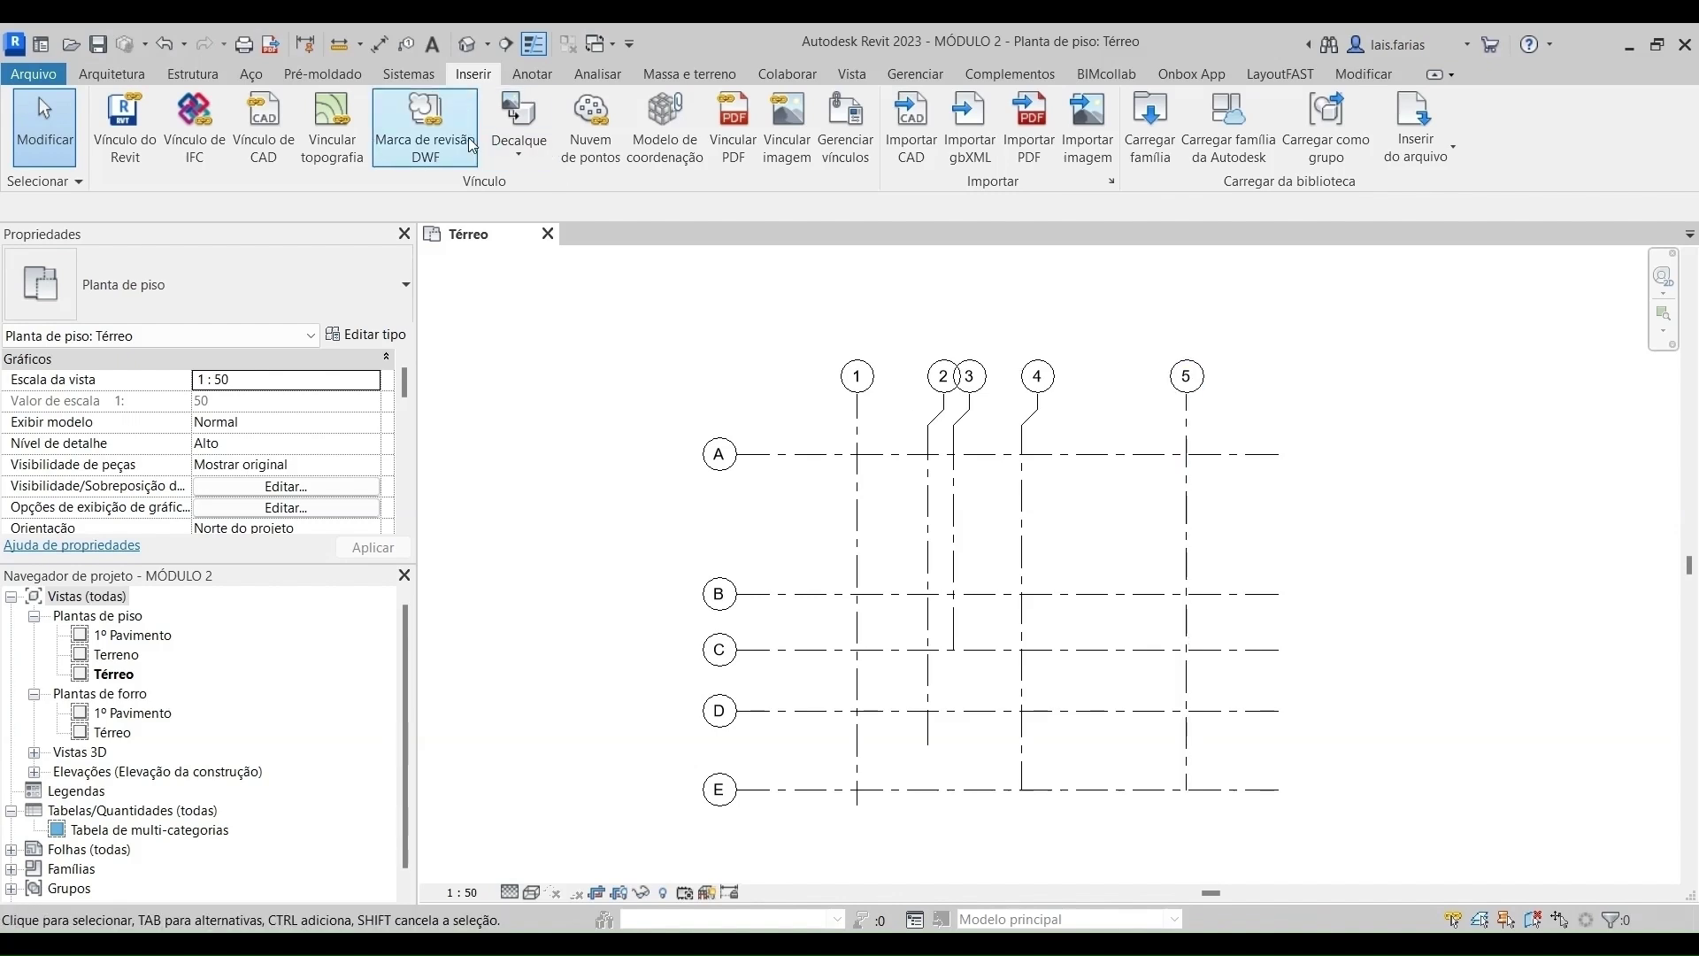
# Import the CAD file APARTAMENTO ESPECIAL.dwg onto the Térreo level in metres, with positioning Auto - Centro para Centro.
pyautogui.click(927, 140)
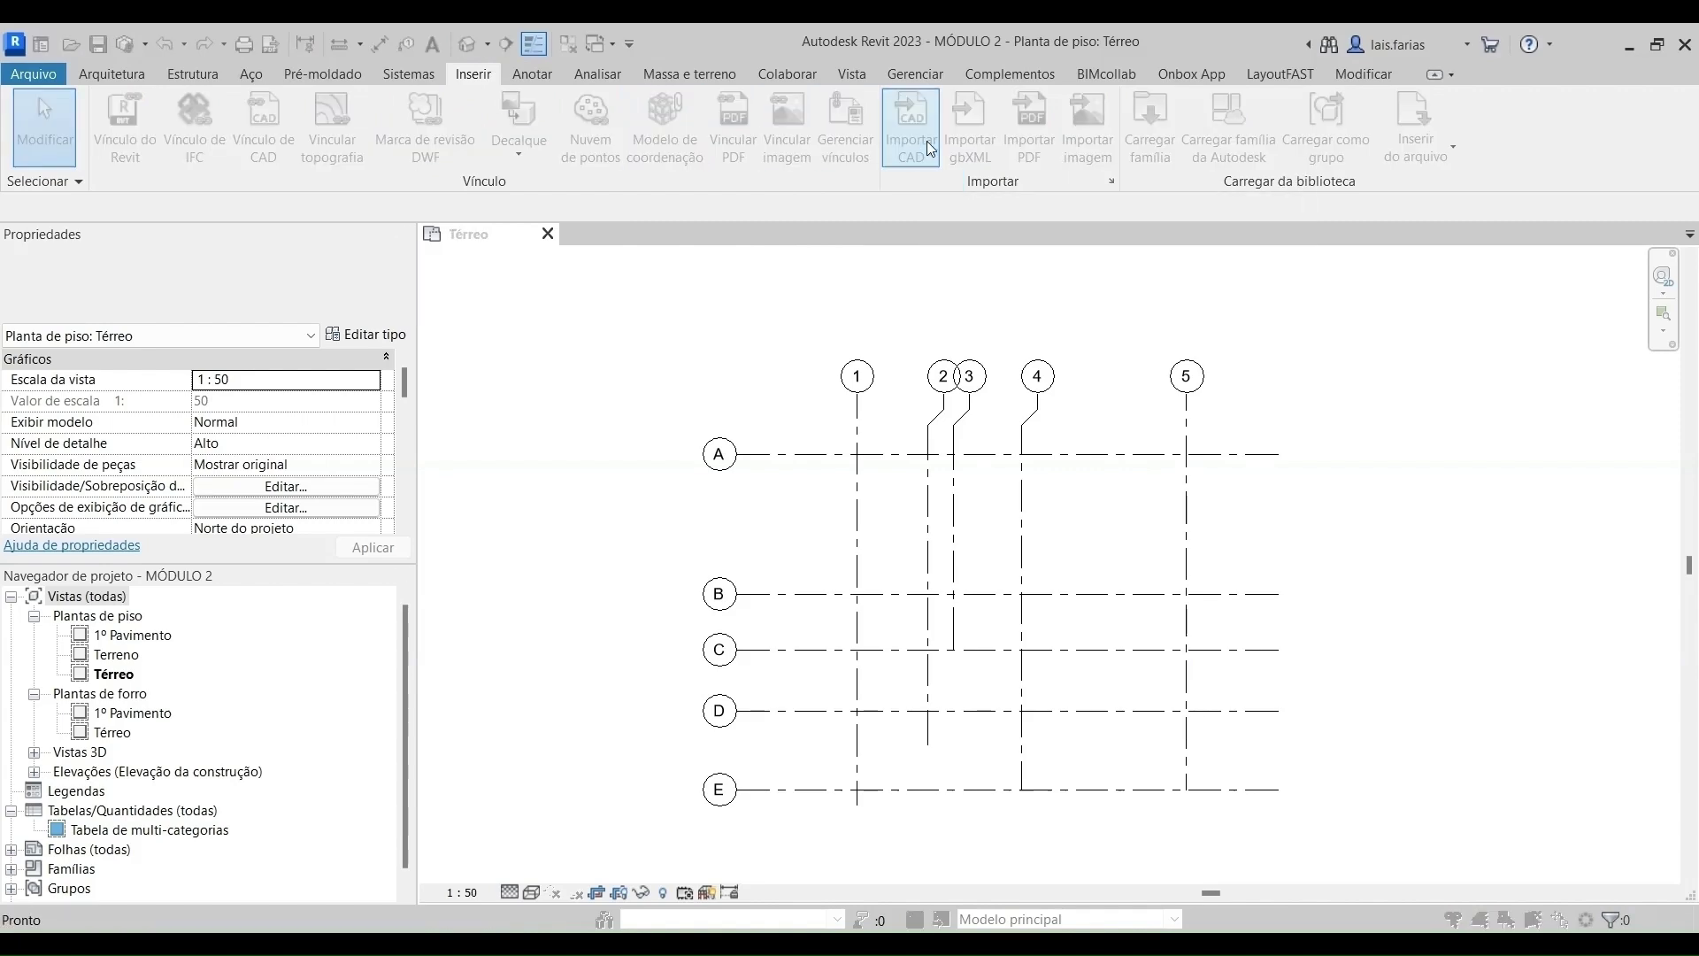
pyautogui.click(646, 326)
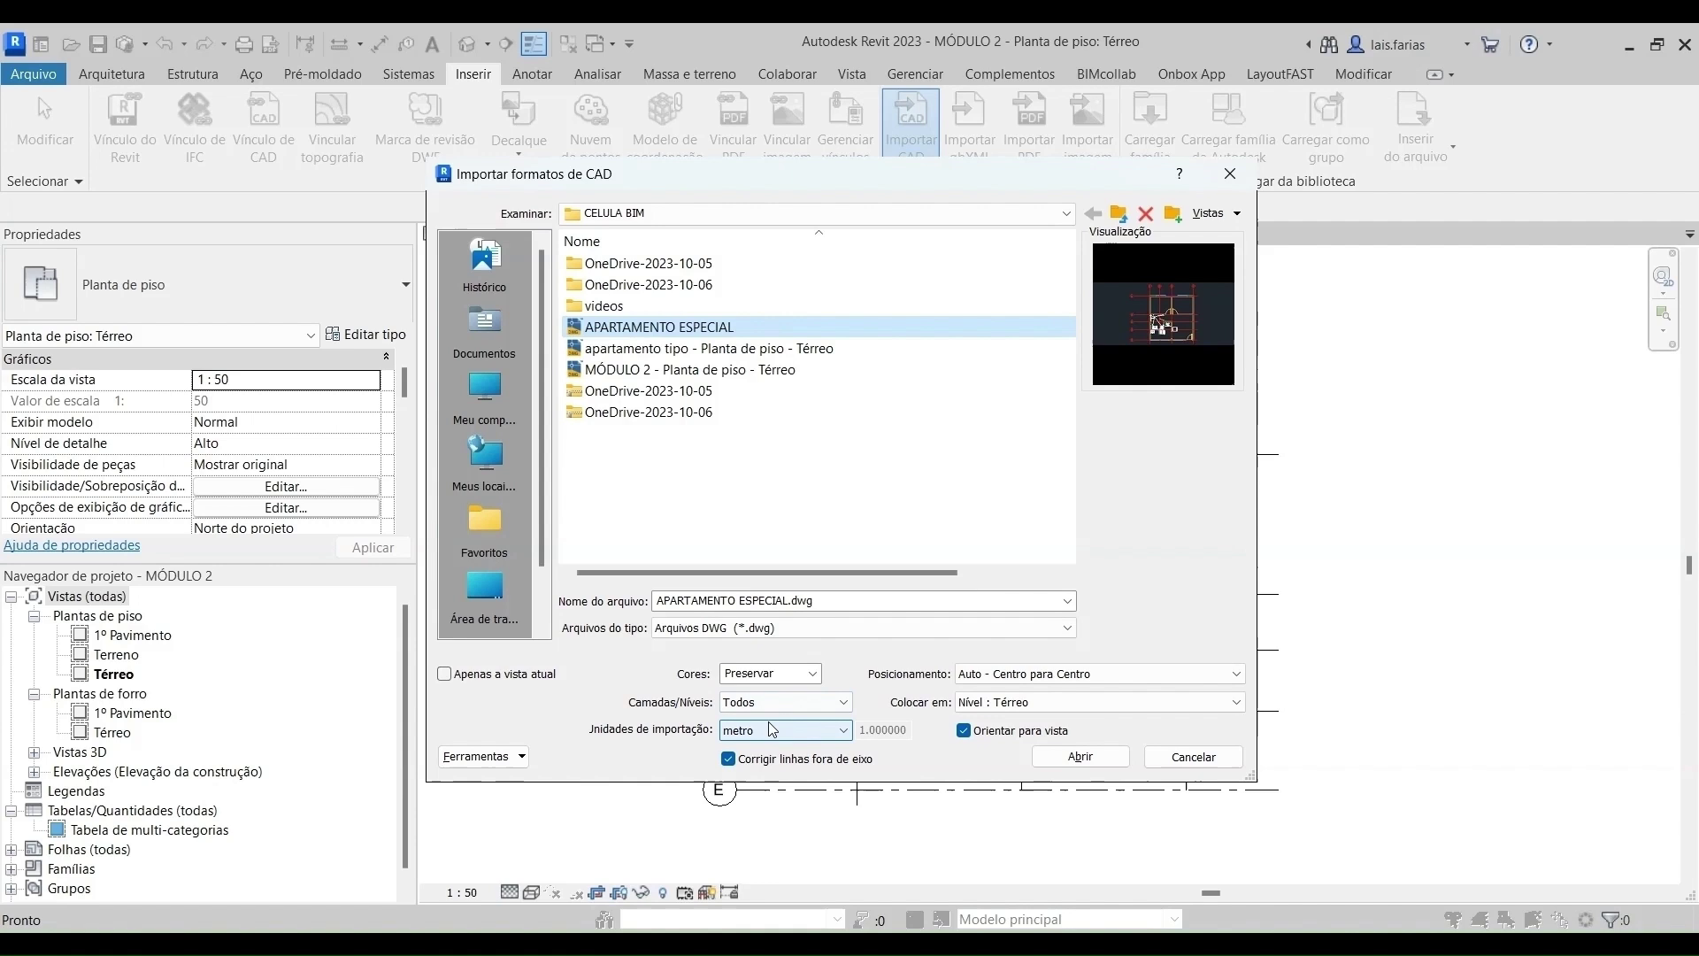
pyautogui.click(957, 675)
pyautogui.click(980, 706)
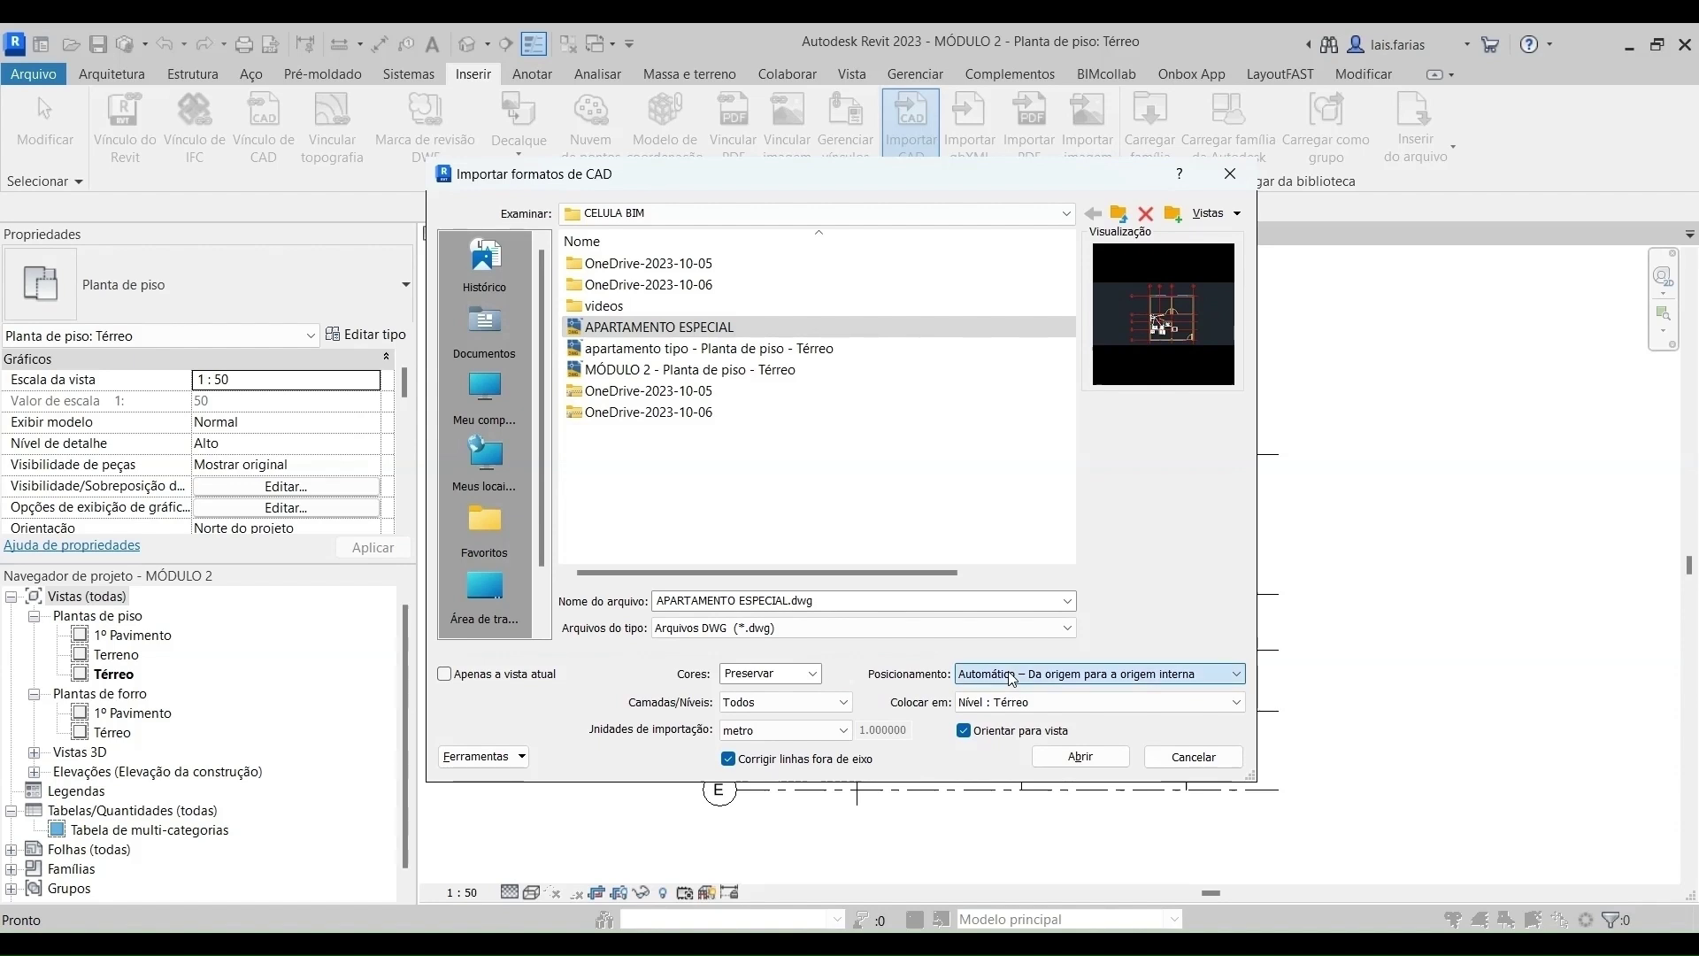
pyautogui.scroll(1, 1013, 679)
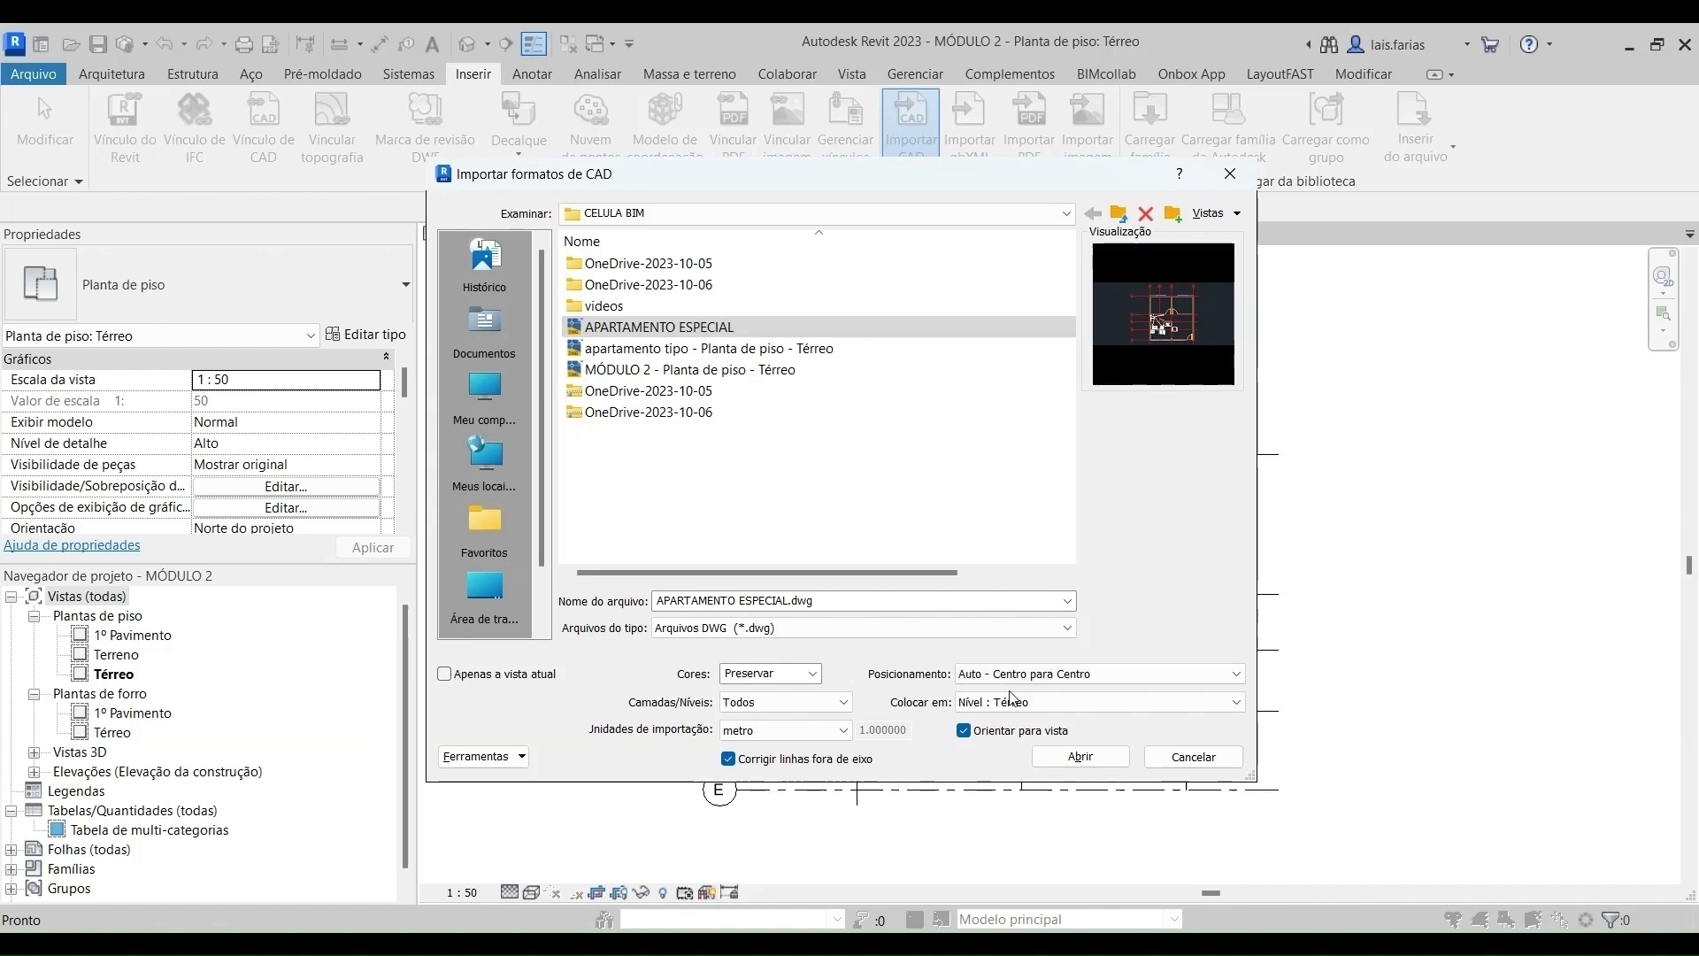
pyautogui.click(1065, 759)
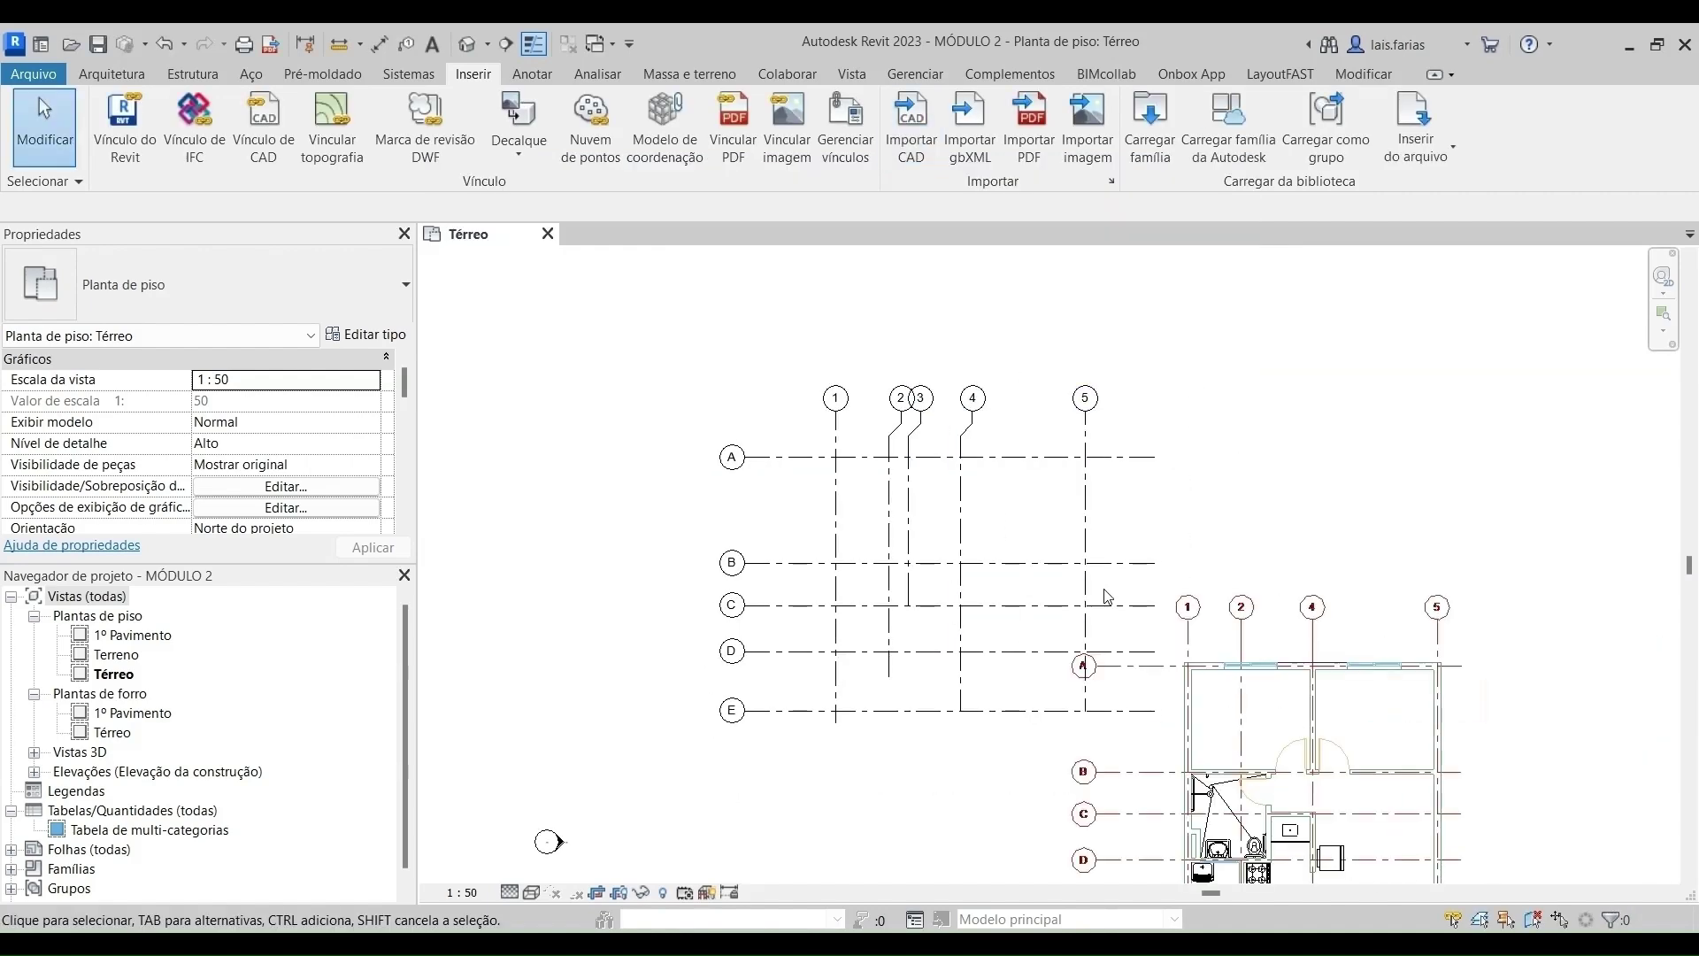
# Move the imported drawing unconstrained so its axis 1 and A intersection lands on the project's axis 1 and A intersection.
pyautogui.scroll(-3, 1079, 694)
pyautogui.click(1119, 610)
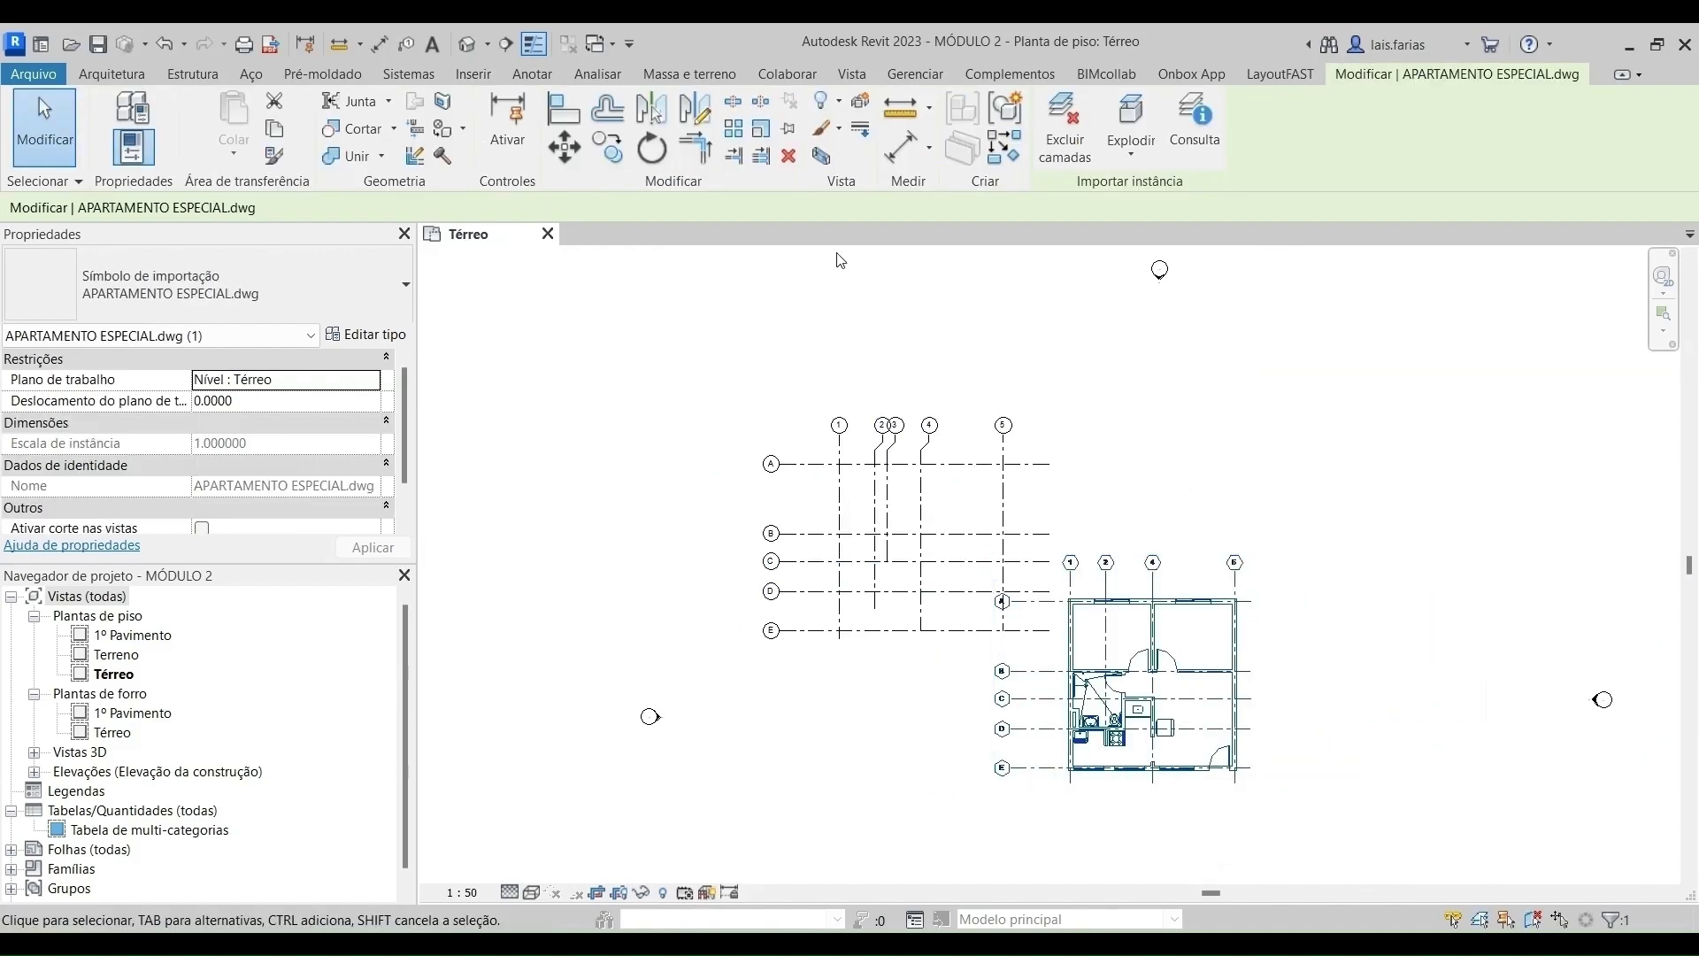
pyautogui.click(581, 153)
pyautogui.scroll(2, 1050, 592)
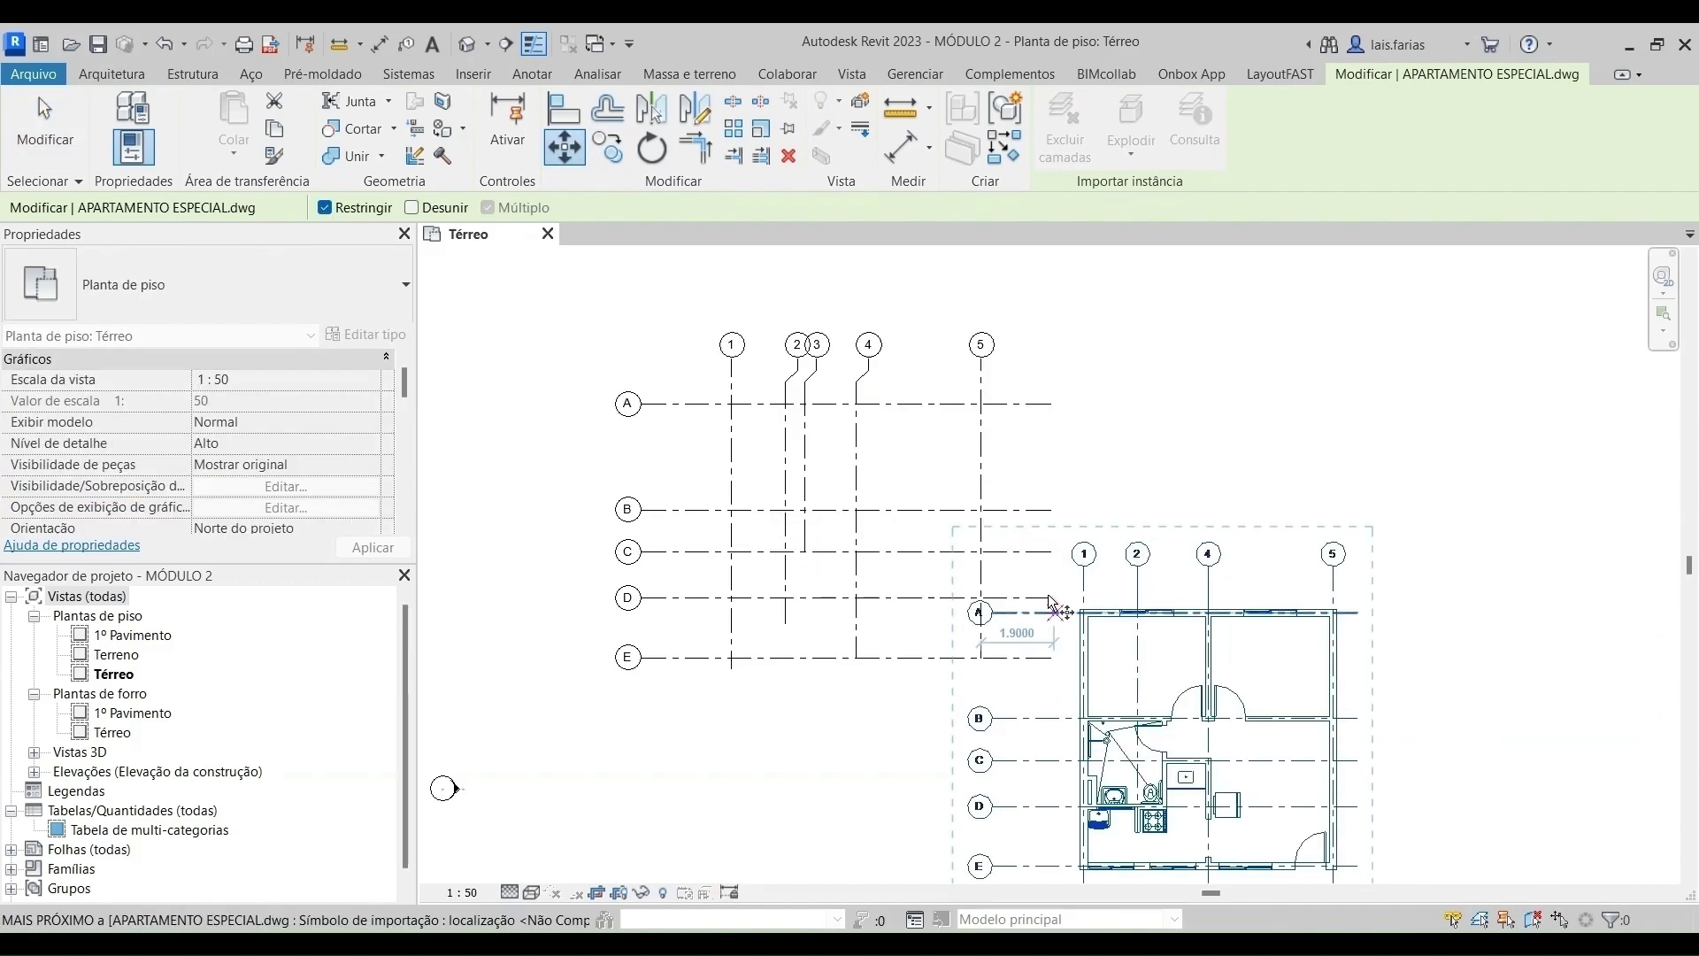
pyautogui.scroll(2, 1062, 586)
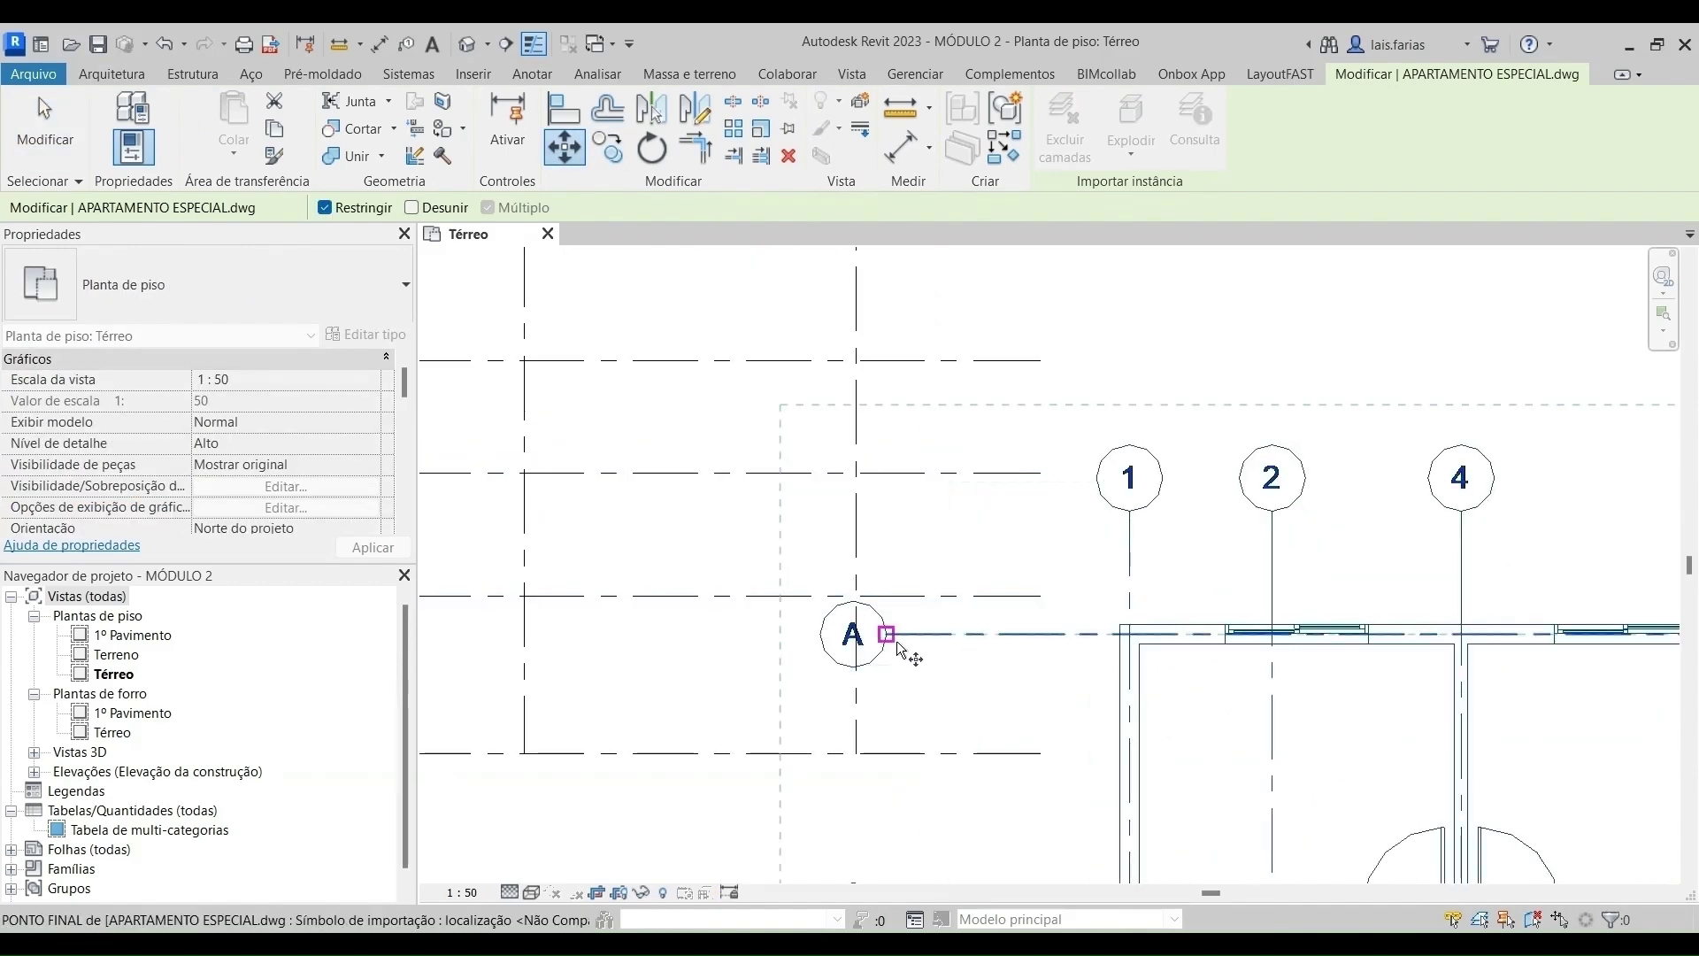
pyautogui.scroll(2, 1130, 593)
pyautogui.click(1136, 646)
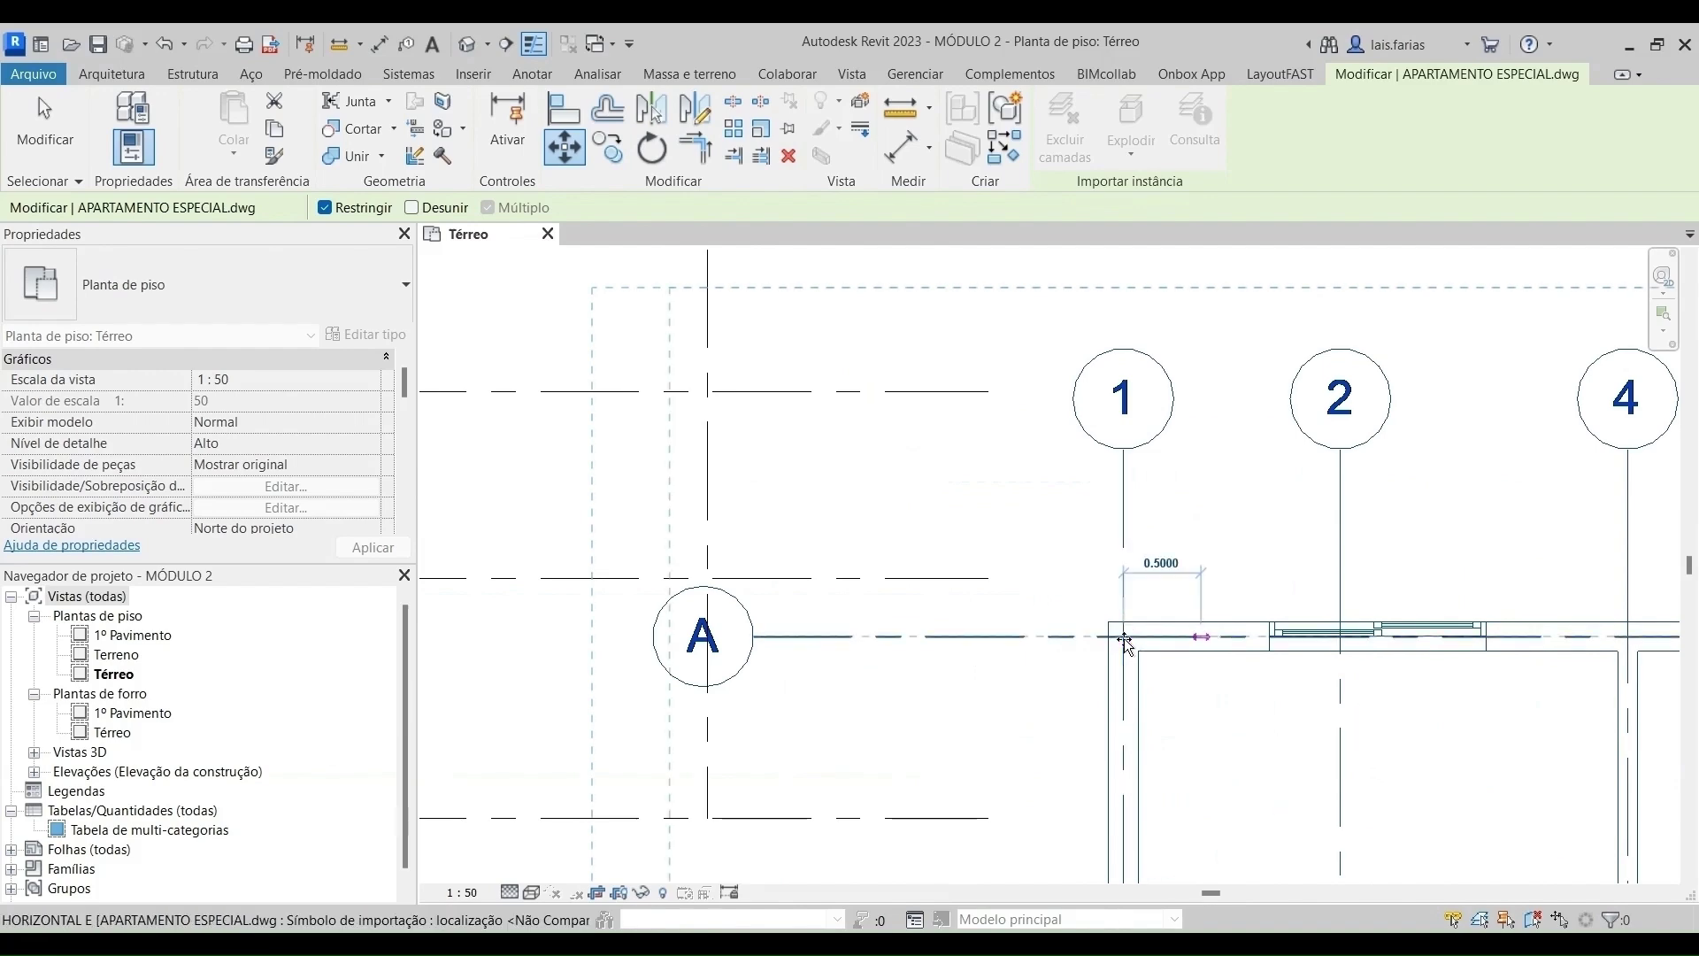
pyautogui.scroll(-2, 1142, 655)
pyautogui.scroll(-4, 1038, 414)
pyautogui.scroll(3, 994, 732)
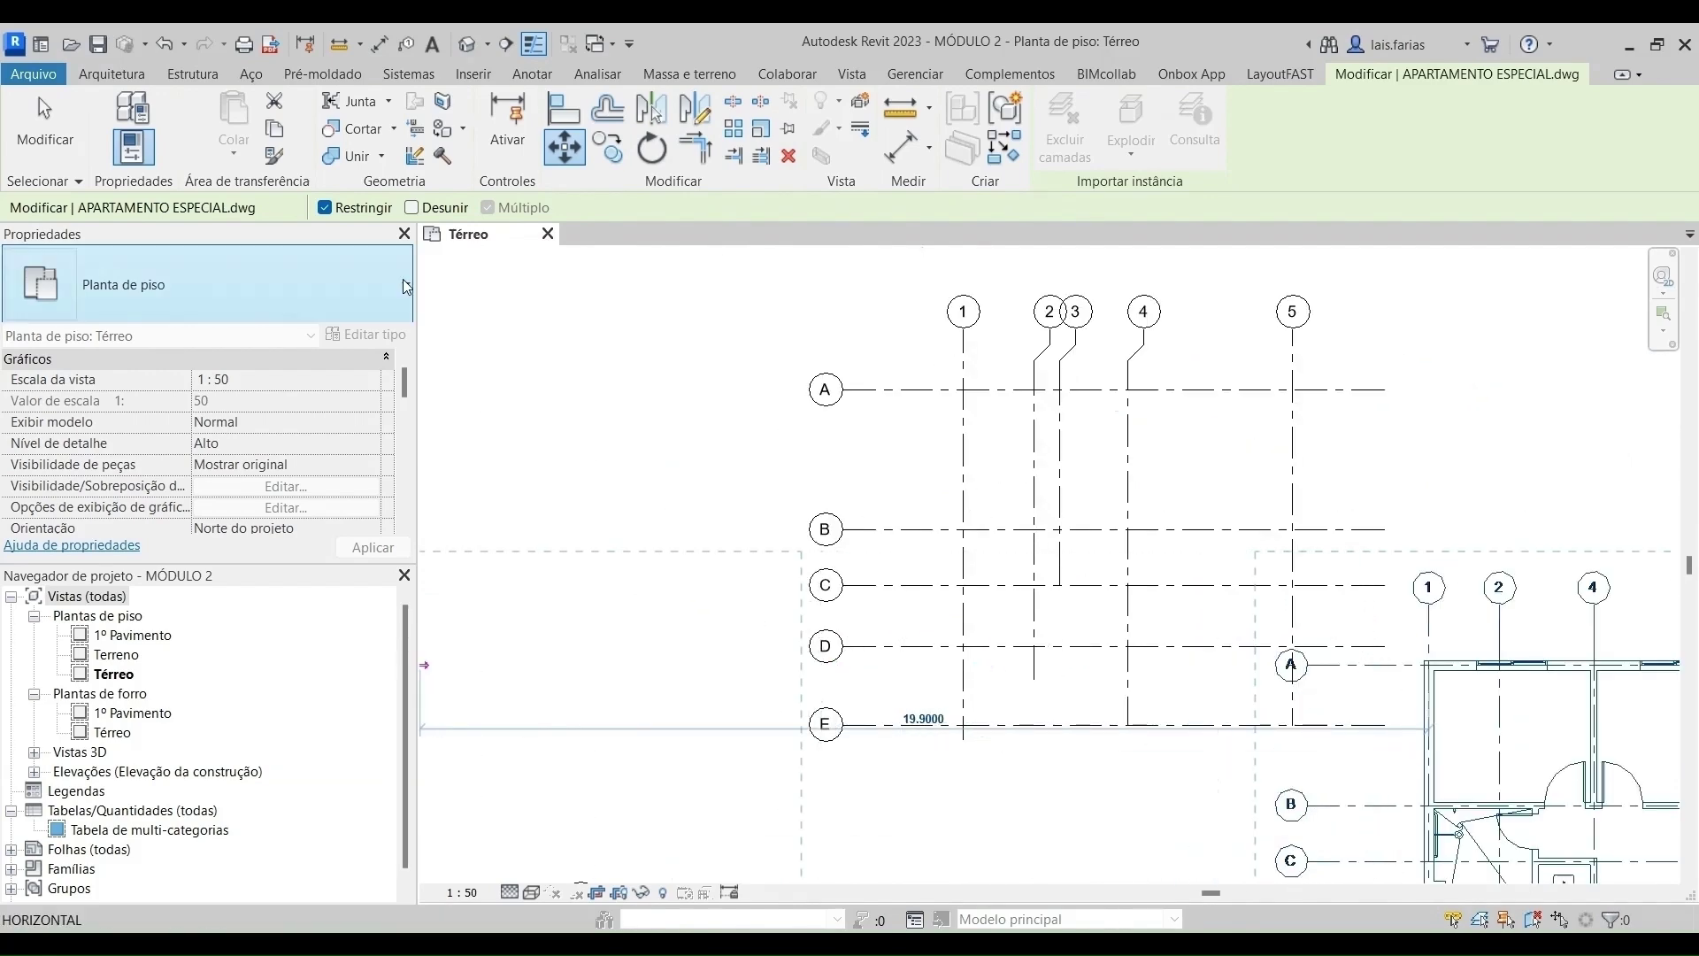
pyautogui.click(324, 208)
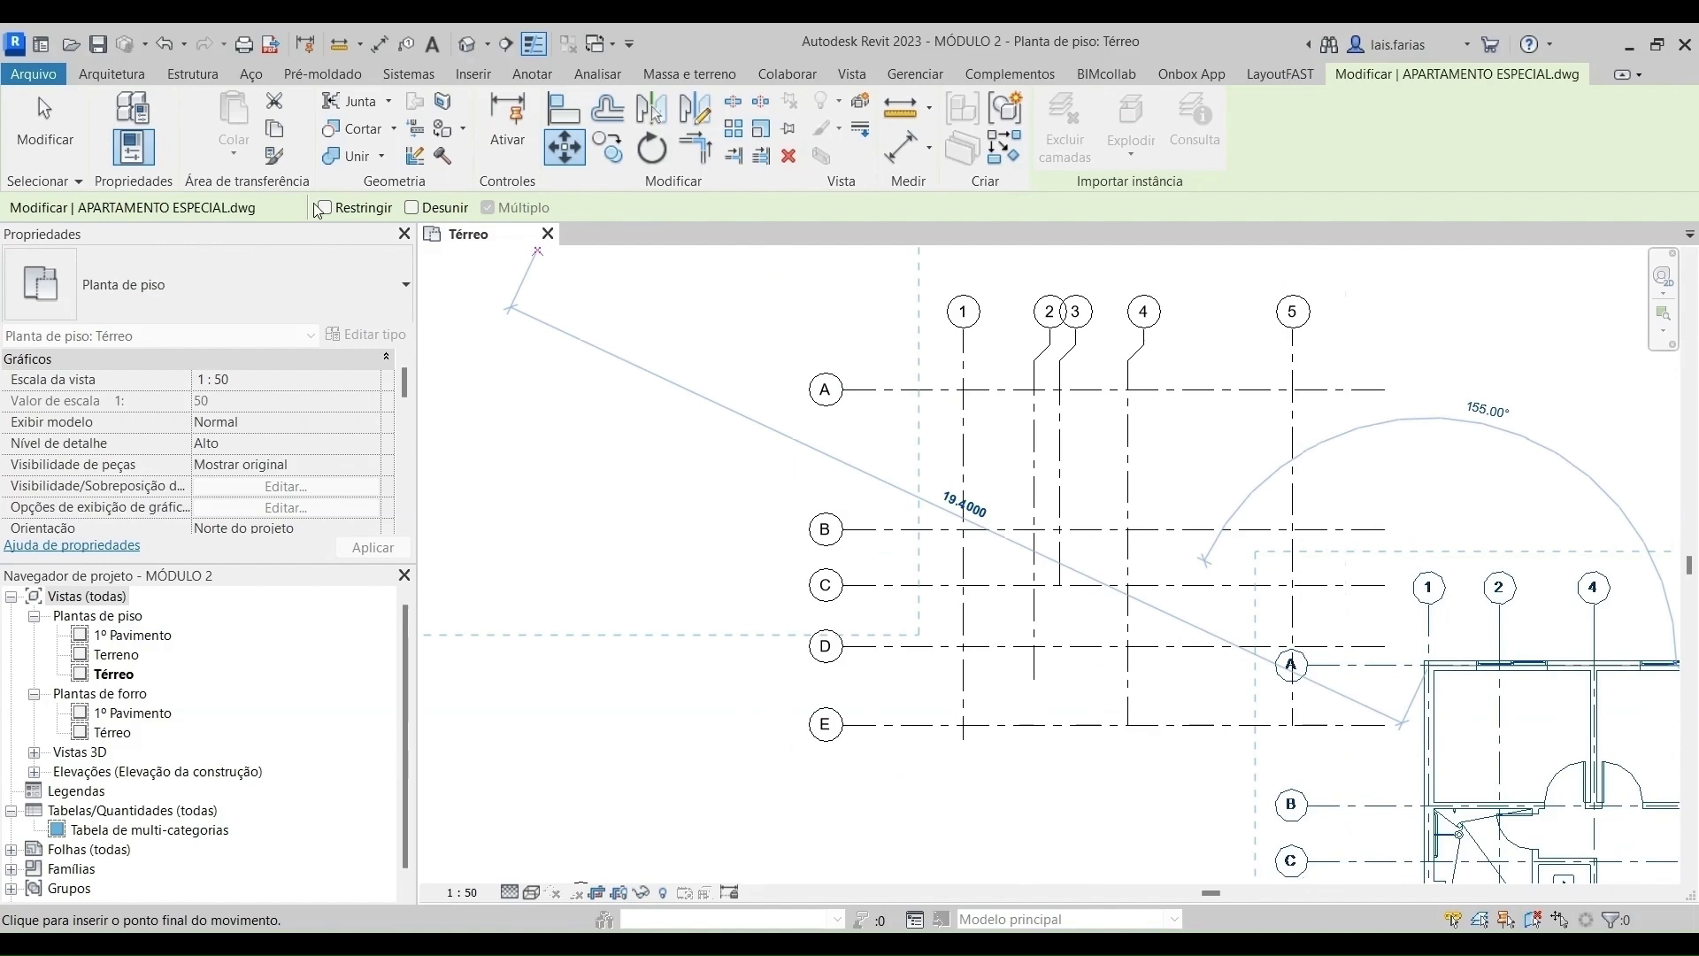
pyautogui.scroll(2, 959, 376)
pyautogui.scroll(2, 959, 376)
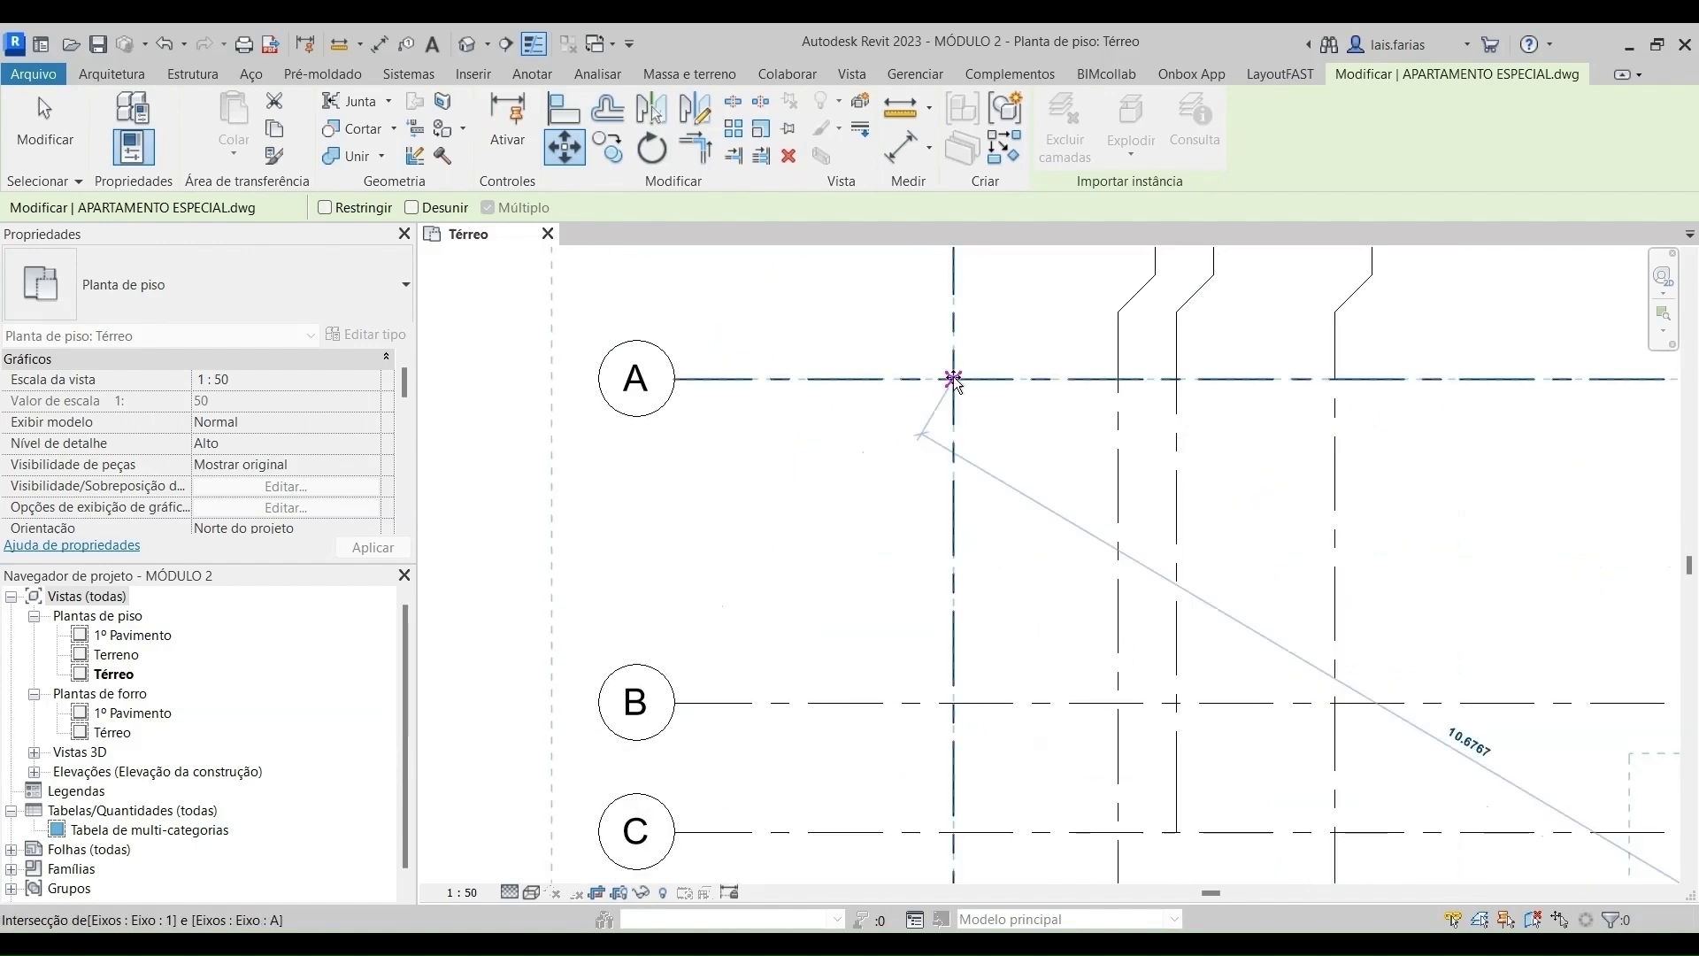
pyautogui.click(954, 380)
pyautogui.scroll(-5, 868, 482)
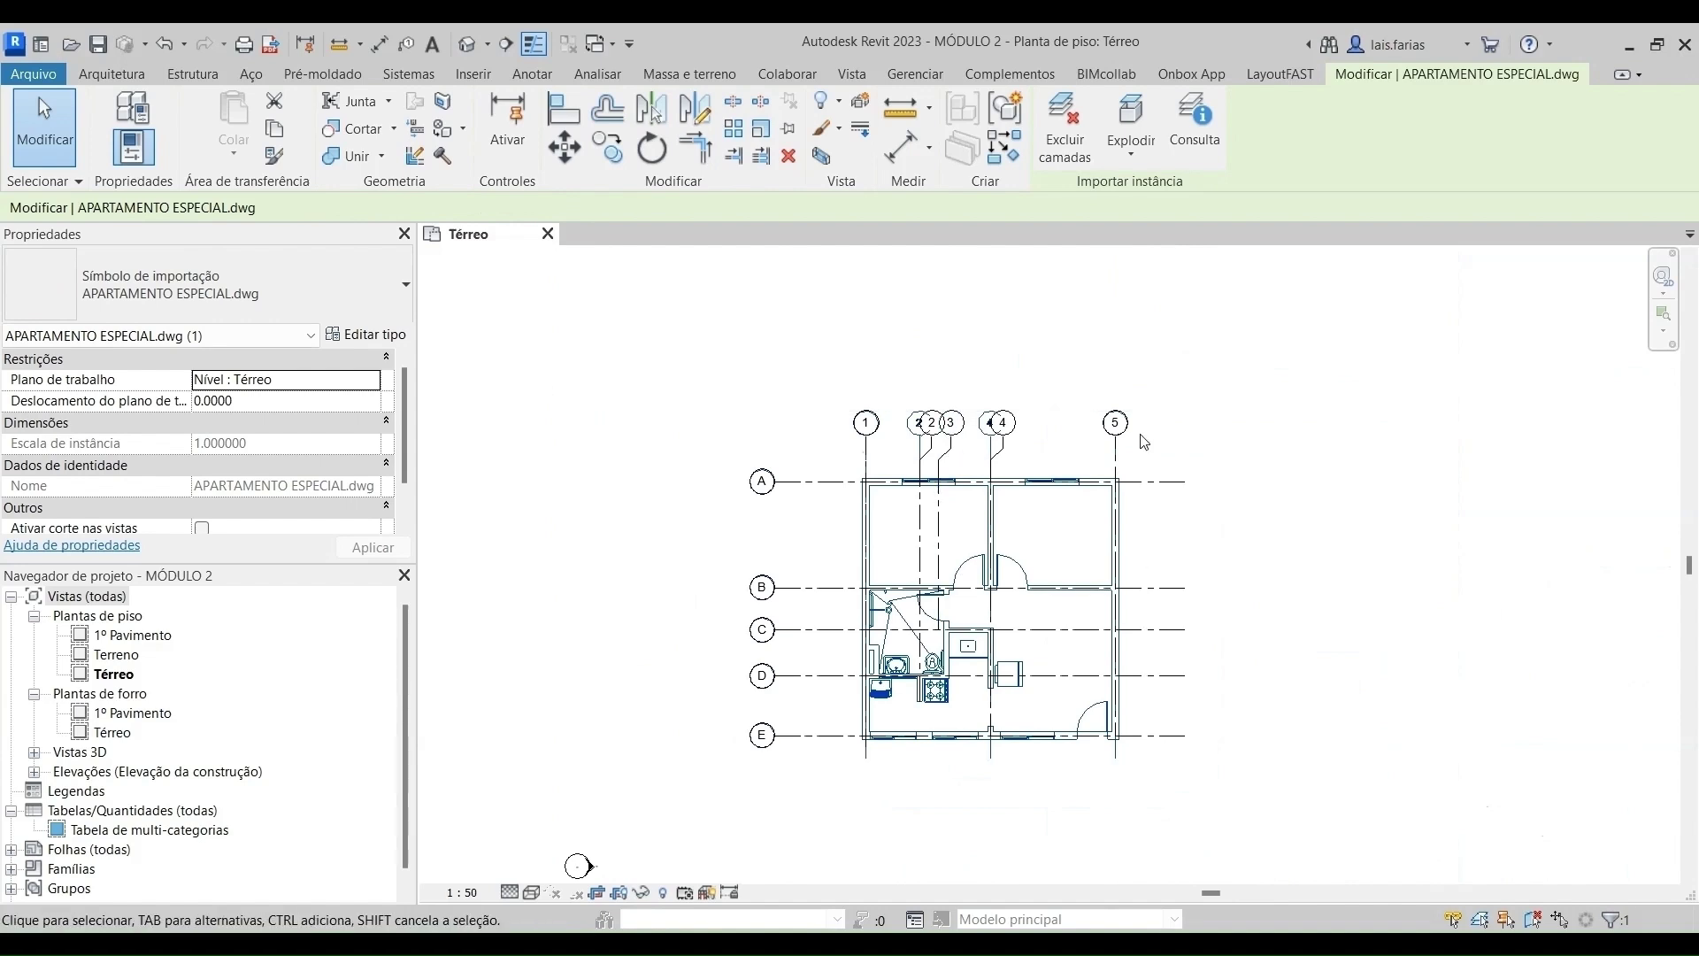
pyautogui.scroll(1, 1042, 515)
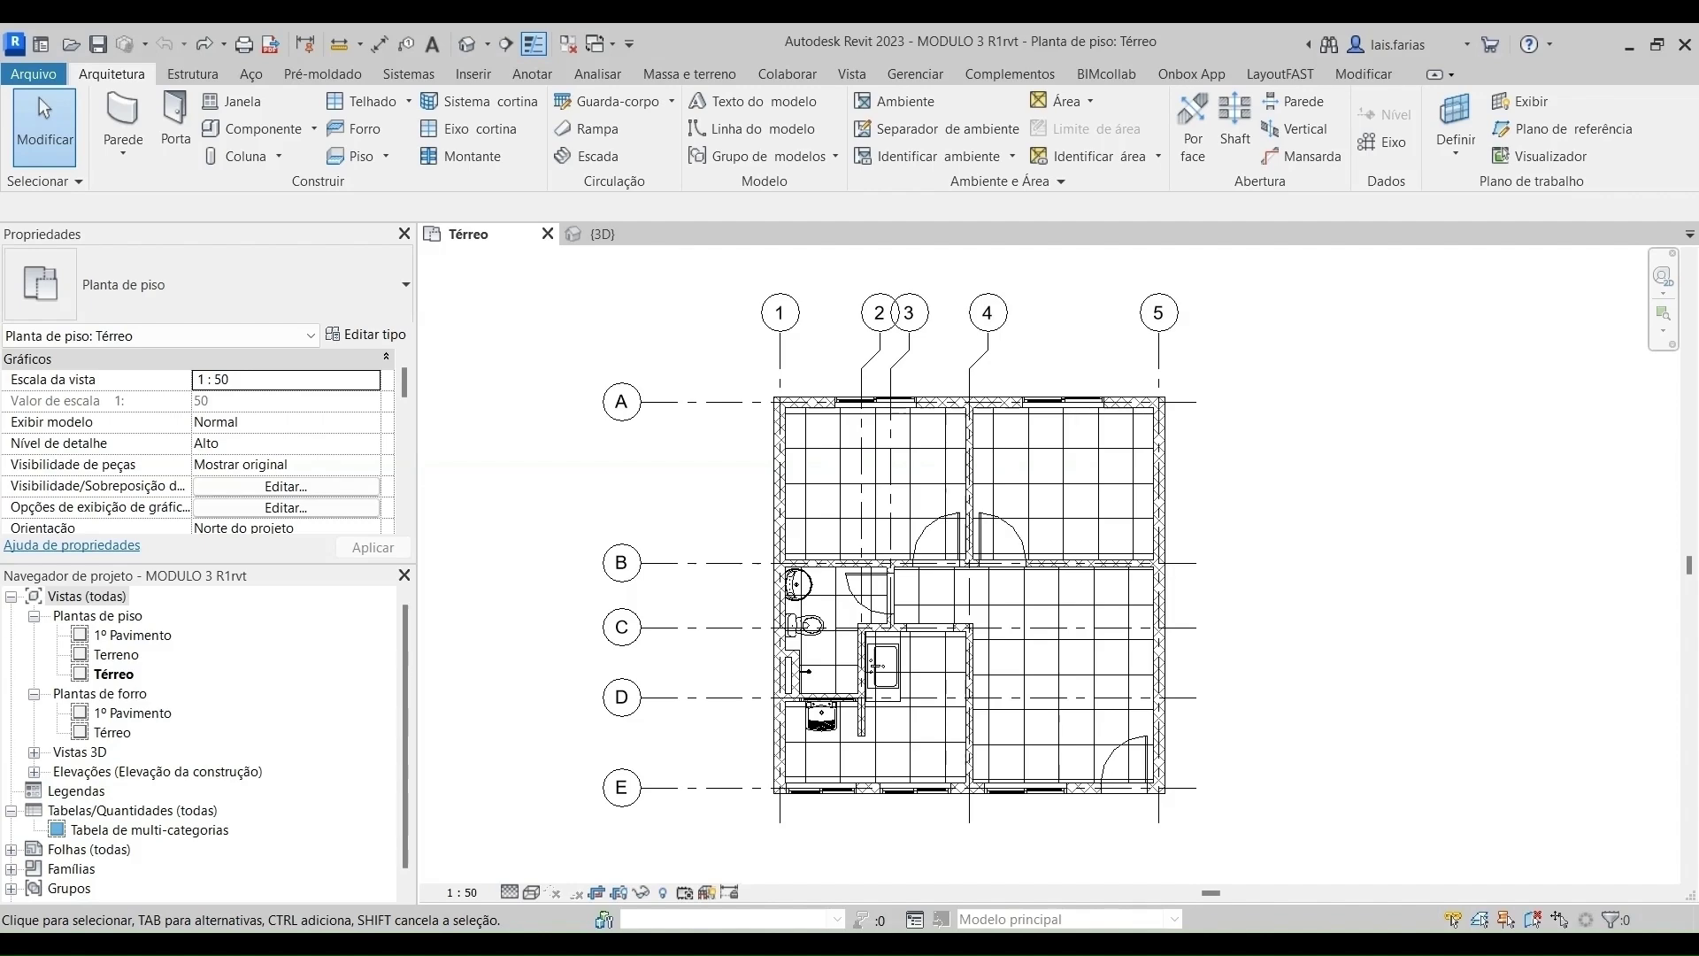
# In the 3D view, select the whole apartment and create a model group named APARTAMENTO TIPO.
pyautogui.scroll(-3, 984, 382)
pyautogui.scroll(3, 972, 396)
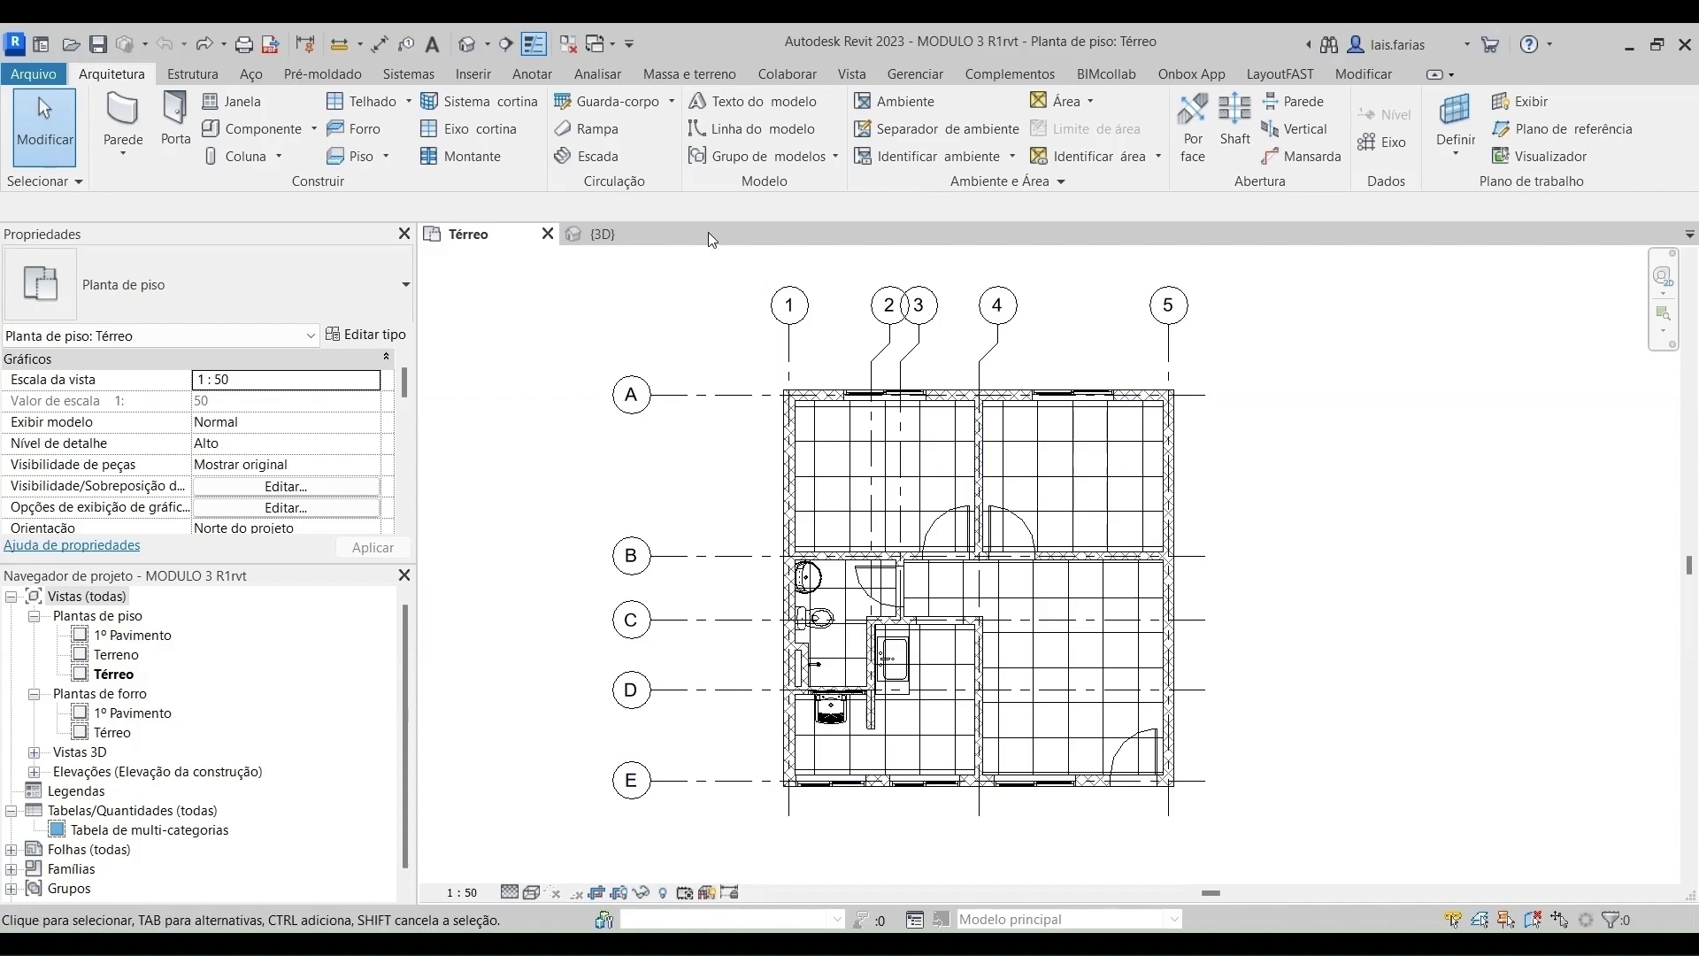
pyautogui.click(467, 45)
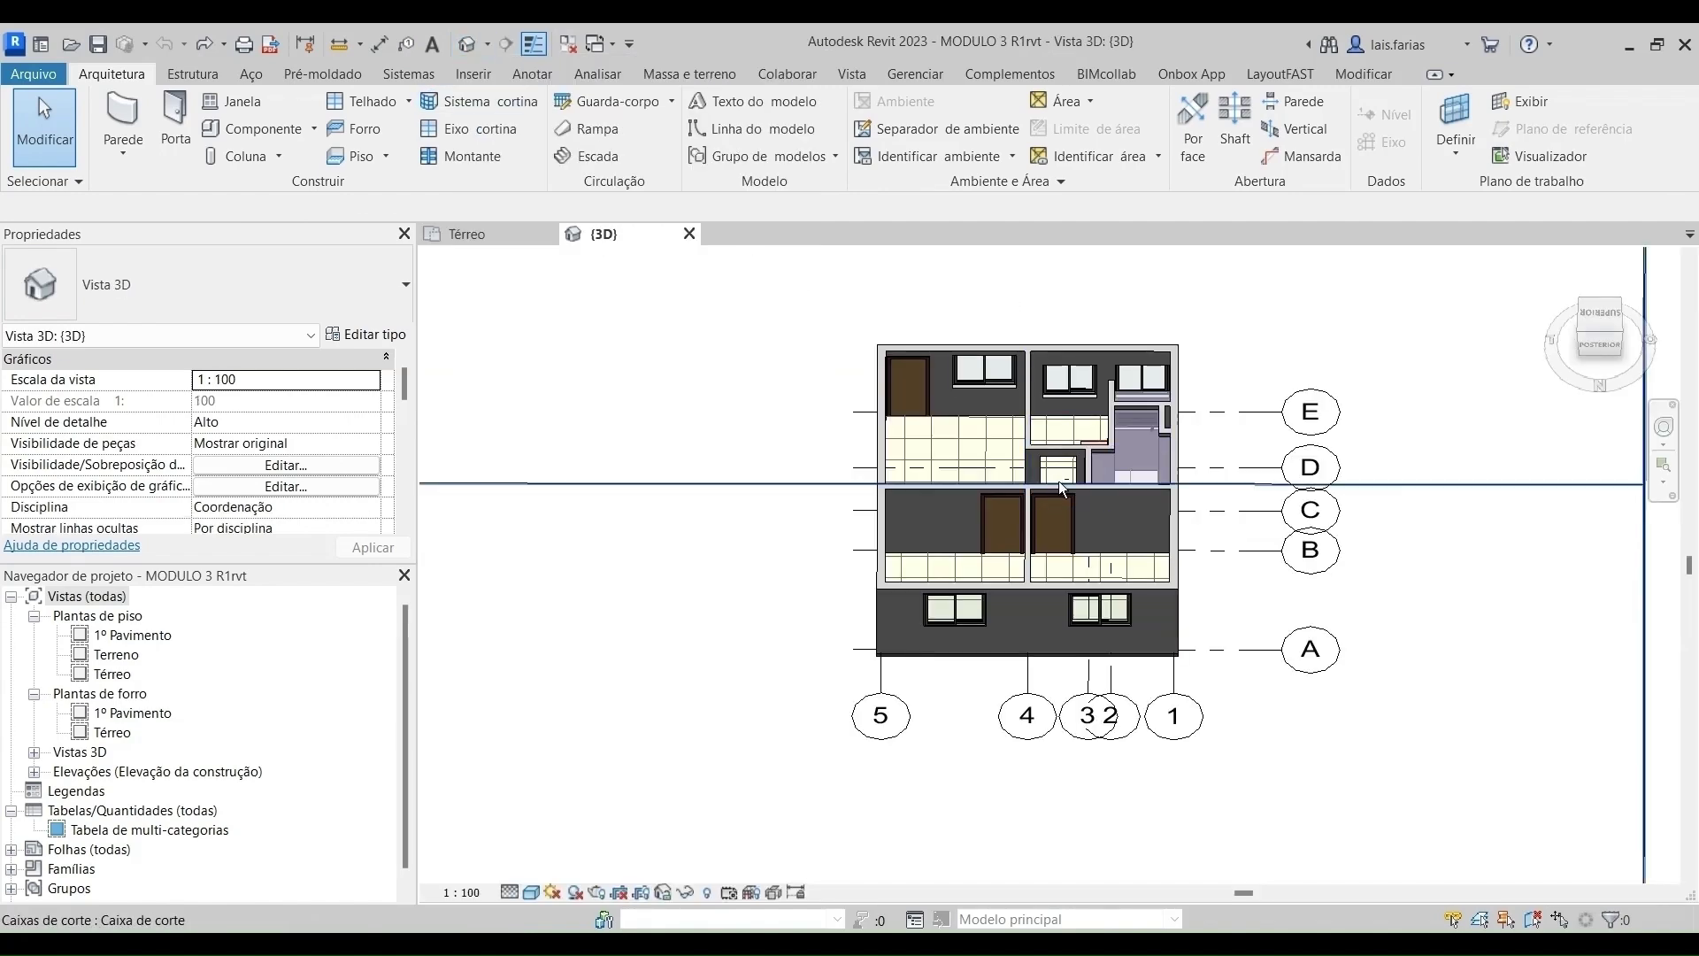
pyautogui.keyDown('shift'); pyautogui.moveTo(1058, 480); pyautogui.dragTo(733, 598, button='middle'); pyautogui.keyUp('shift')
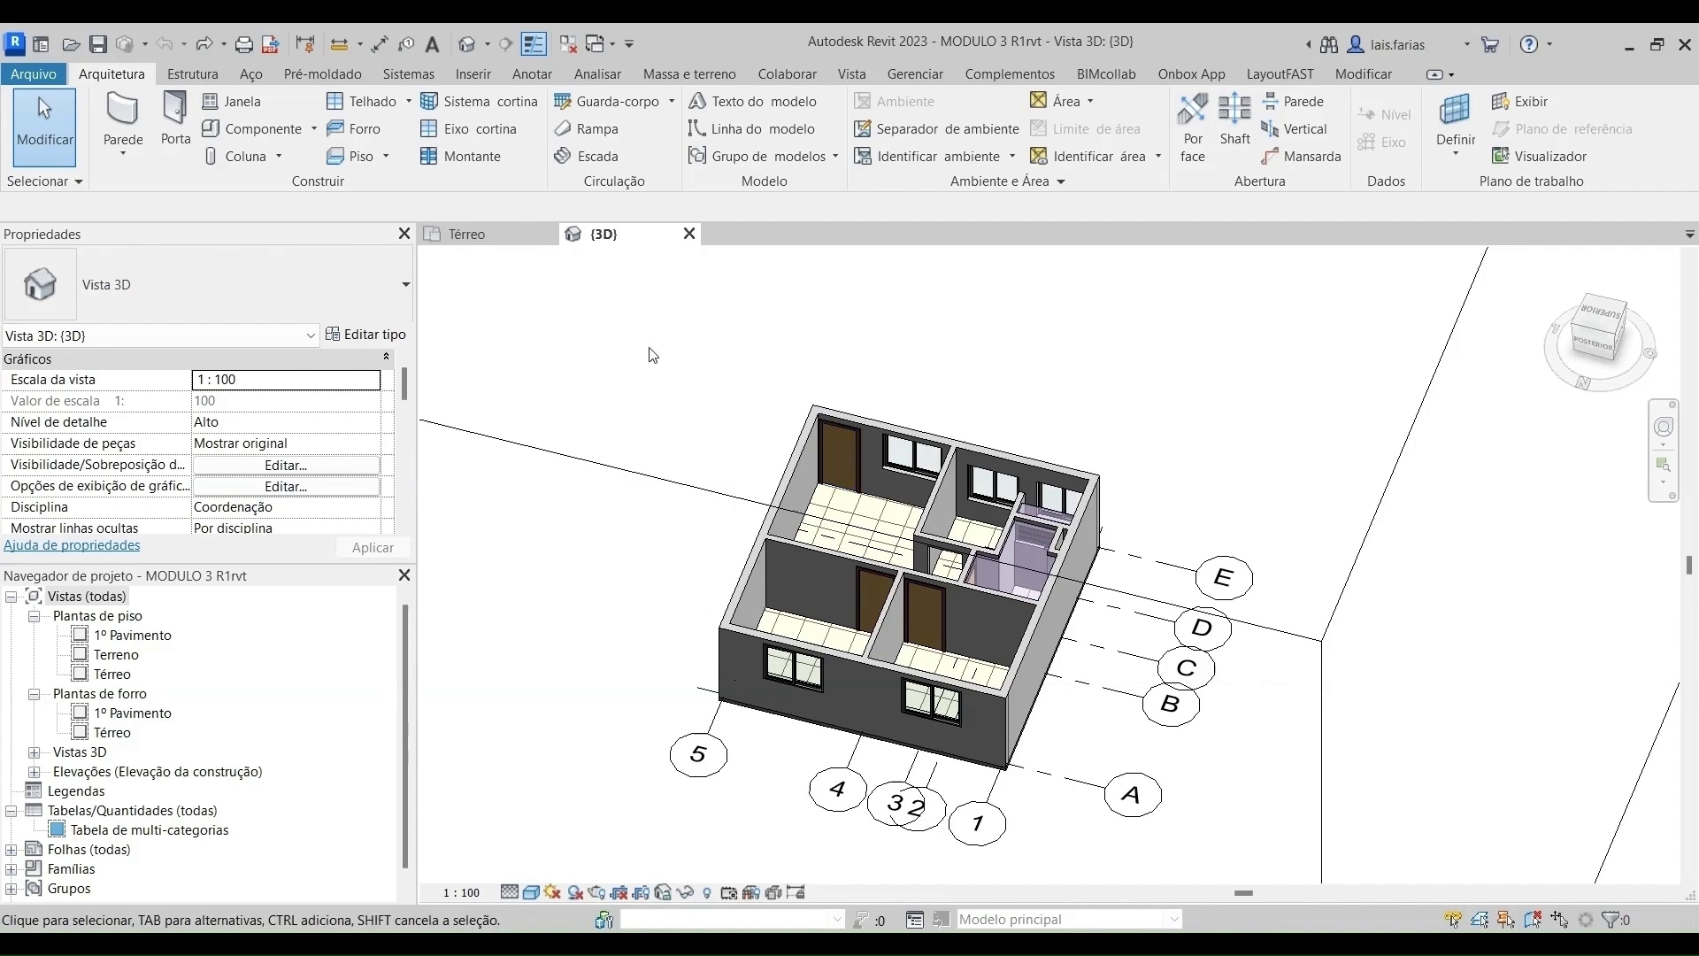
pyautogui.keyDown('shift'); pyautogui.moveTo(728, 627); pyautogui.dragTo(766, 615, button='middle'); pyautogui.keyUp('shift')
pyautogui.moveTo(704, 326); pyautogui.dragTo(1207, 751)
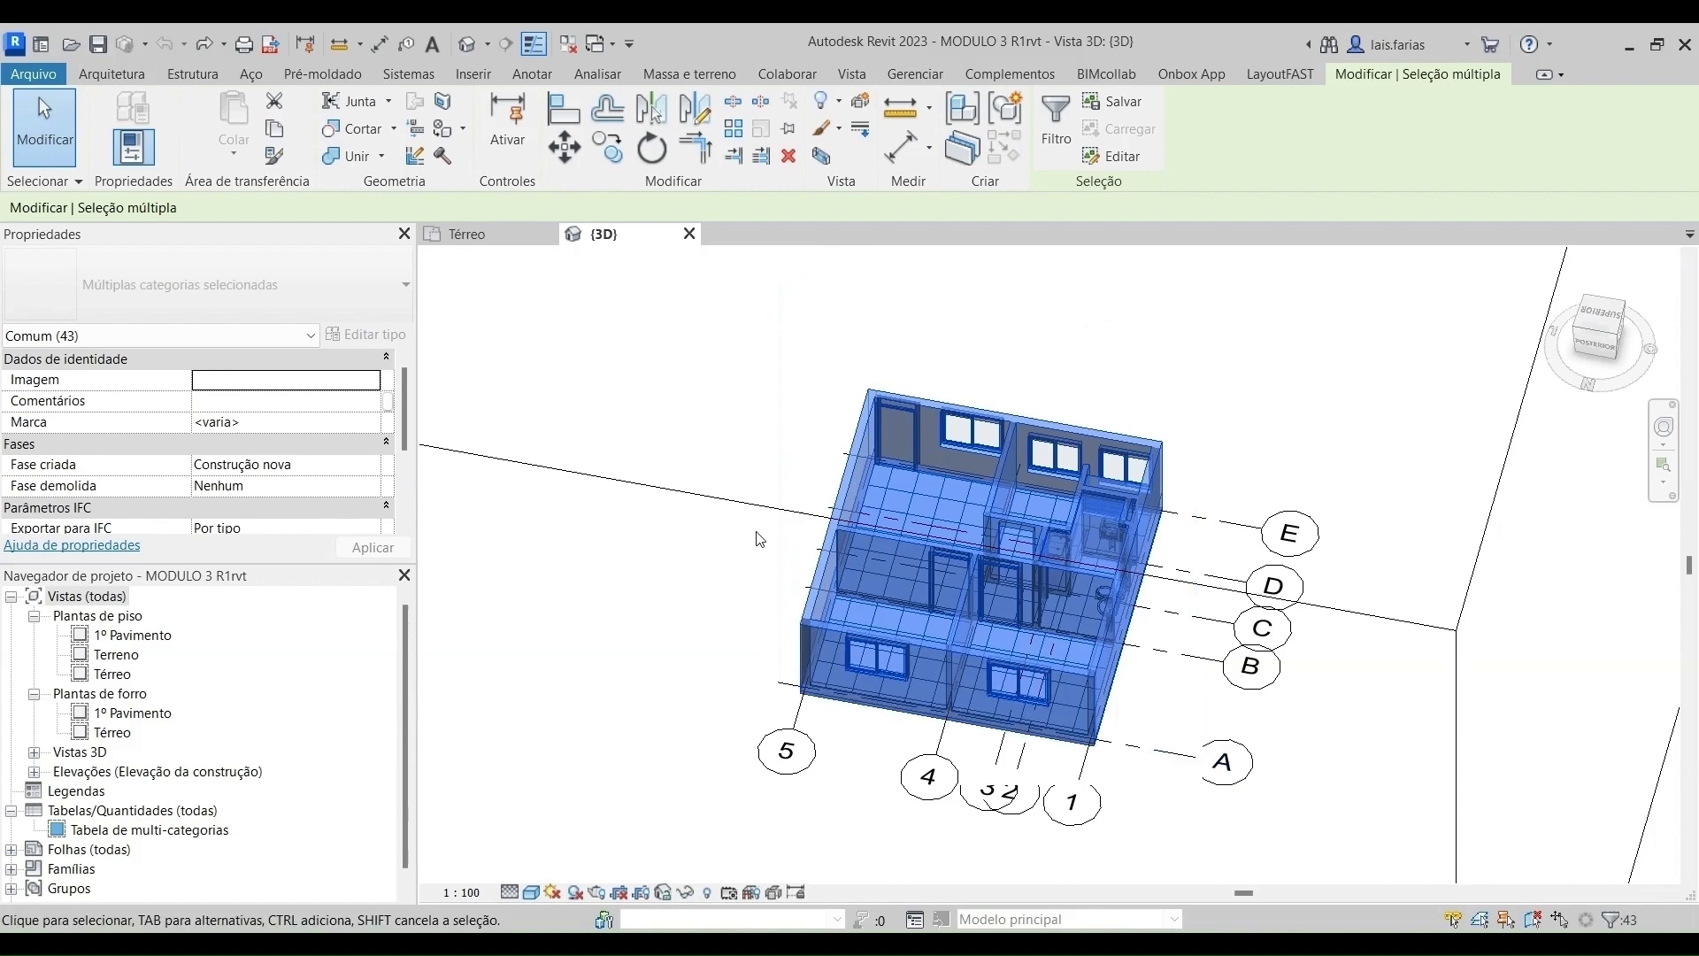
pyautogui.click(1007, 107)
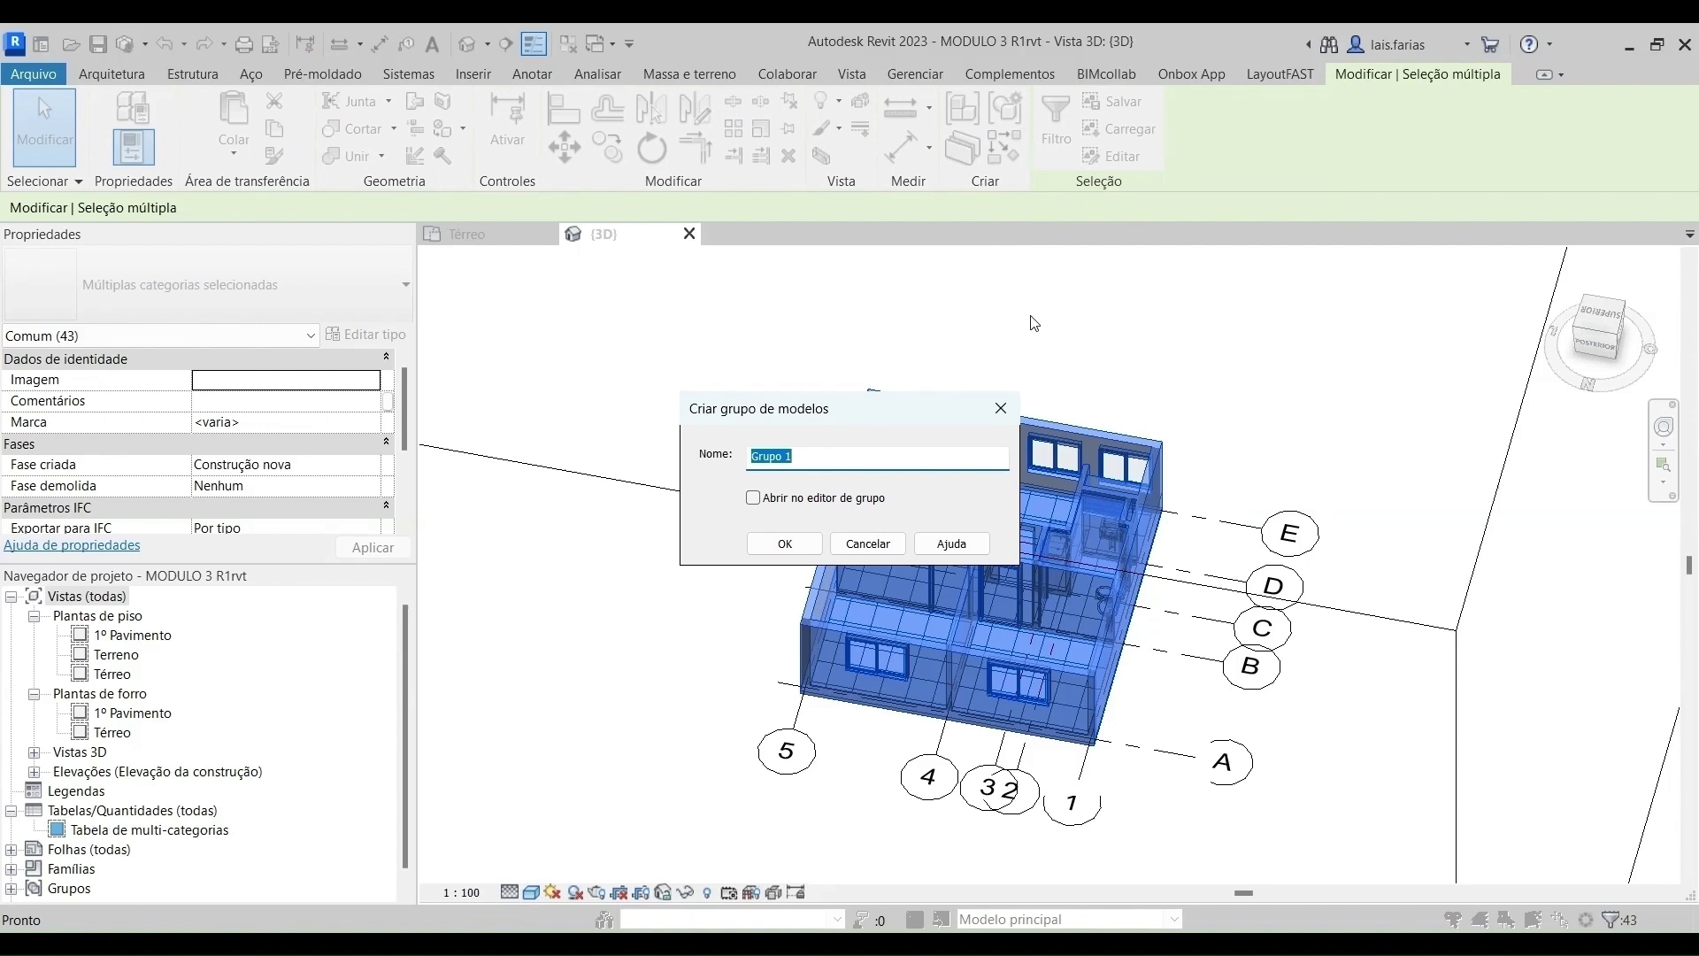
pyautogui.write('APARTAMENTO TIPO')
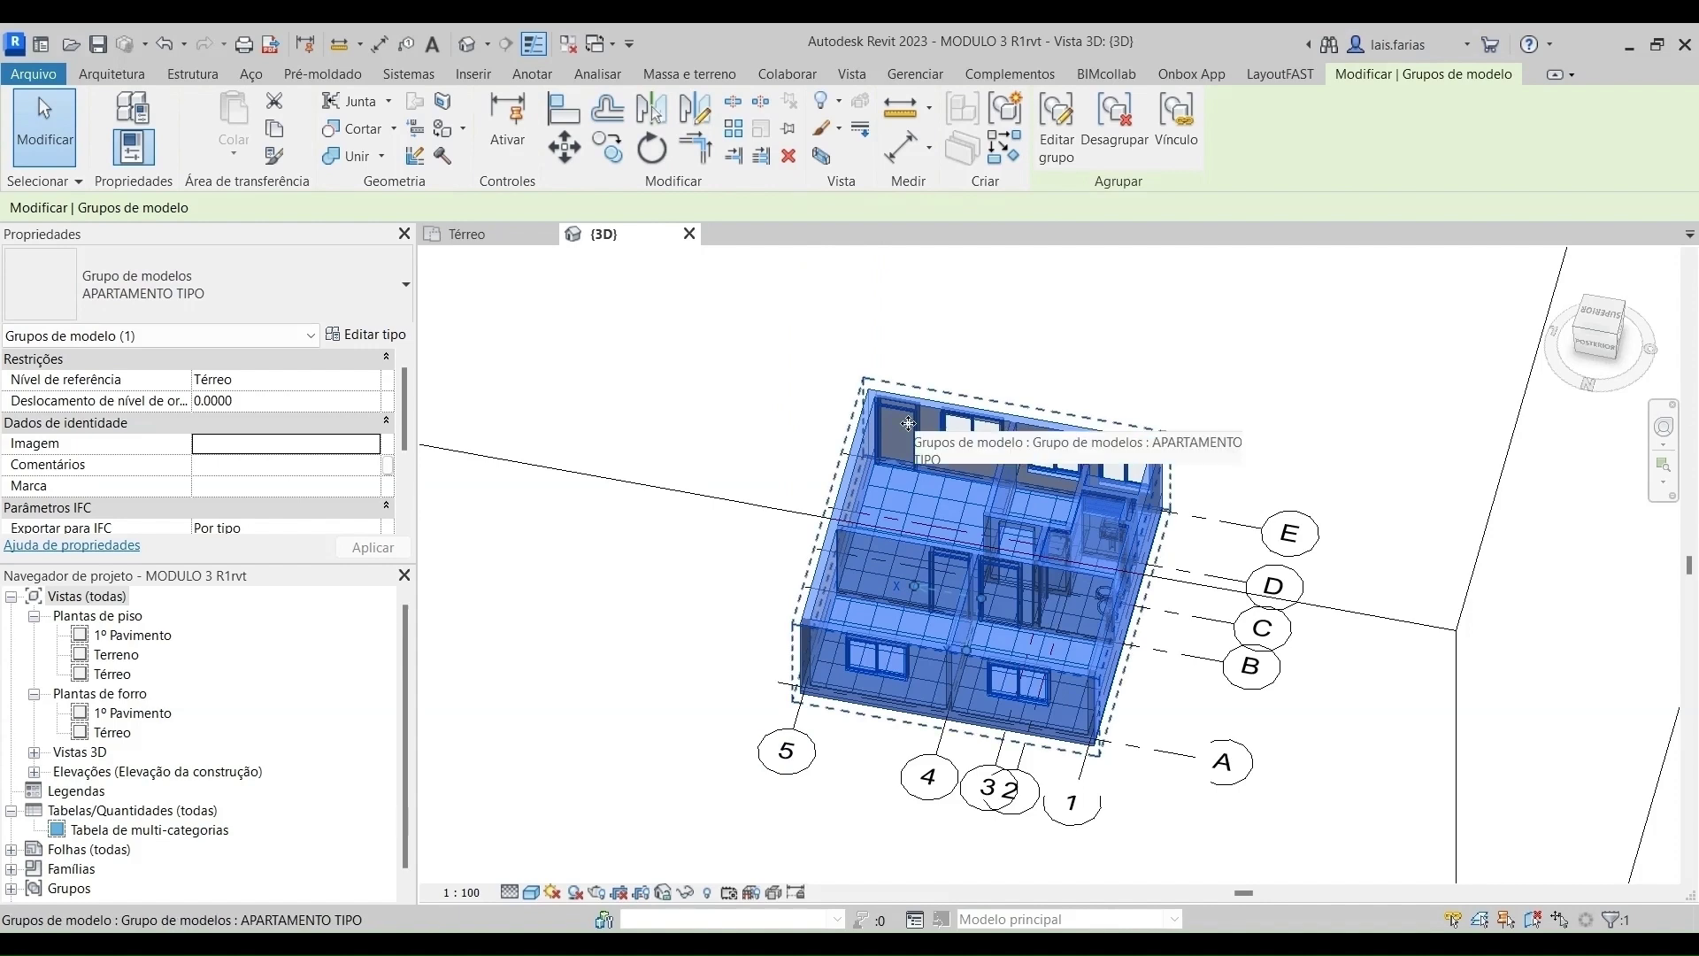
# Return to the Térreo floor plan and select the APARTAMENTO TIPO group.
pyautogui.click(467, 235)
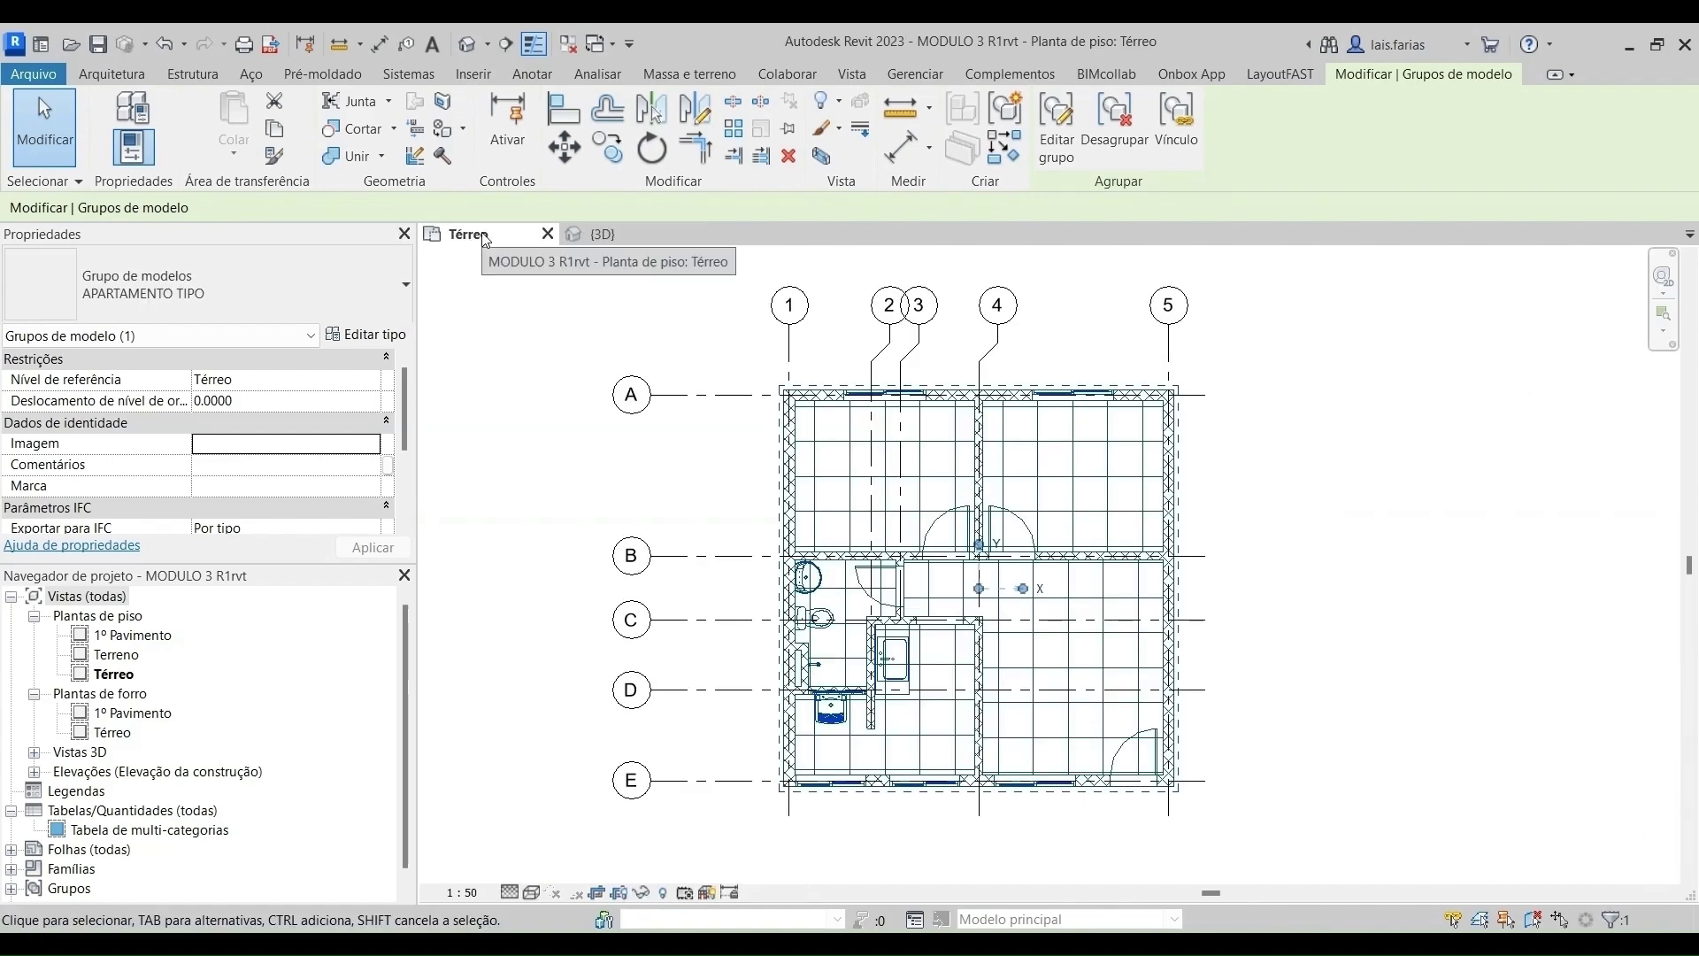
pyautogui.press('Escape')
pyautogui.click(1176, 476)
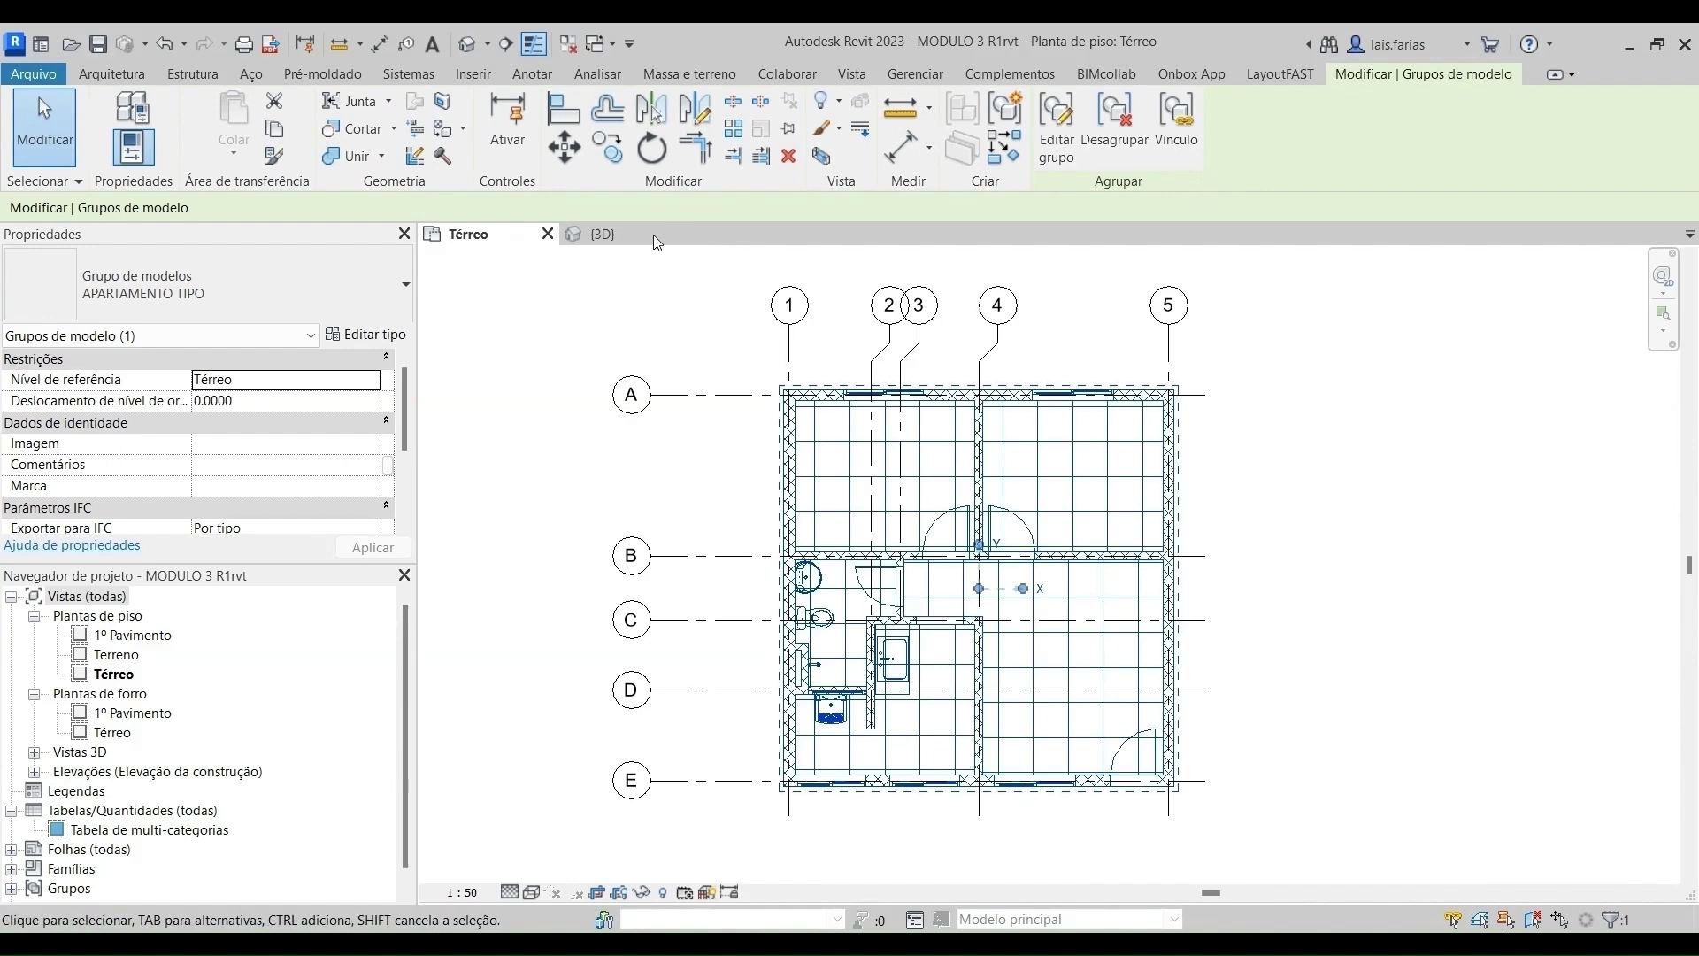
# Try to take the outer wall along axis 5 out of the APARTAMENTO TIPO group.
pyautogui.scroll(2, 1212, 513)
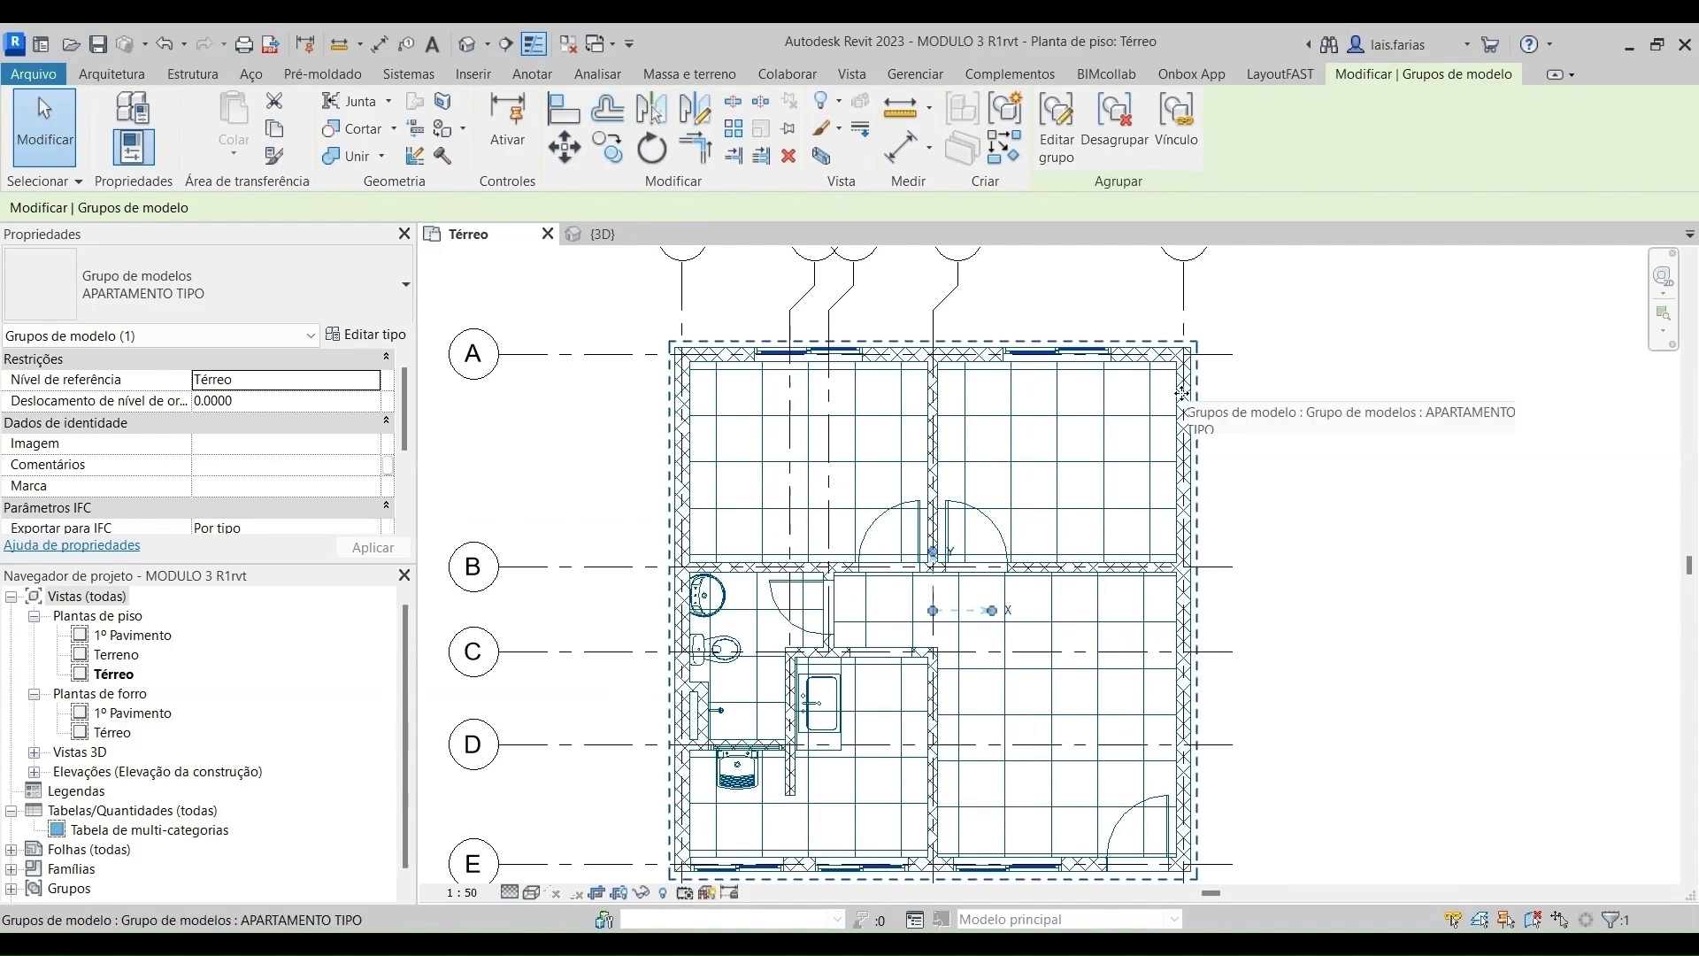
pyautogui.scroll(-2, 1109, 427)
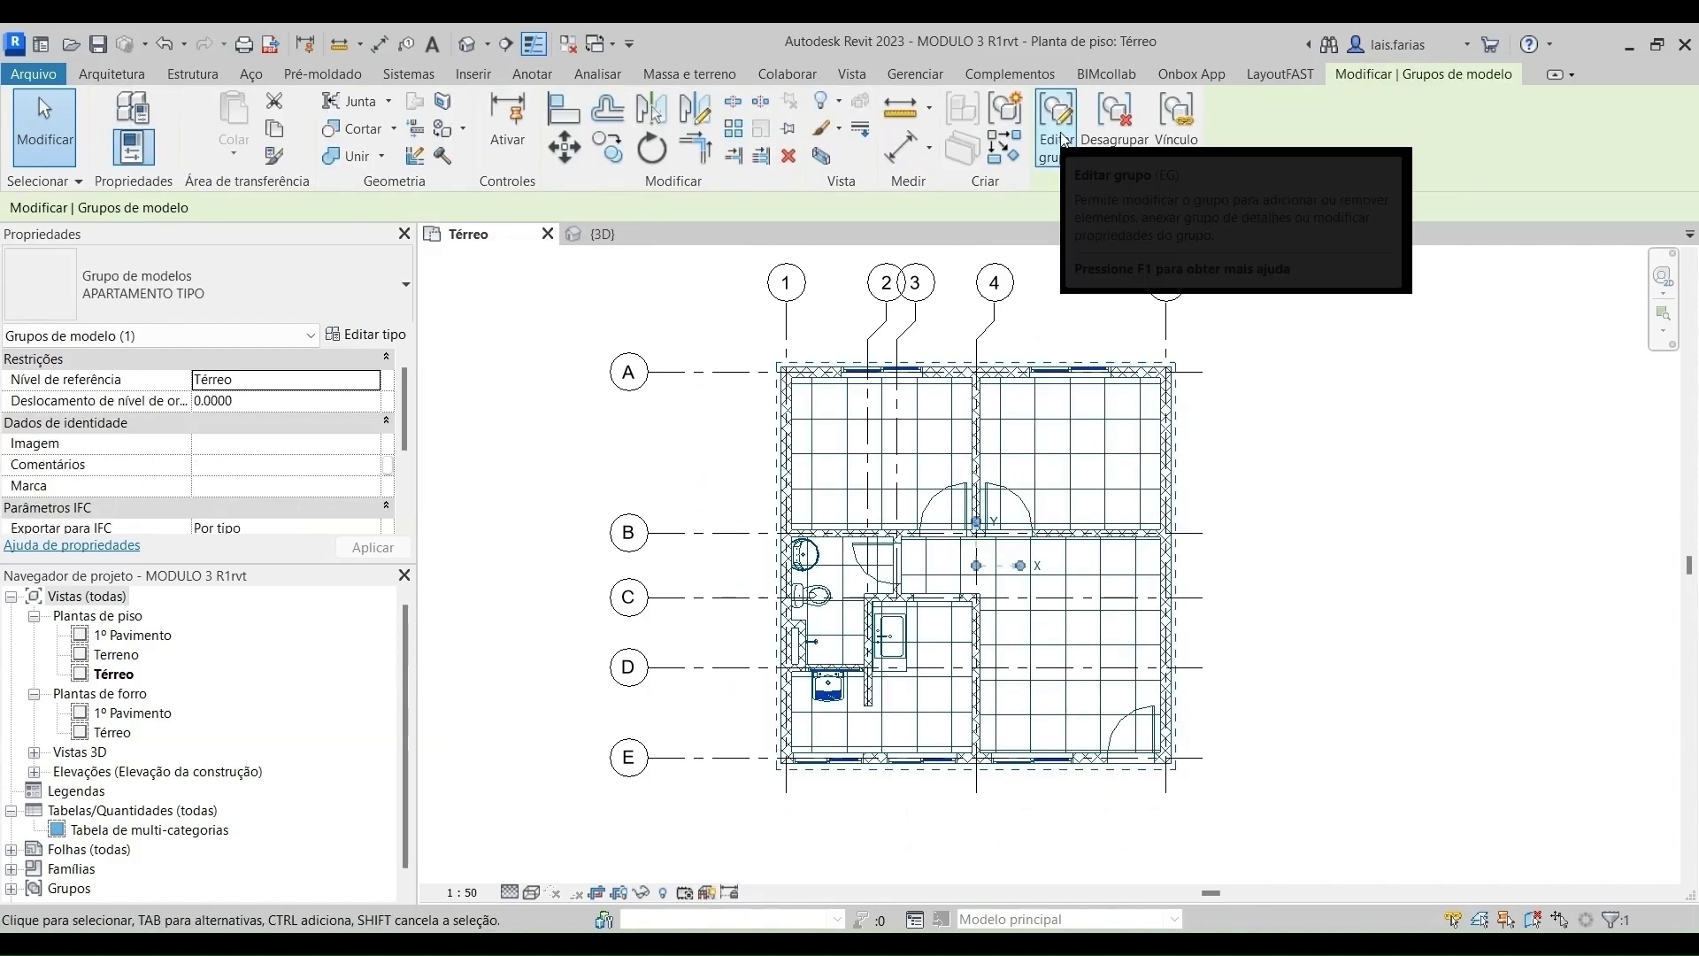
pyautogui.click(1063, 138)
pyautogui.click(1155, 460)
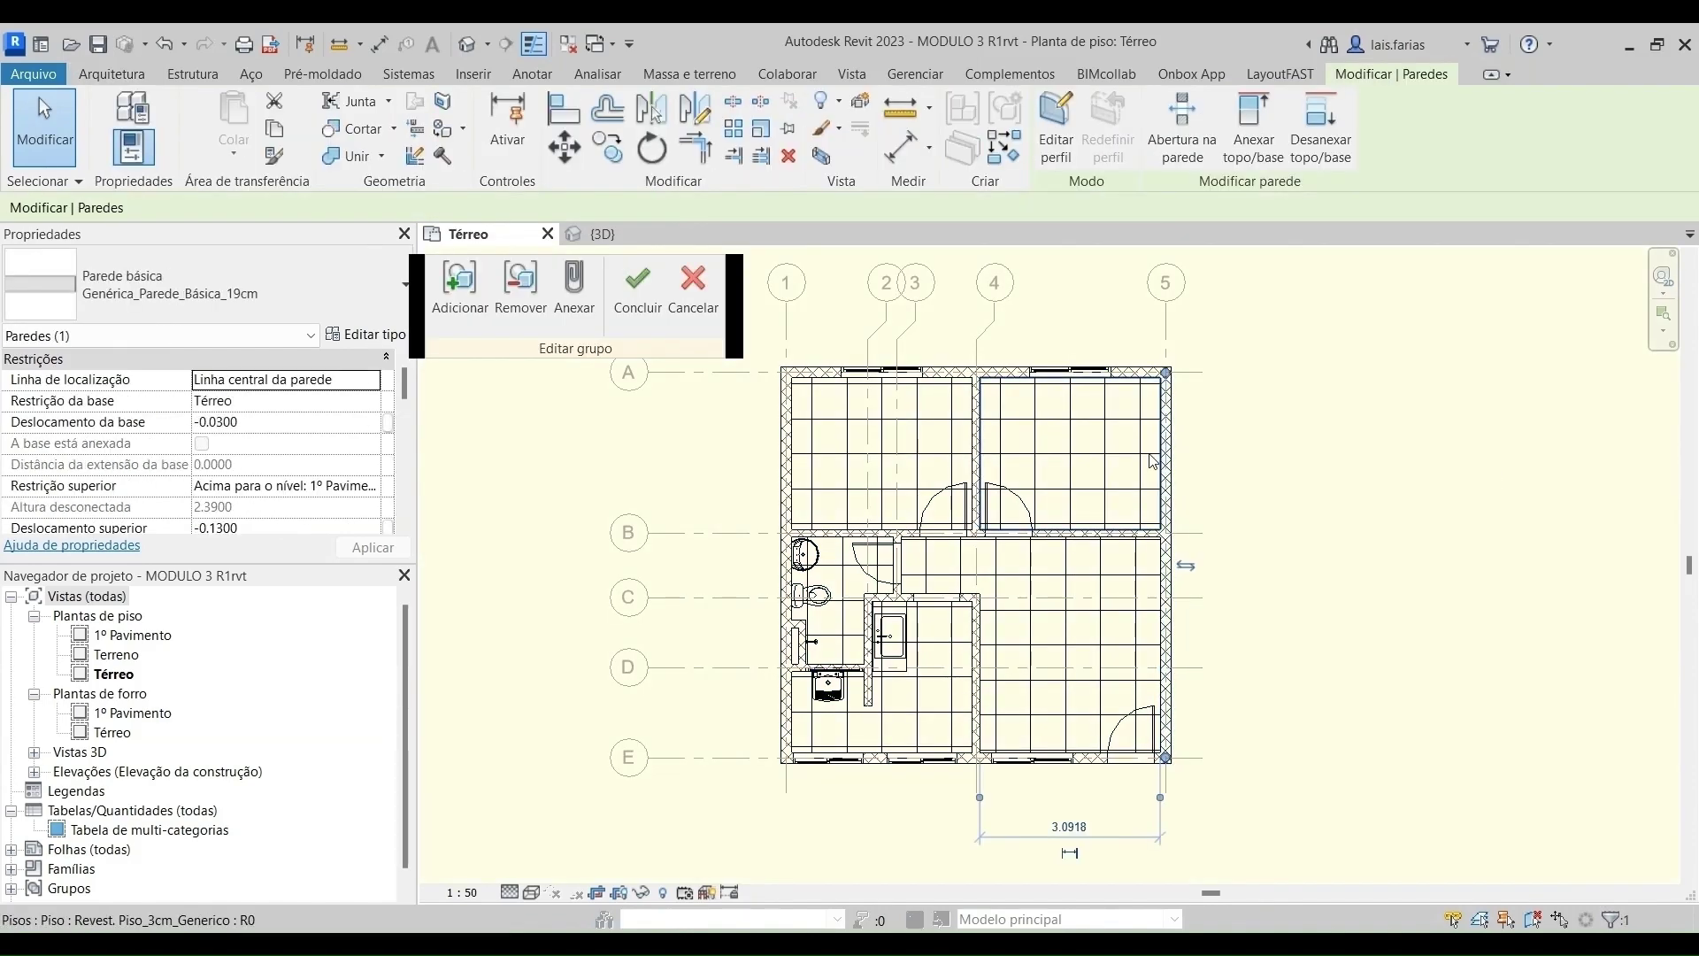
pyautogui.click(531, 287)
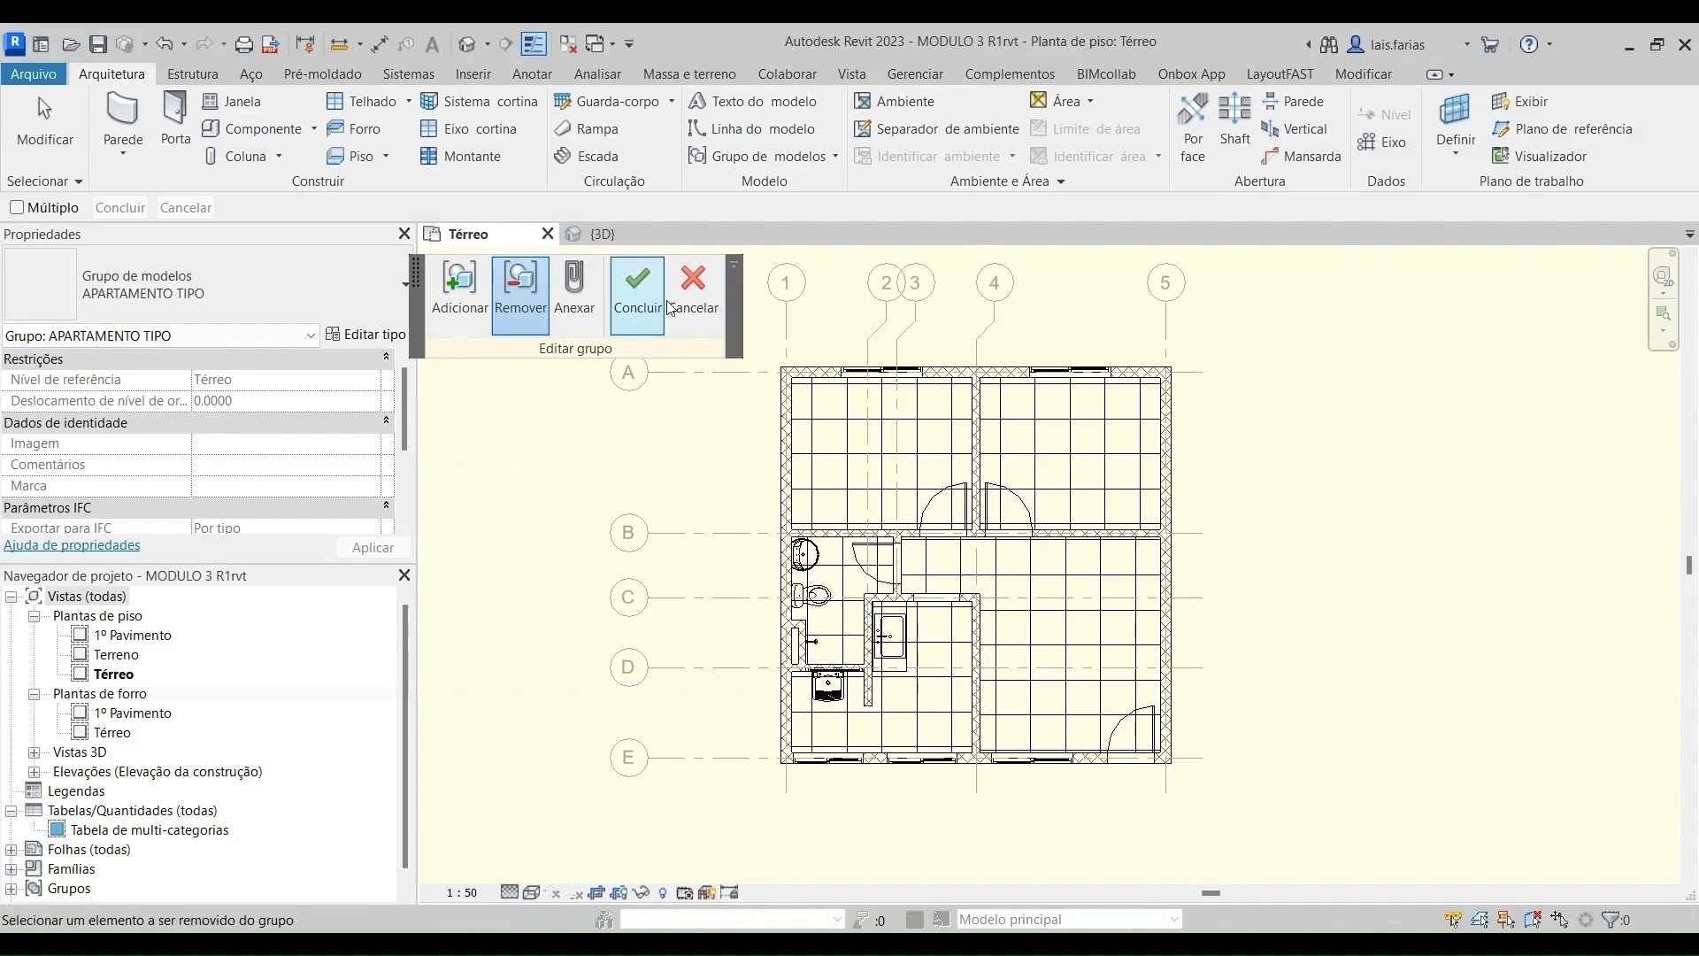
pyautogui.click(661, 303)
pyautogui.click(1168, 460)
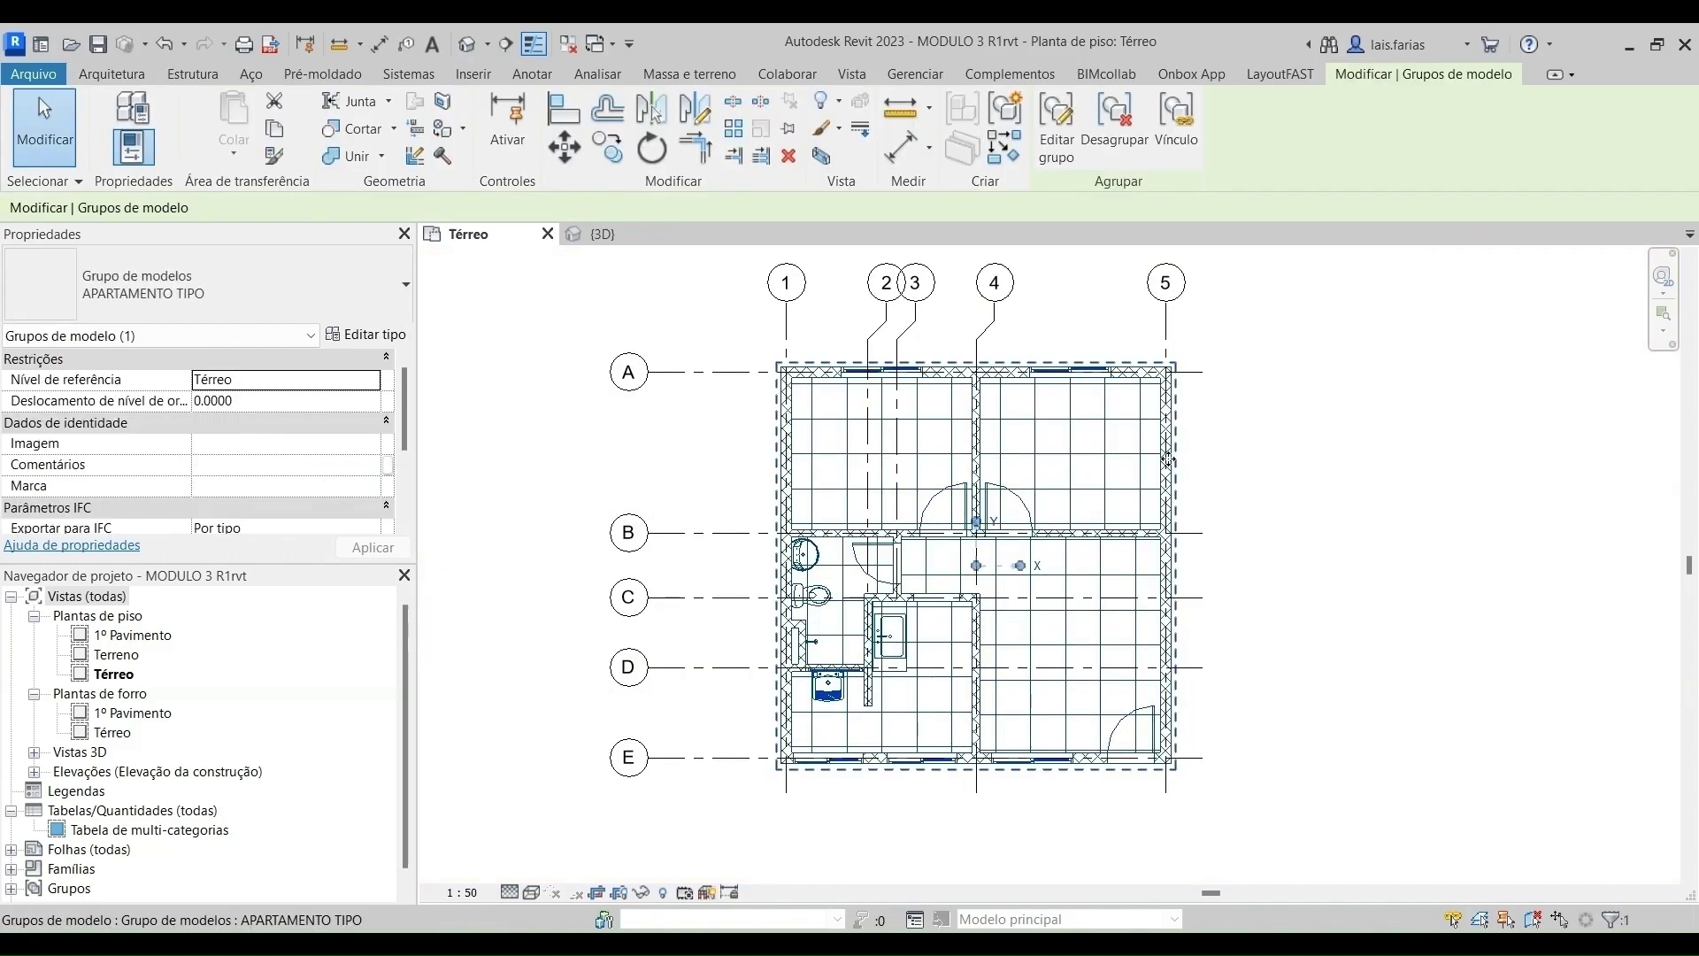
pyautogui.press('Escape')
pyautogui.scroll(2, 1177, 455)
pyautogui.press('Tab')
pyautogui.click(1158, 449)
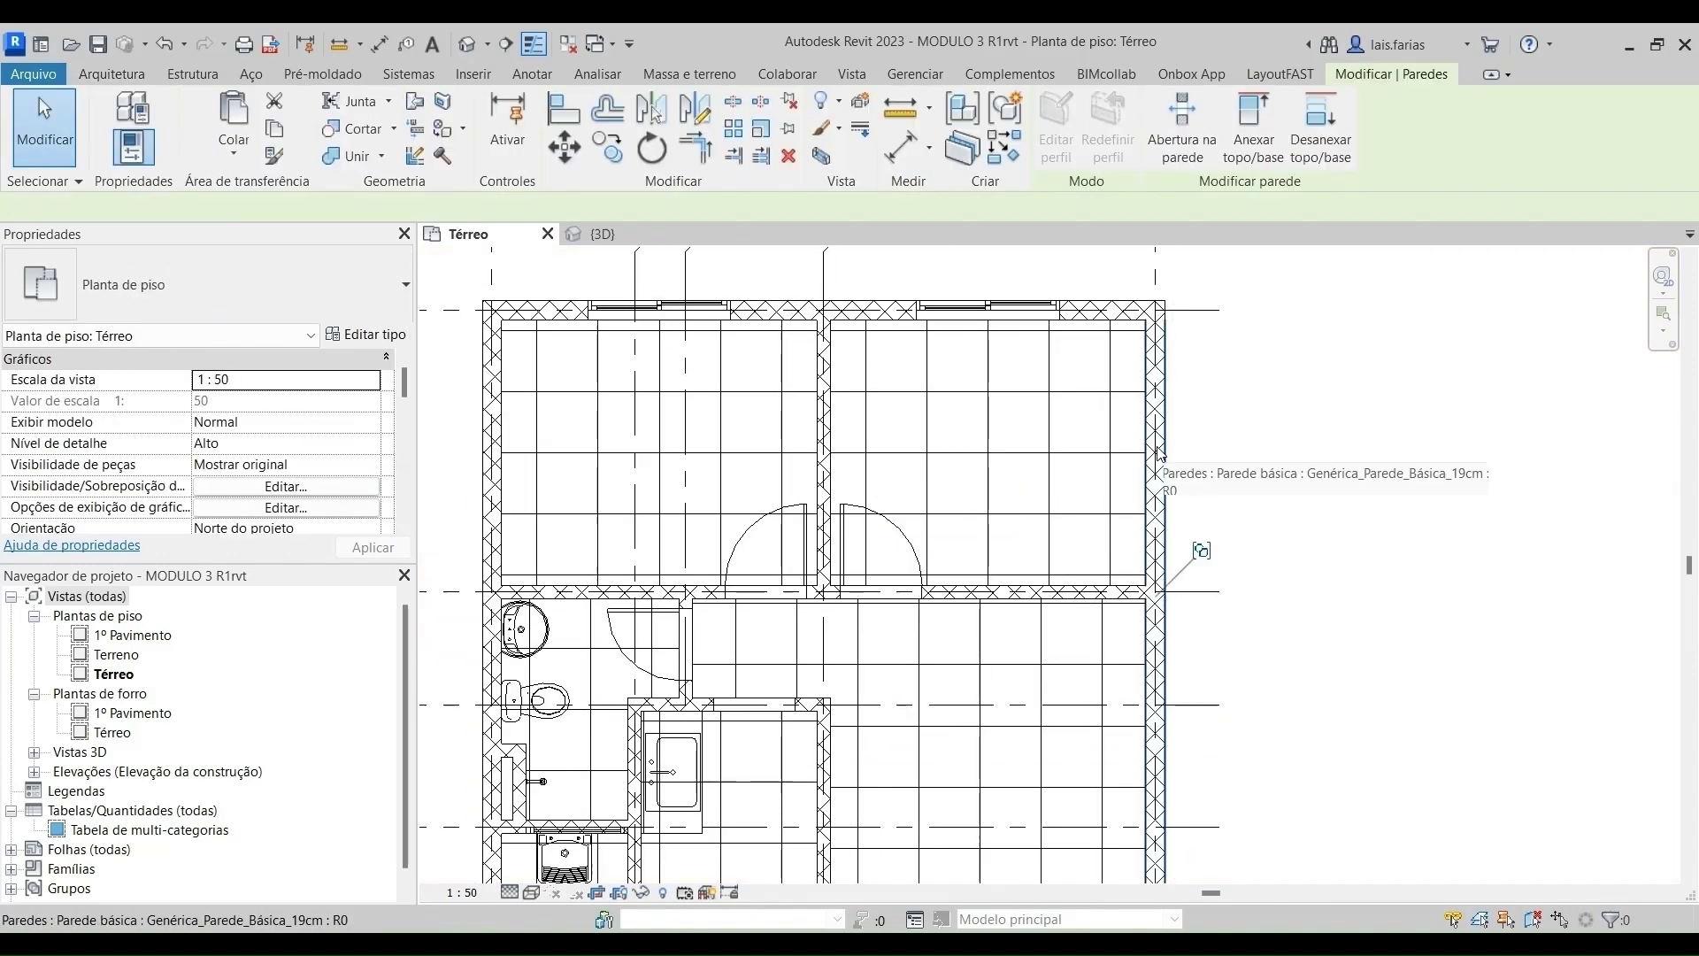
pyautogui.scroll(-3, 1160, 453)
pyautogui.press('Escape')
# Edit the APARTAMENTO TIPO group, remove the outer wall along axis 5 from it, and finish the group edit.
pyautogui.click(1173, 460)
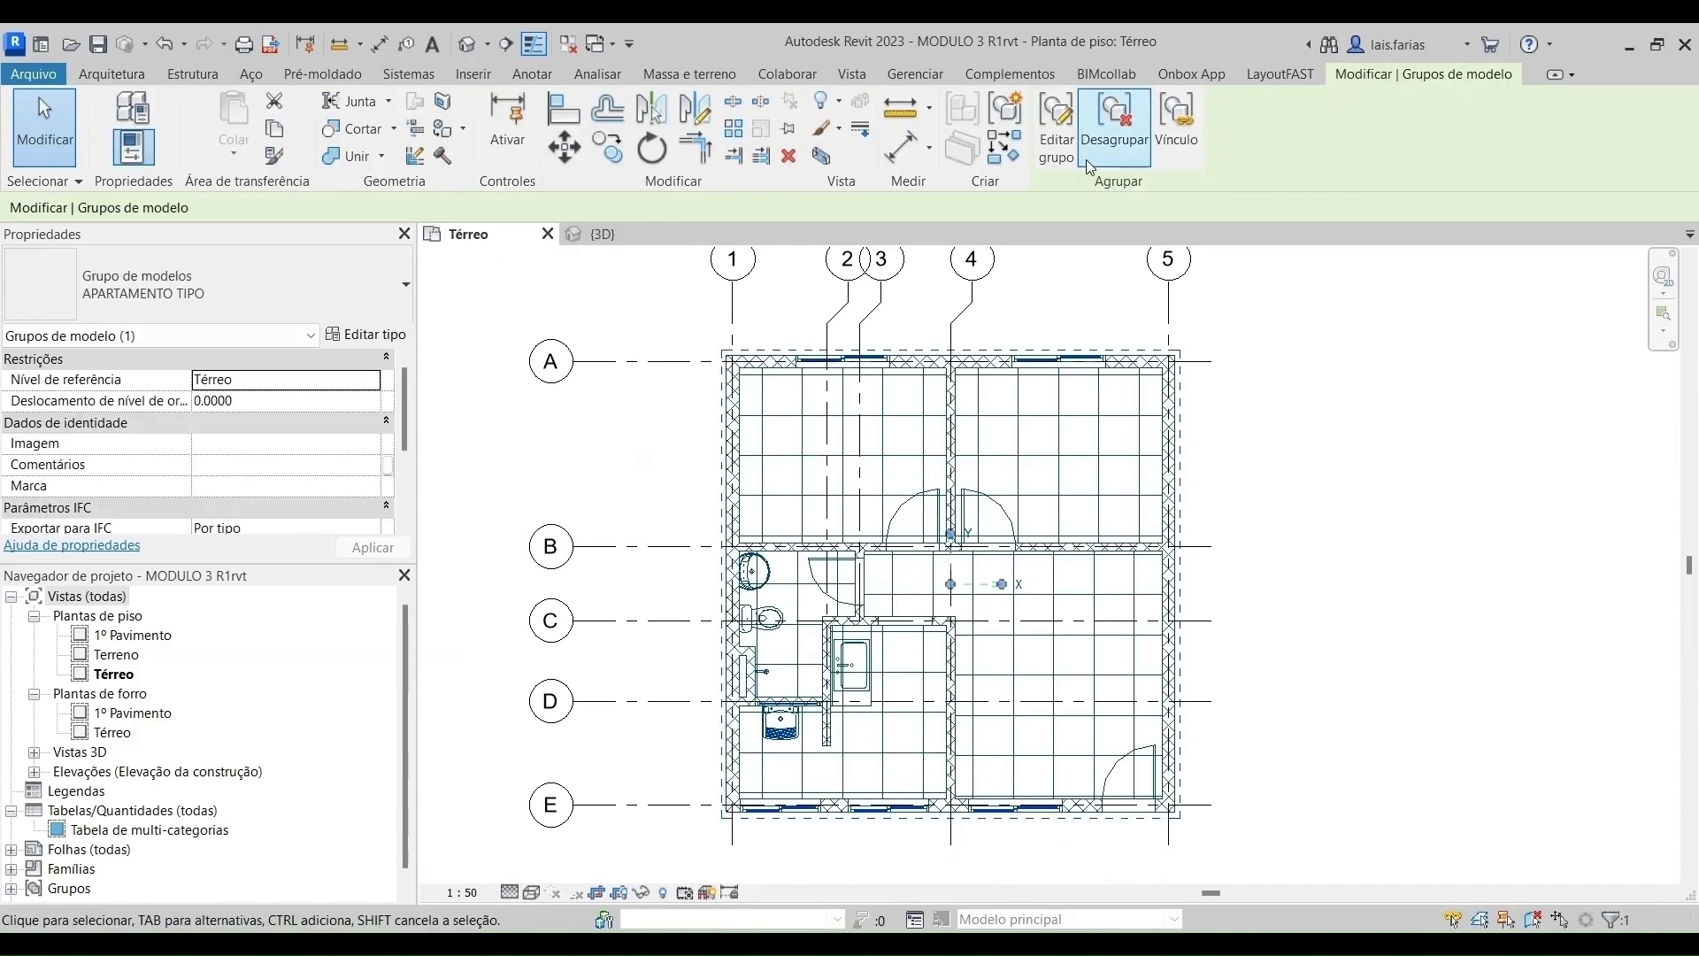
pyautogui.click(1057, 133)
pyautogui.click(522, 295)
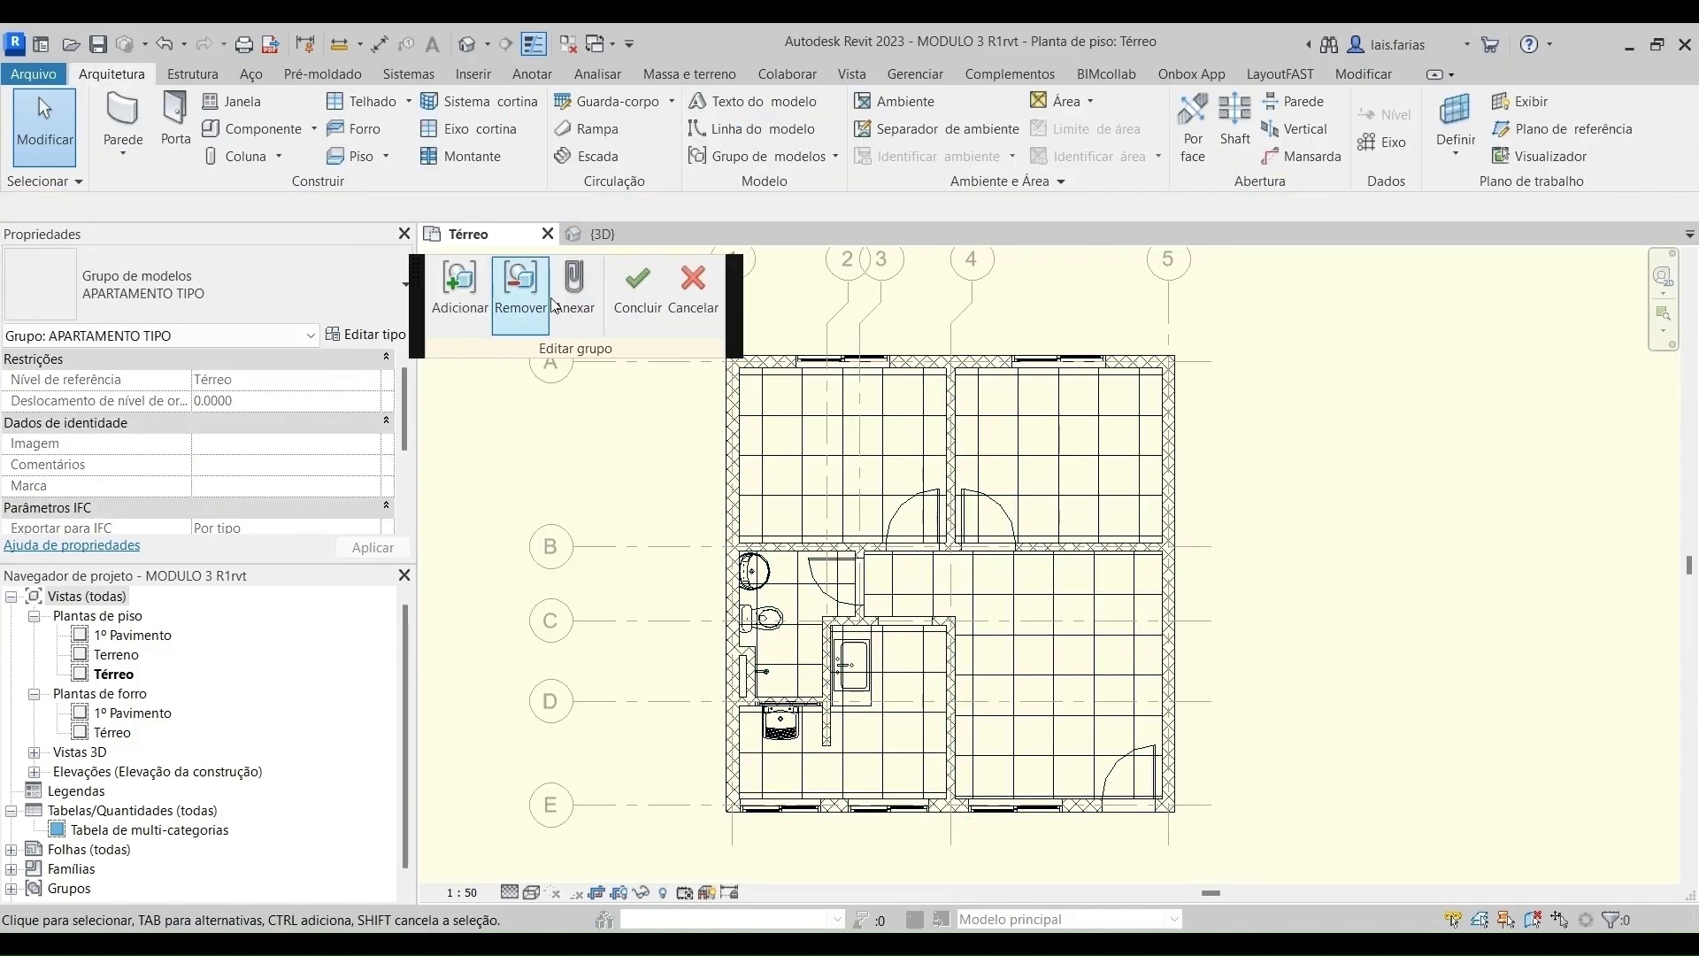
pyautogui.click(1175, 488)
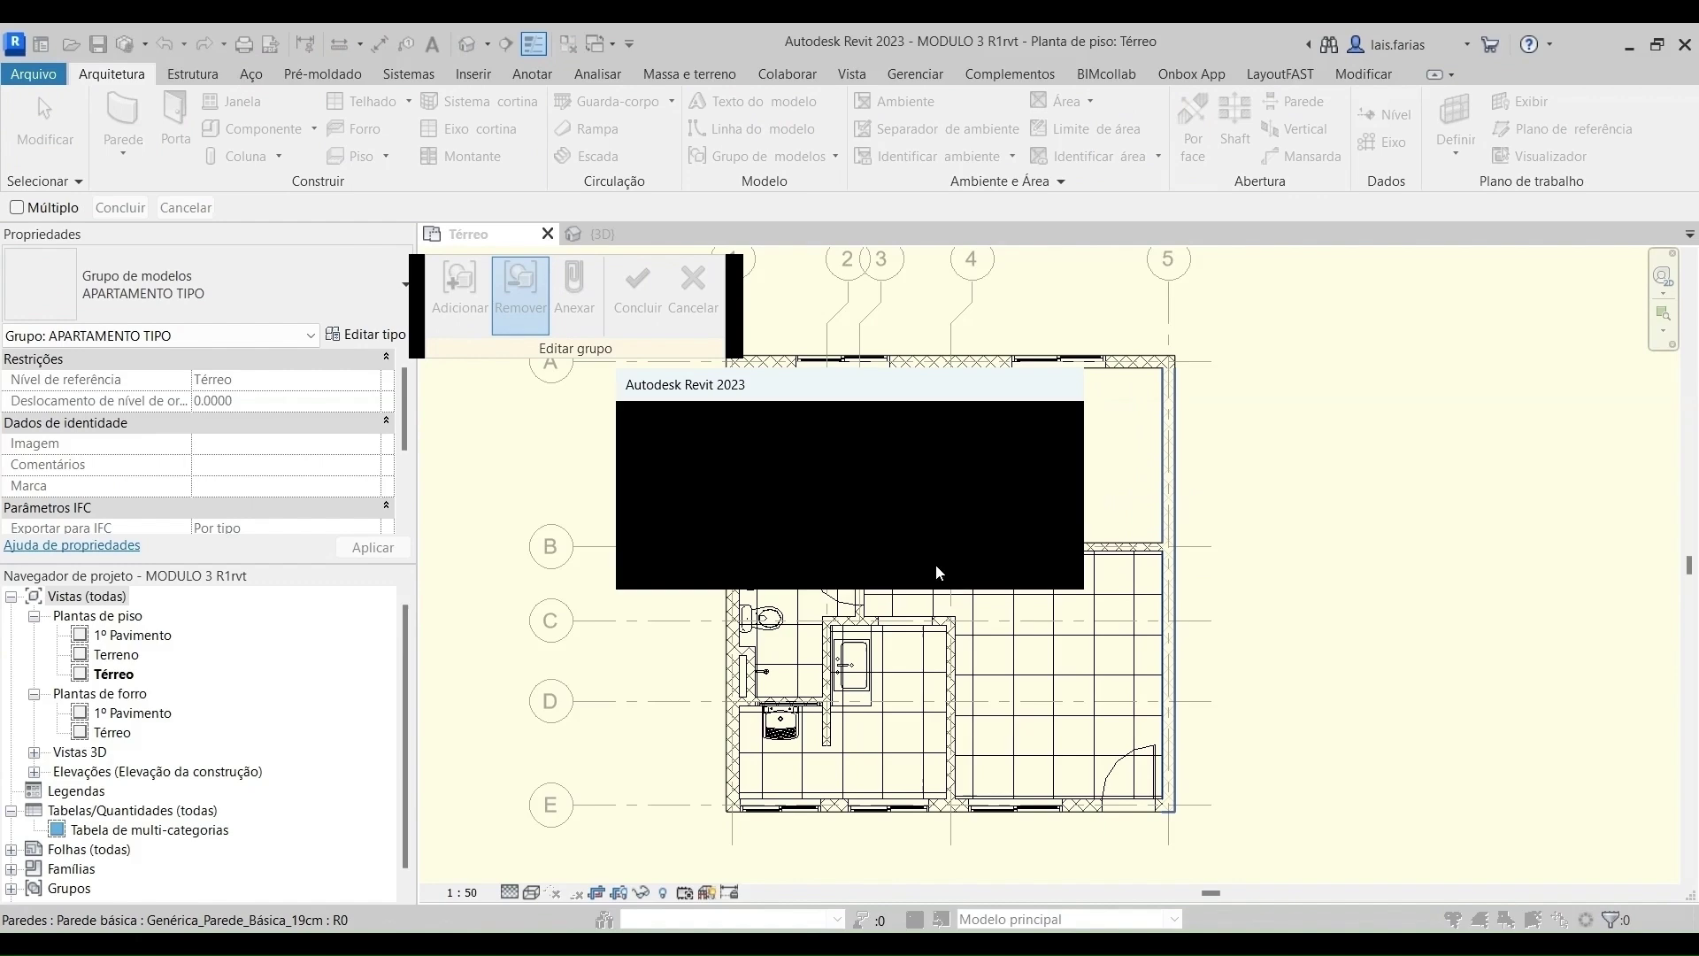
pyautogui.click(939, 573)
pyautogui.click(638, 292)
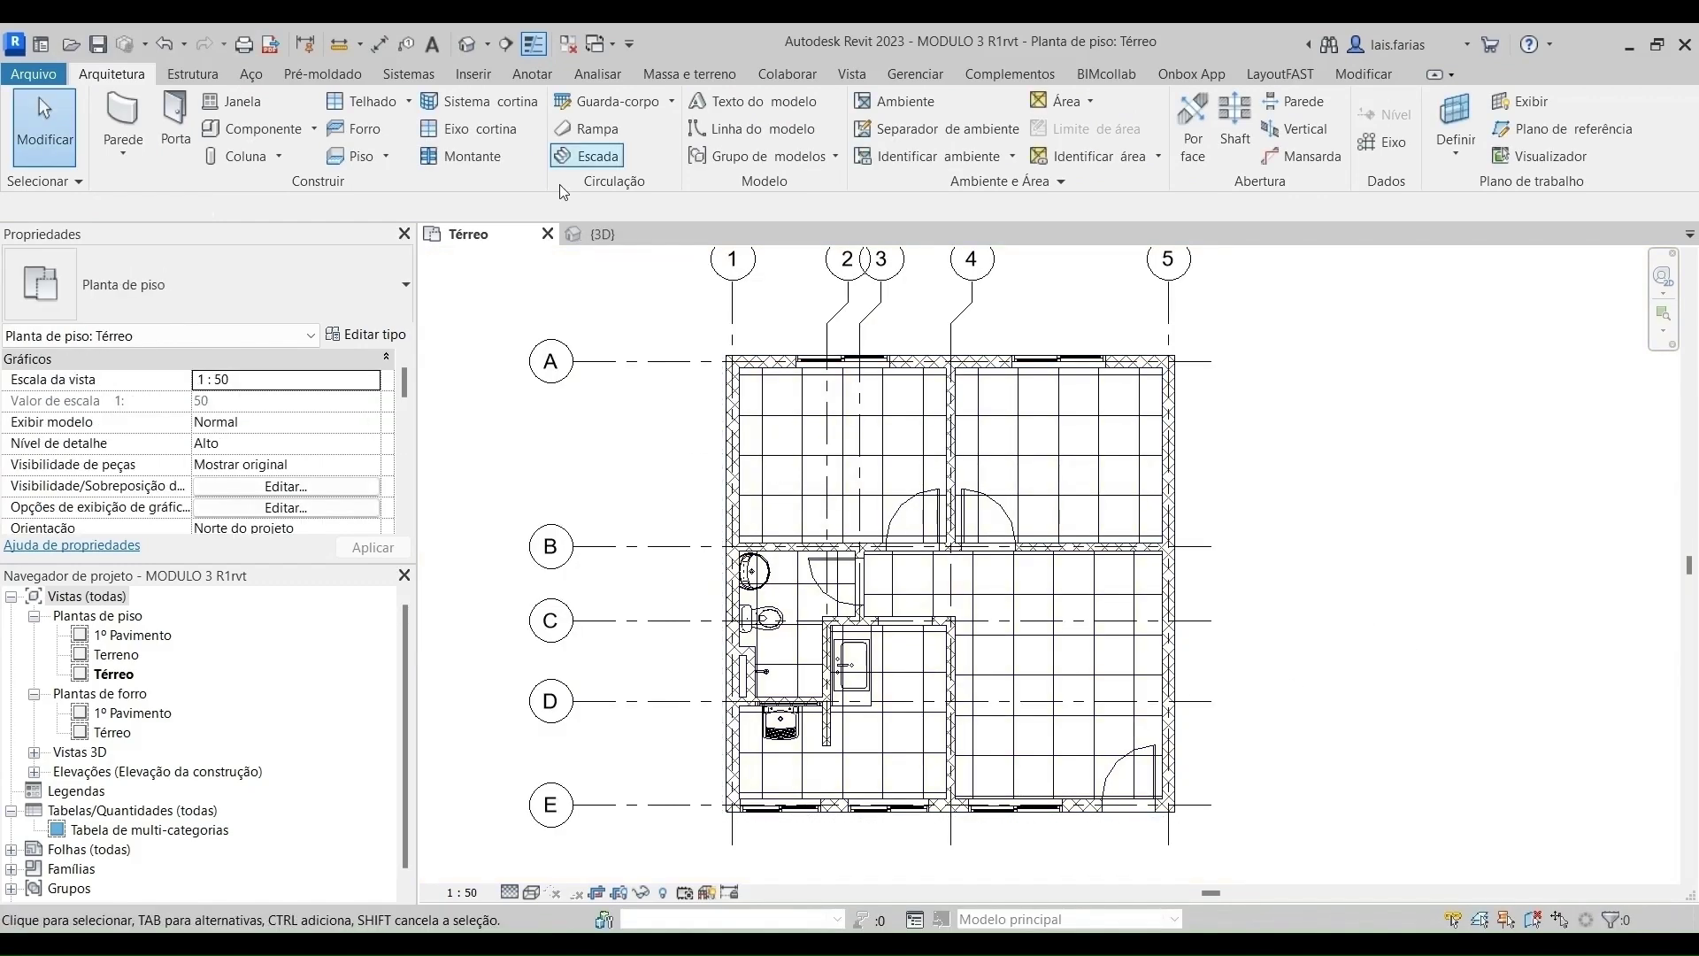
# Mirror a copy of the APARTAMENTO TIPO group about axis 5.
pyautogui.click(734, 380)
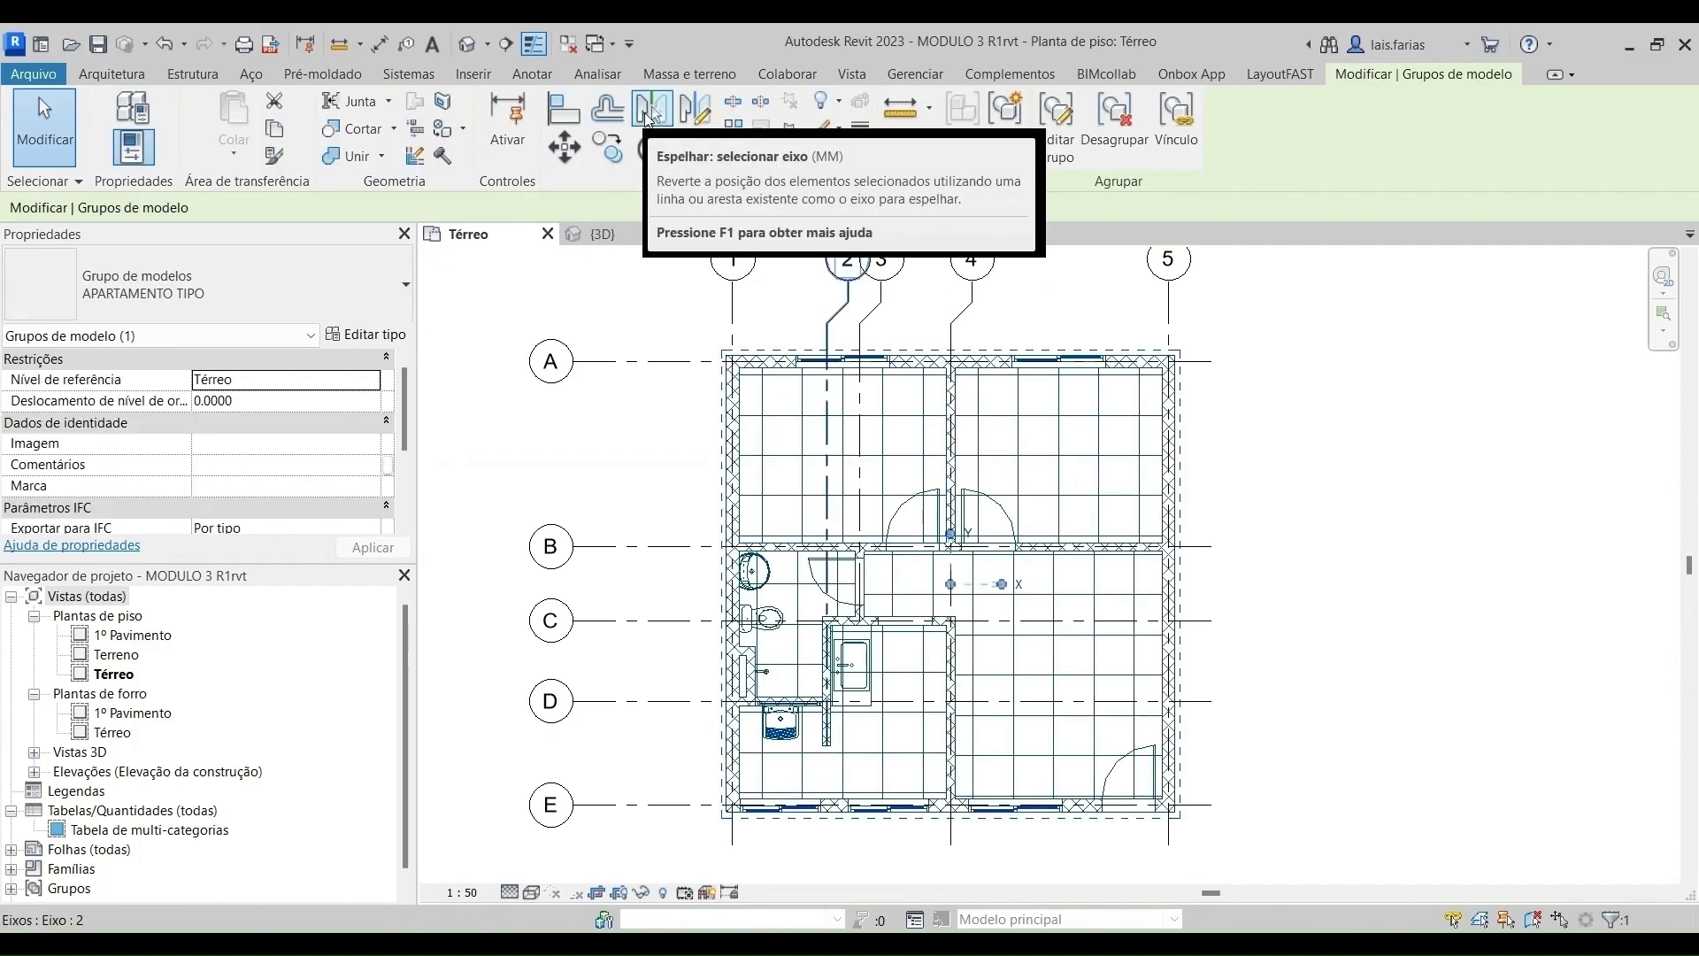
pyautogui.click(651, 110)
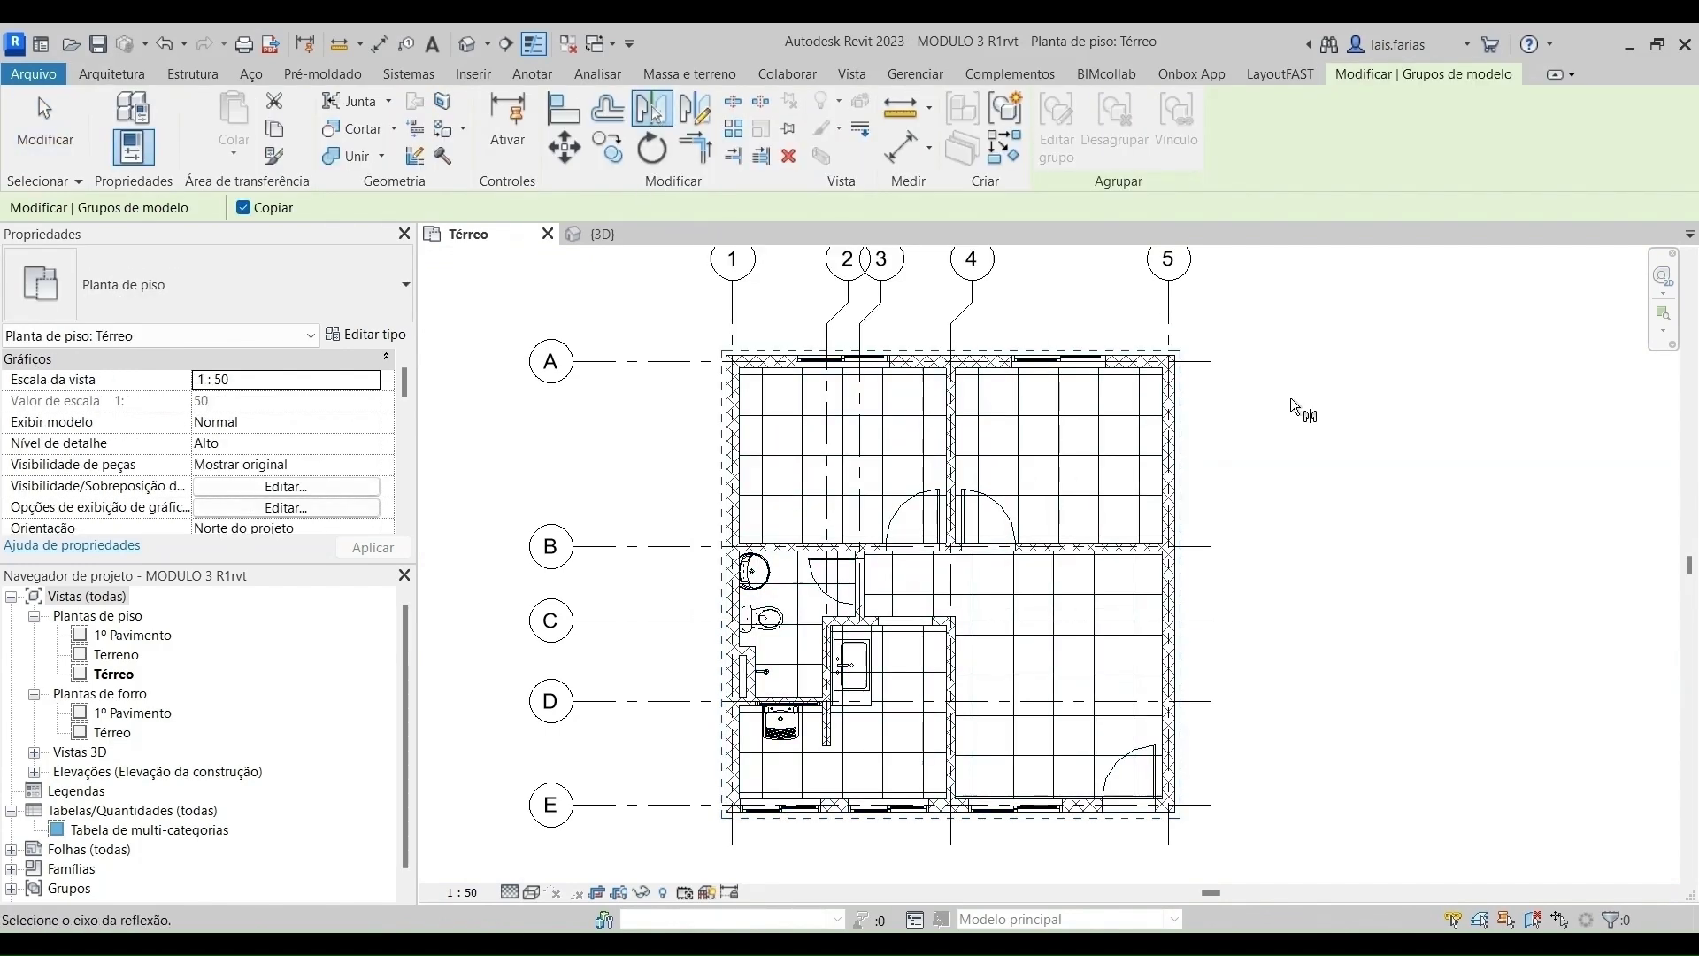
pyautogui.click(1171, 315)
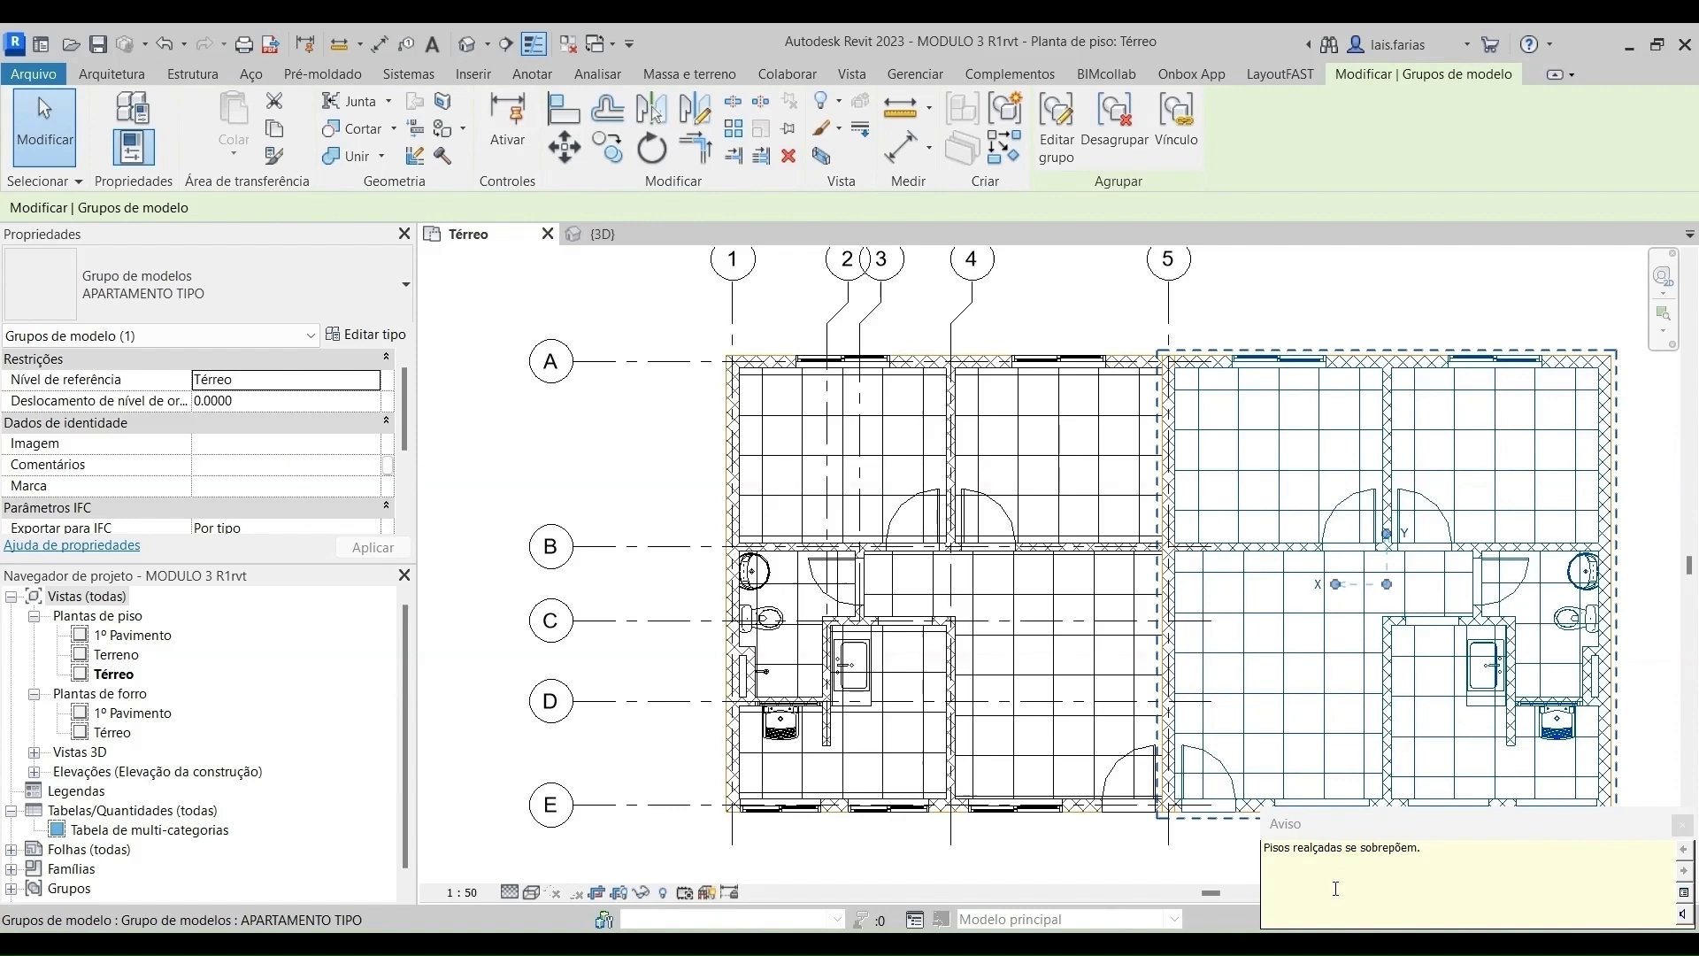
# Dismiss the overlapping floors warning and examine where the two apartment groups meet along axis 5.
pyautogui.press('Escape')
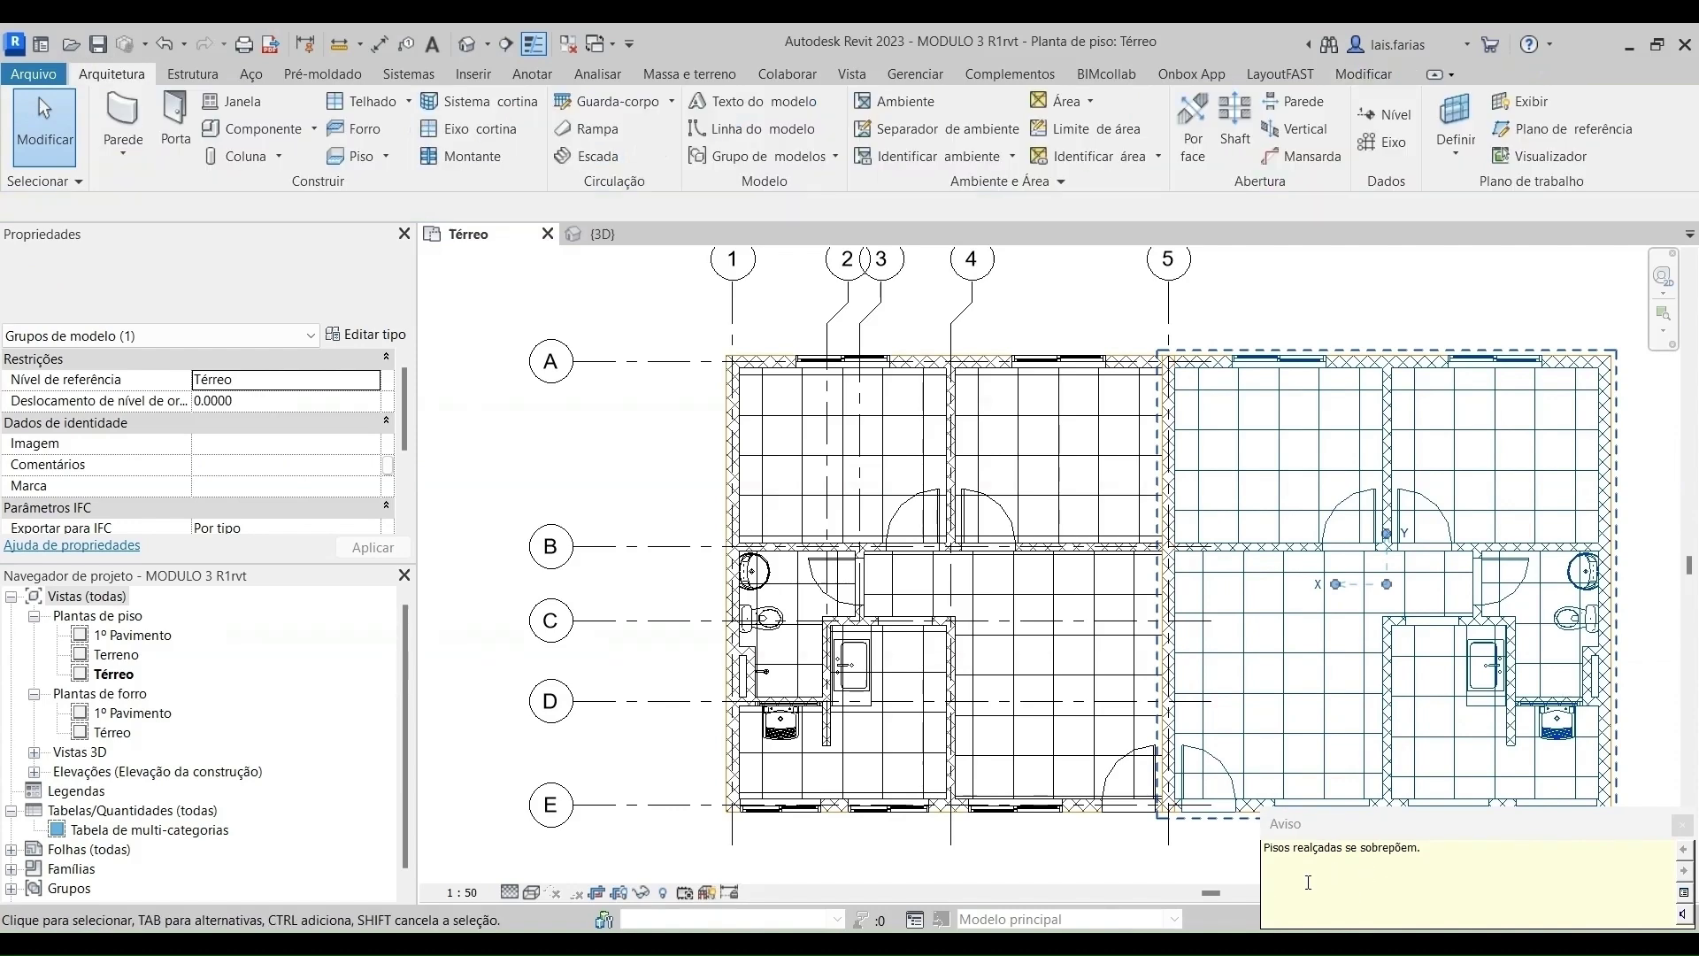
pyautogui.click(1683, 826)
pyautogui.scroll(-3, 903, 673)
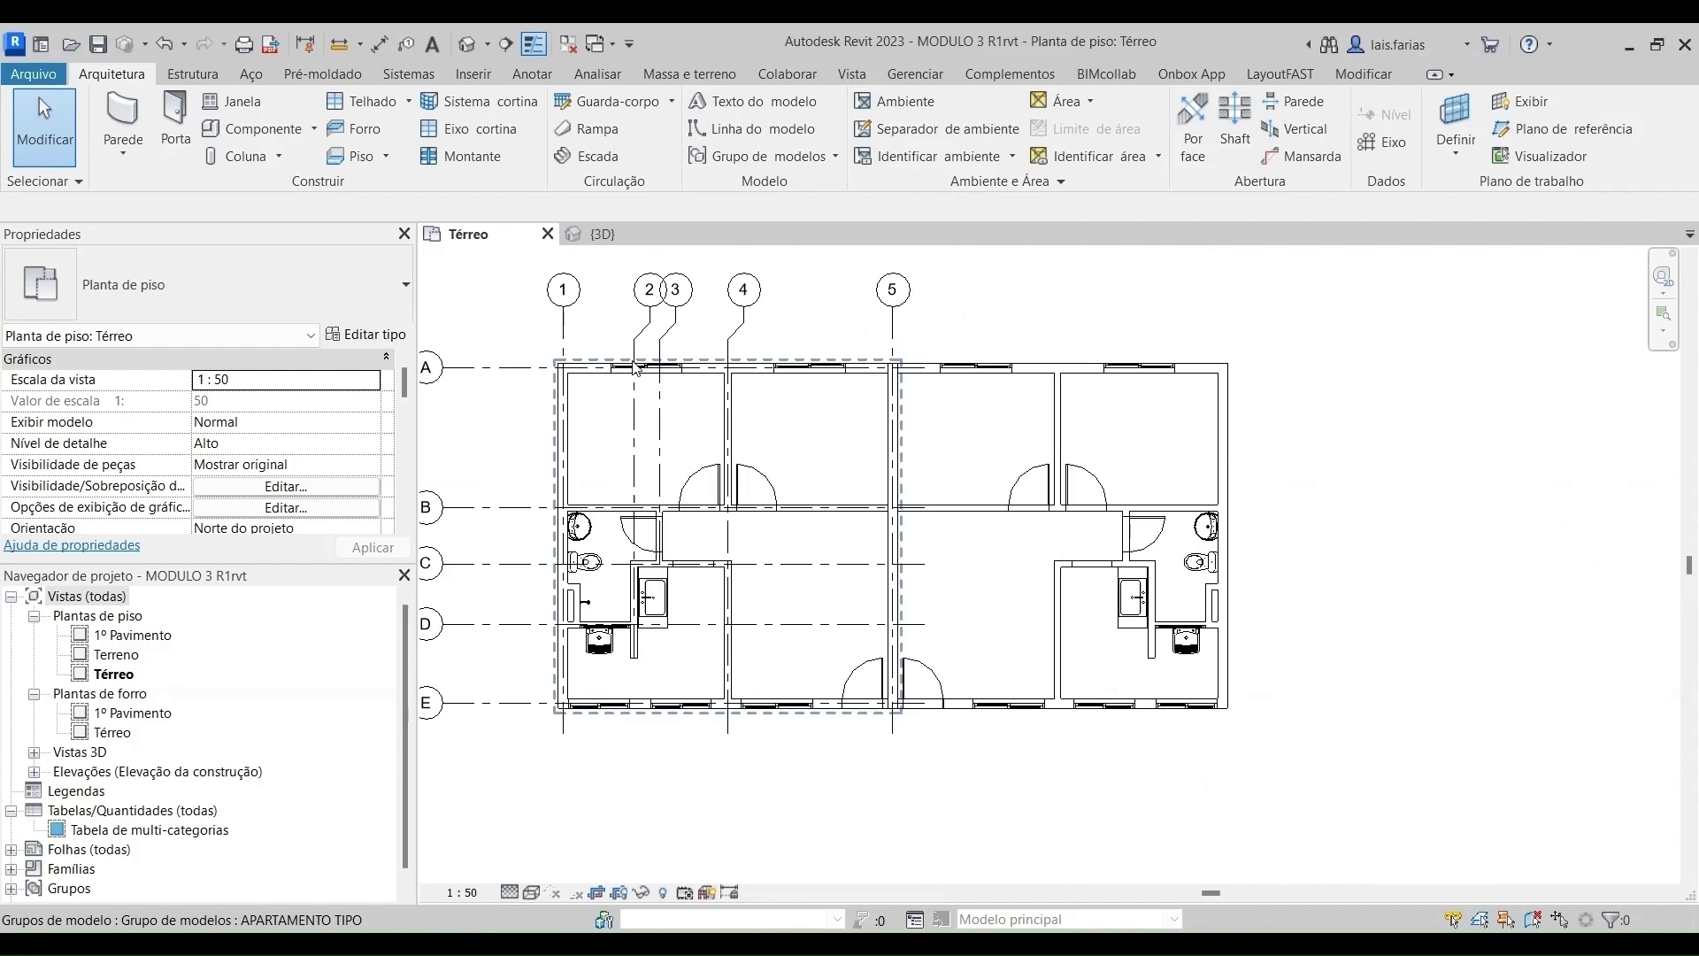
pyautogui.scroll(5, 885, 366)
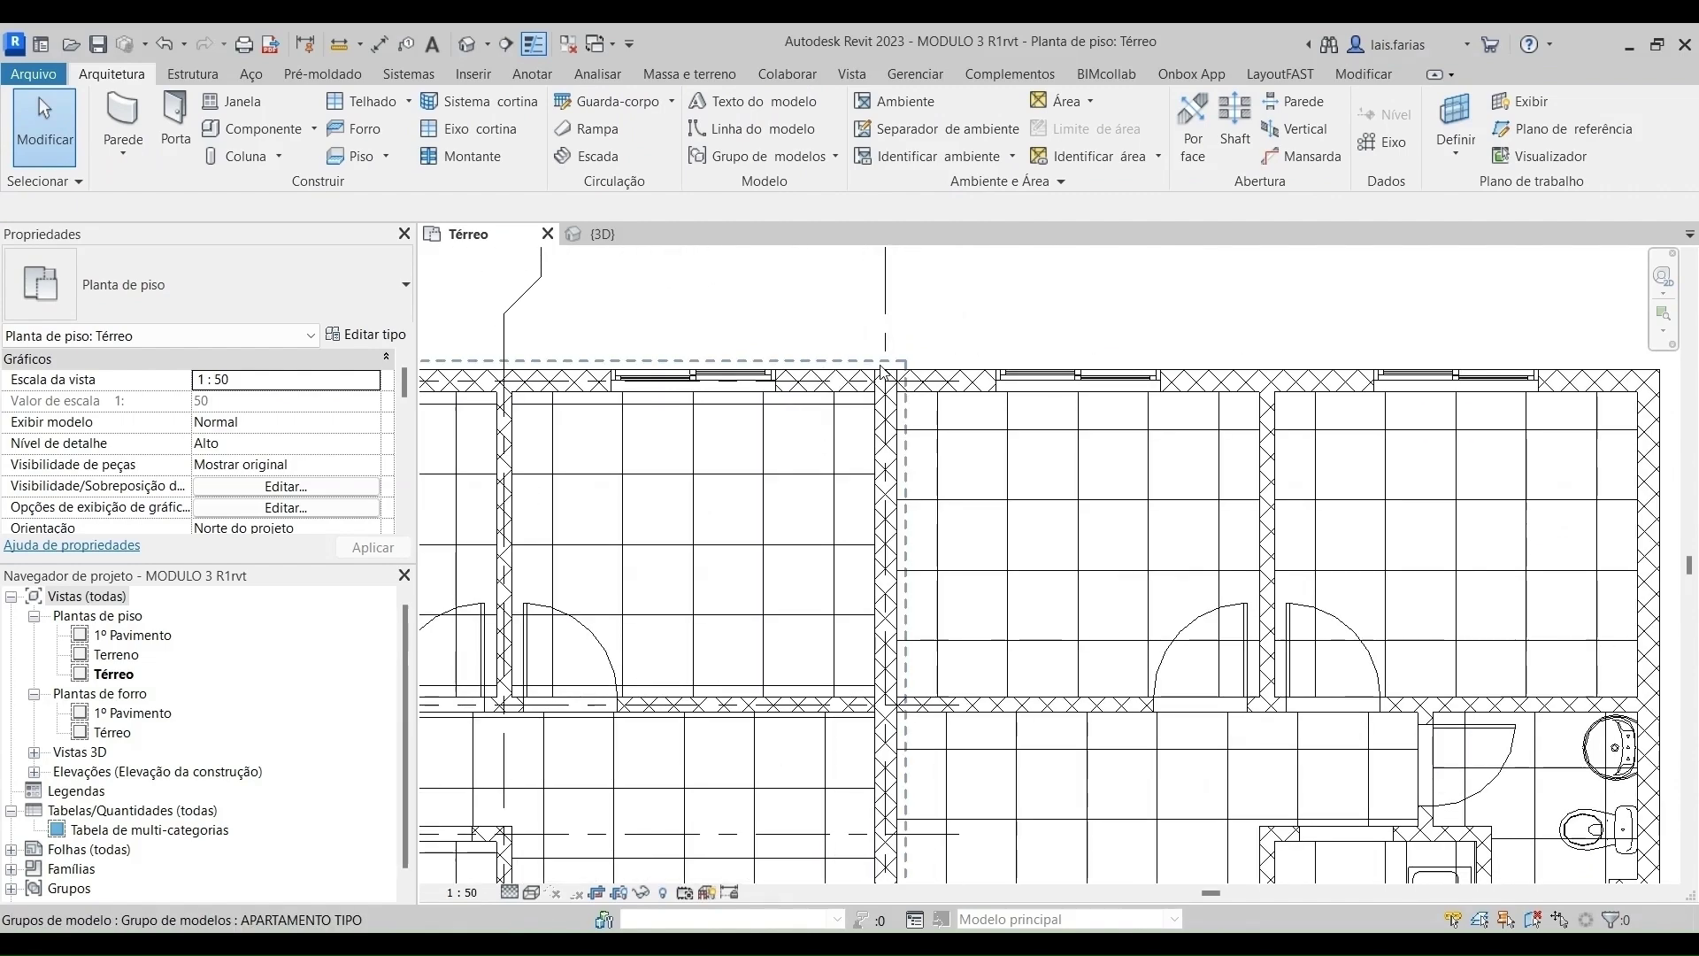
pyautogui.scroll(-4, 897, 426)
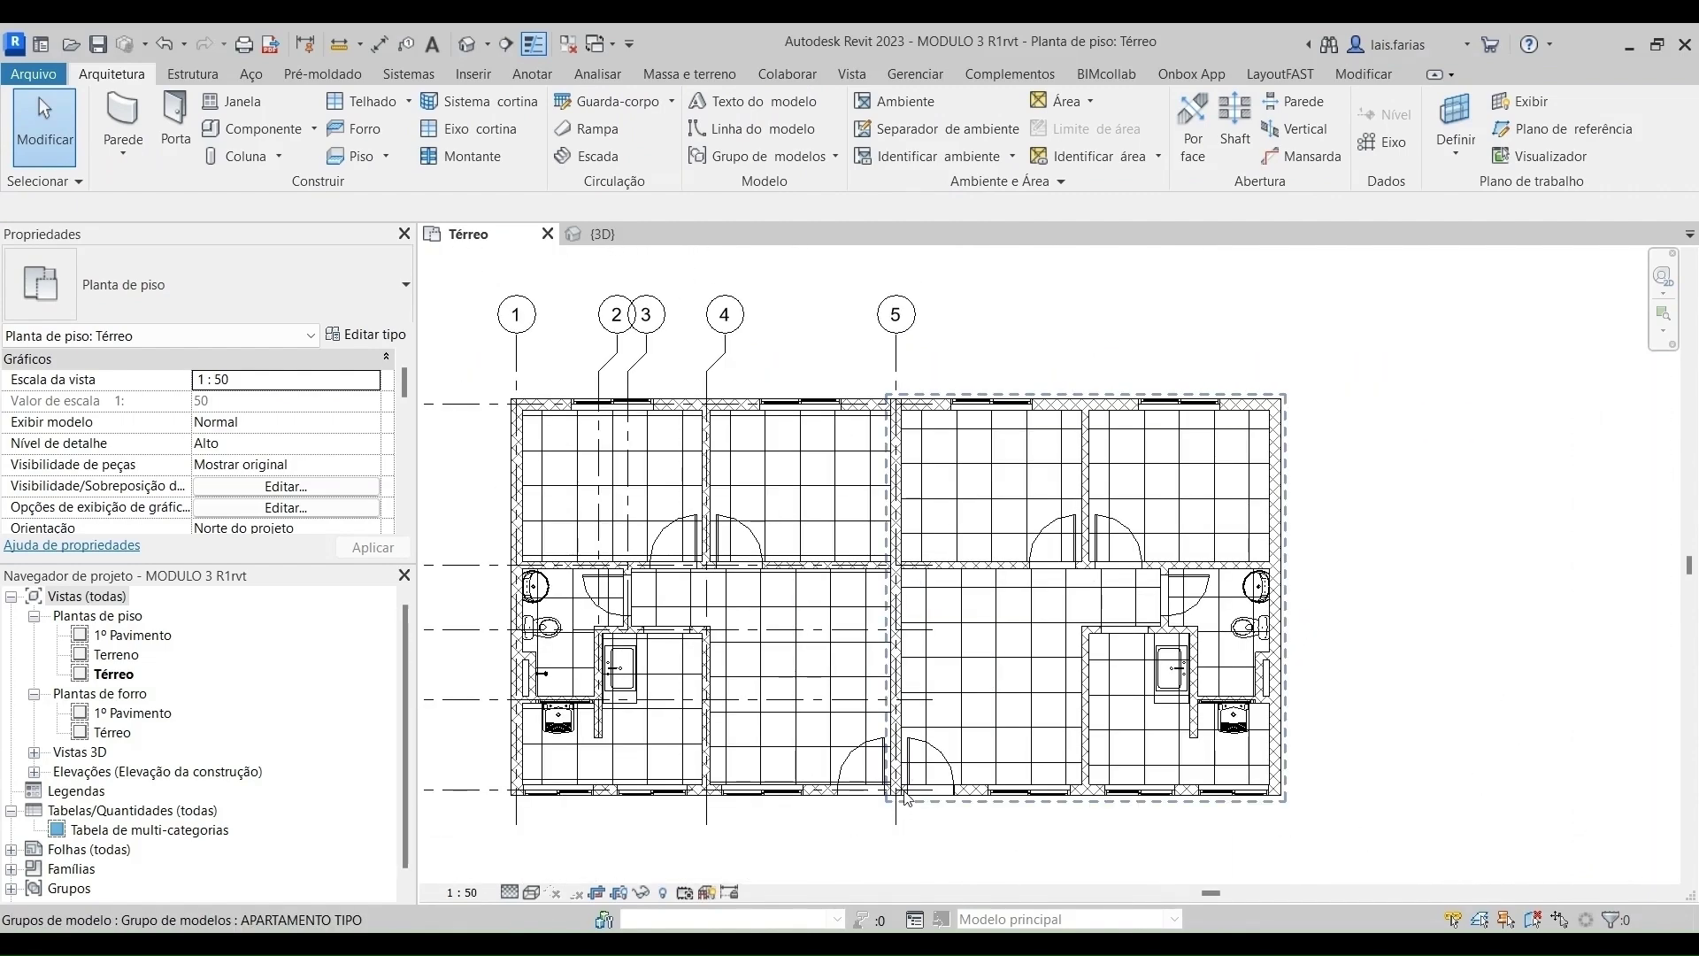
pyautogui.scroll(5, 901, 363)
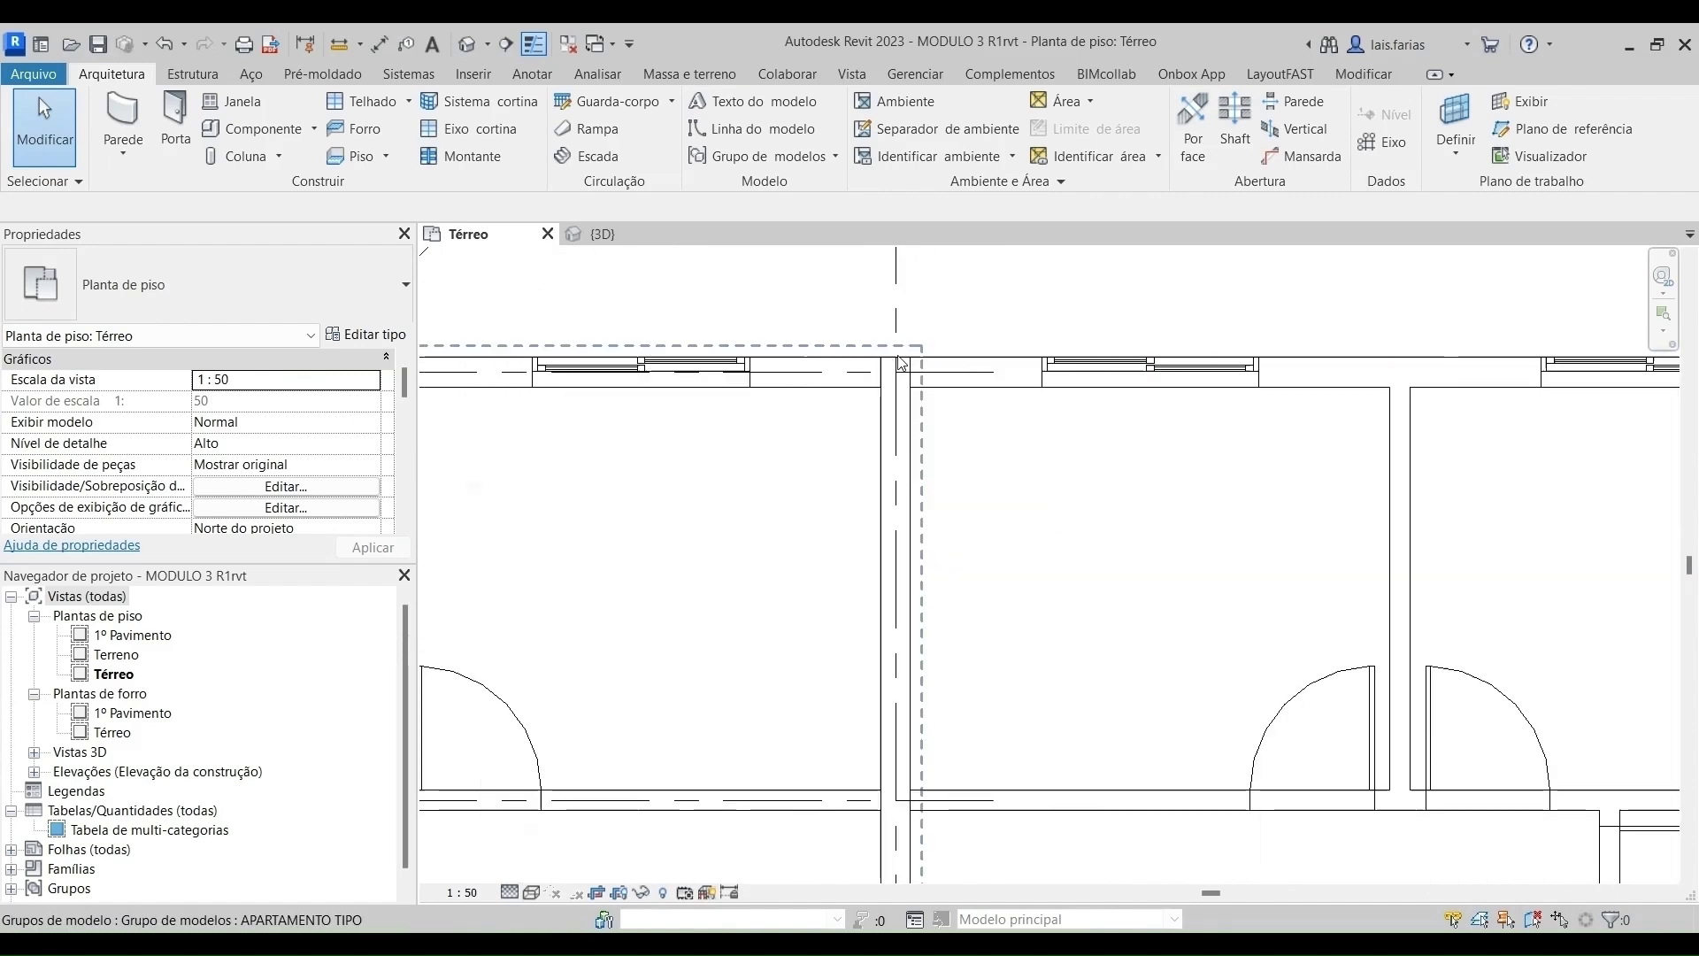
pyautogui.scroll(2, 901, 363)
pyautogui.scroll(-6, 1163, 364)
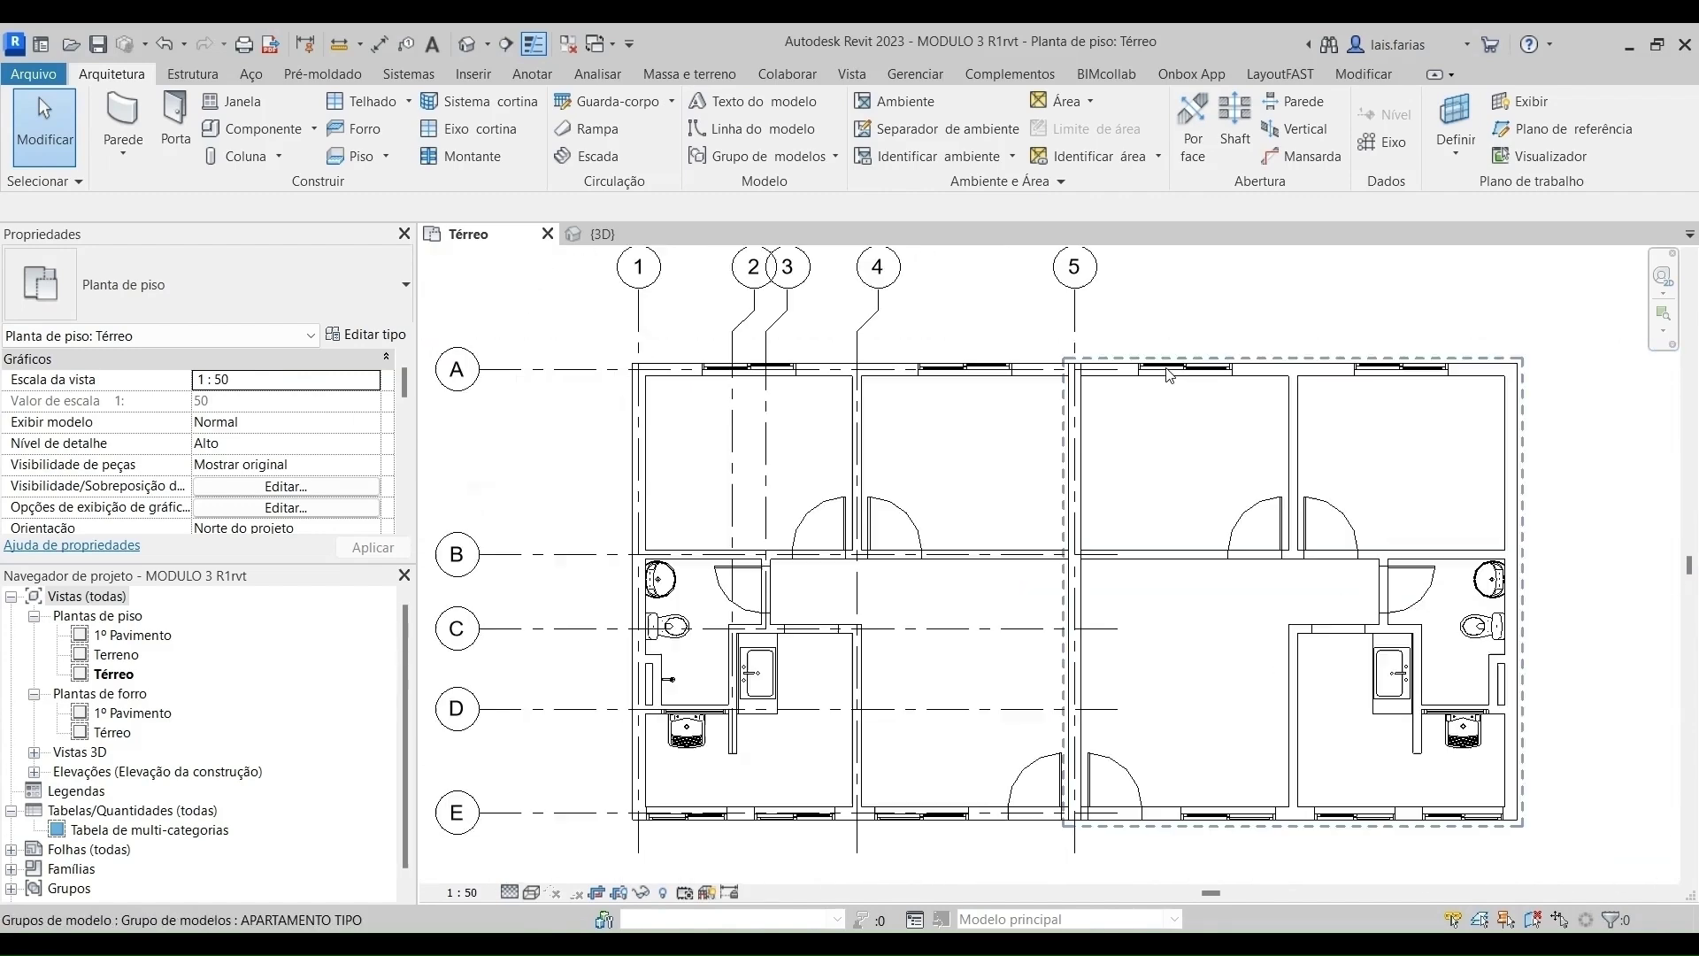
# Open the original APARTAMENTO TIPO group between axes 1 and 5 for editing.
pyautogui.click(885, 364)
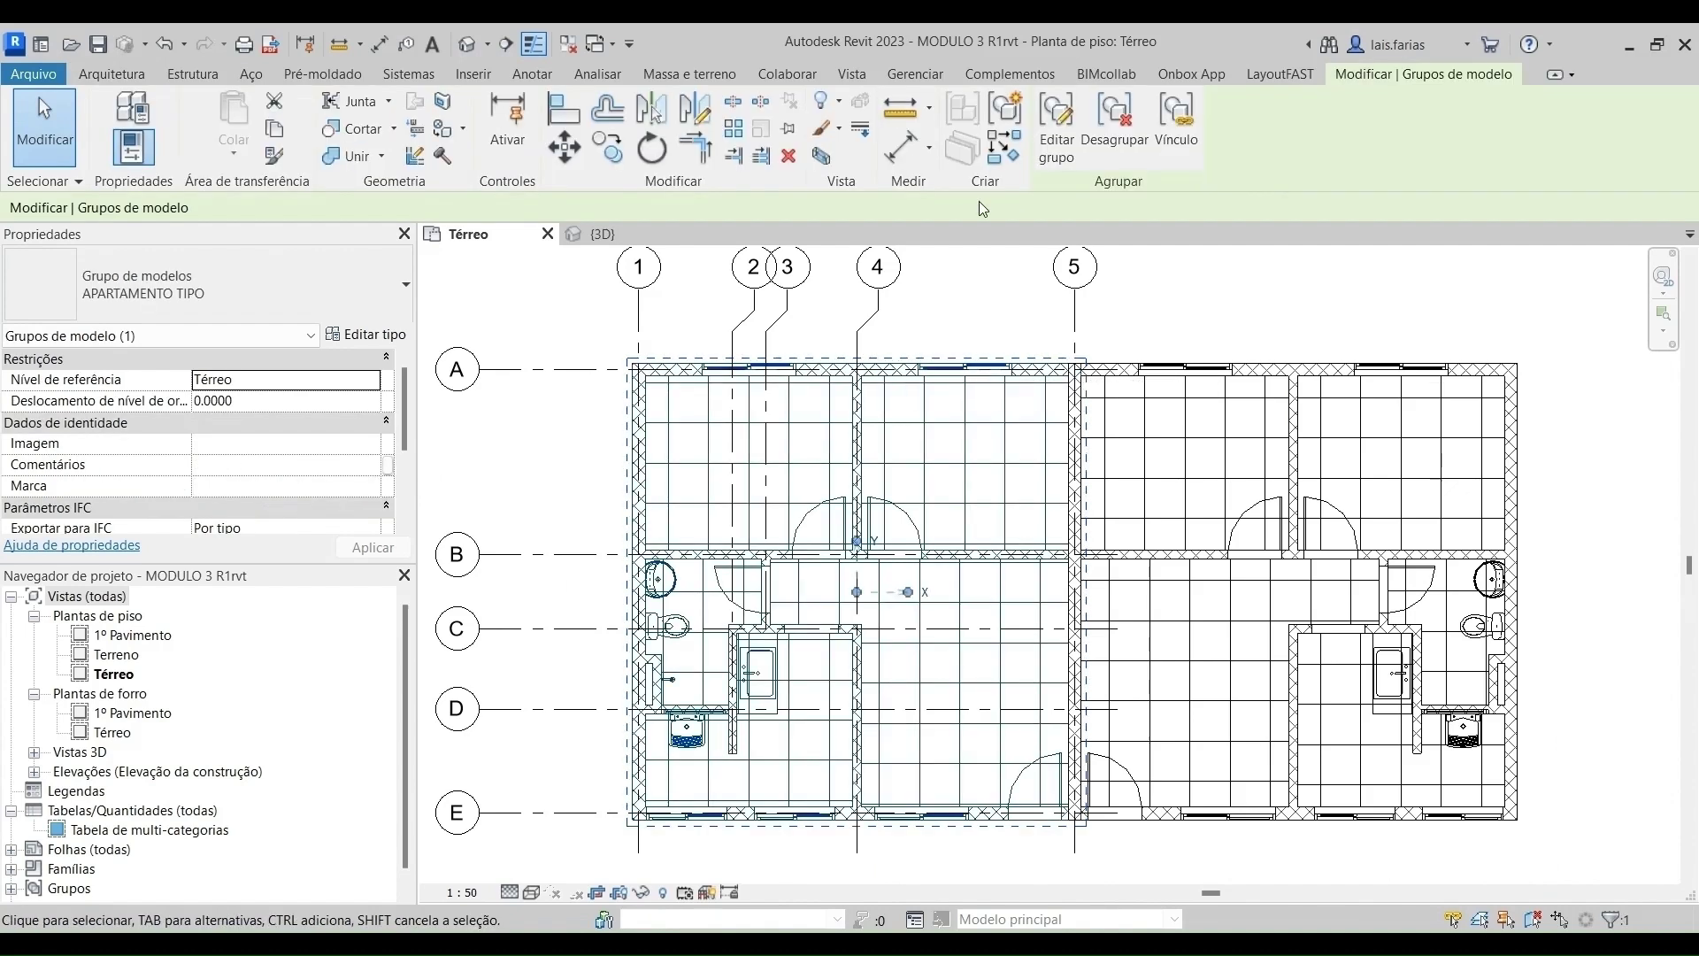
pyautogui.click(1059, 129)
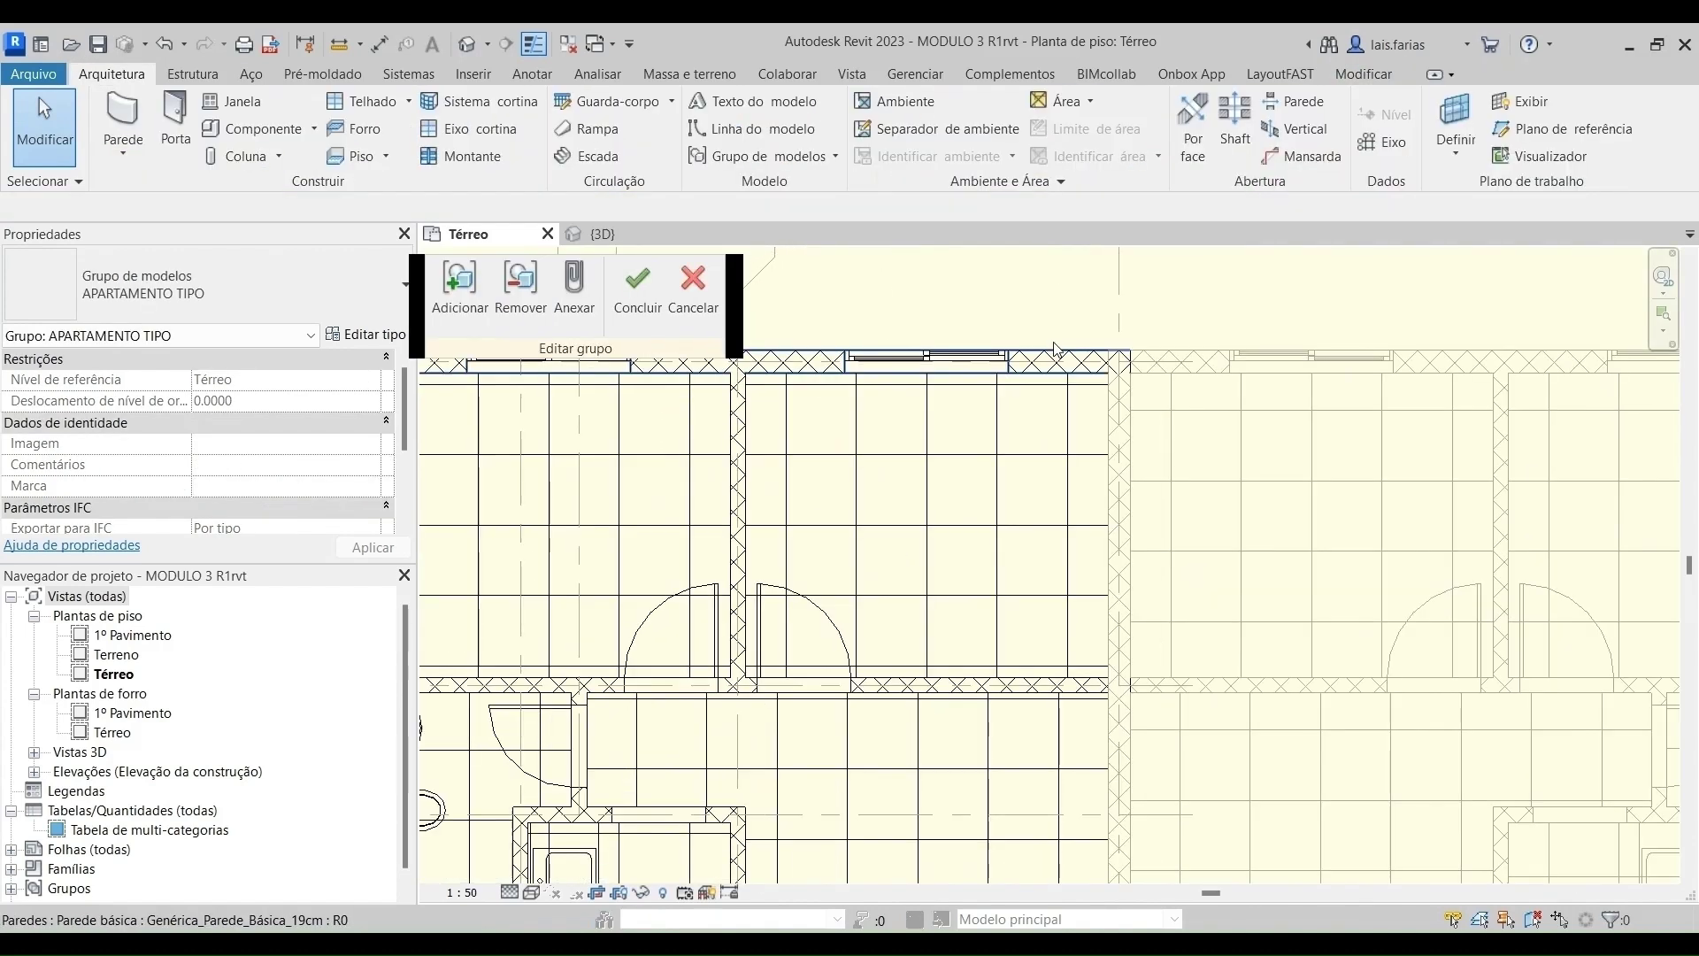
pyautogui.scroll(-3, 1068, 351)
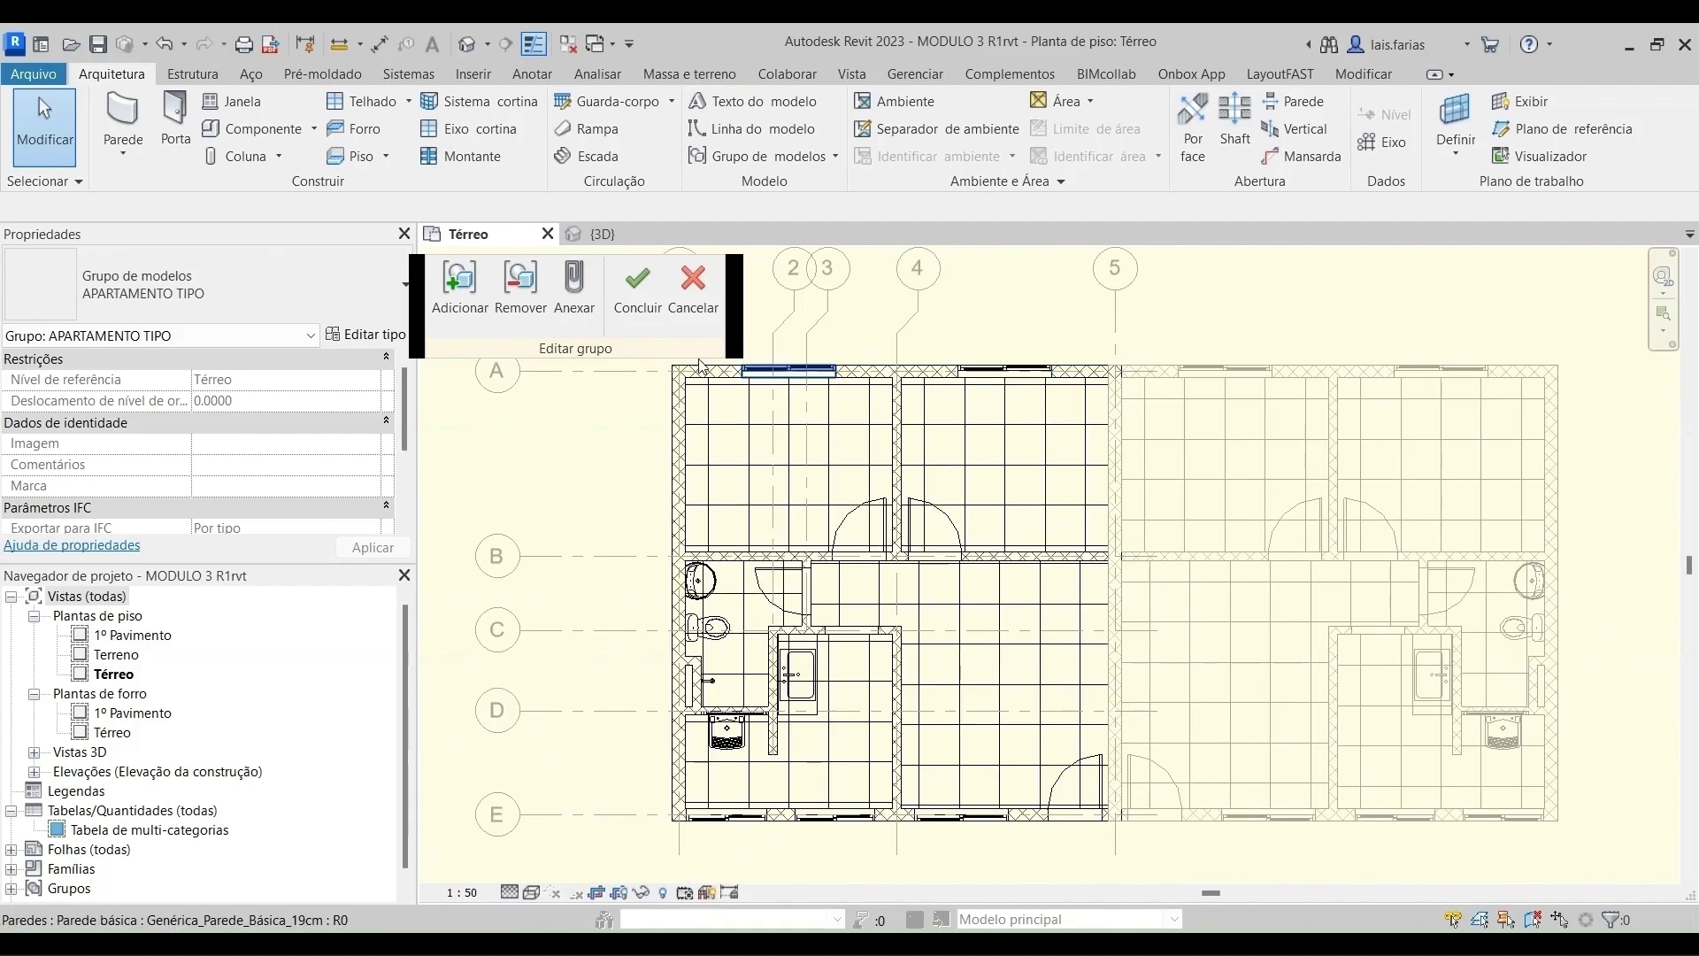
pyautogui.scroll(1, 1068, 381)
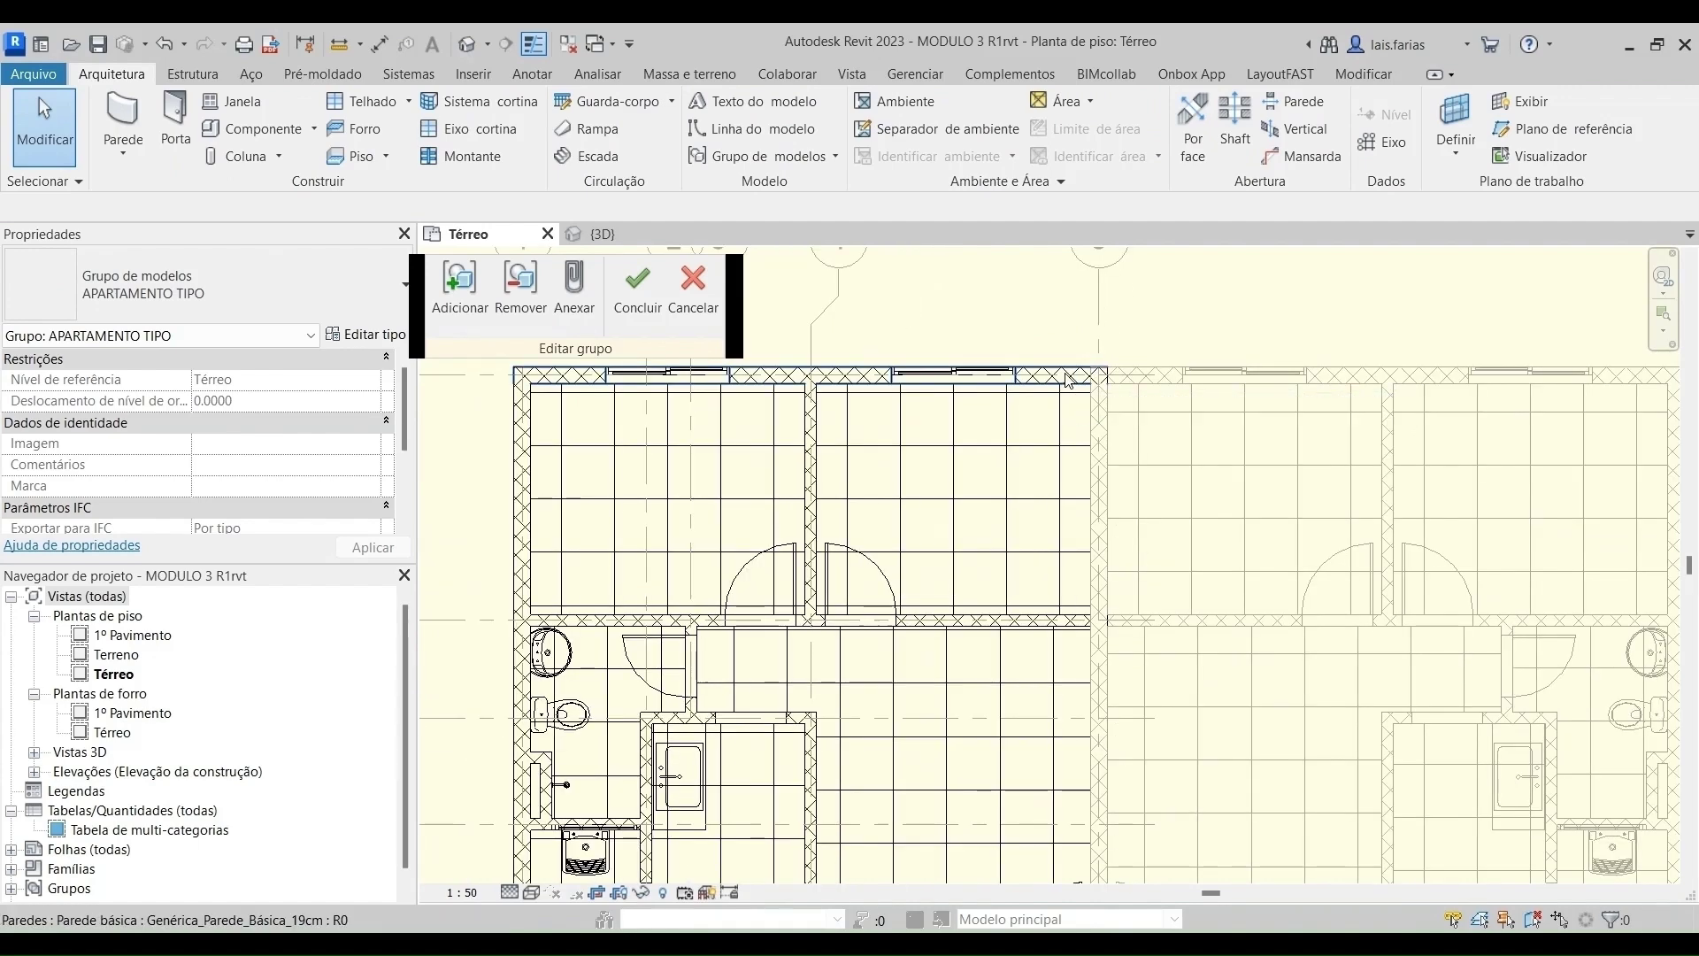
# Select the group's Genérico 100 mm floor in the 3D view, then open and close its boundary sketch in the Térreo plan.
pyautogui.click(602, 235)
pyautogui.scroll(5, 1073, 762)
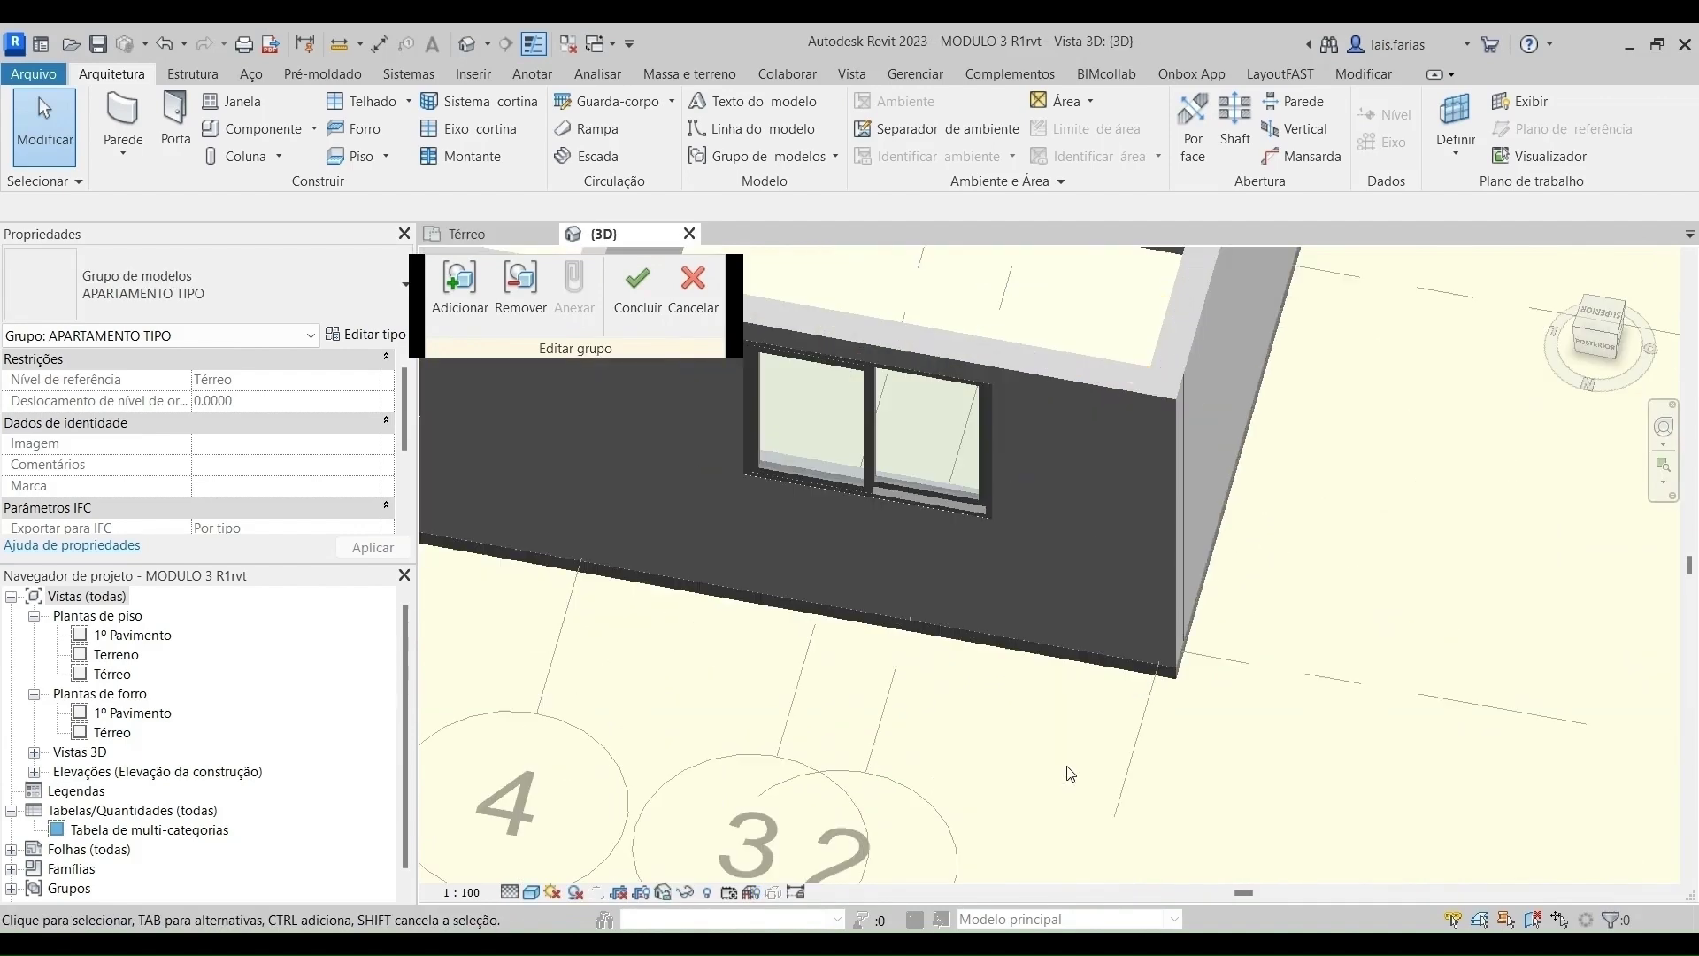
pyautogui.click(1108, 659)
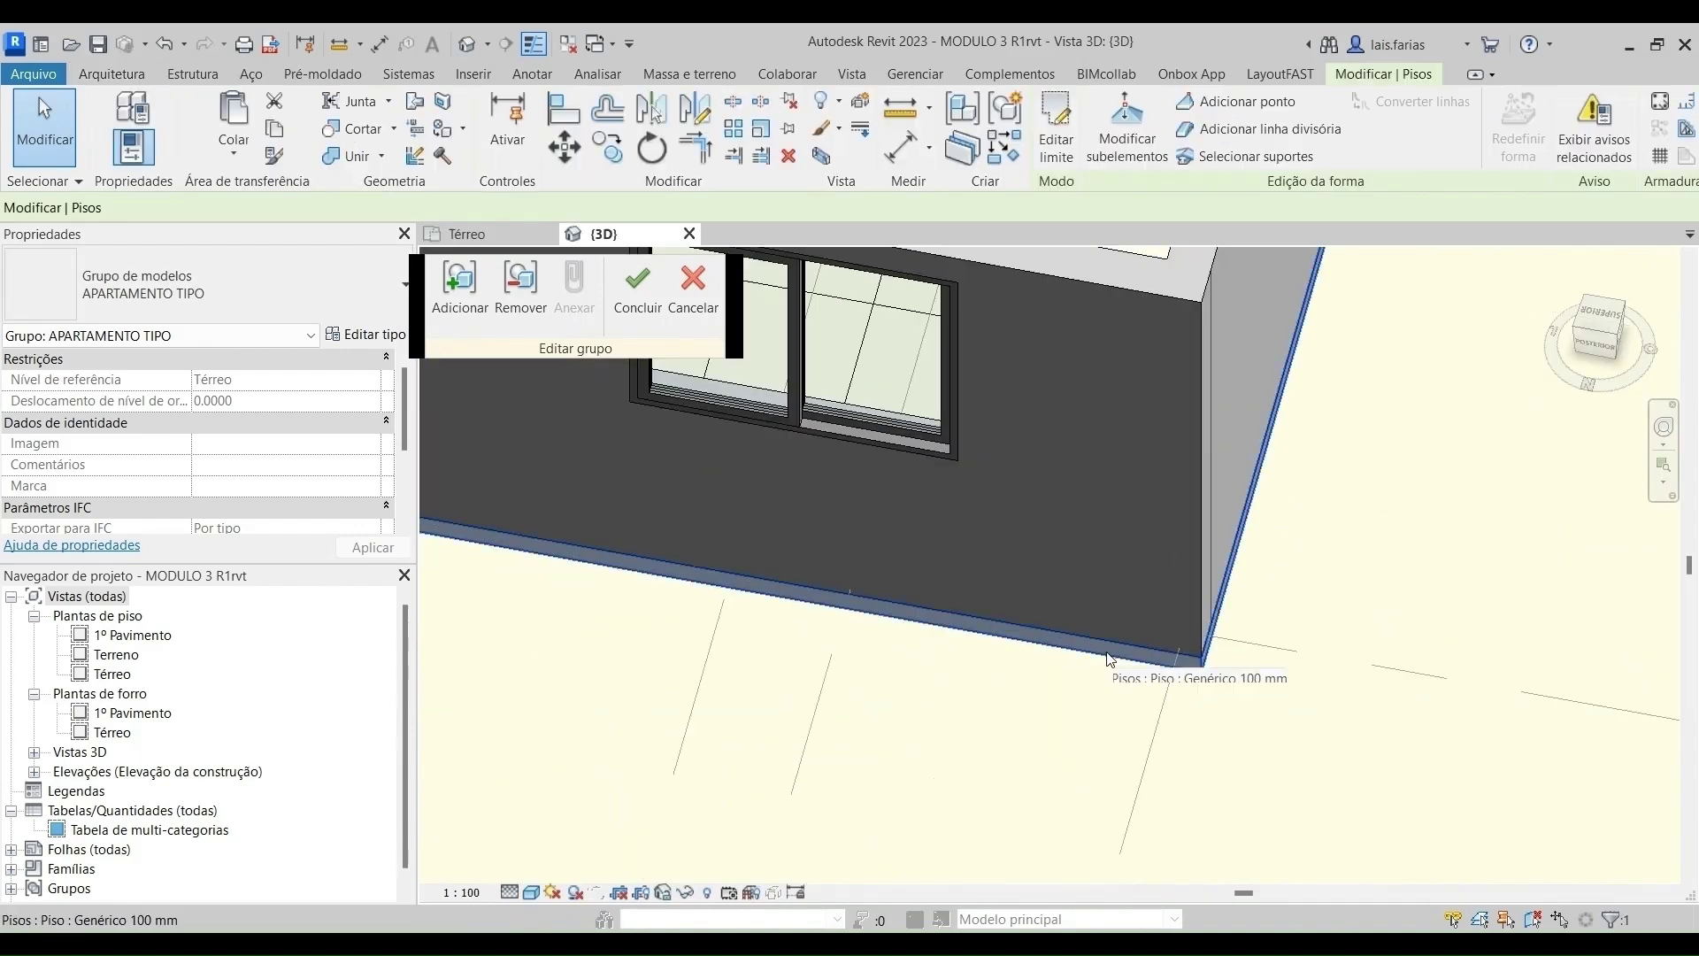
pyautogui.click(476, 236)
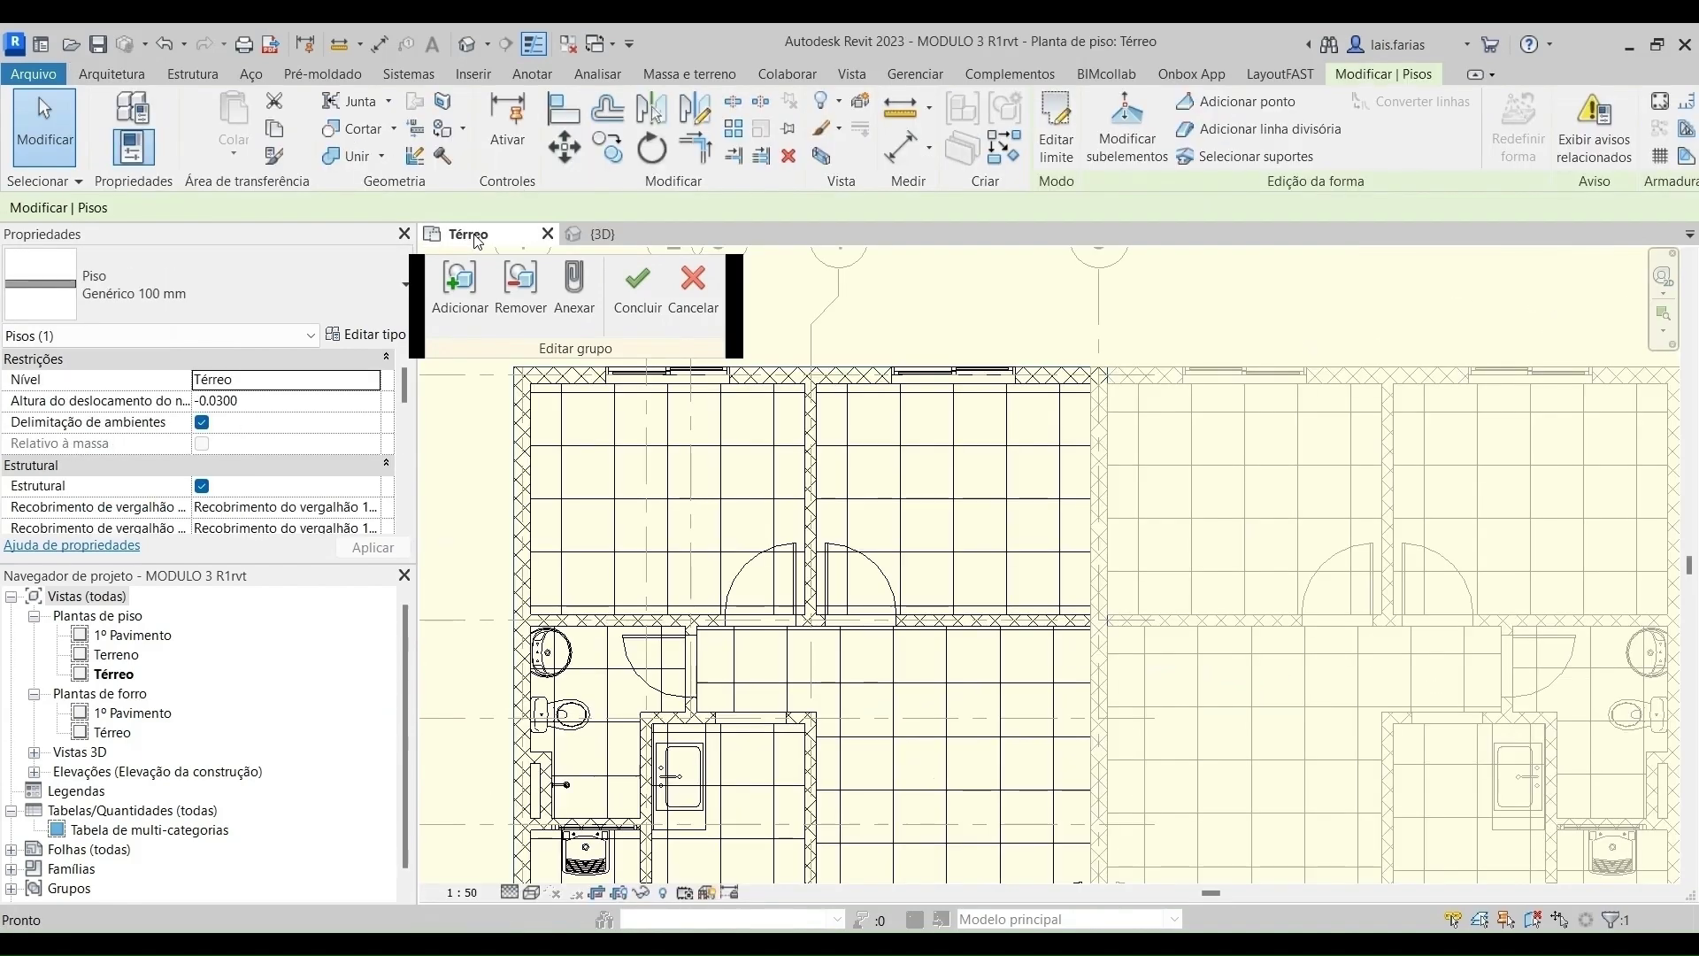
pyautogui.click(1055, 123)
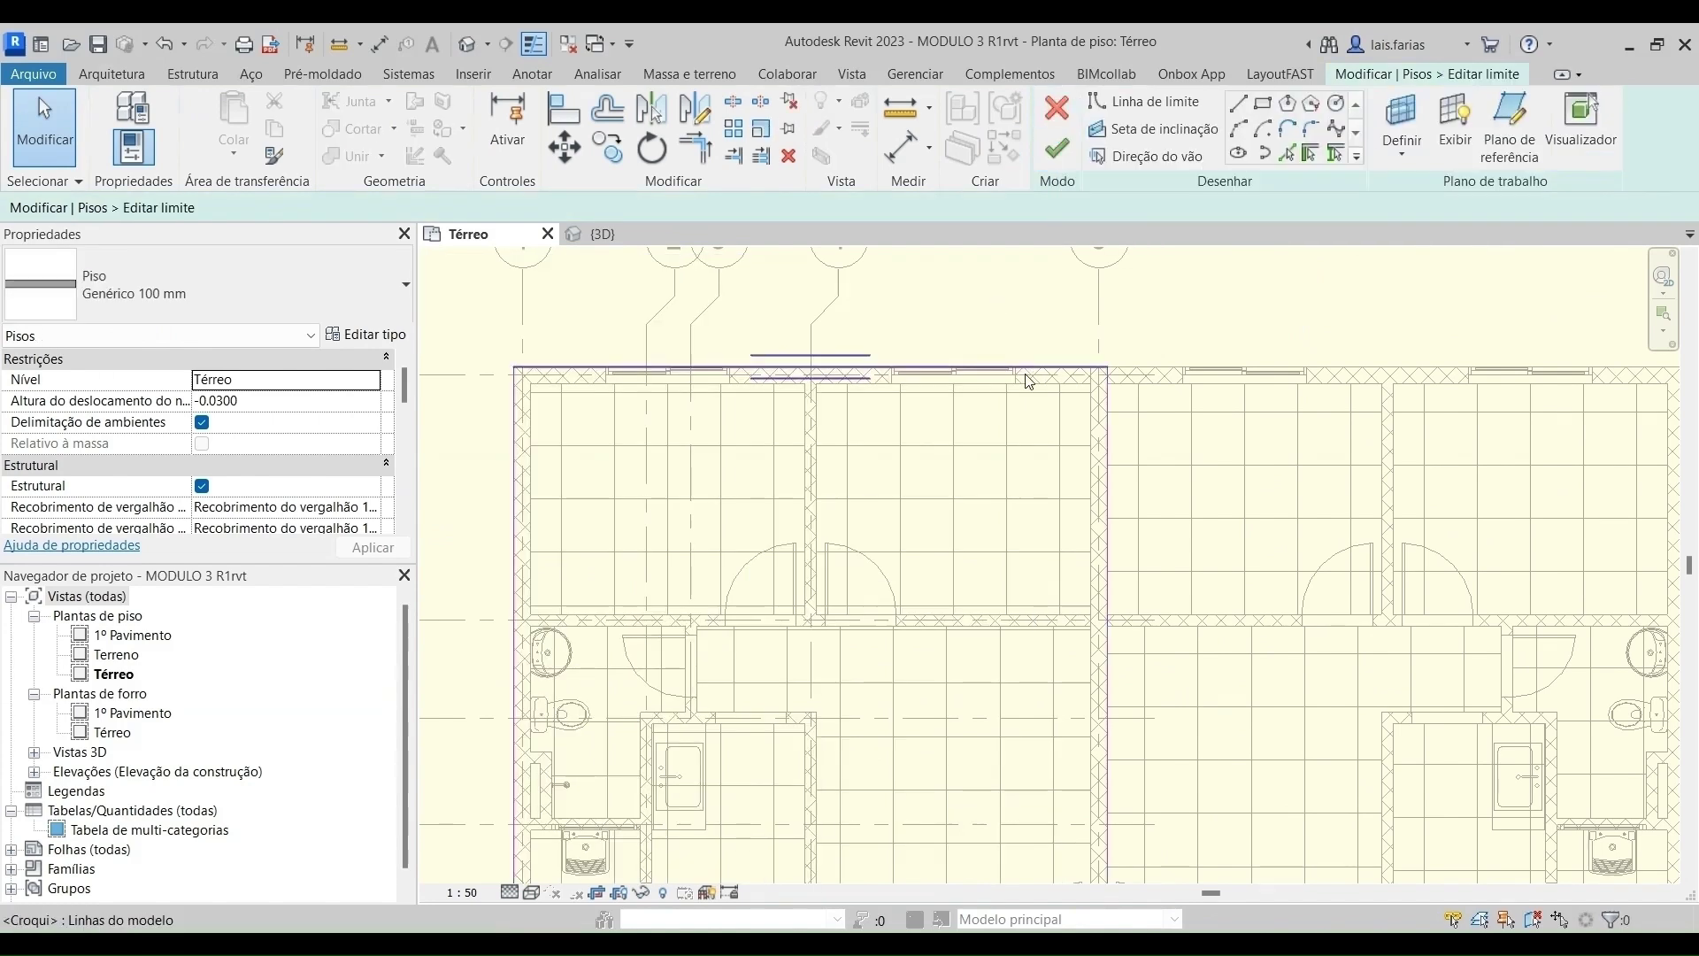
pyautogui.click(1070, 148)
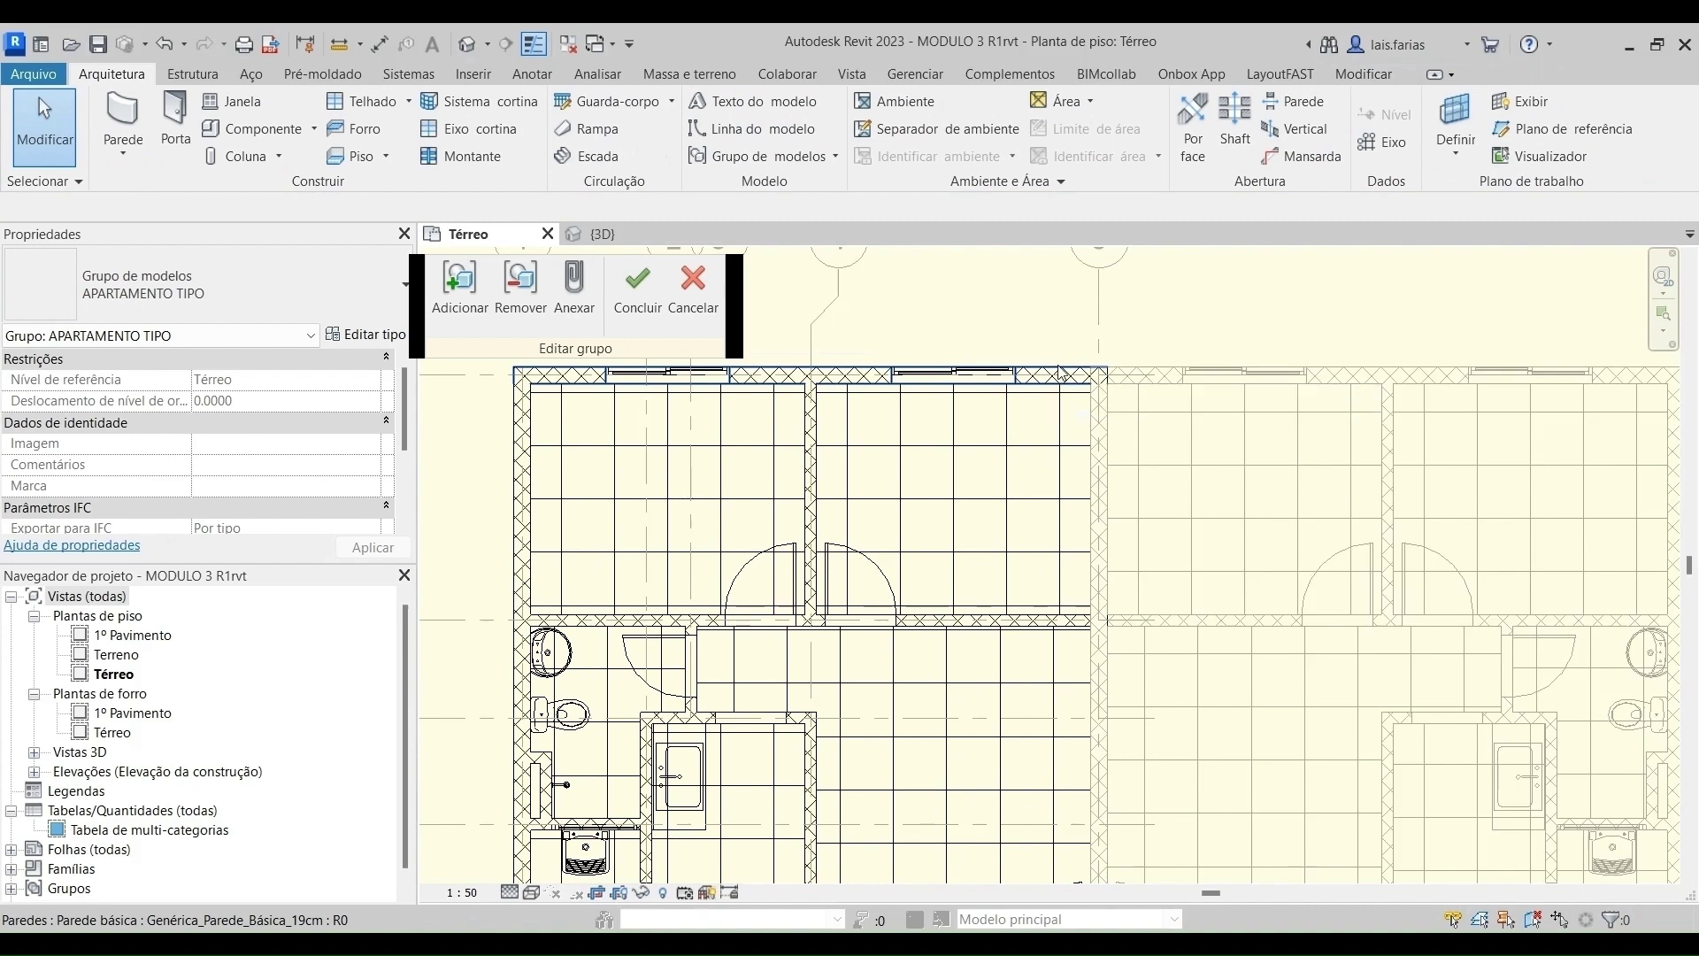
# Pick the Genérico 100 mm floor beneath the walls in the Térreo plan and open its boundary for editing.
pyautogui.press('Tab')
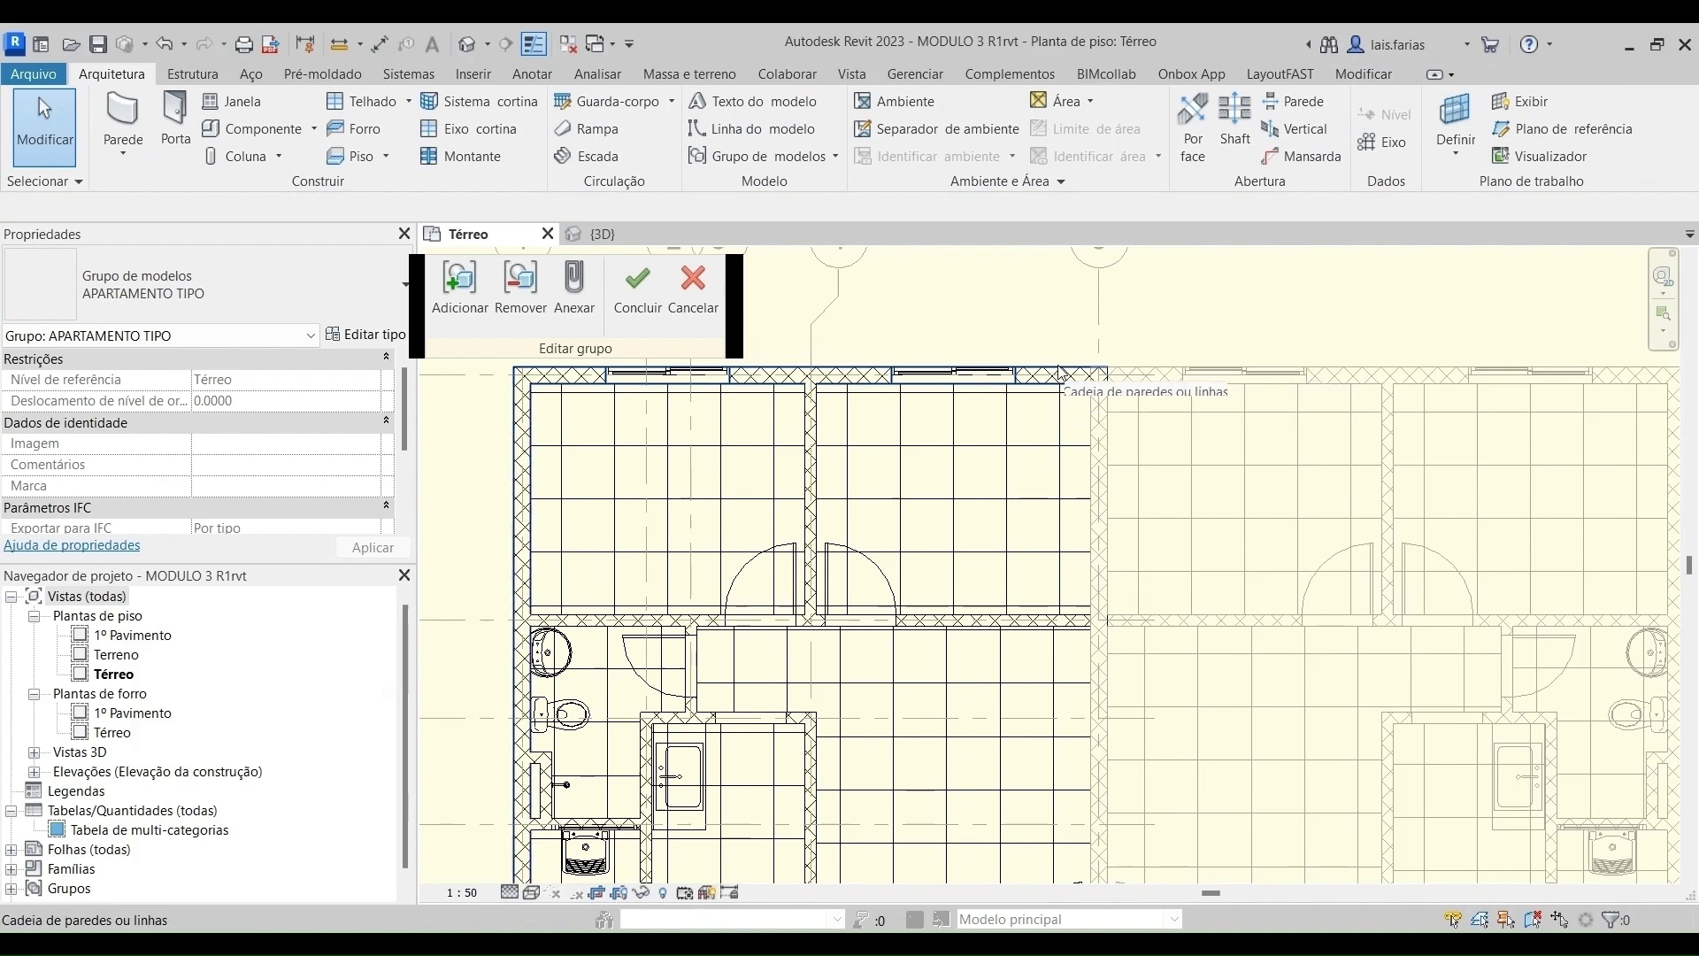
pyautogui.press('Tab')
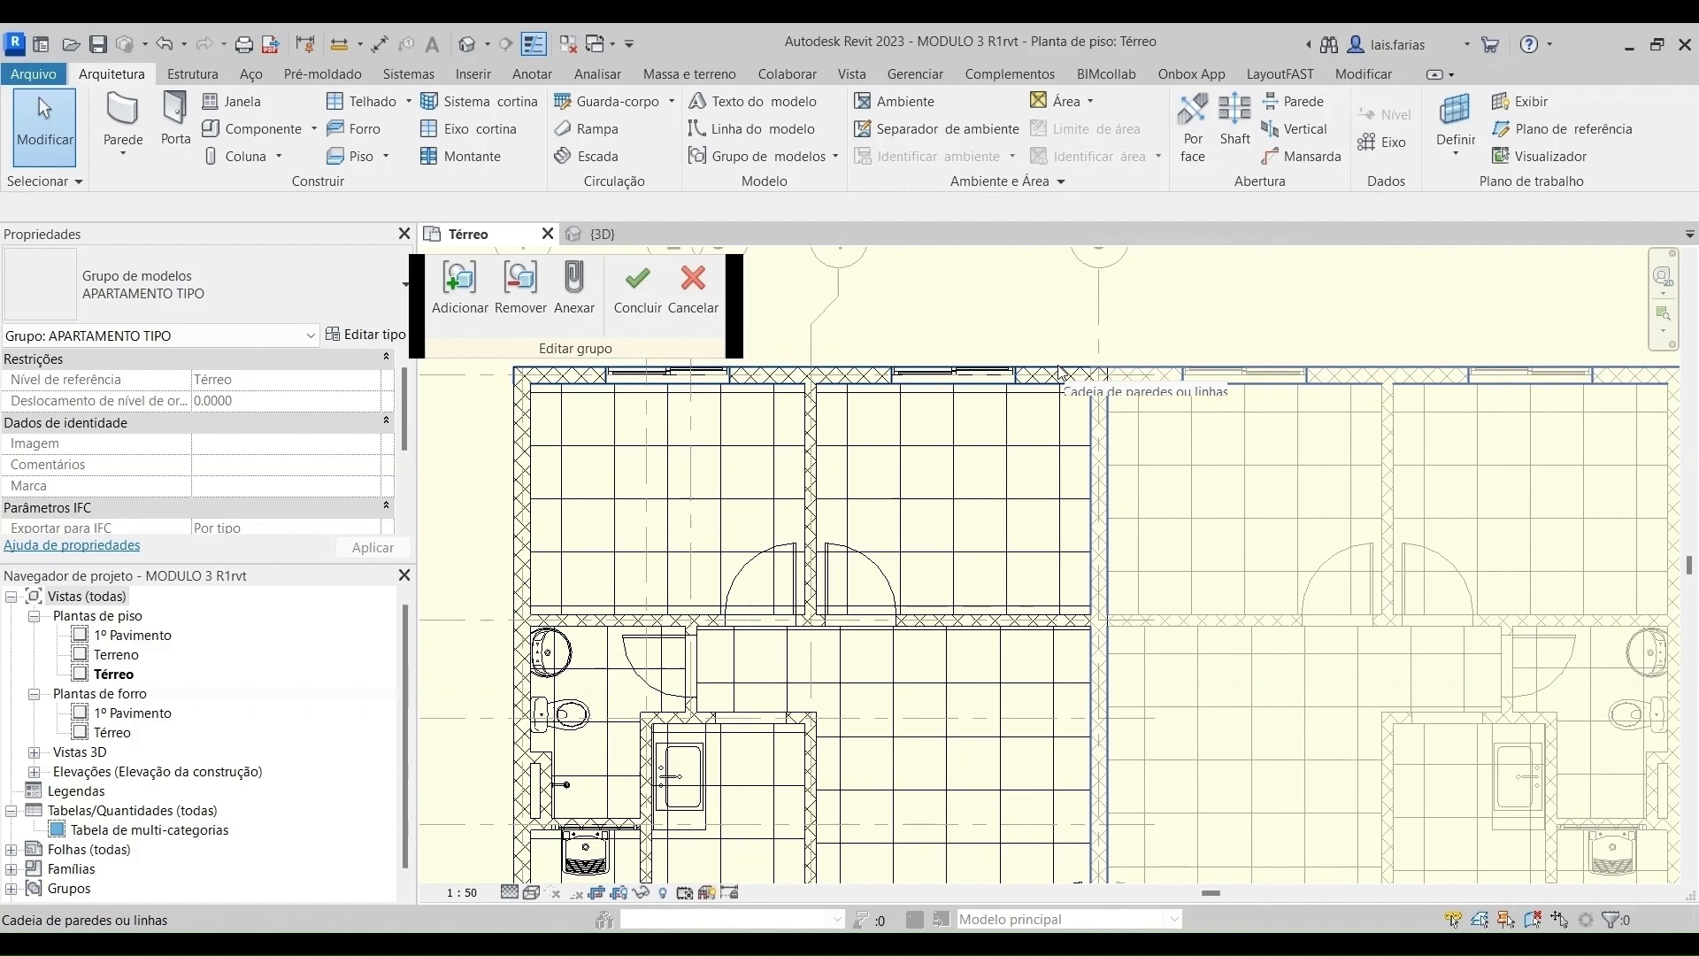
pyautogui.press('Tab')
pyautogui.doubleClick(1062, 373)
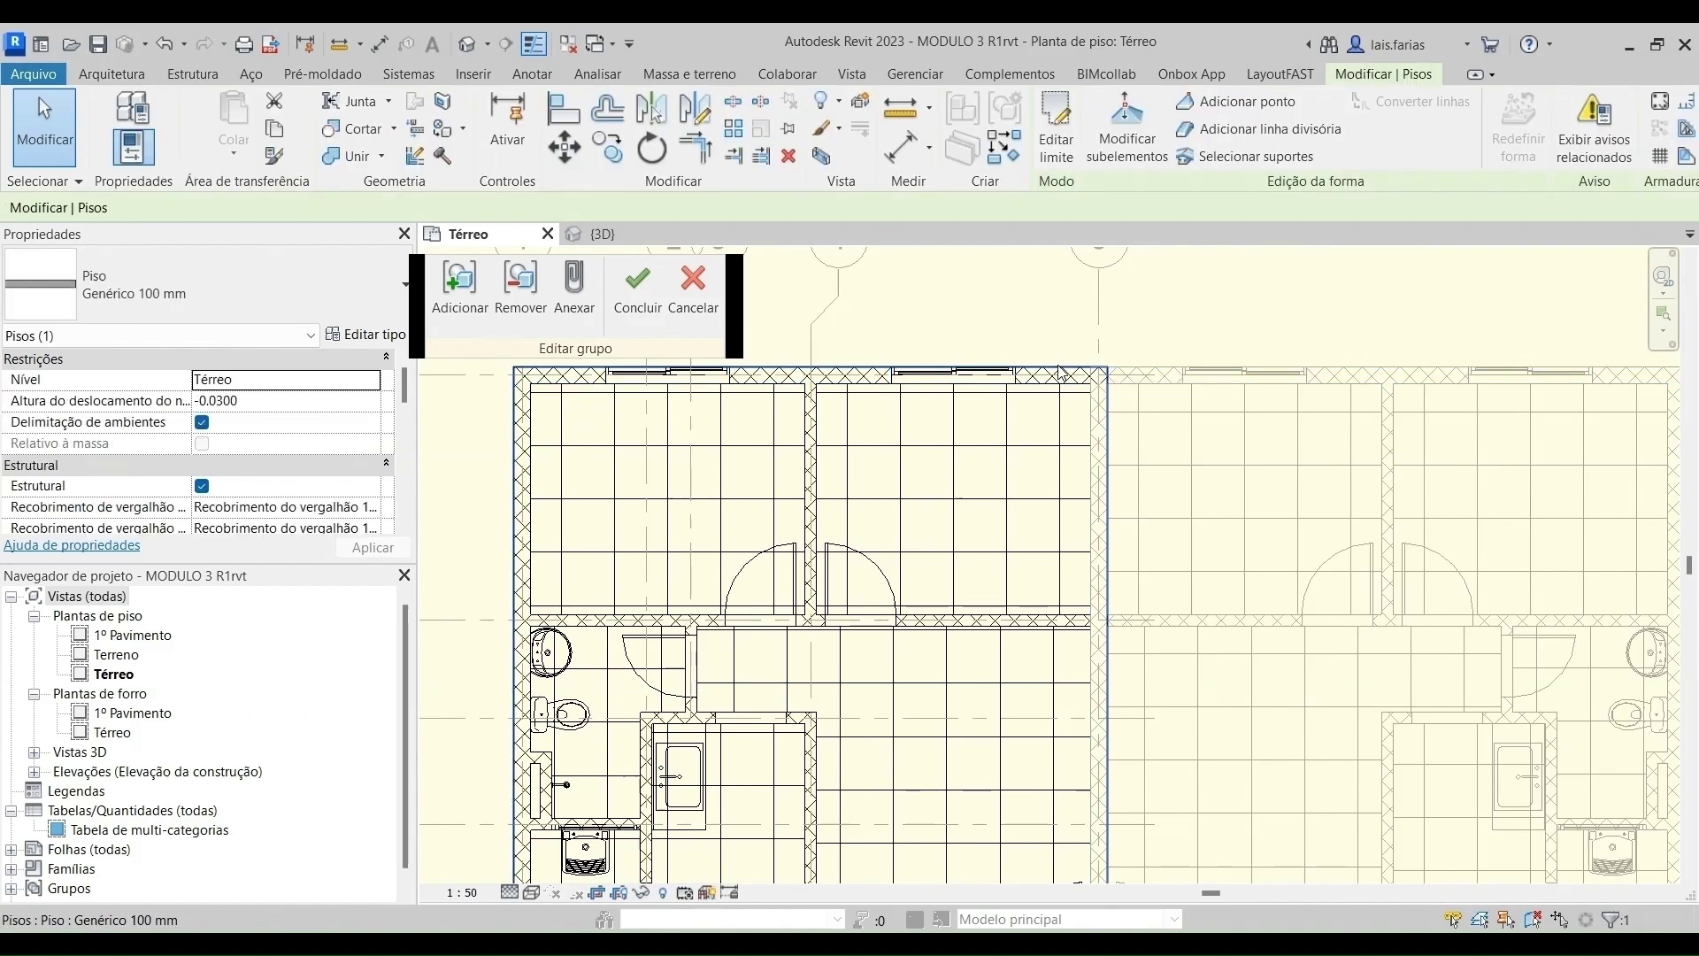
# Align the floor boundary's edge beside axis 5 to that axis, then finish the boundary sketch and the group edit.
pyautogui.scroll(-3, 1063, 336)
pyautogui.scroll(6, 1085, 284)
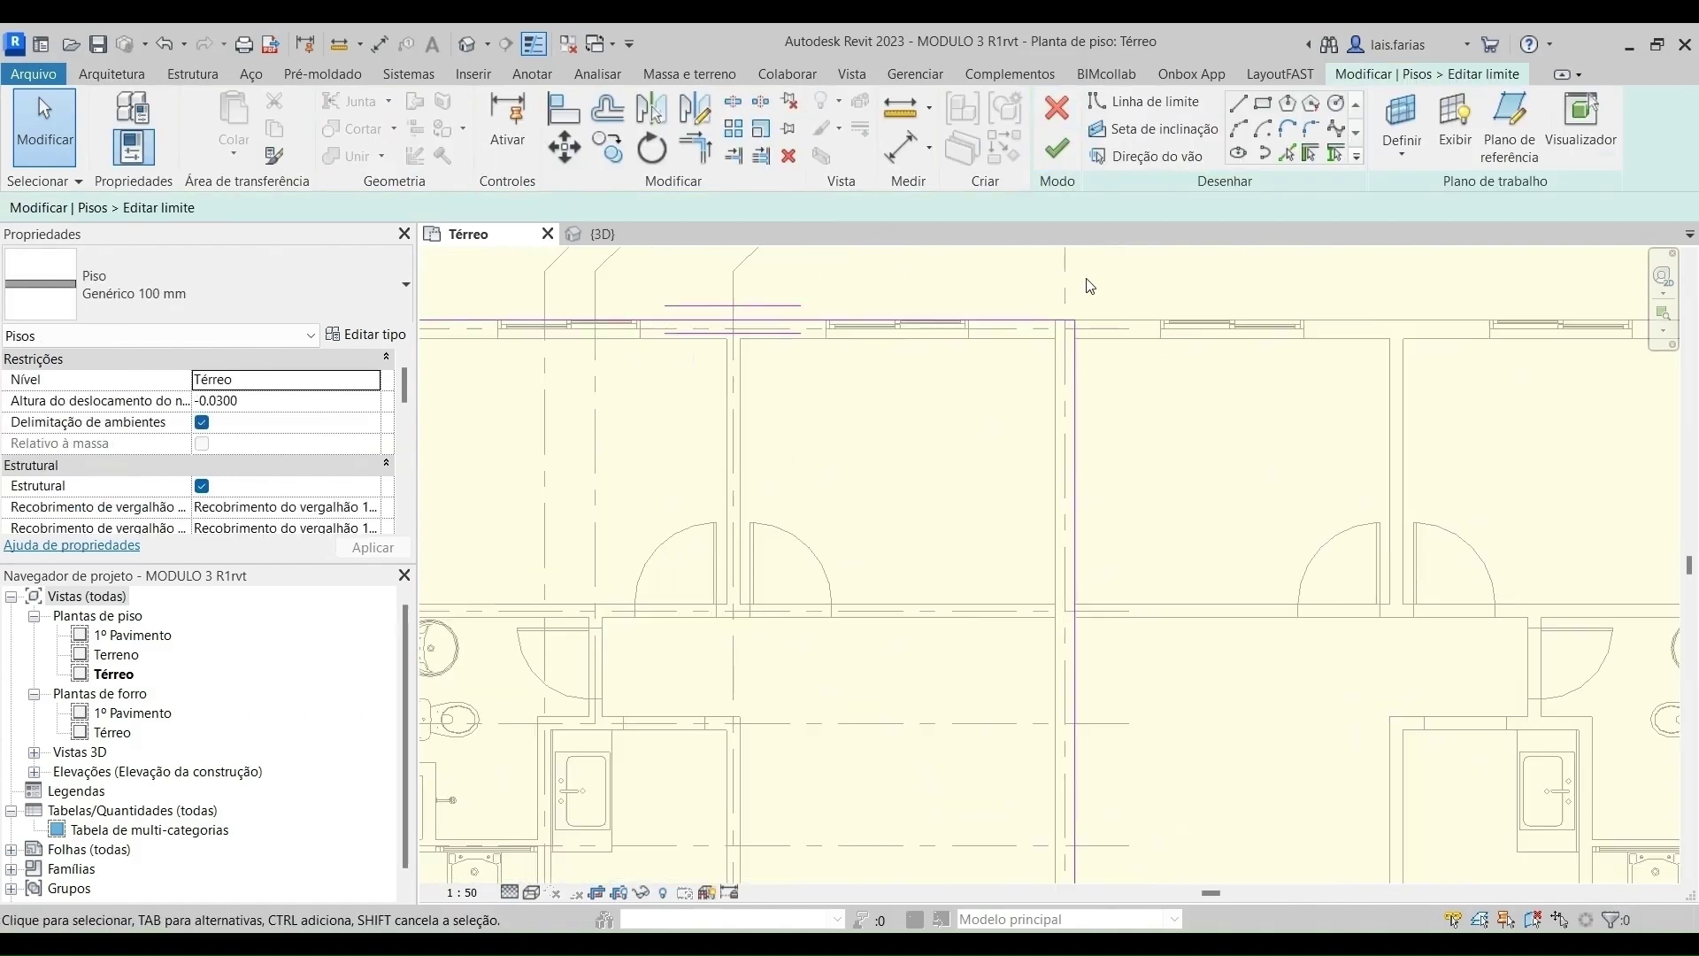
pyautogui.press('a')
pyautogui.press('l')
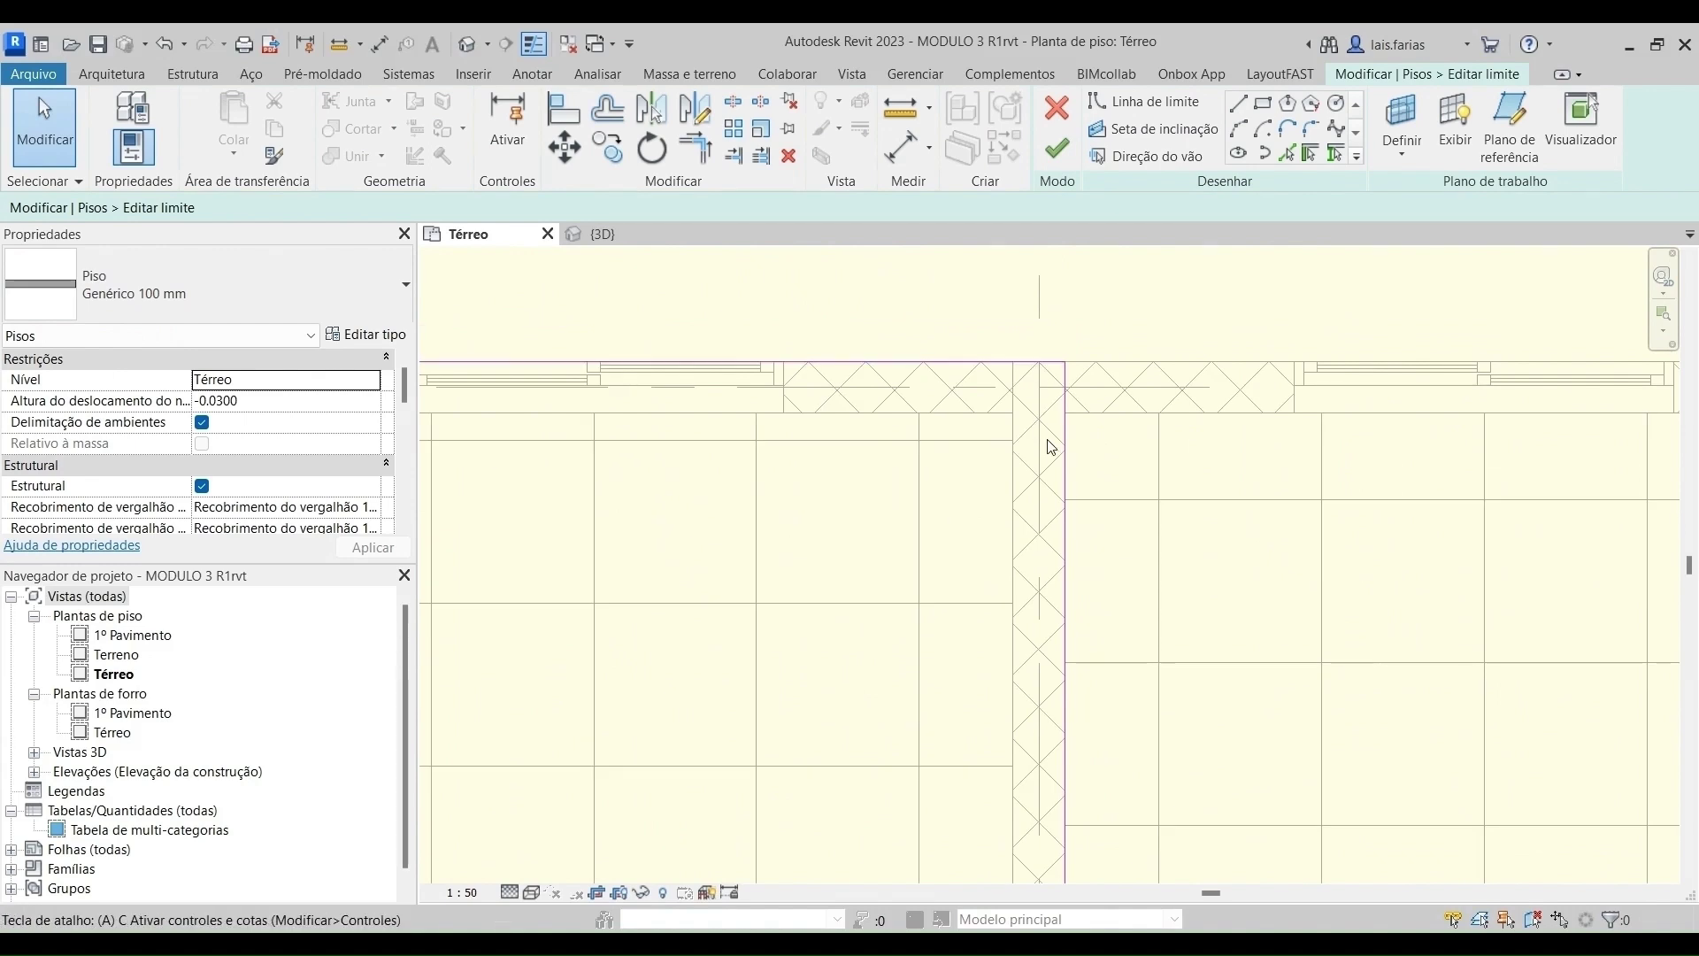
pyautogui.click(1040, 335)
pyautogui.click(1066, 445)
pyautogui.scroll(-5, 1038, 380)
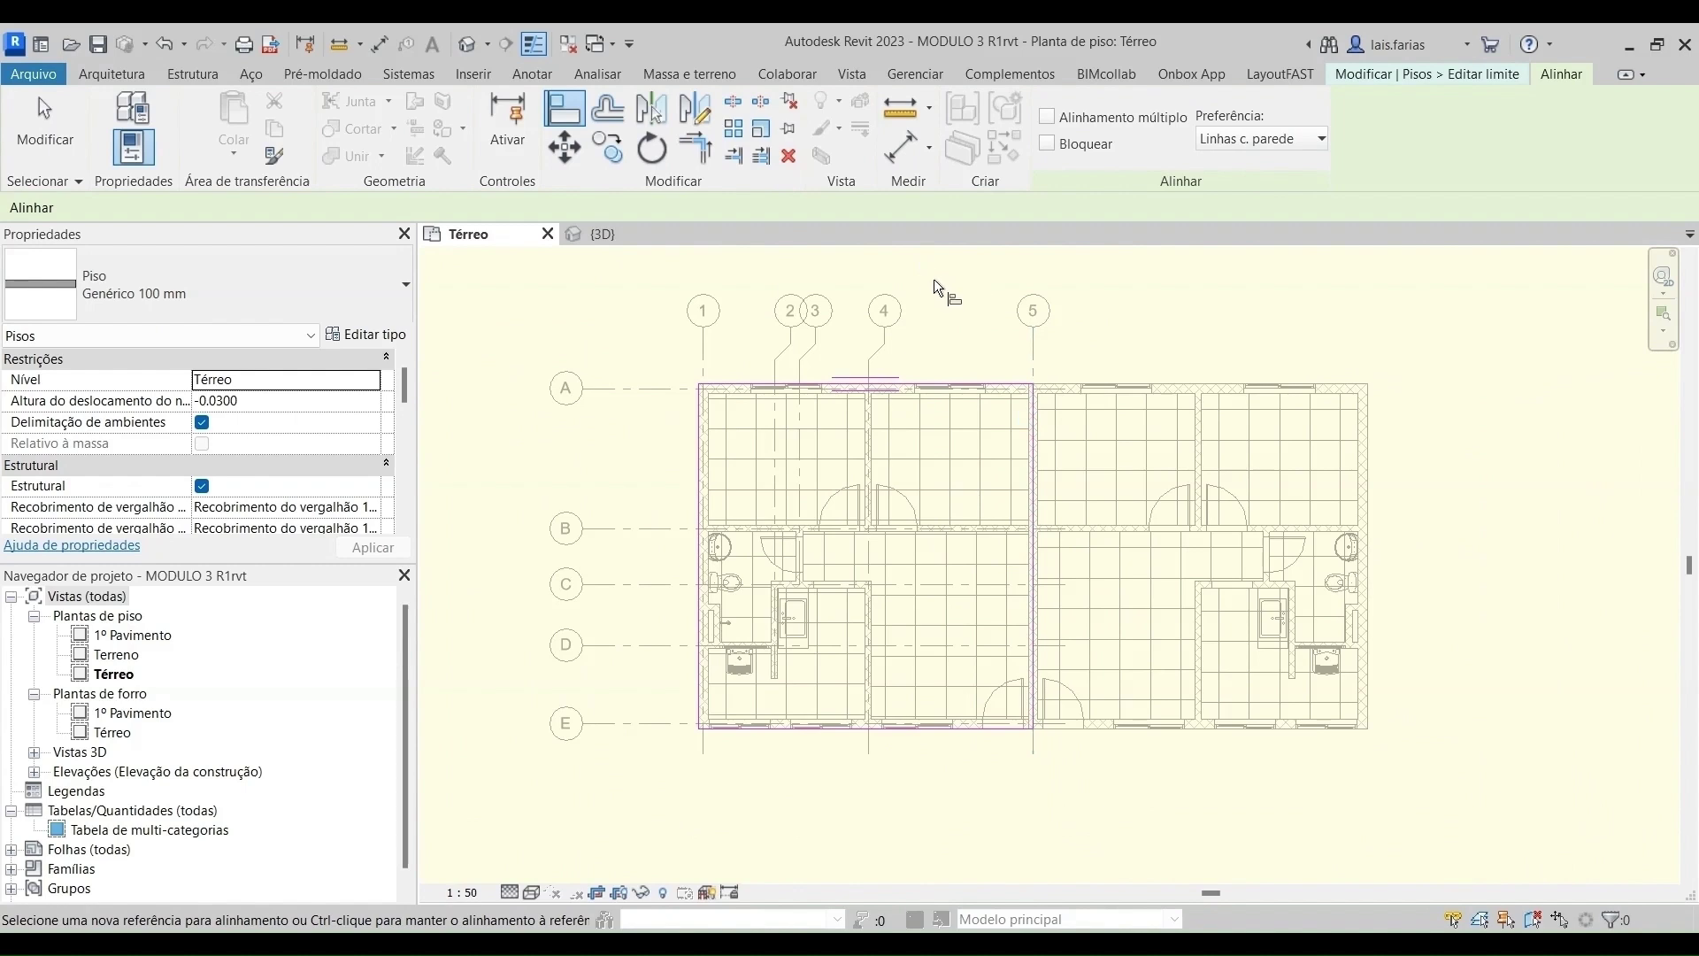
pyautogui.click(1495, 78)
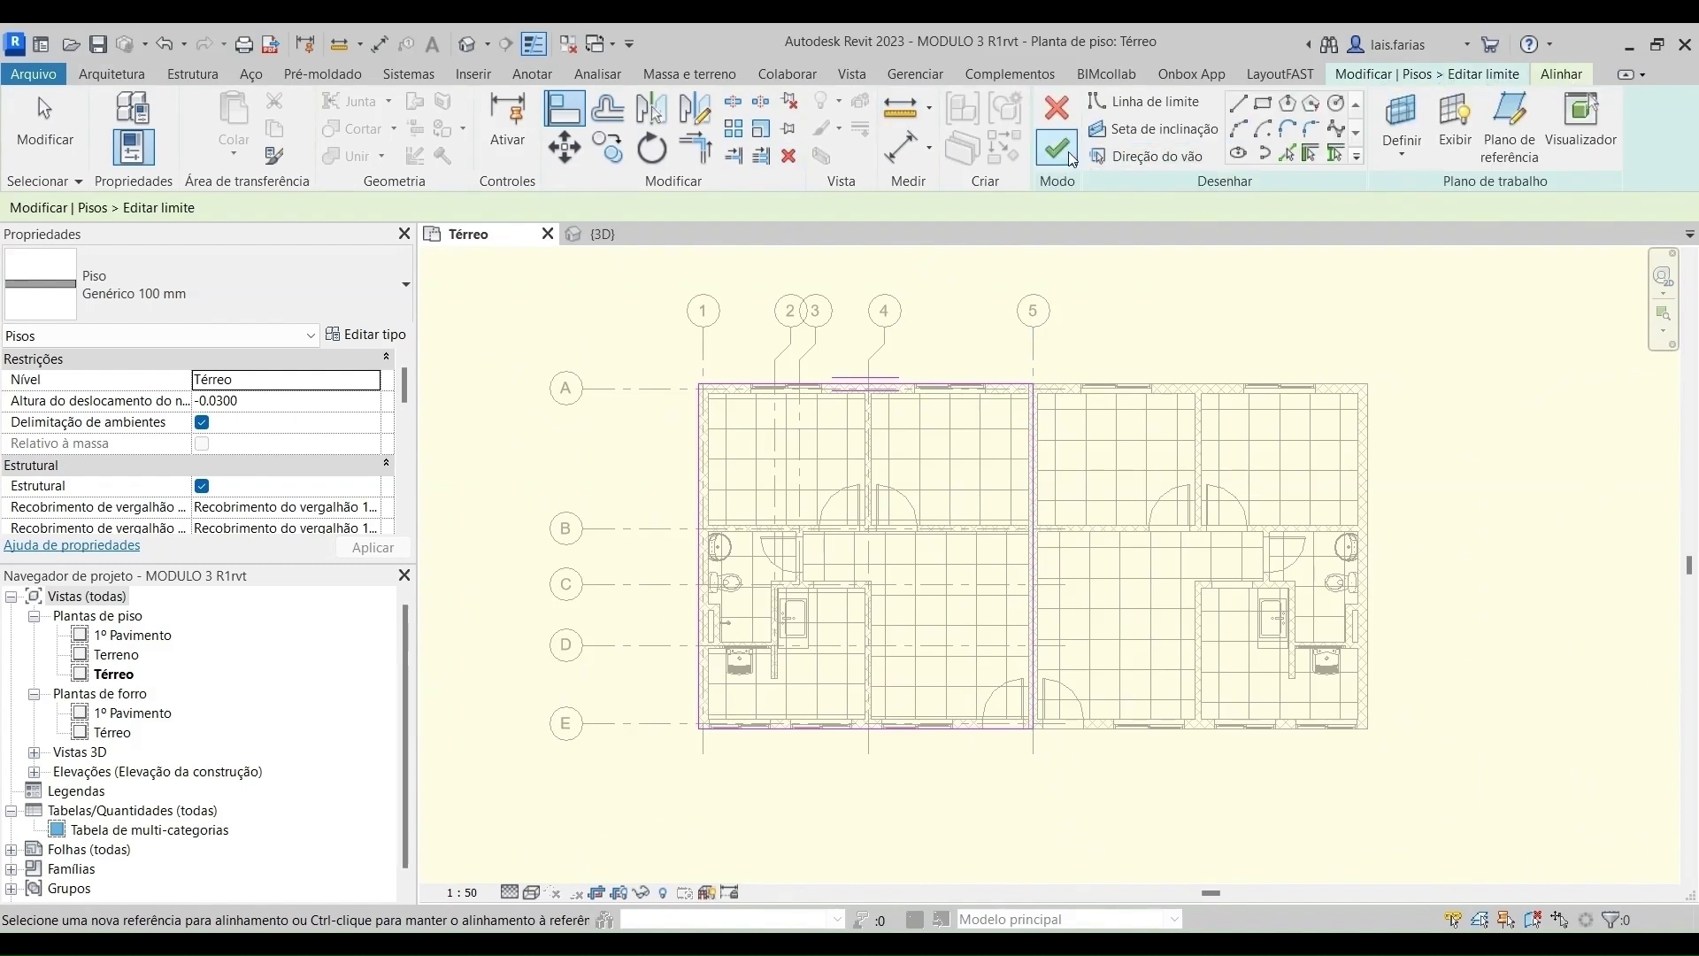
pyautogui.click(1068, 157)
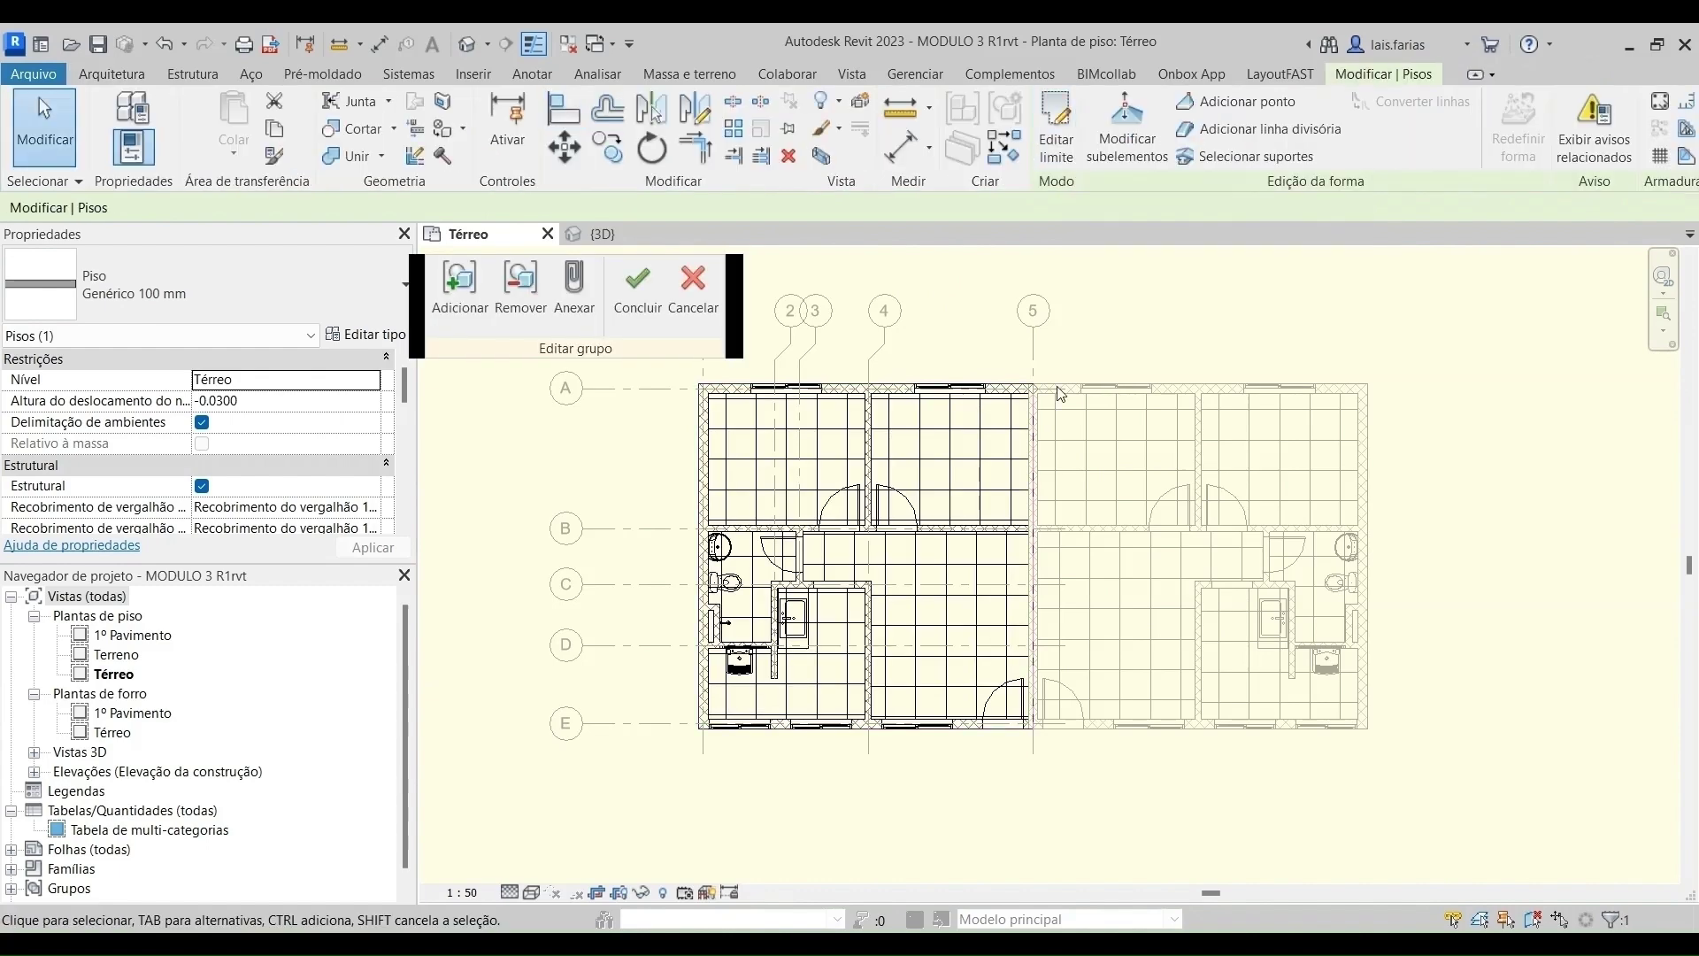
pyautogui.click(638, 292)
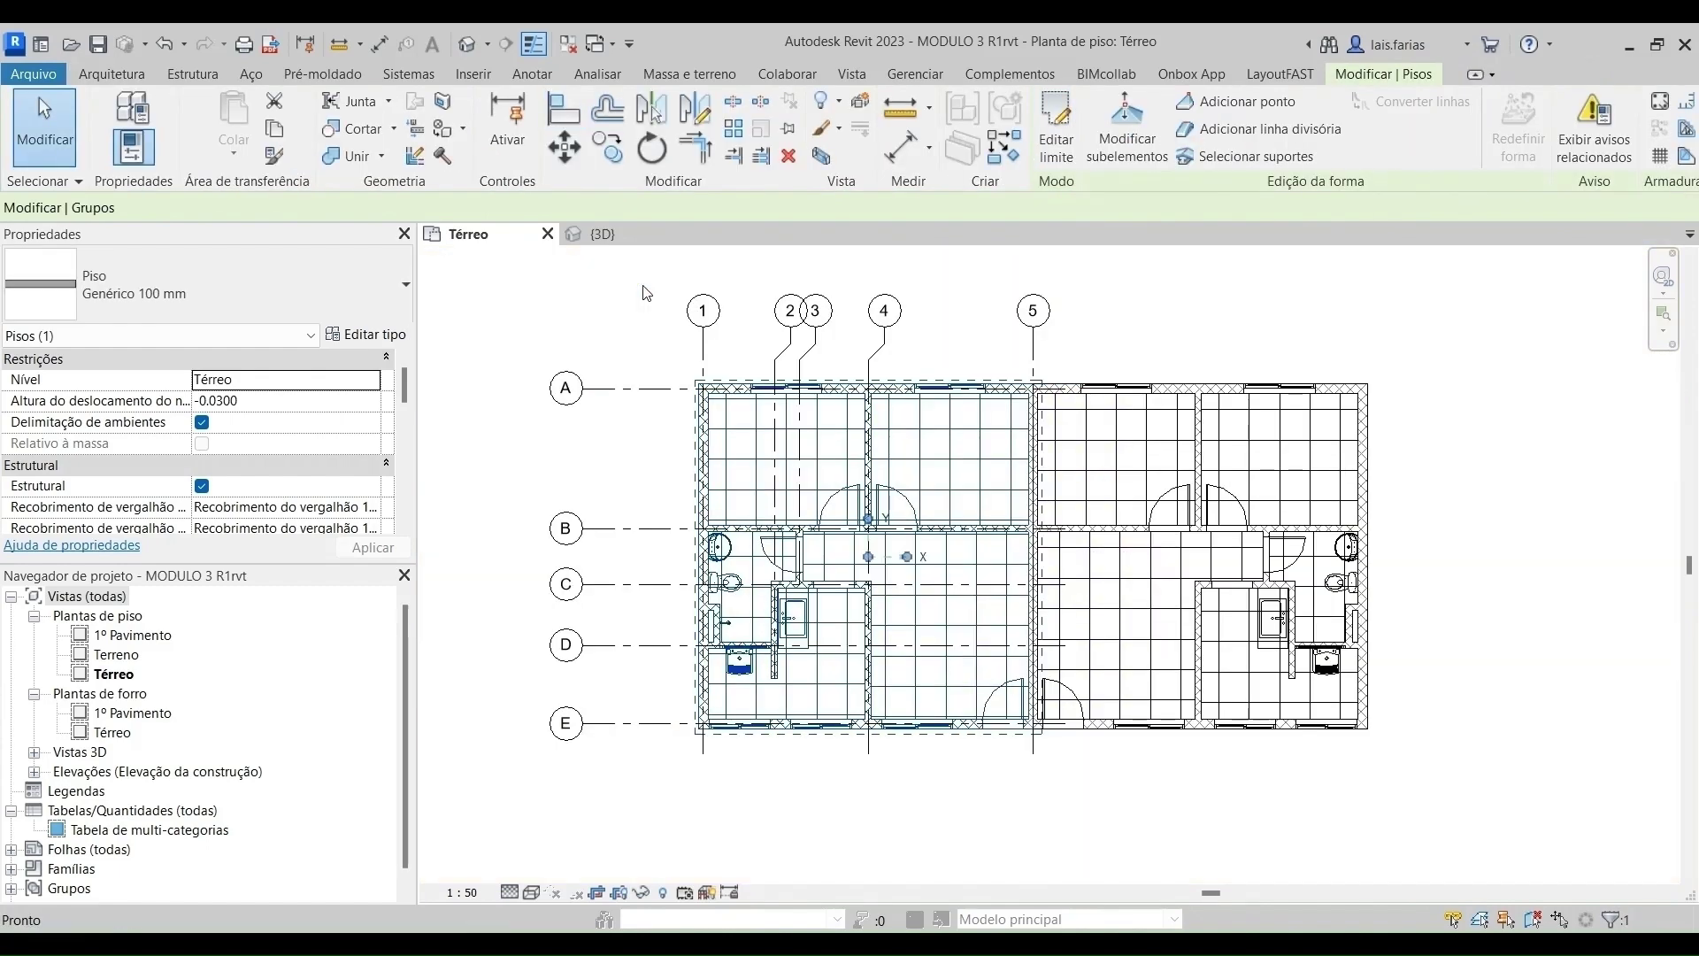
# Select the mirrored APARTAMENTO TIPO group and examine how its floor meets the original apartment at axis 5.
pyautogui.scroll(2, 1109, 381)
pyautogui.press('Escape')
pyautogui.click(1181, 413)
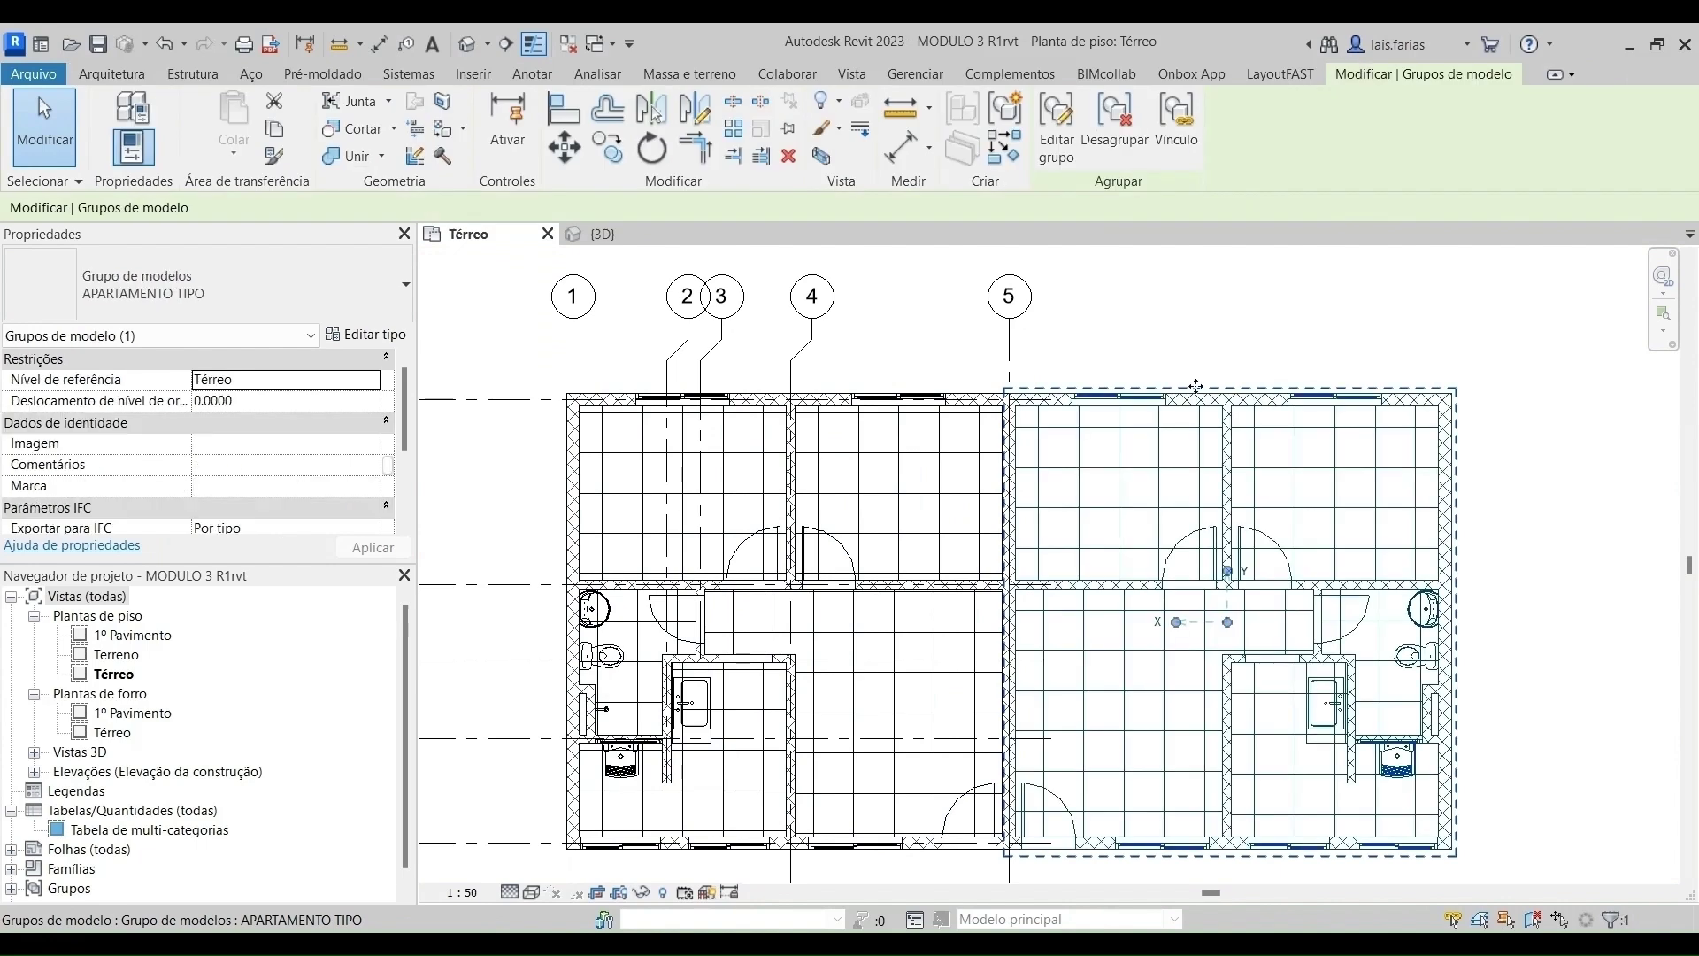
pyautogui.scroll(-1, 1341, 574)
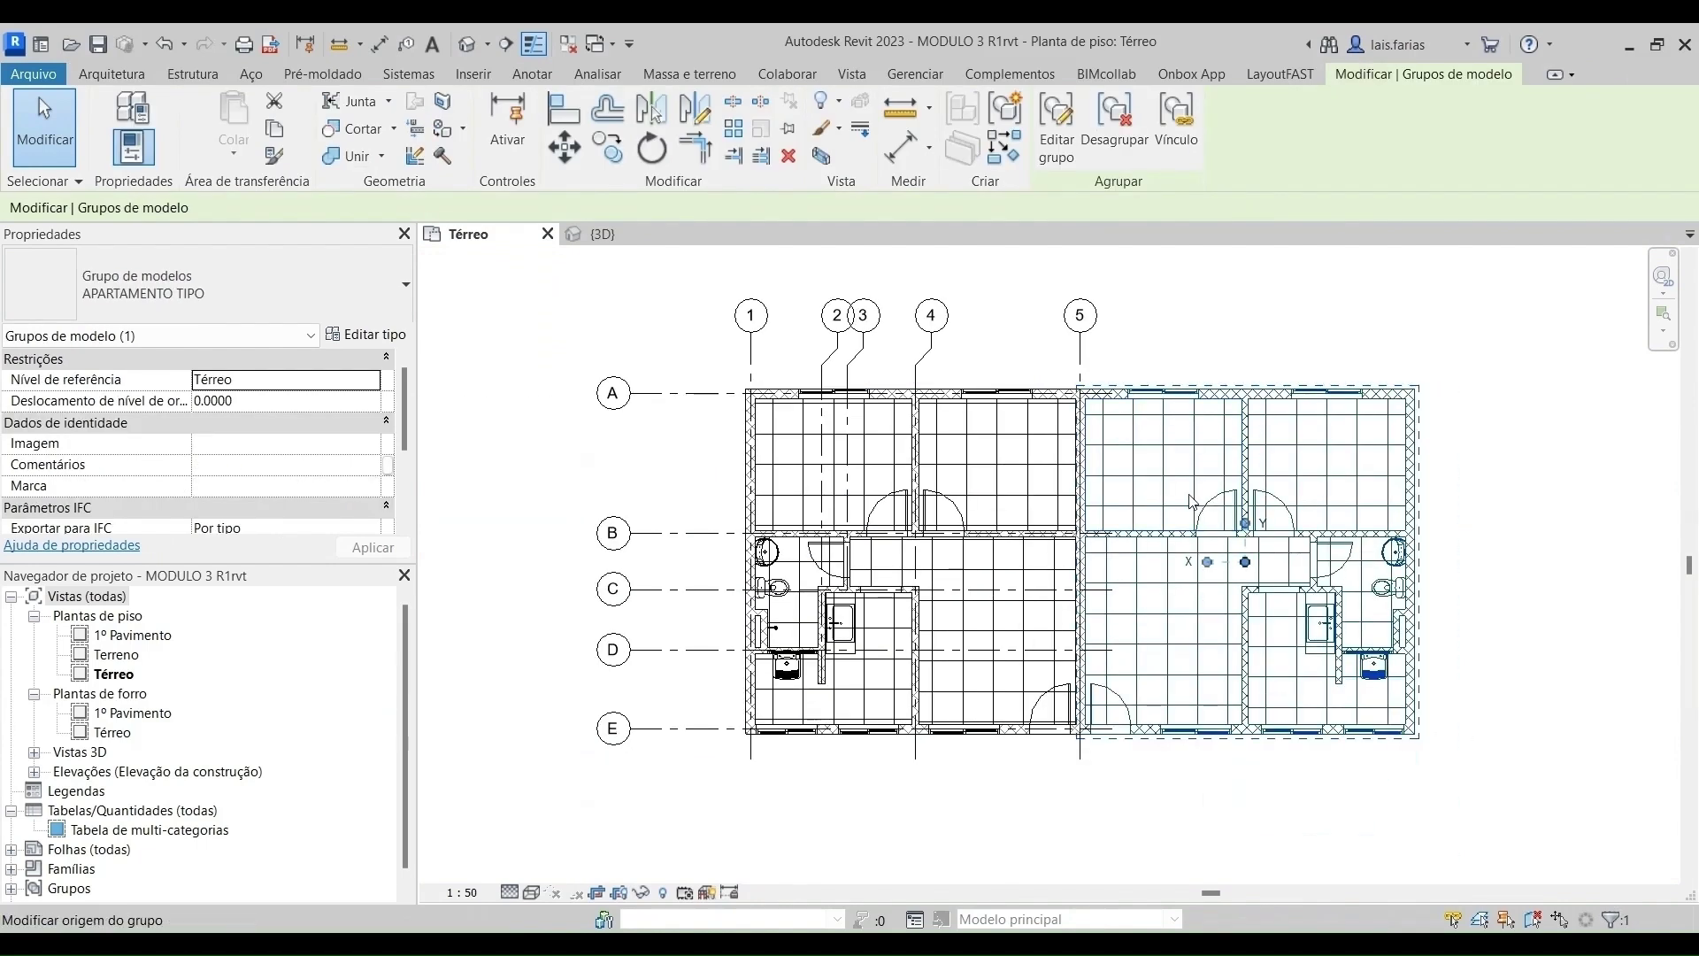
pyautogui.click(1239, 814)
pyautogui.scroll(-1, 1239, 814)
pyautogui.moveTo(1239, 814); pyautogui.dragTo(1153, 713, button='middle')
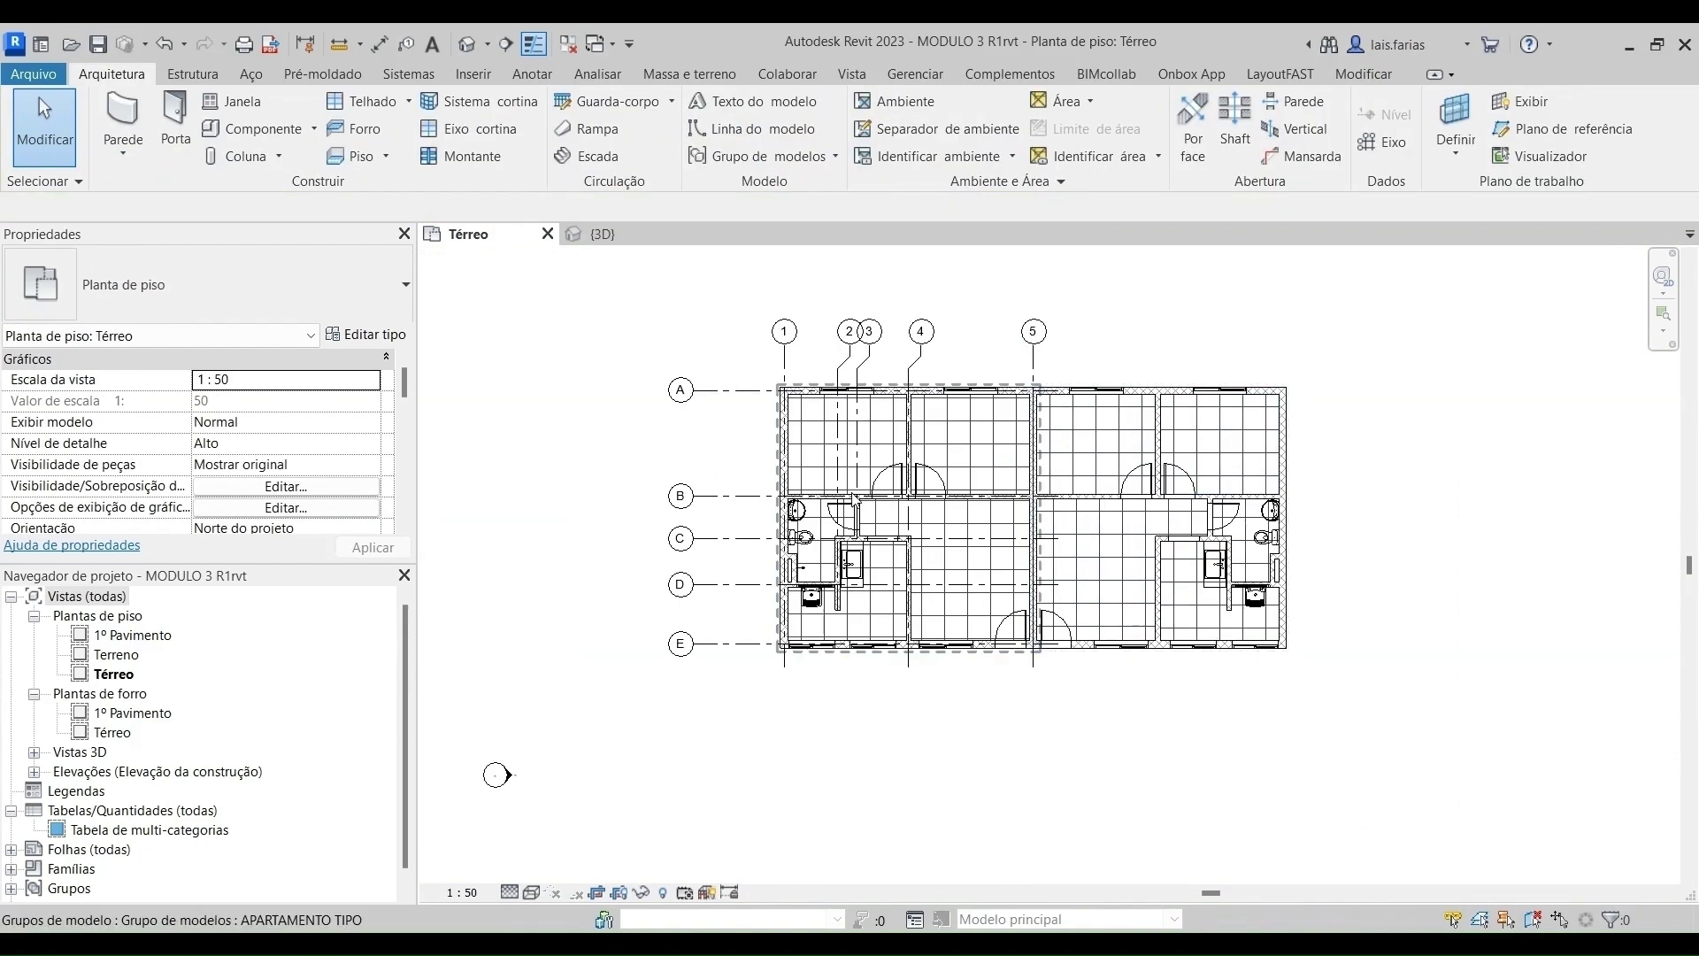
pyautogui.scroll(1, 853, 503)
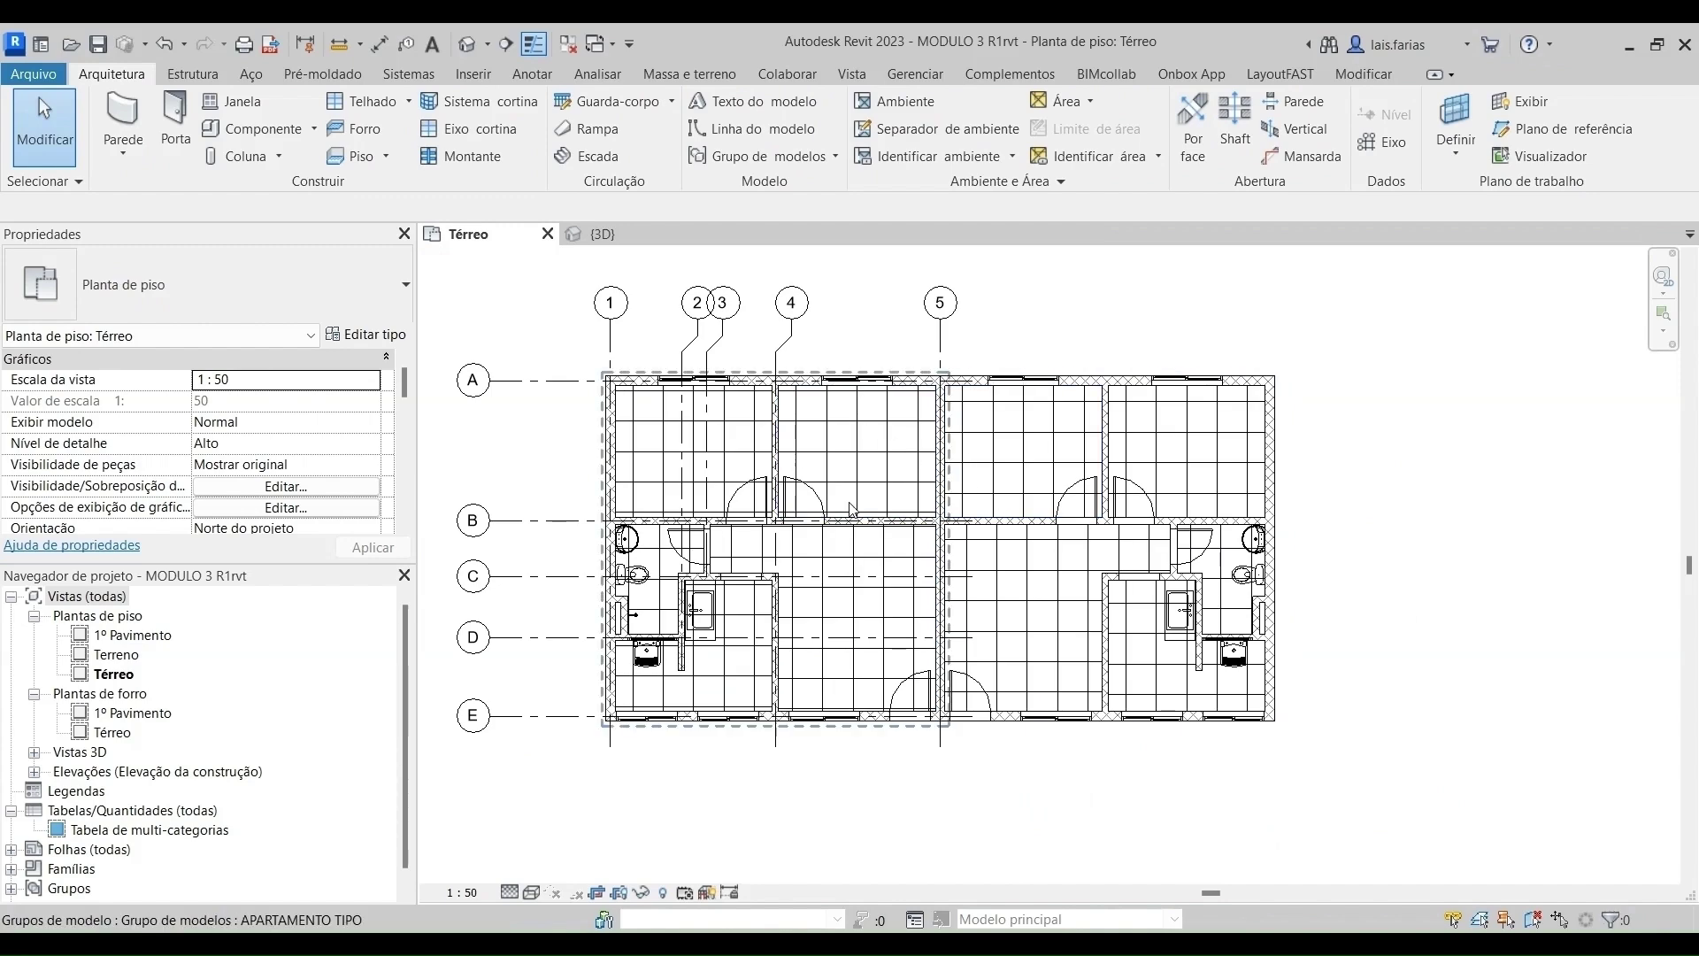
# Group the shared wall on axis 5 with both APARTAMENTO TIPO groups as a model group named GRUPO APARTAMENTO.
pyautogui.click(917, 390)
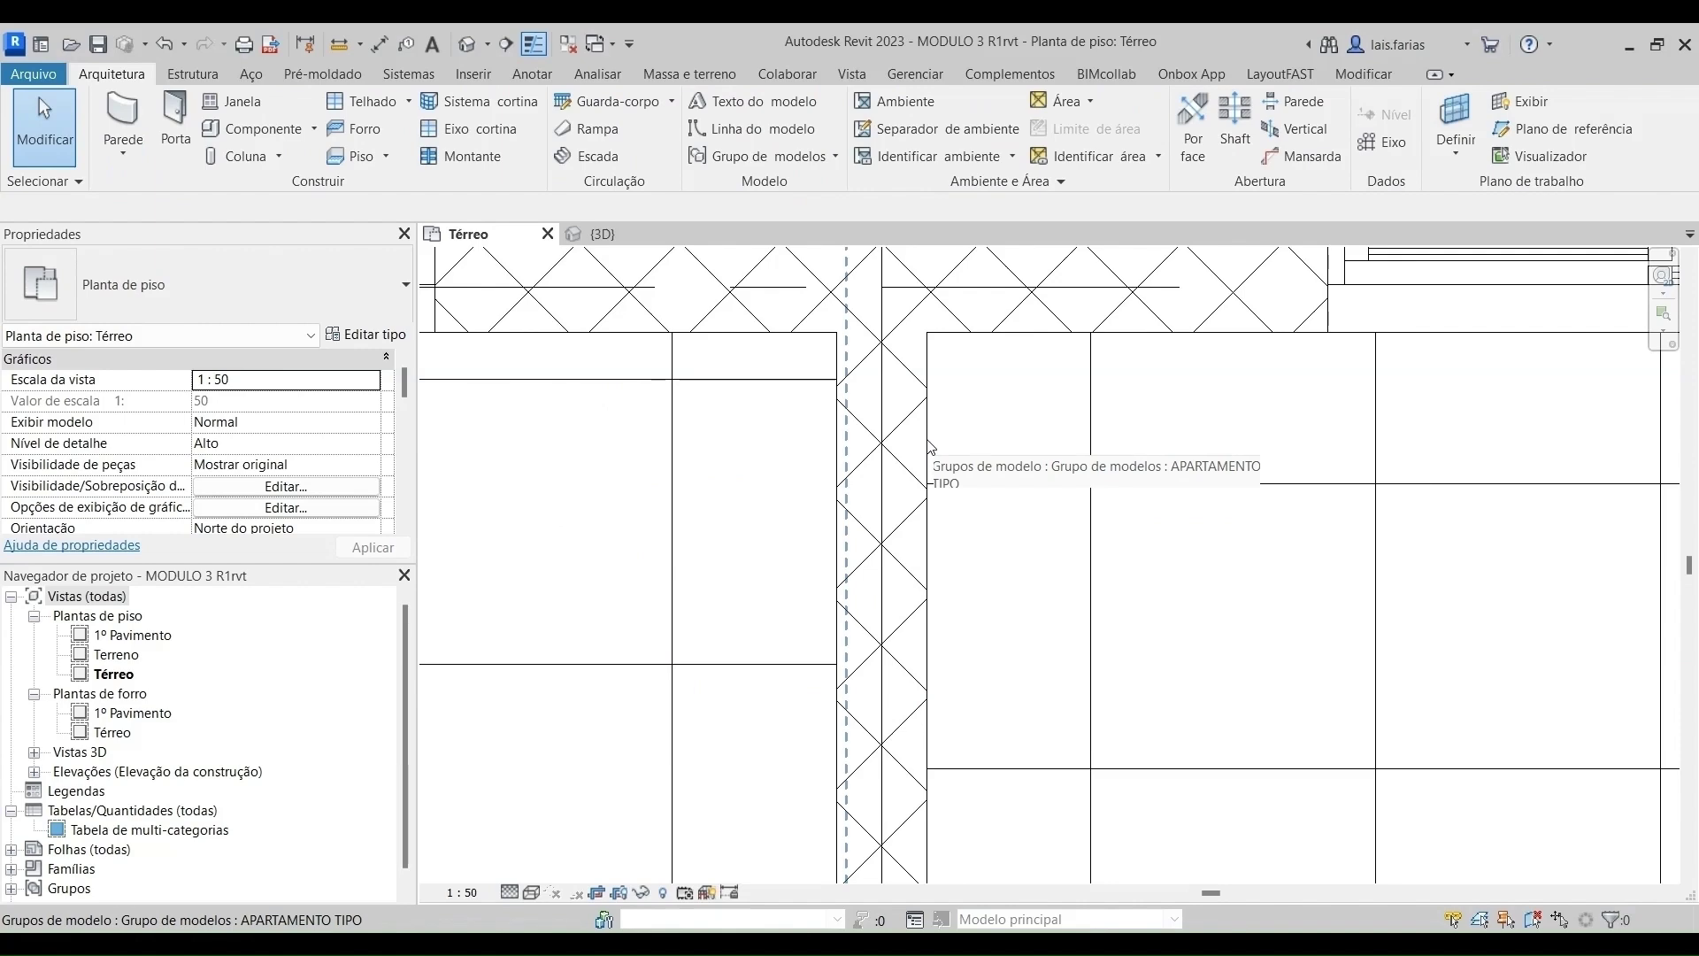
pyautogui.press('Tab')
pyautogui.click(928, 441)
pyautogui.scroll(-8, 928, 441)
pyautogui.keyDown('ctrl'); pyautogui.click(766, 418); pyautogui.keyUp('ctrl')
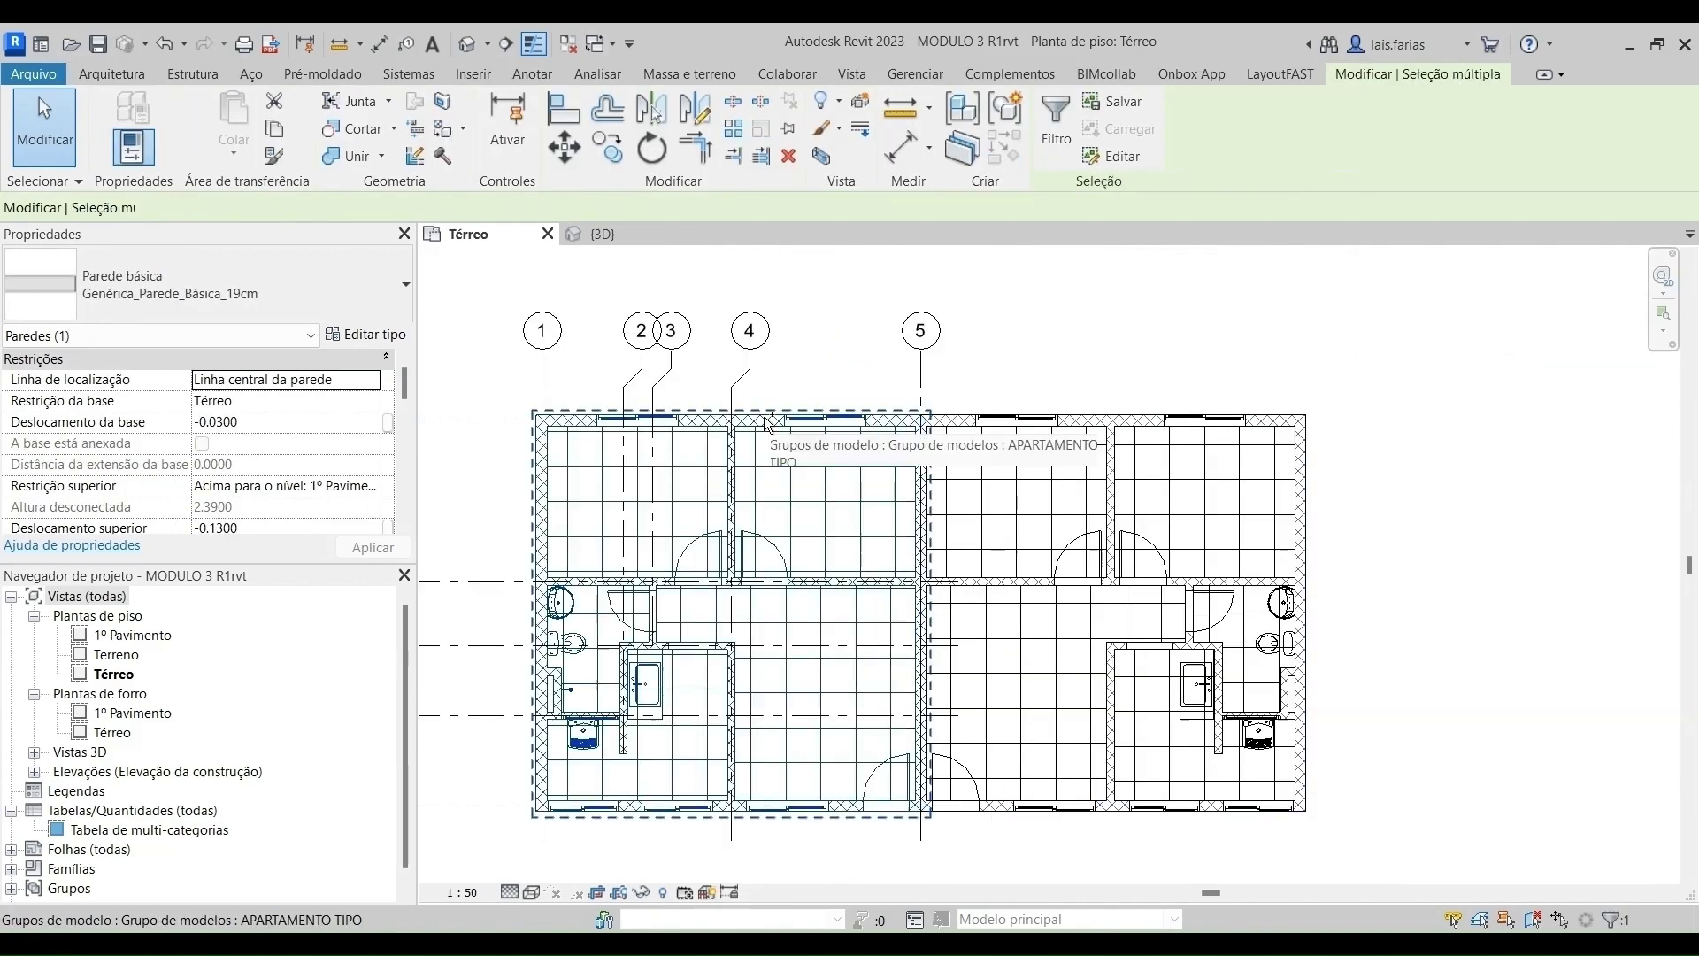
pyautogui.keyDown('ctrl'); pyautogui.click(1115, 429); pyautogui.keyUp('ctrl')
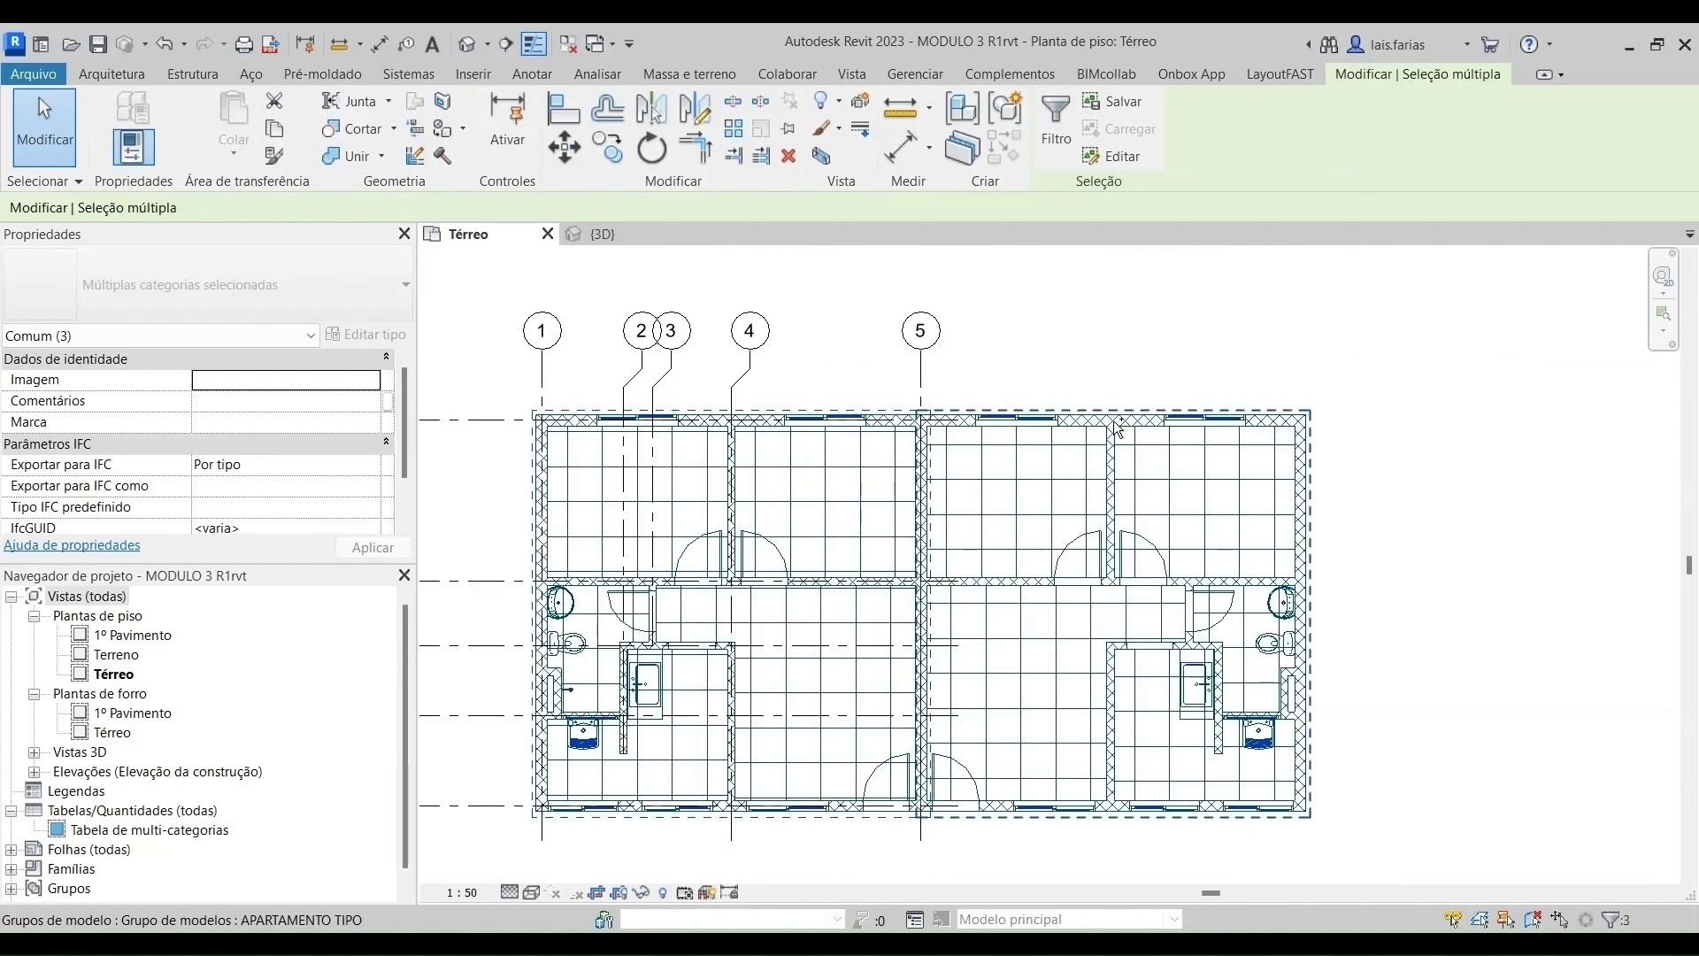
pyautogui.click(963, 109)
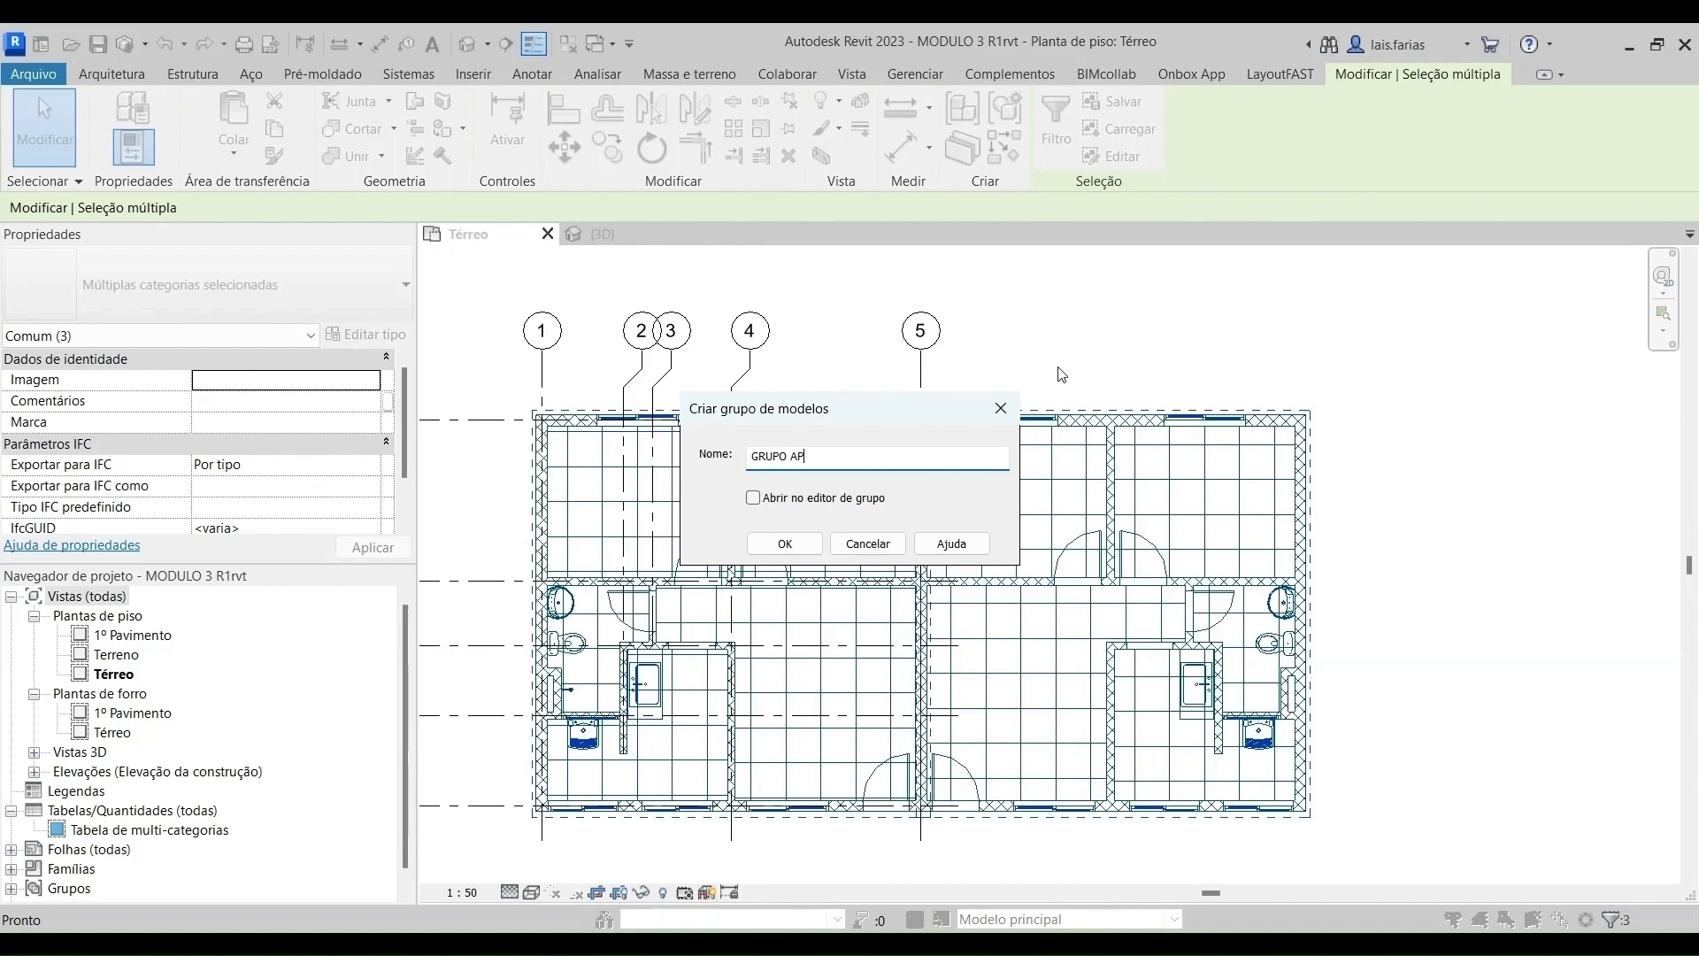
pyautogui.click(807, 537)
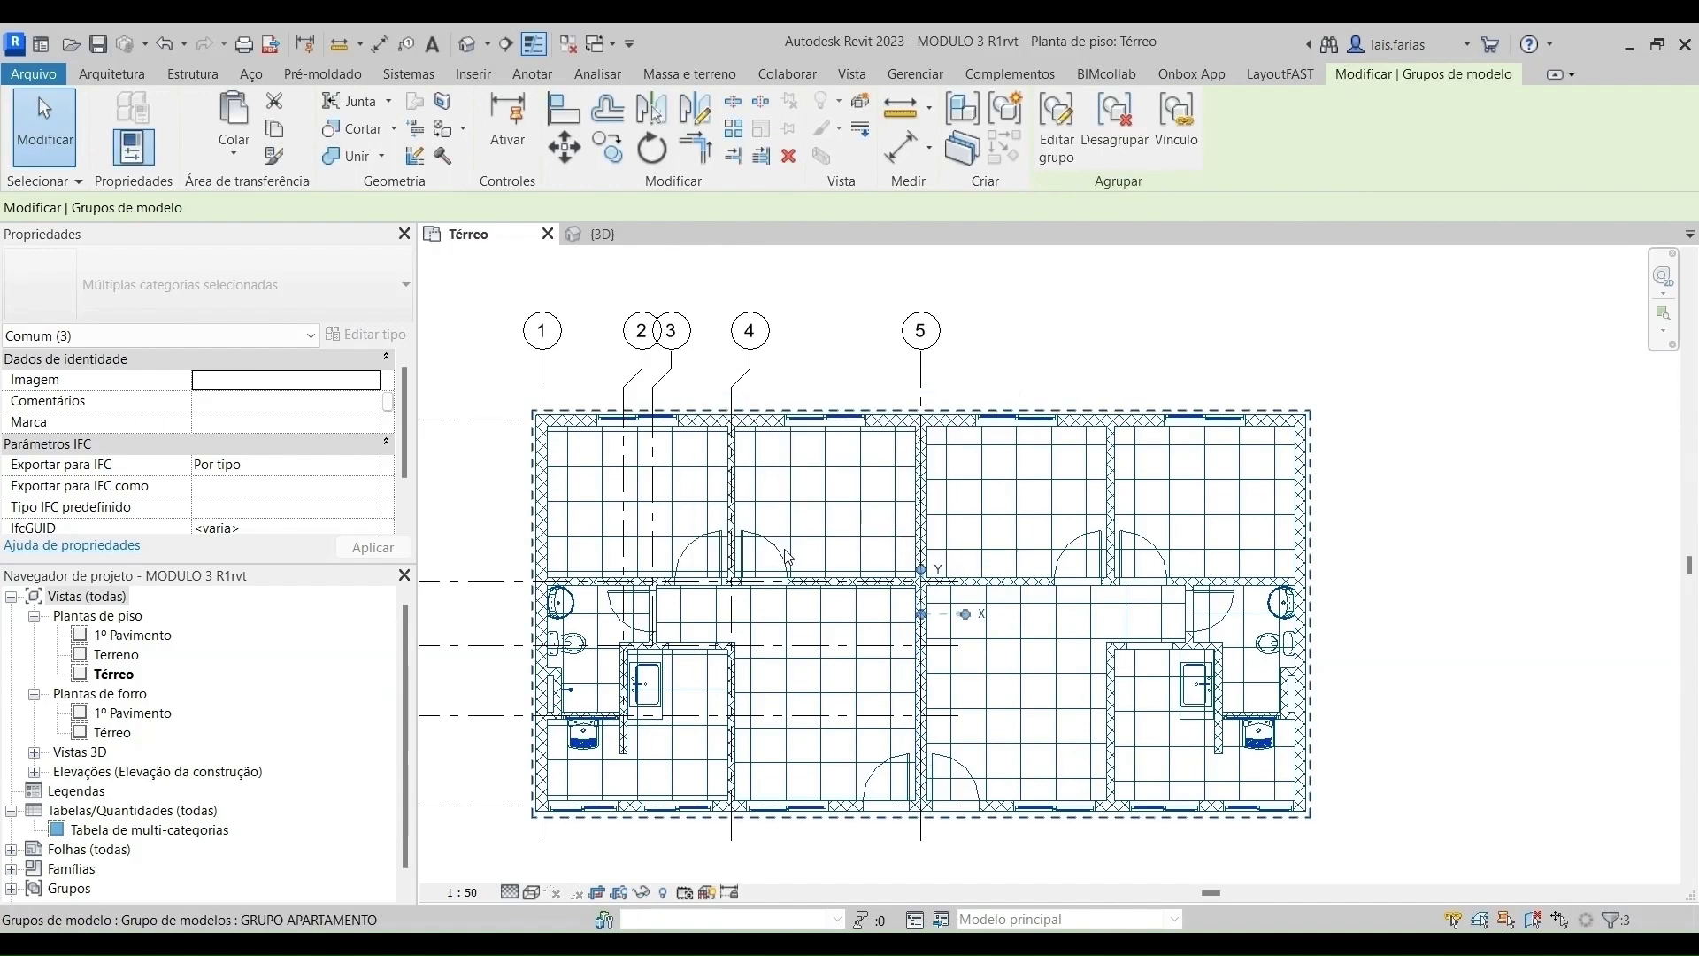
pyautogui.press('Escape')
# Mirror a copy of the GRUPO APARTAMENTO group about the outer face of its end wall opposite axis 1.
pyautogui.scroll(-2, 1087, 440)
pyautogui.click(1086, 440)
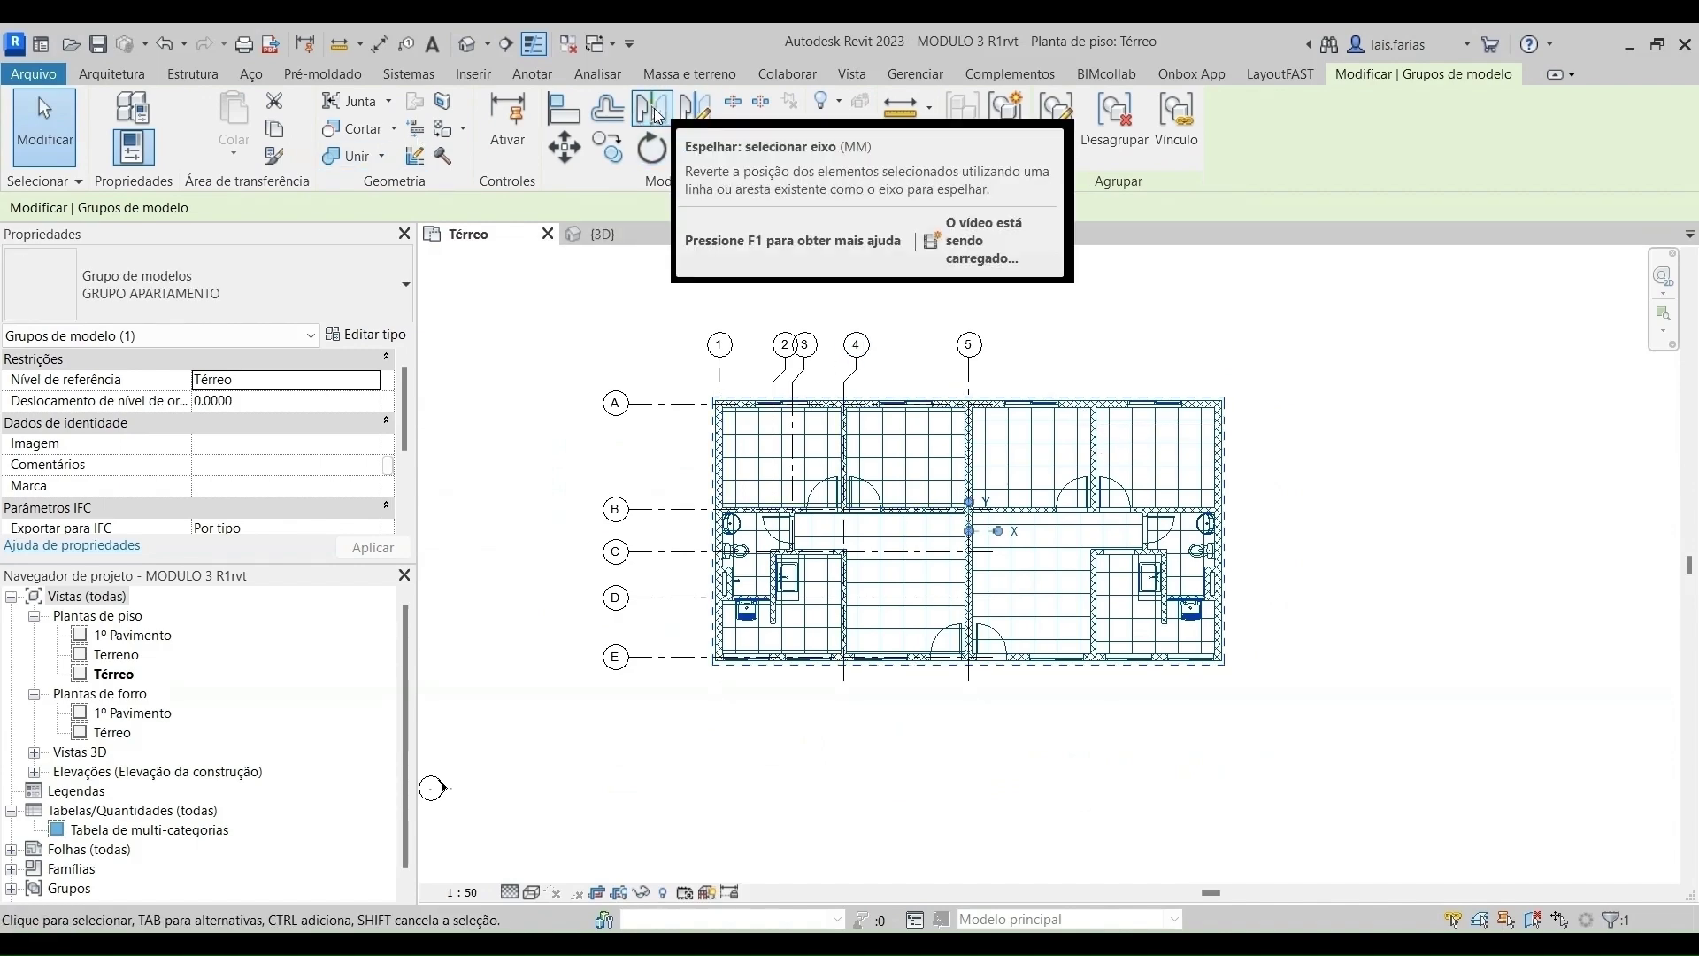
pyautogui.click(652, 108)
pyautogui.scroll(5, 1227, 374)
pyautogui.scroll(2, 1227, 374)
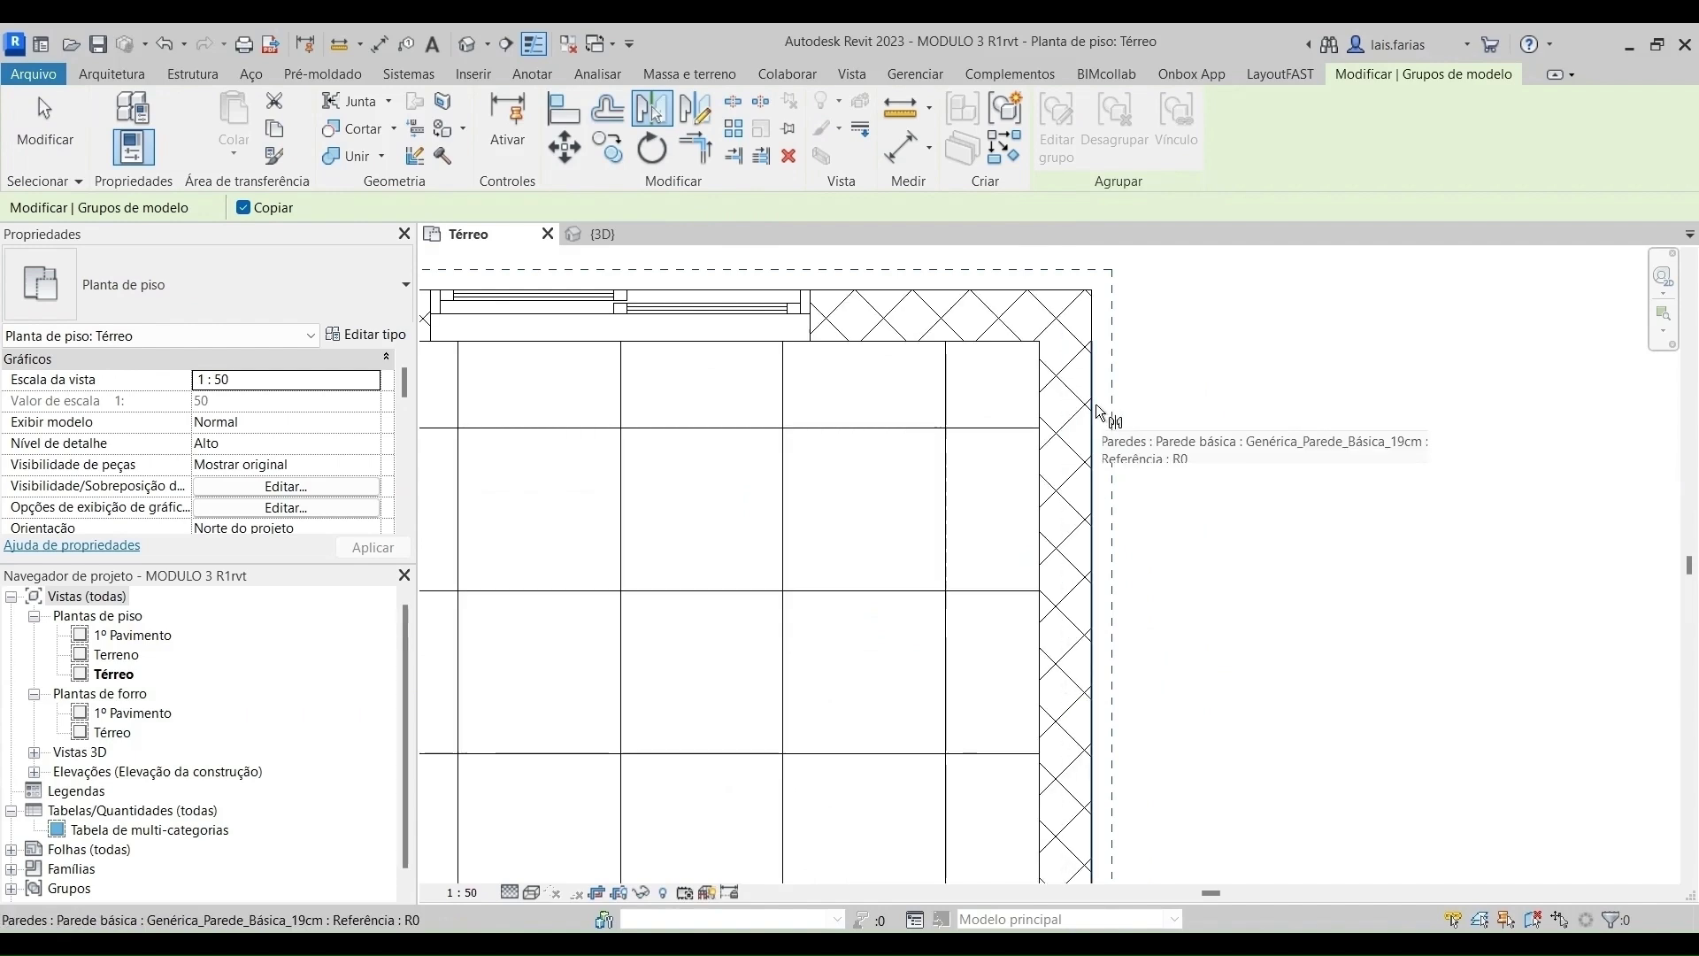
pyautogui.click(1096, 405)
pyautogui.scroll(-8, 992, 449)
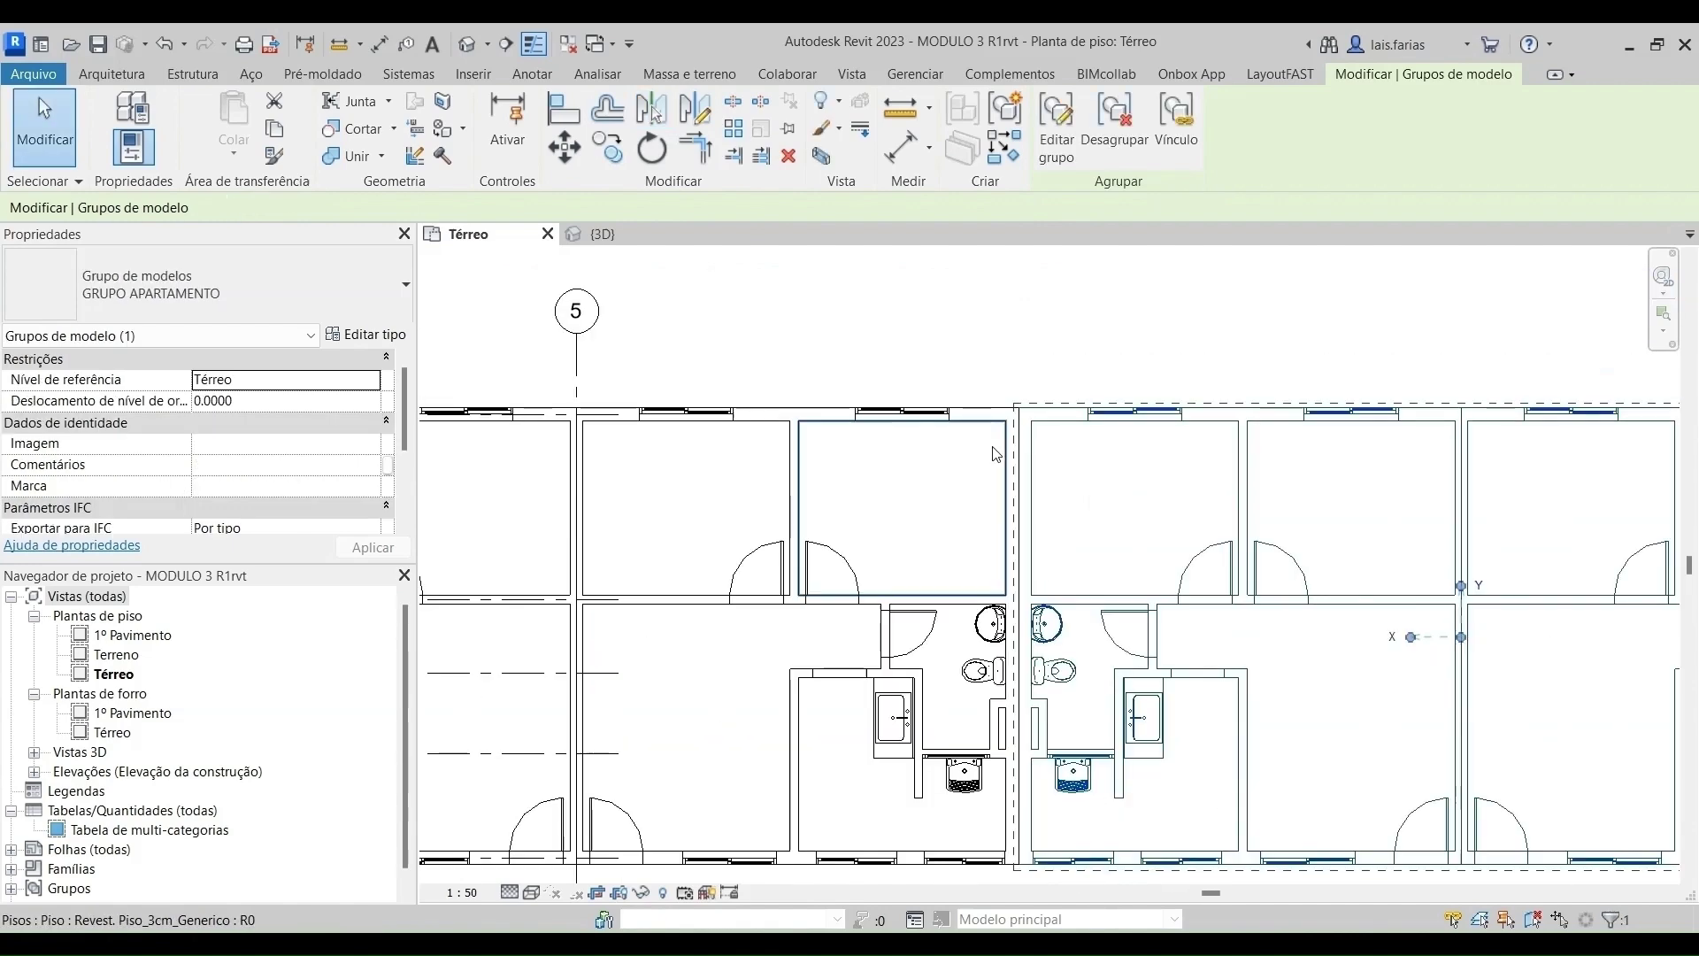
pyautogui.click(539, 412)
pyautogui.scroll(3, 827, 448)
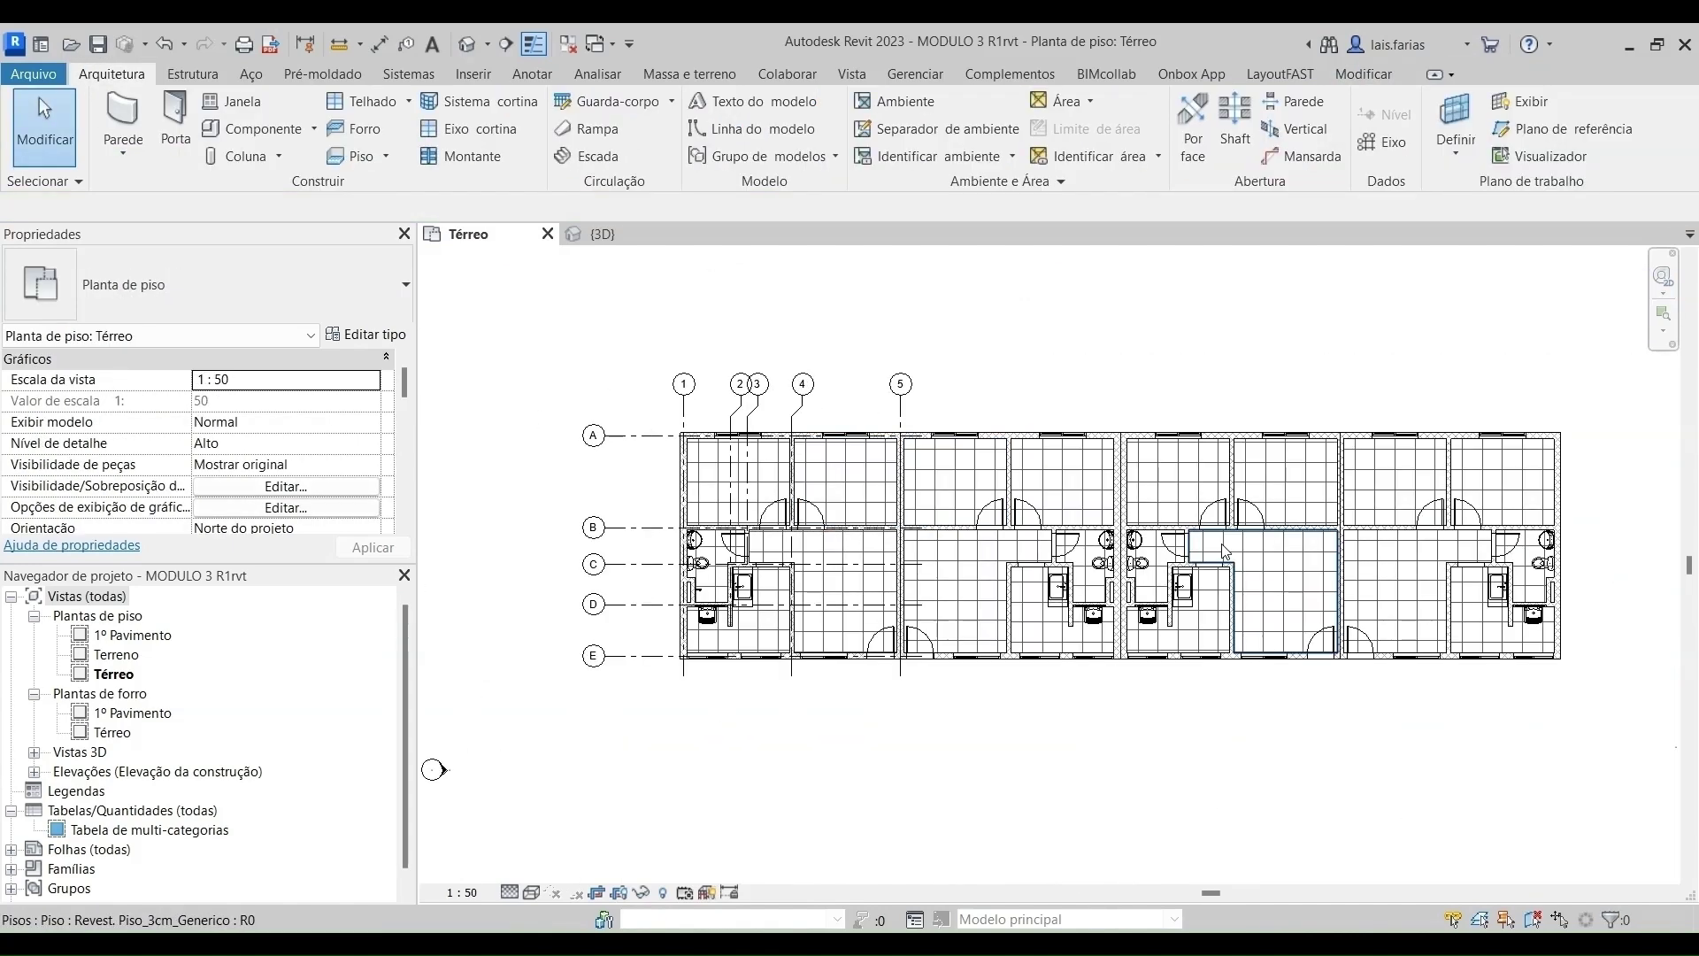
# Draw a horizontal reference plane along the outer face of the axis E facade, from the axis 1 corner to beyond the mirrored group.
pyautogui.scroll(-3, 803, 488)
pyautogui.moveTo(926, 543); pyautogui.dragTo(926, 387, button='middle')
pyautogui.scroll(2, 926, 387)
pyautogui.scroll(-2, 986, 475)
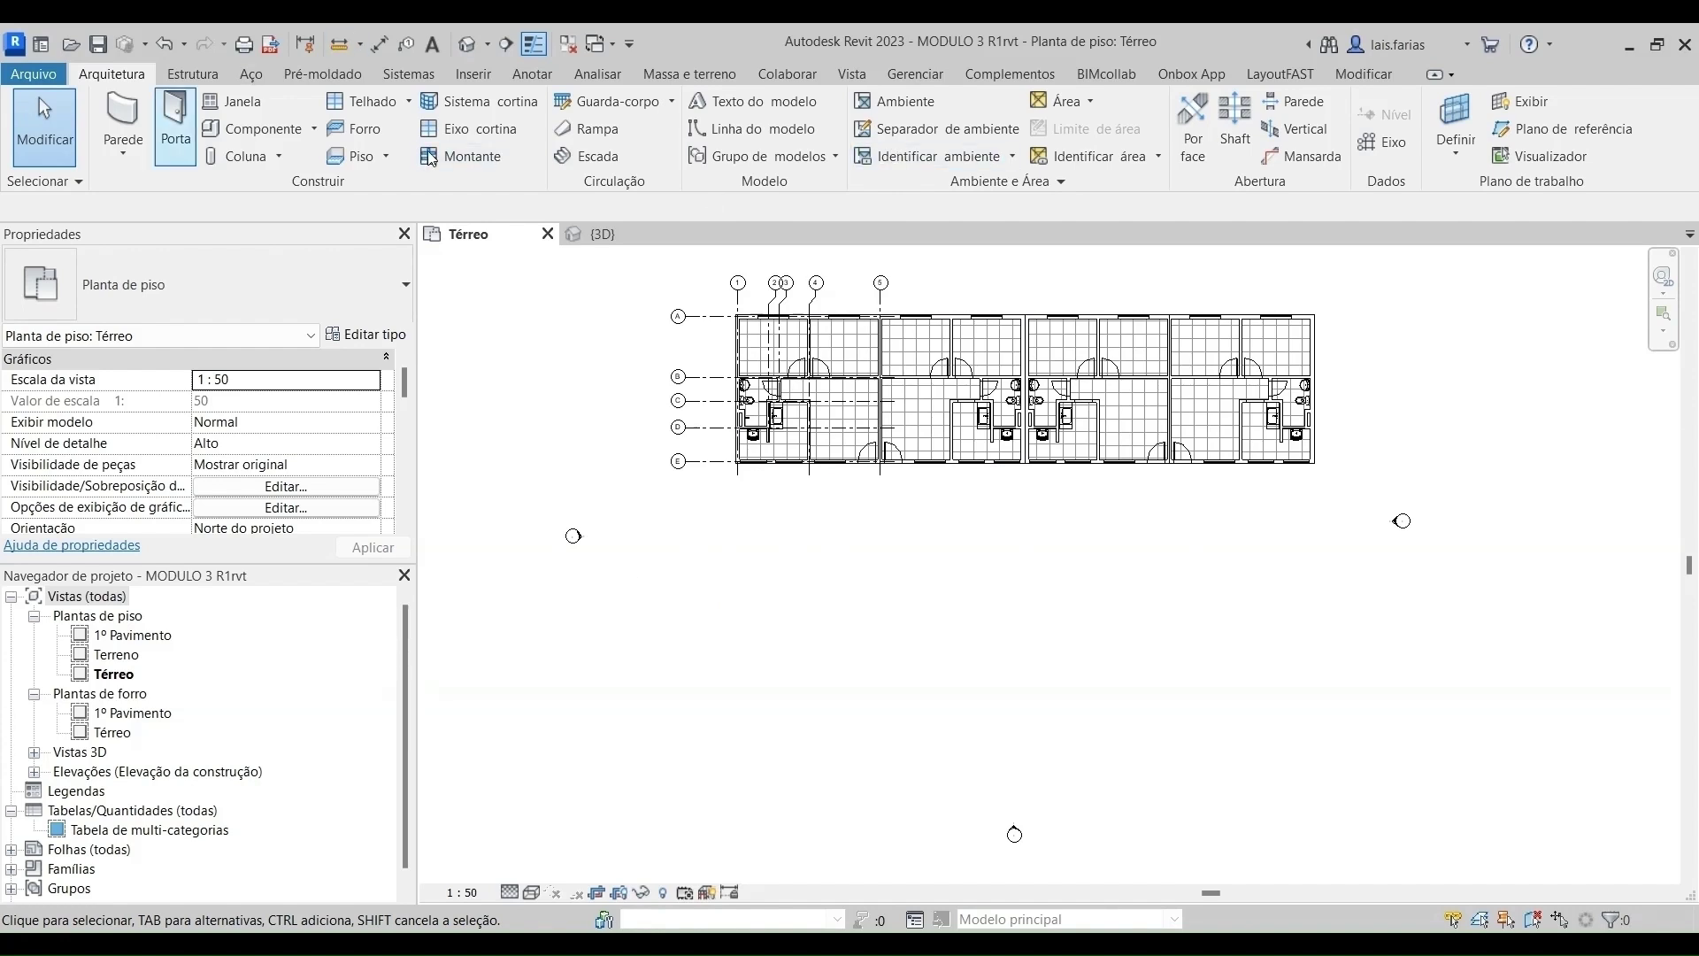
pyautogui.click(1561, 128)
pyautogui.scroll(5, 731, 462)
pyautogui.scroll(4, 741, 474)
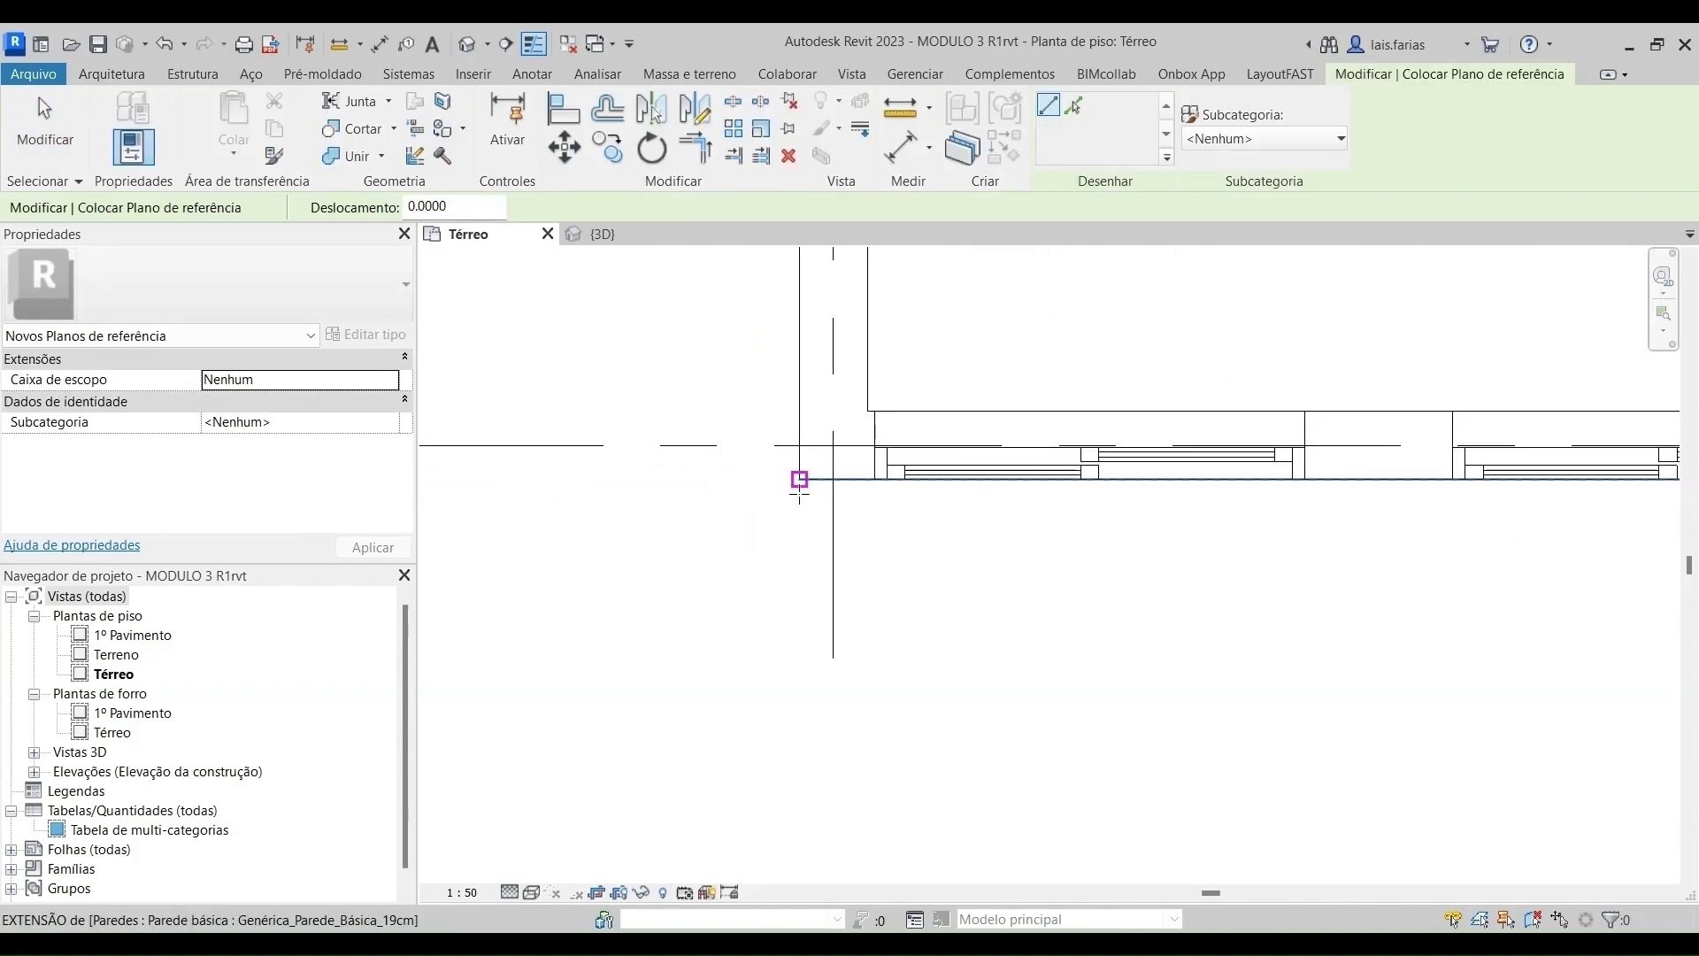
pyautogui.click(796, 481)
pyautogui.scroll(-10, 503, 526)
pyautogui.scroll(3, 591, 538)
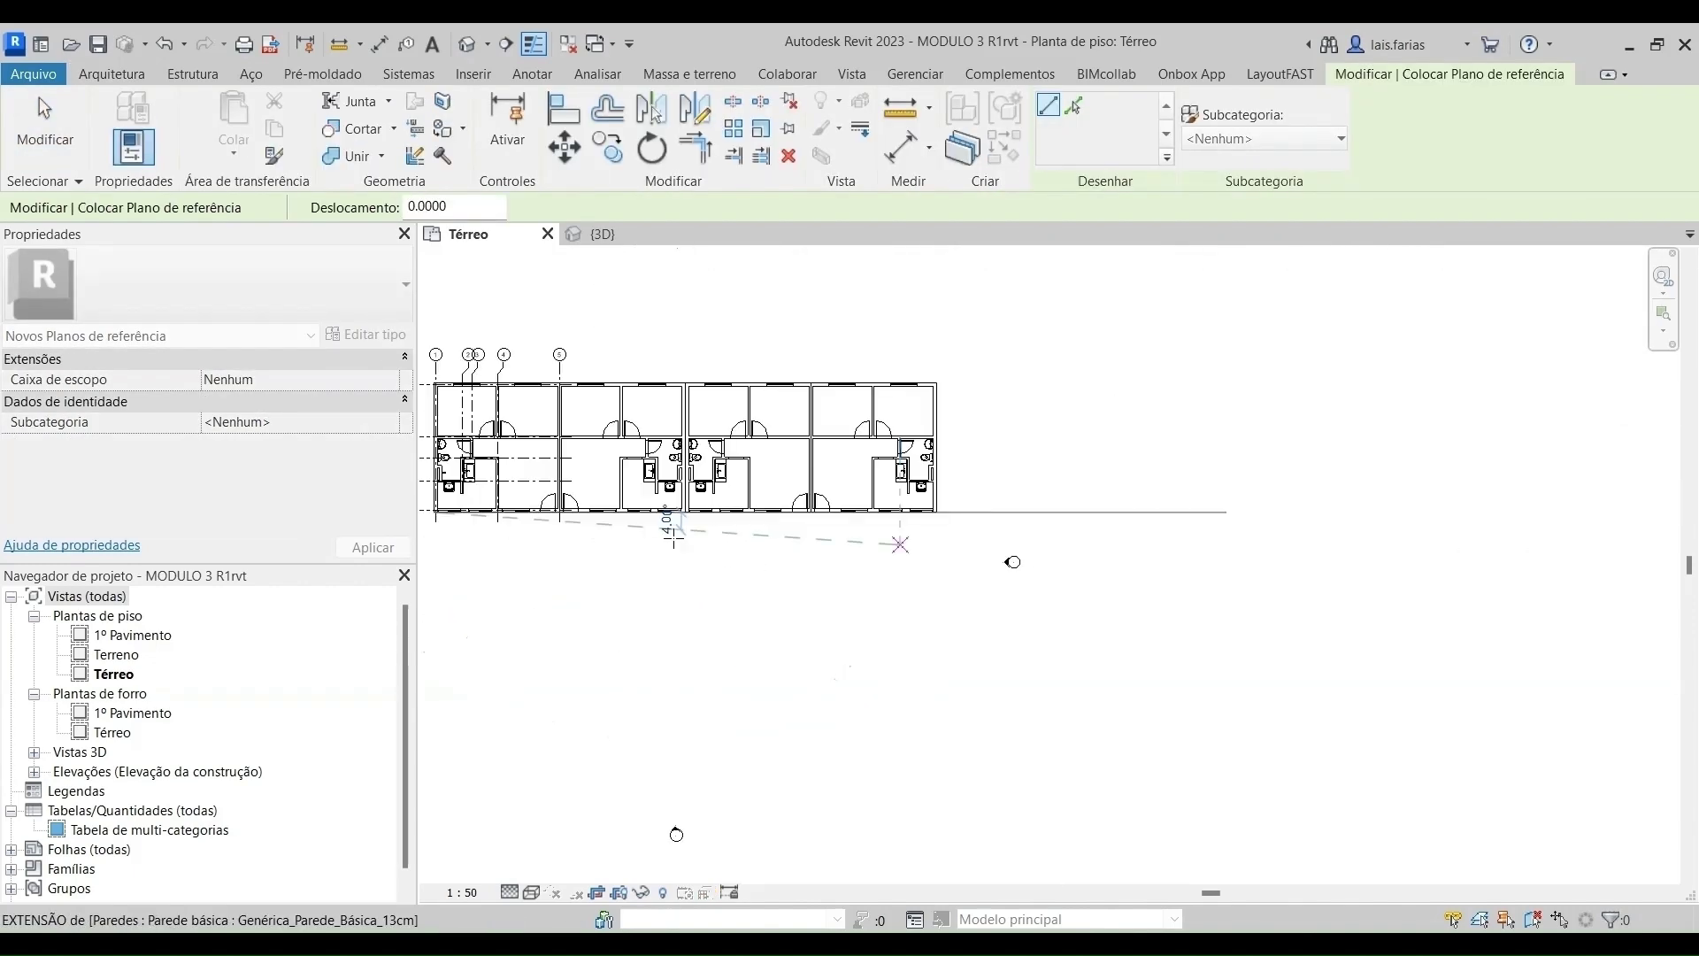
pyautogui.click(1074, 512)
pyautogui.moveTo(1074, 512); pyautogui.dragTo(1356, 488, button='middle')
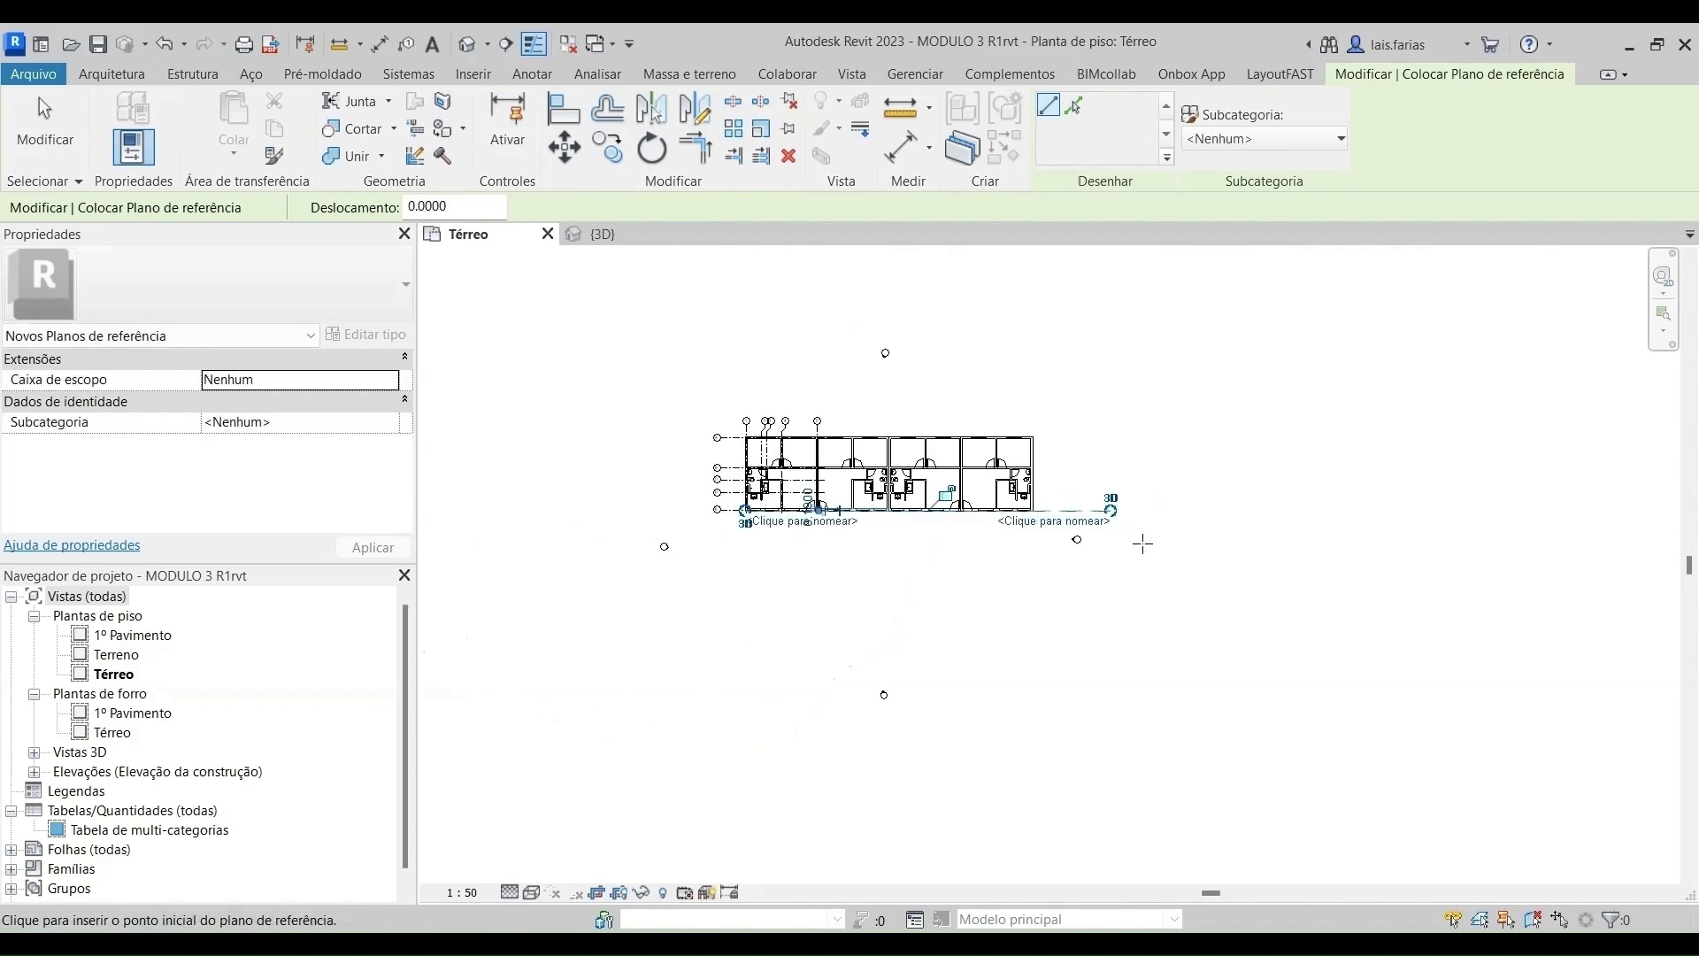
pyautogui.press('Escape')
pyautogui.press('Escape')
pyautogui.click(1266, 501)
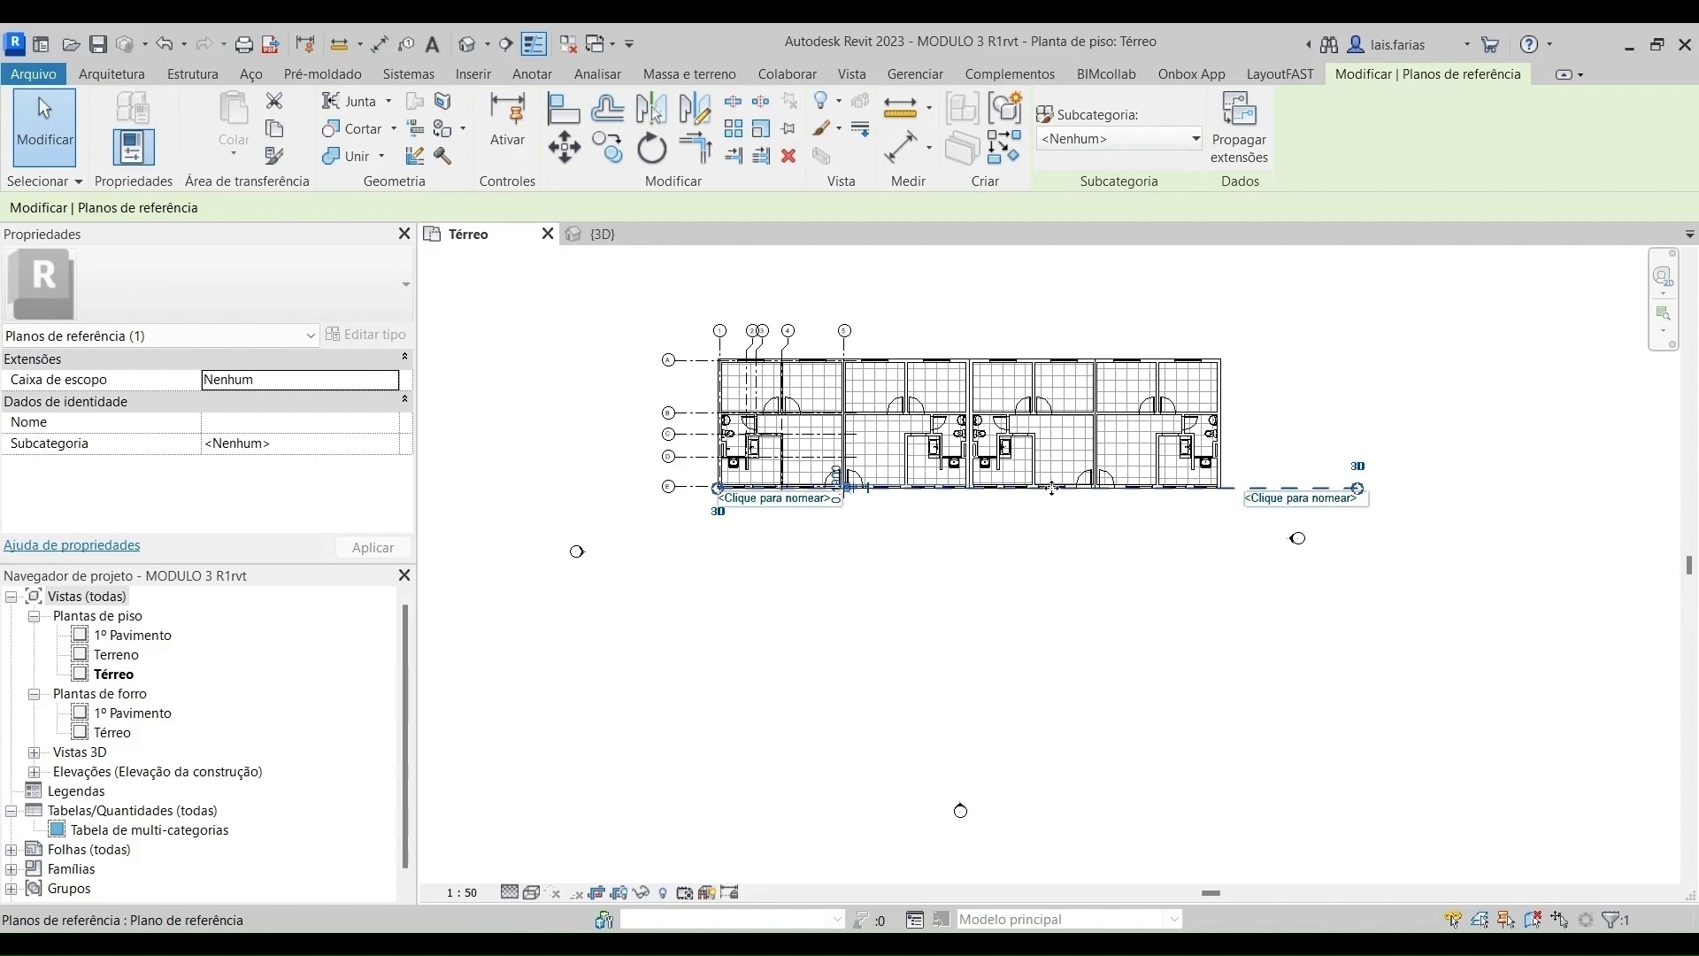
pyautogui.press('Escape')
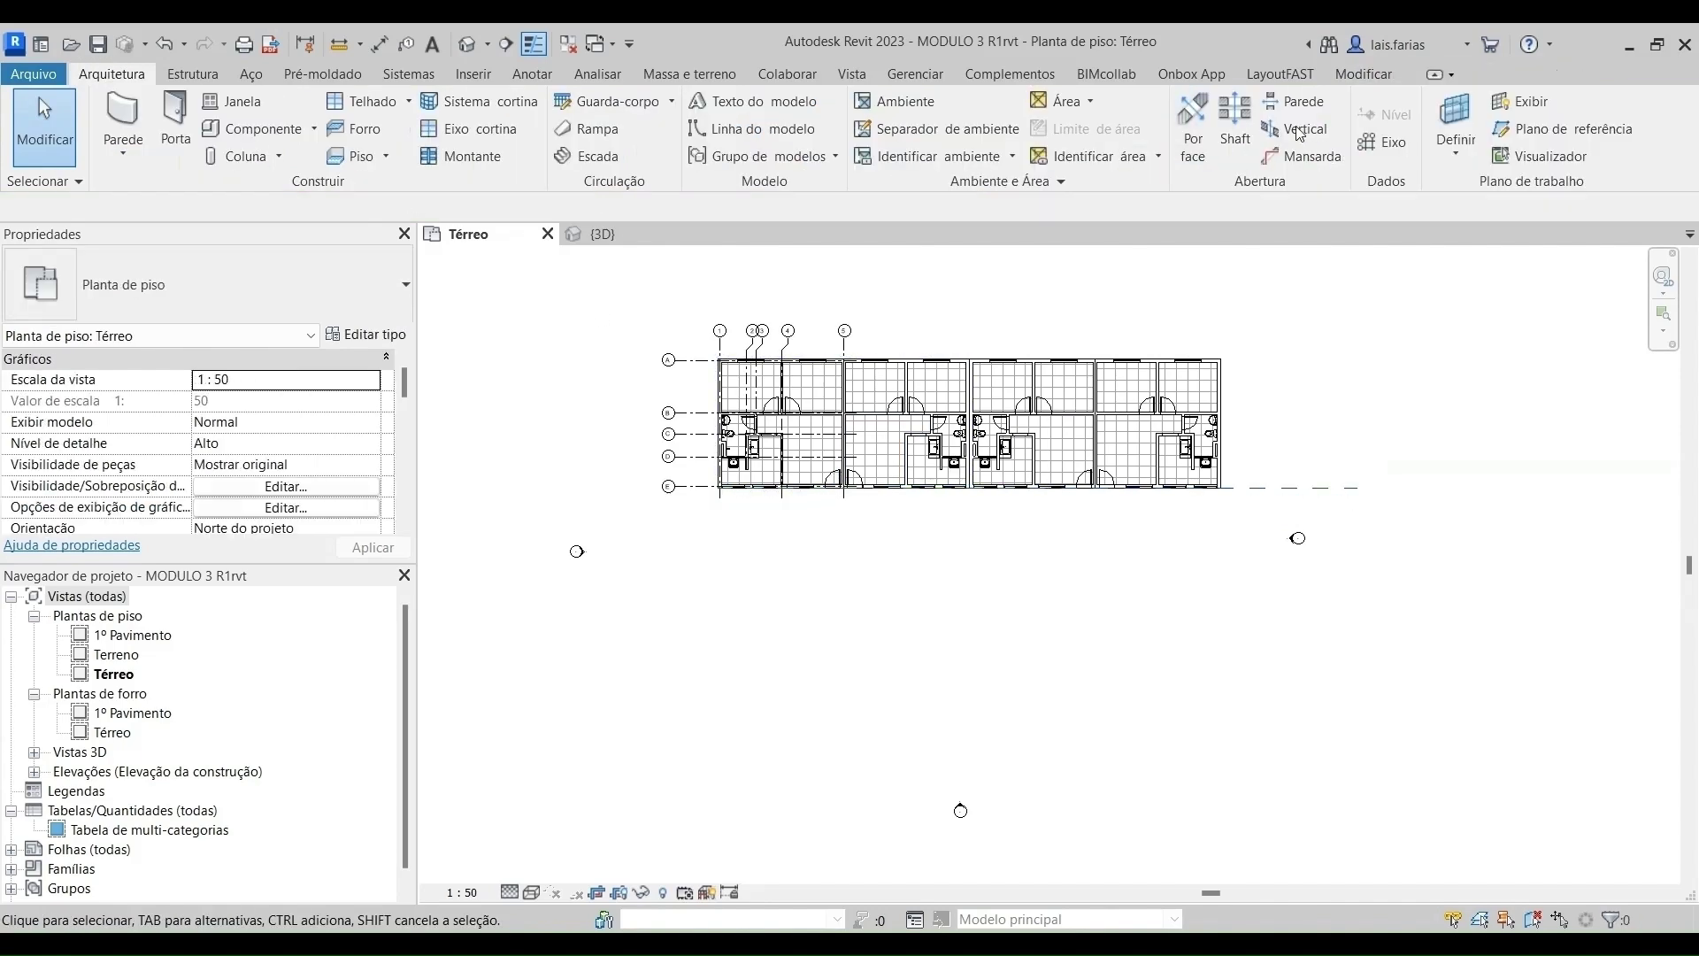
# Draw a second horizontal reference plane parallel to the facade plane, 7 m below it.
pyautogui.click(1561, 129)
pyautogui.click(716, 624)
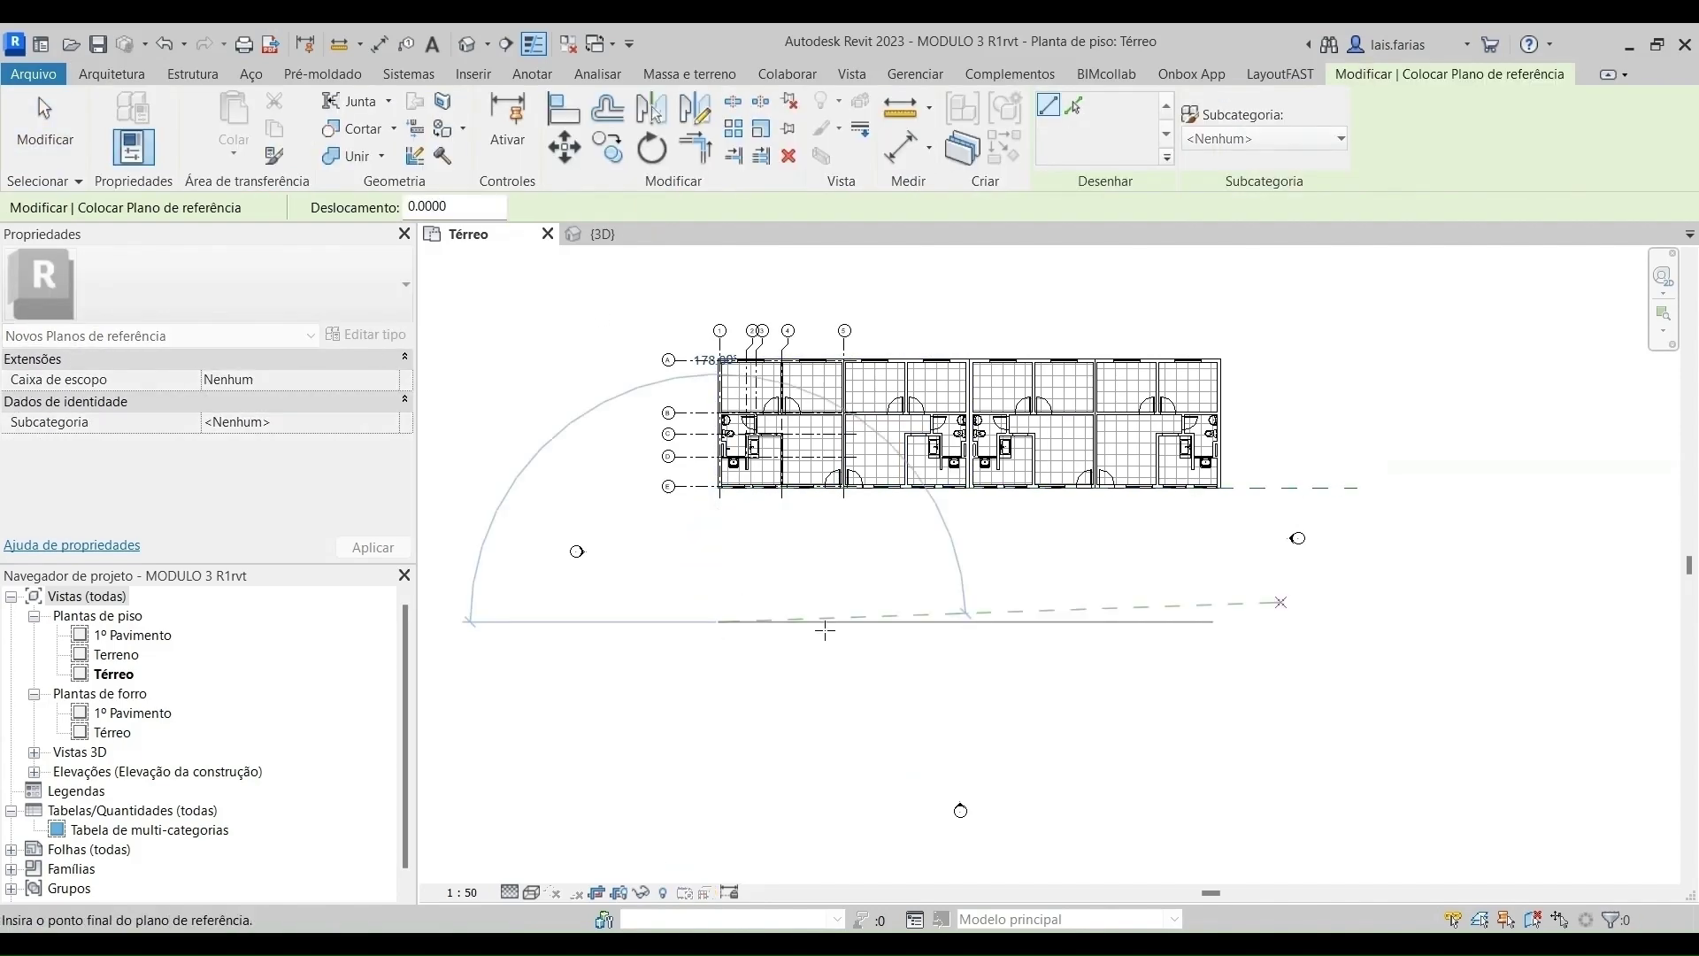
pyautogui.click(1358, 622)
pyautogui.press('Escape')
pyautogui.scroll(2, 734, 598)
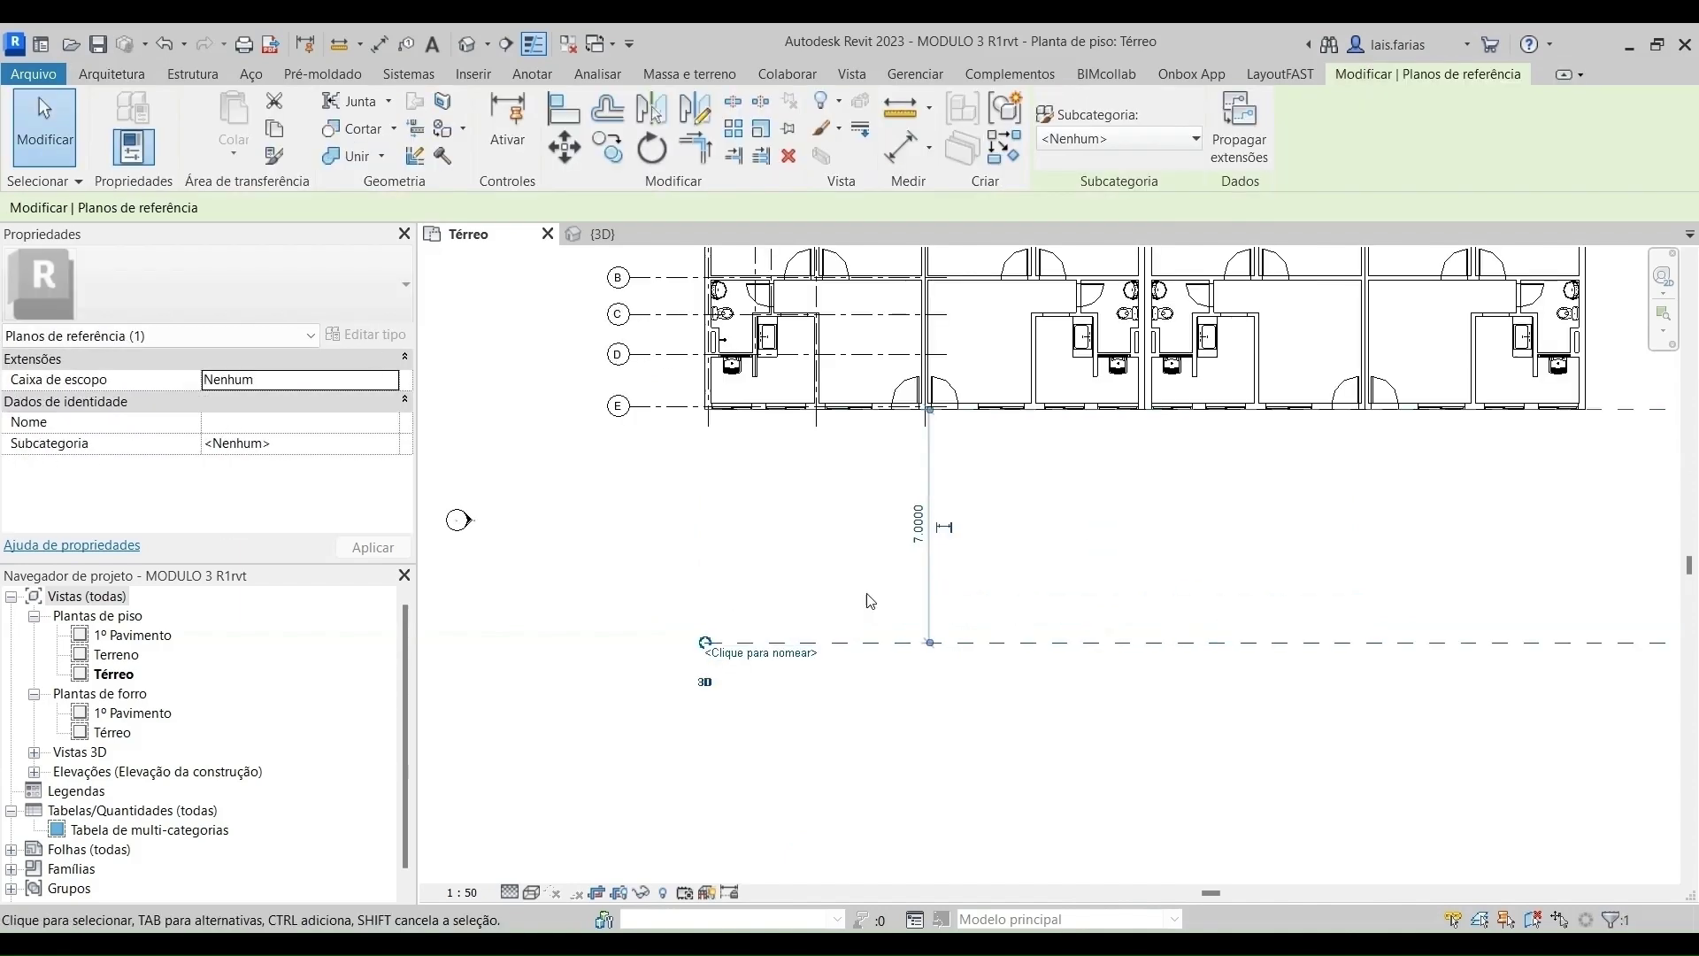
pyautogui.scroll(-2, 710, 478)
pyautogui.click(846, 643)
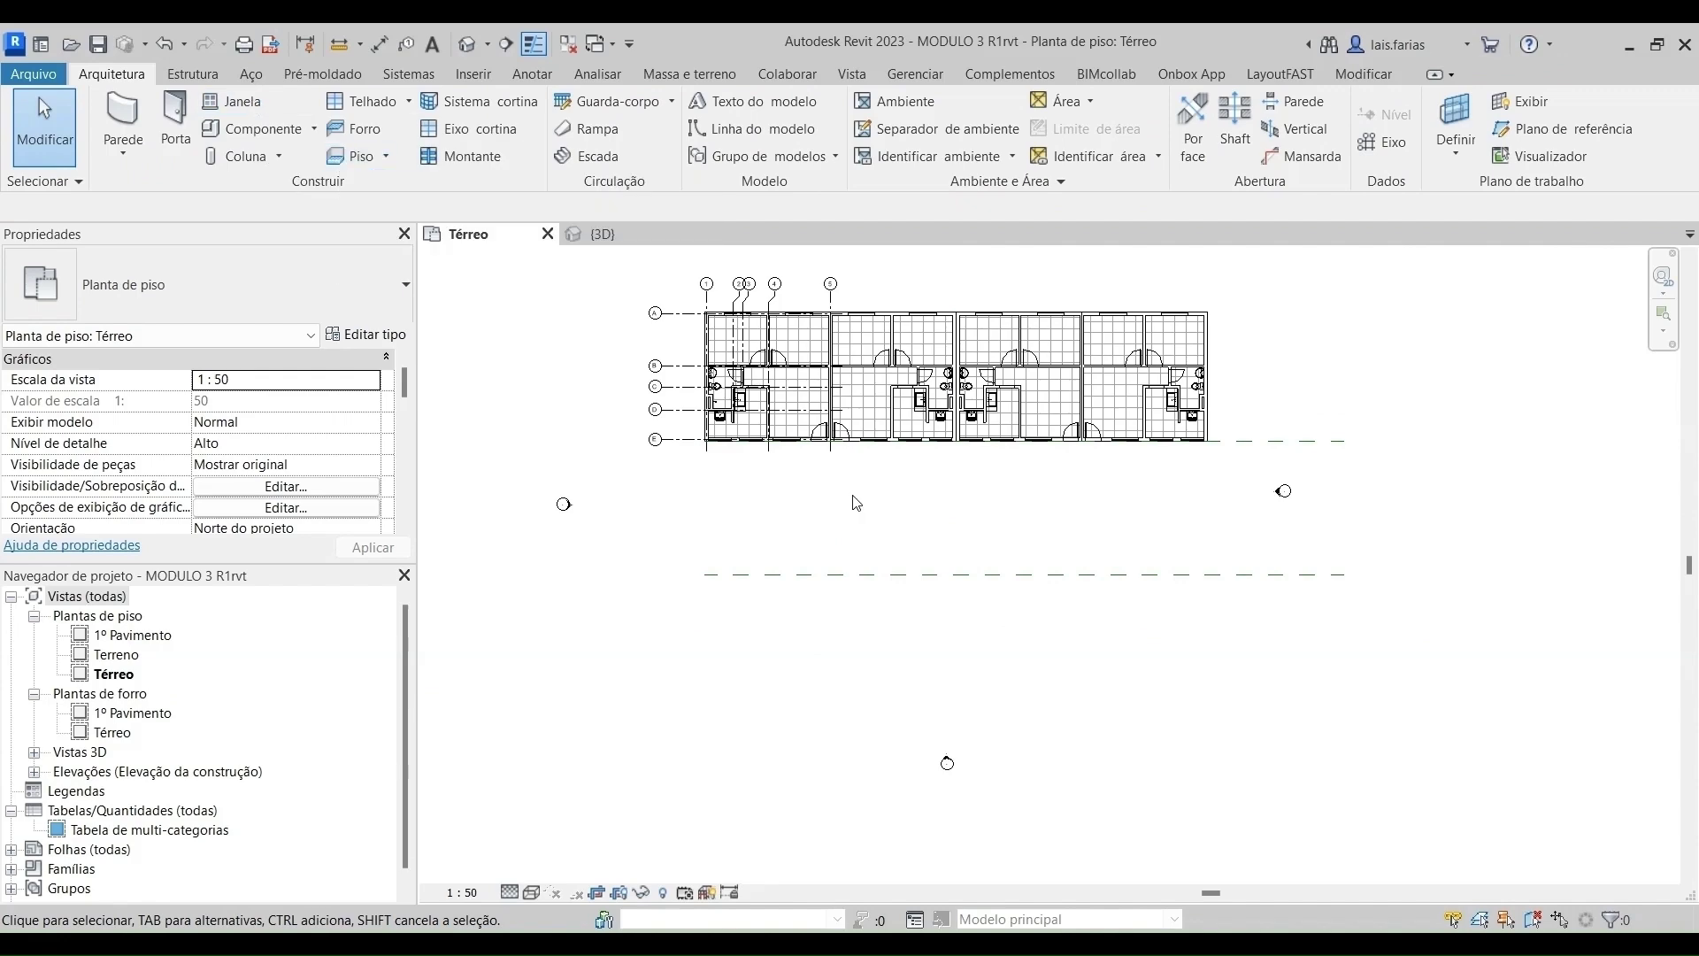
pyautogui.click(1310, 443)
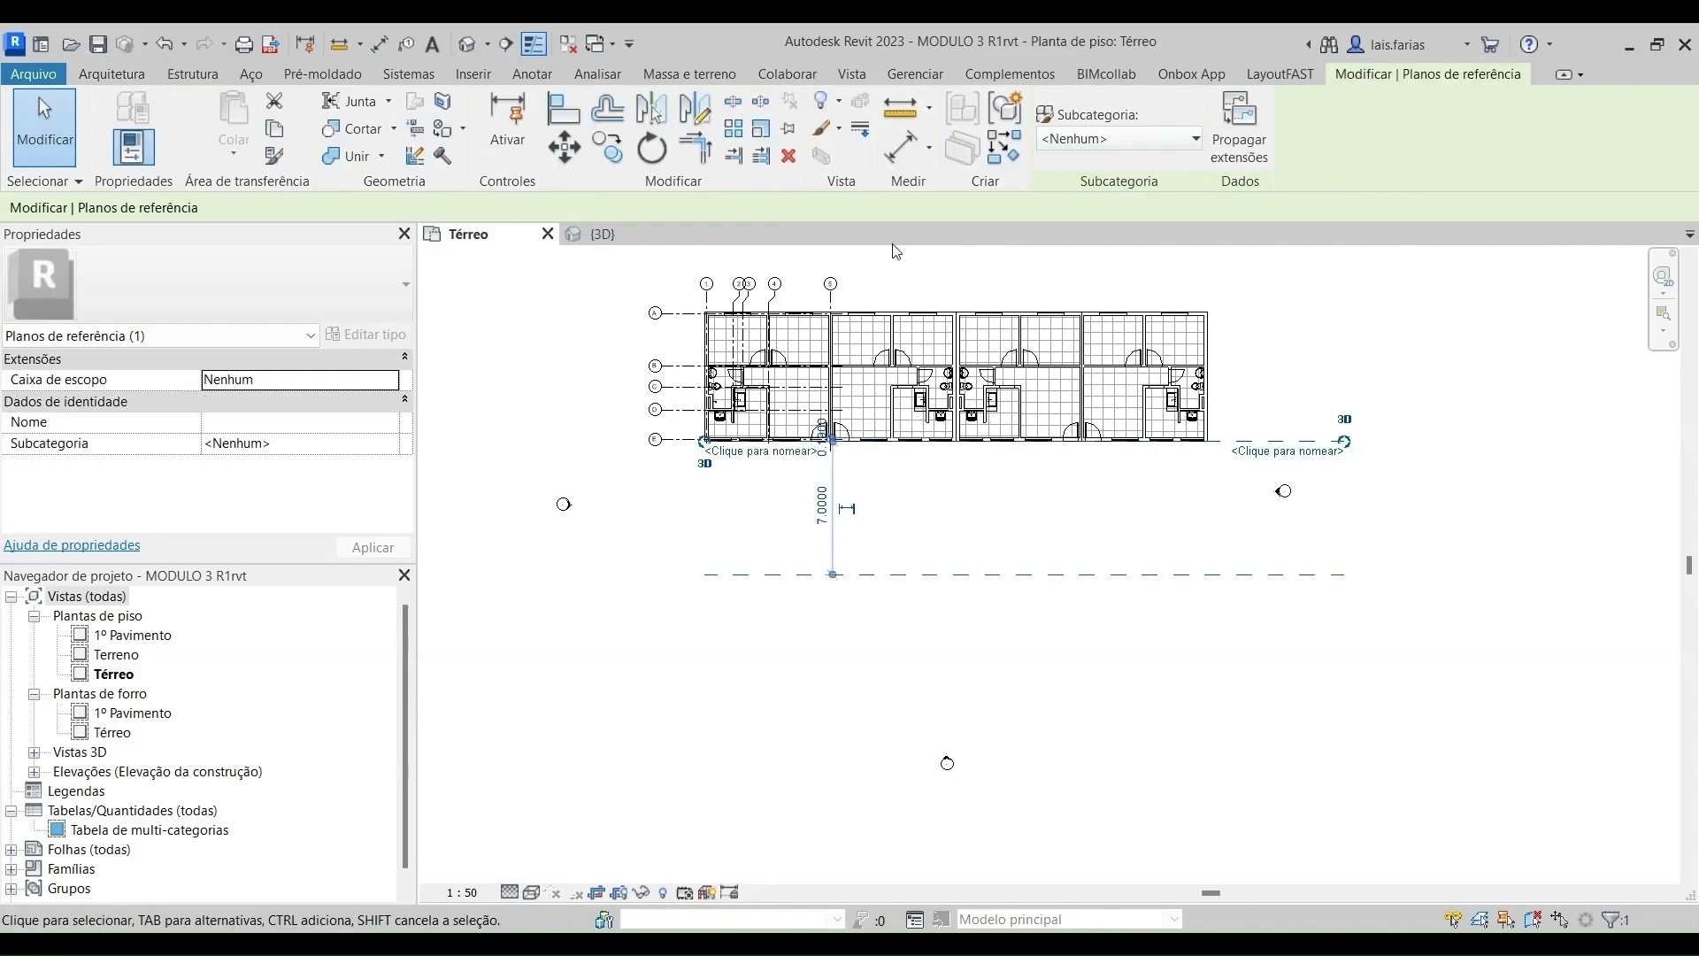
pyautogui.press('Escape')
# Draw a third horizontal reference plane between the other two, about 4 m below the facade plane.
pyautogui.press('r')
pyautogui.press('p')
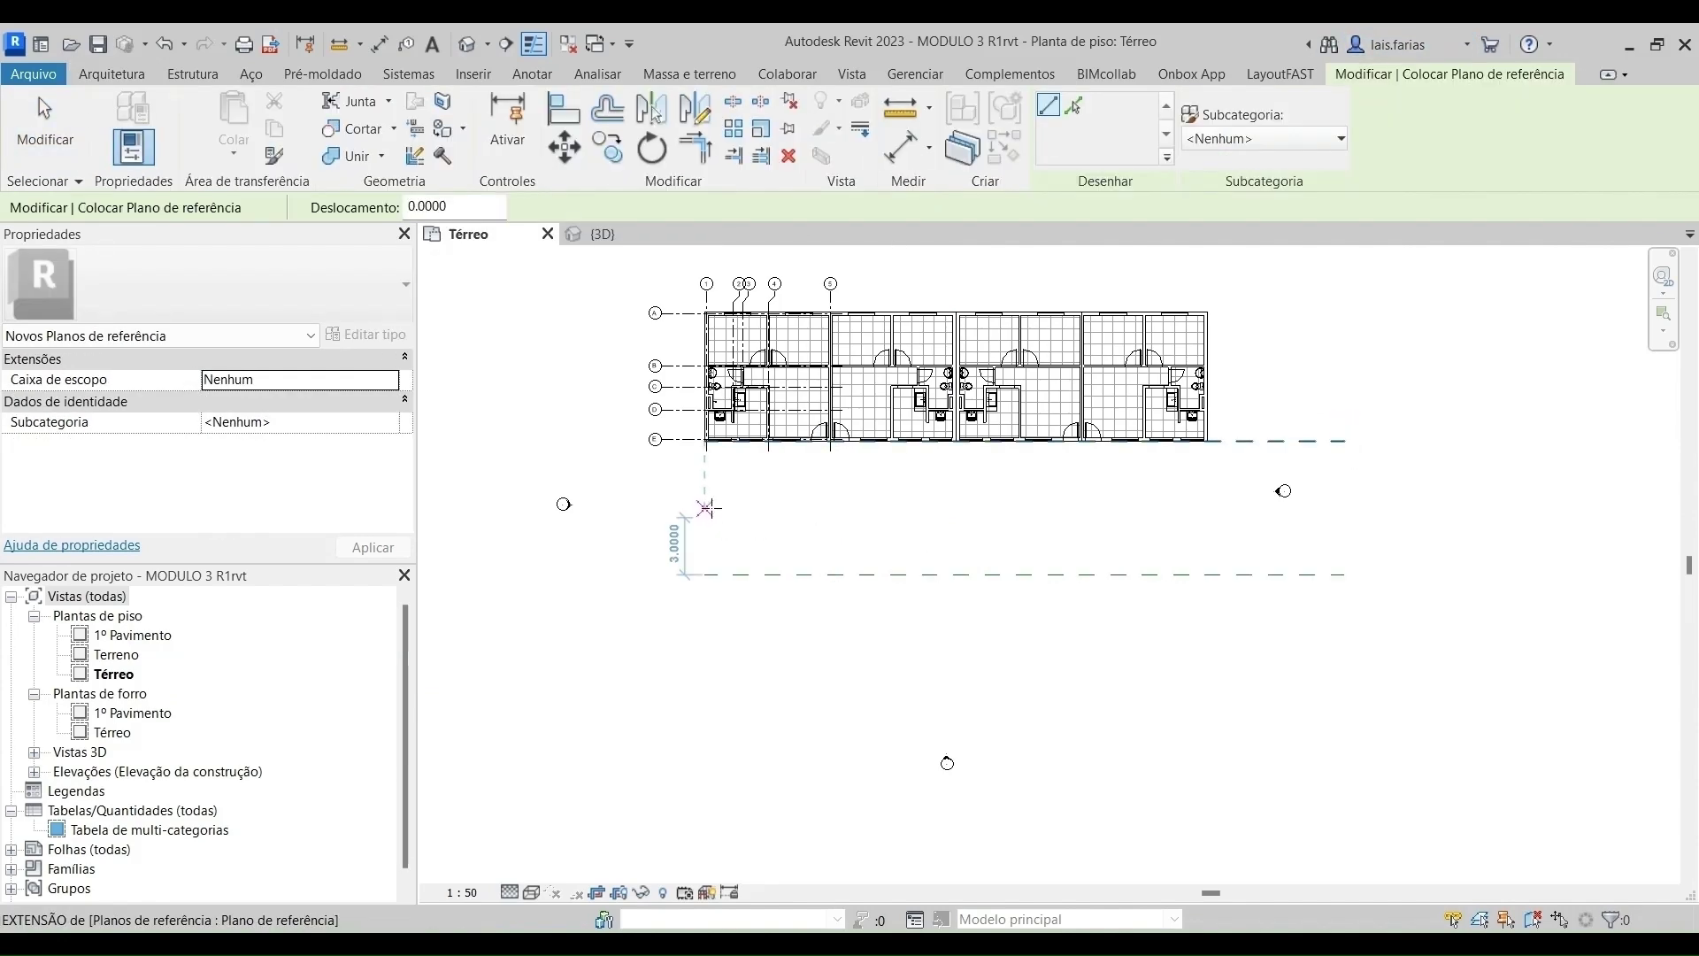
pyautogui.click(705, 517)
pyautogui.click(1385, 517)
pyautogui.scroll(3, 916, 478)
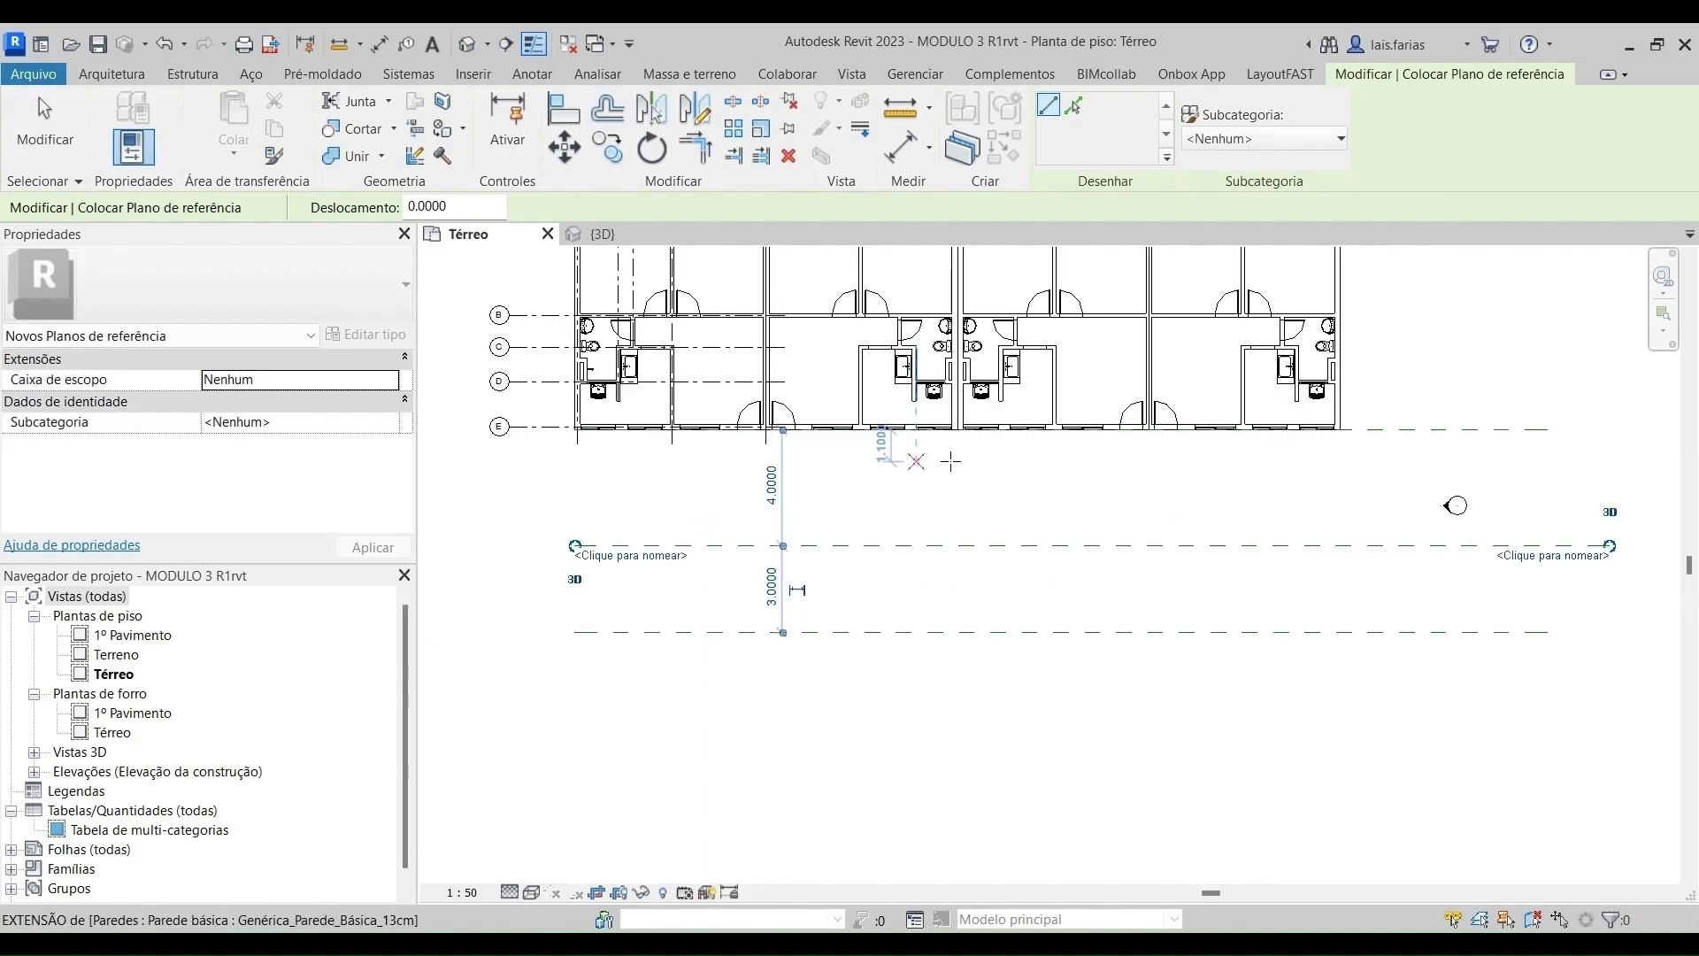
# Set the middle reference plane's distance from the facade plane to 3.5 m.
pyautogui.press('Escape')
pyautogui.click(837, 556)
pyautogui.click(752, 487)
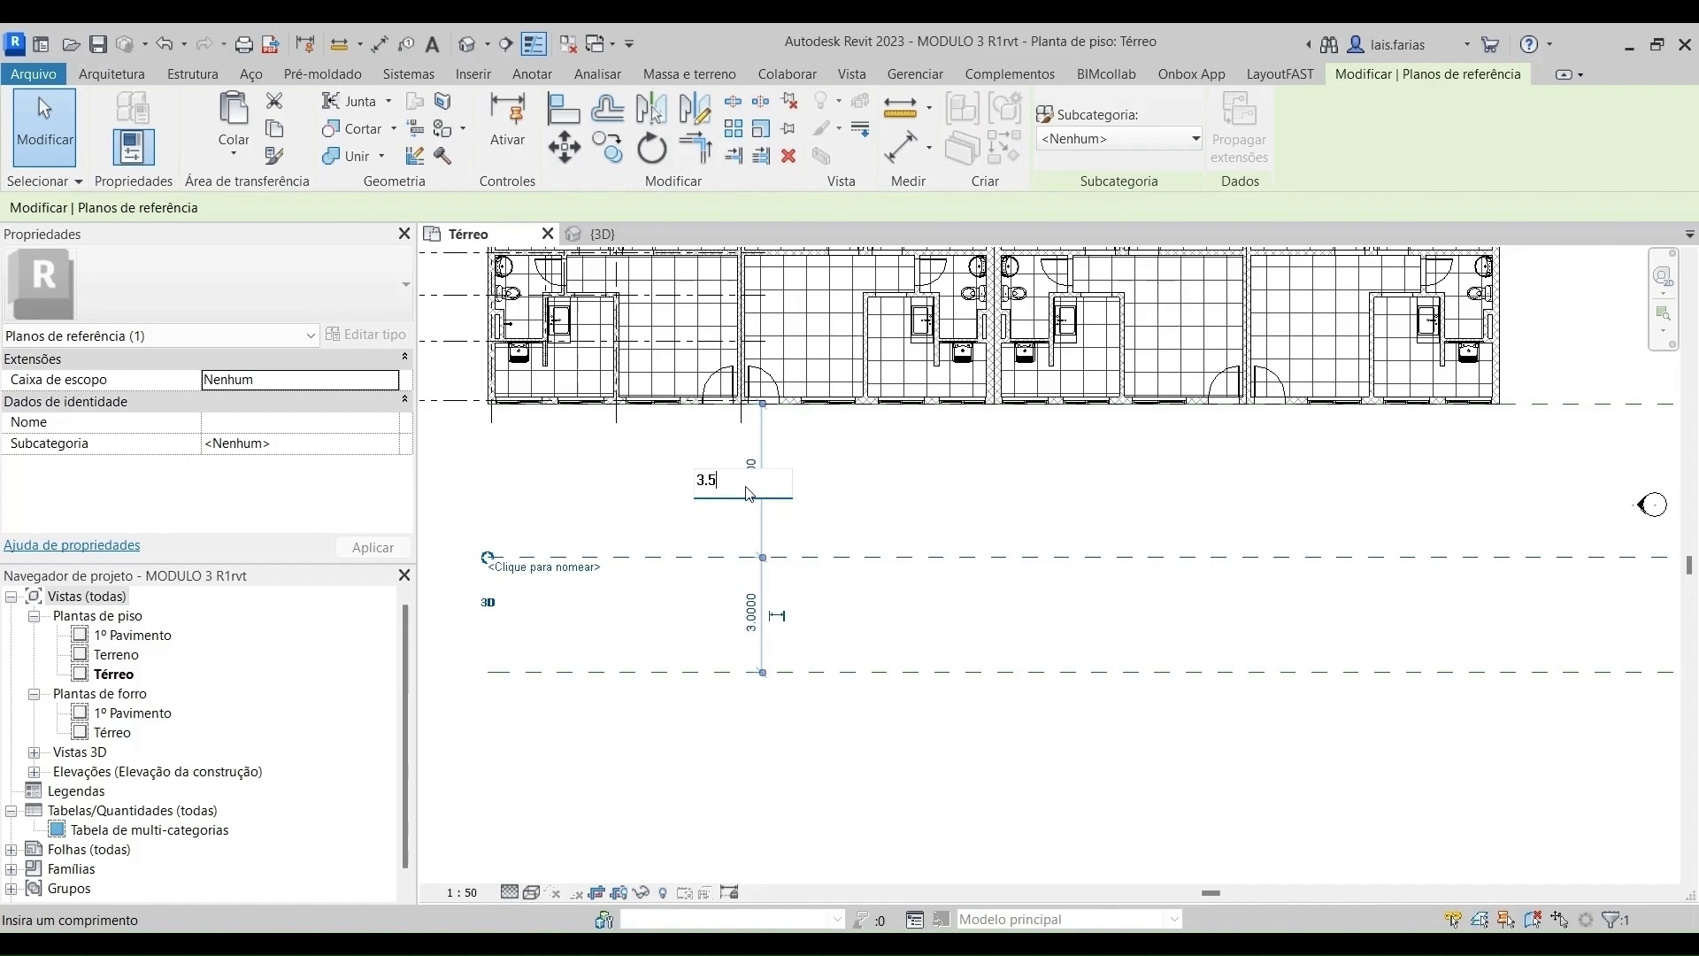
pyautogui.write('3.5')
pyautogui.press('Return')
pyautogui.scroll(-4, 973, 495)
pyautogui.press('Escape')
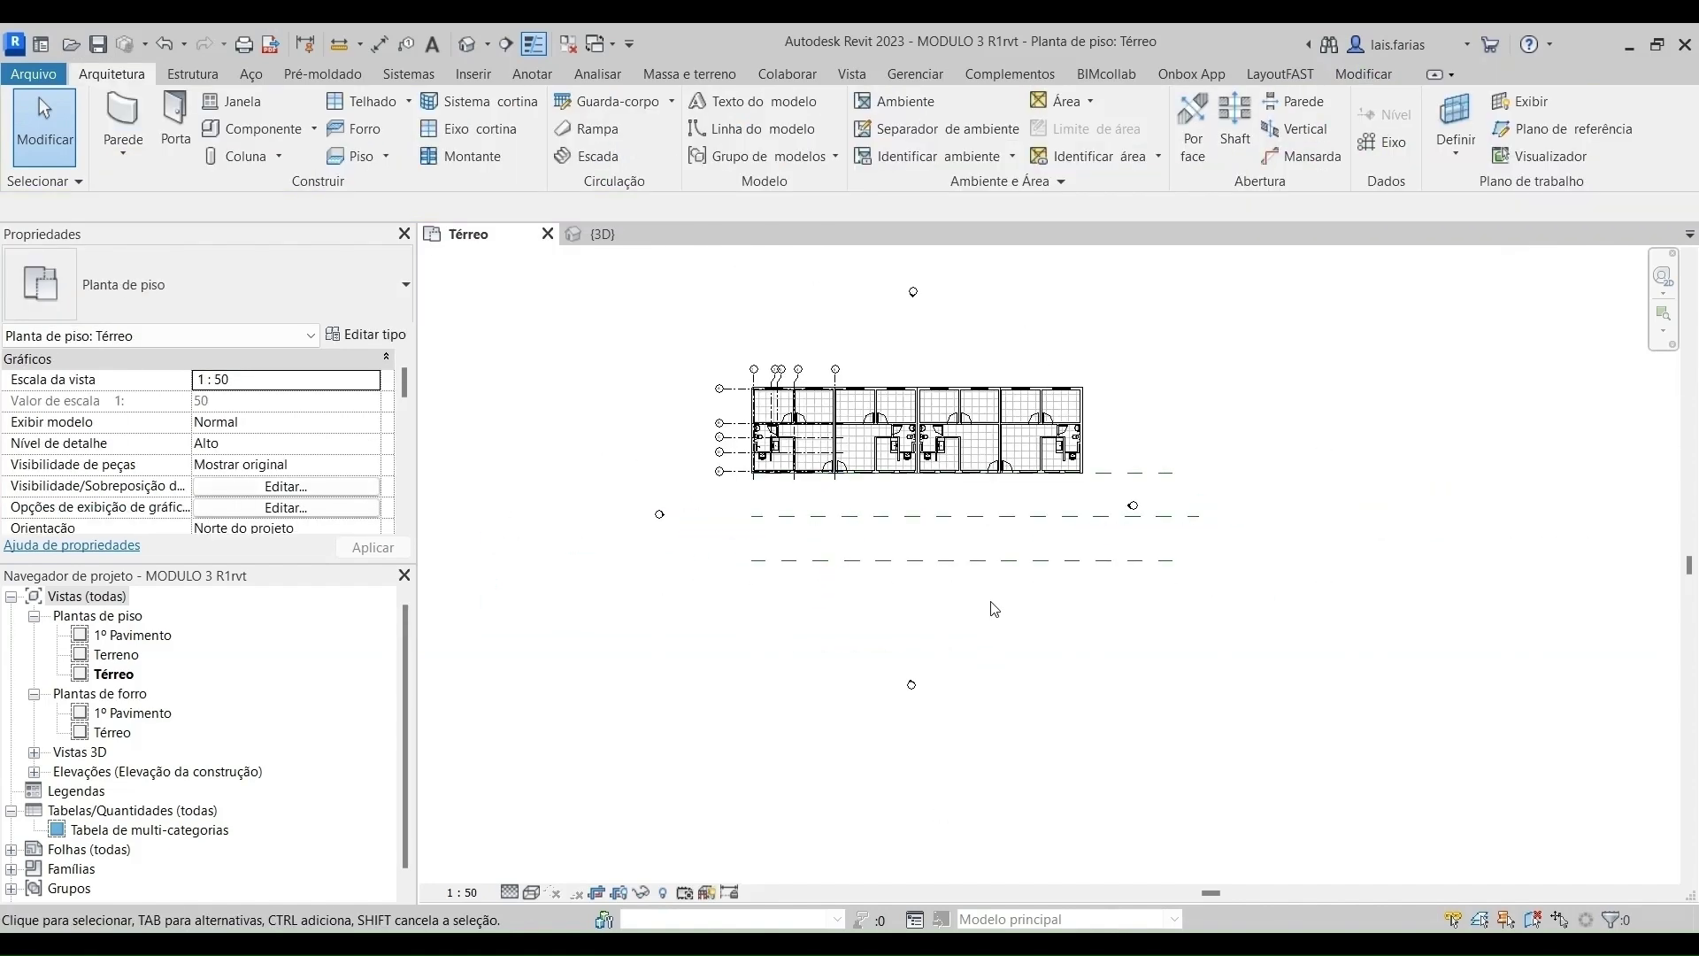
# Mirror copies of both GRUPO APARTAMENTO groups about the middle horizontal reference plane.
pyautogui.click(858, 398)
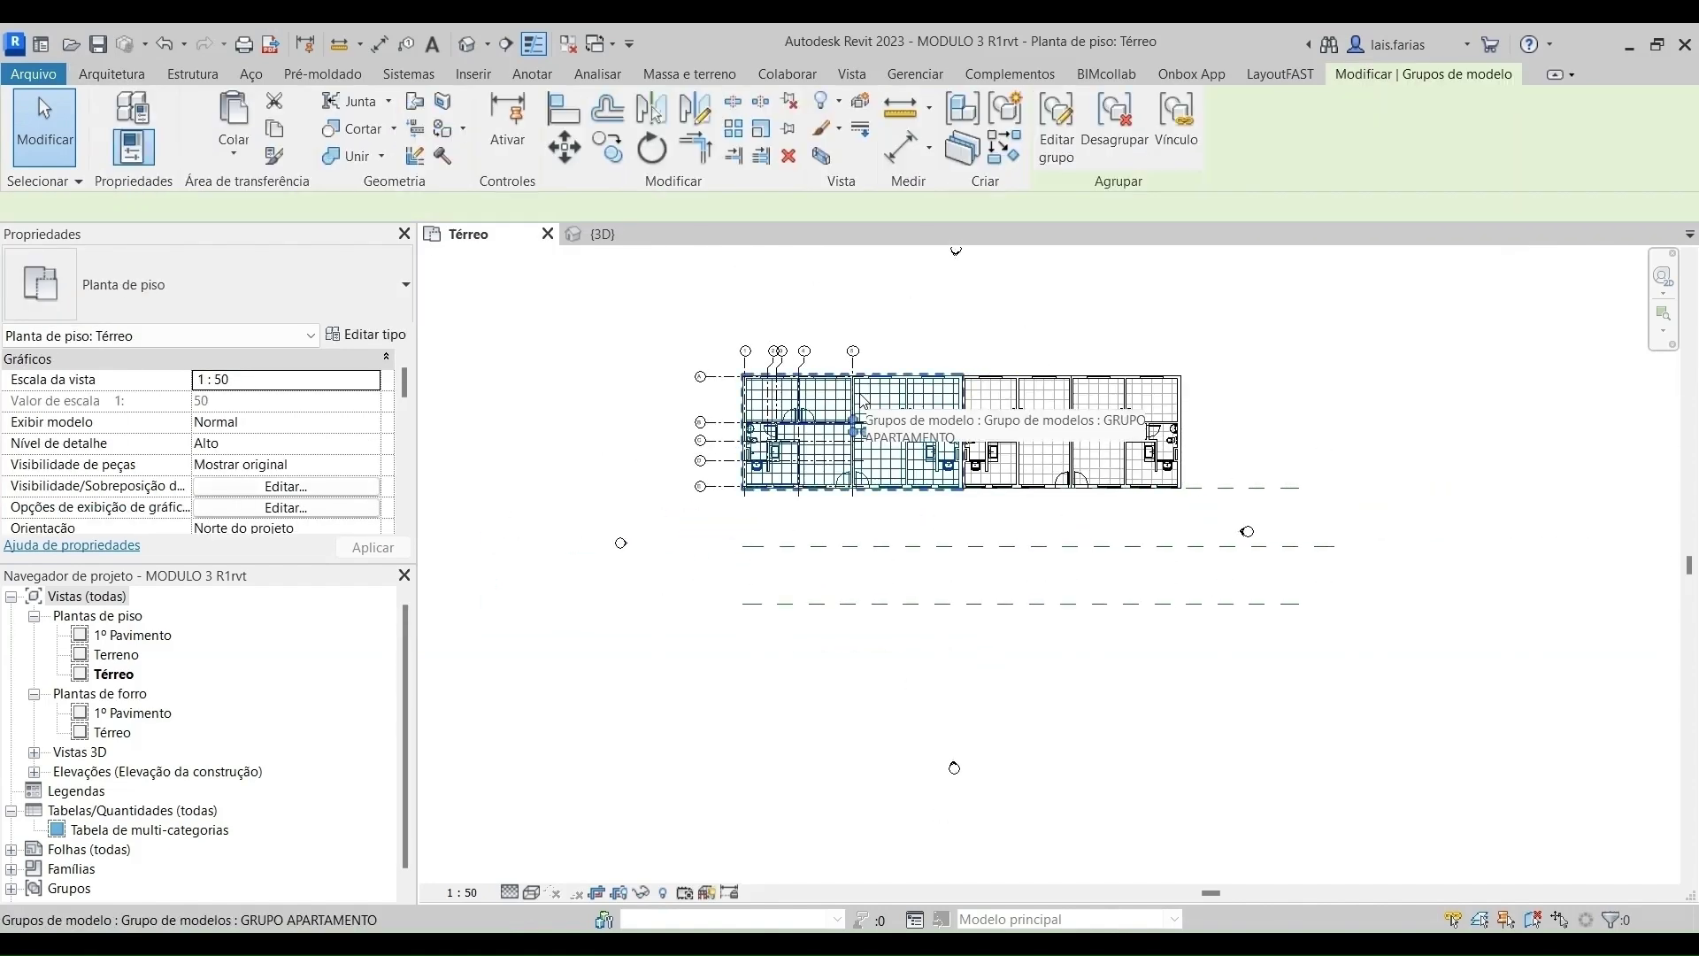
pyautogui.keyDown('ctrl'); pyautogui.click(1142, 373); pyautogui.keyUp('ctrl')
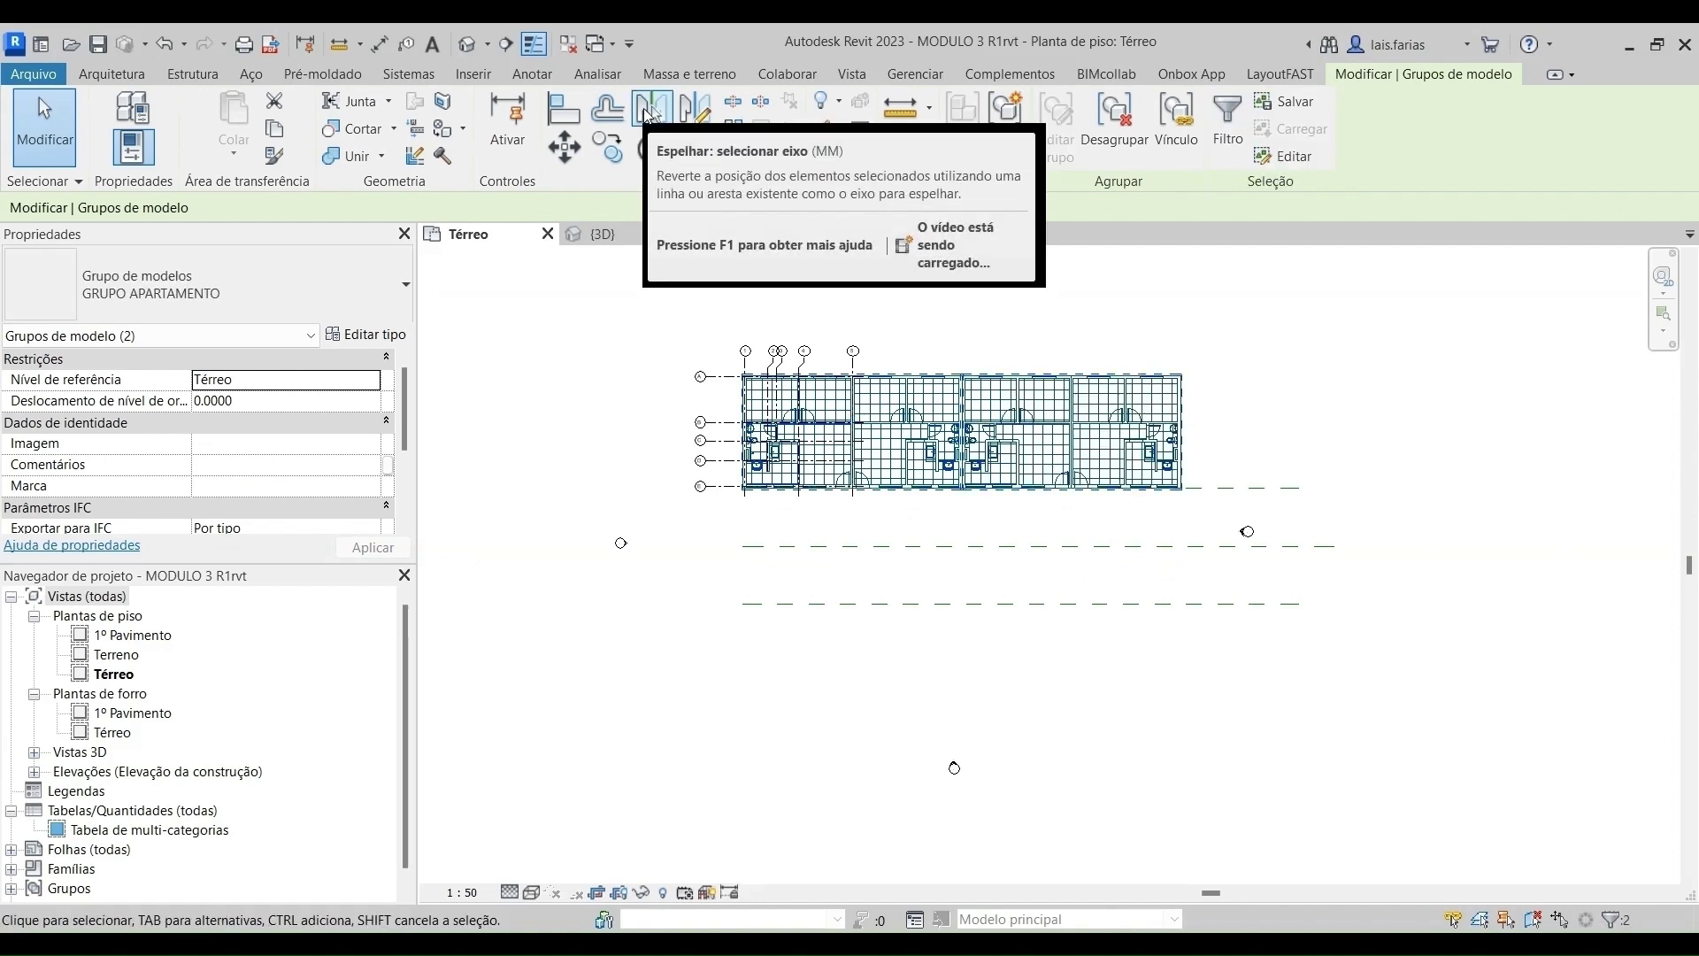
pyautogui.click(649, 111)
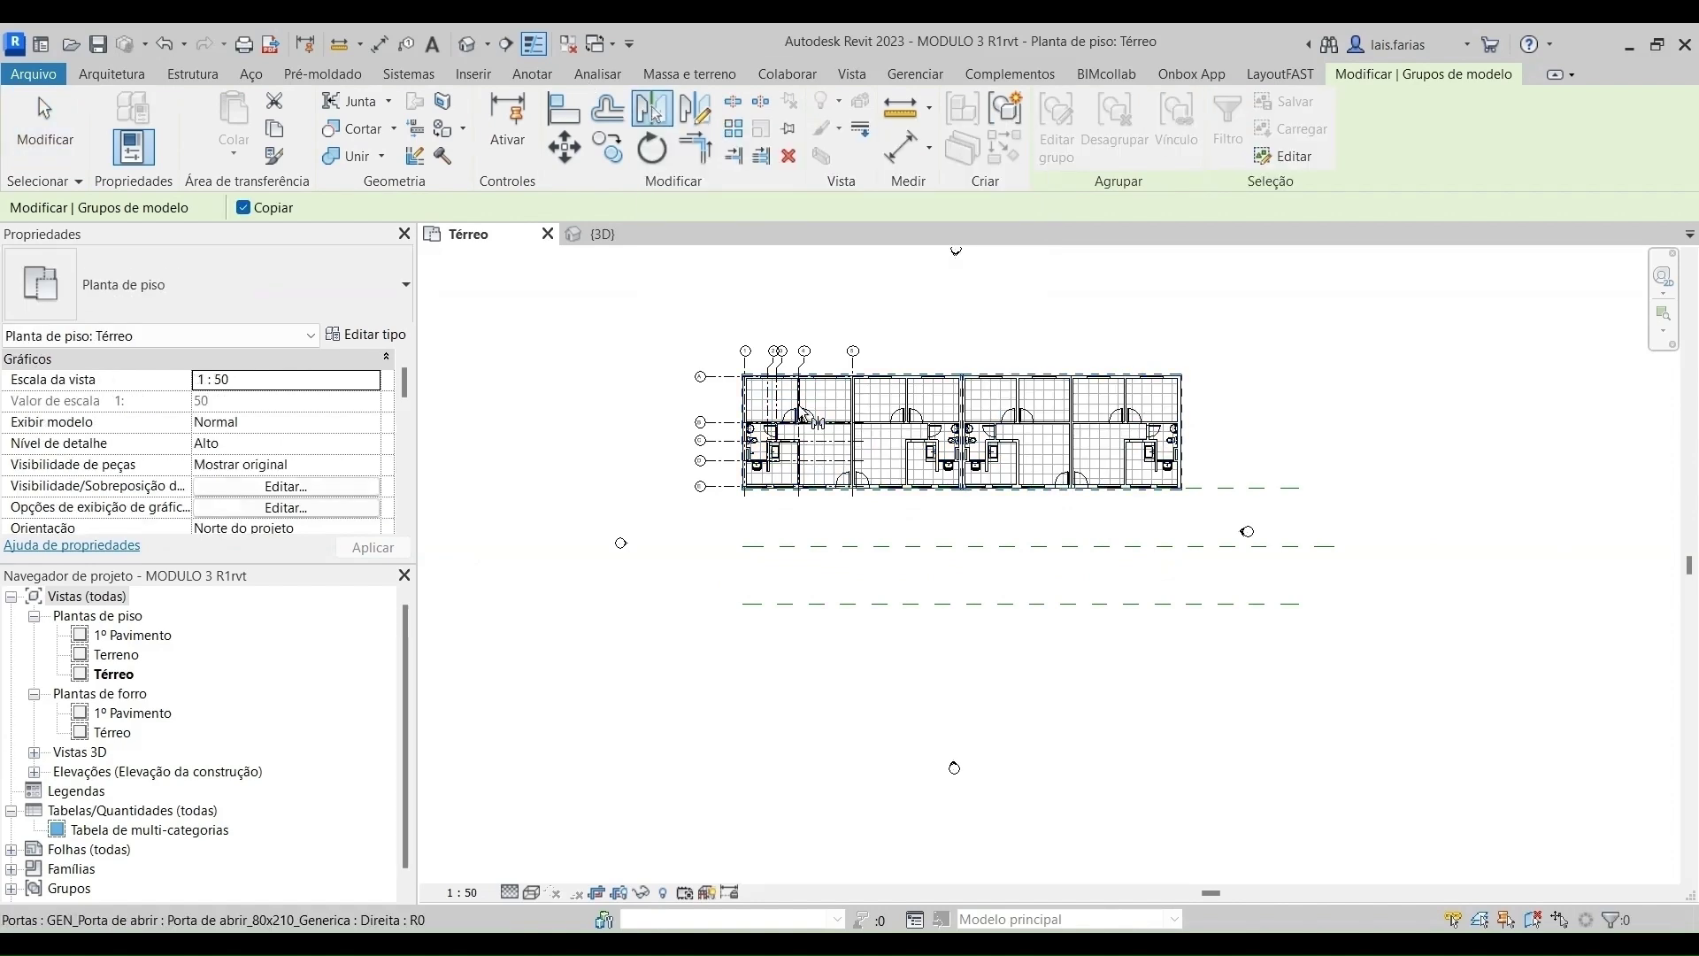
pyautogui.click(907, 549)
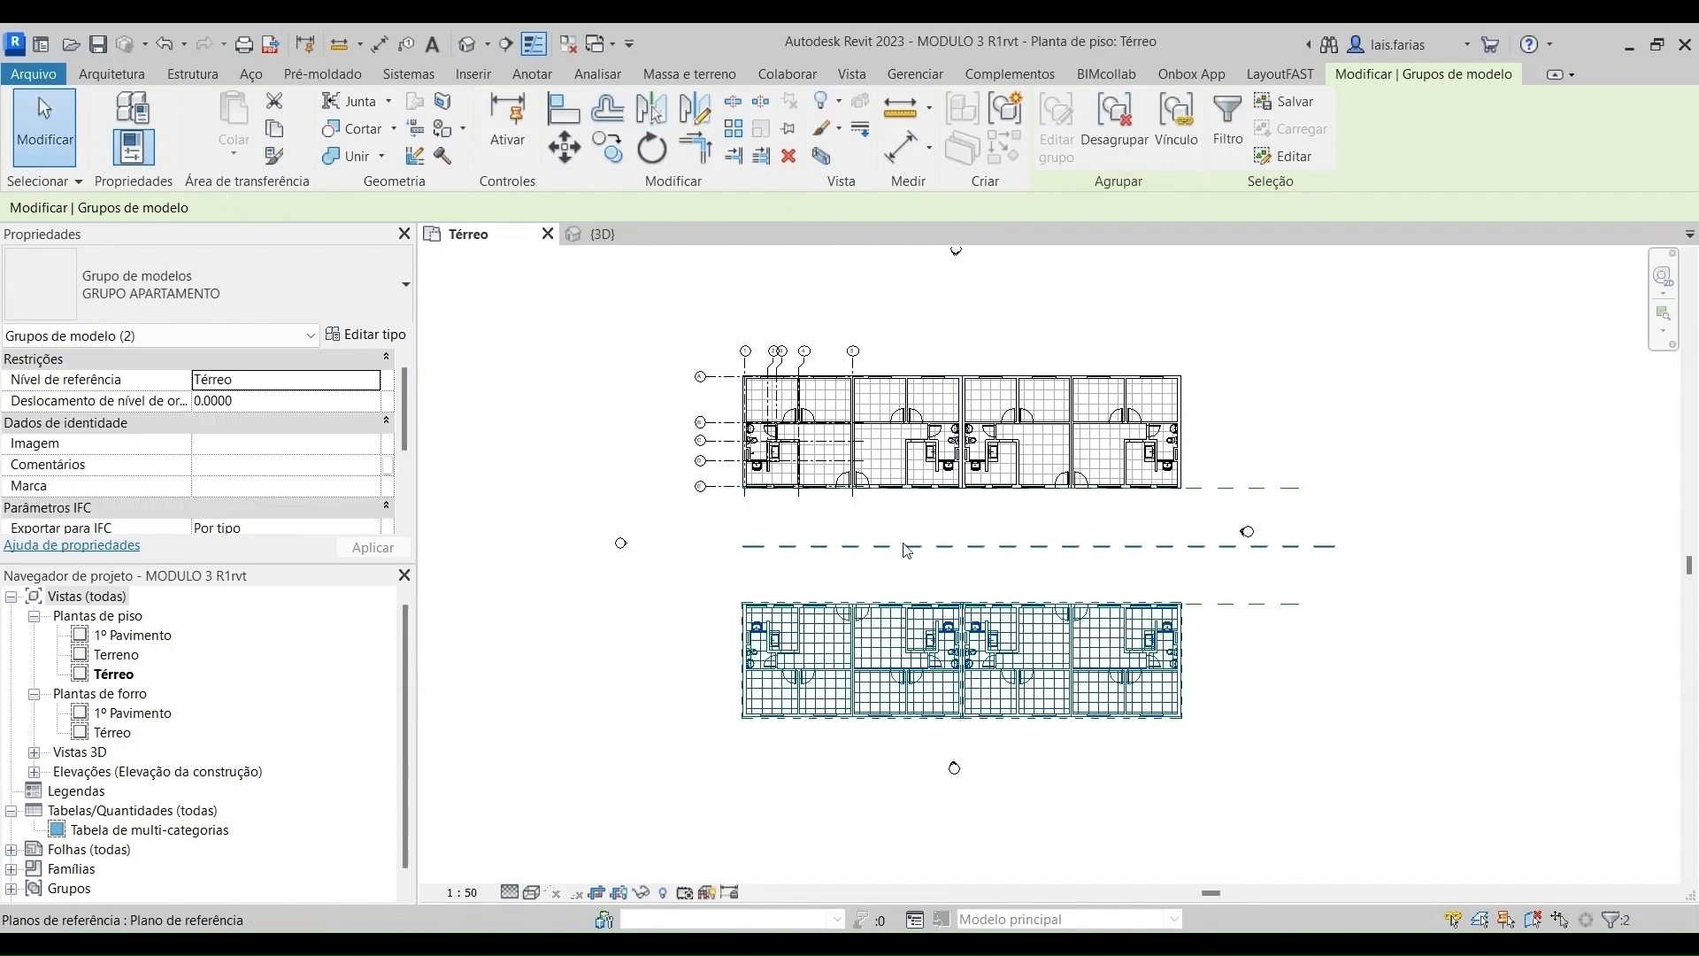
pyautogui.click(1076, 755)
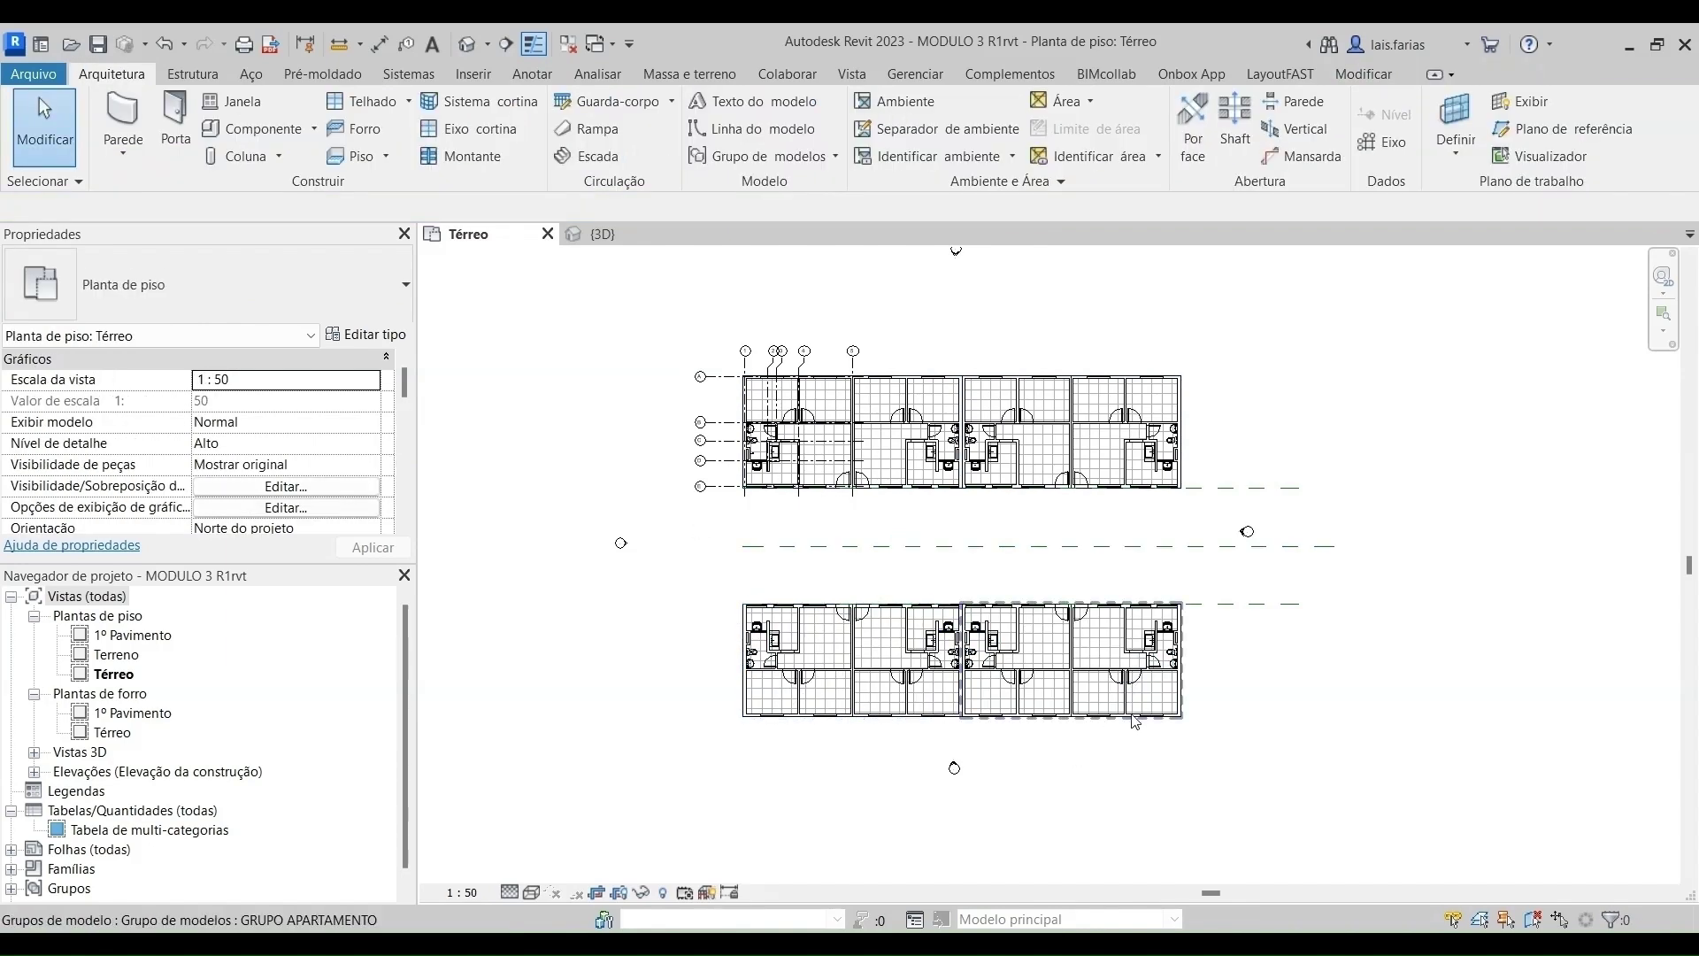
pyautogui.scroll(1, 895, 597)
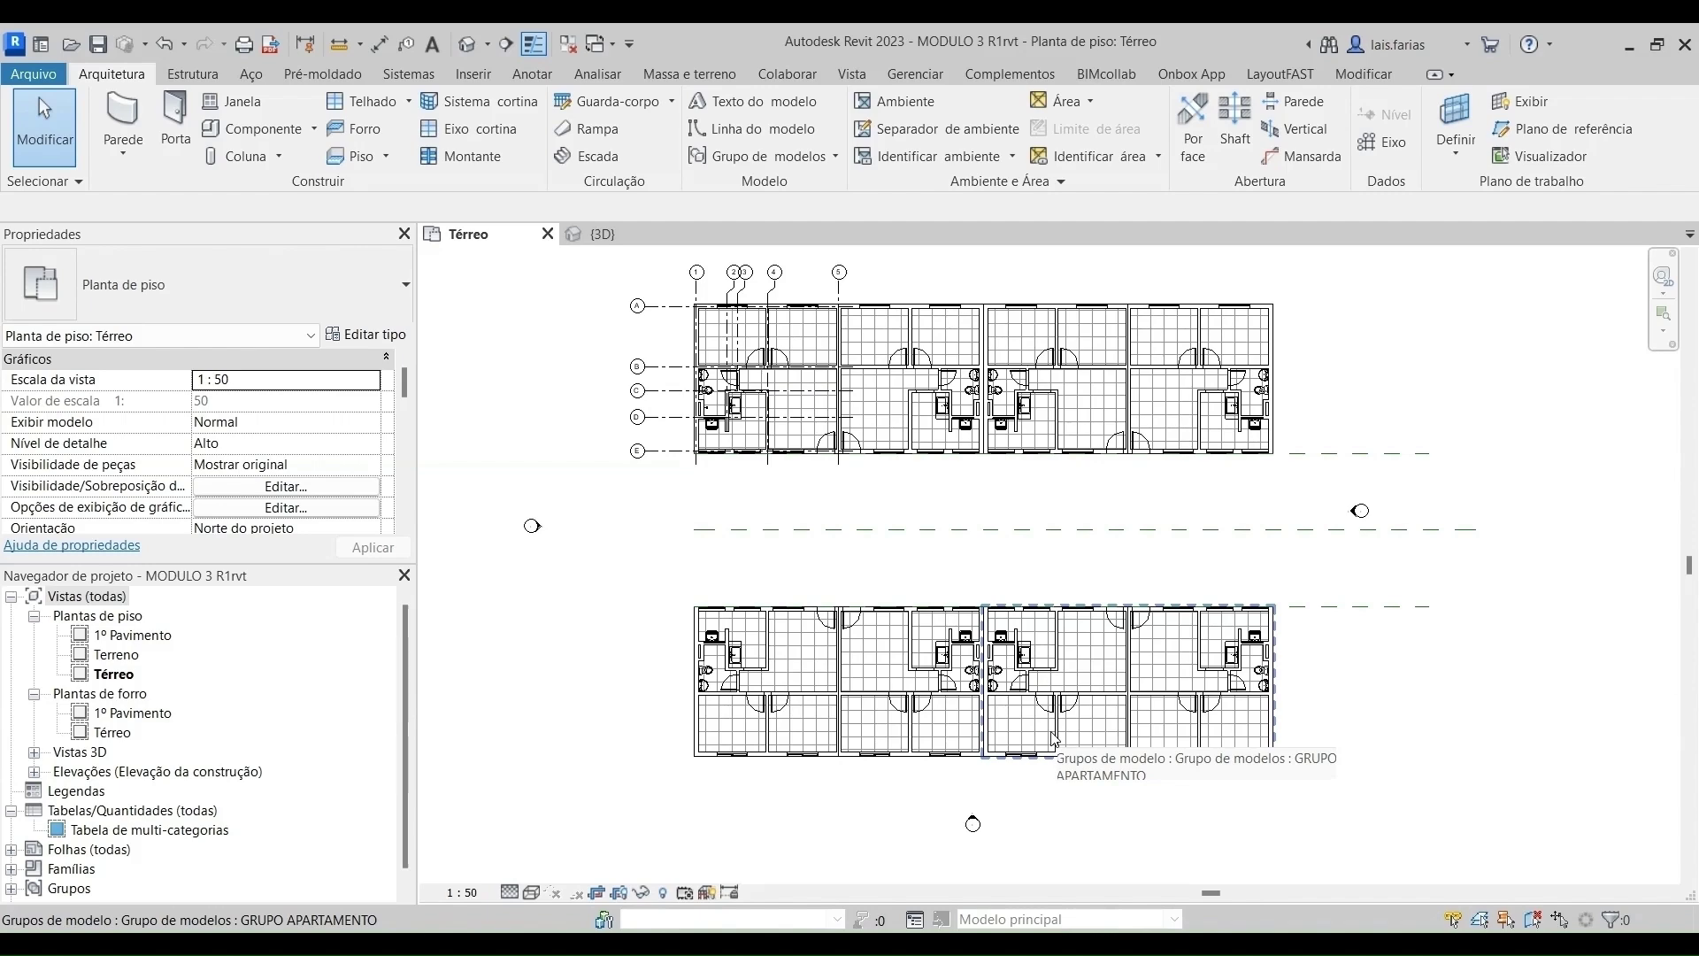
pyautogui.moveTo(1142, 520); pyautogui.dragTo(1107, 554, button='middle')
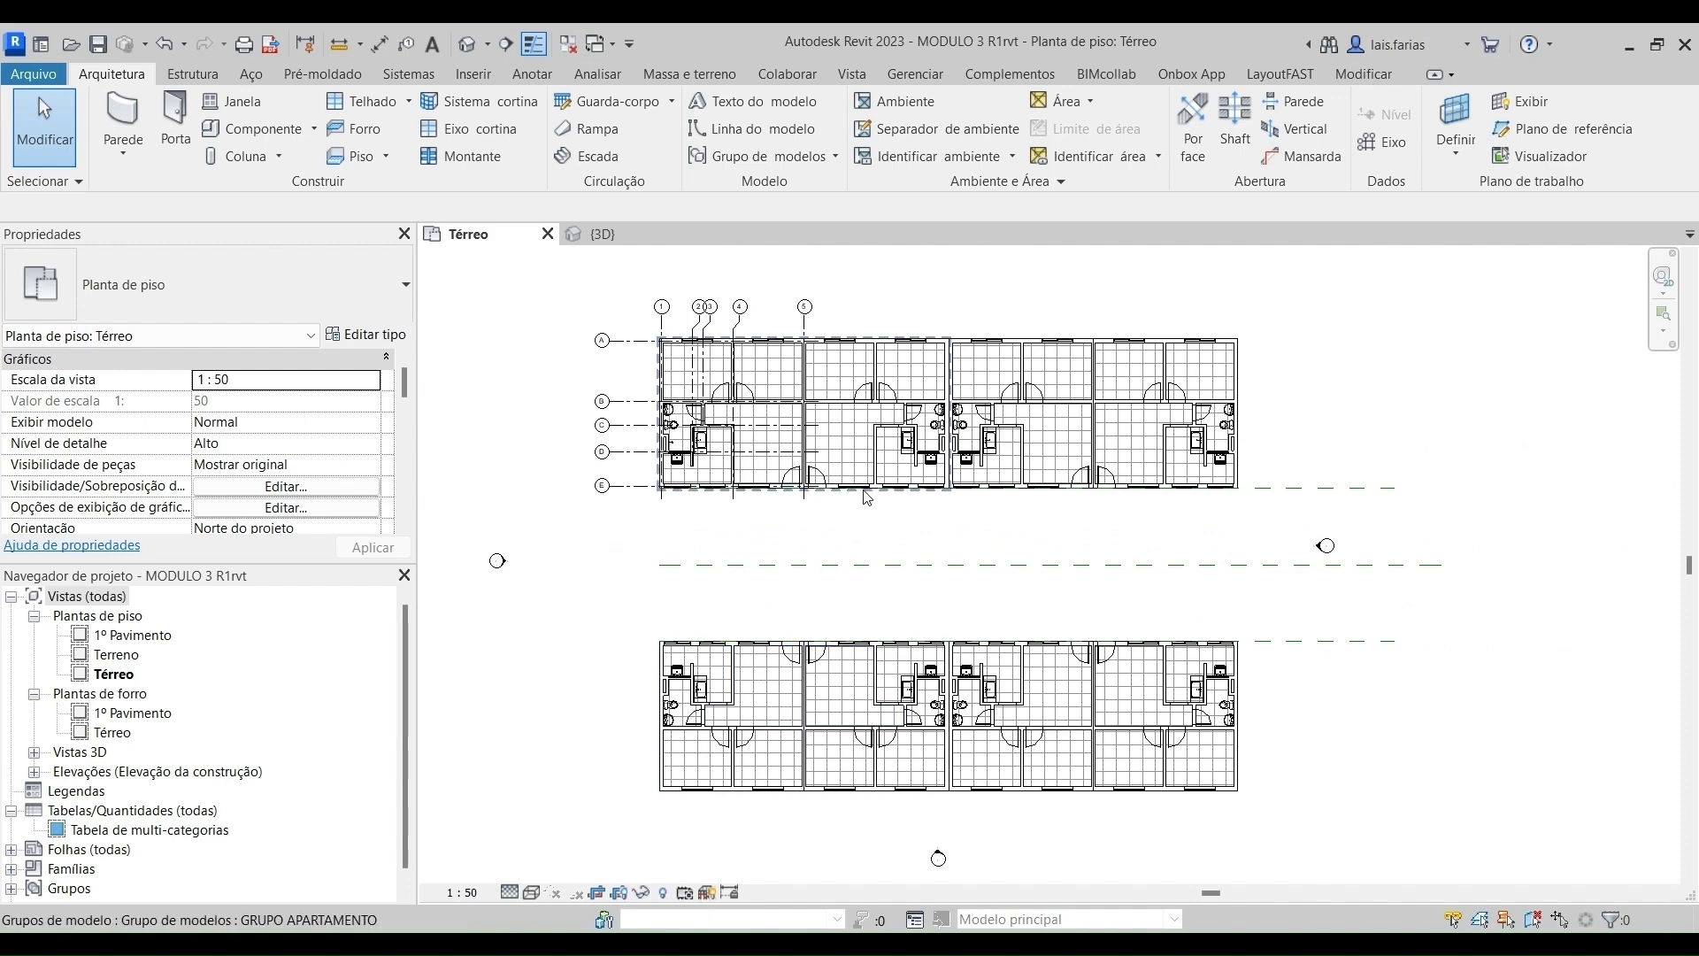
pyautogui.scroll(1, 866, 496)
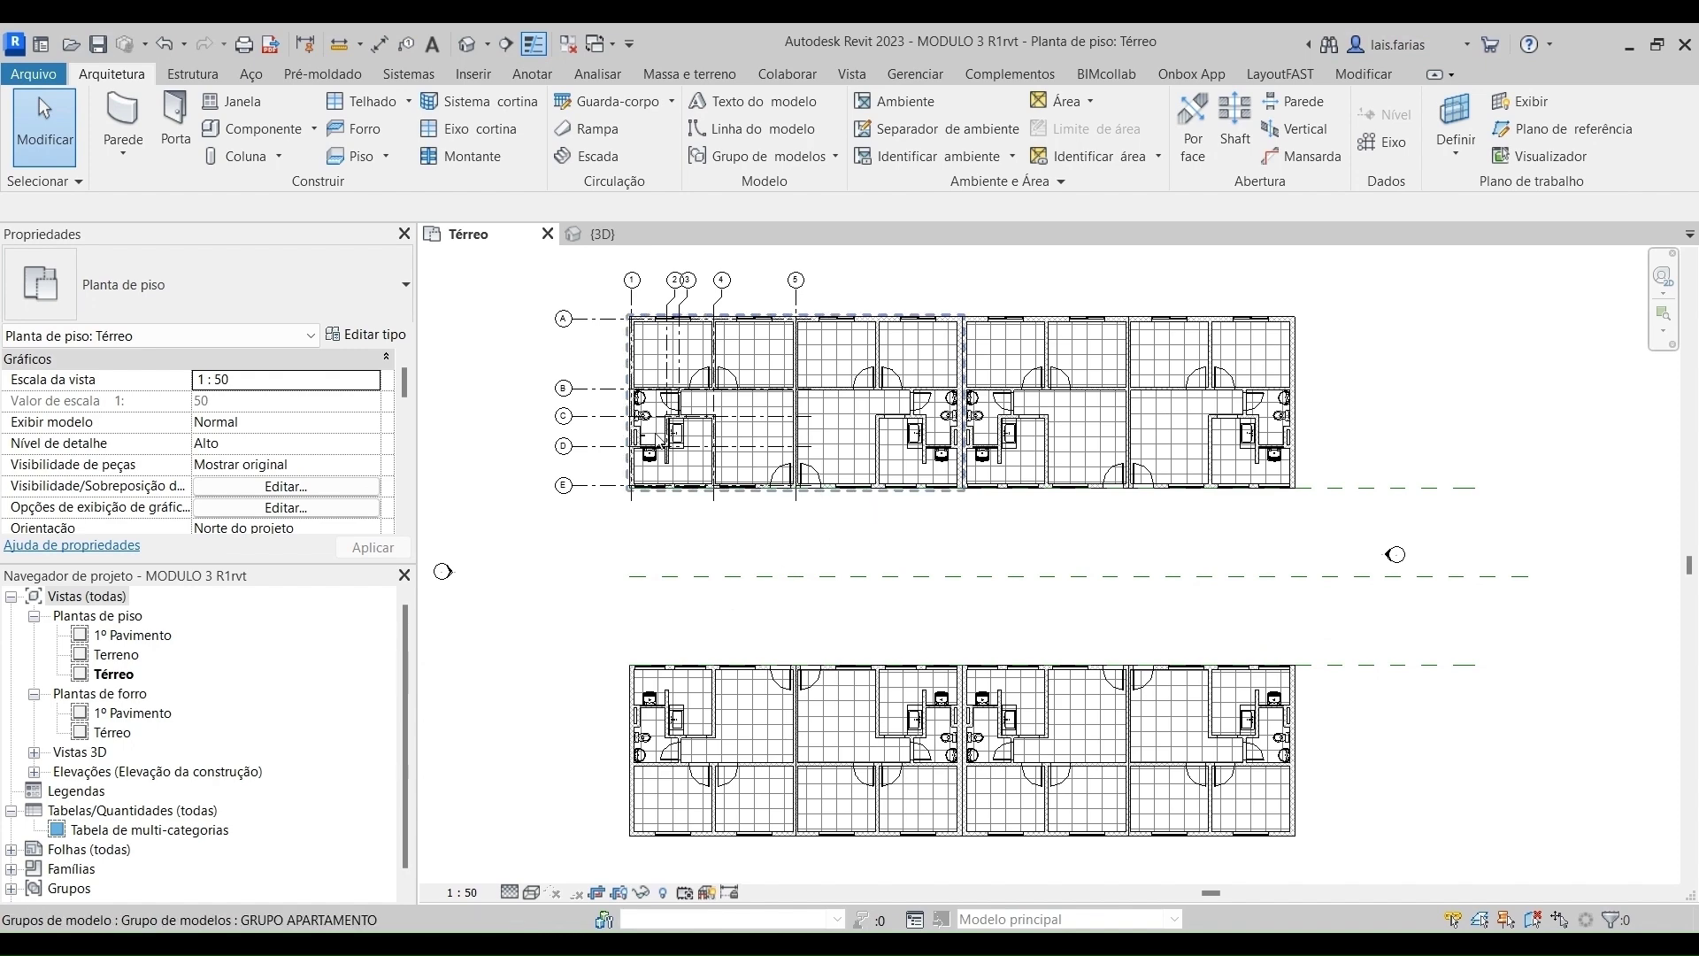
pyautogui.scroll(5, 766, 526)
pyautogui.scroll(-2, 799, 442)
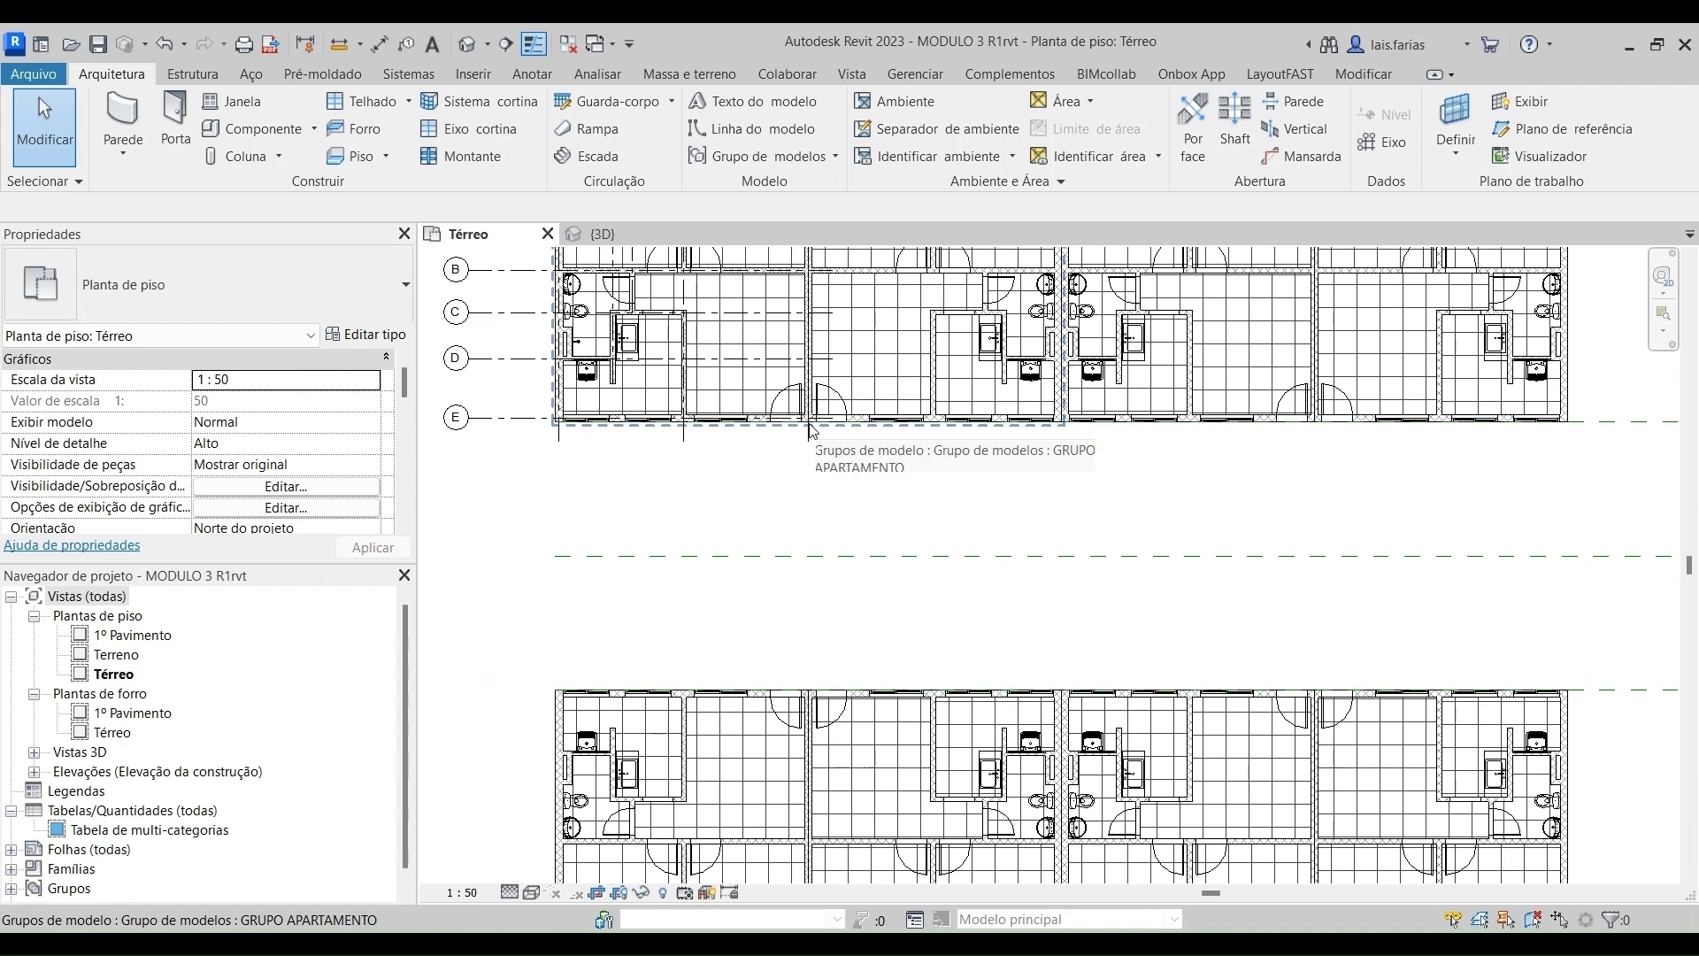
pyautogui.scroll(-2, 813, 431)
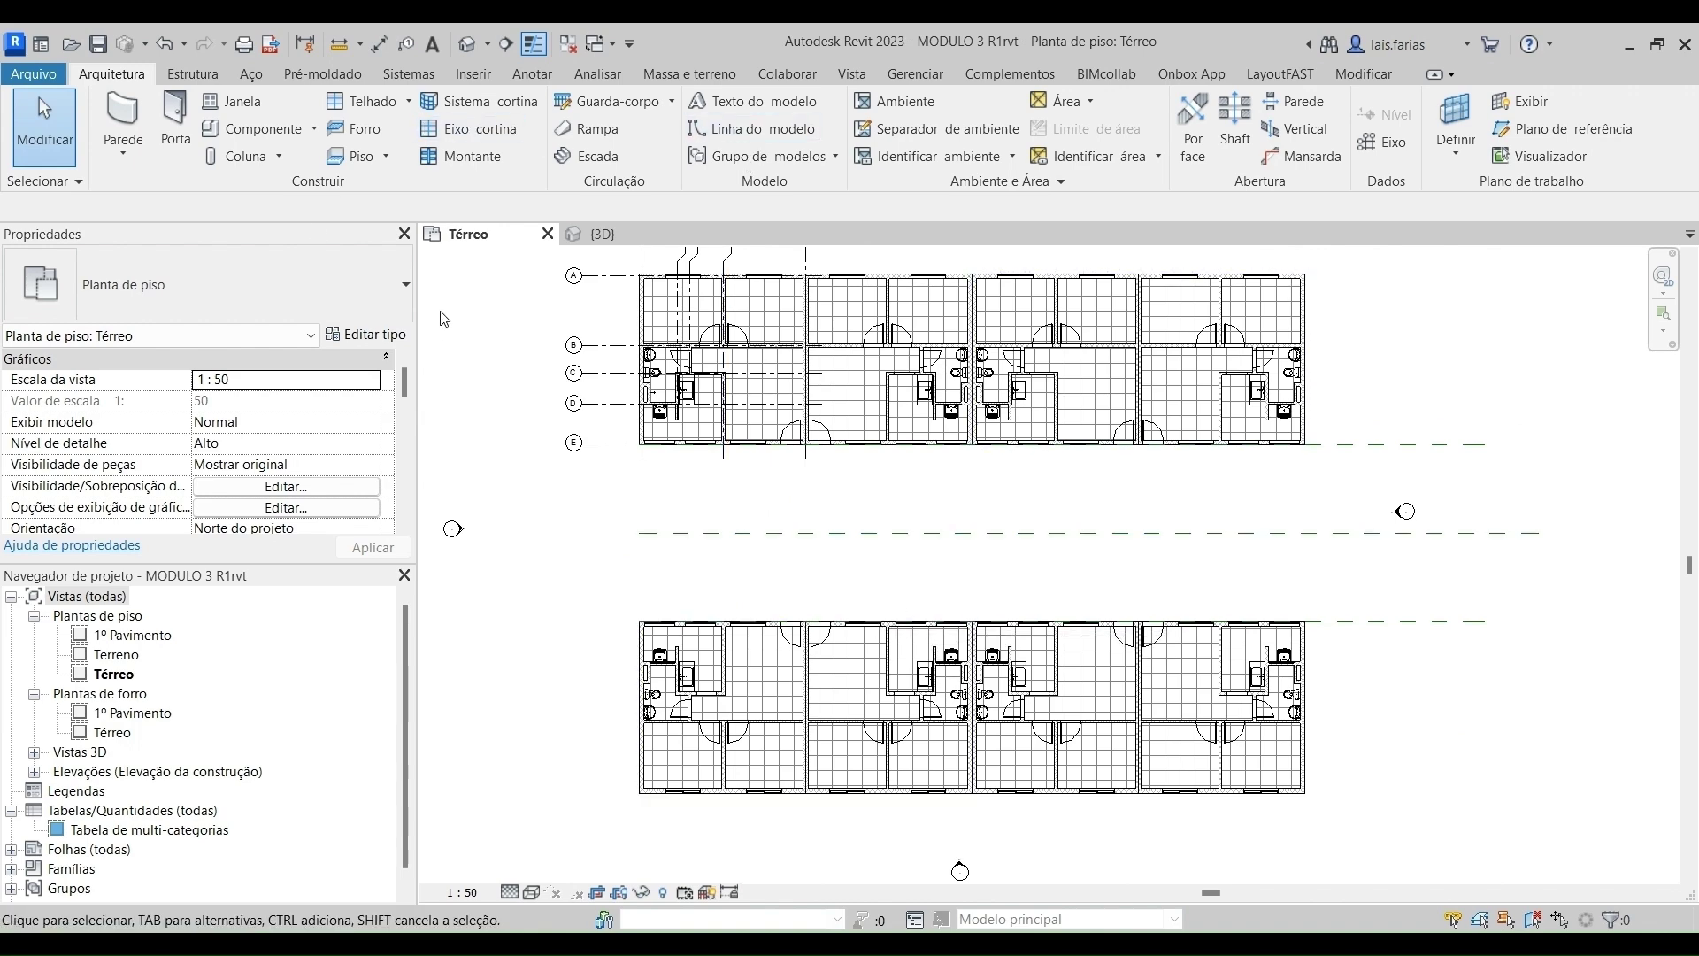
# Draw a vertical reference plane along axis 5, from the lower block's facade to above the upper block, and check its placement.
pyautogui.click(1548, 131)
pyautogui.scroll(6, 853, 437)
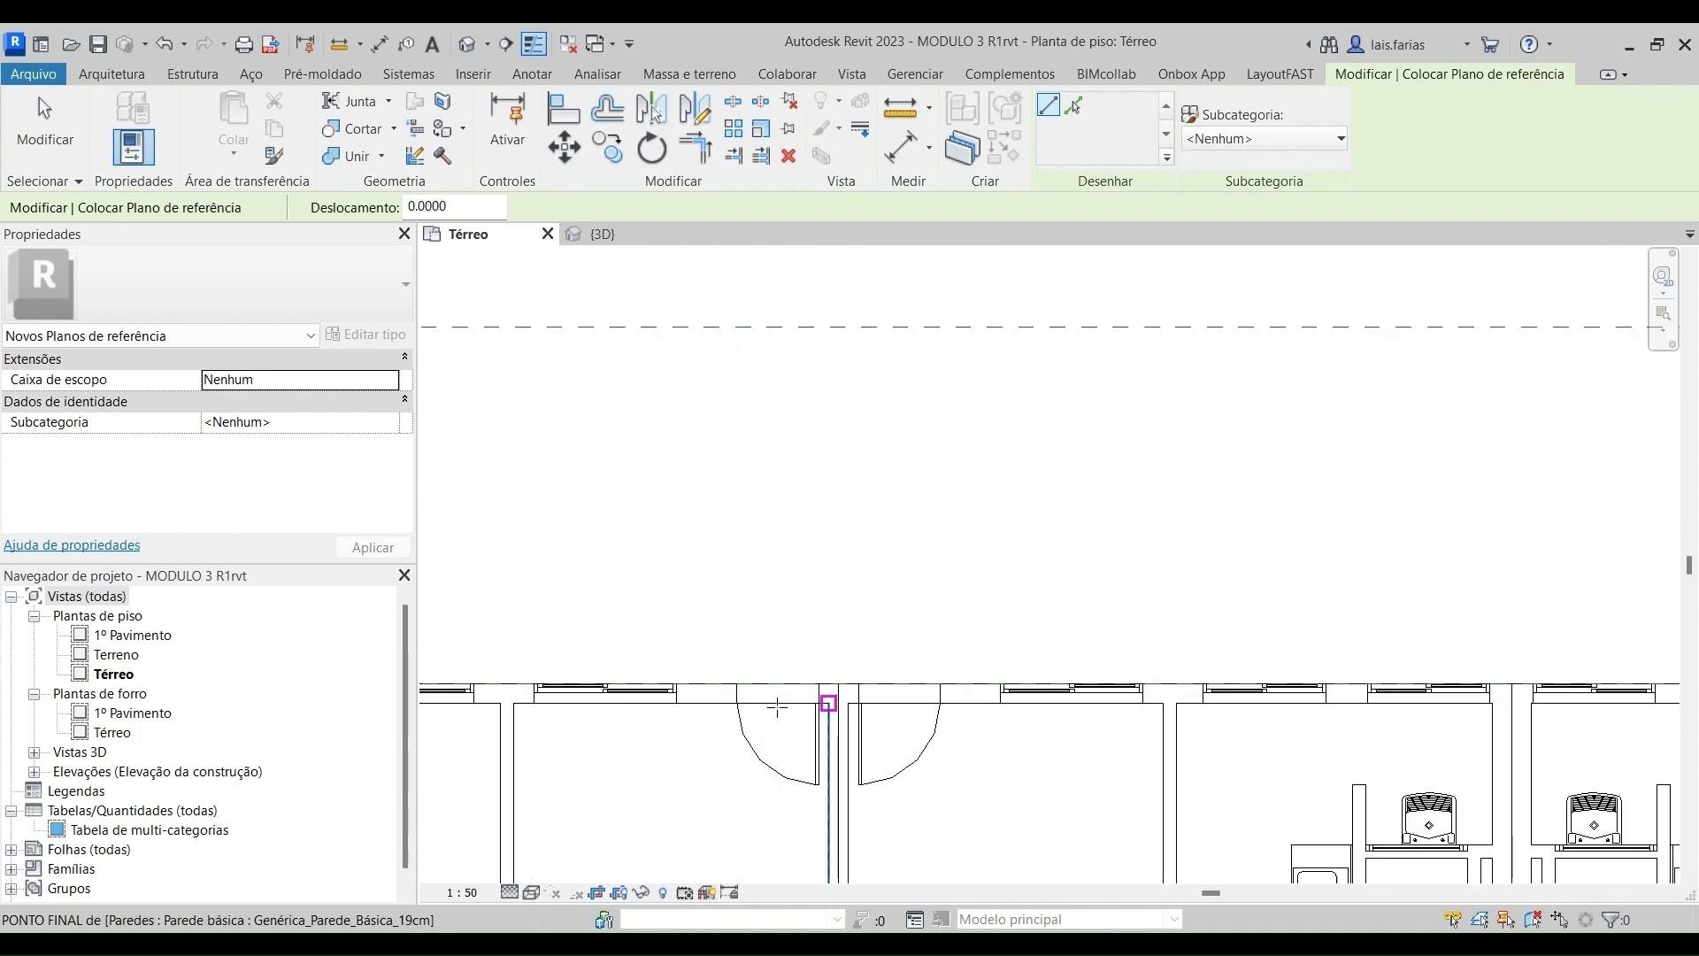
pyautogui.scroll(2, 837, 679)
pyautogui.click(840, 679)
pyautogui.scroll(-7, 841, 677)
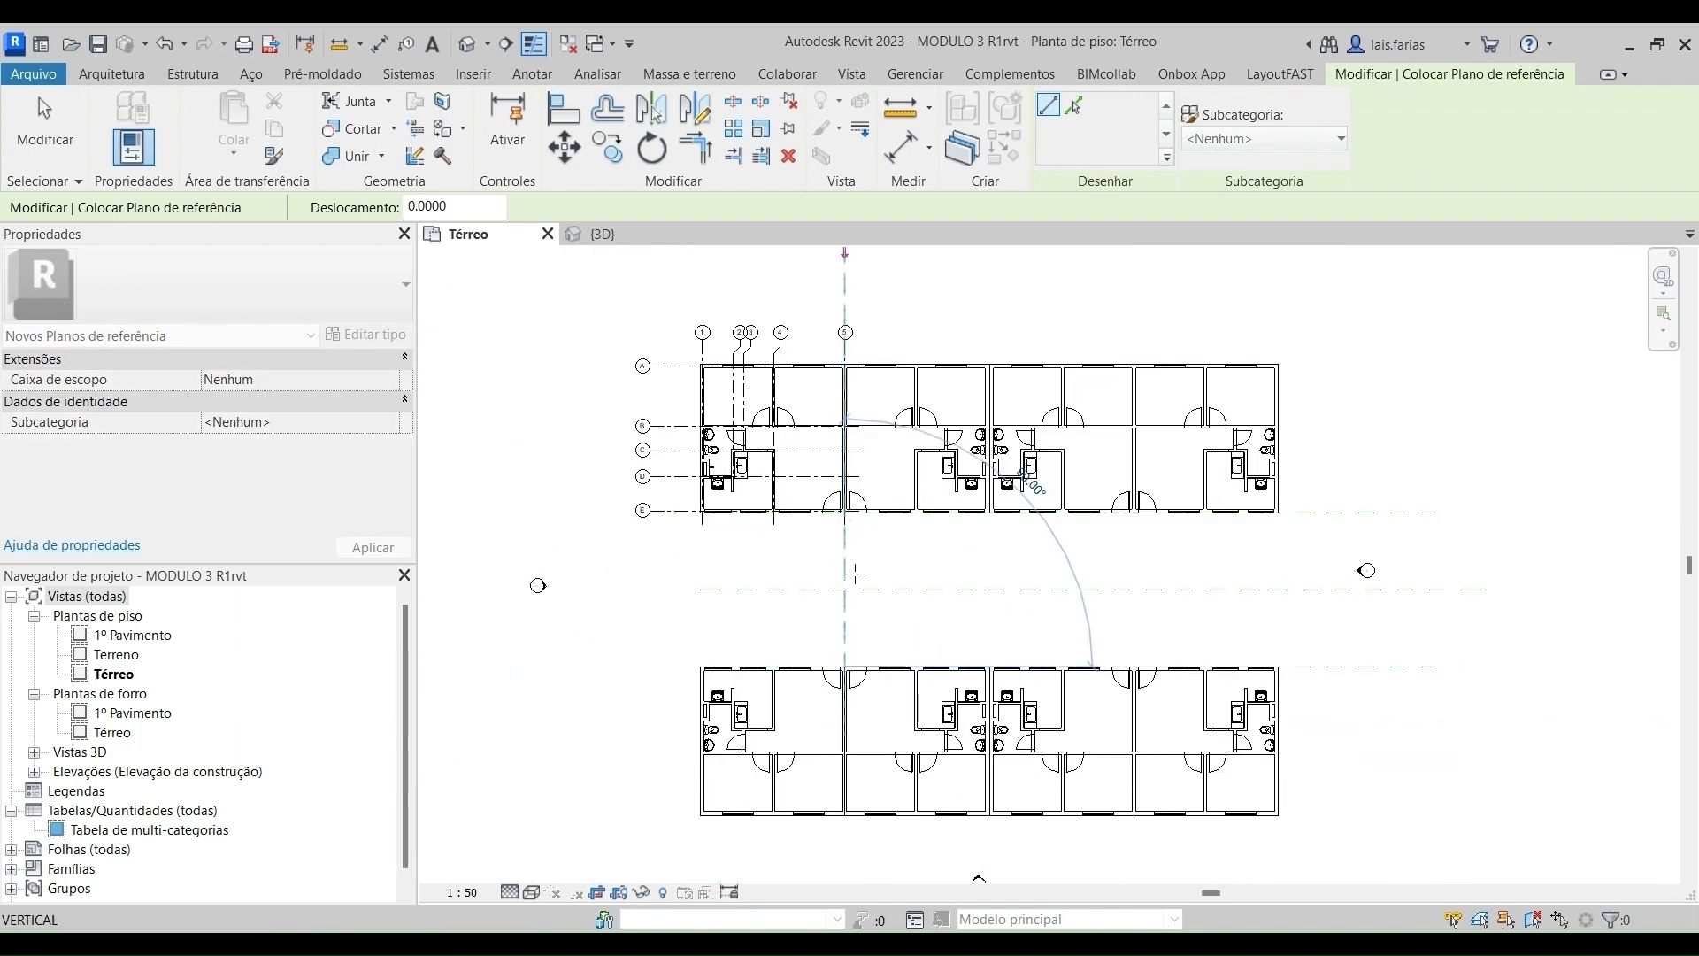
pyautogui.click(843, 262)
pyautogui.scroll(2, 844, 262)
pyautogui.press('Escape')
pyautogui.press('Escape')
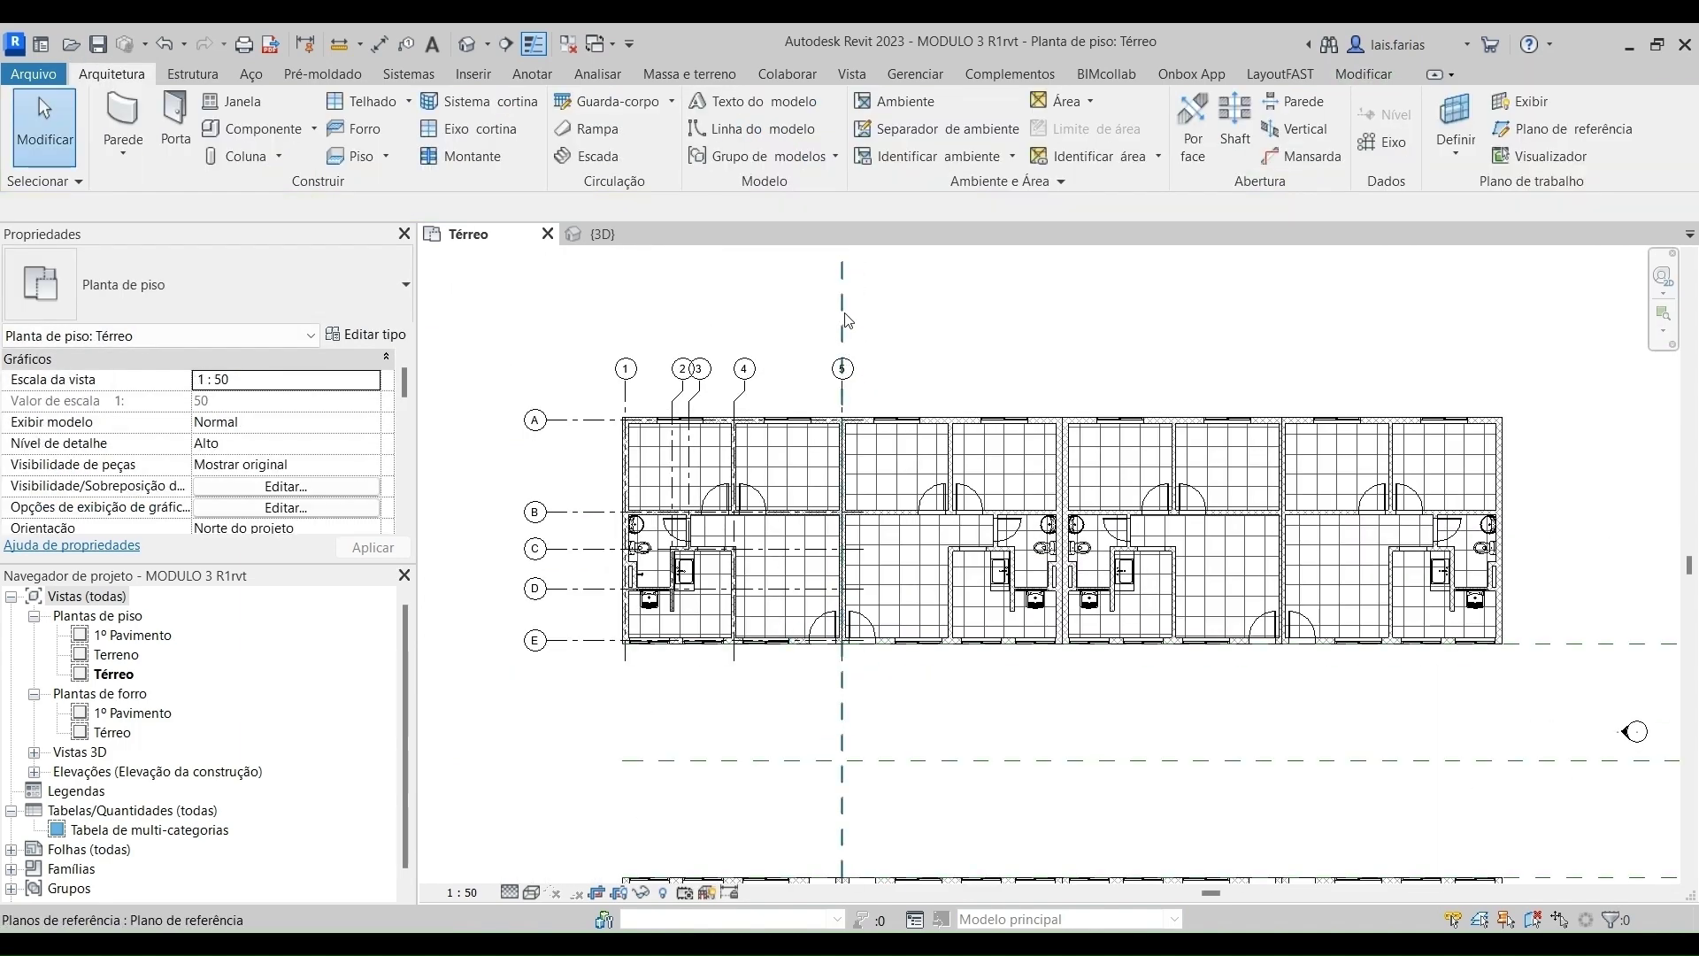
pyautogui.click(841, 553)
pyautogui.scroll(-2, 841, 553)
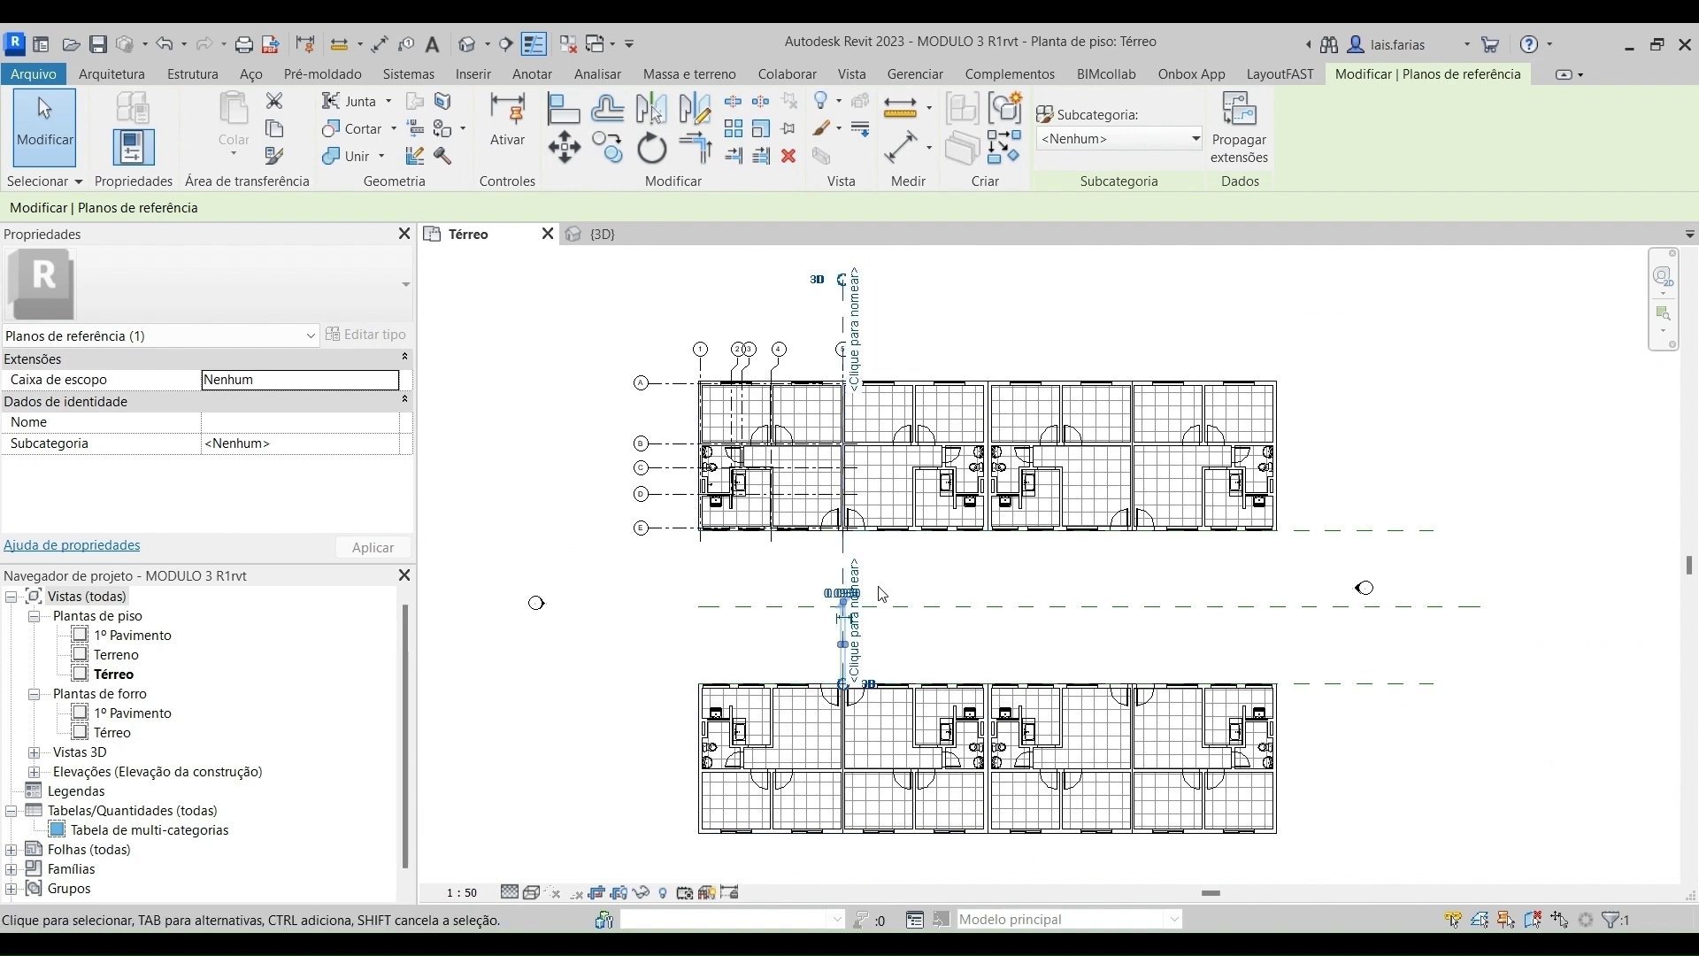
pyautogui.scroll(2, 819, 616)
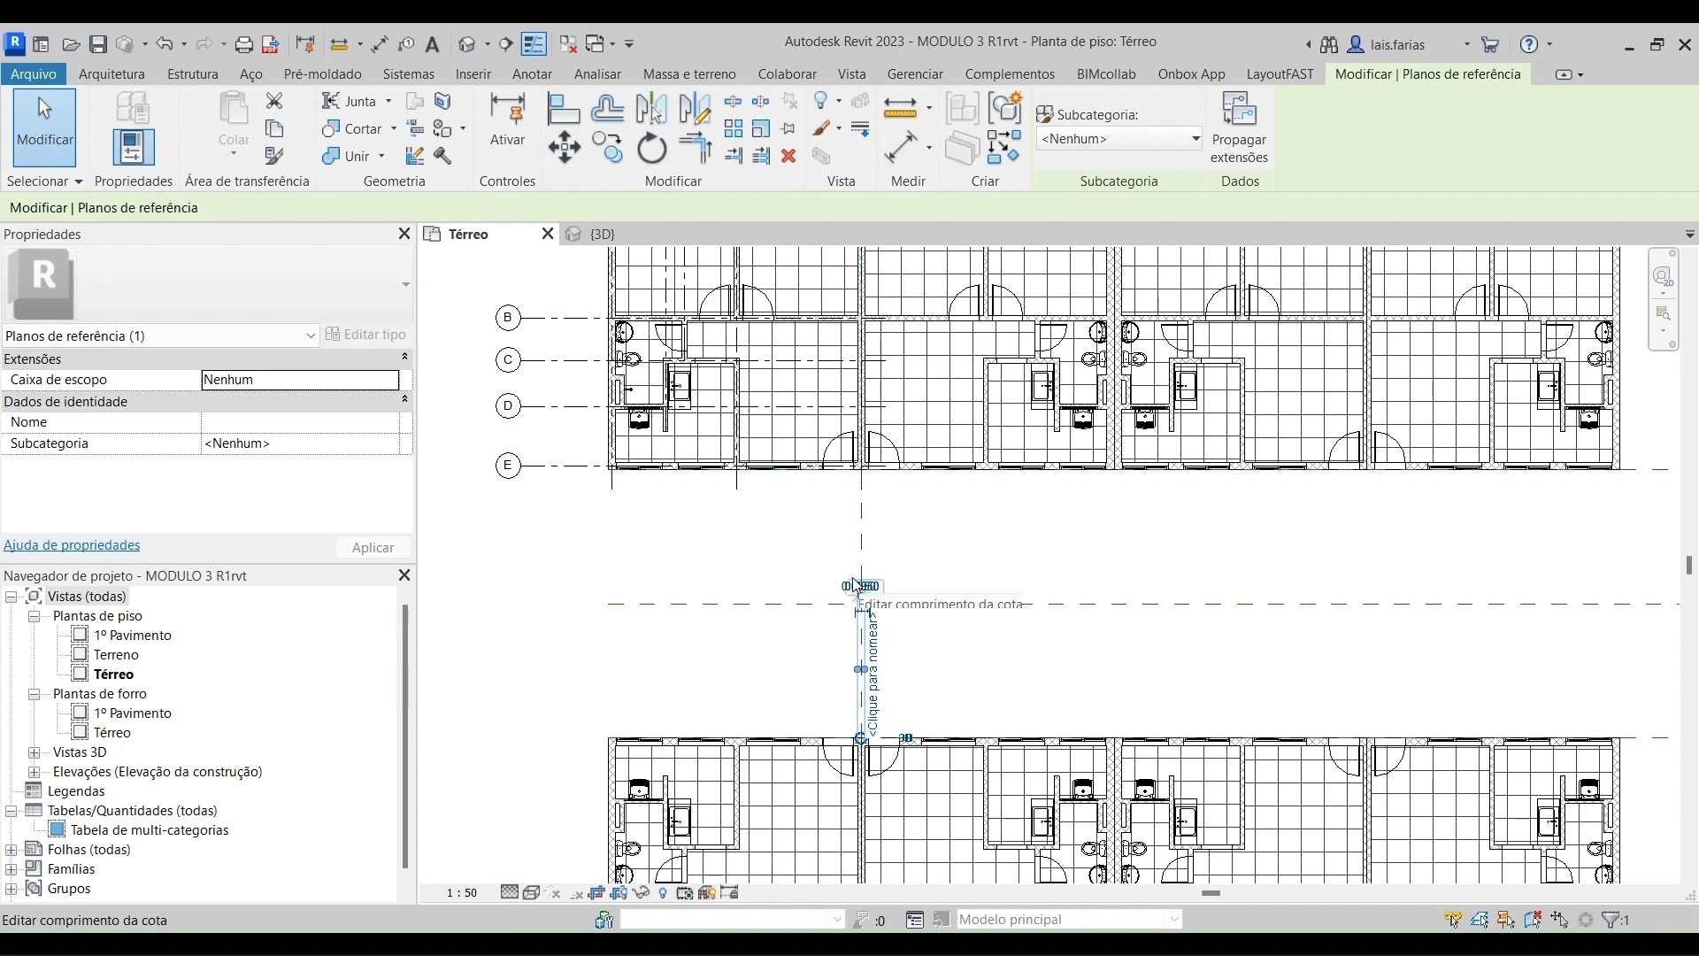
pyautogui.click(903, 687)
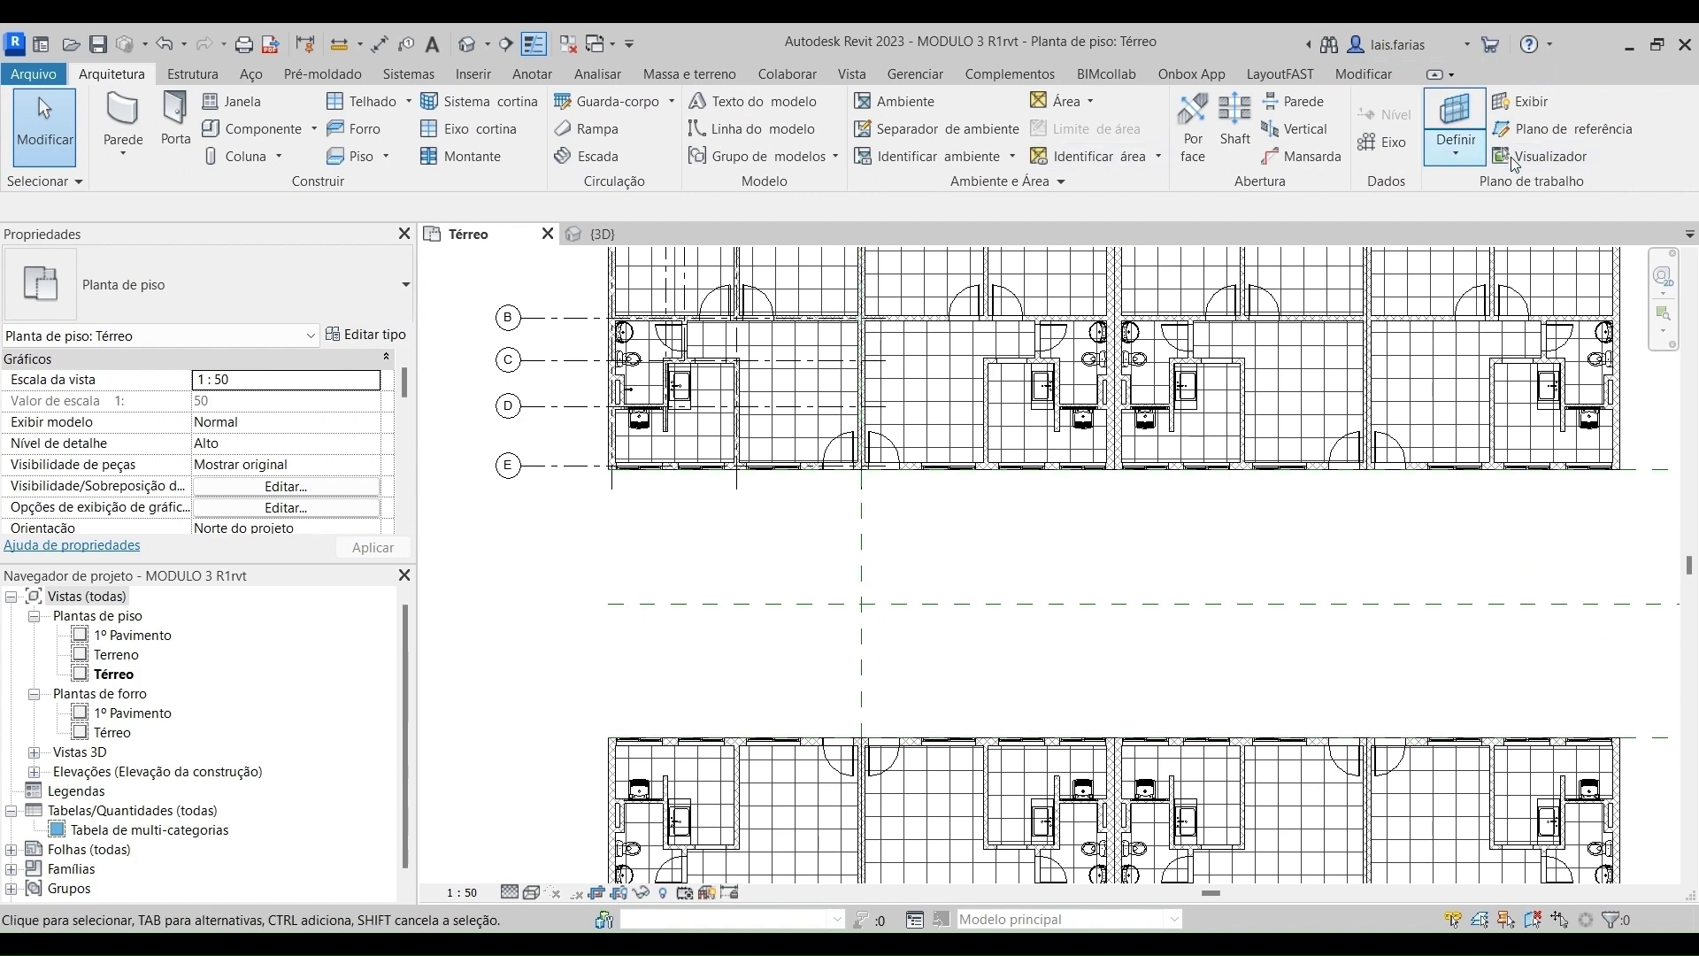
# Draw a vertical reference plane on each side of the axis 5 plane, about 1.2 m from the party wall's face, and check the spacing.
pyautogui.click(1573, 132)
pyautogui.scroll(3, 803, 745)
pyautogui.click(804, 747)
pyautogui.scroll(-4, 807, 775)
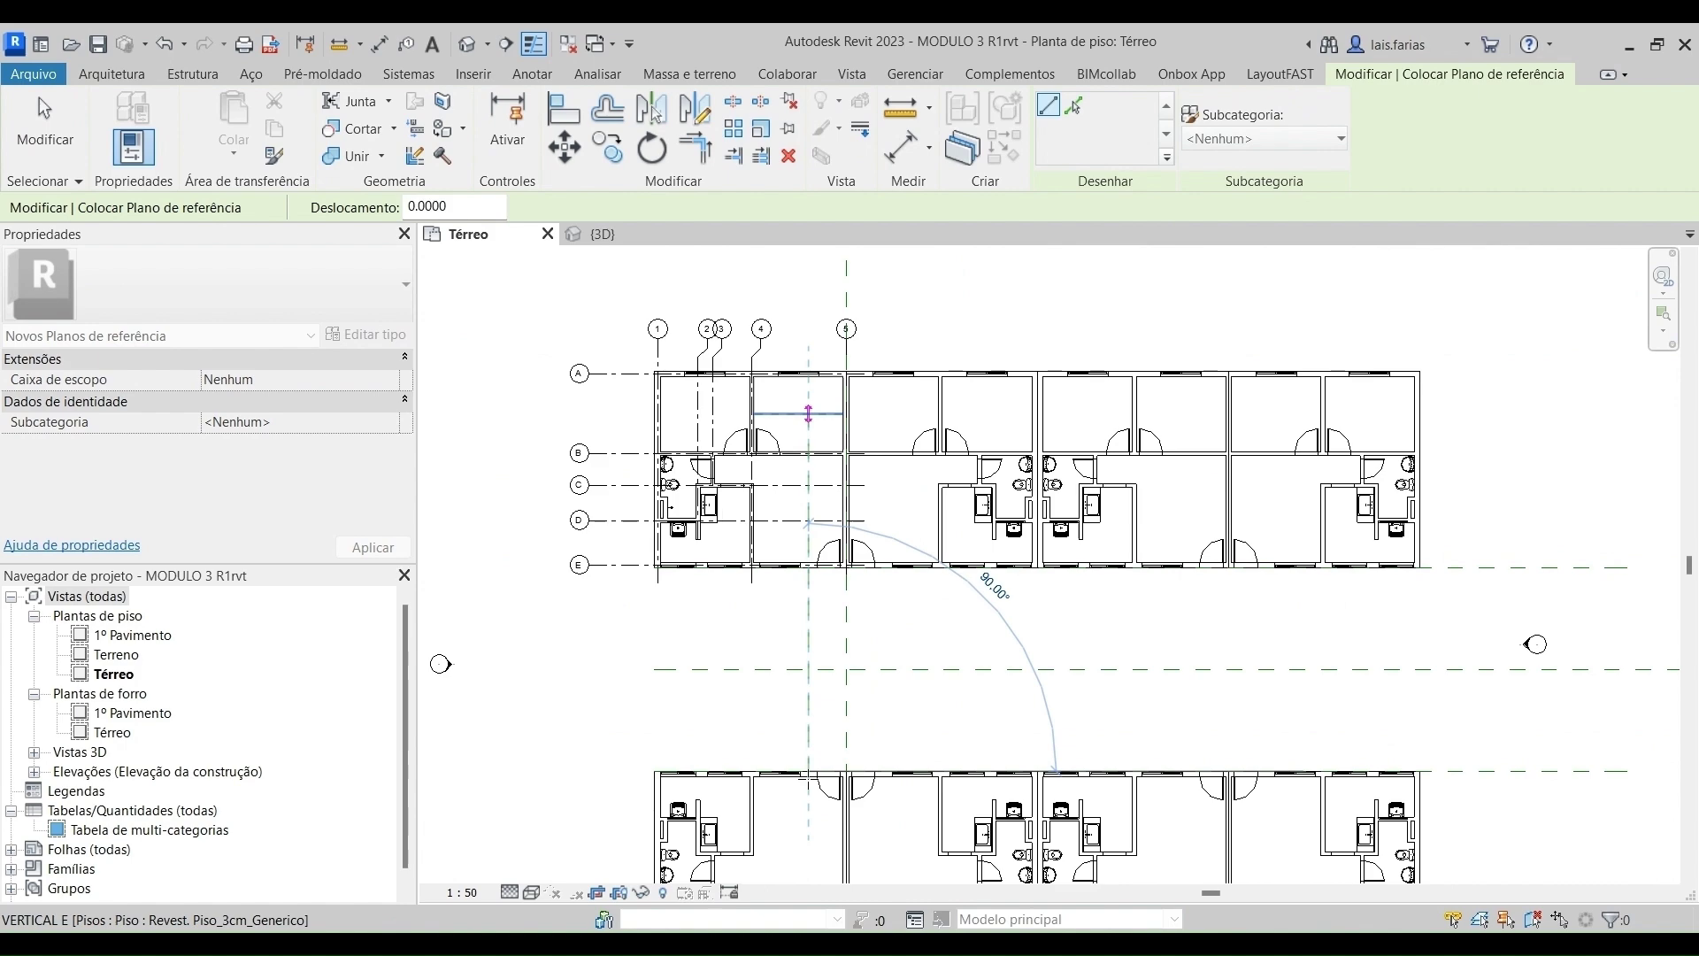
pyautogui.scroll(5, 881, 796)
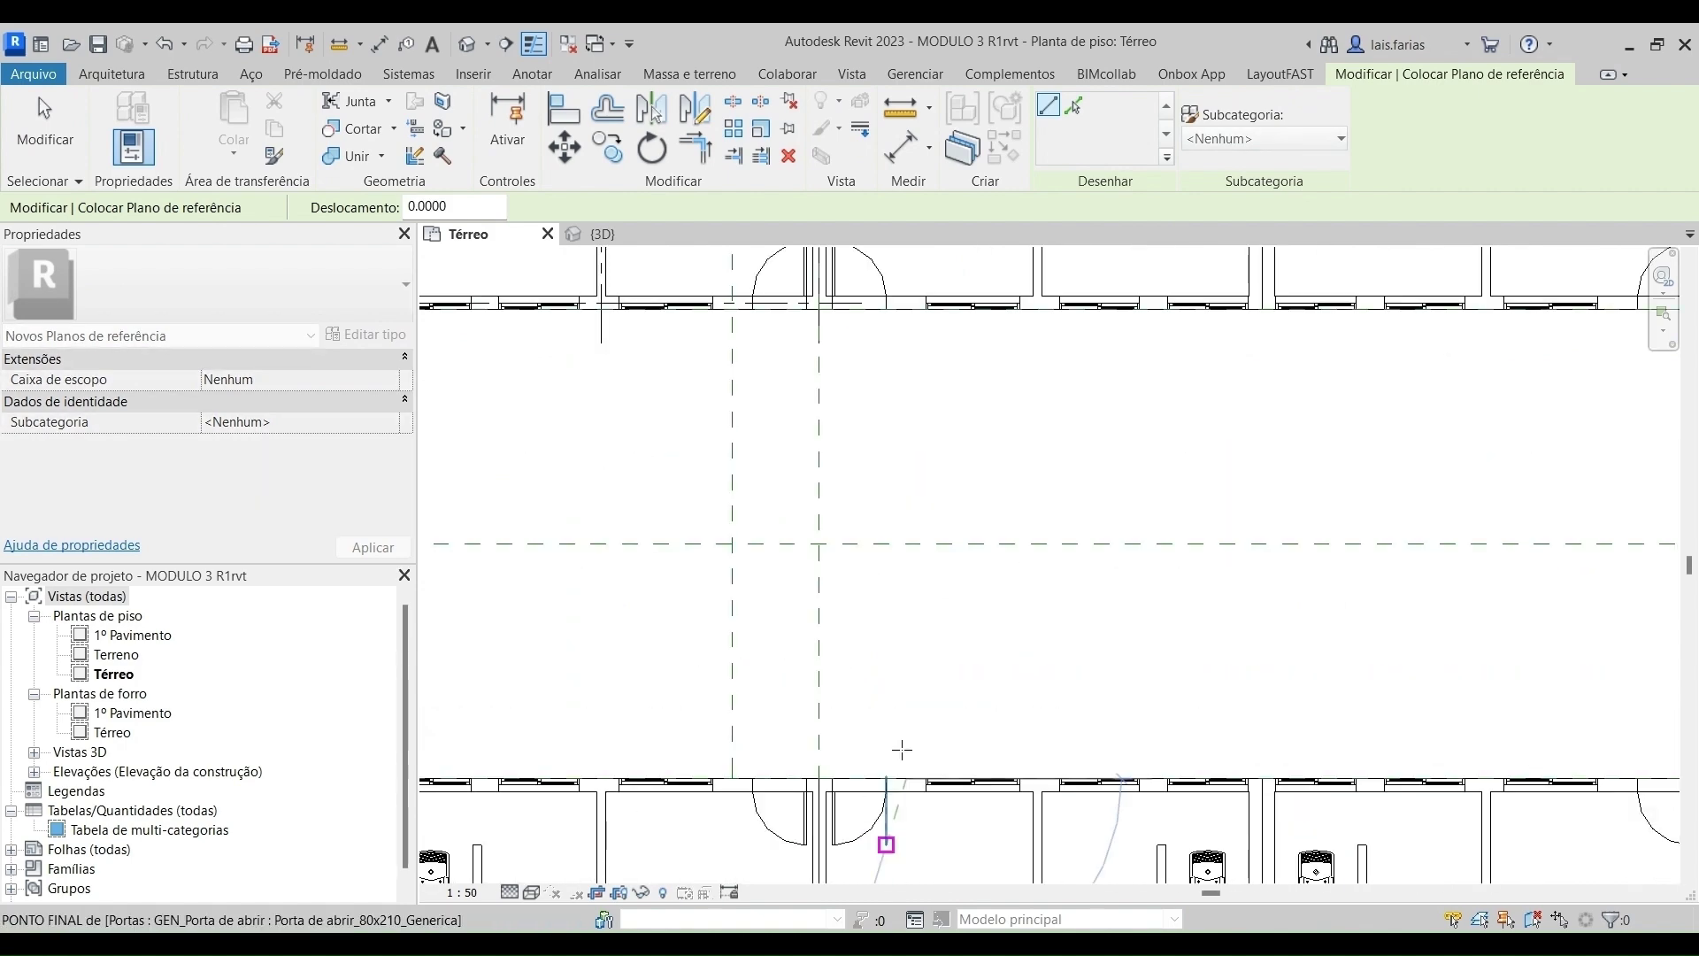
pyautogui.scroll(-2, 902, 750)
pyautogui.scroll(-2, 850, 655)
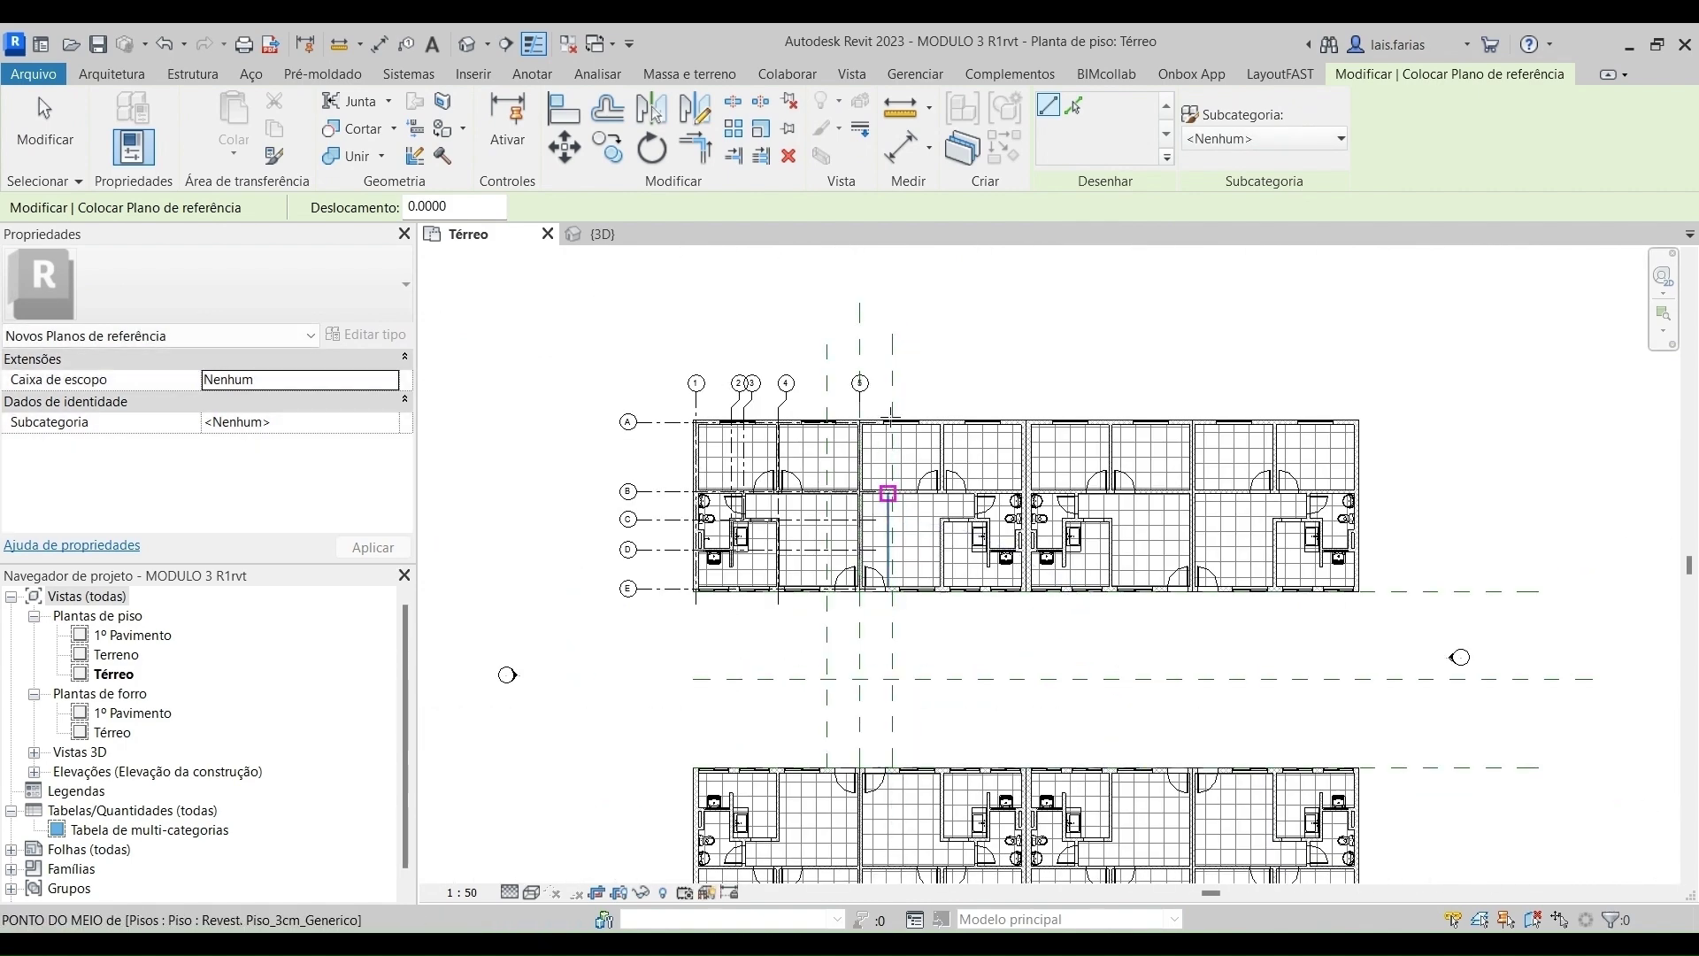
pyautogui.press('Escape')
pyautogui.press('Escape')
pyautogui.scroll(2, 849, 721)
pyautogui.scroll(3, 879, 596)
pyautogui.scroll(-3, 858, 460)
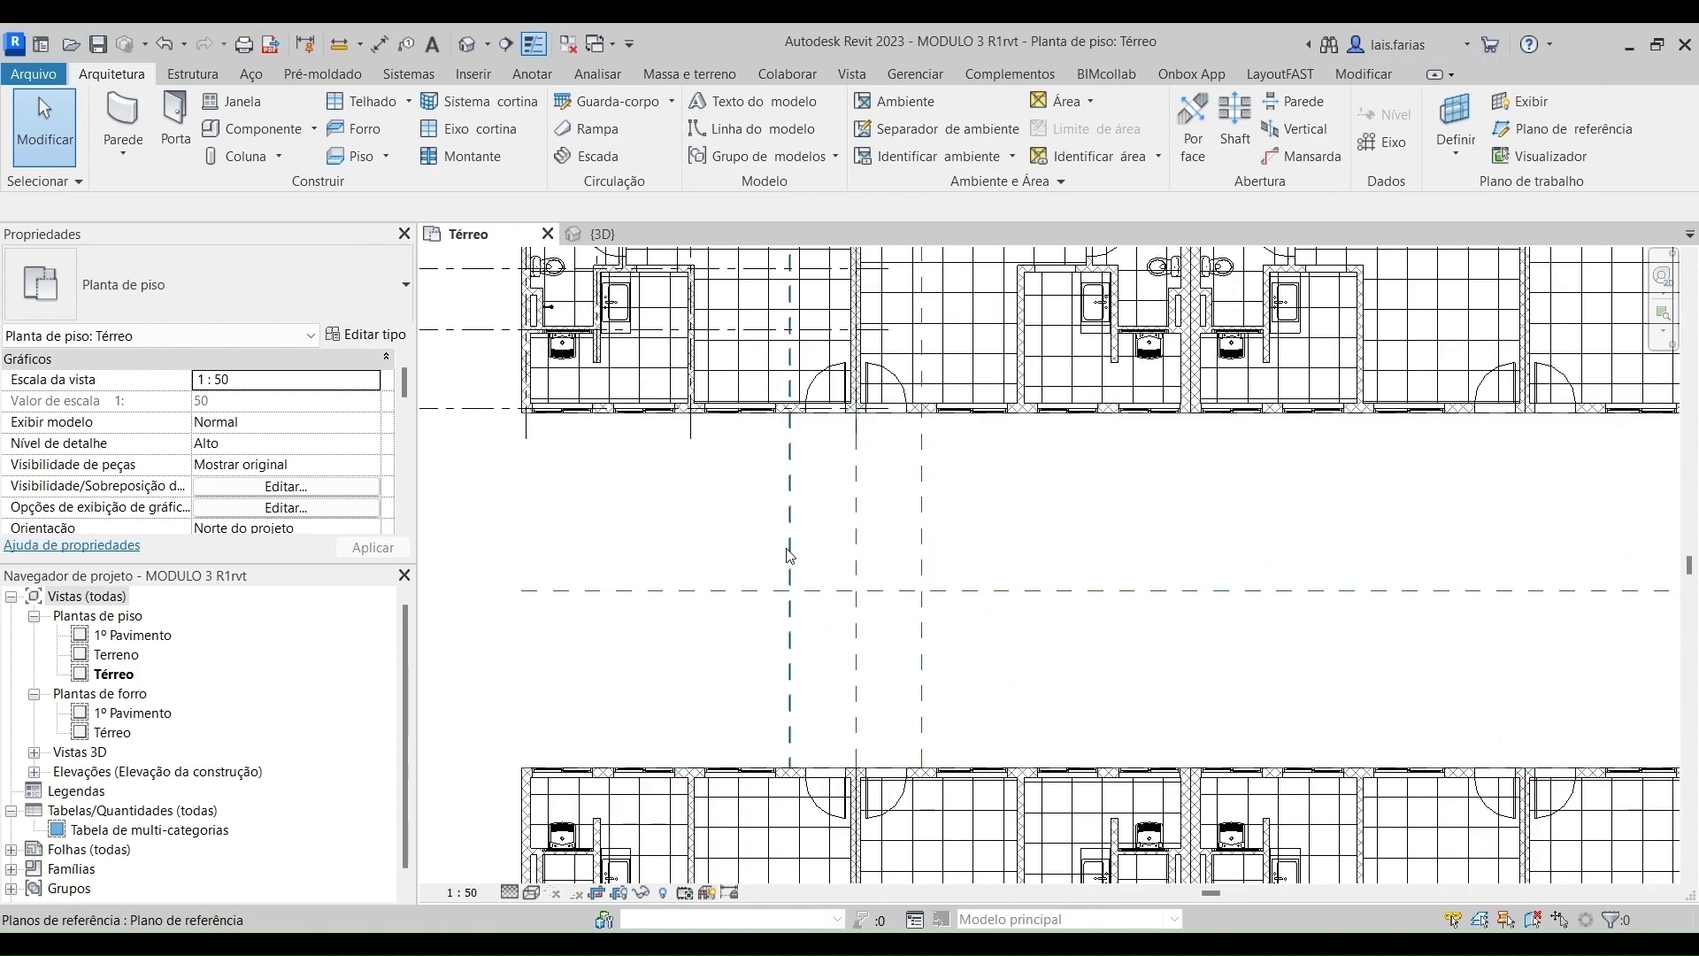
pyautogui.scroll(1, 925, 531)
pyautogui.click(926, 485)
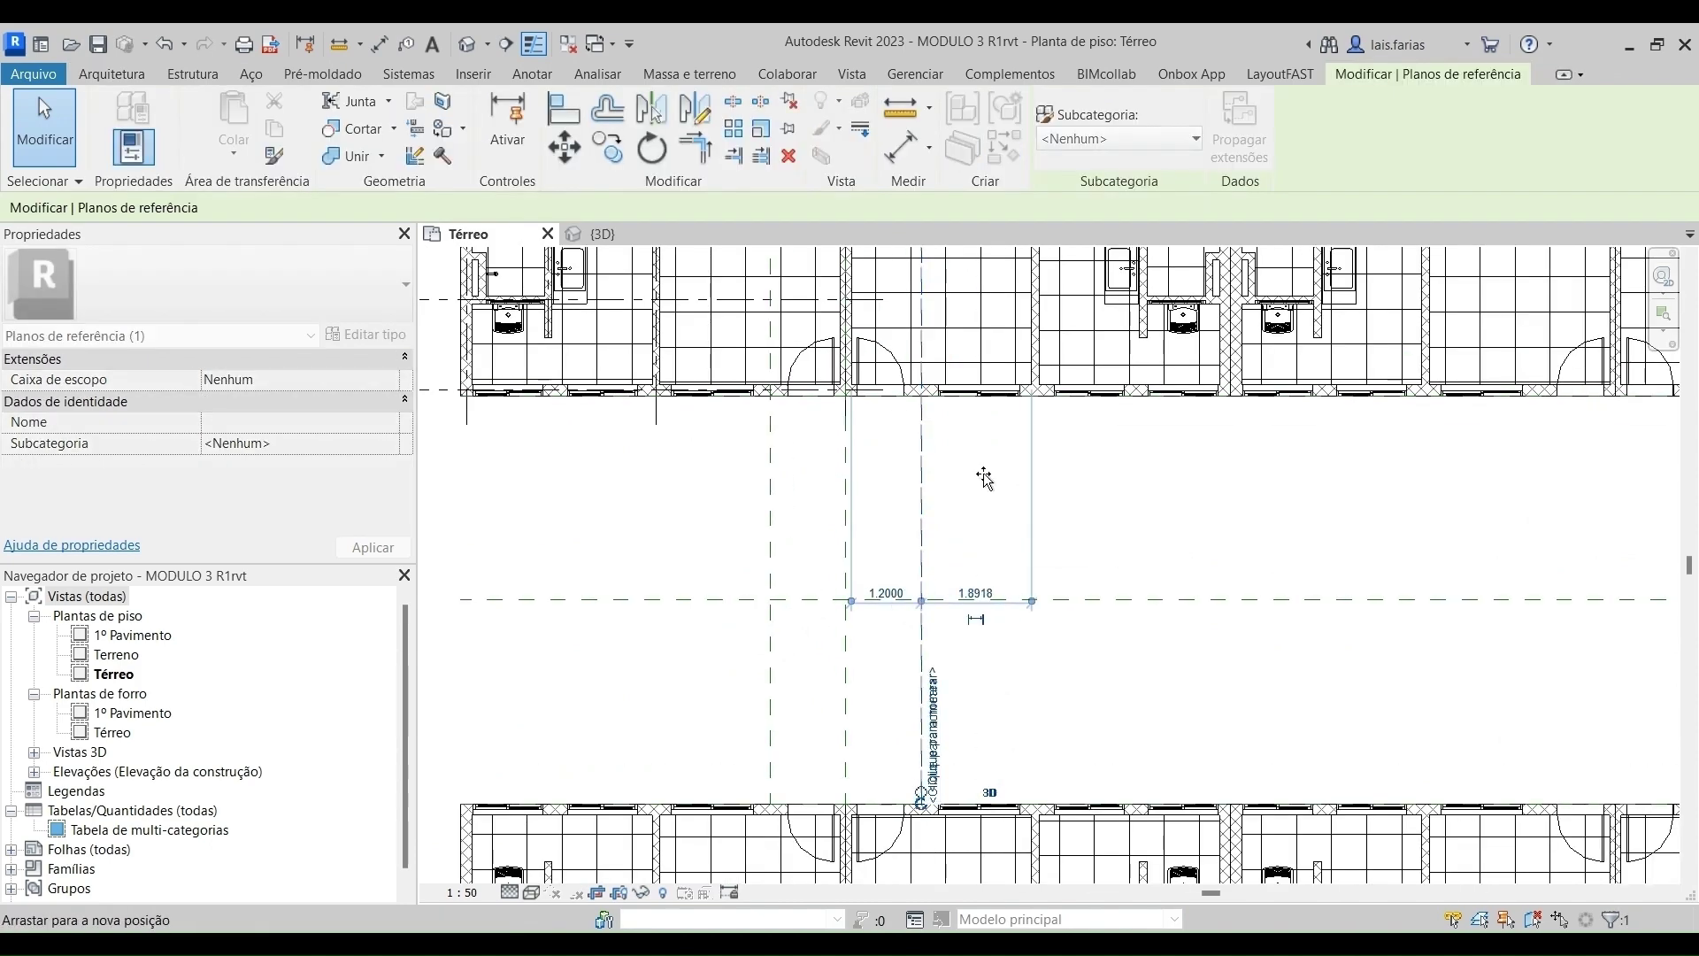
pyautogui.scroll(1, 708, 482)
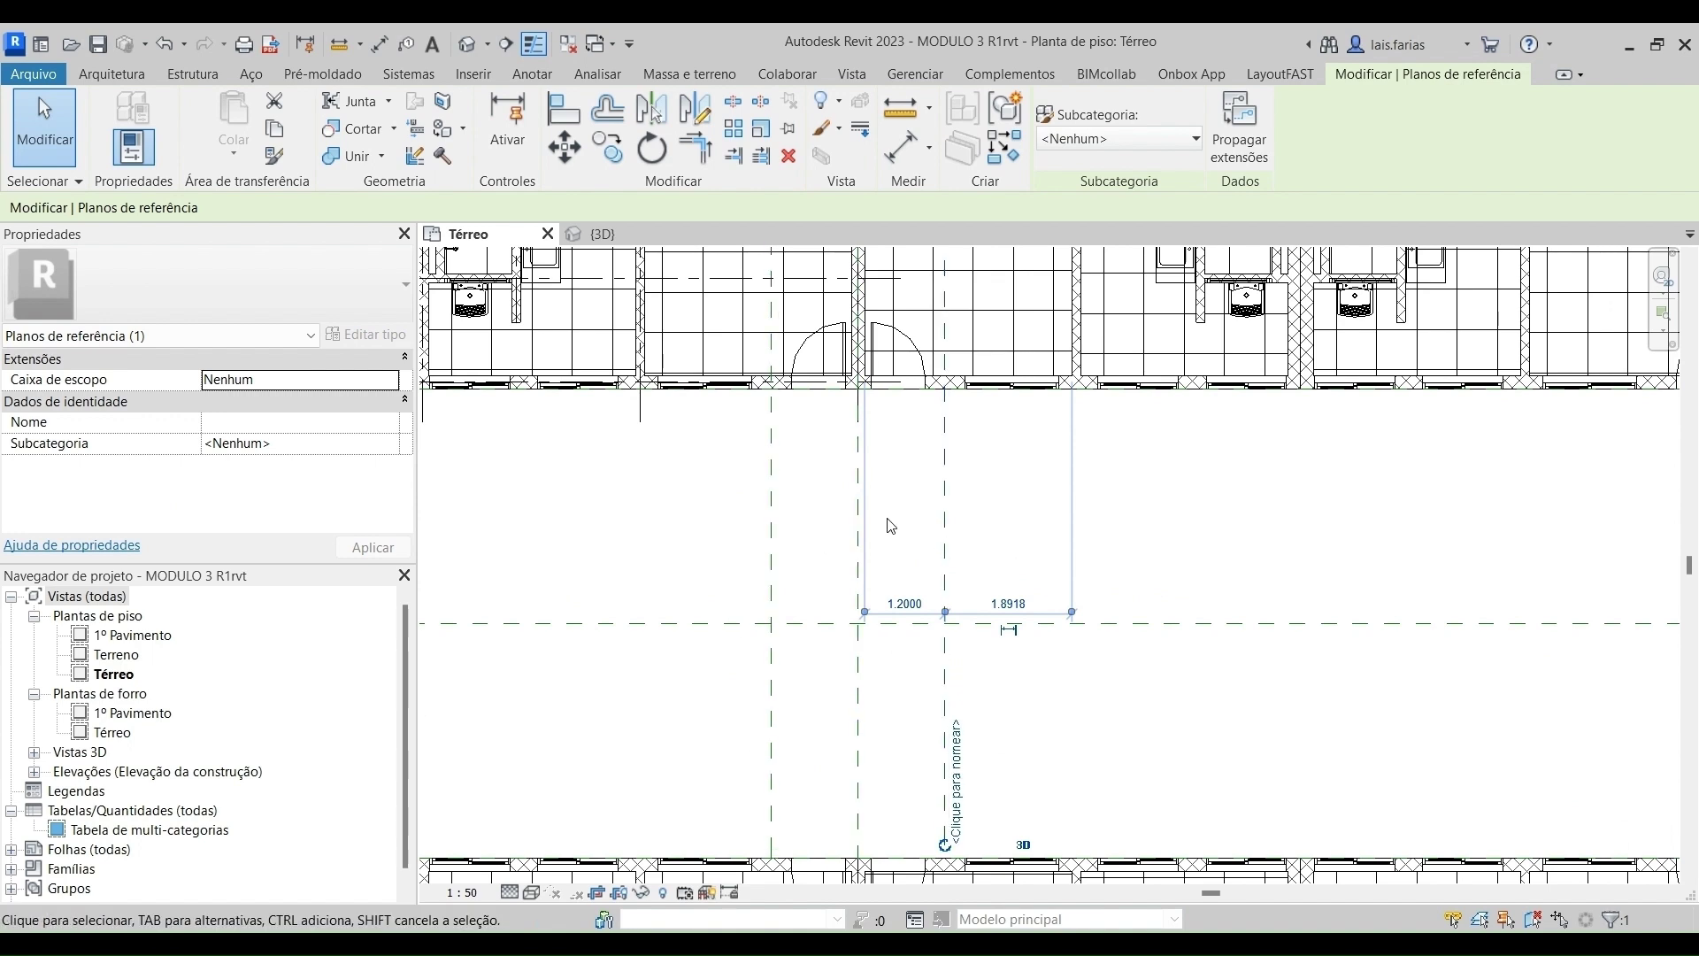
# Draw two horizontal reference planes across the corridor, about 1.55 m below the upper facade and about 1.6 m above the lower facade.
pyautogui.press('r')
pyautogui.press('p')
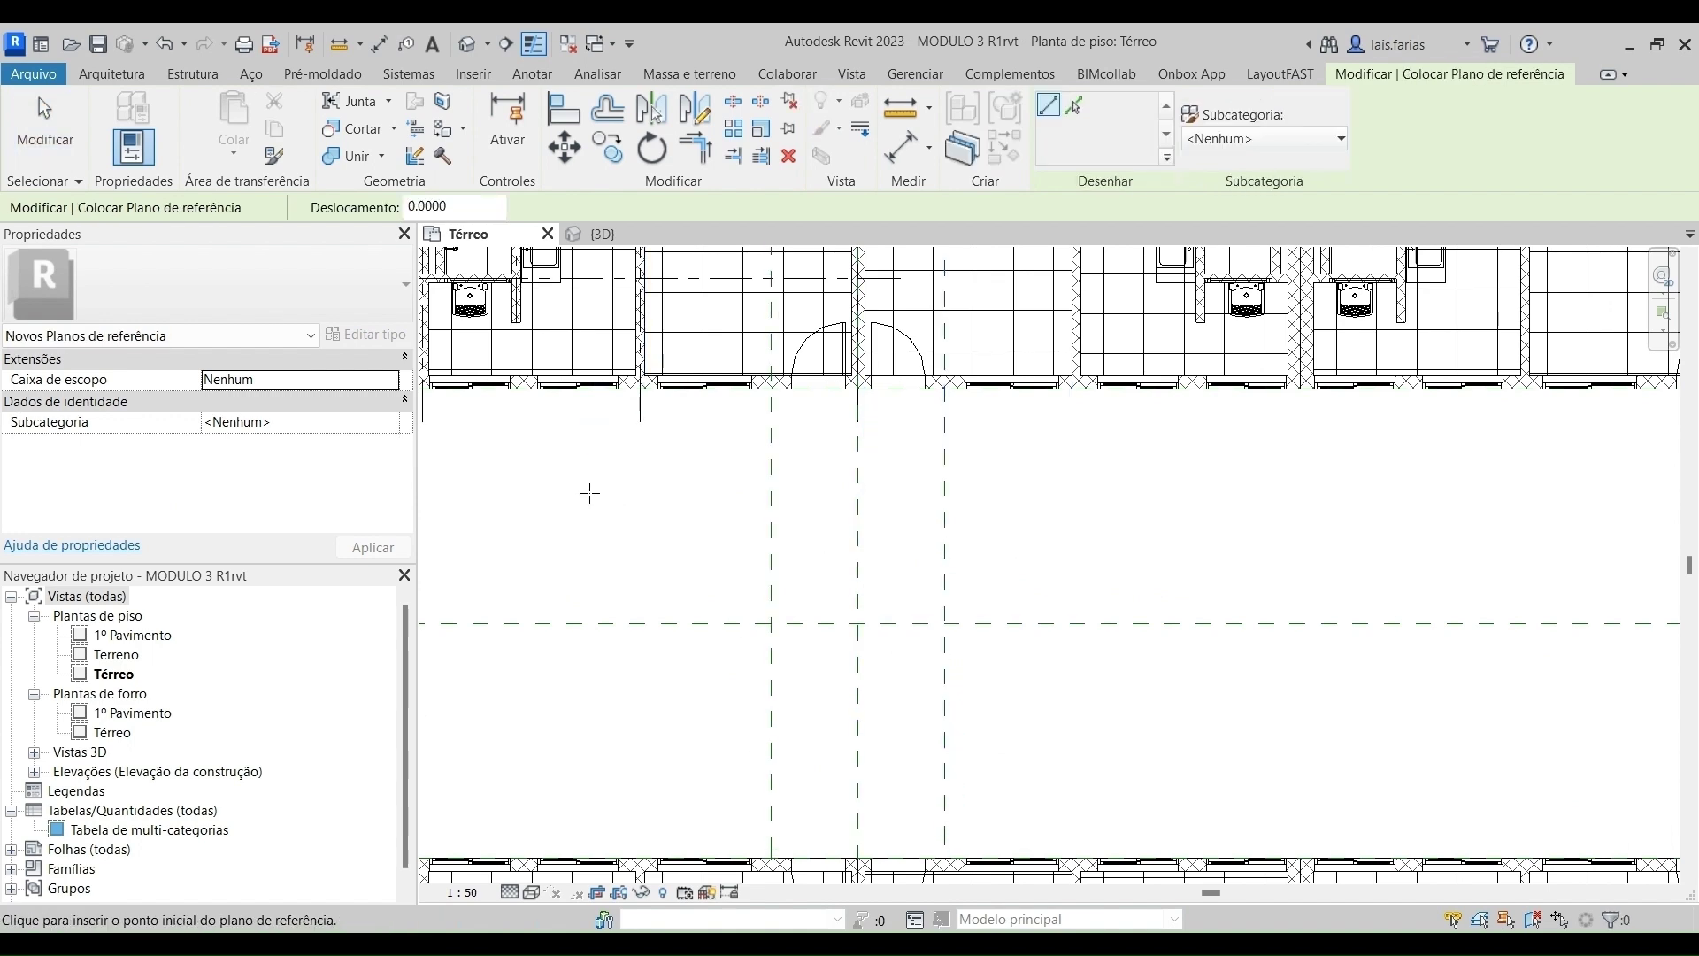
pyautogui.click(588, 492)
pyautogui.click(1341, 492)
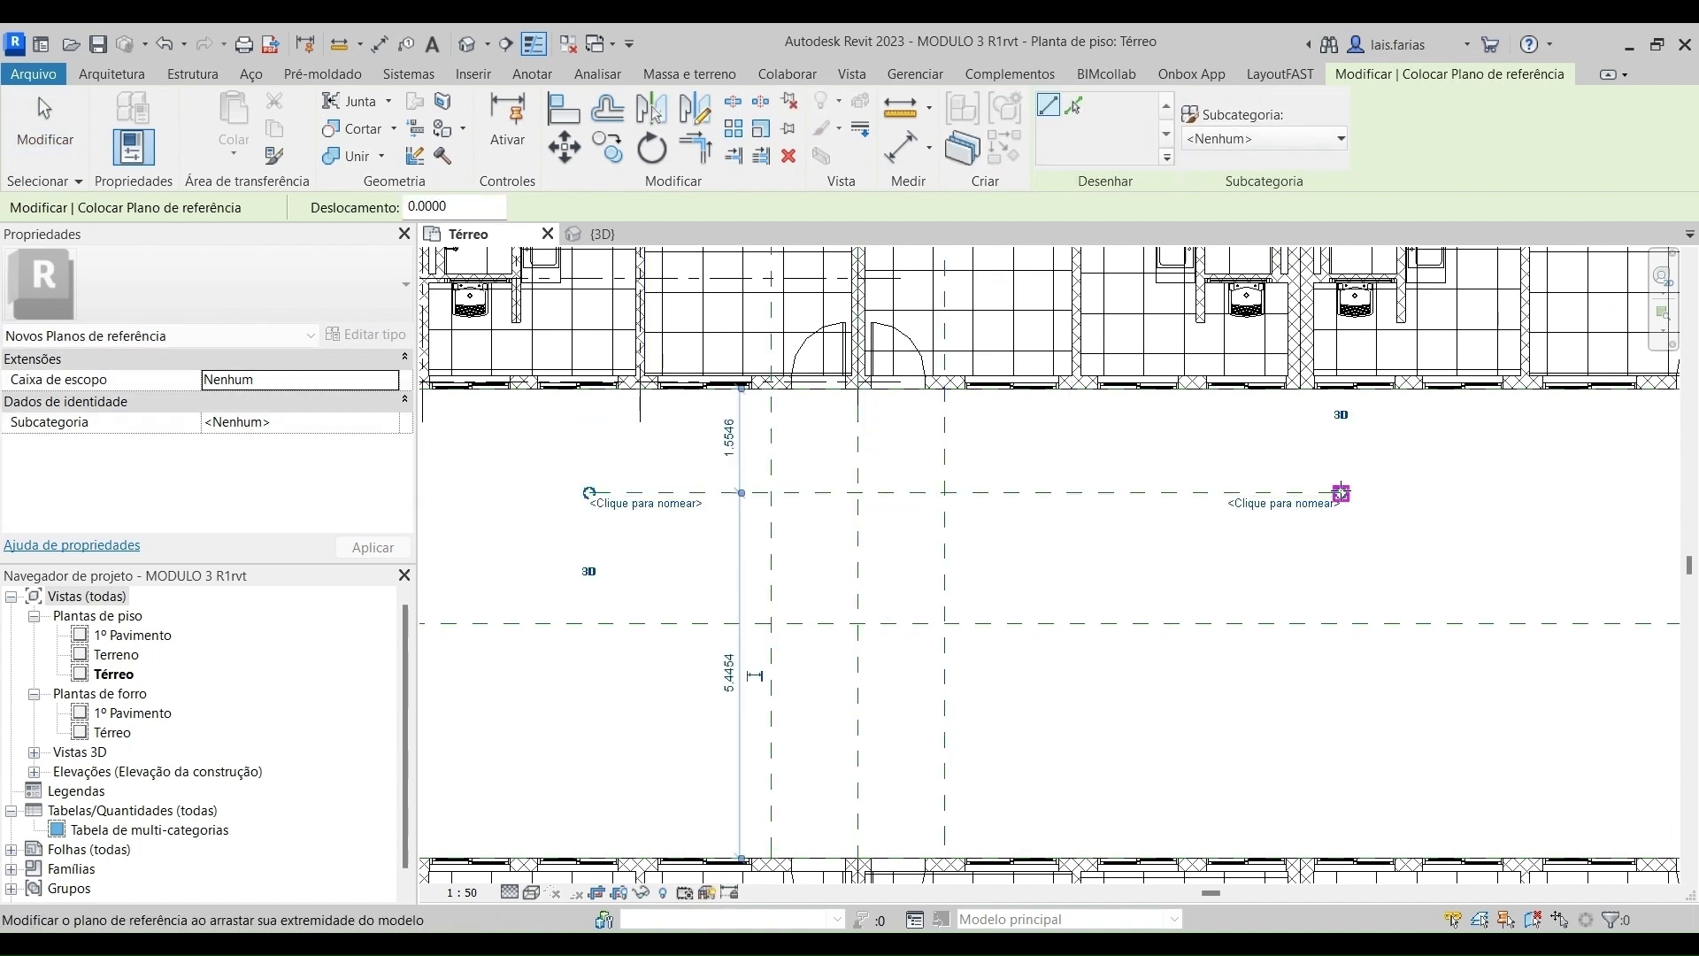
pyautogui.click(575, 751)
pyautogui.click(1340, 757)
pyautogui.press('Escape')
pyautogui.press('Escape')
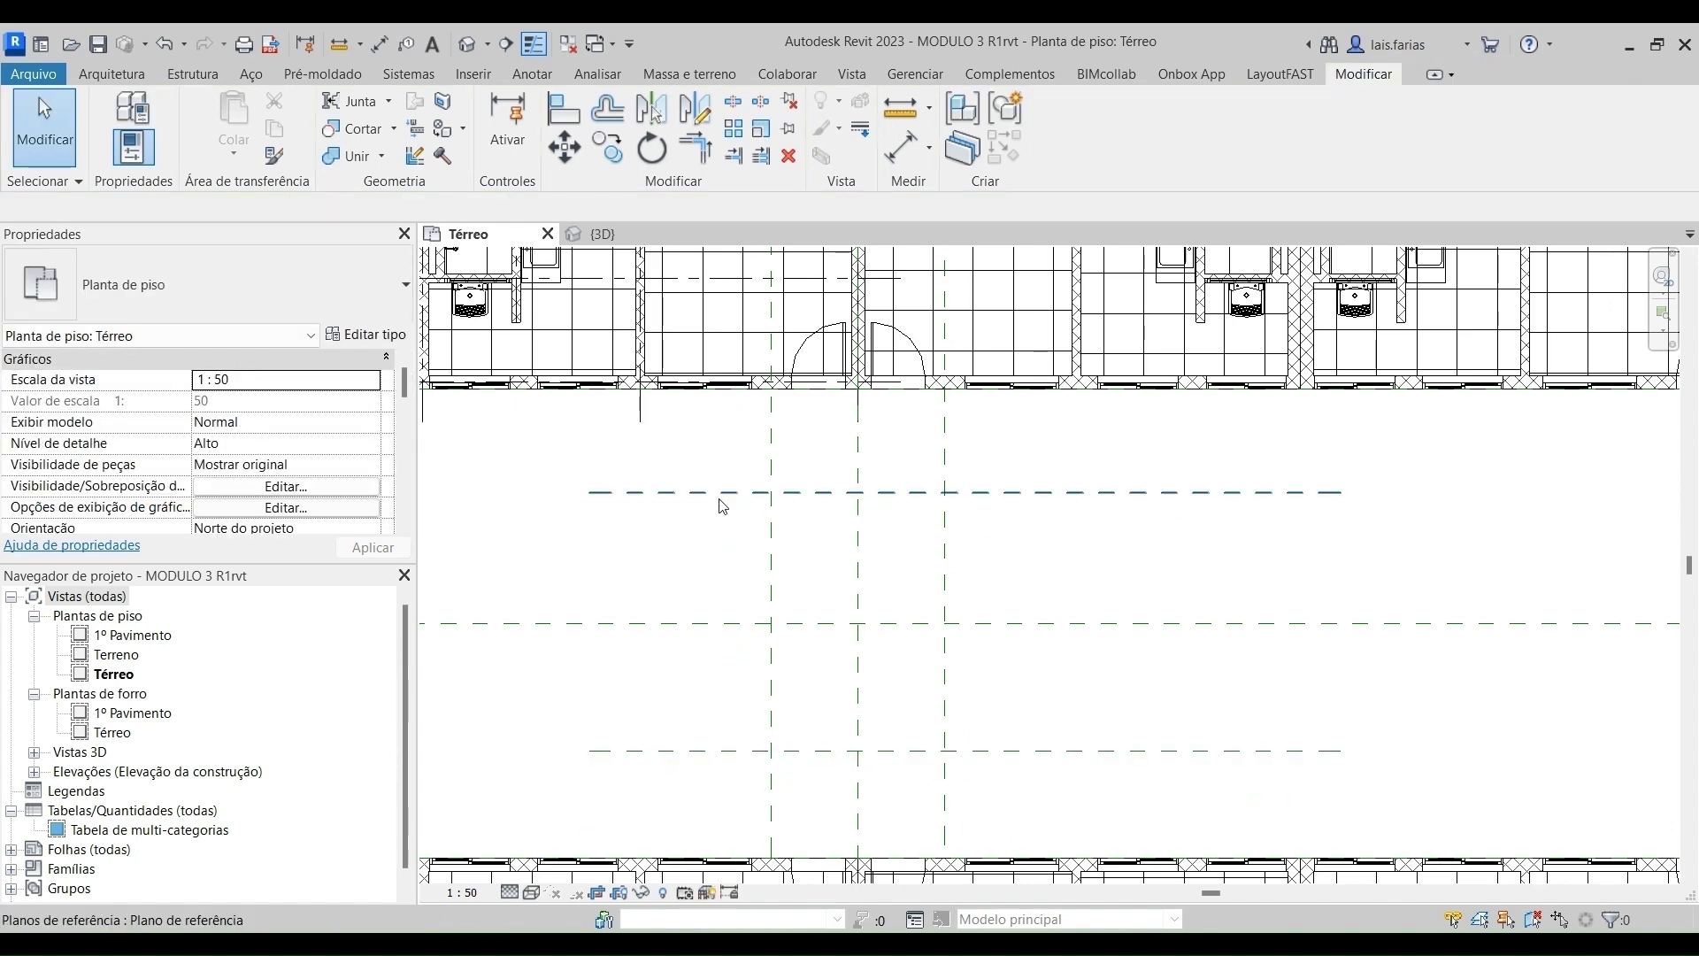
# Set the upper new horizontal reference plane's distance from the upper block's facade to 1.4 m.
pyautogui.click(719, 496)
pyautogui.scroll(3, 676, 398)
pyautogui.click(794, 480)
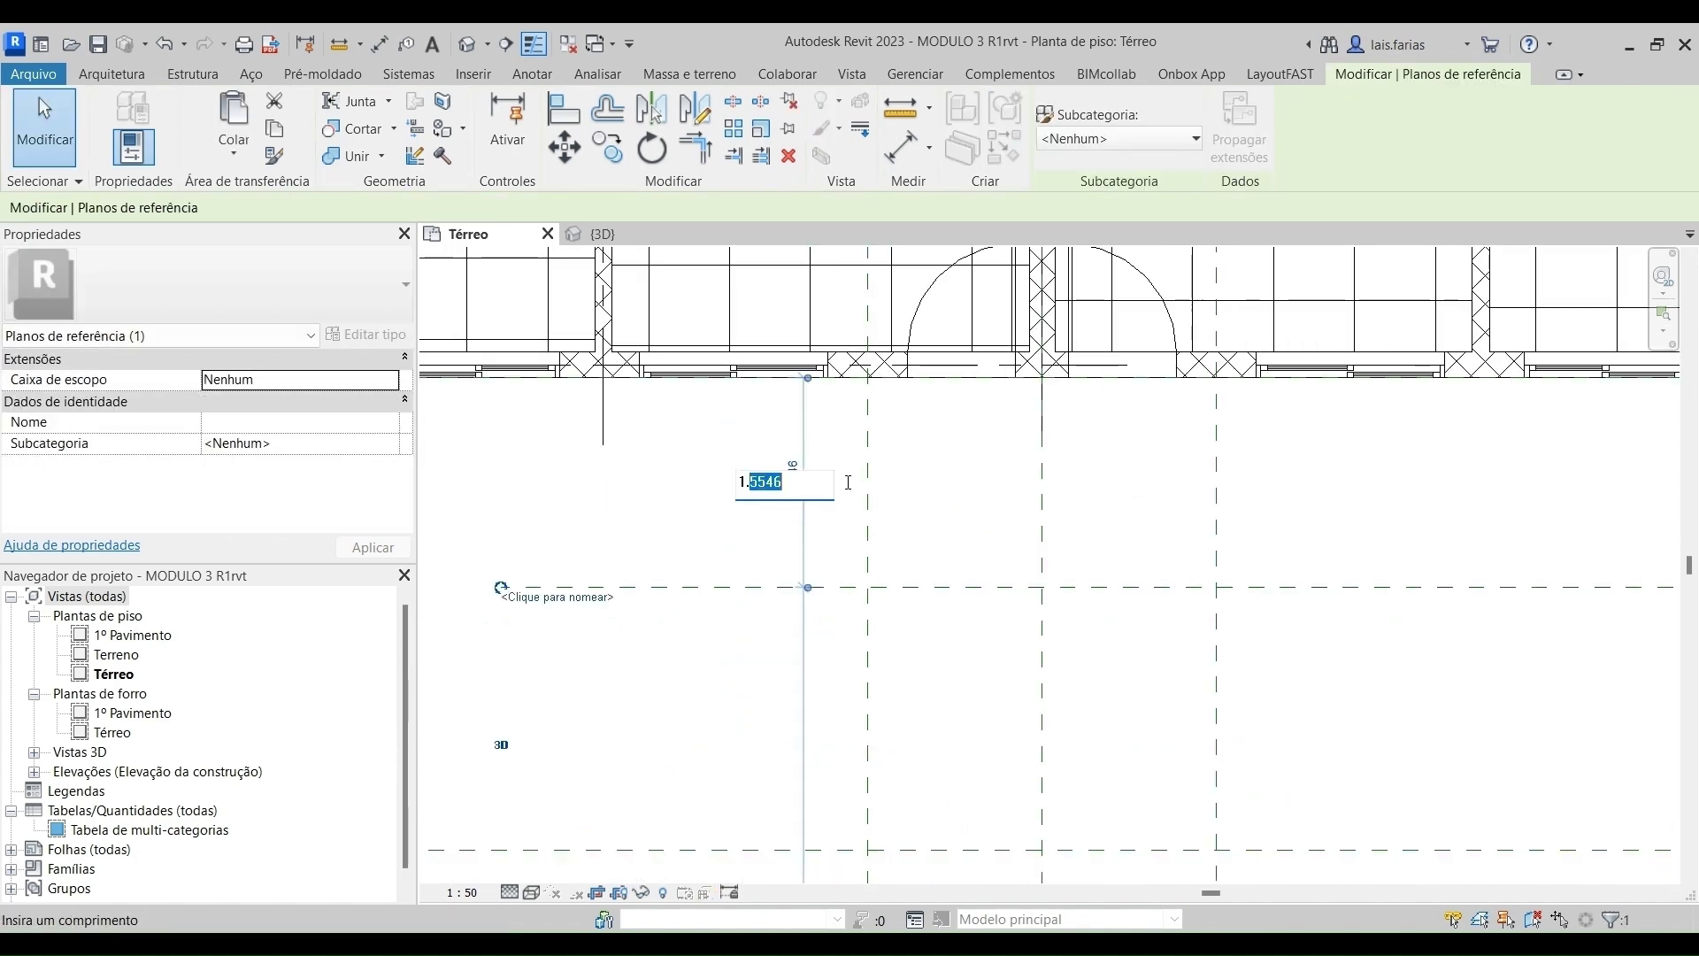
pyautogui.write('4')
pyautogui.press('Return')
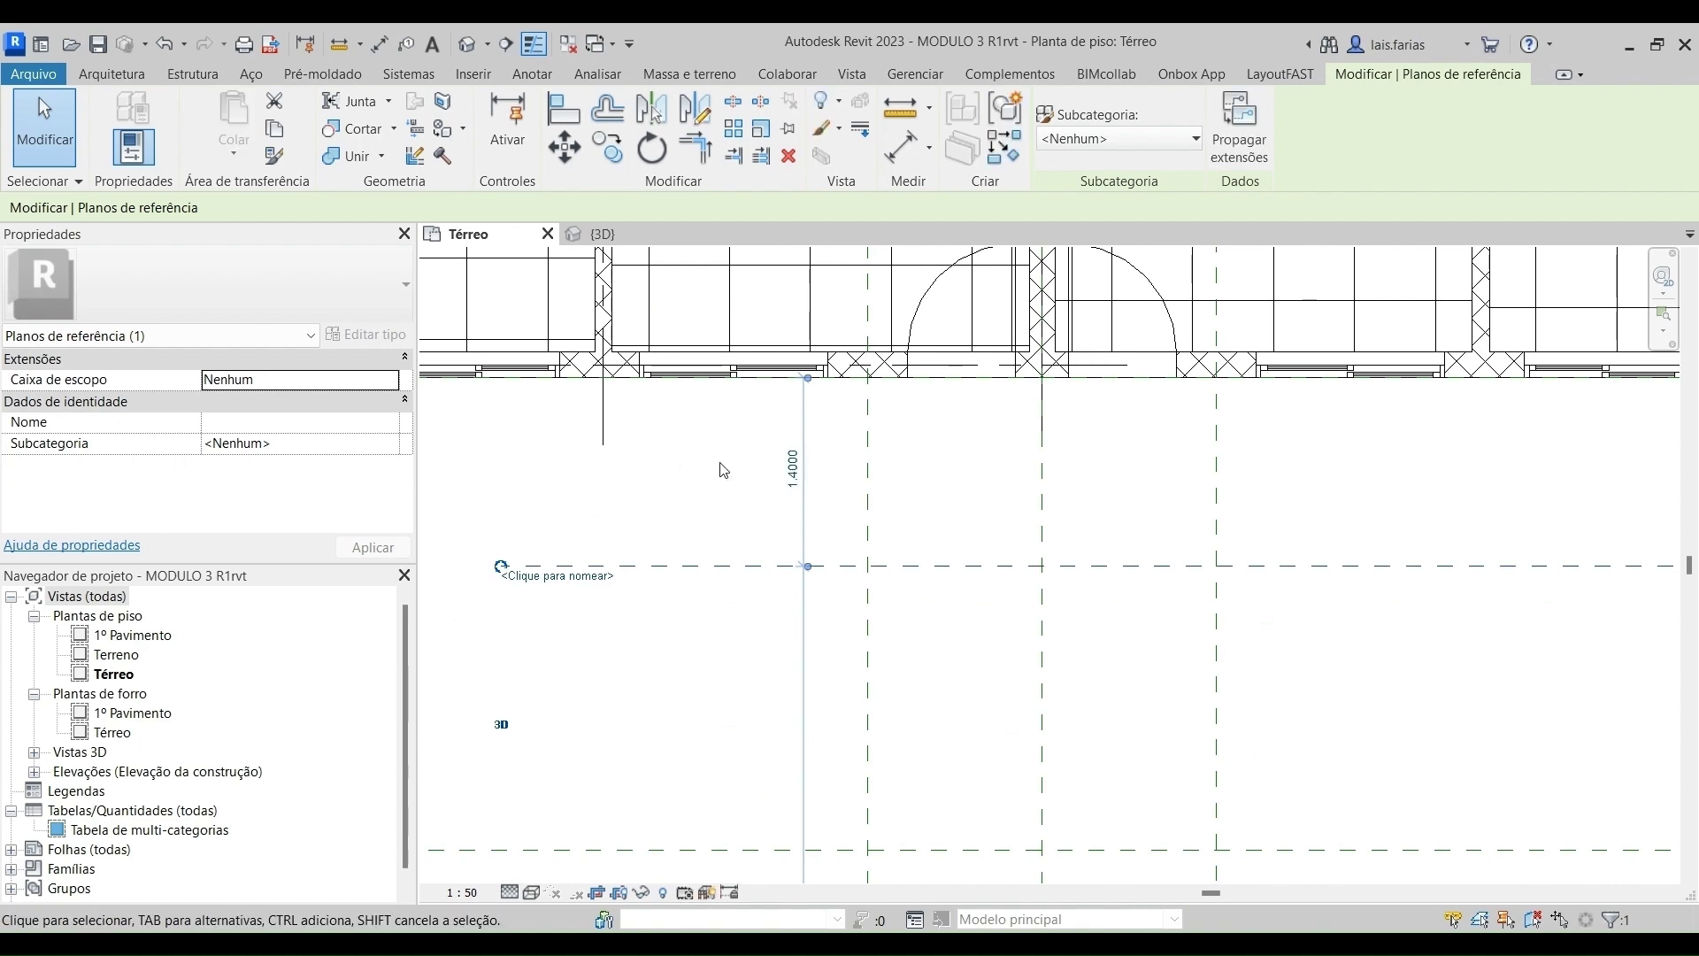
# Set the lower new horizontal reference plane's distance from the lower block's facade to 1.4 m.
pyautogui.scroll(-5, 926, 292)
pyautogui.scroll(2, 889, 566)
pyautogui.click(848, 597)
pyautogui.scroll(3, 862, 644)
pyautogui.scroll(1, 873, 657)
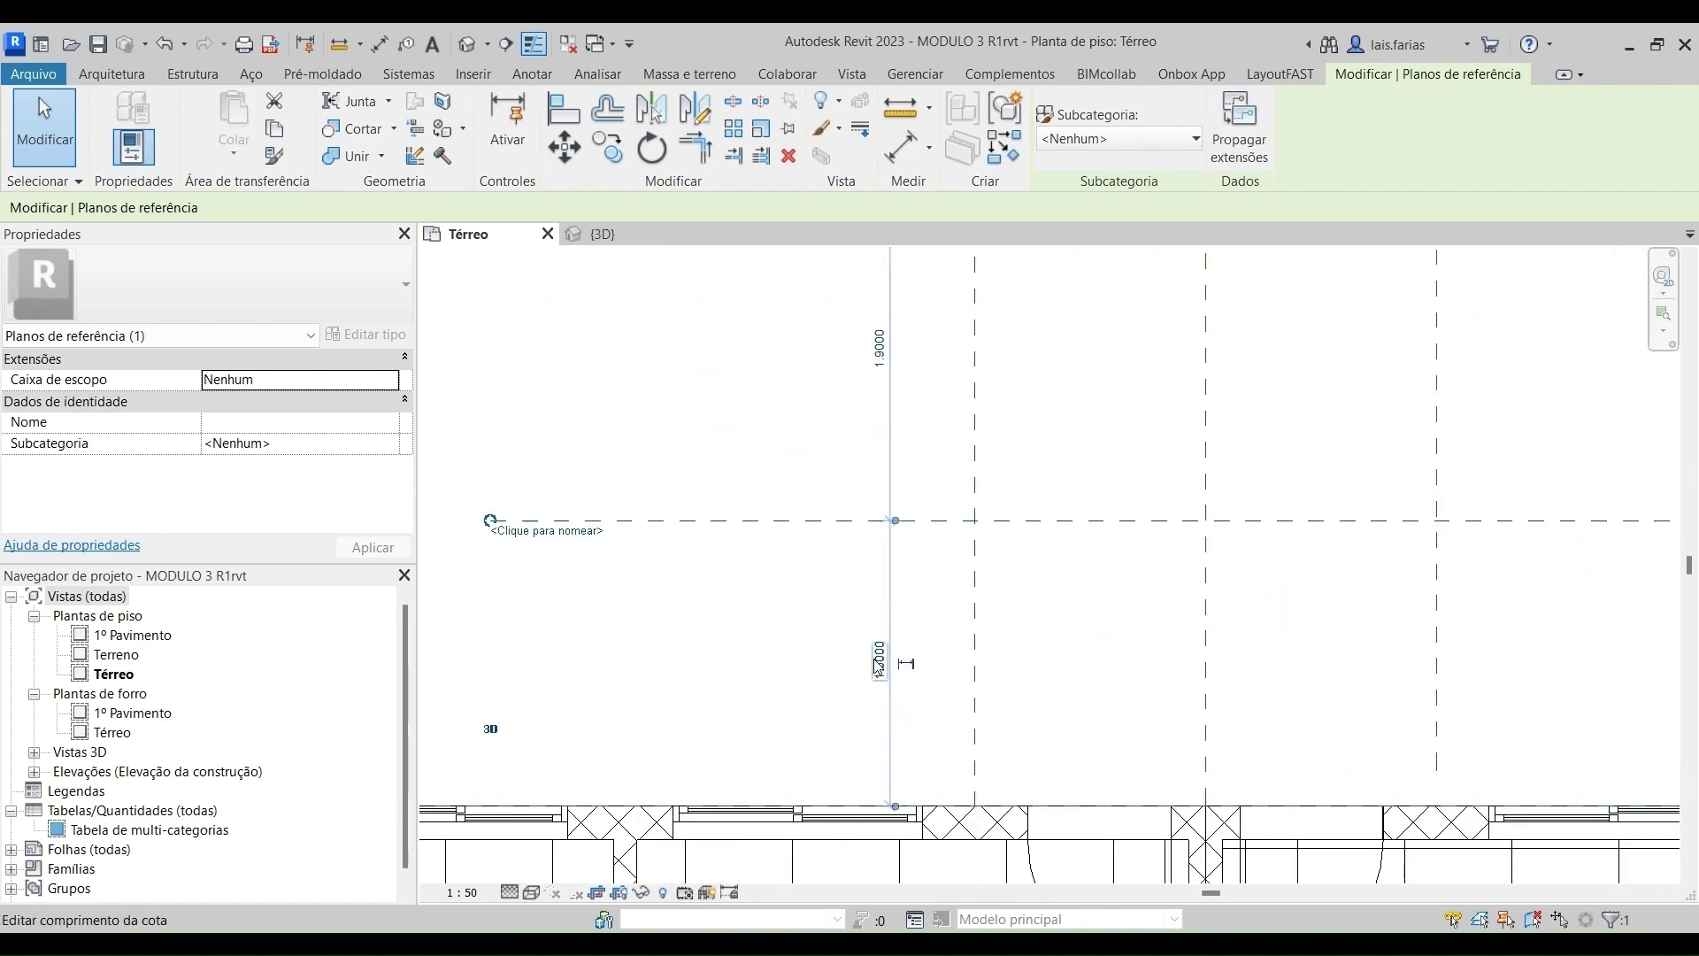
pyautogui.click(874, 660)
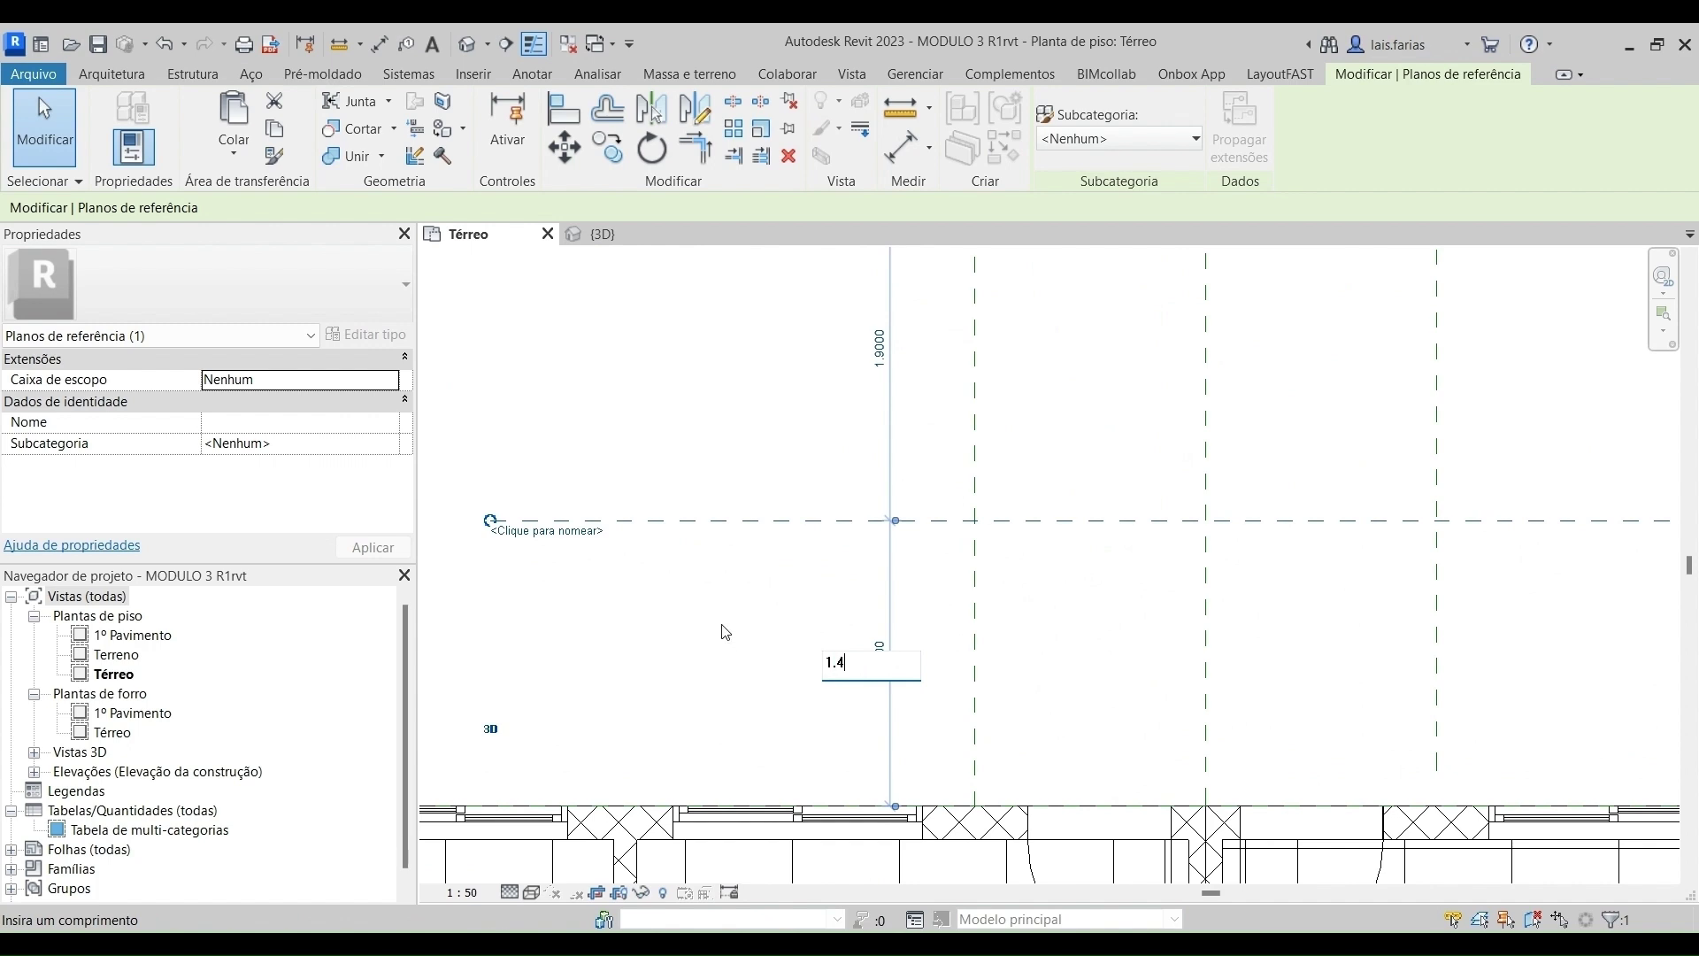
pyautogui.write('1.4')
pyautogui.press('Return')
pyautogui.scroll(-3, 1111, 825)
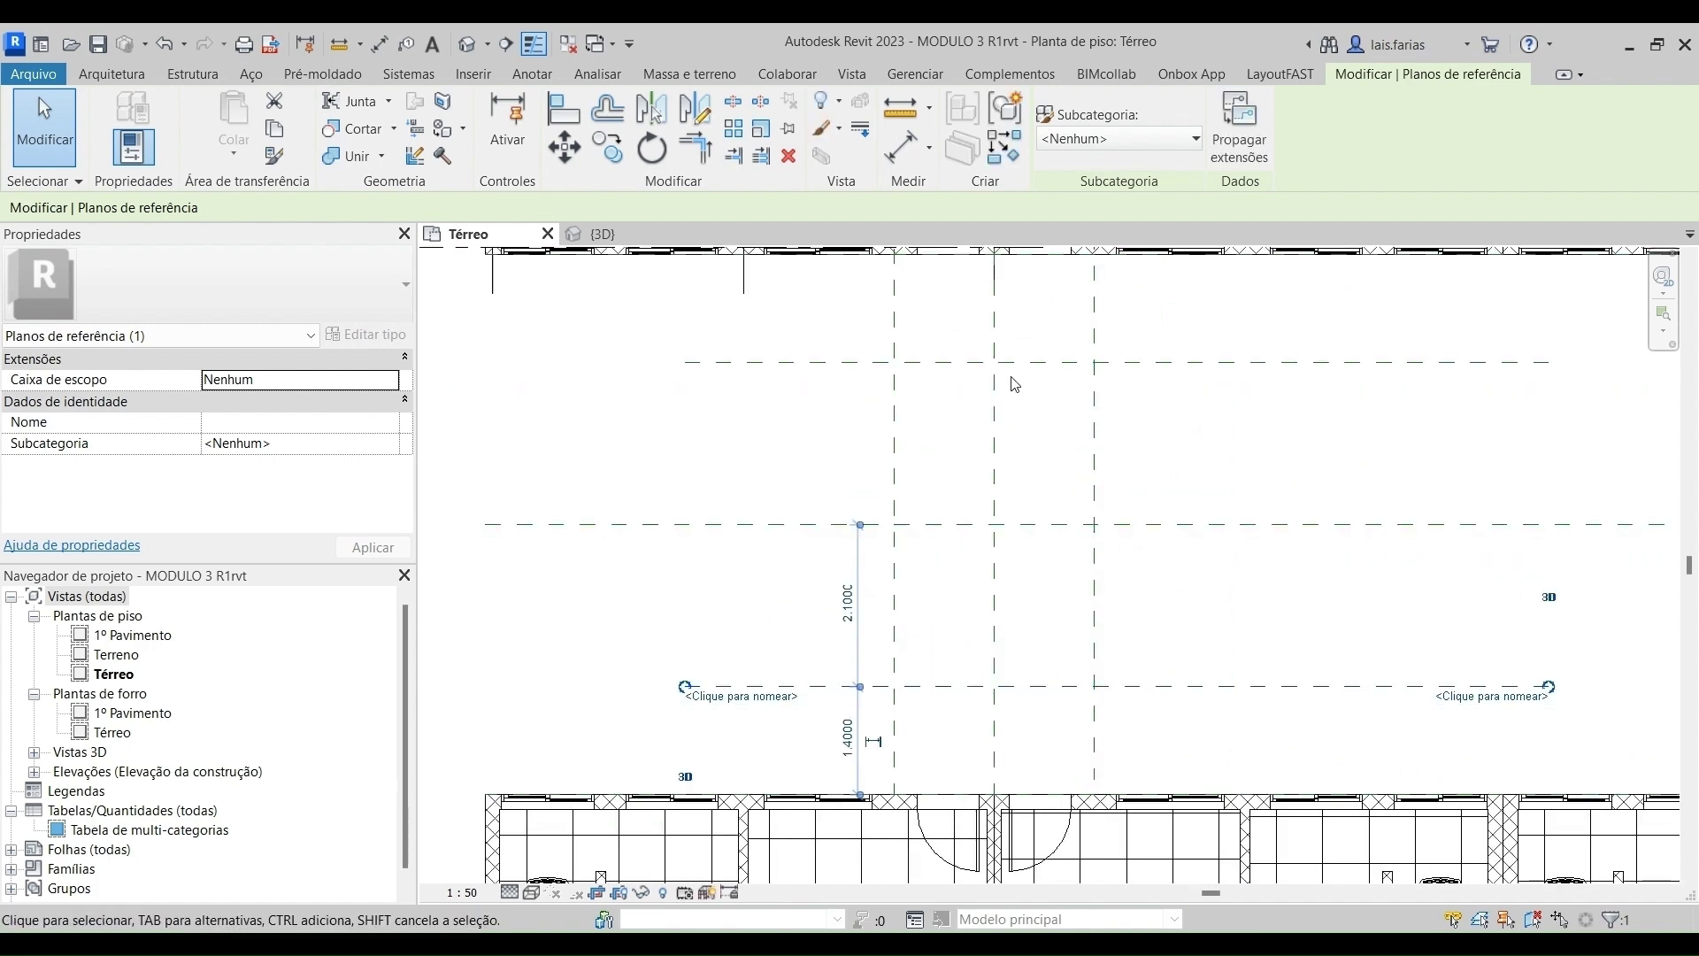
# Draw a 4.2 m Genérica_Parede_Básica_13cm wall centred on the axis 5 plane, between the two short horizontal reference planes.
pyautogui.scroll(-4, 796, 548)
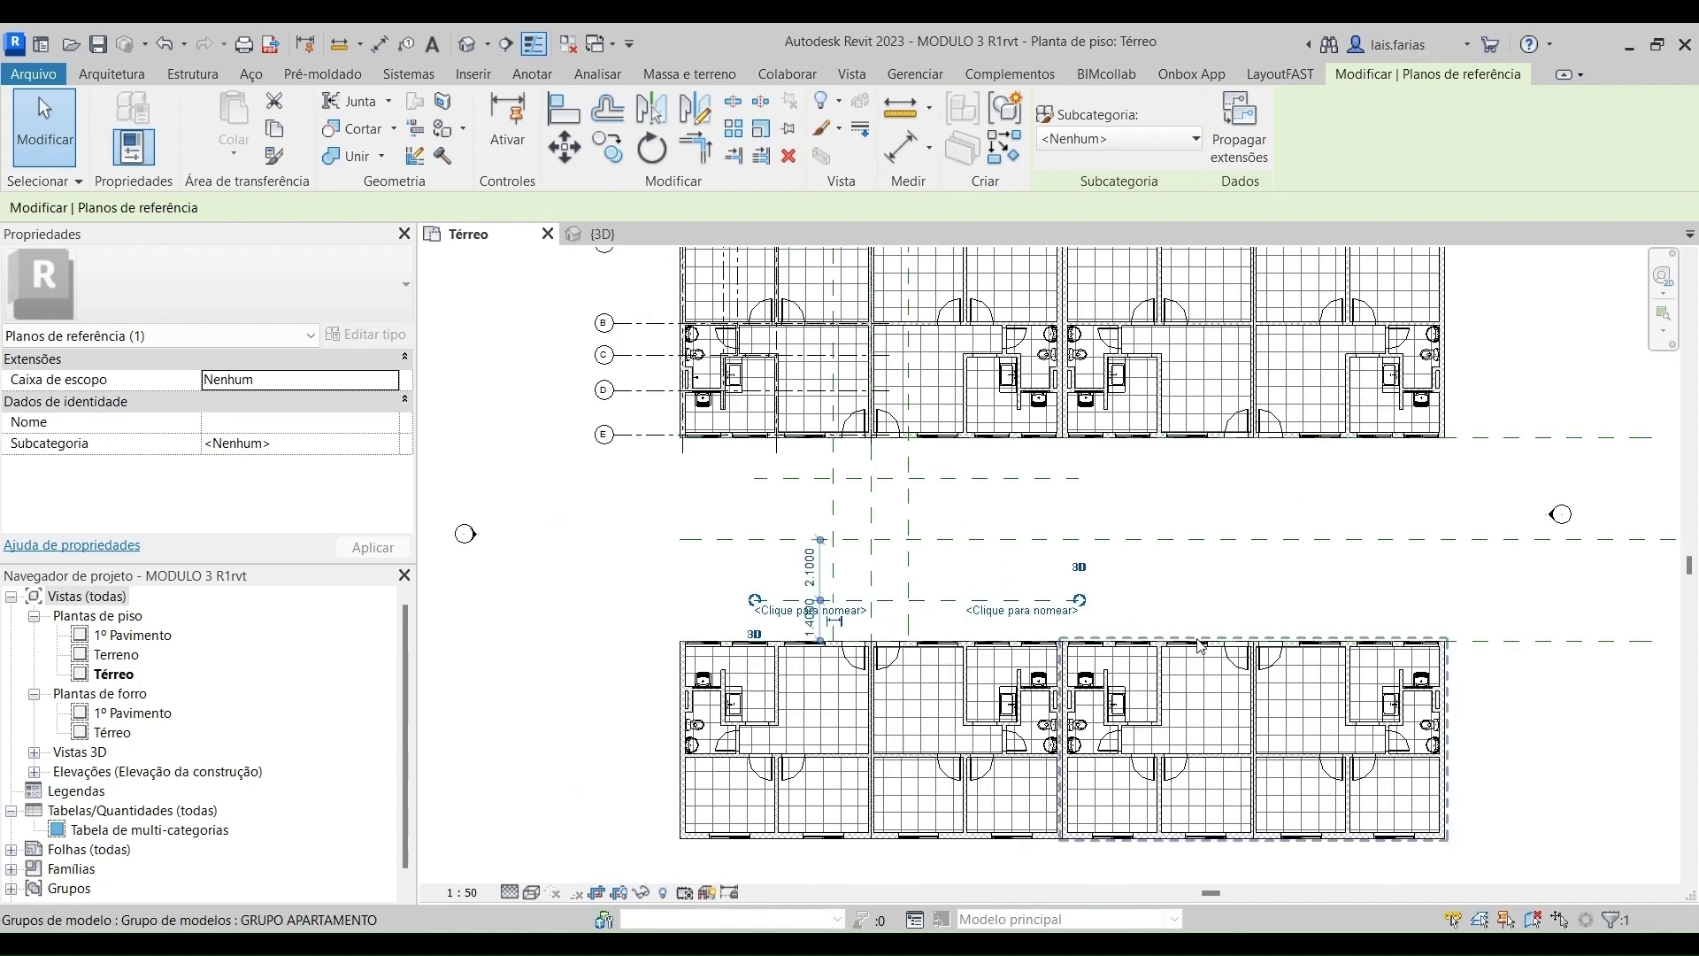
pyautogui.scroll(2, 828, 479)
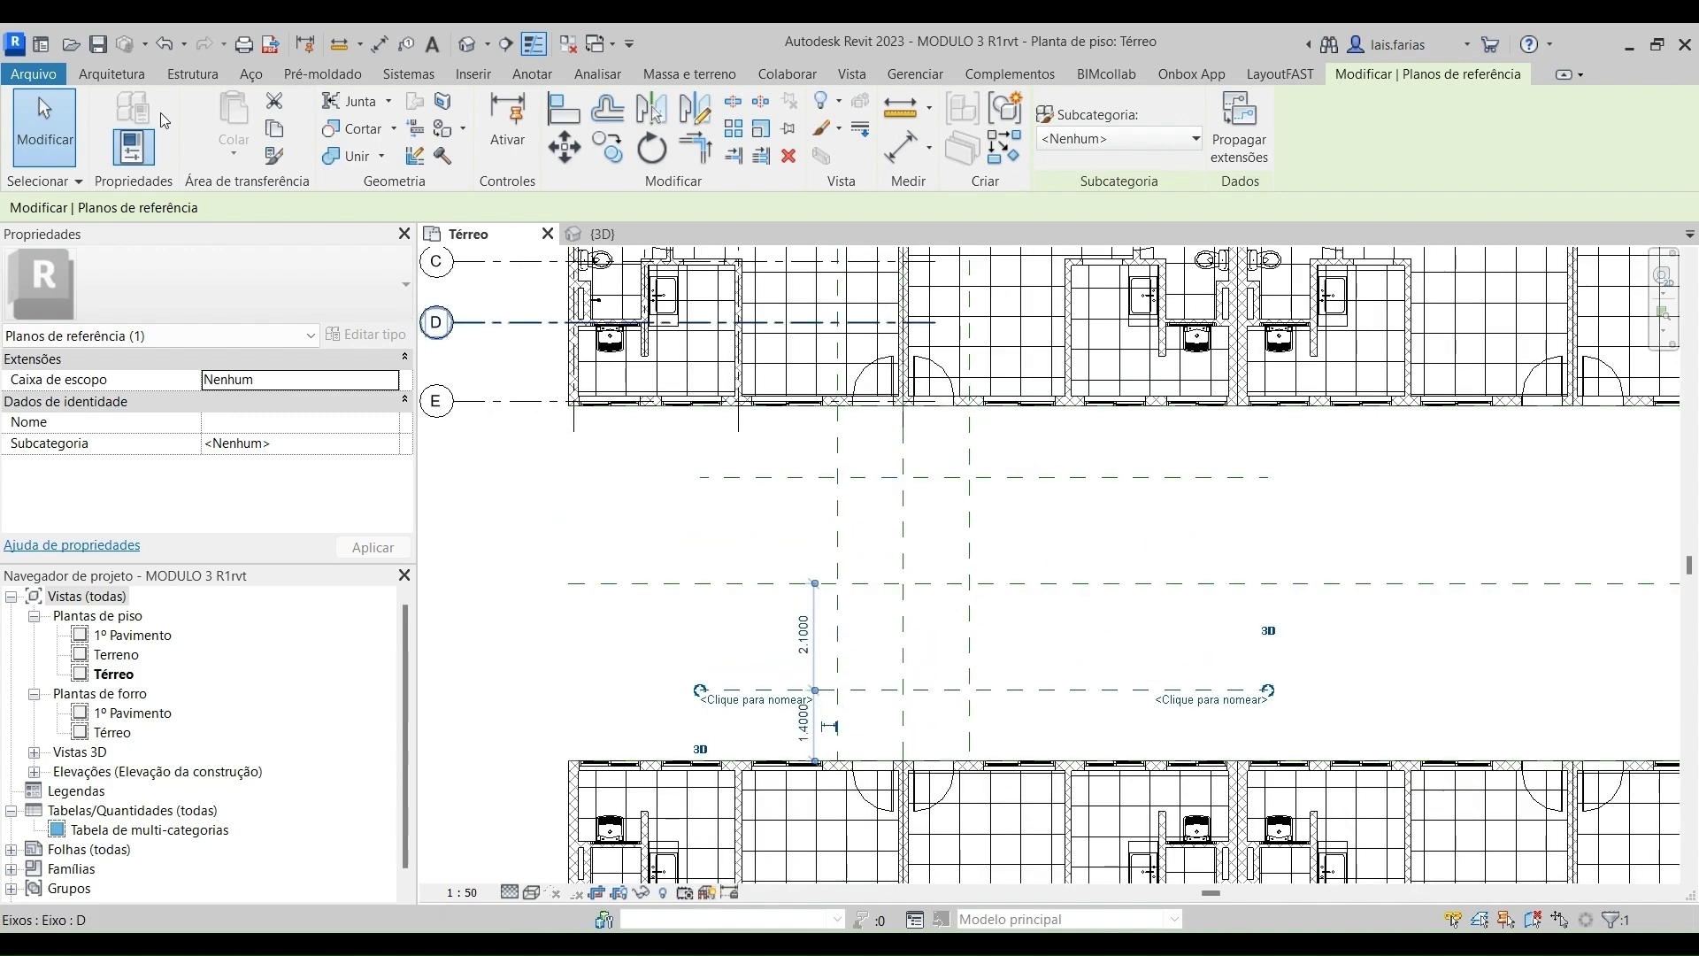
pyautogui.click(106, 76)
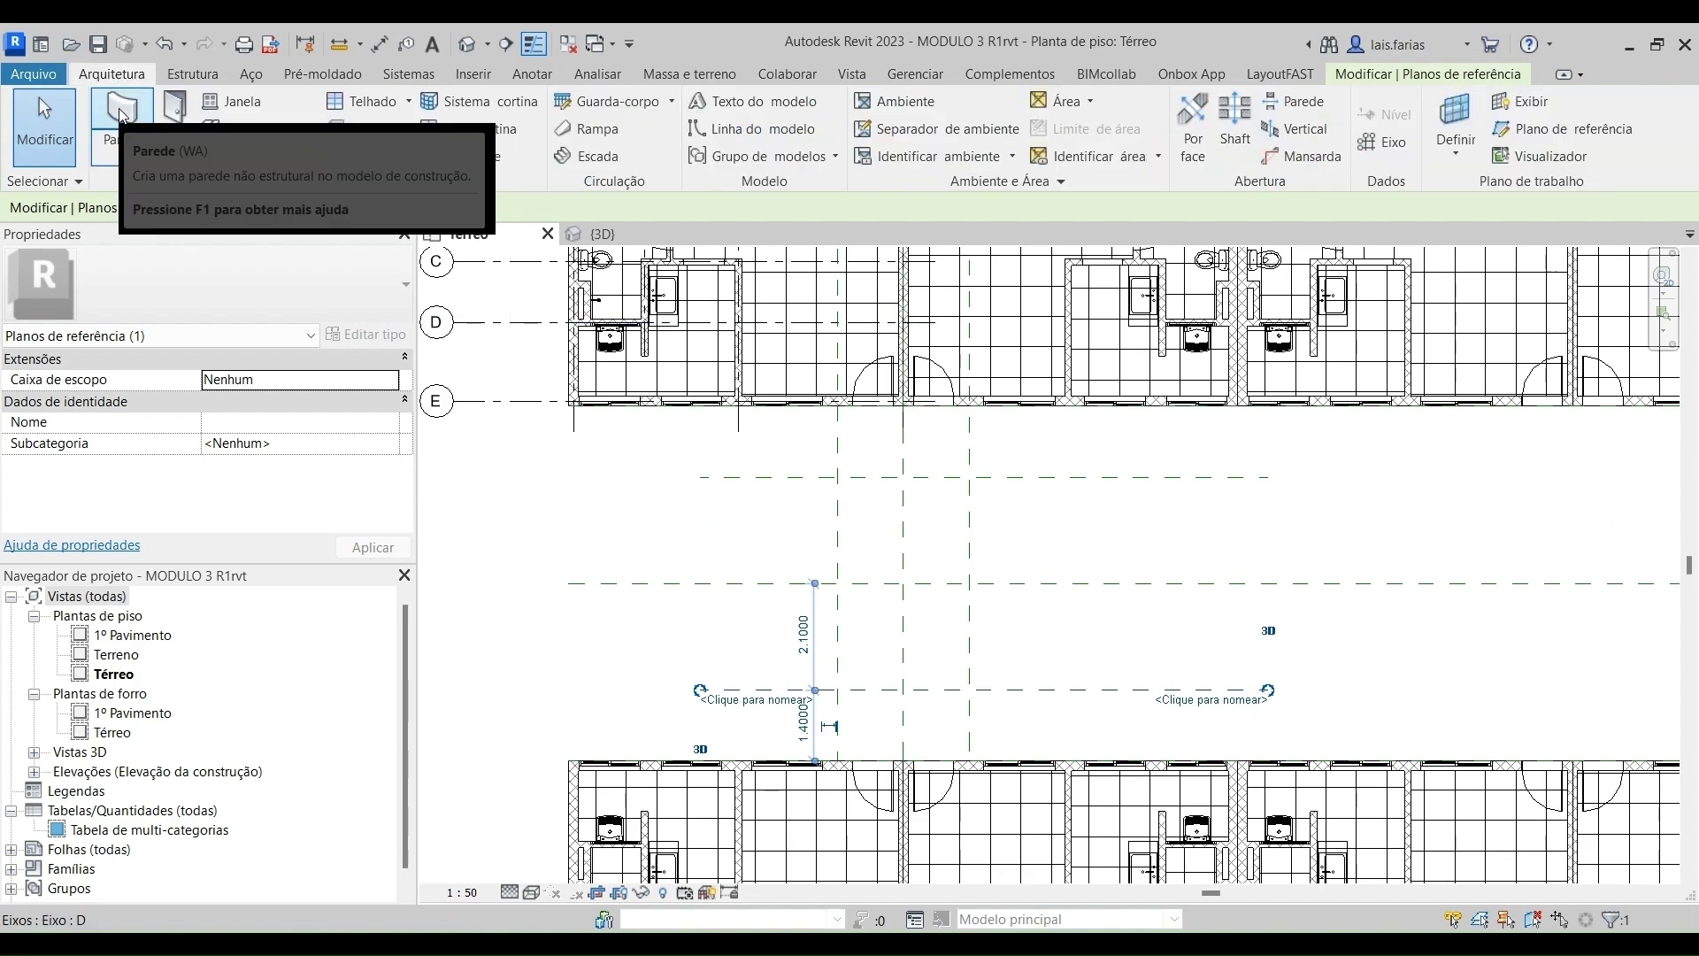
pyautogui.click(122, 113)
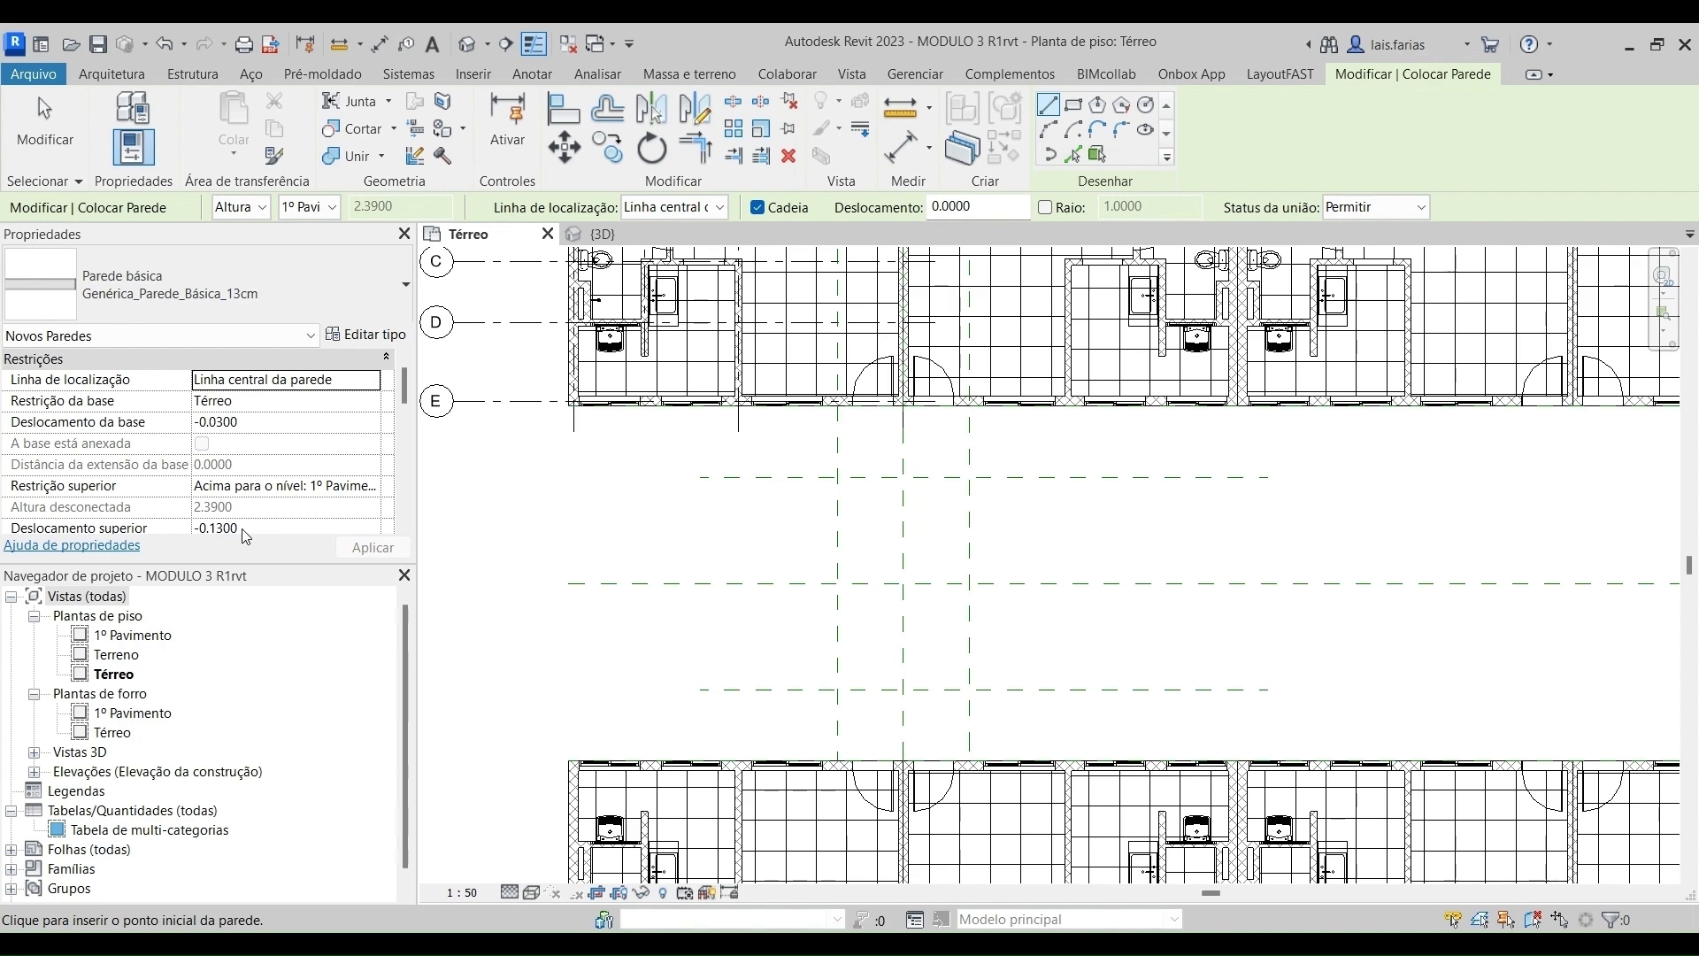
pyautogui.scroll(2, 899, 469)
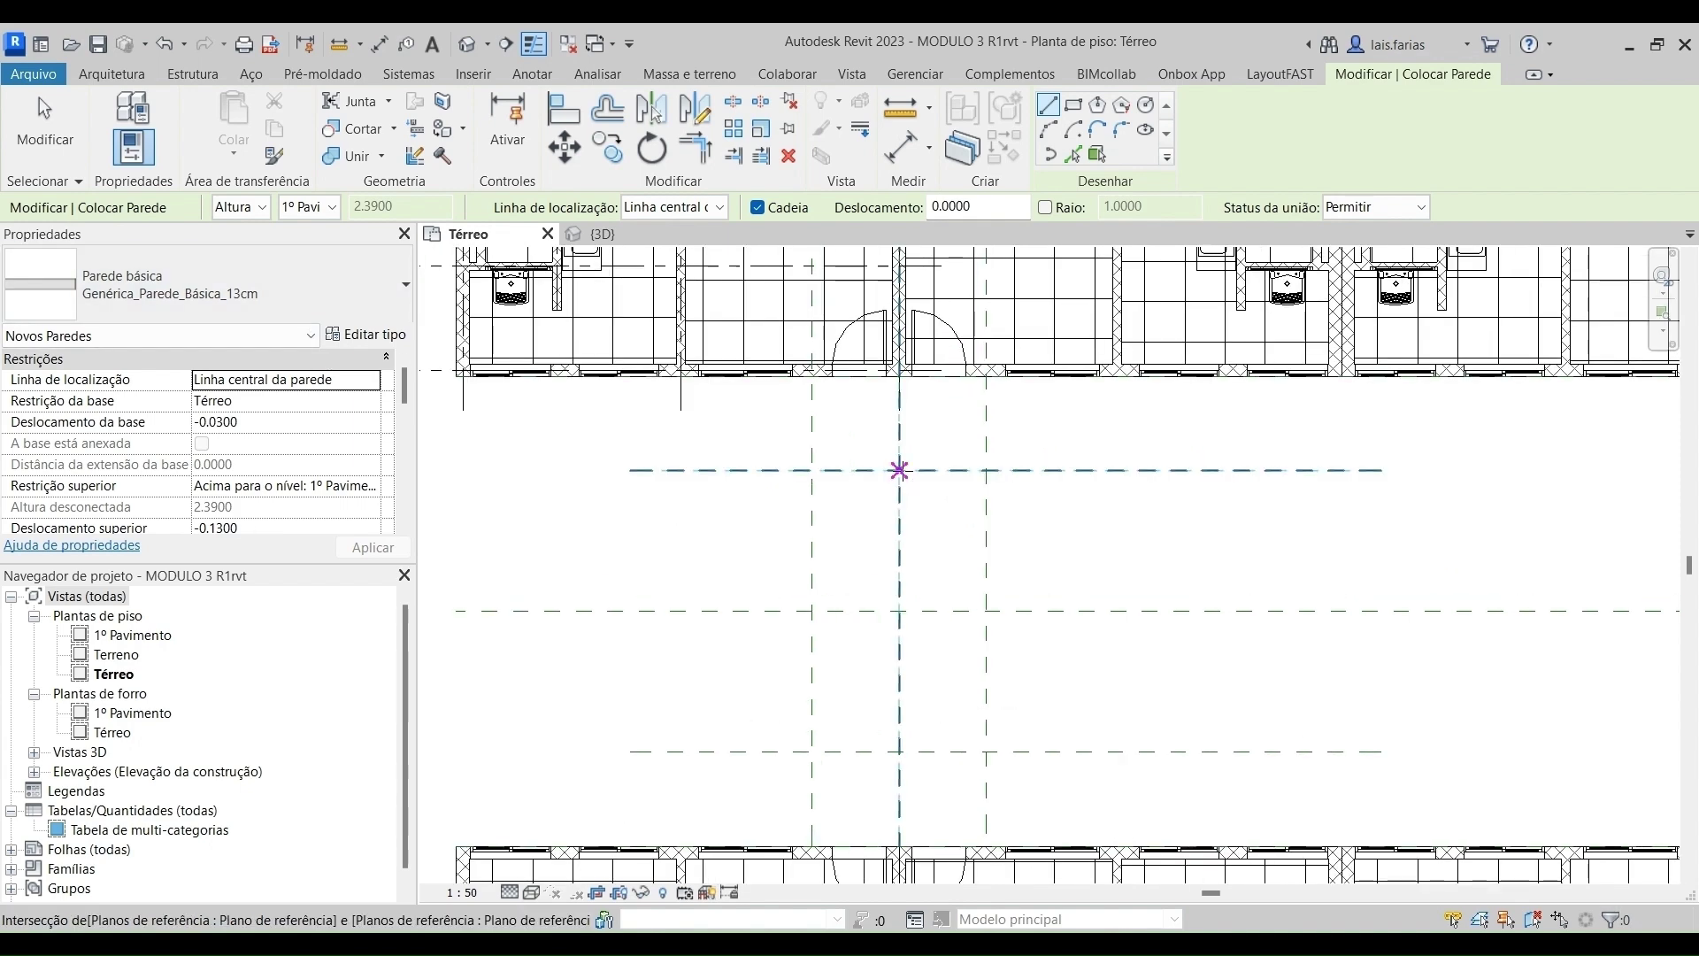
pyautogui.click(899, 470)
pyautogui.click(899, 751)
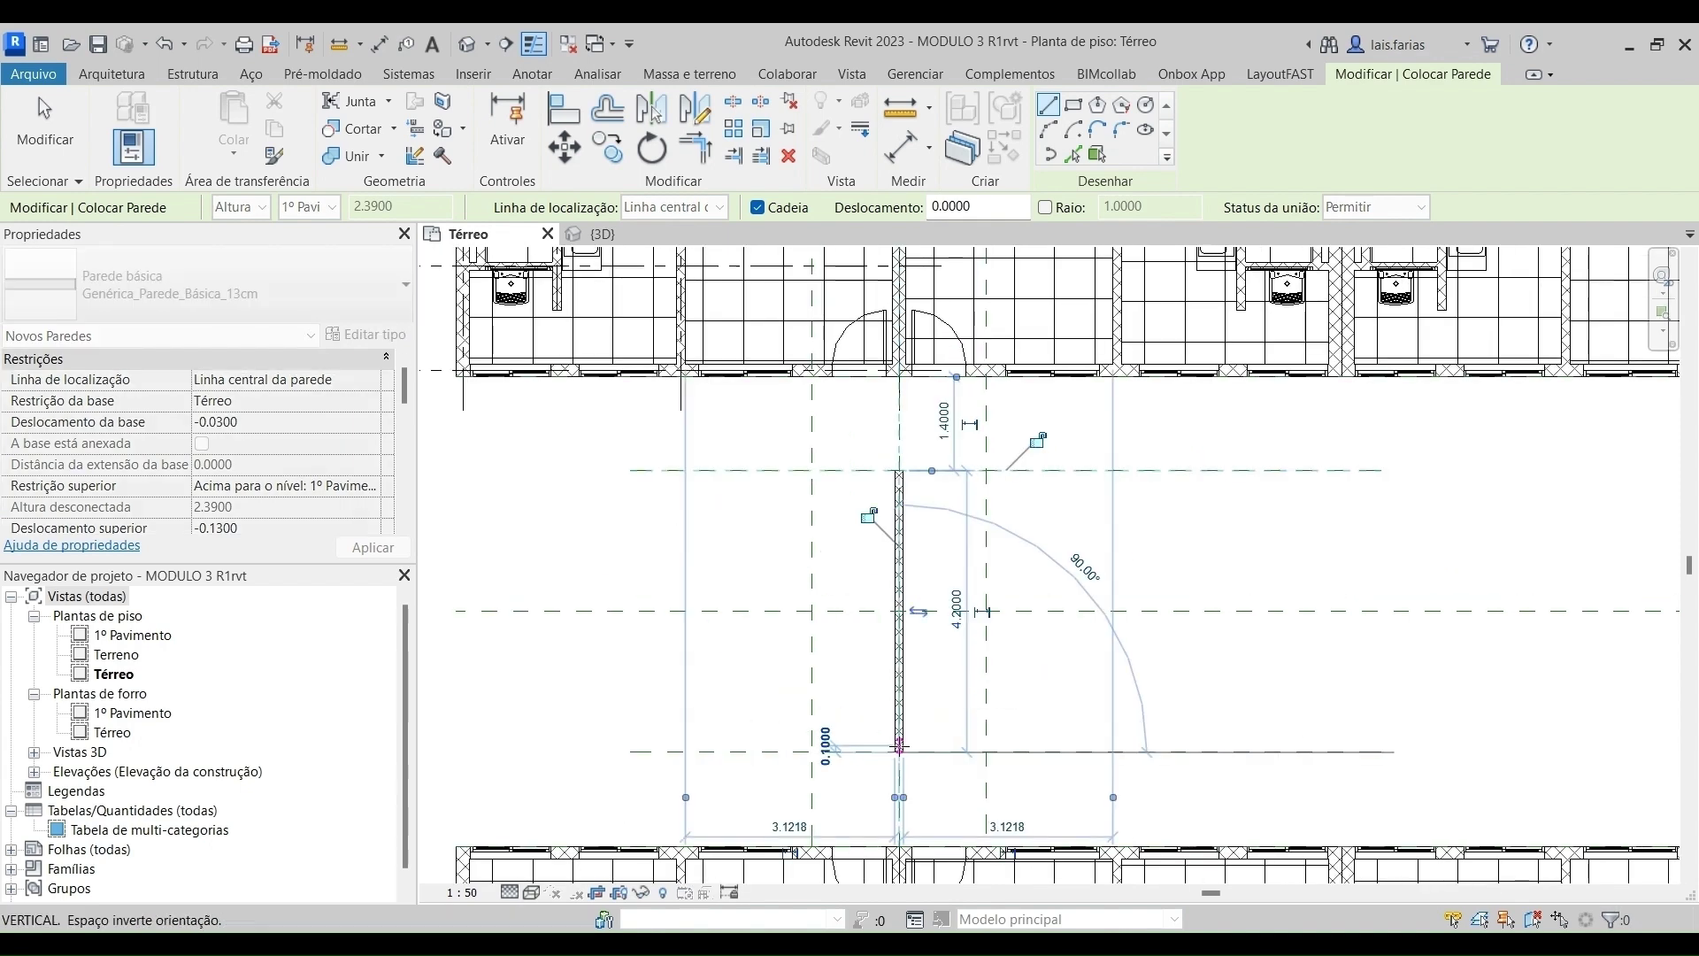
pyautogui.scroll(2, 899, 774)
pyautogui.scroll(-2, 1013, 668)
pyautogui.press('Escape')
pyautogui.scroll(-2, 1027, 675)
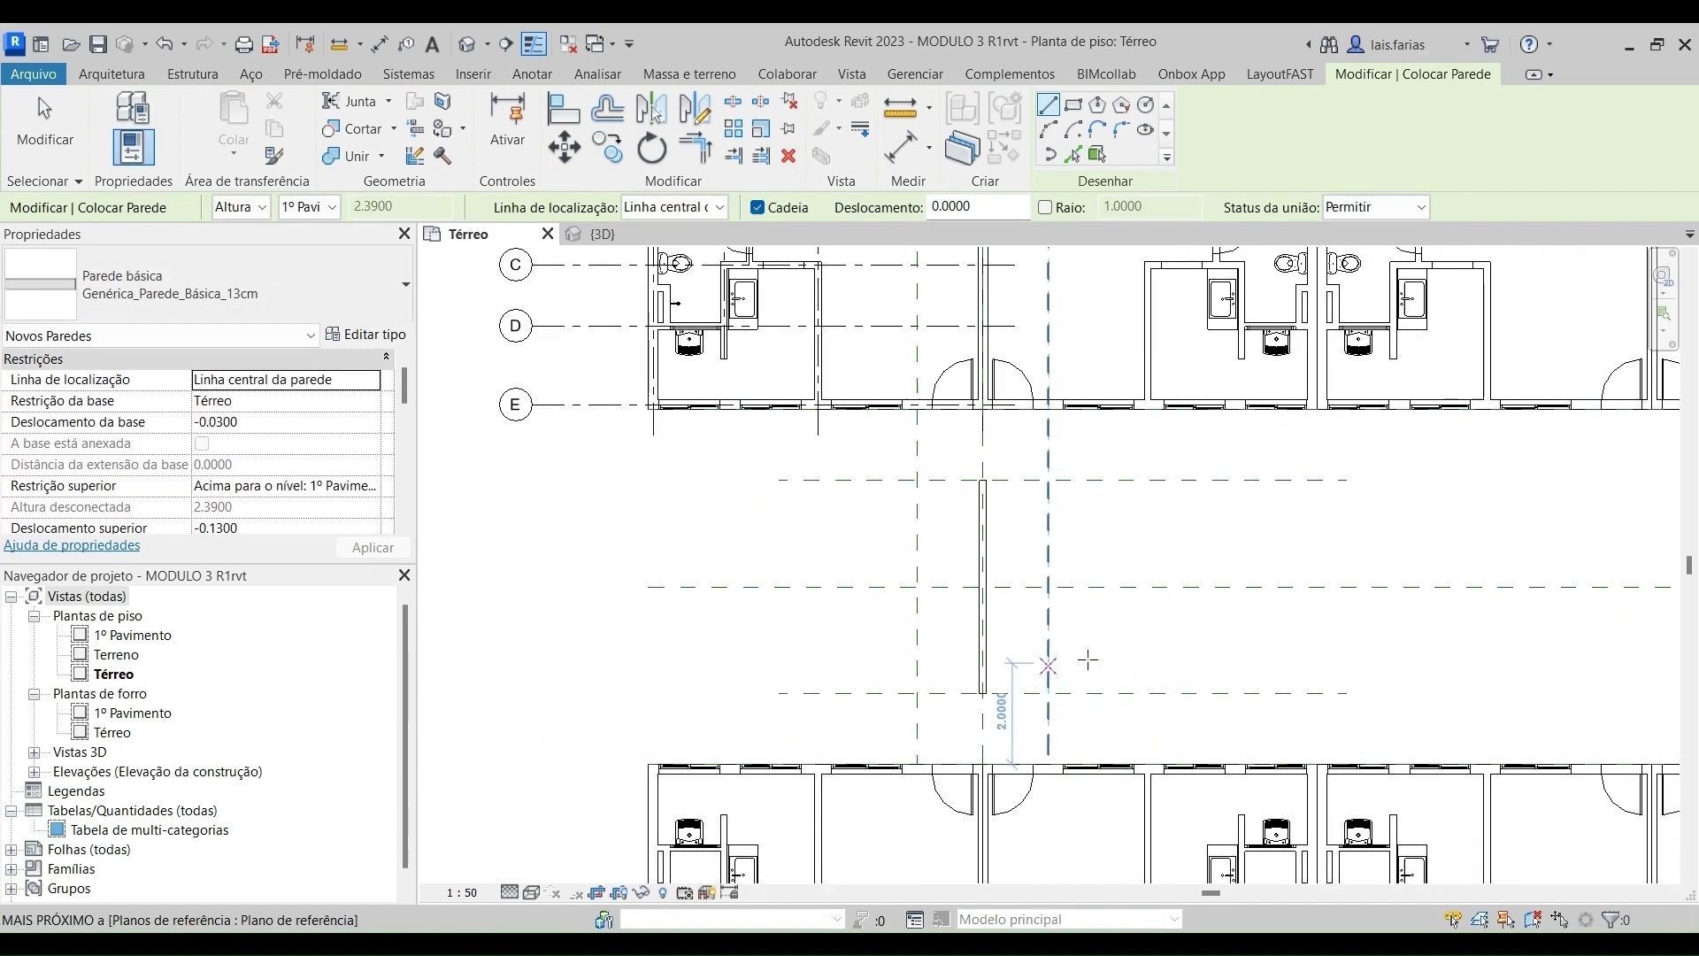
# Change the type for new walls to Genérica_Parede_Básica_19cm and leave wall placement.
pyautogui.click(160, 301)
pyautogui.click(151, 416)
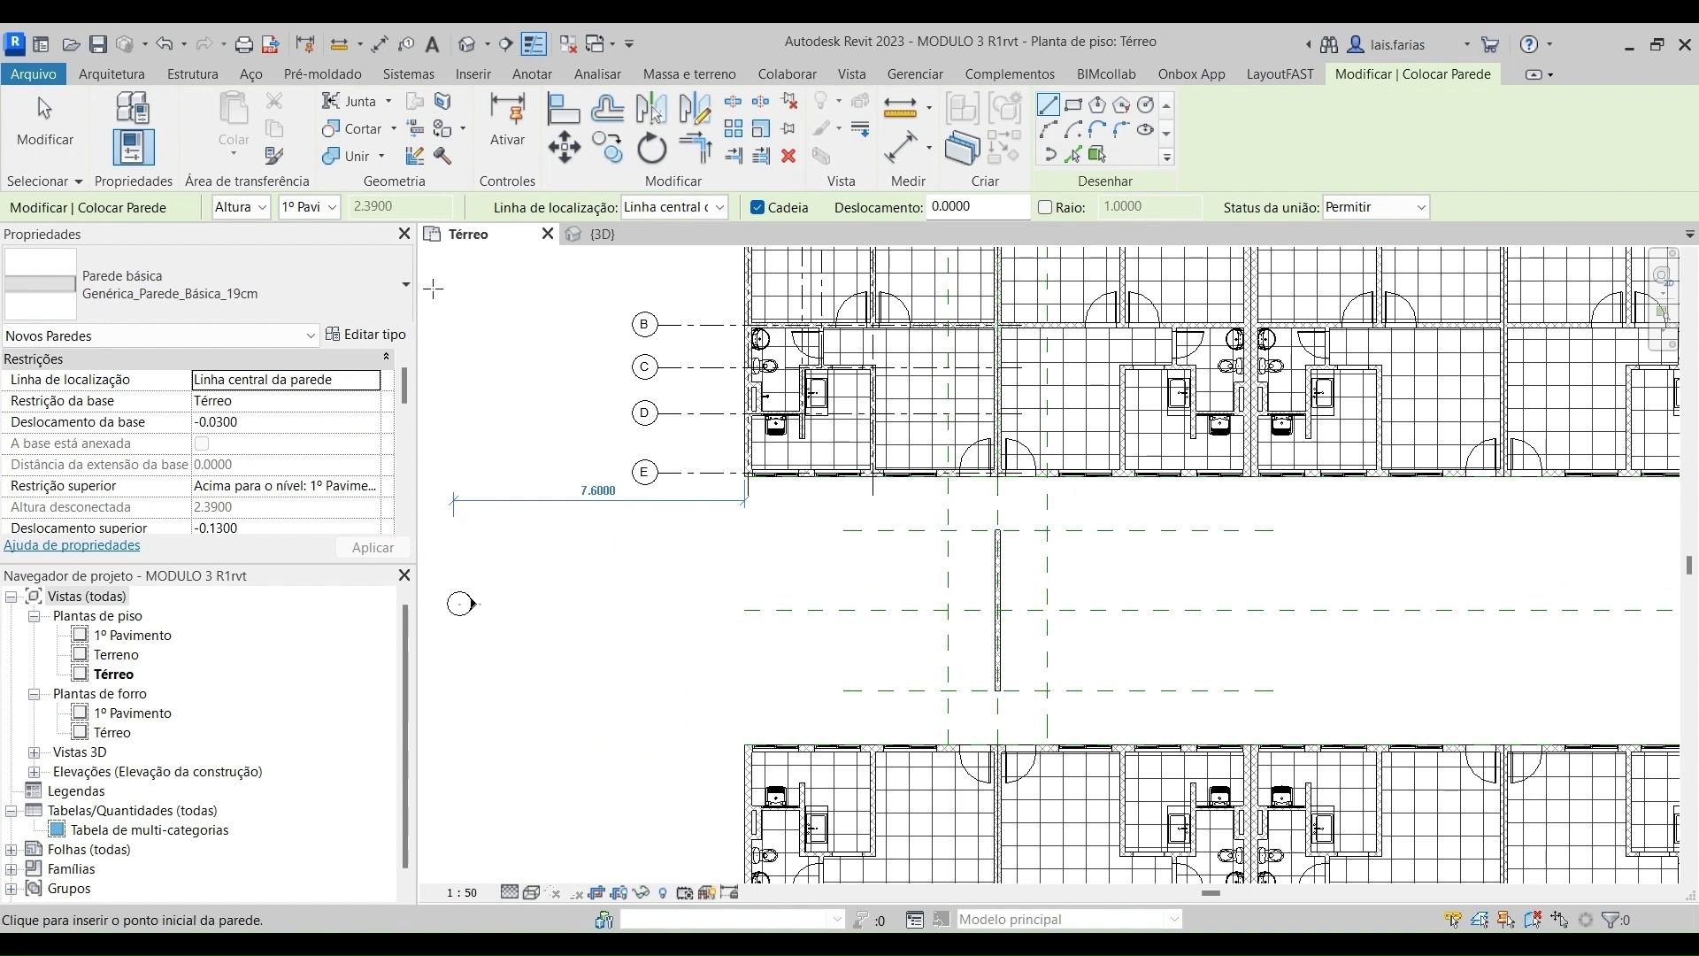
pyautogui.scroll(4, 941, 513)
pyautogui.scroll(-2, 940, 494)
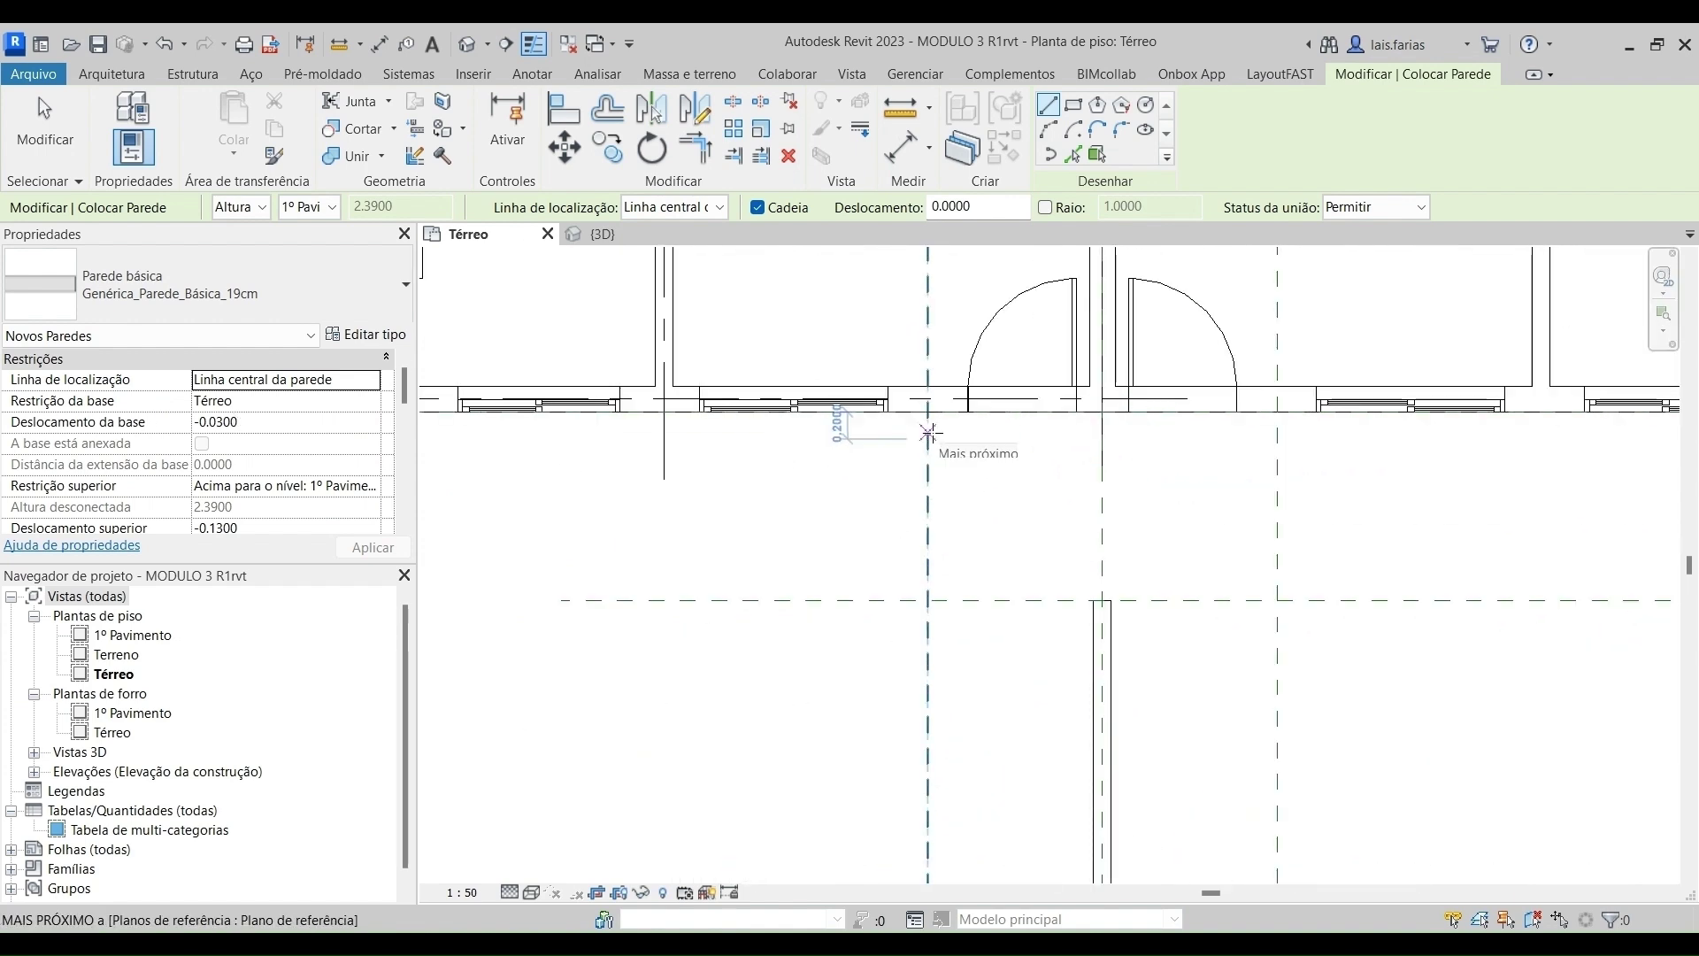
pyautogui.press('Escape')
pyautogui.press('Escape')
# Set the distance from the central corridor wall's face to the vertical reference plane on its right to 1.25 m.
pyautogui.scroll(3, 887, 547)
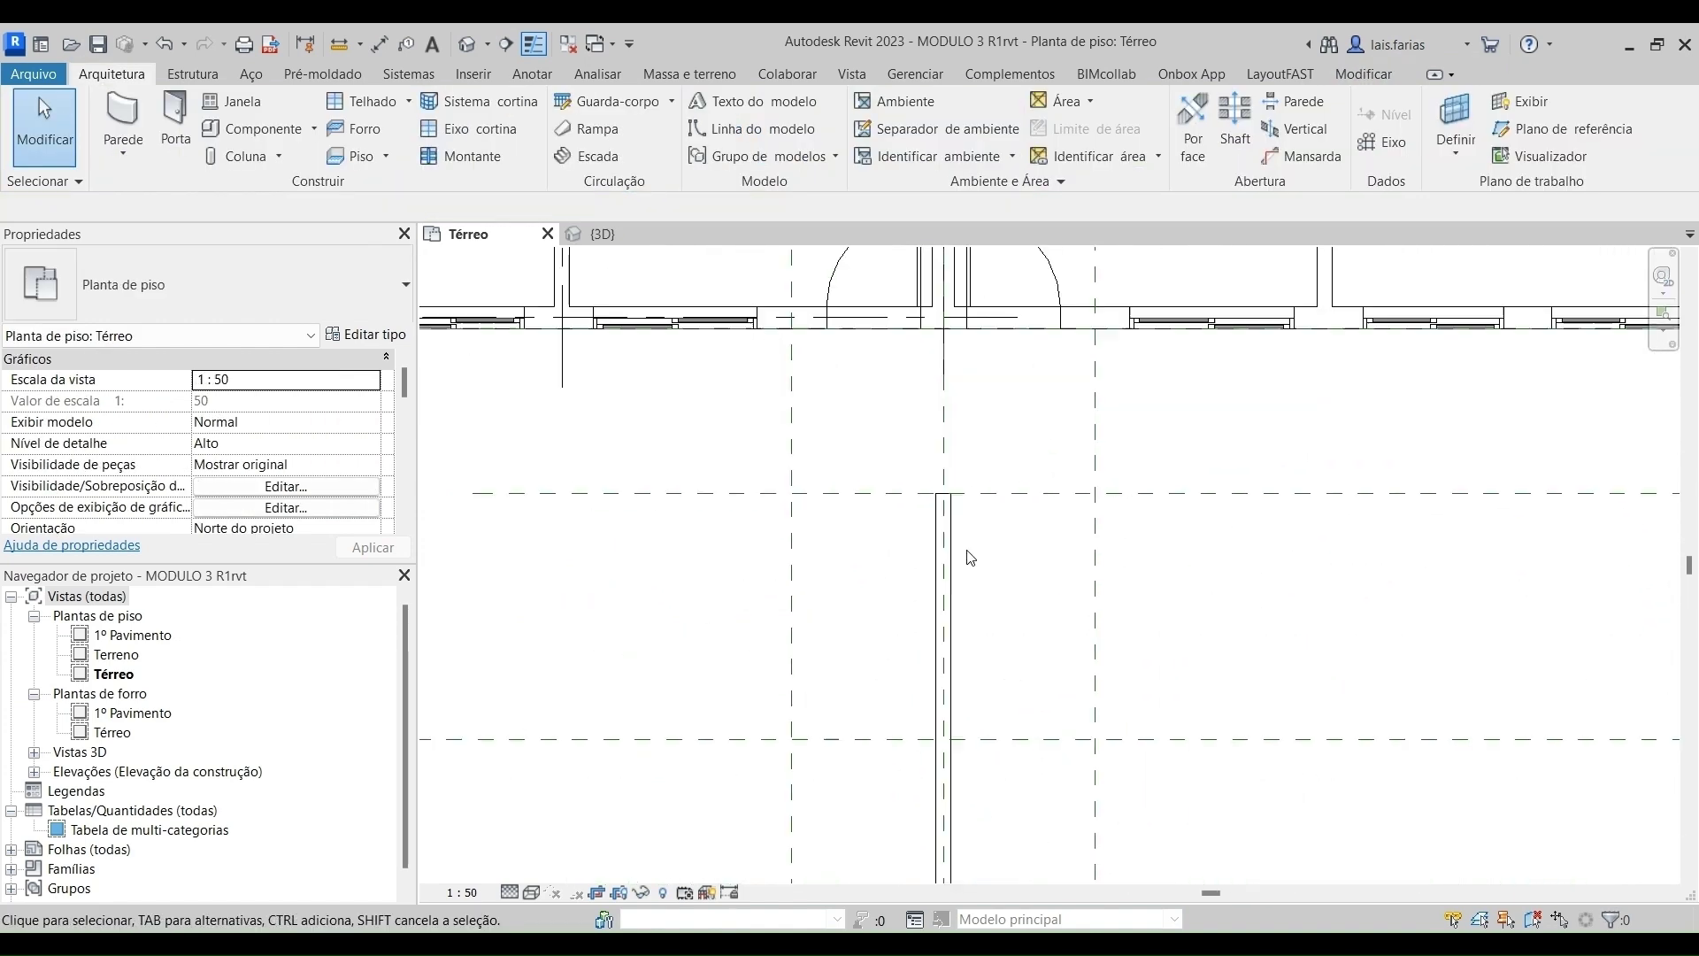
pyautogui.click(1130, 475)
pyautogui.scroll(2, 1117, 576)
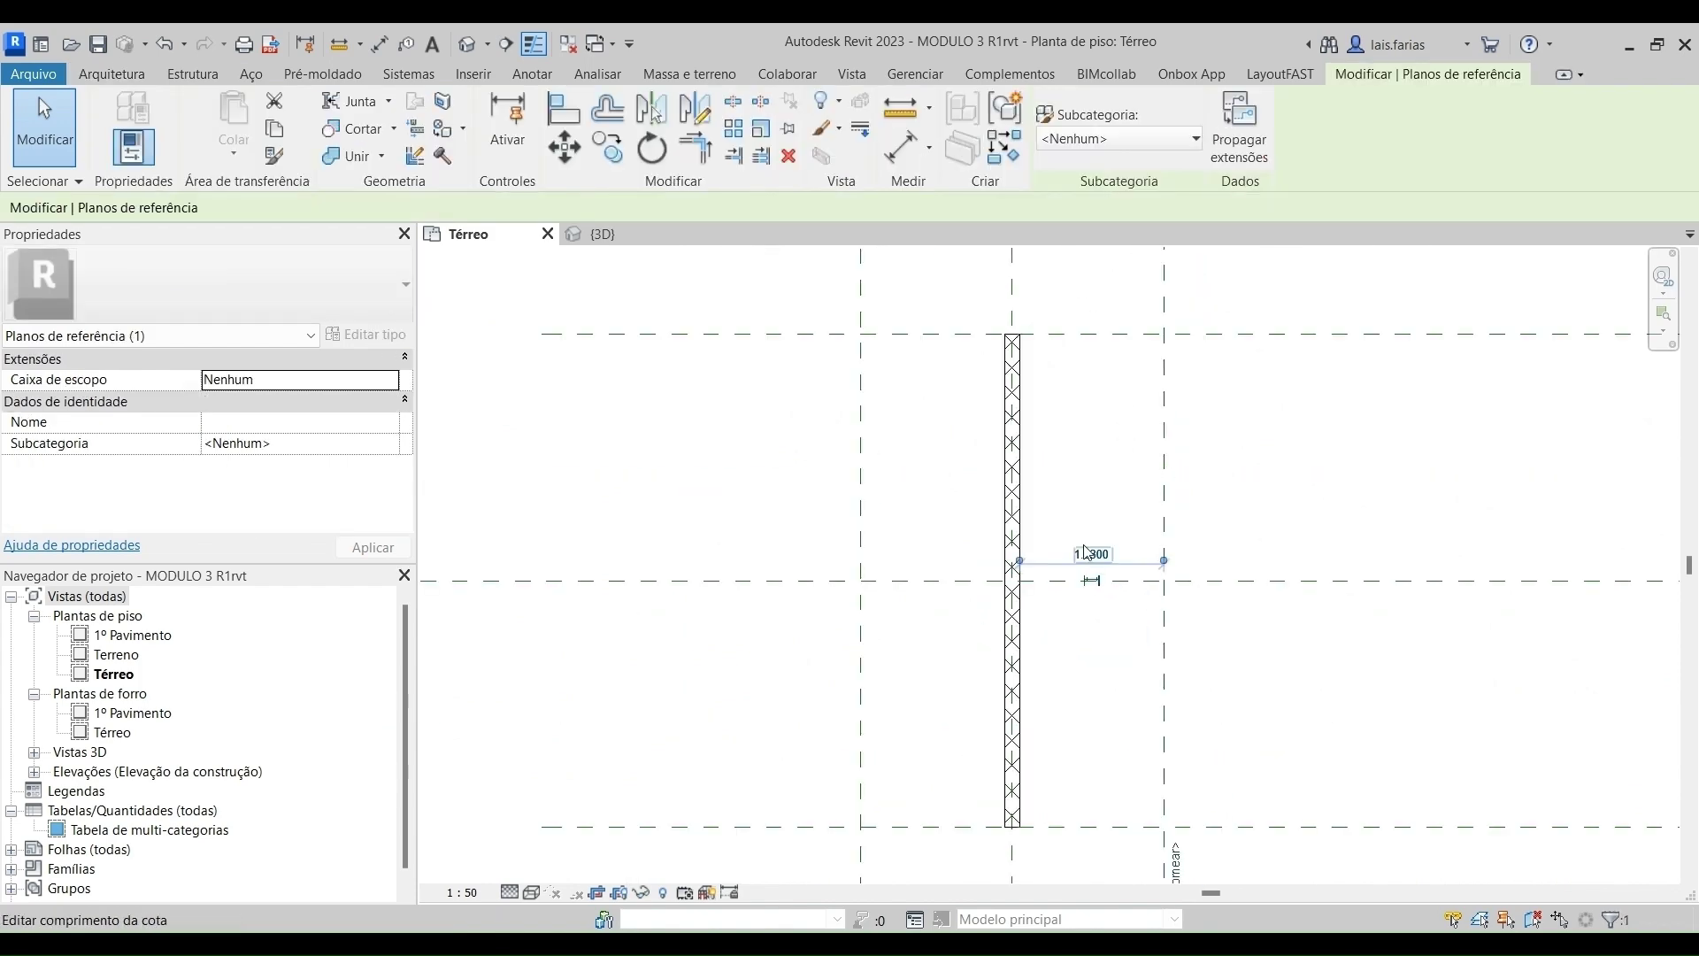
pyautogui.click(1127, 568)
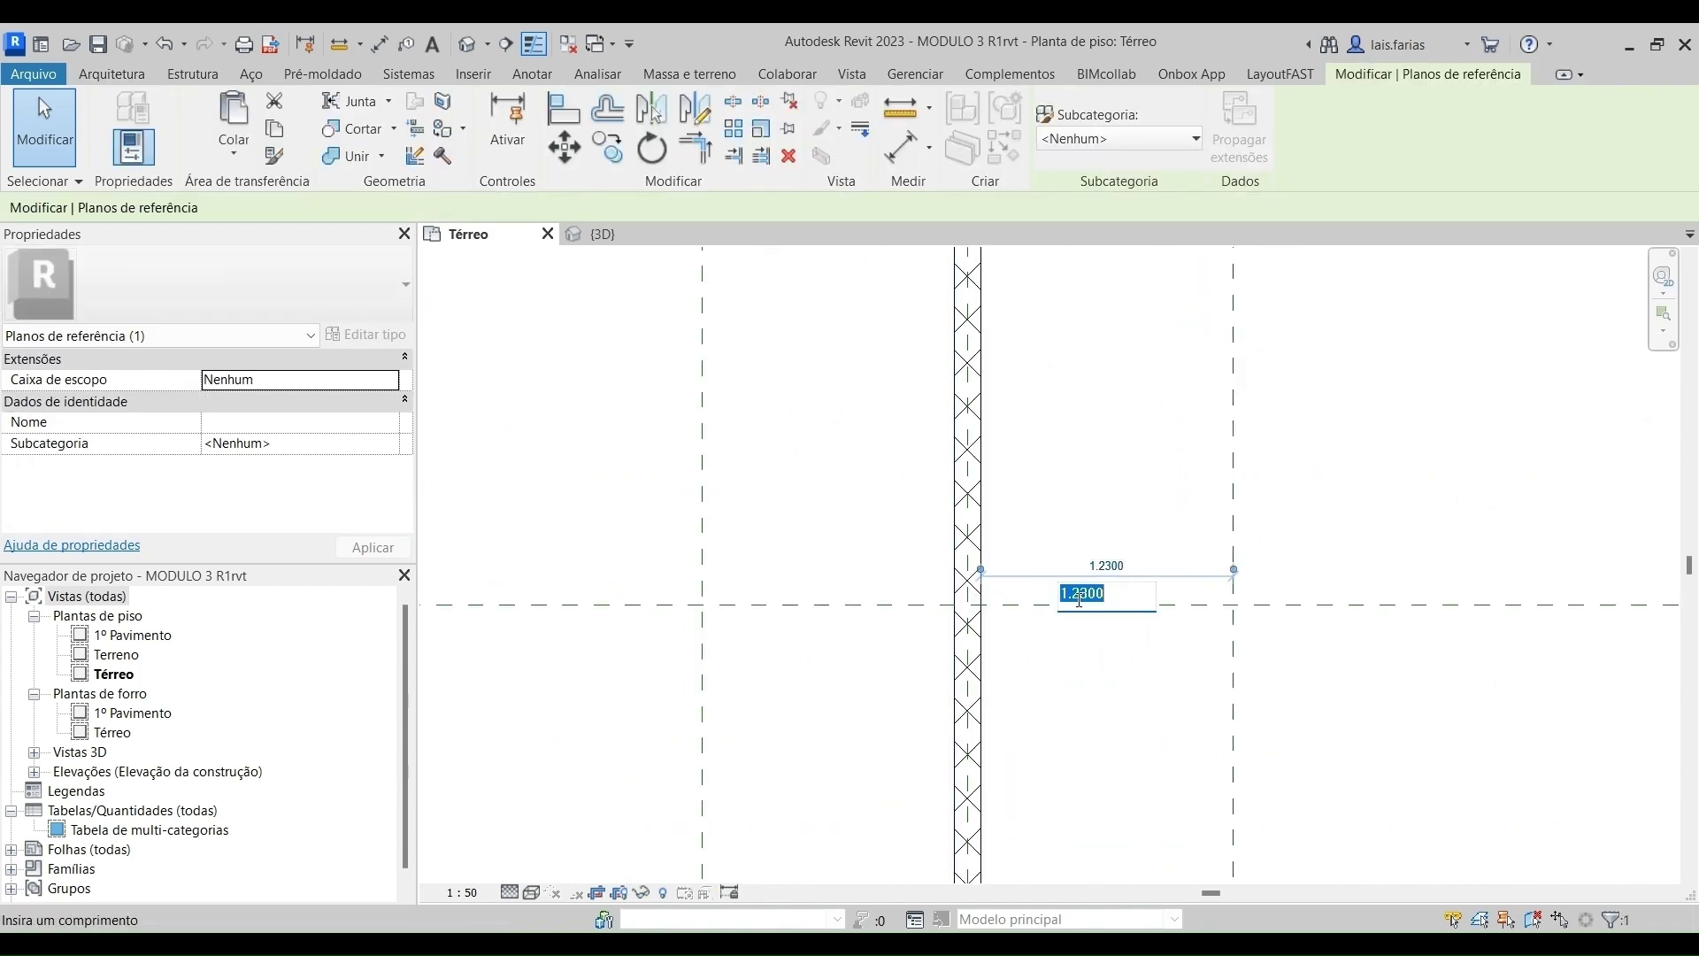
pyautogui.press('Return')
pyautogui.scroll(-6, 1219, 440)
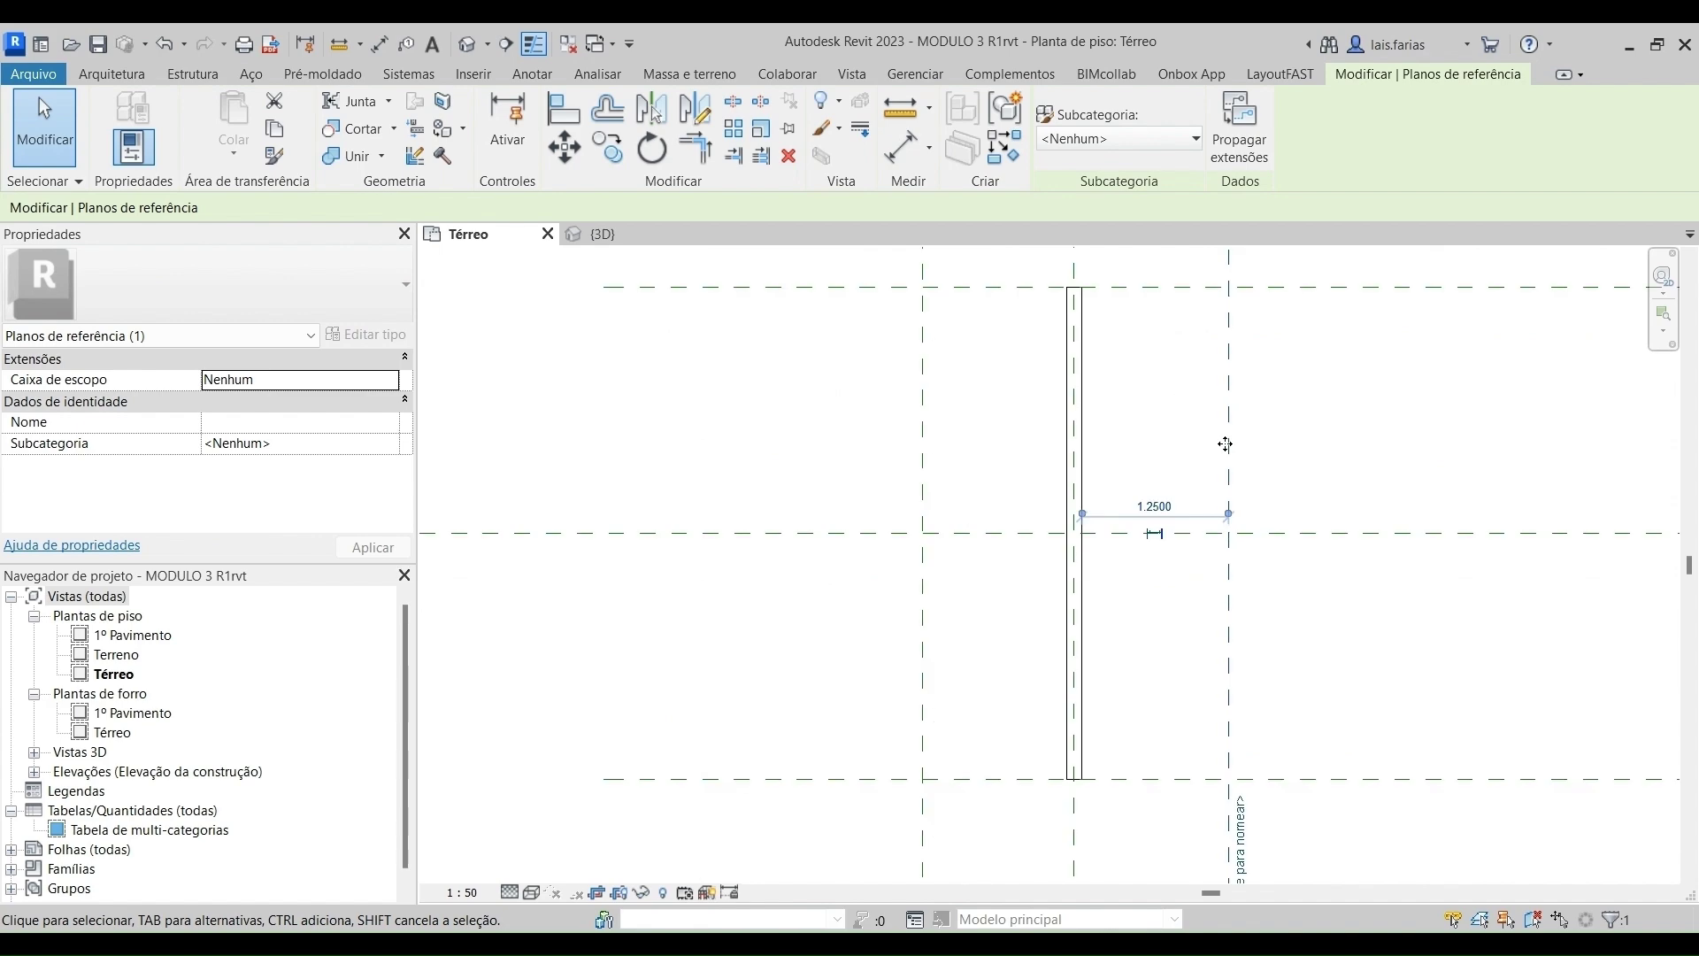
# Set the distance from the central corridor wall's face to the vertical reference plane on its left to 1.25 m.
pyautogui.scroll(3, 1097, 492)
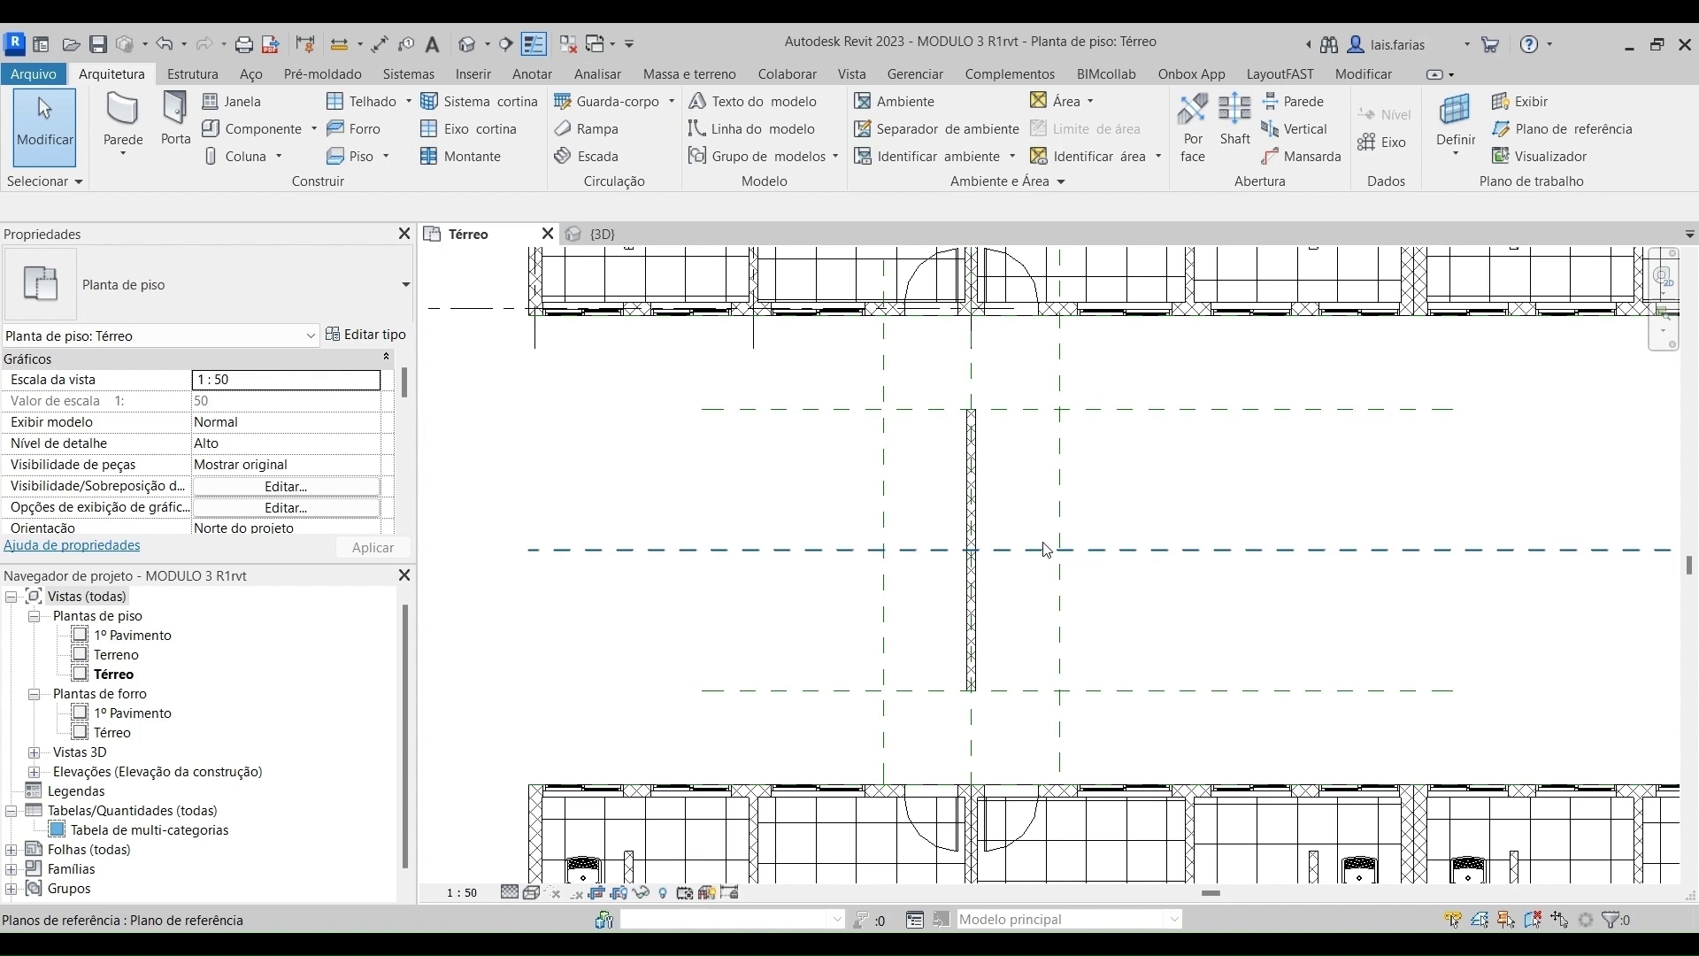
pyautogui.click(1046, 550)
pyautogui.scroll(3, 1046, 550)
pyautogui.click(1142, 577)
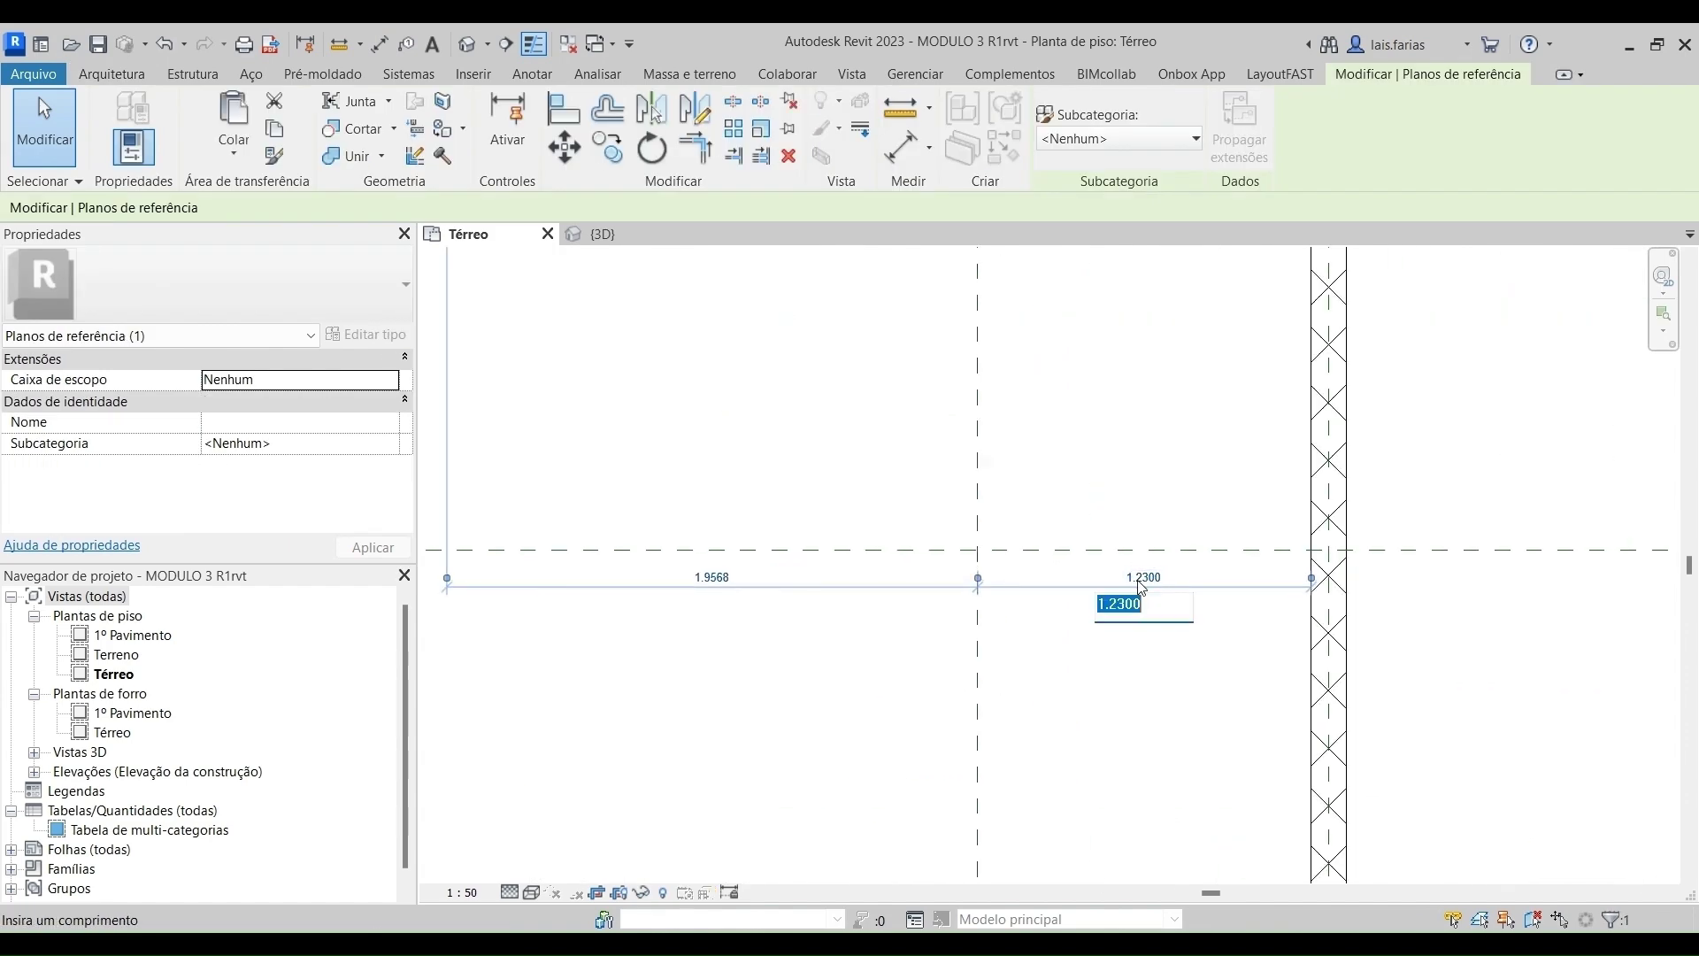
pyautogui.write('1.25')
pyautogui.press('Return')
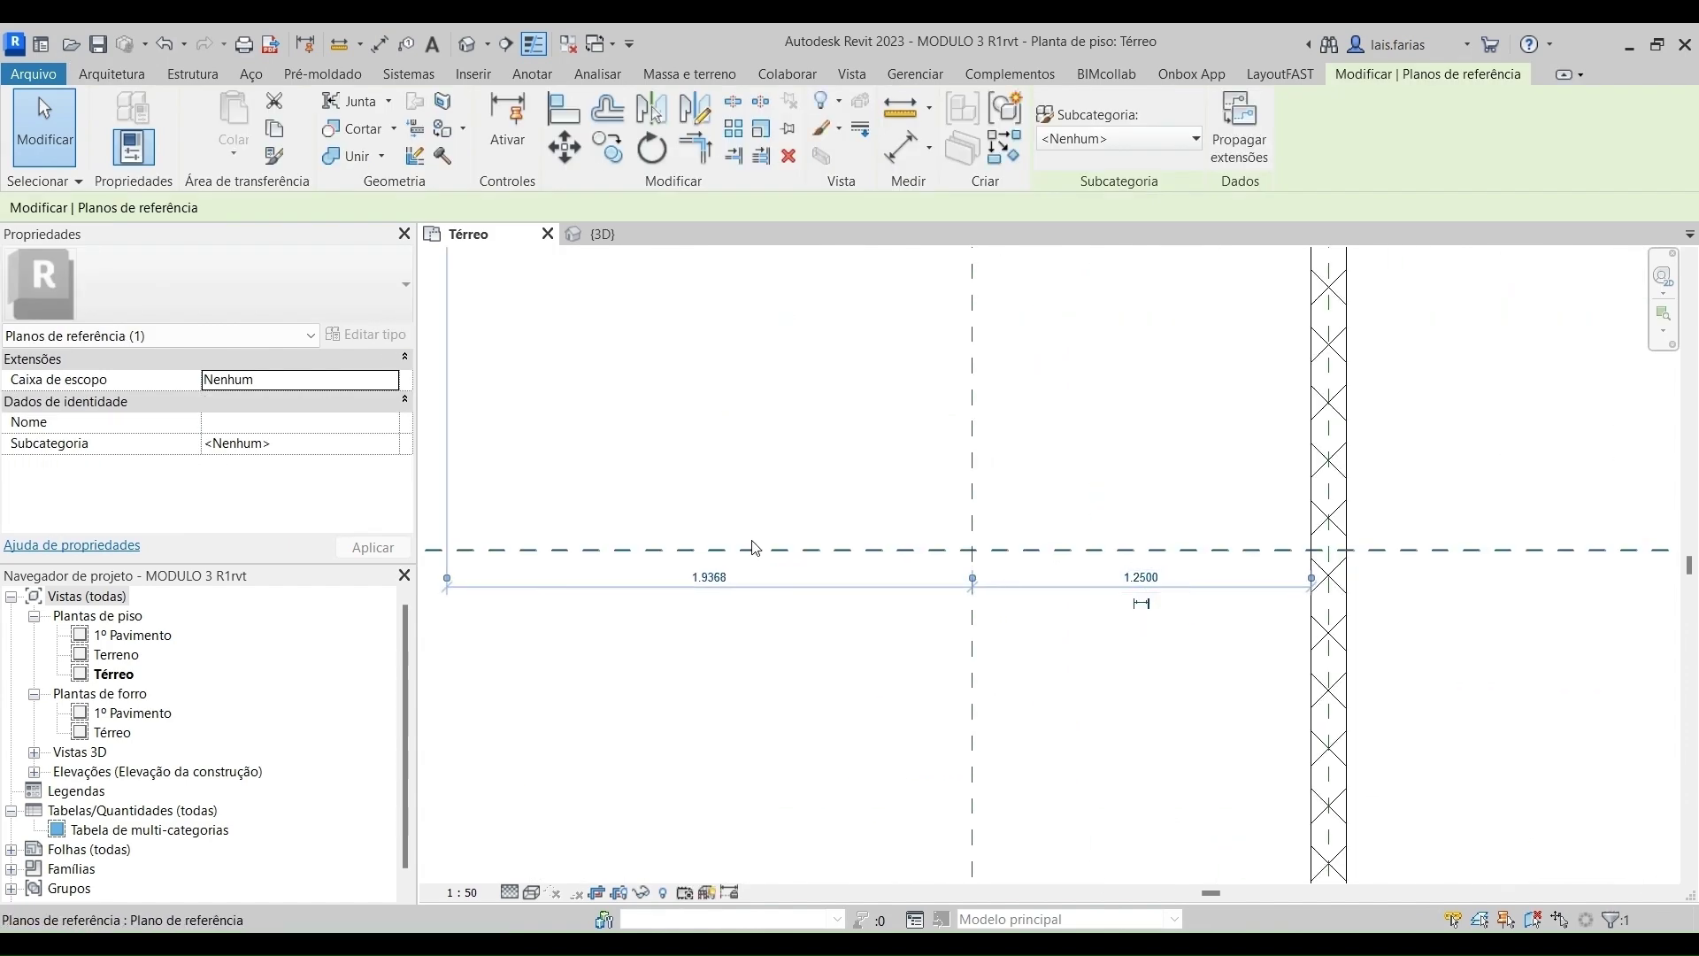
pyautogui.scroll(-3, 1008, 548)
pyautogui.click(1015, 516)
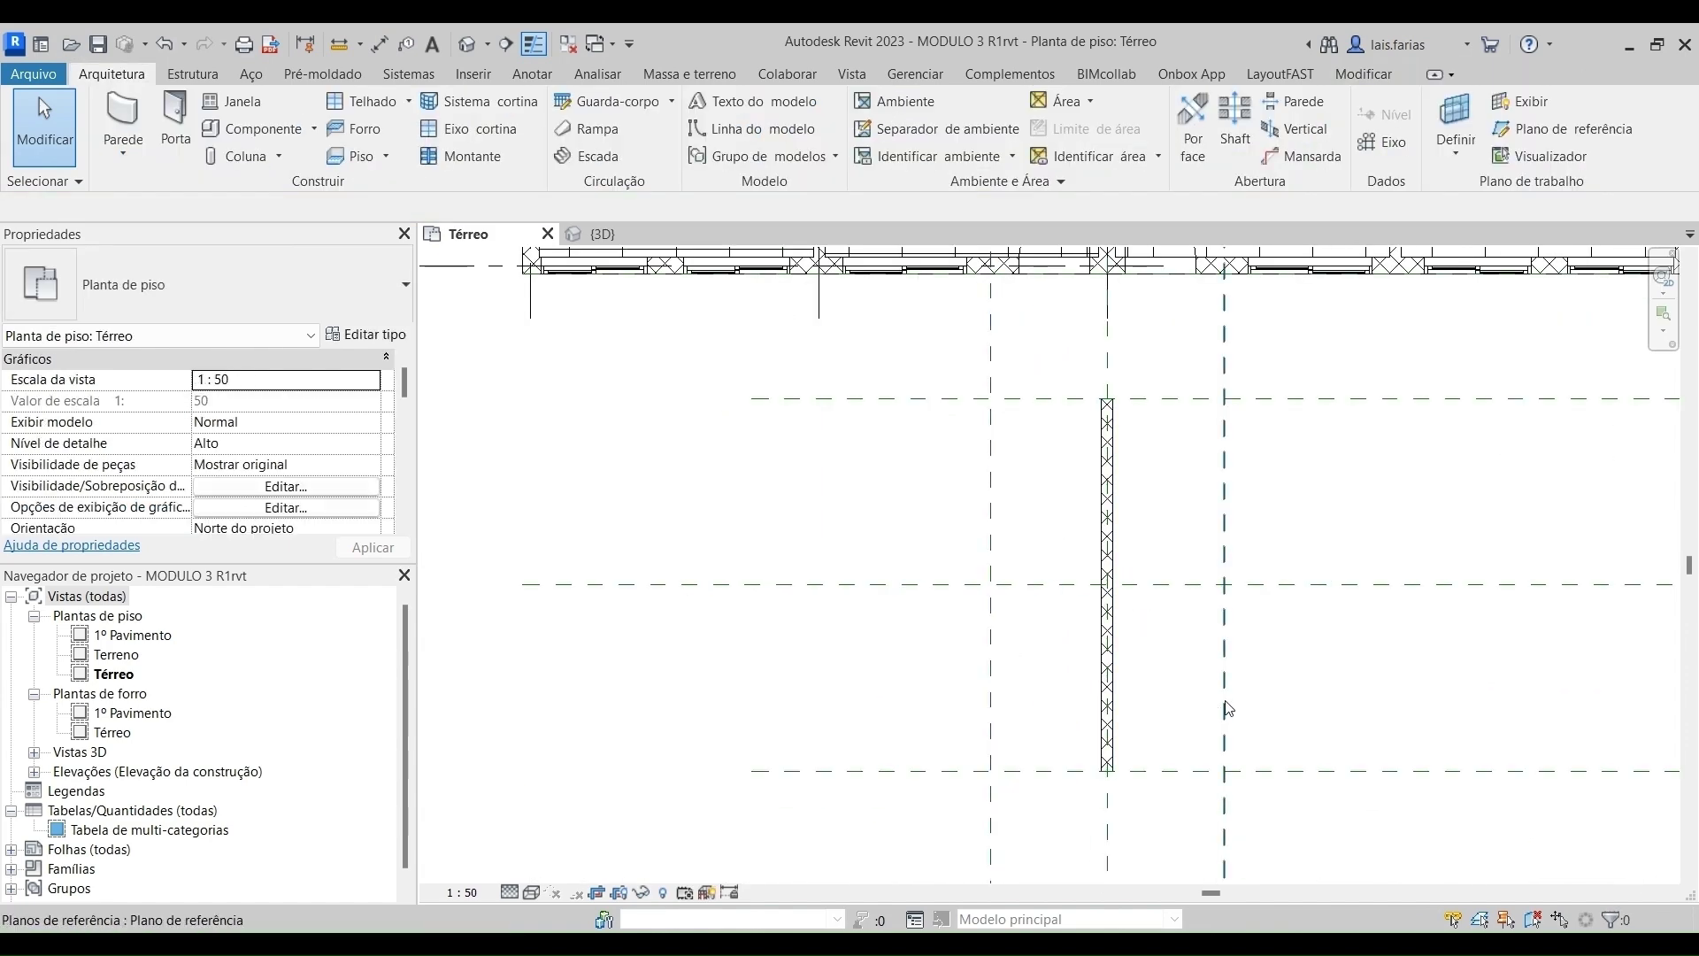
# Draw 4.2 m Genérica_Parede_Básica_19cm walls along both outer vertical planes, using Face de acabamento: Externa and keeping their thickness outside the planes.
pyautogui.click(123, 119)
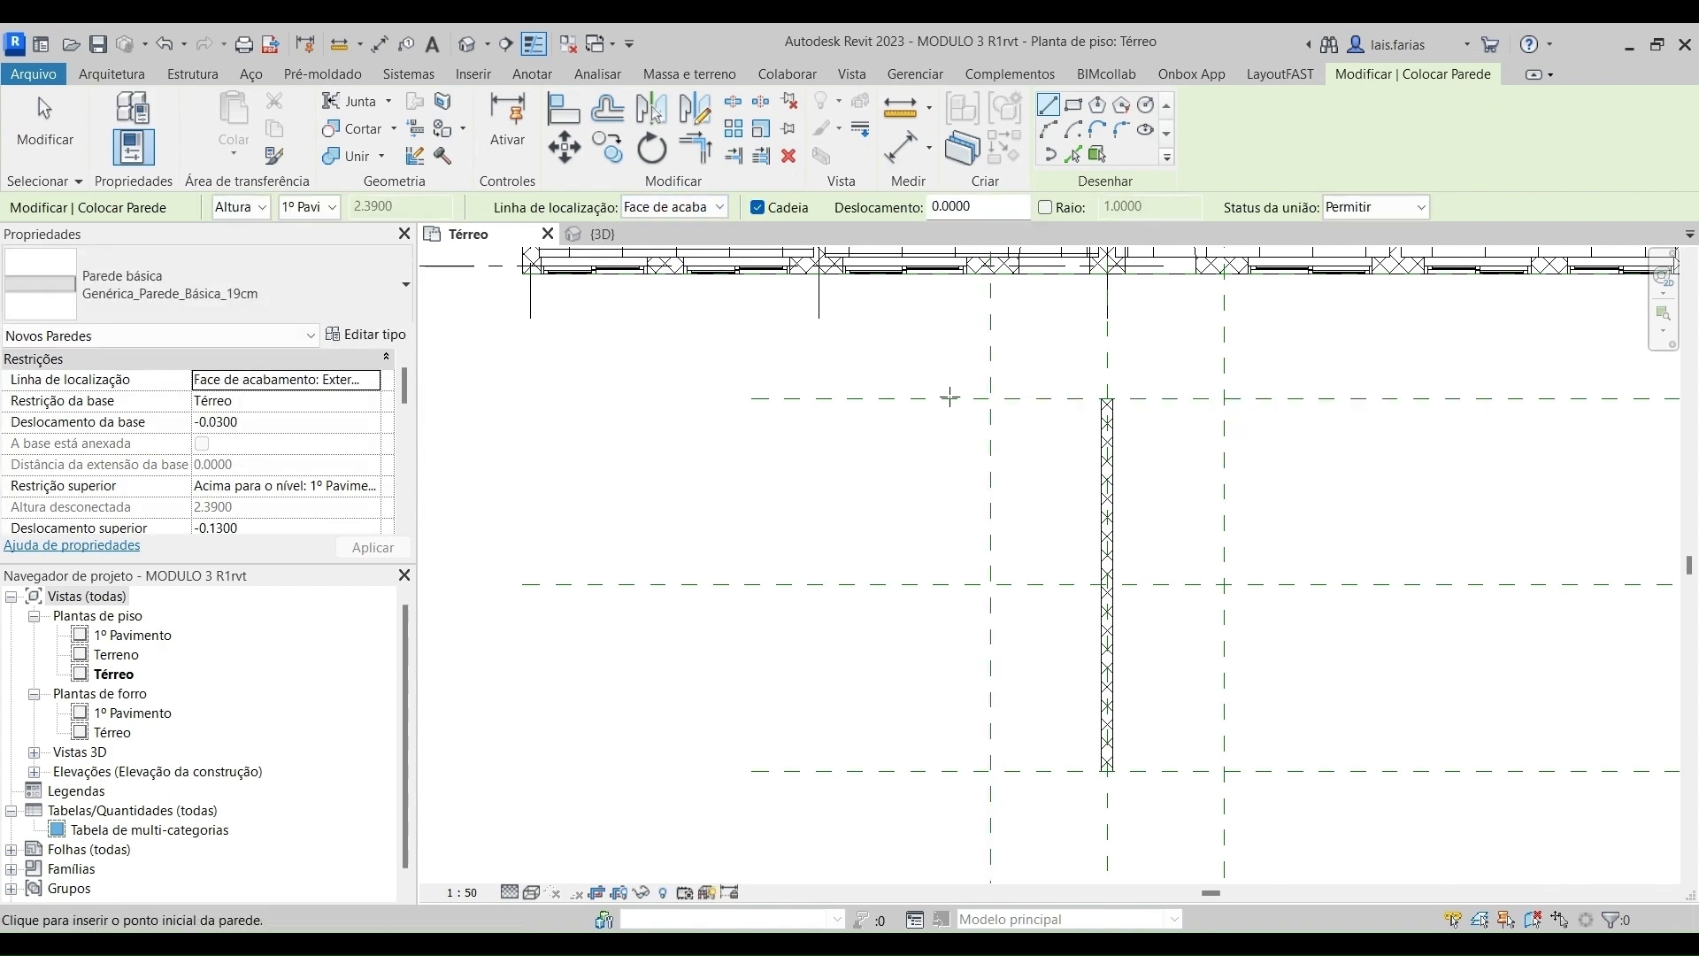
pyautogui.click(990, 398)
pyautogui.click(990, 771)
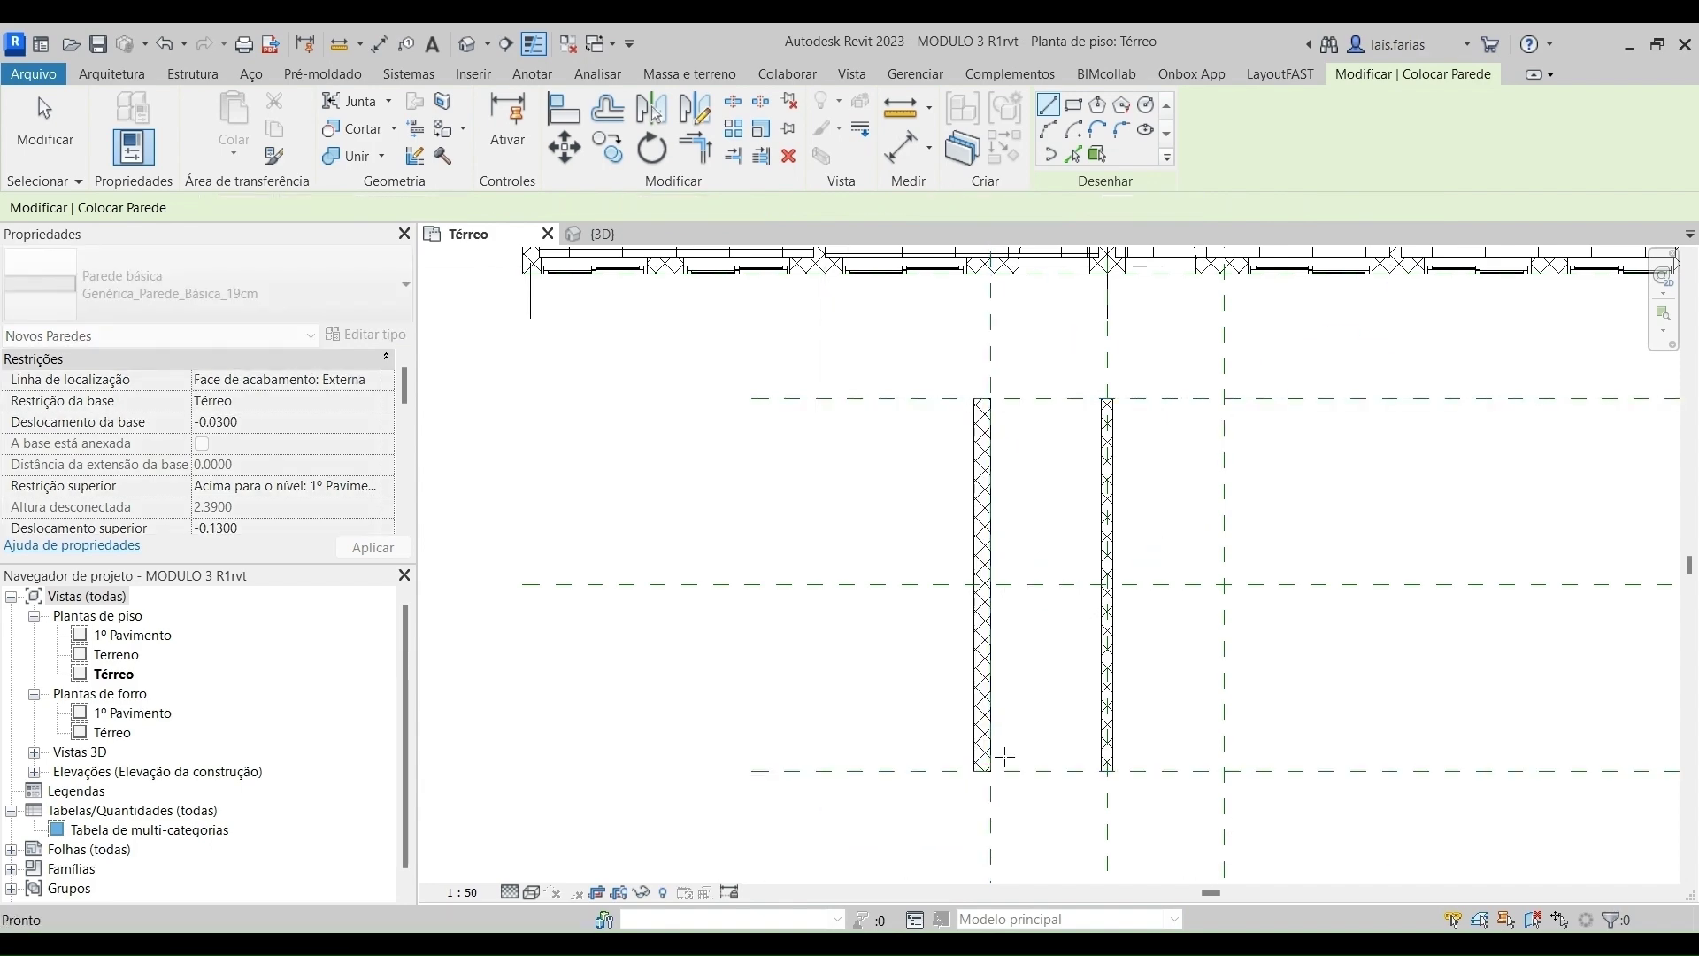
pyautogui.press('Escape')
pyautogui.click(1224, 771)
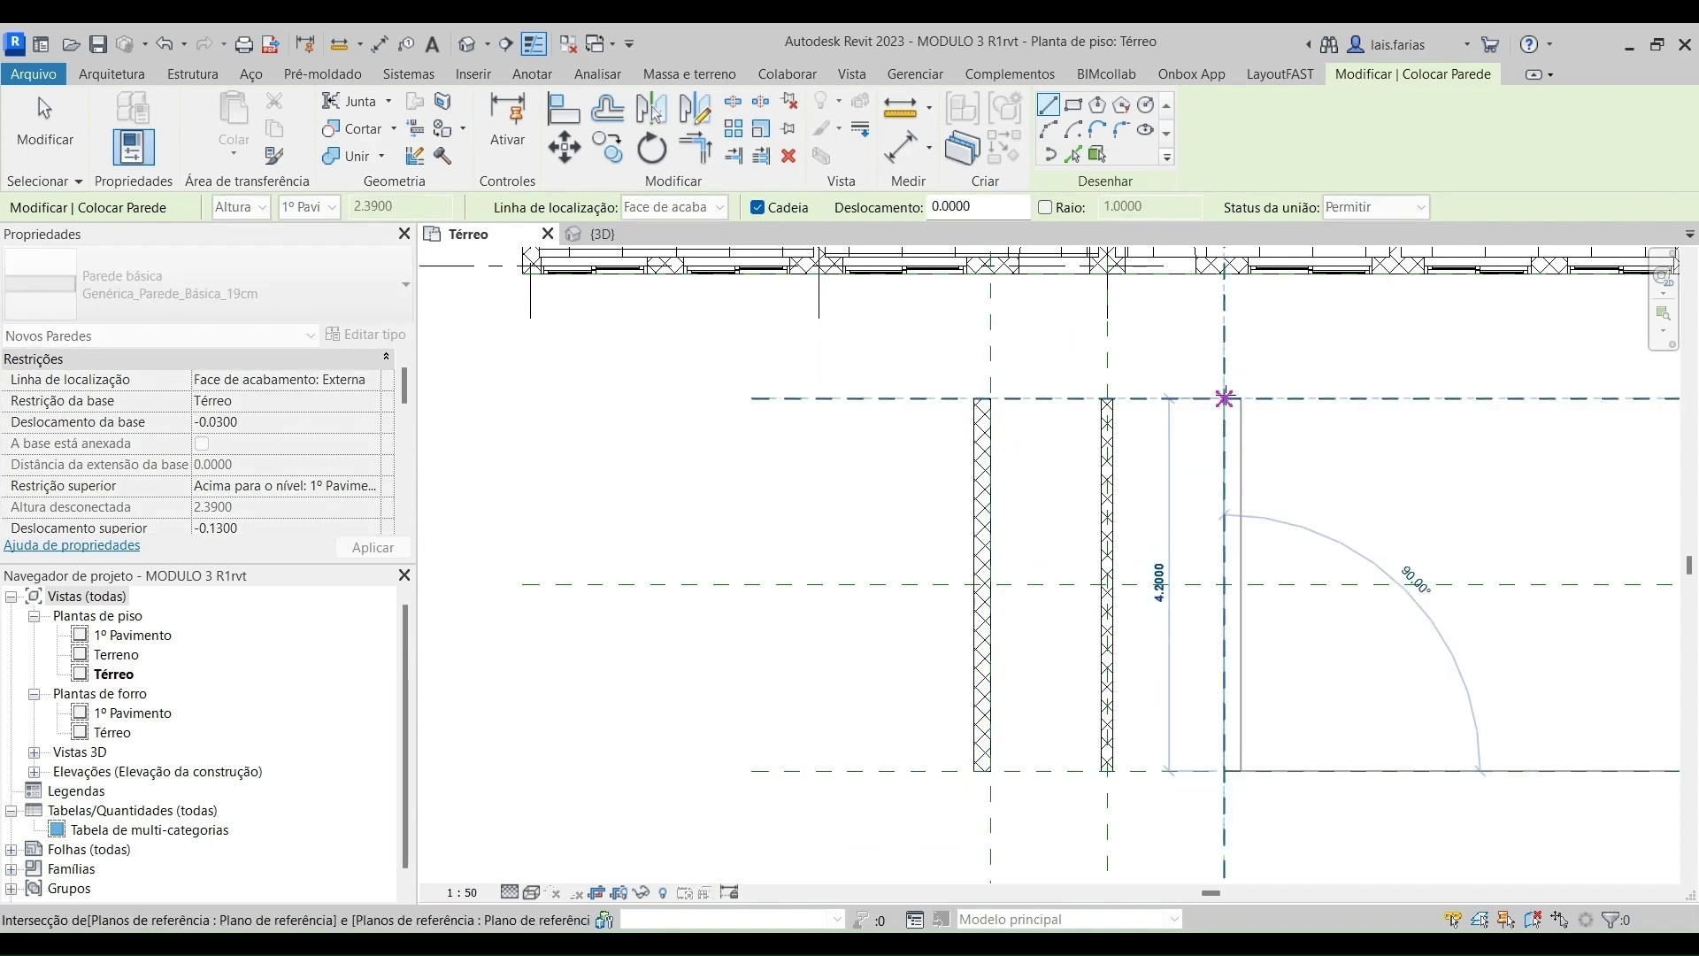
pyautogui.click(1224, 398)
pyautogui.press('Escape')
pyautogui.scroll(-1, 1026, 485)
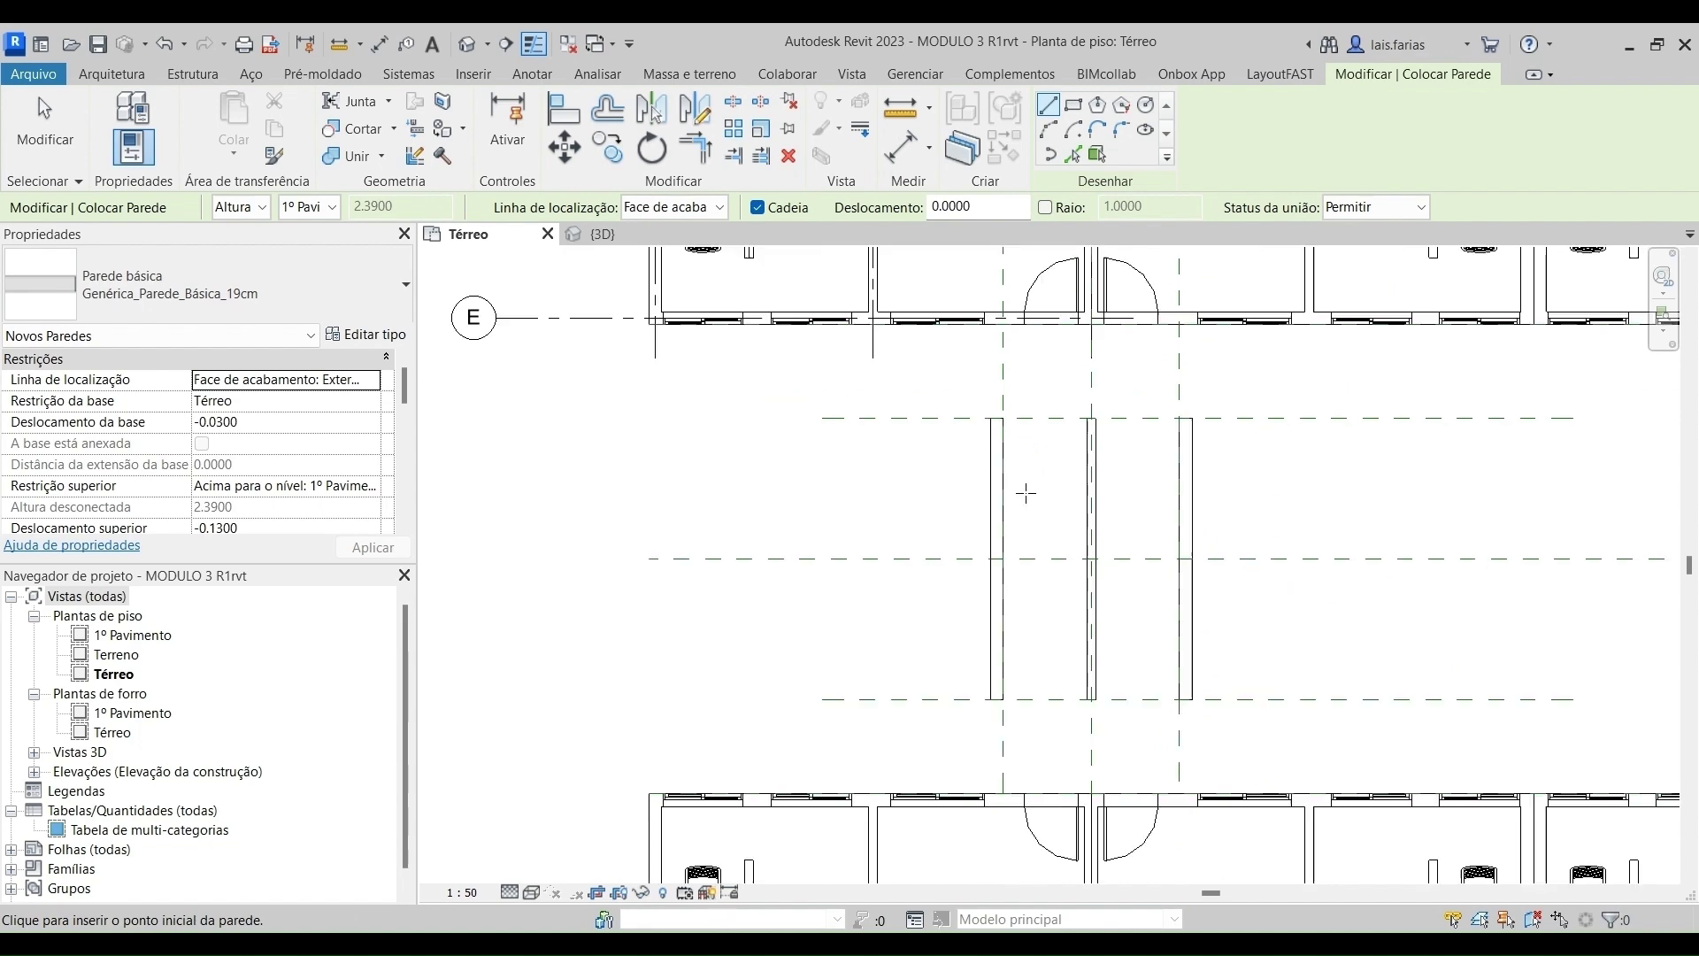
# Leave wall placement and start a structural floor on the Térreo level with the type Genérico 100 mm.
pyautogui.scroll(1, 1177, 613)
pyautogui.press('Escape')
pyautogui.scroll(-2, 1299, 542)
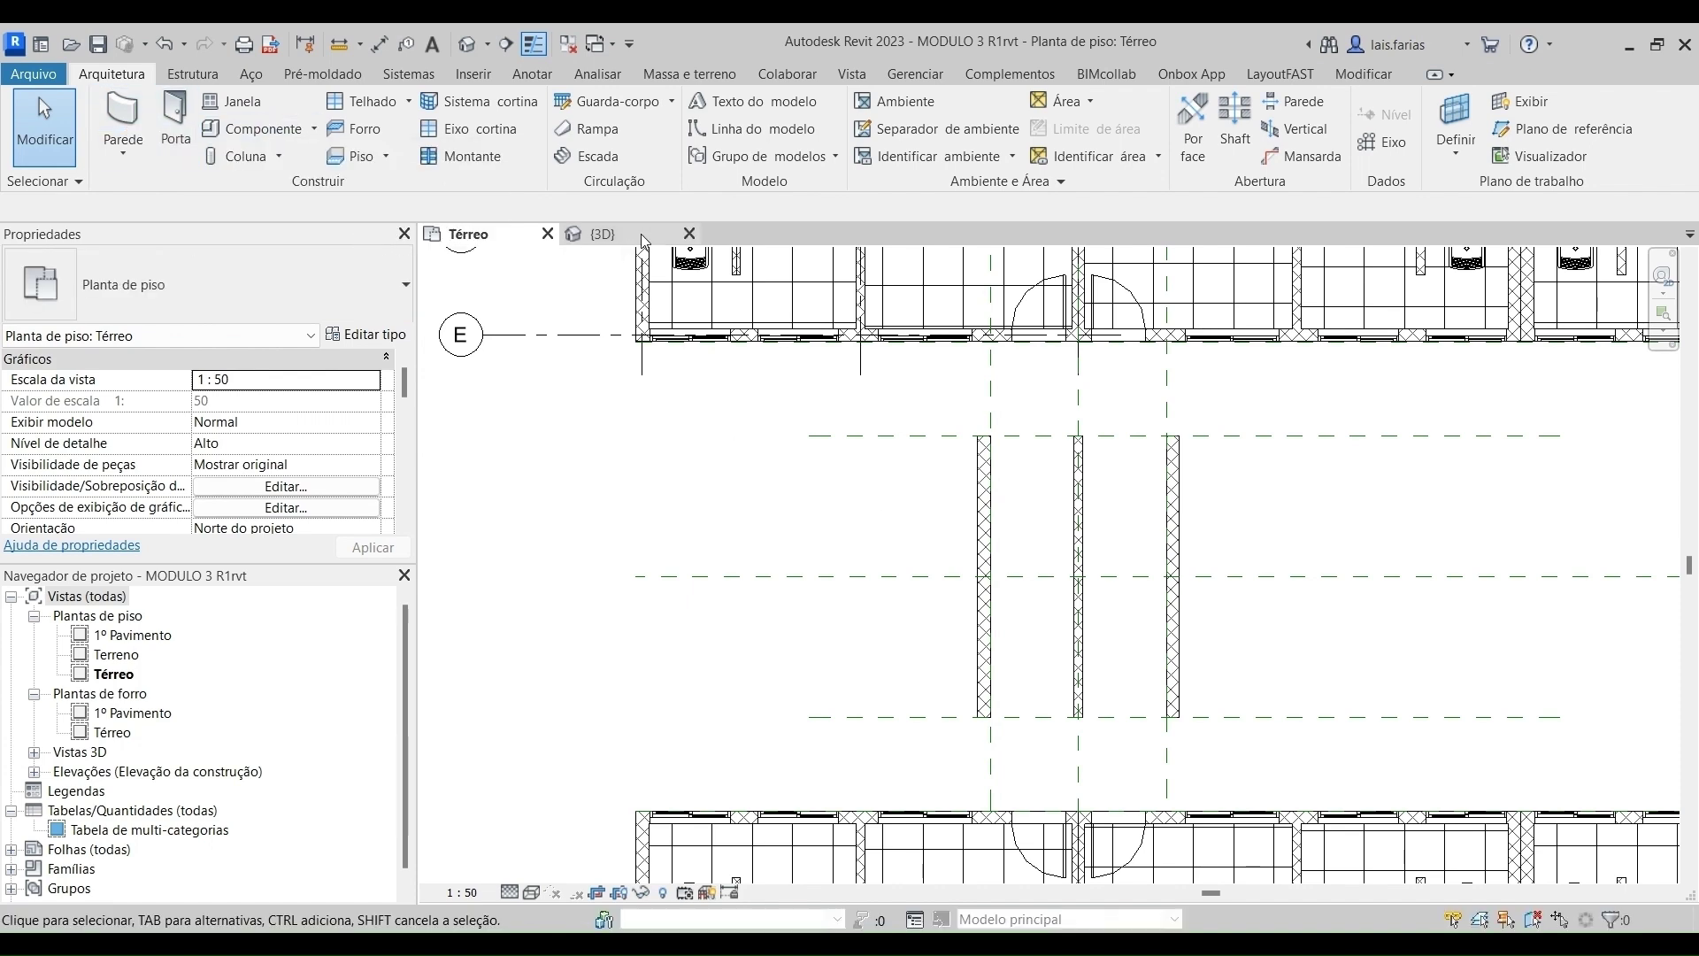
pyautogui.click(191, 74)
pyautogui.click(197, 156)
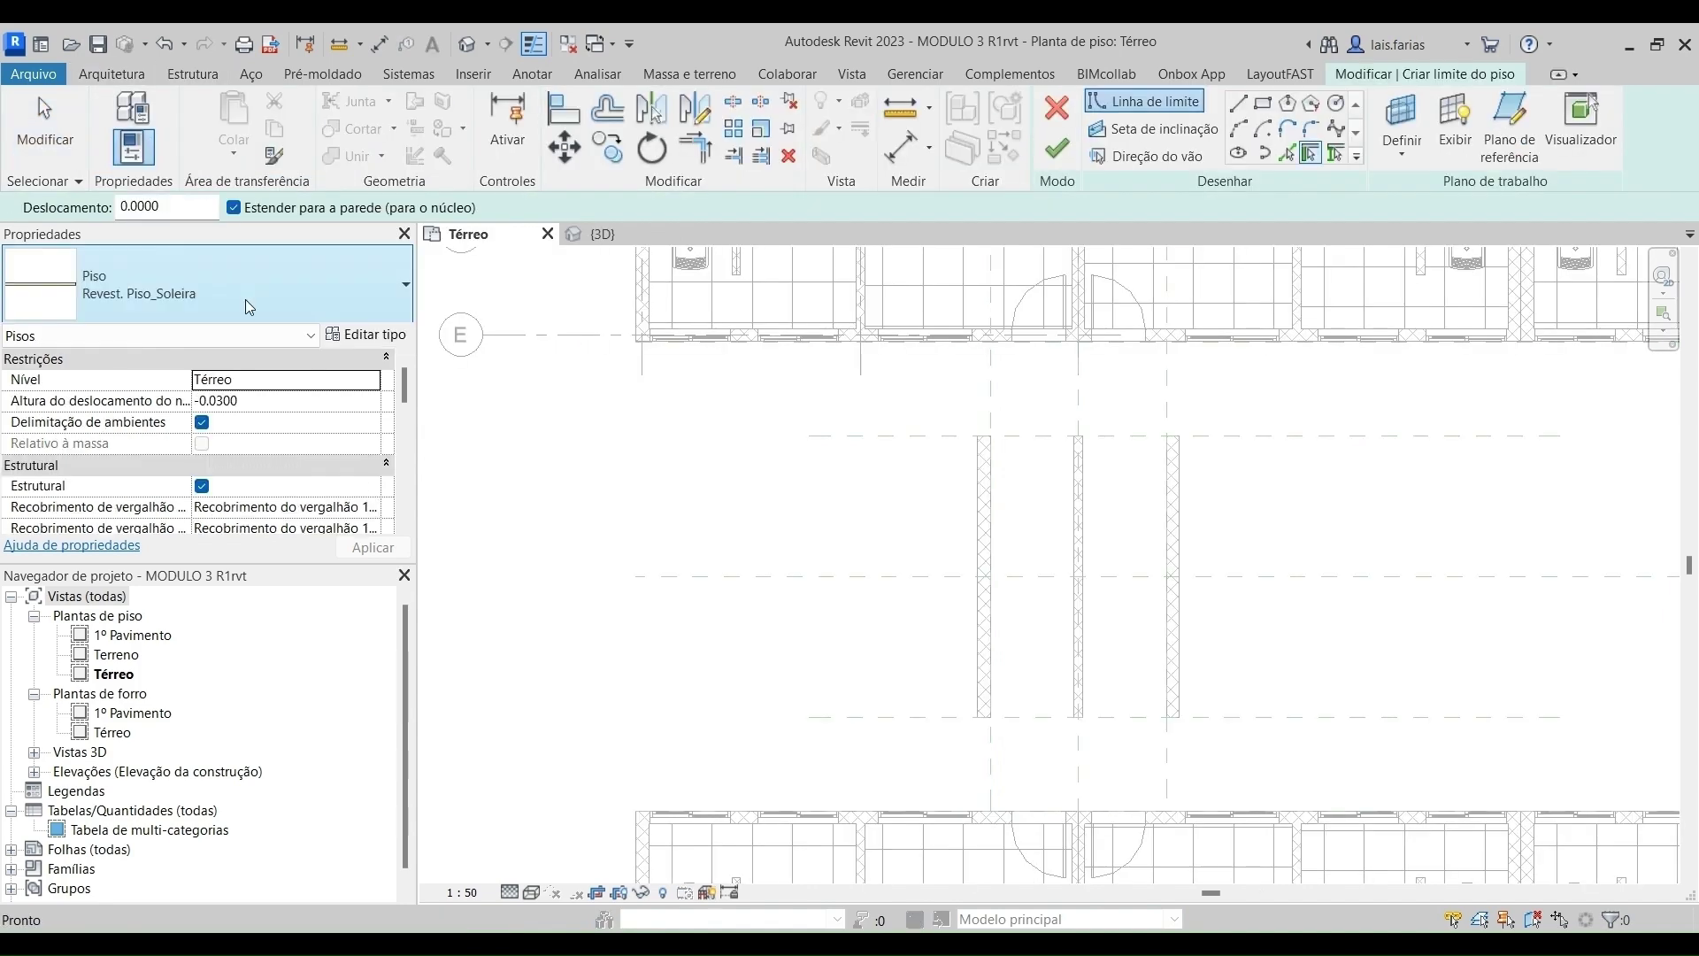
pyautogui.click(275, 283)
pyautogui.click(180, 426)
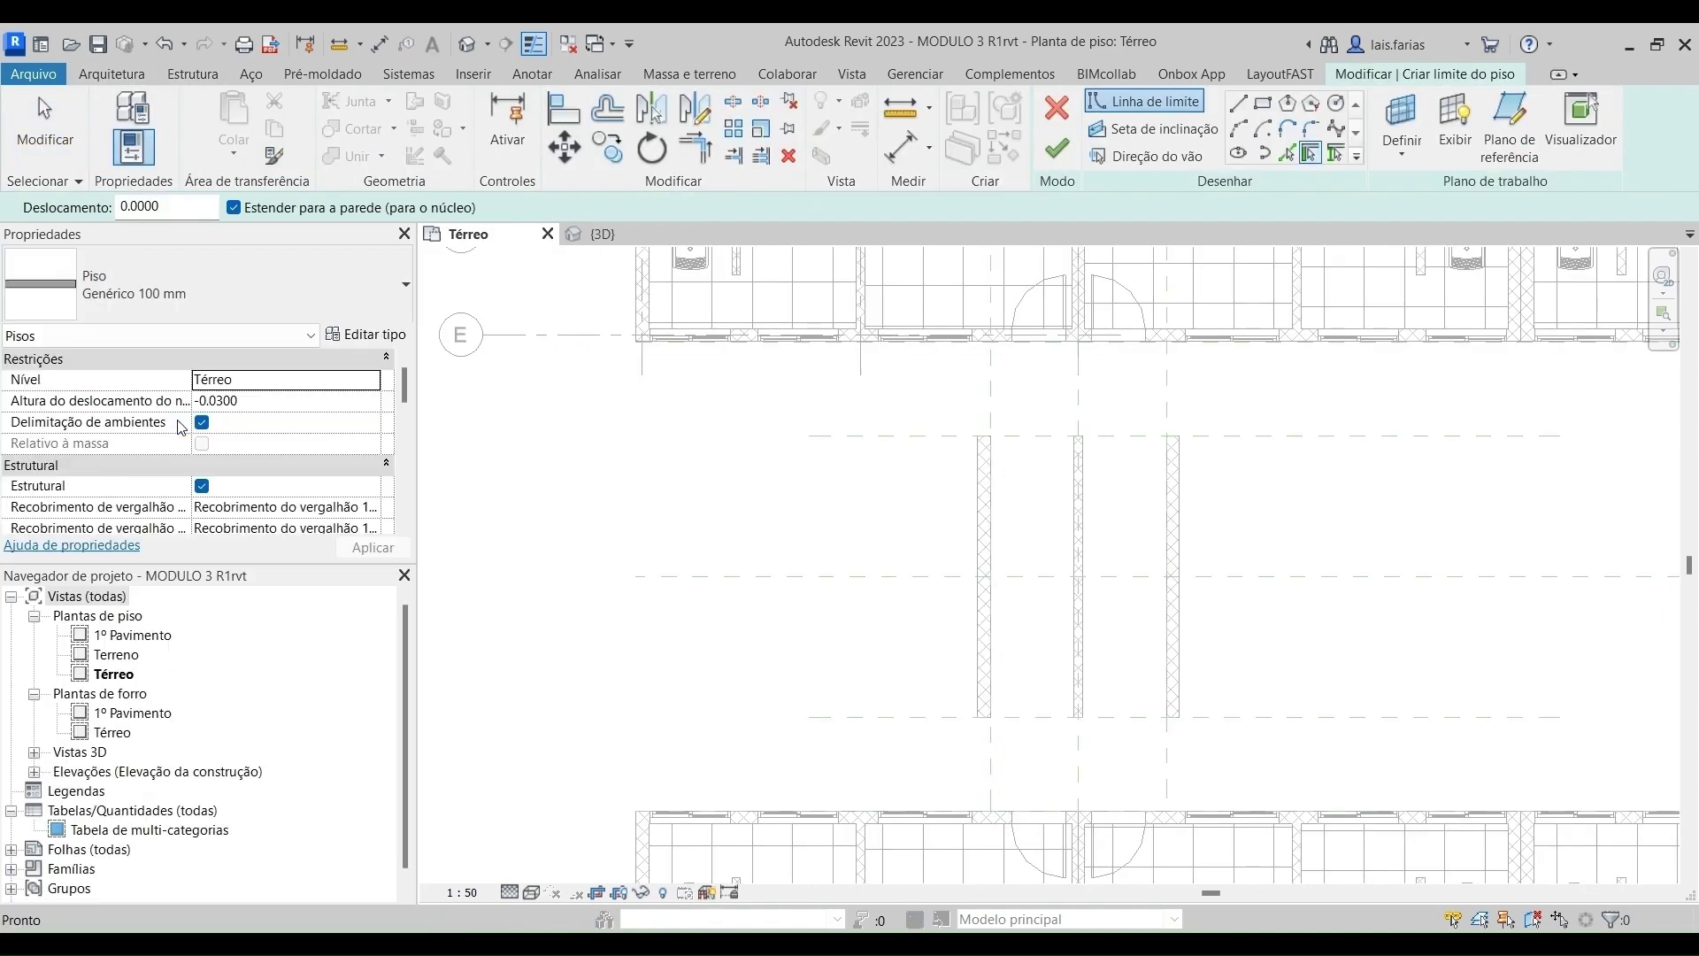
# Pick the upper apartment block's corridor-facing wall edge as a floor boundary line and lock it.
pyautogui.click(1238, 103)
pyautogui.scroll(2, 1034, 346)
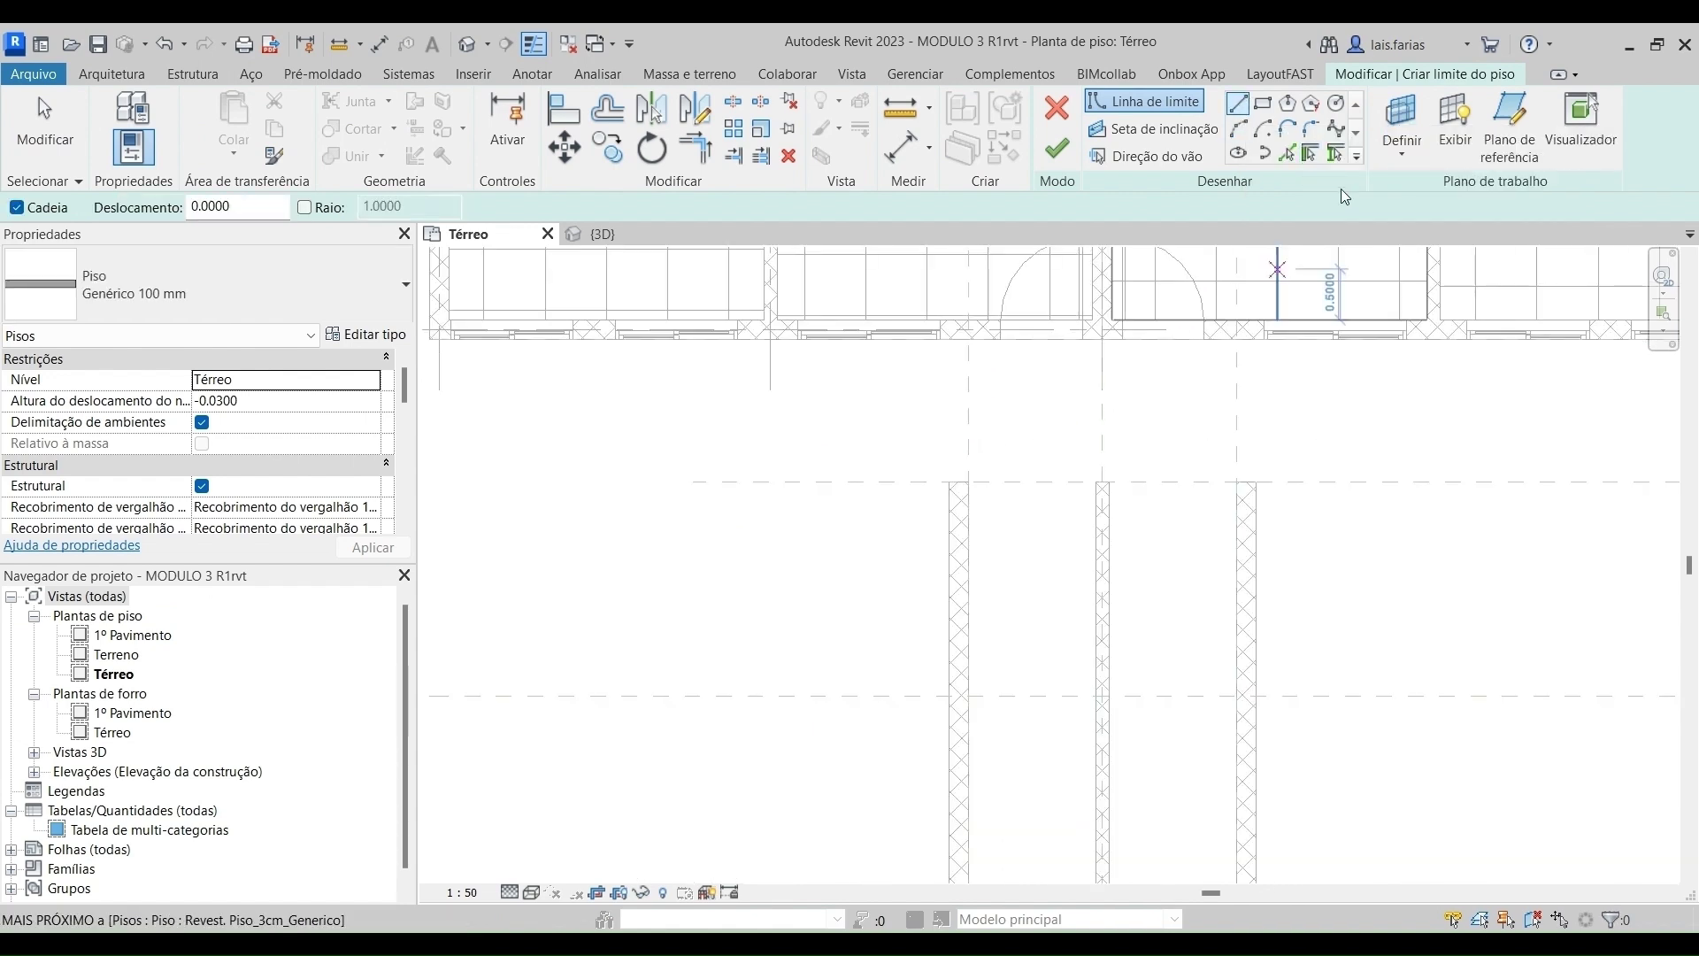
pyautogui.scroll(1, 1219, 277)
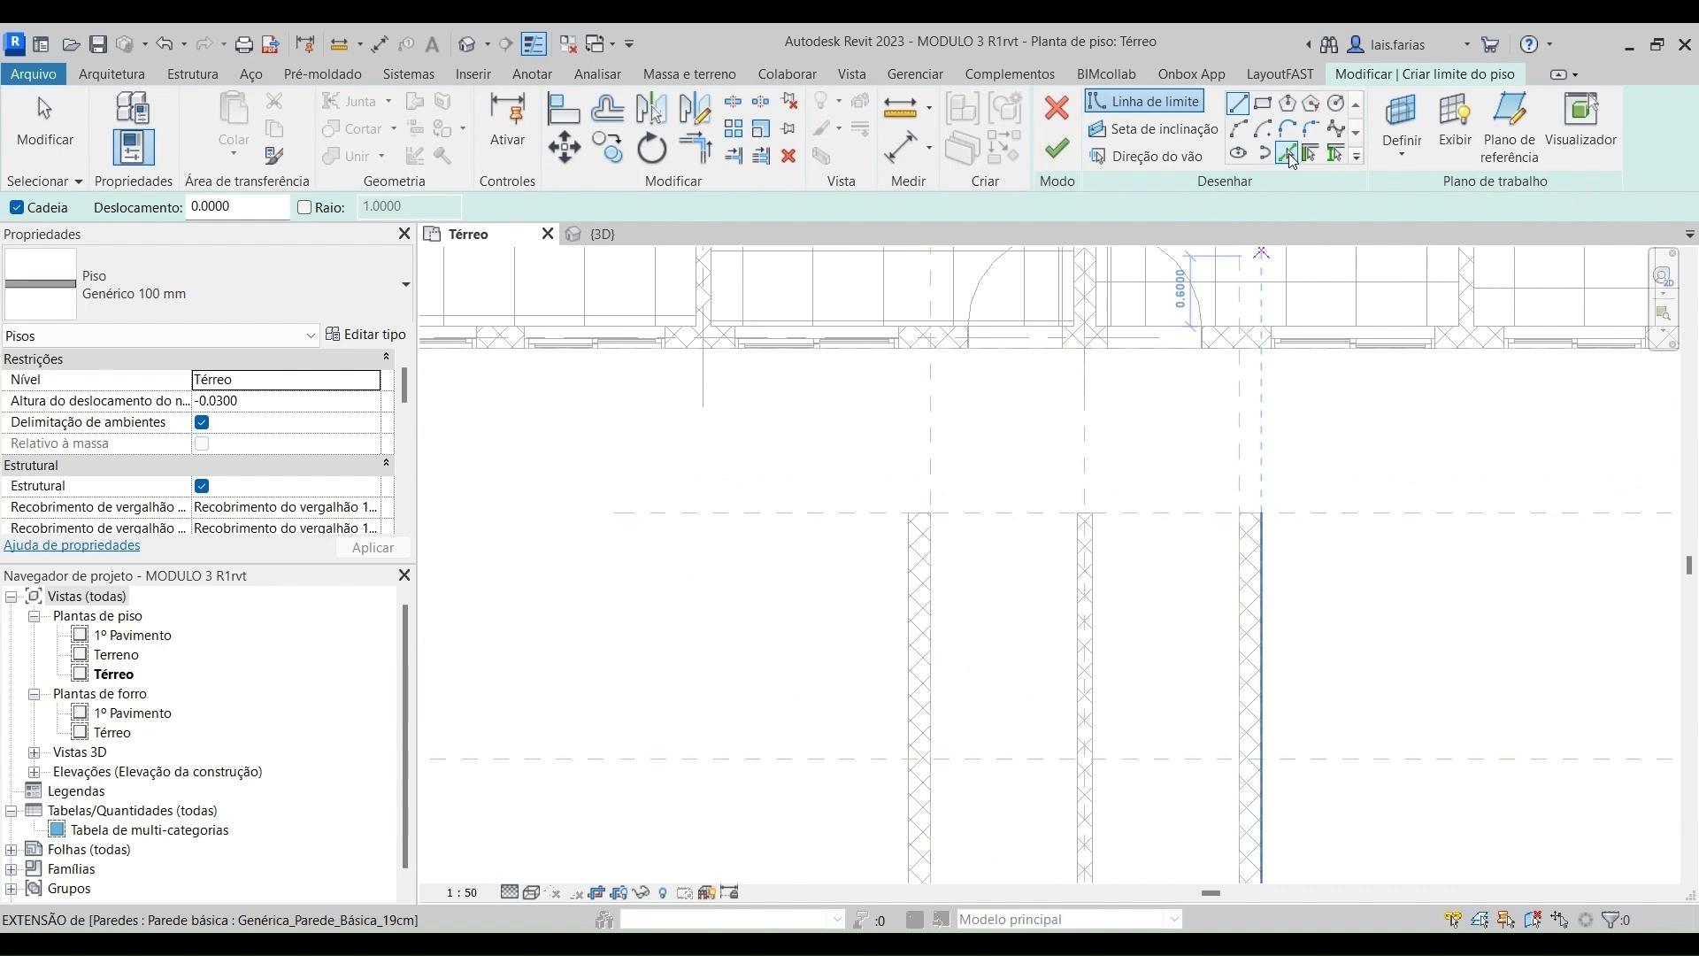
pyautogui.click(1289, 152)
pyautogui.scroll(2, 944, 368)
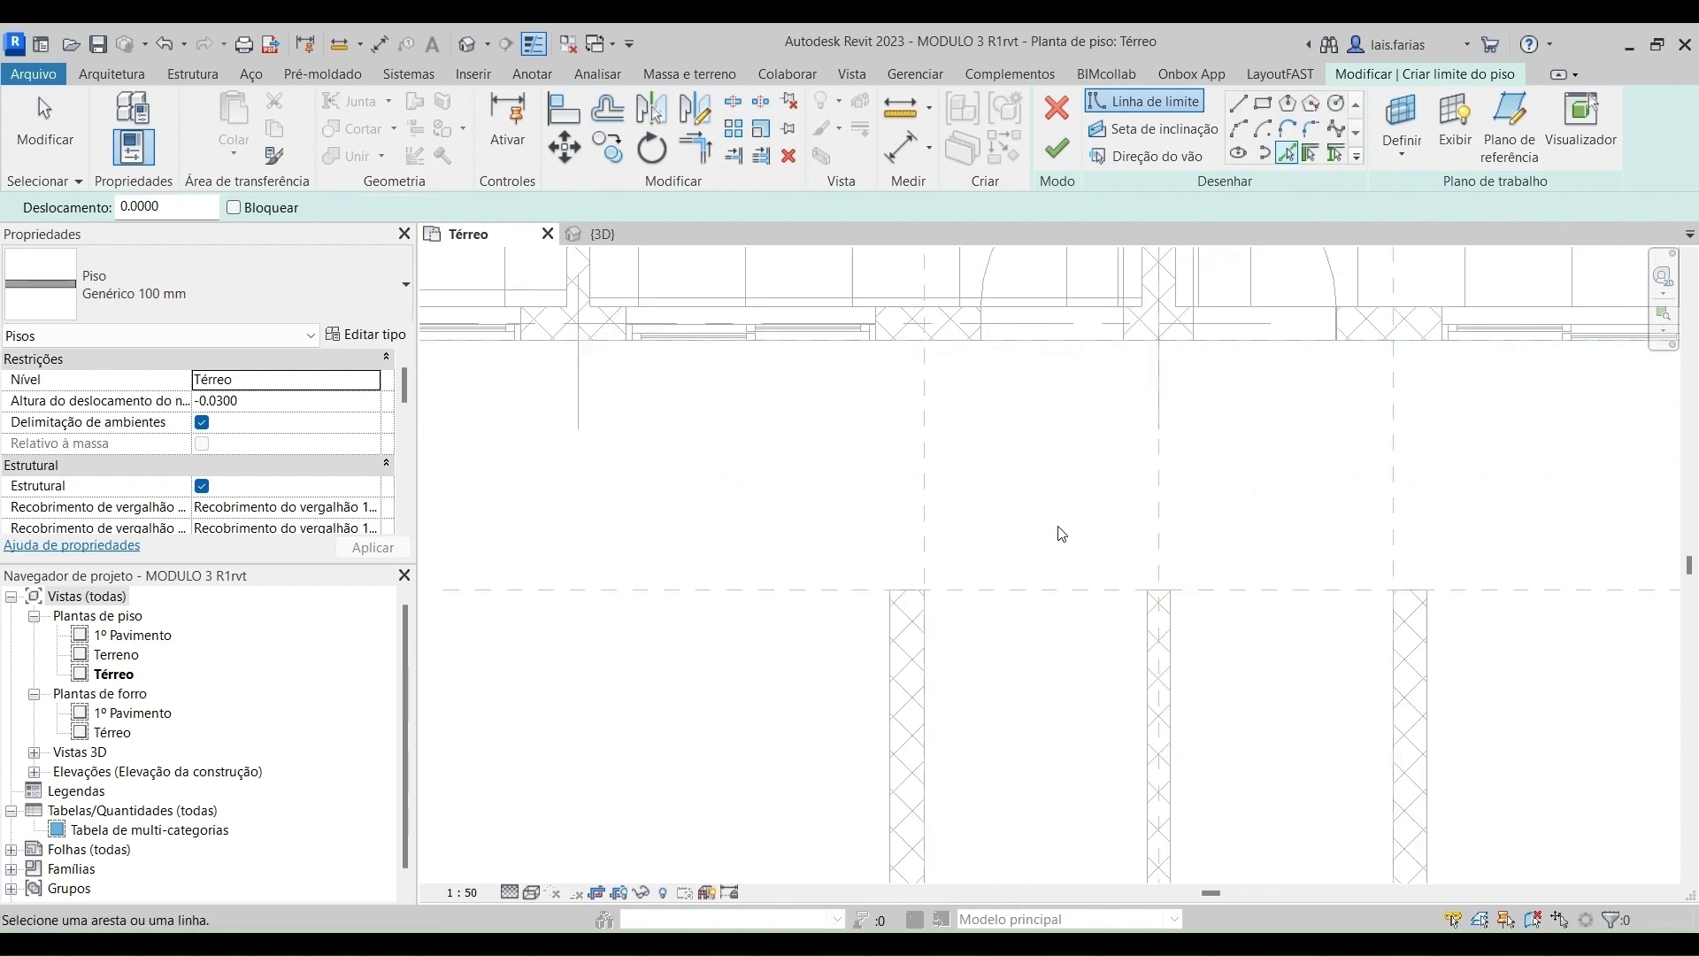
pyautogui.click(970, 358)
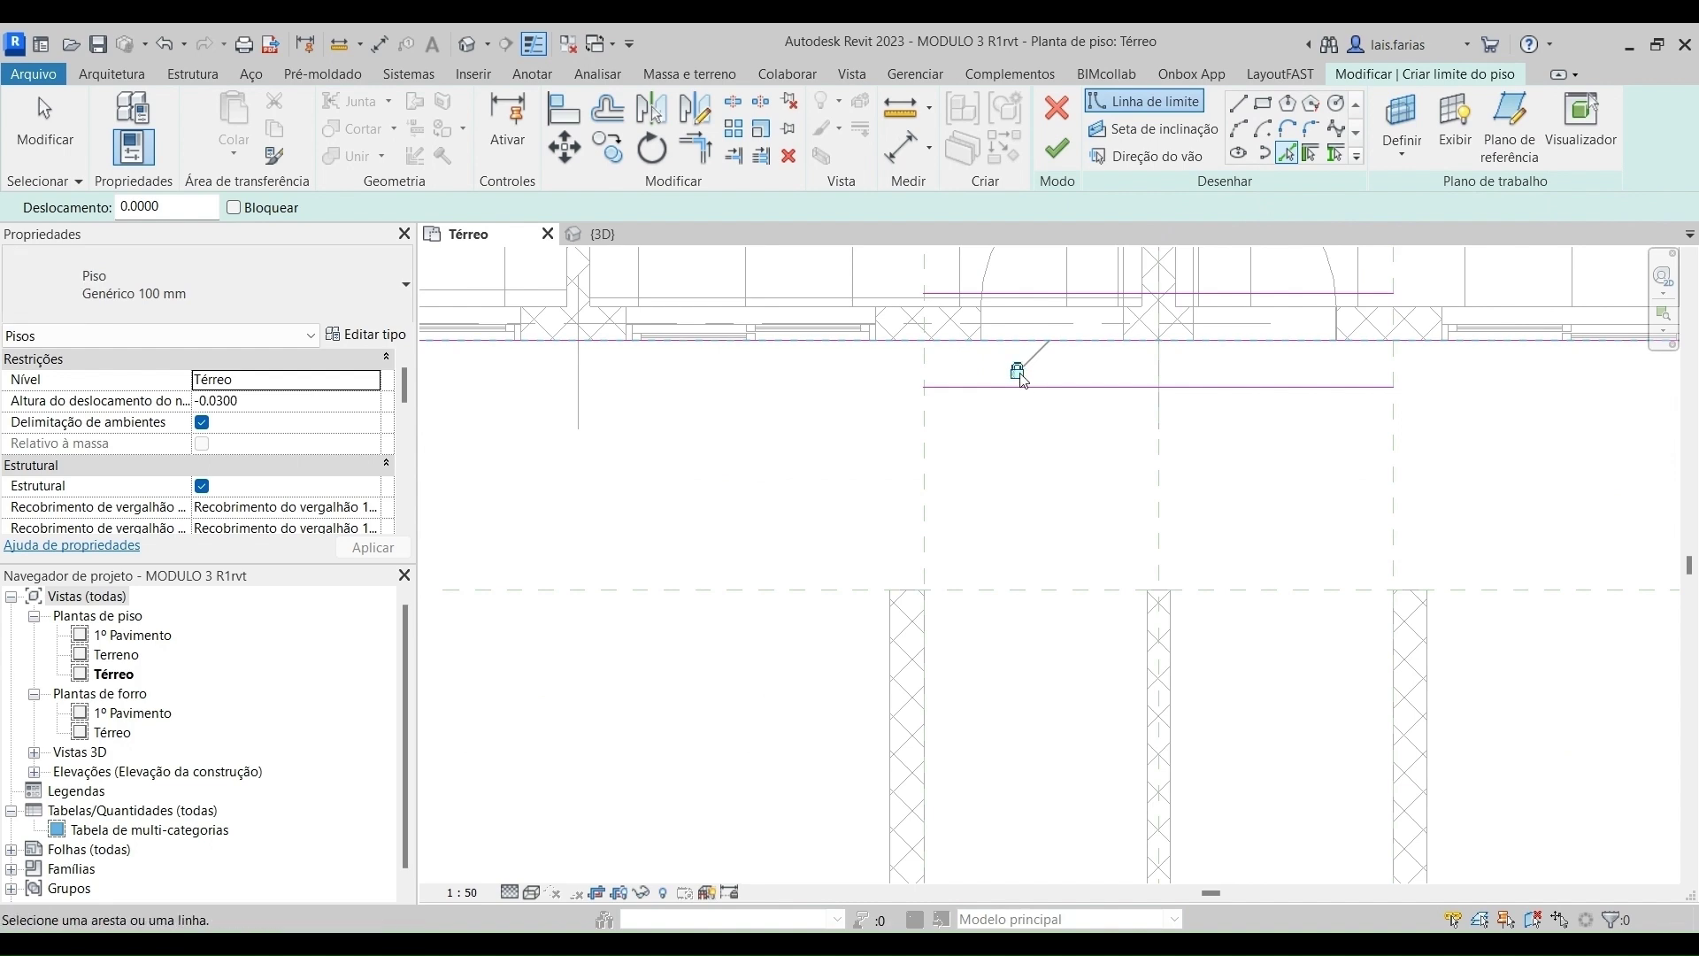
# Add locked floor boundary lines along the outer faces of both 19 cm core walls and the lower block's corridor-facing wall.
pyautogui.scroll(-2, 1011, 348)
pyautogui.scroll(2, 966, 528)
pyautogui.click(927, 507)
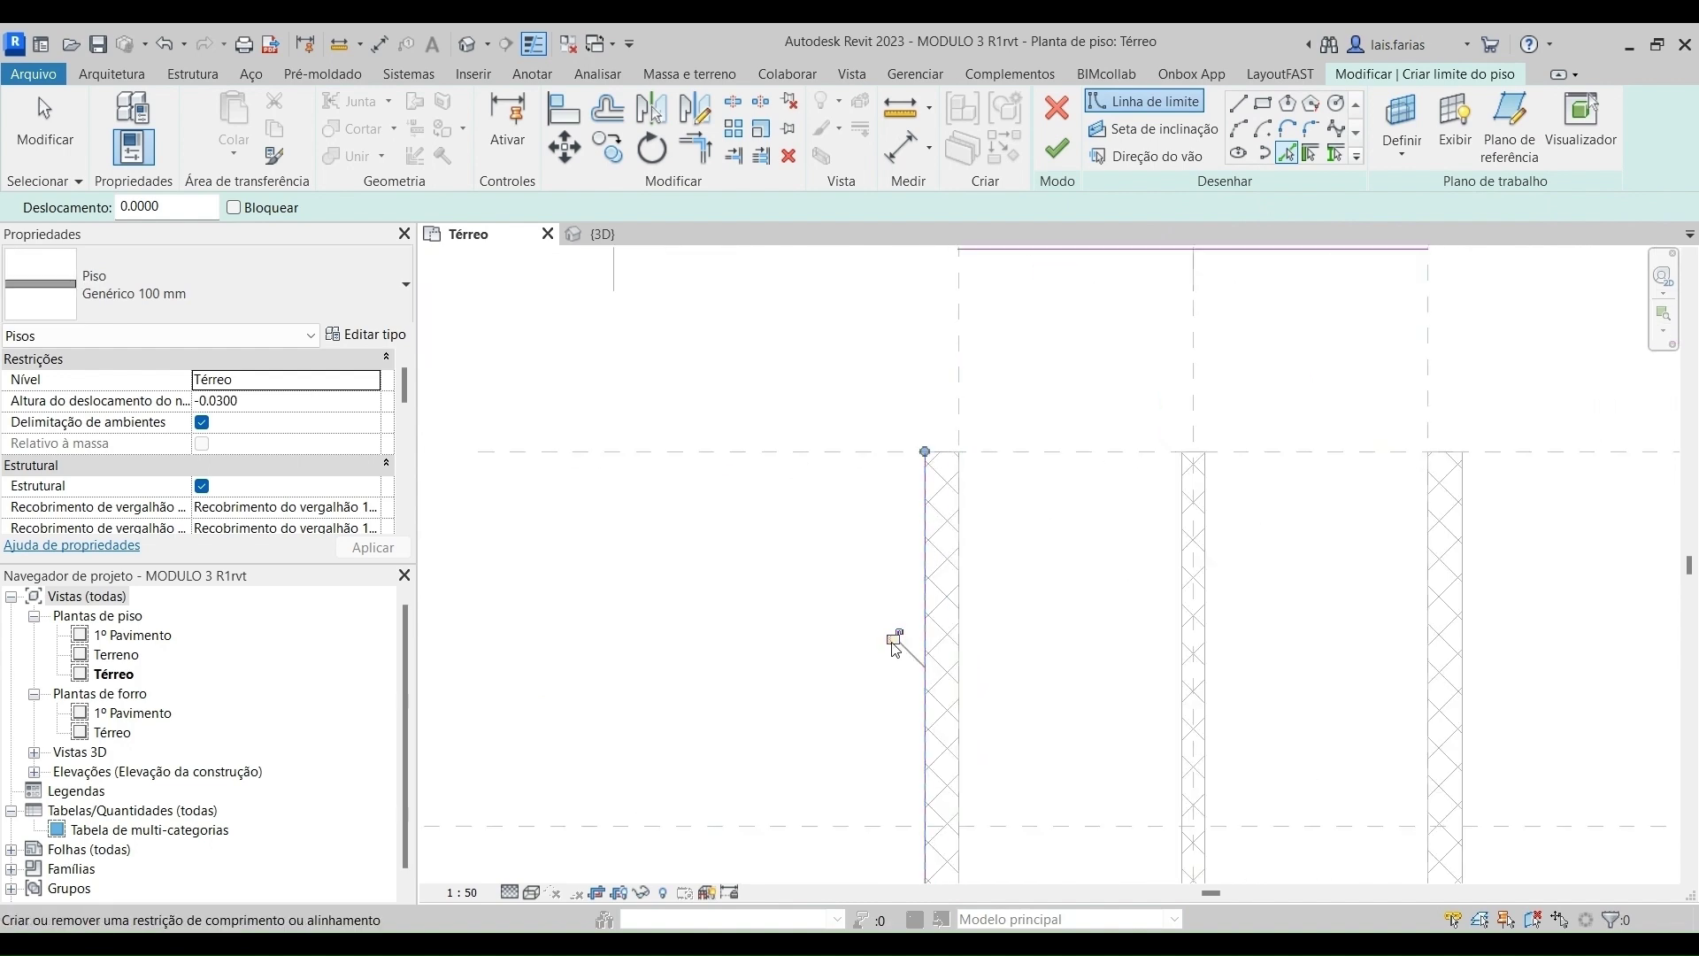
pyautogui.scroll(-2, 895, 466)
pyautogui.click(1221, 570)
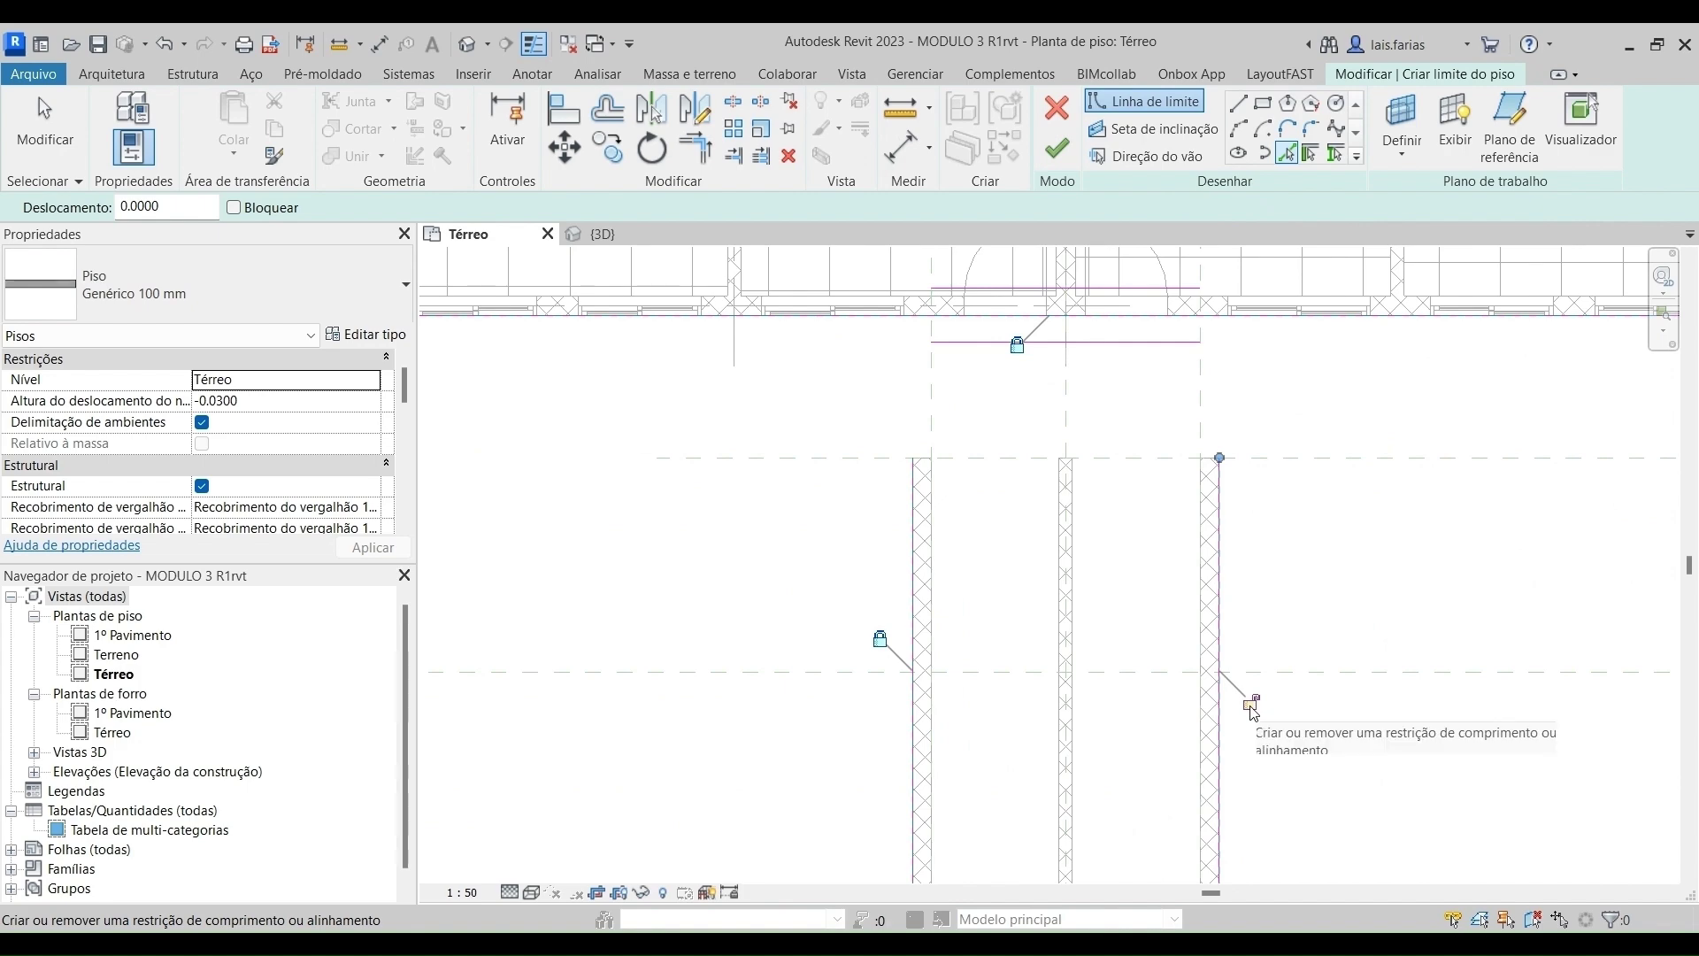
pyautogui.scroll(-2, 1239, 681)
pyautogui.scroll(3, 890, 599)
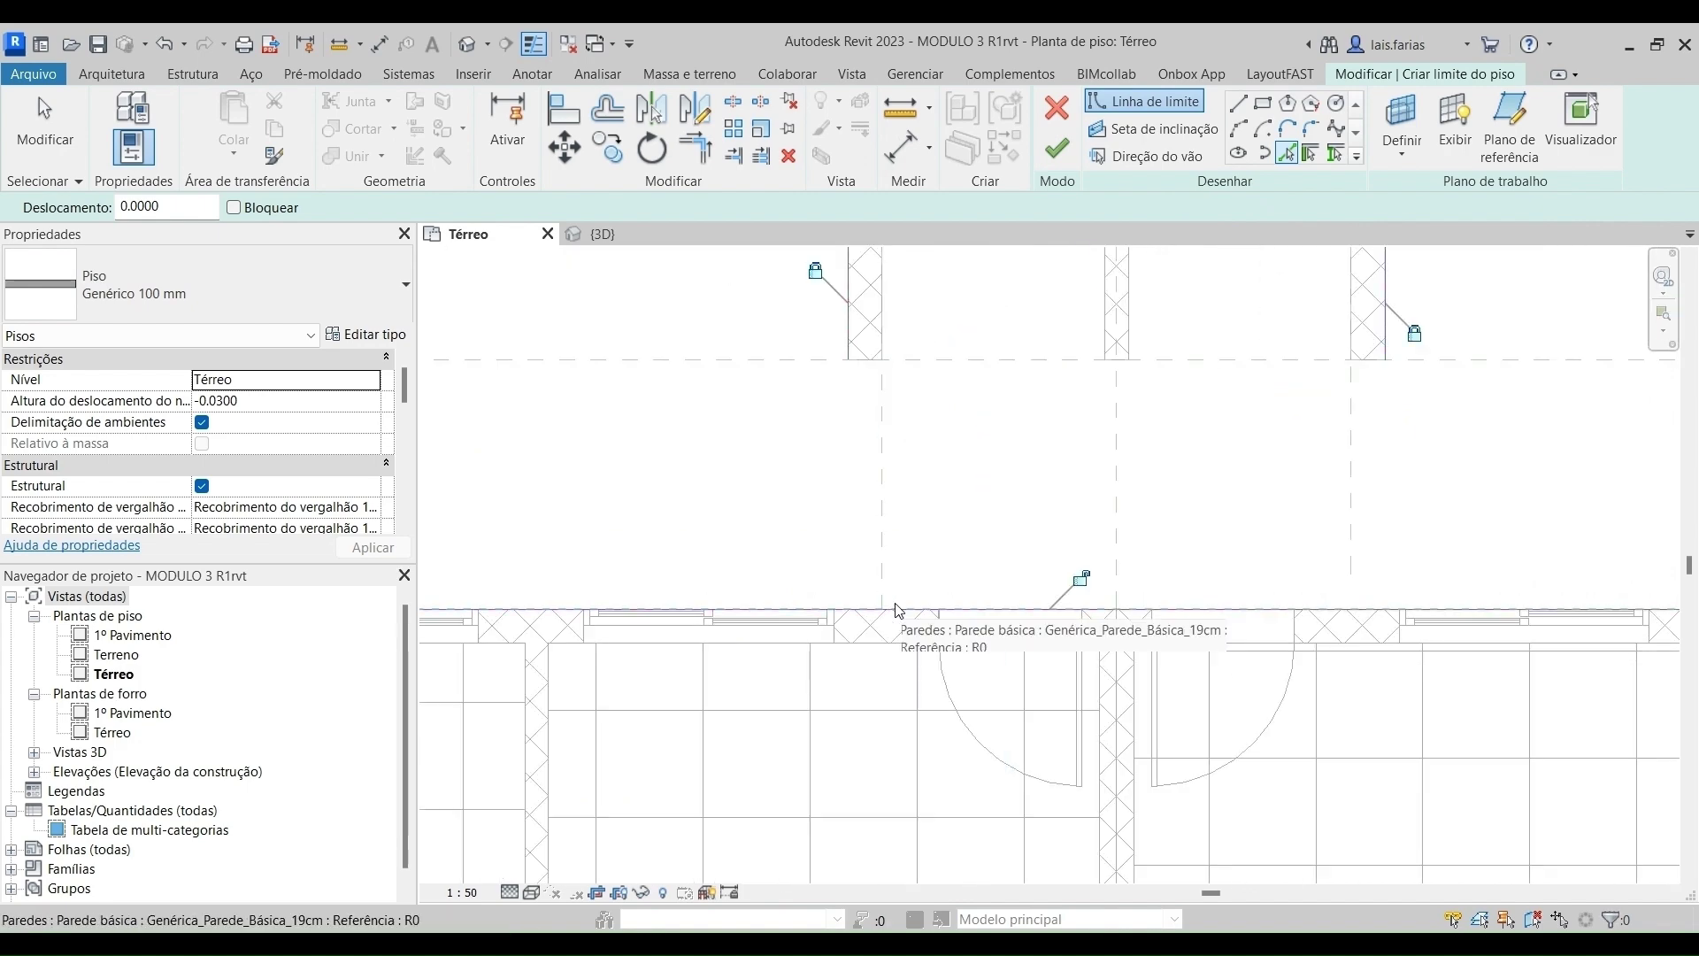
pyautogui.click(890, 604)
pyautogui.scroll(-2, 1407, 591)
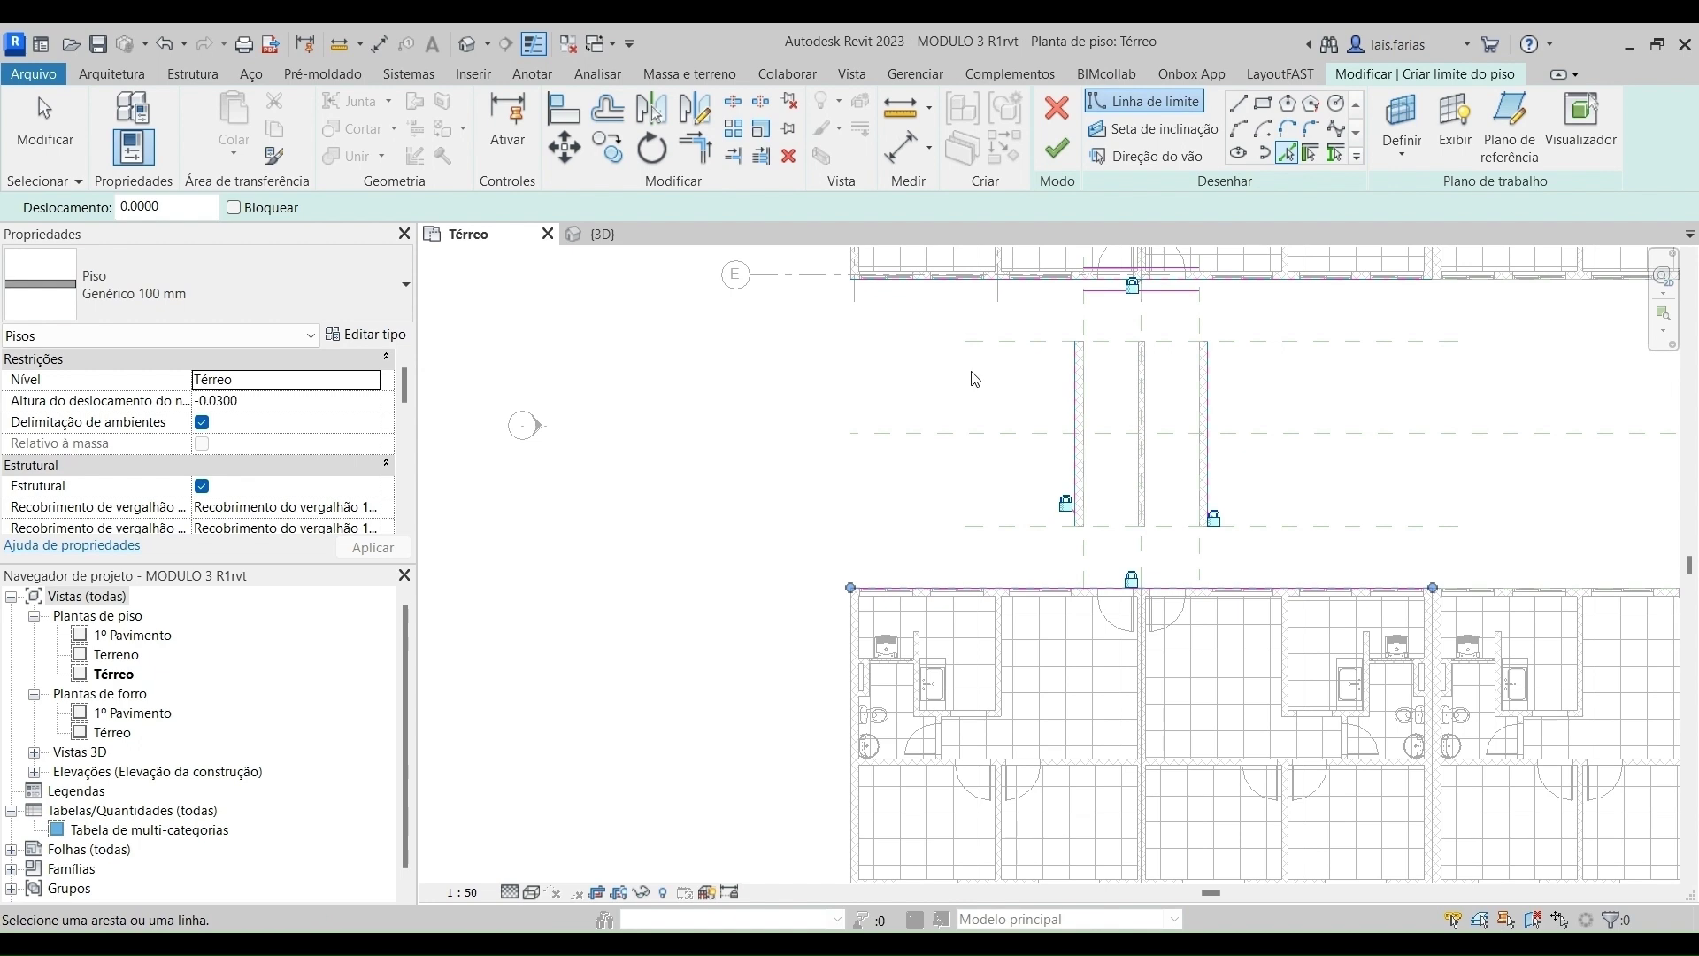
# Trim the four boundary lines into a closed rectangle around the core walls and finish the floor.
pyautogui.press('t')
pyautogui.press('r')
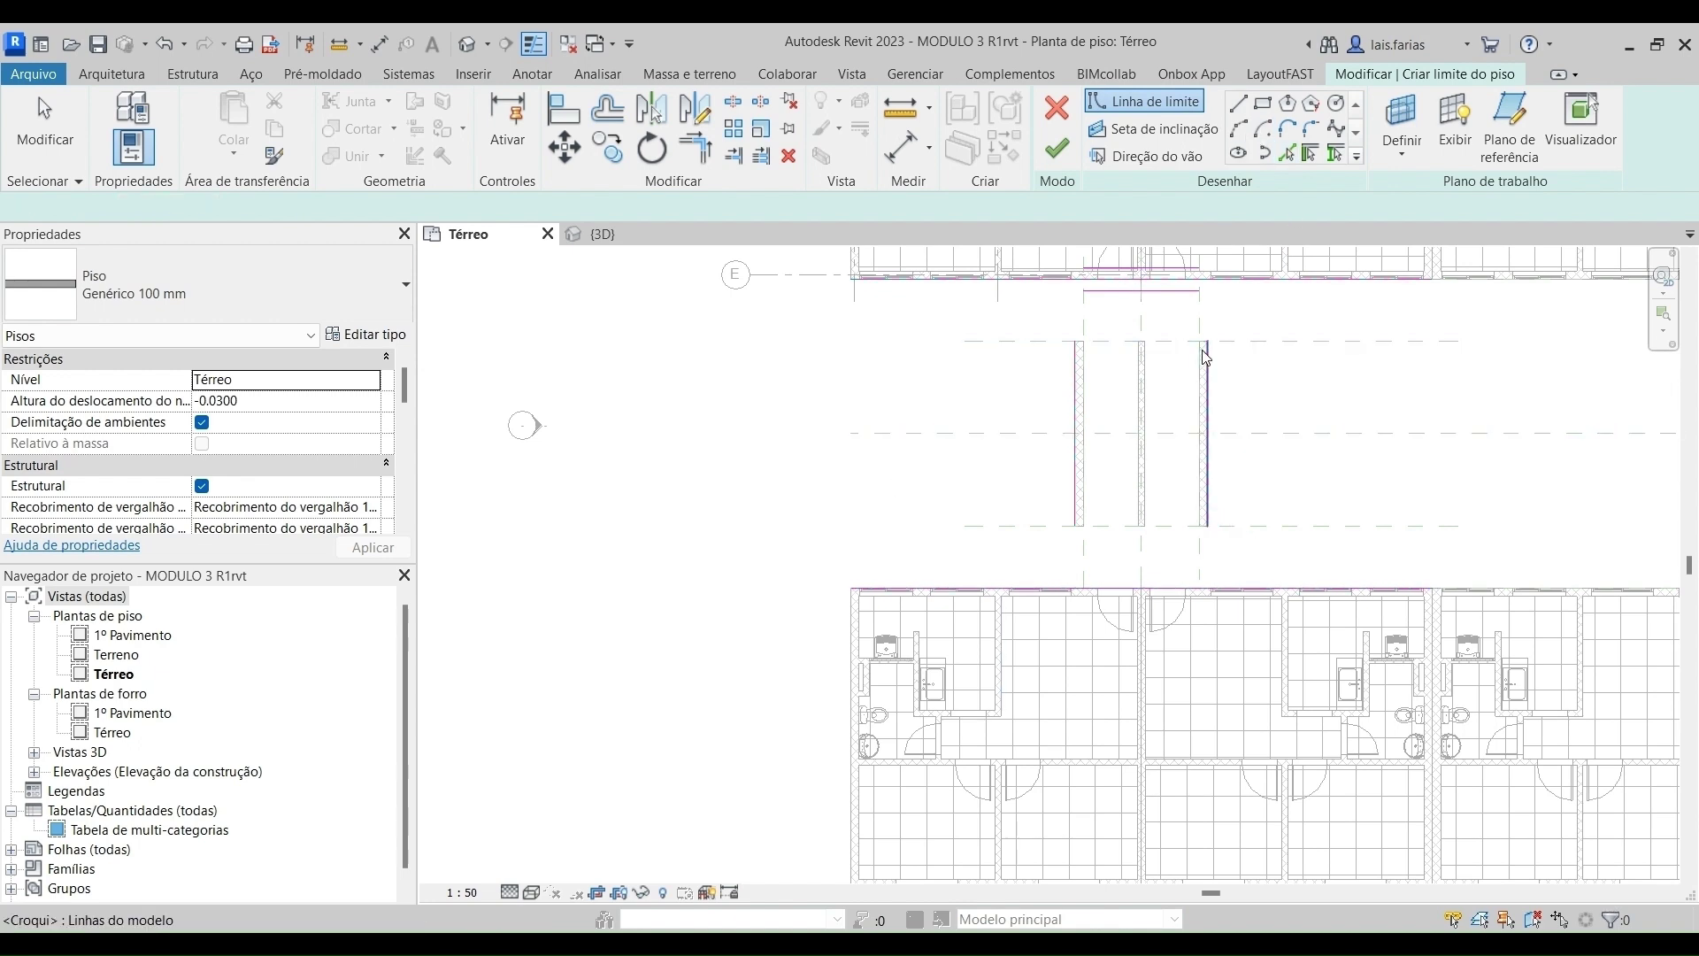
pyautogui.click(1124, 281)
pyautogui.click(1077, 362)
pyautogui.click(1069, 435)
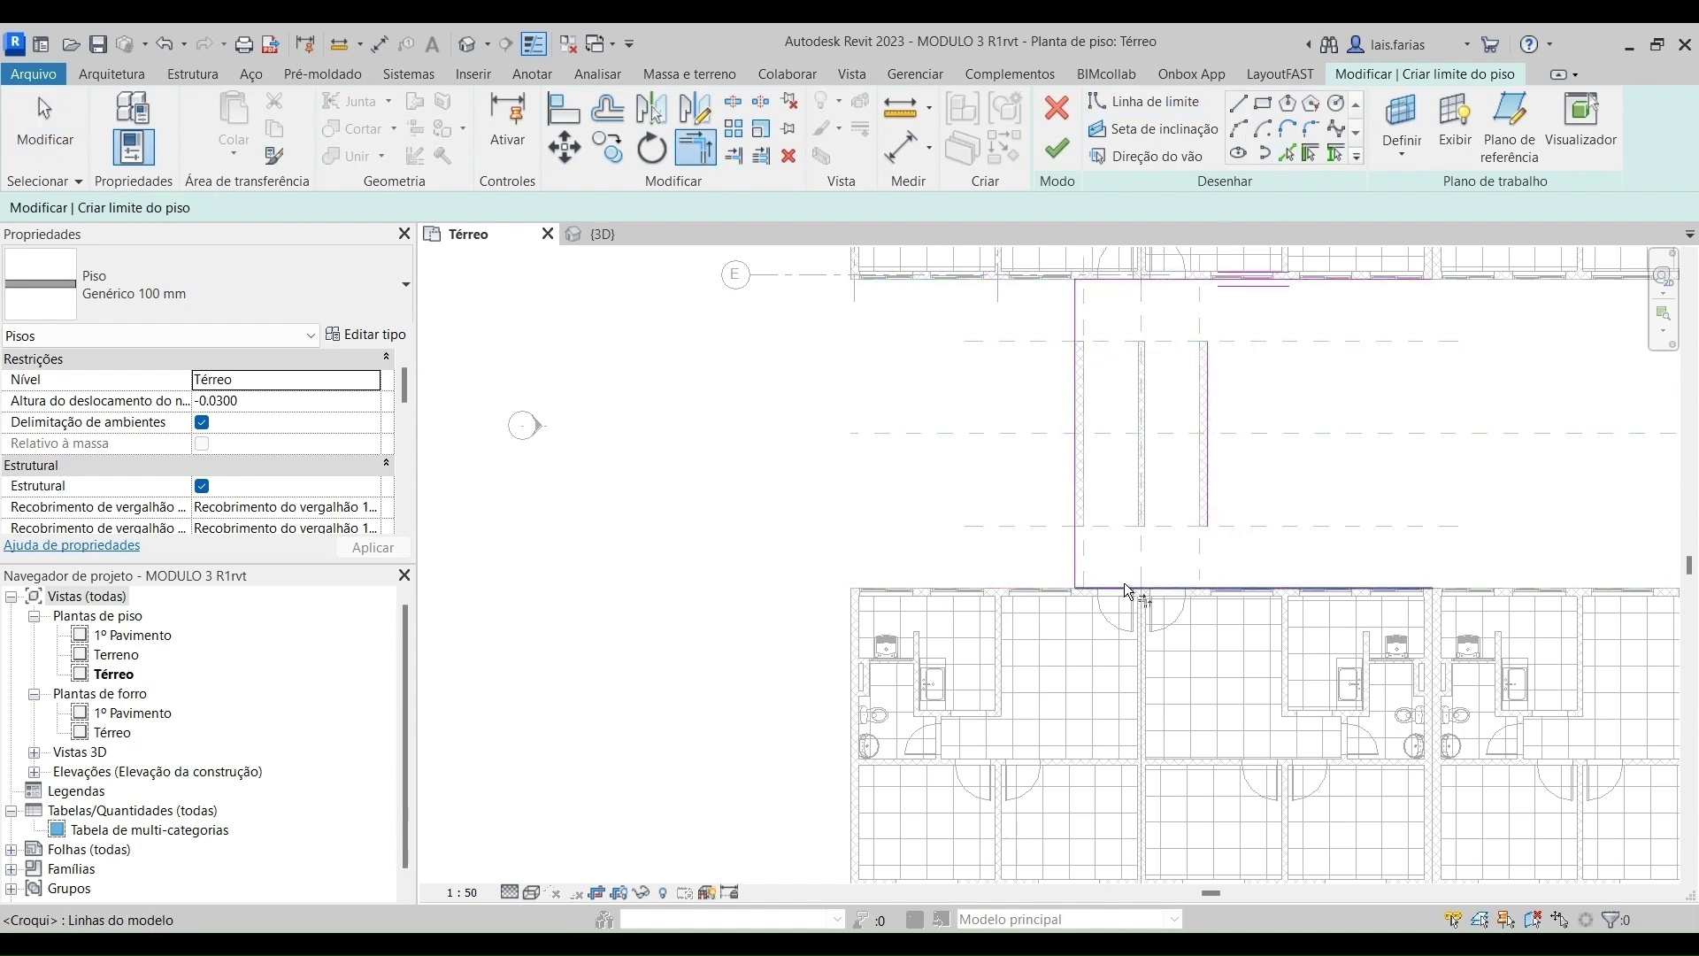
pyautogui.click(1126, 585)
pyautogui.click(1158, 586)
pyautogui.click(1208, 434)
pyautogui.click(1210, 393)
pyautogui.click(1191, 281)
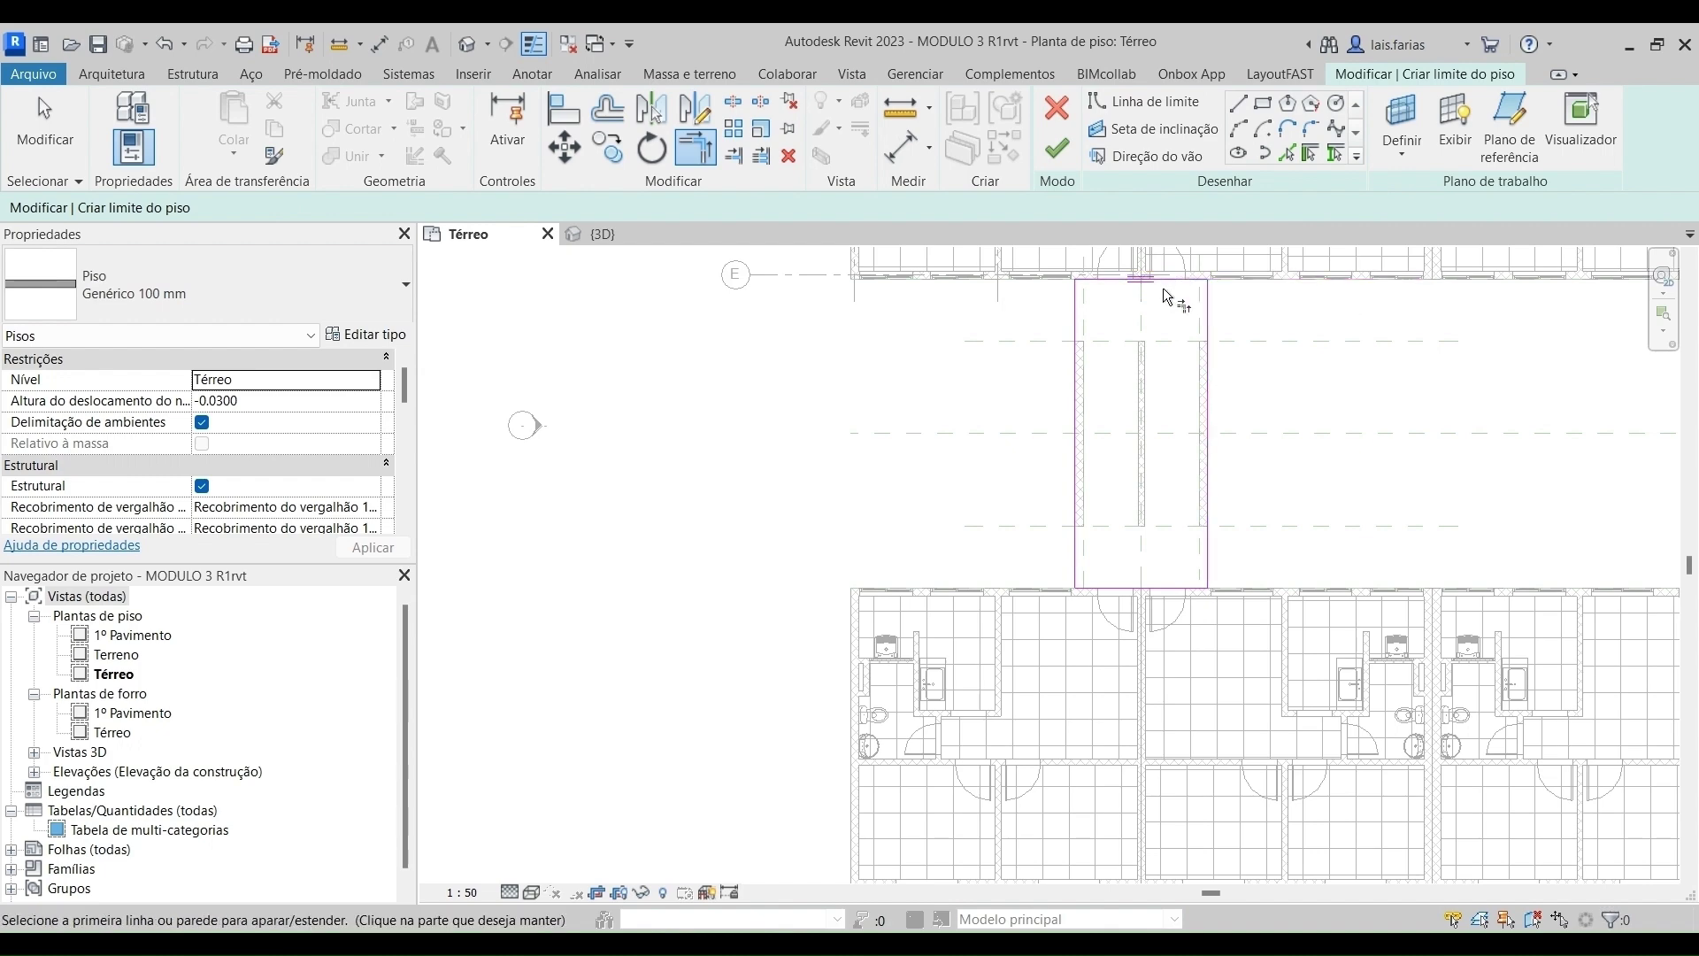
pyautogui.scroll(3, 1141, 279)
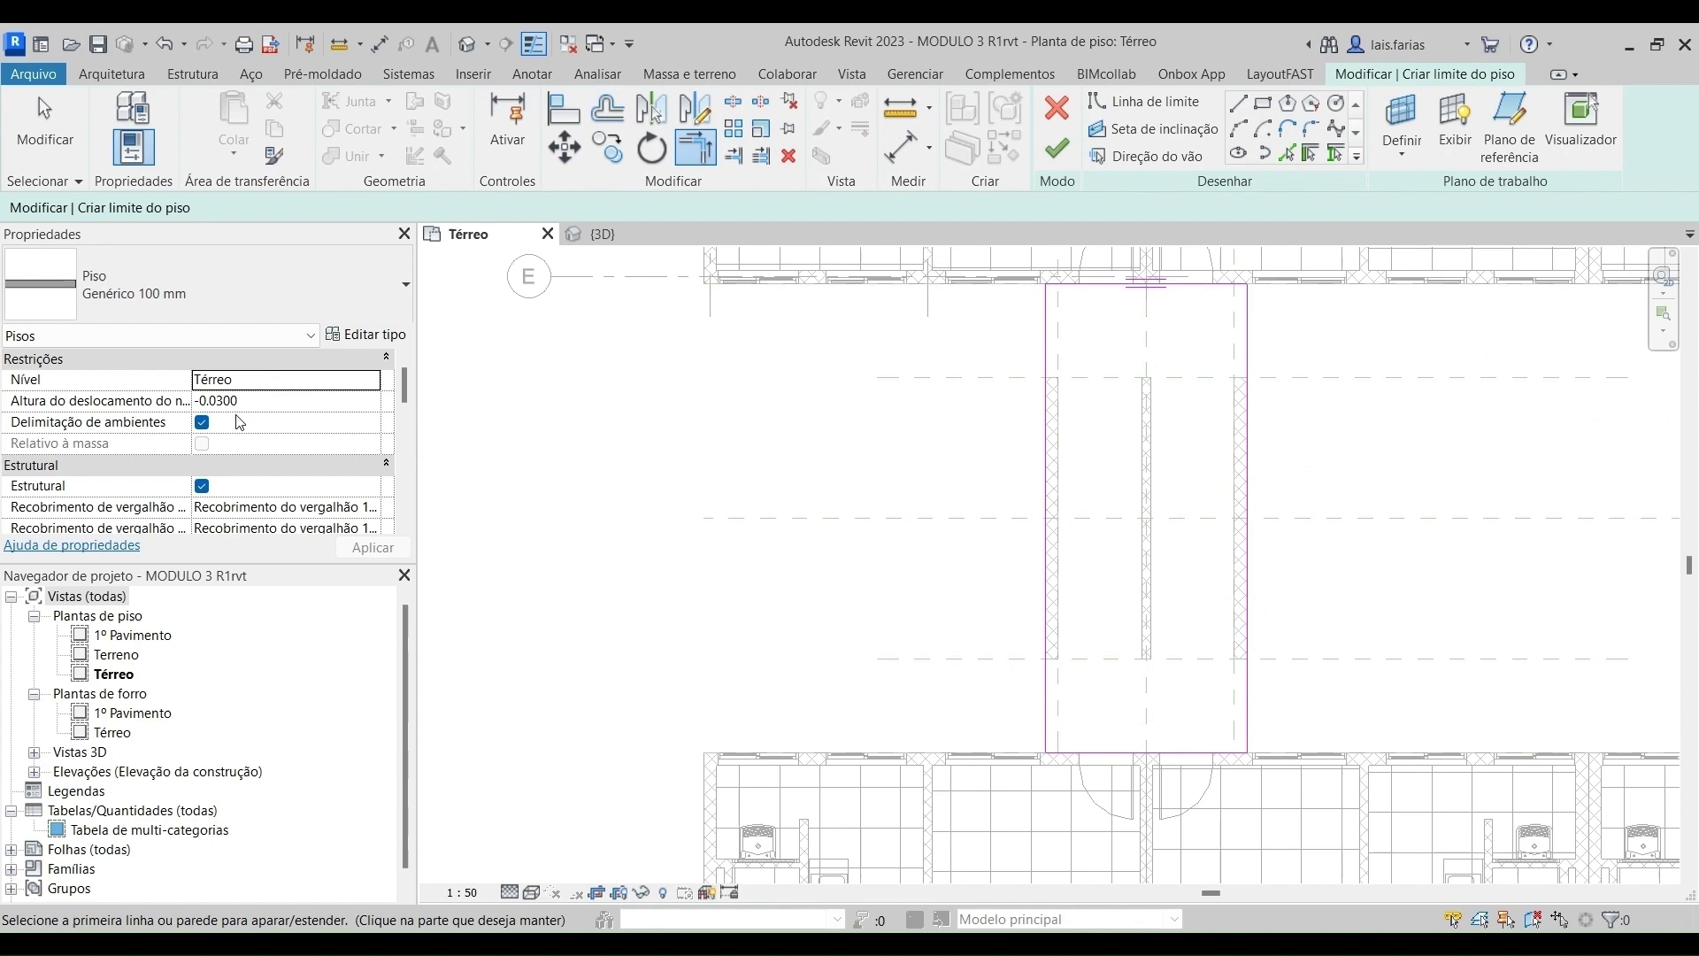
pyautogui.click(1055, 148)
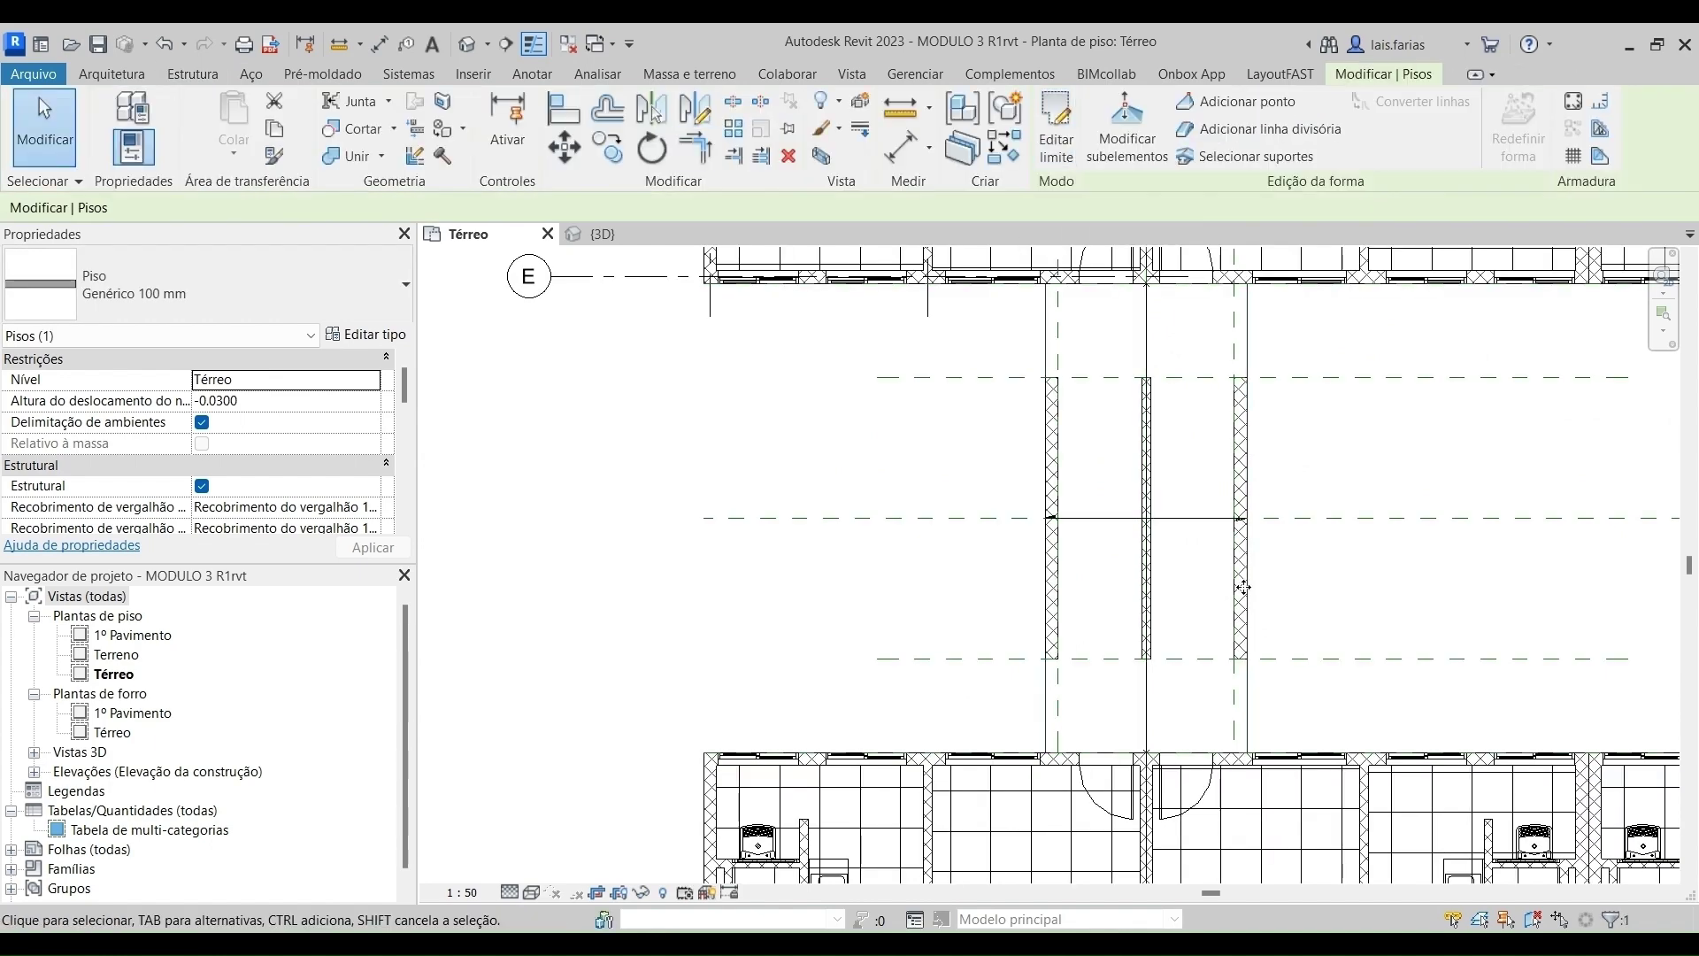
# Delete the span direction symbol placed on the new corridor floor.
pyautogui.press('Escape')
pyautogui.click(1149, 326)
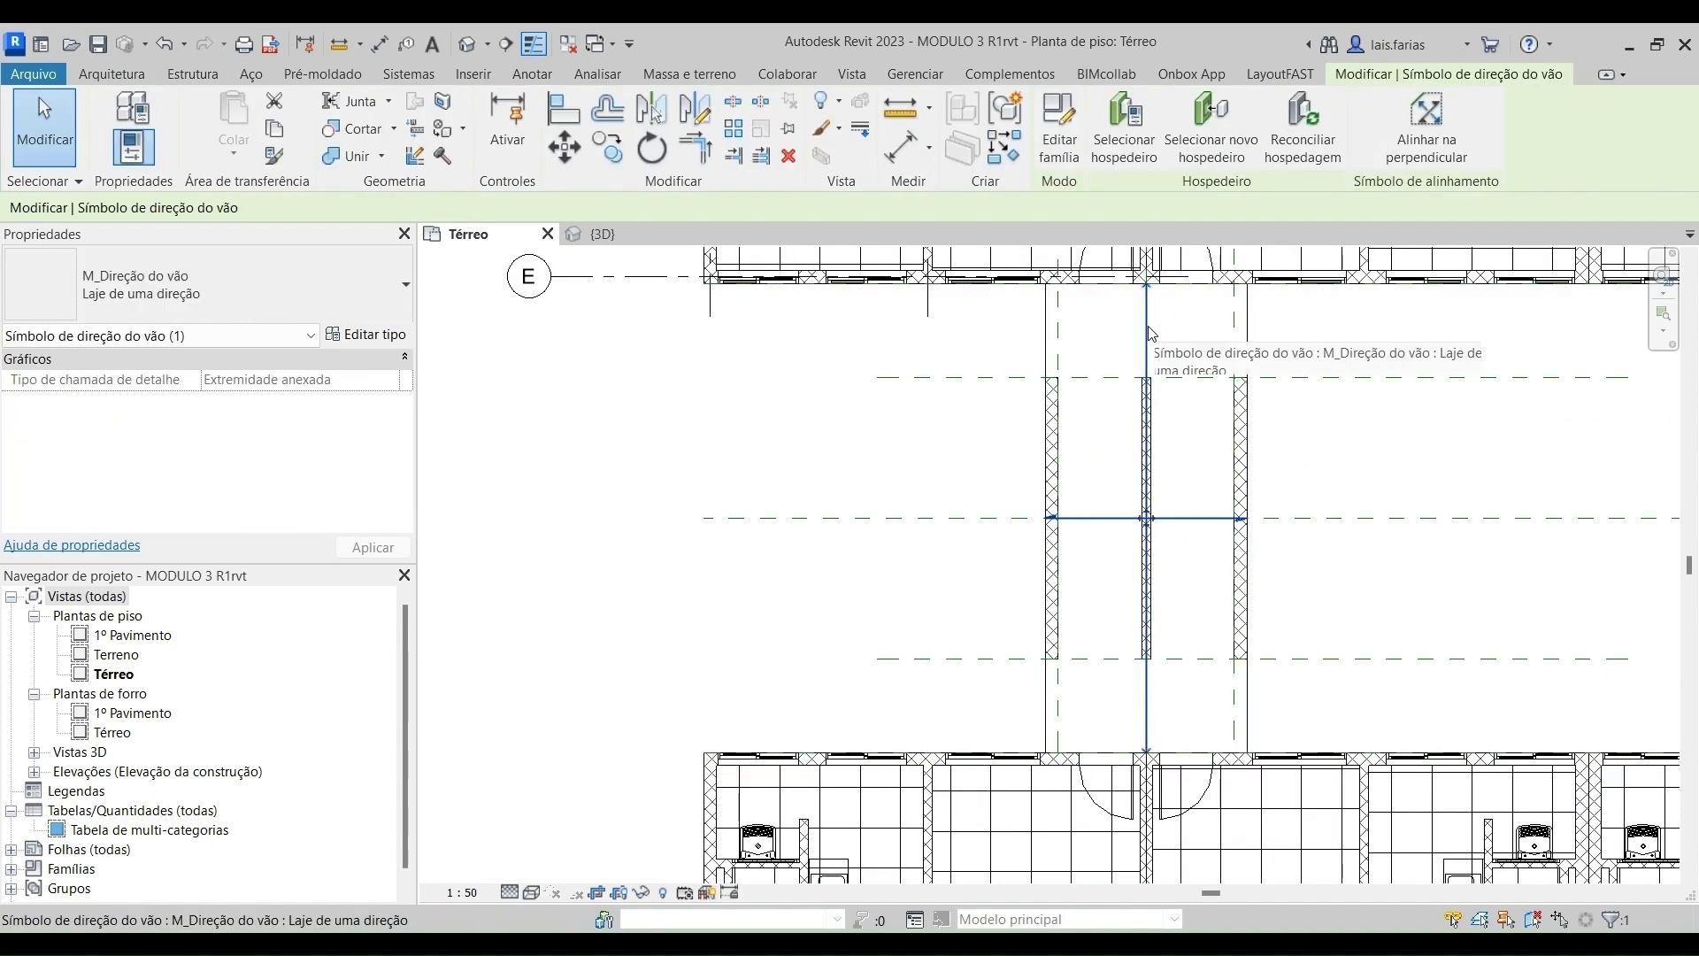
pyautogui.press('Escape')
pyautogui.scroll(-1, 995, 510)
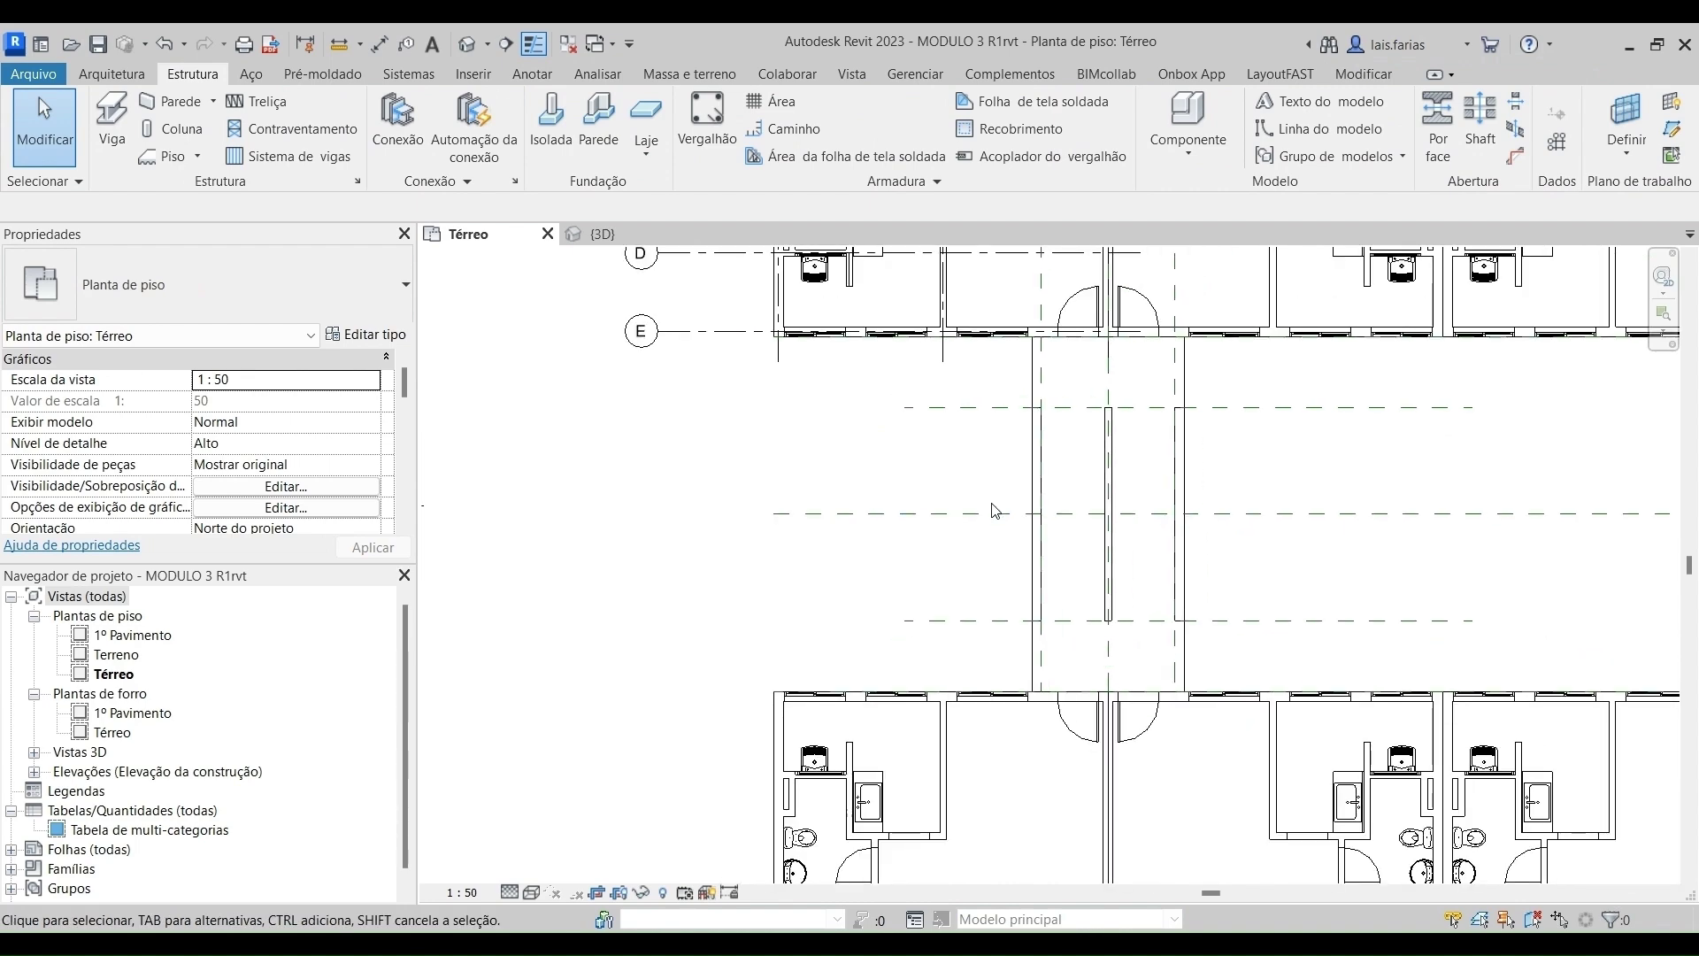
pyautogui.scroll(2, 1103, 518)
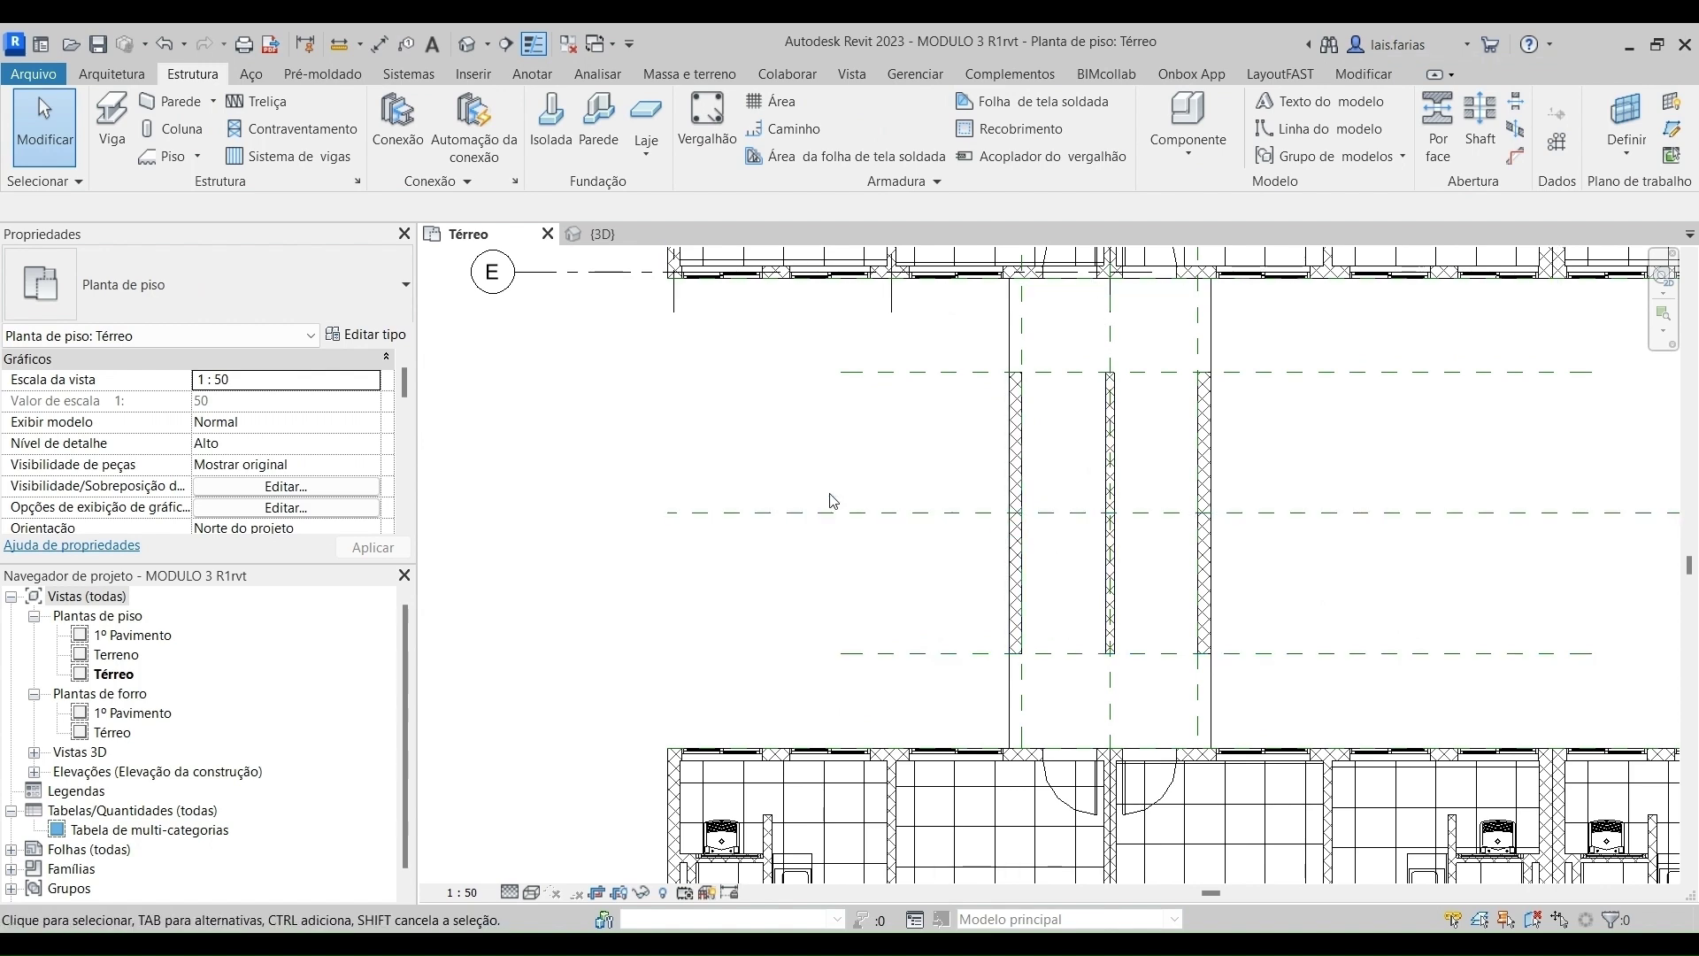
# Reveal the hidden elements in the Térreo plan and unhide both outer core walls and the corridor floor.
pyautogui.click(104, 76)
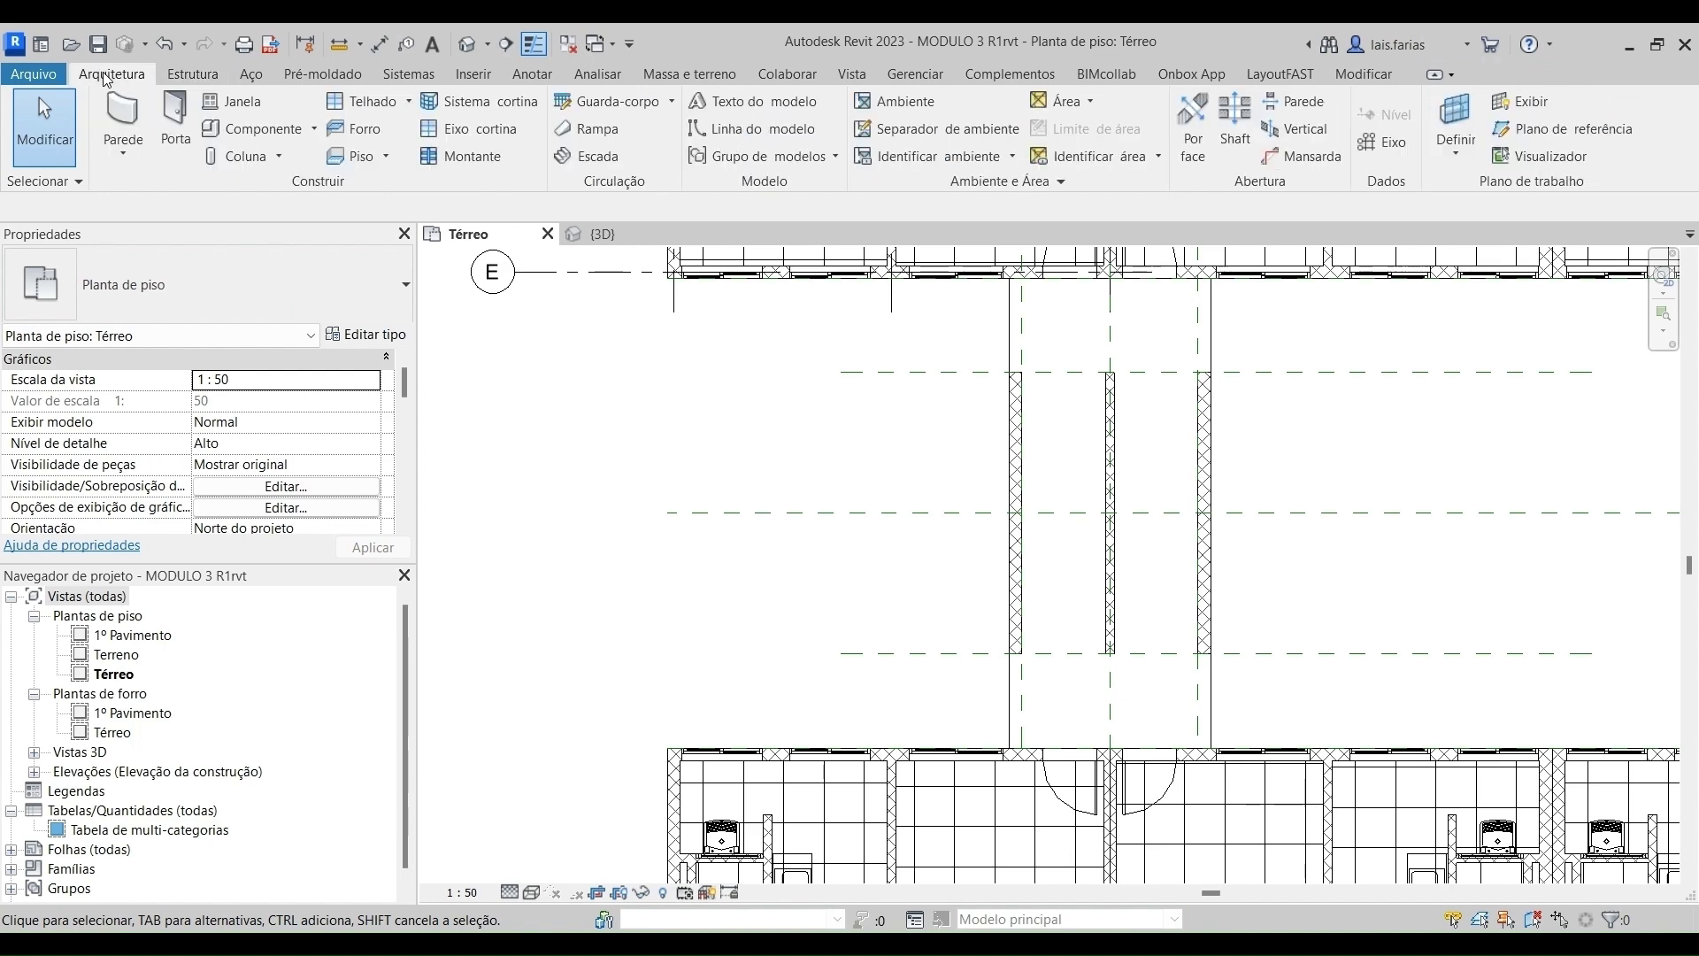
pyautogui.click(595, 152)
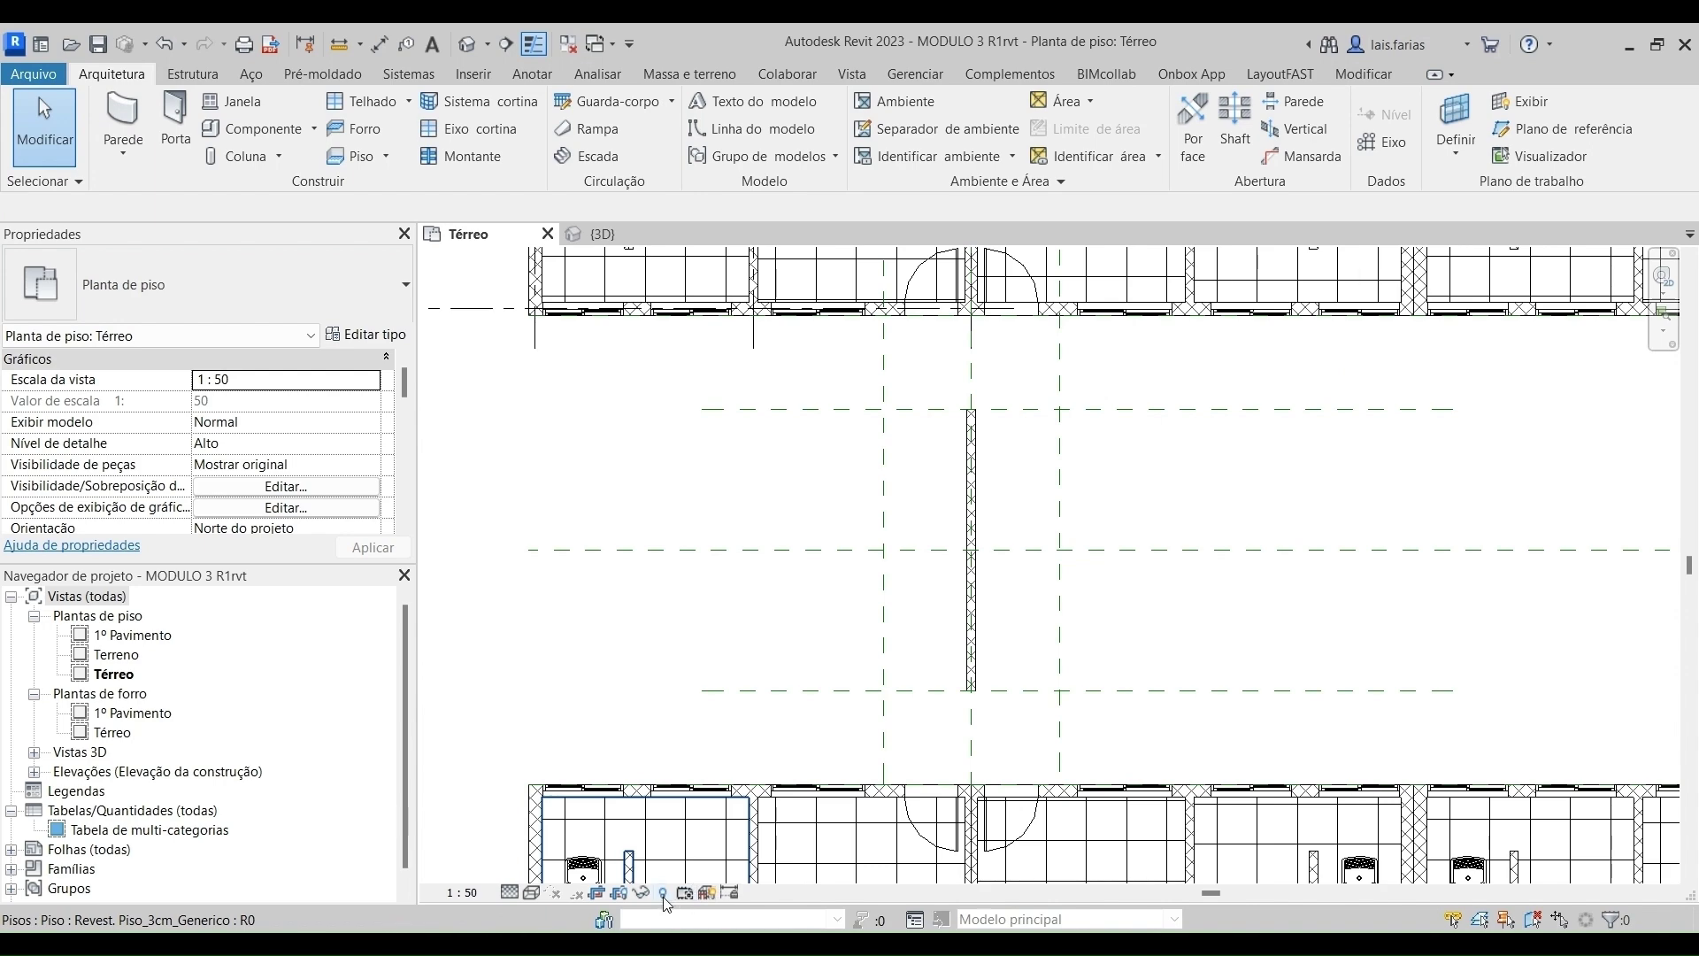
pyautogui.click(663, 893)
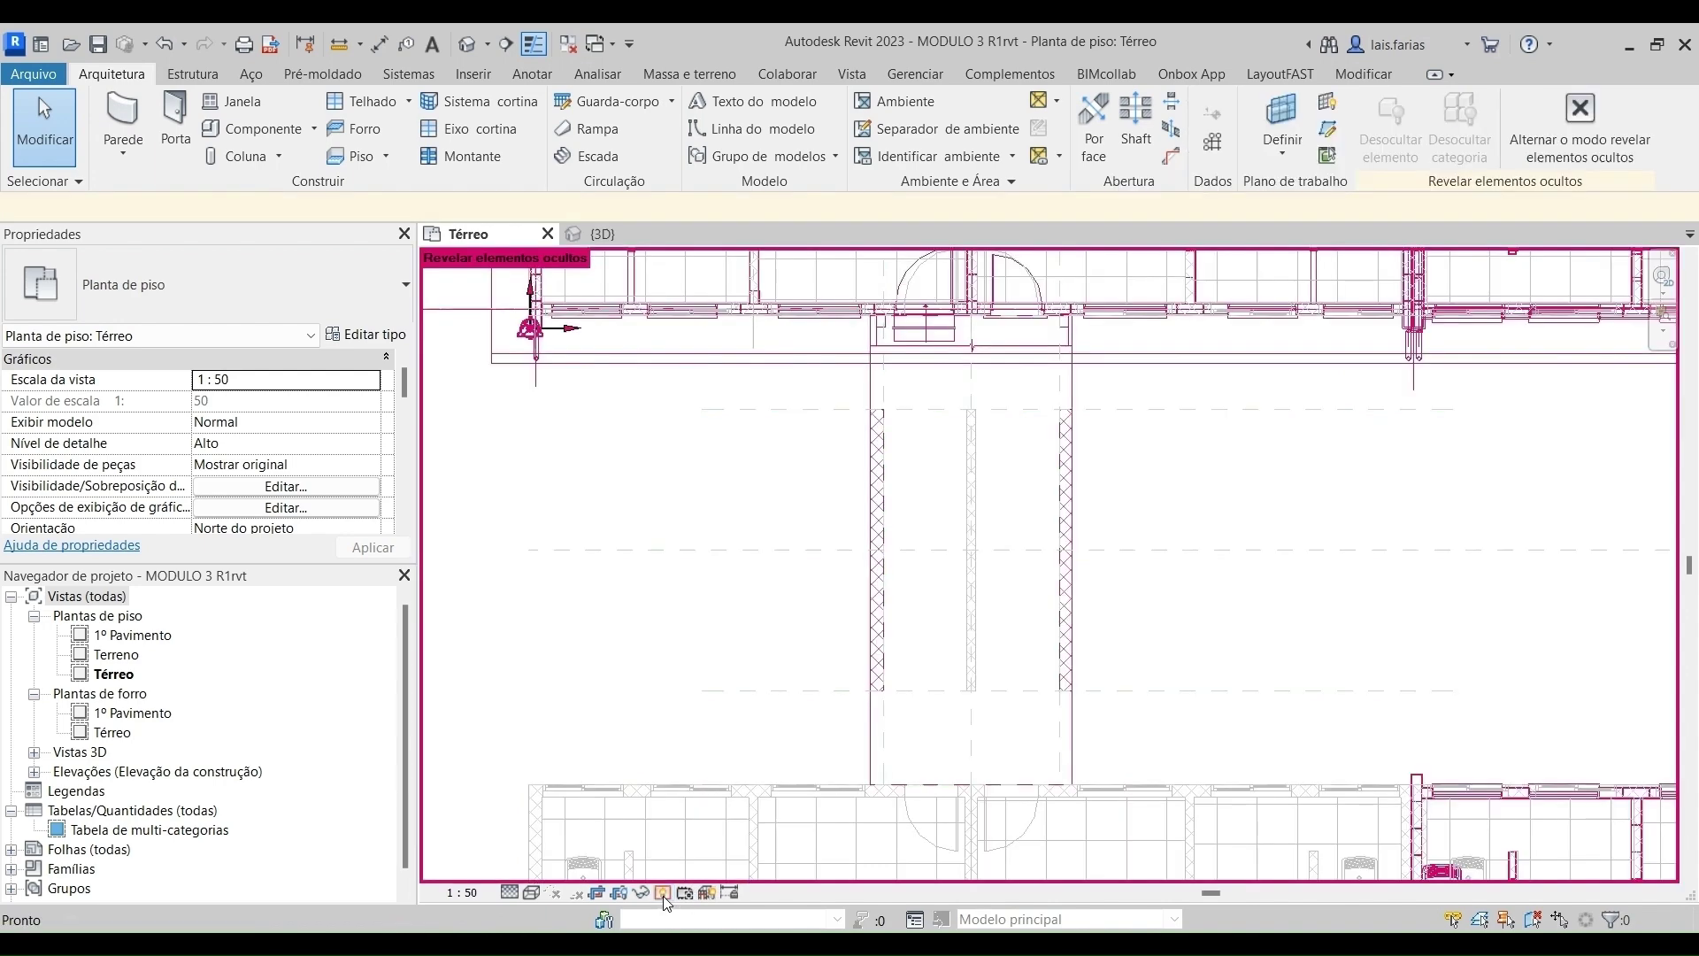
pyautogui.click(888, 458)
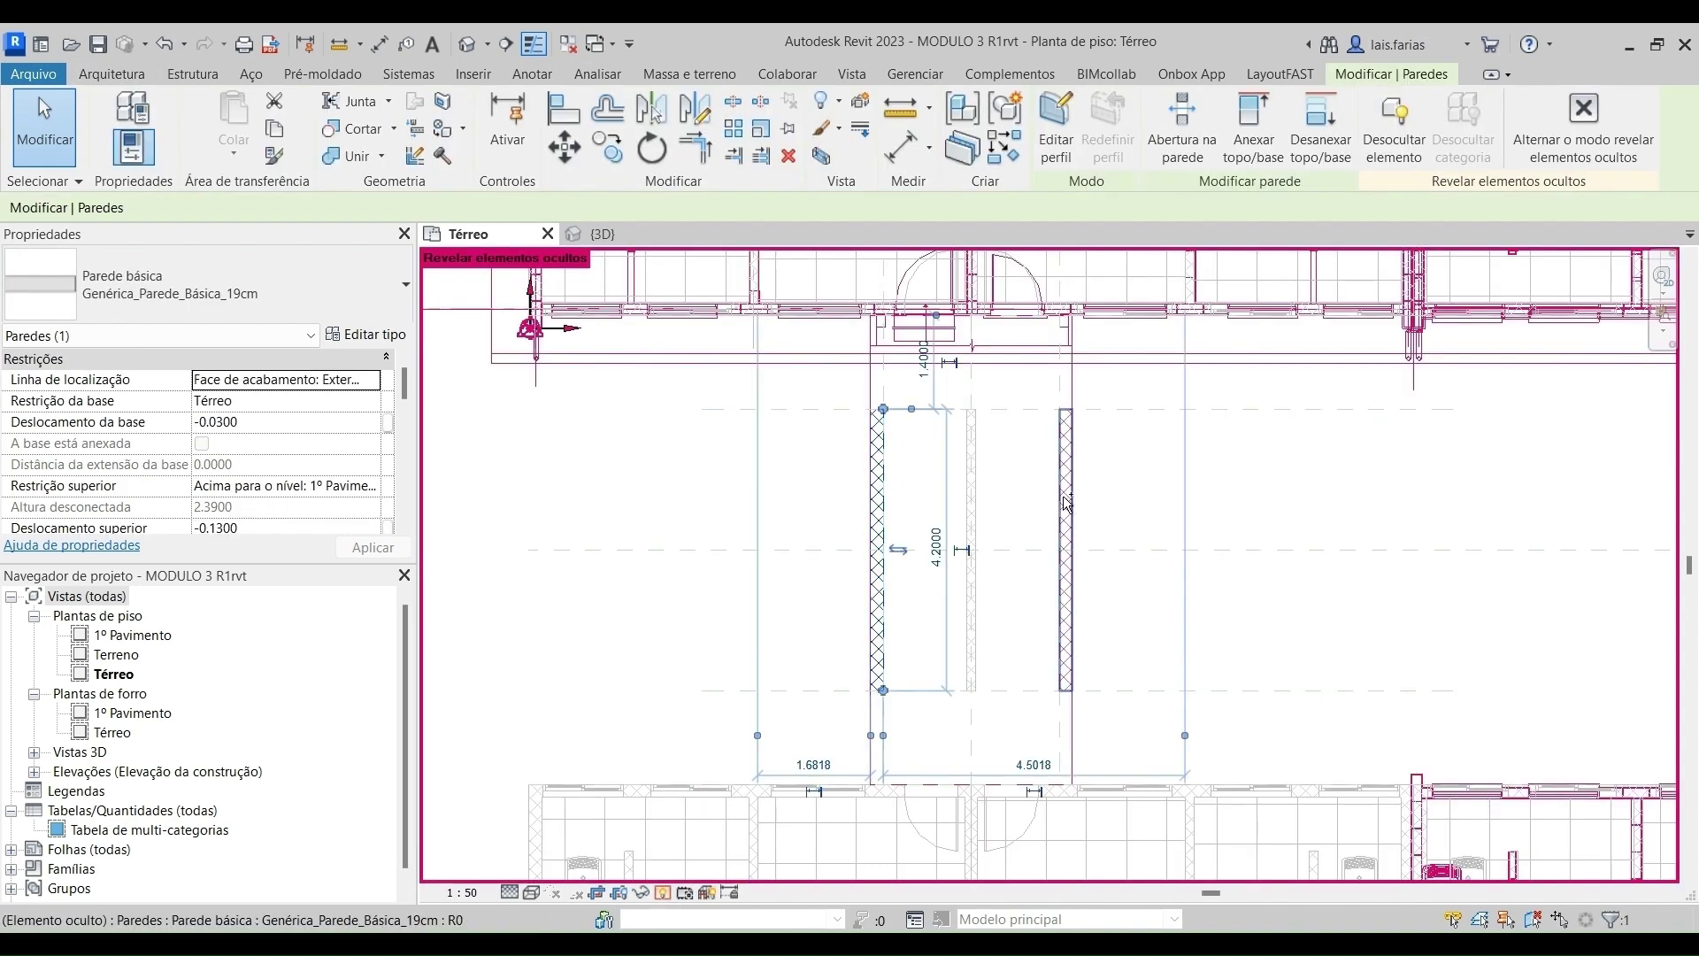
pyautogui.keyDown('ctrl'); pyautogui.click(1064, 498); pyautogui.keyUp('ctrl')
pyautogui.keyDown('ctrl'); pyautogui.click(1075, 378); pyautogui.keyUp('ctrl')
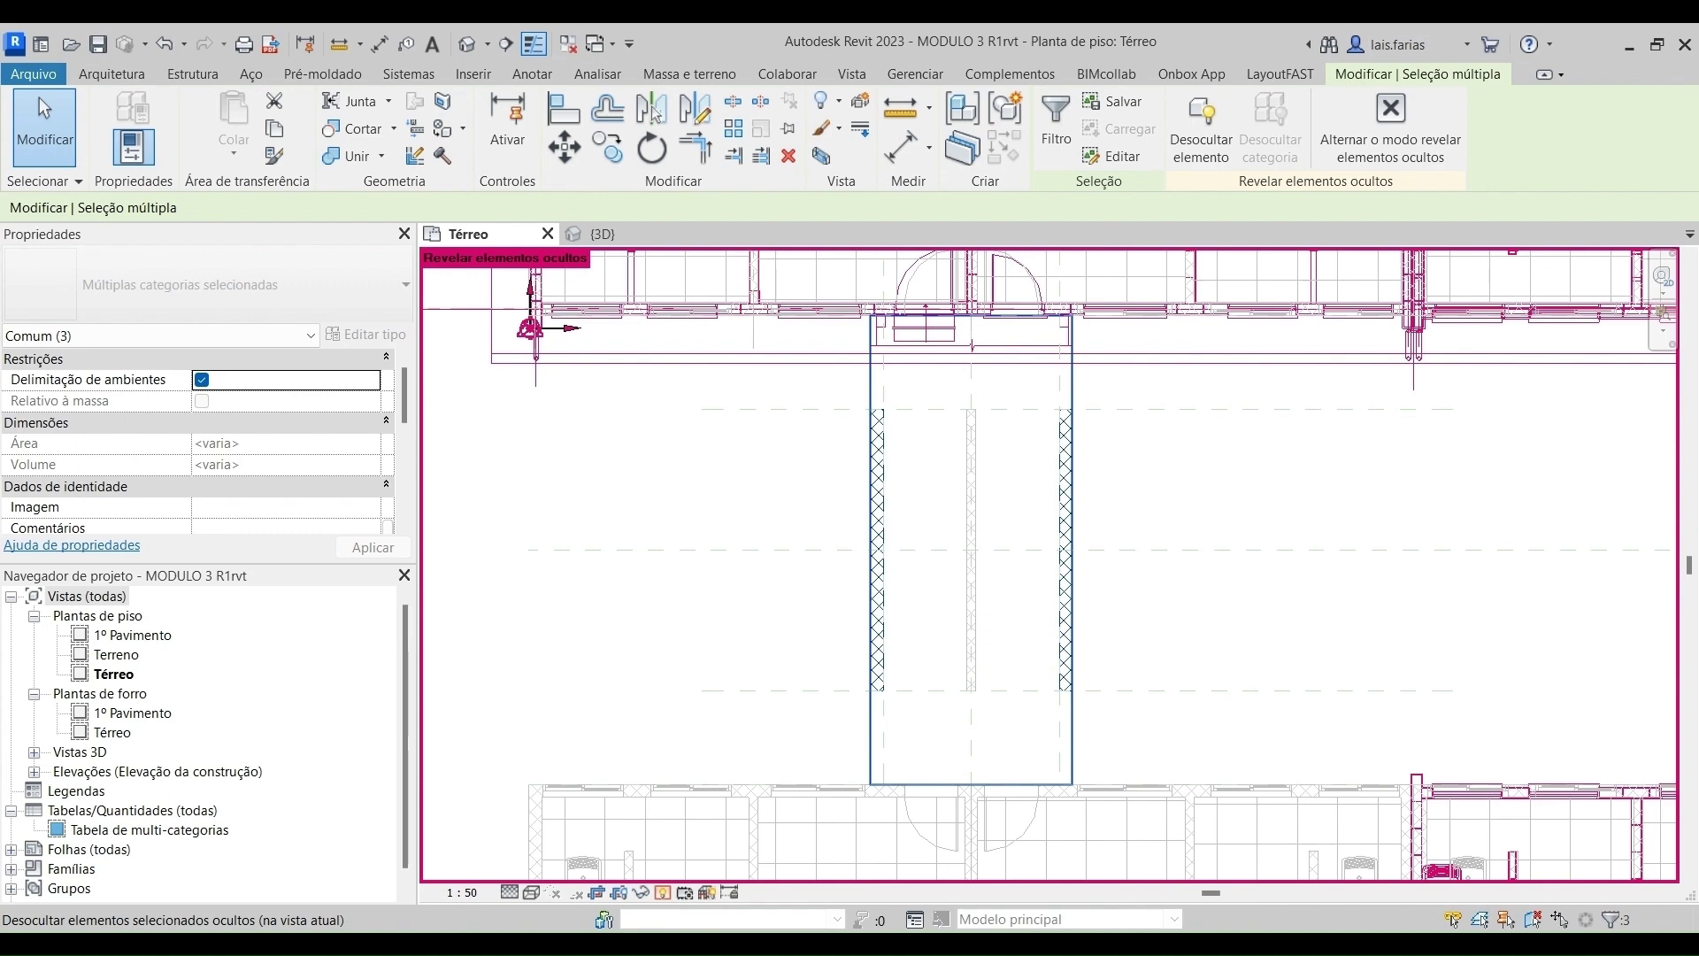
pyautogui.click(1201, 129)
pyautogui.click(1187, 530)
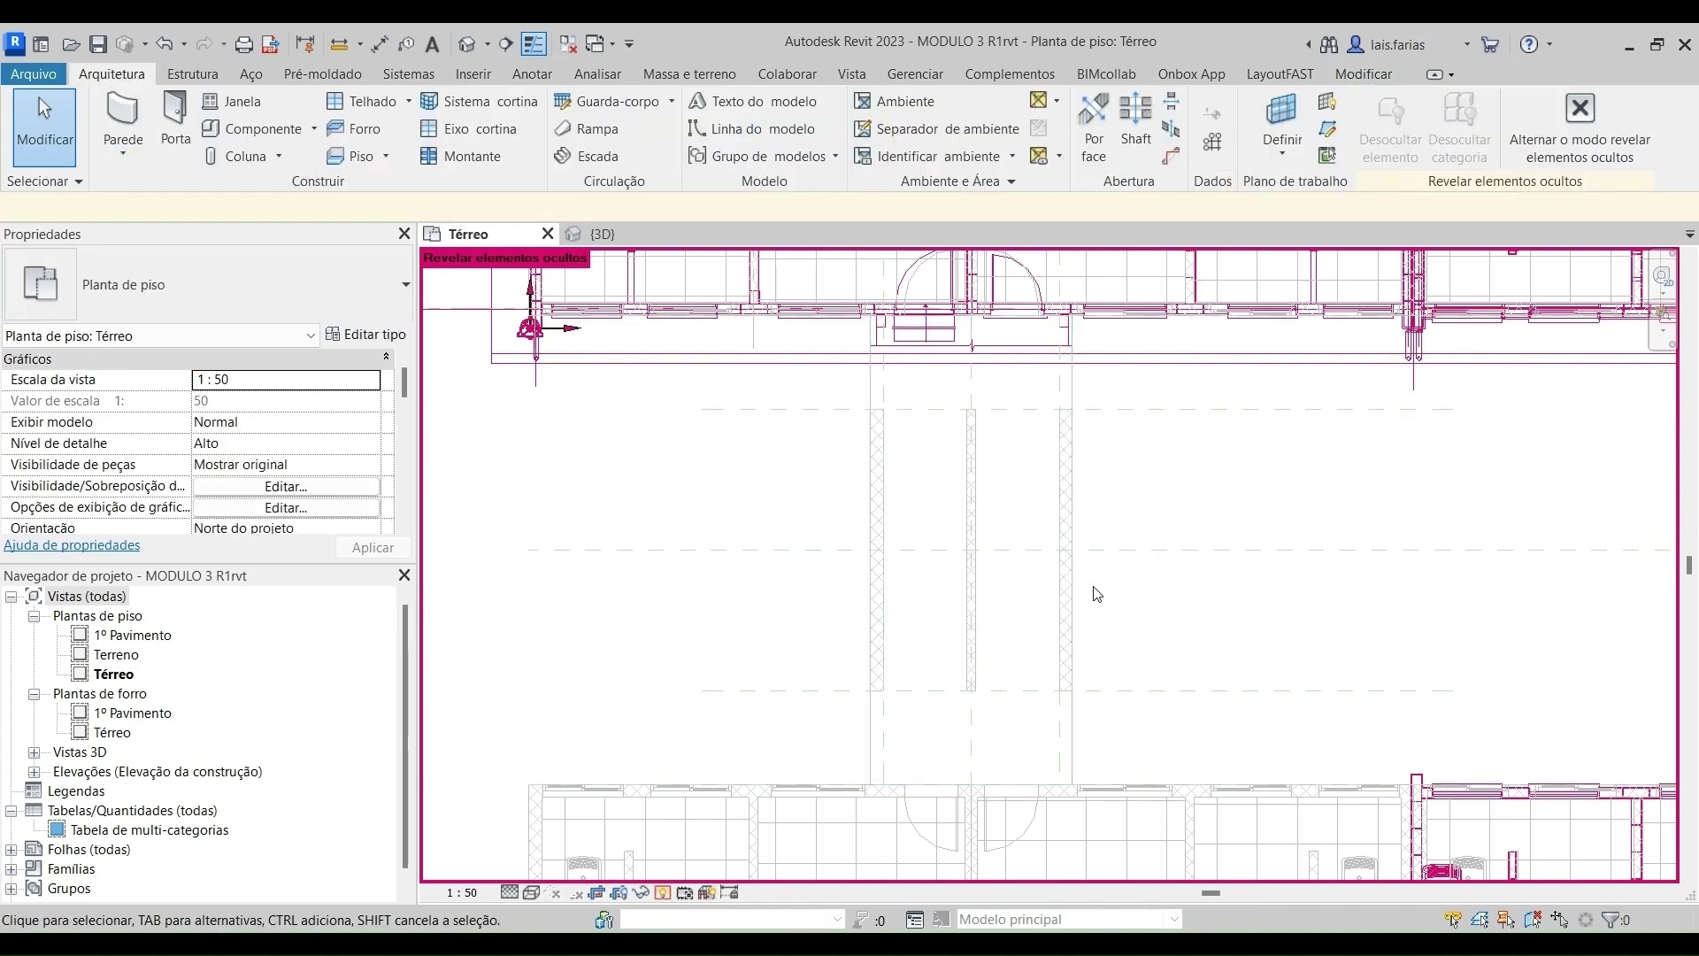
# Start an Escada monolítica stair from Térreo to 1º Pavimento with base and top offsets of -0.01, and review its type properties.
pyautogui.click(586, 155)
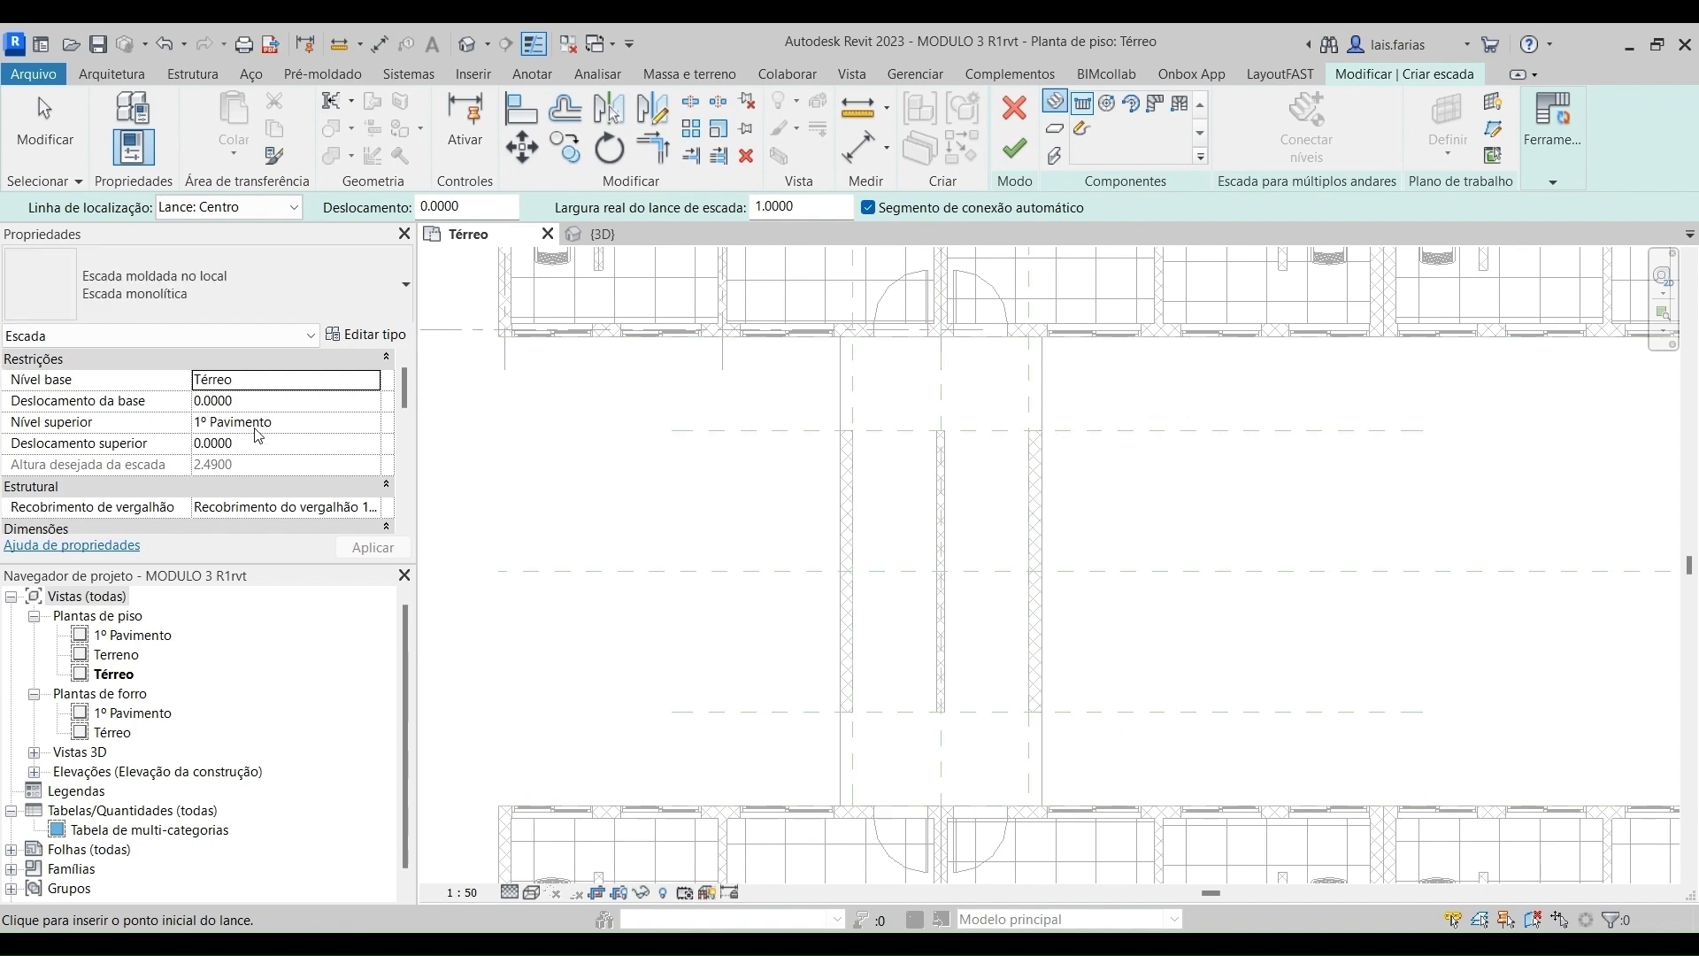
pyautogui.scroll(-2, 761, 614)
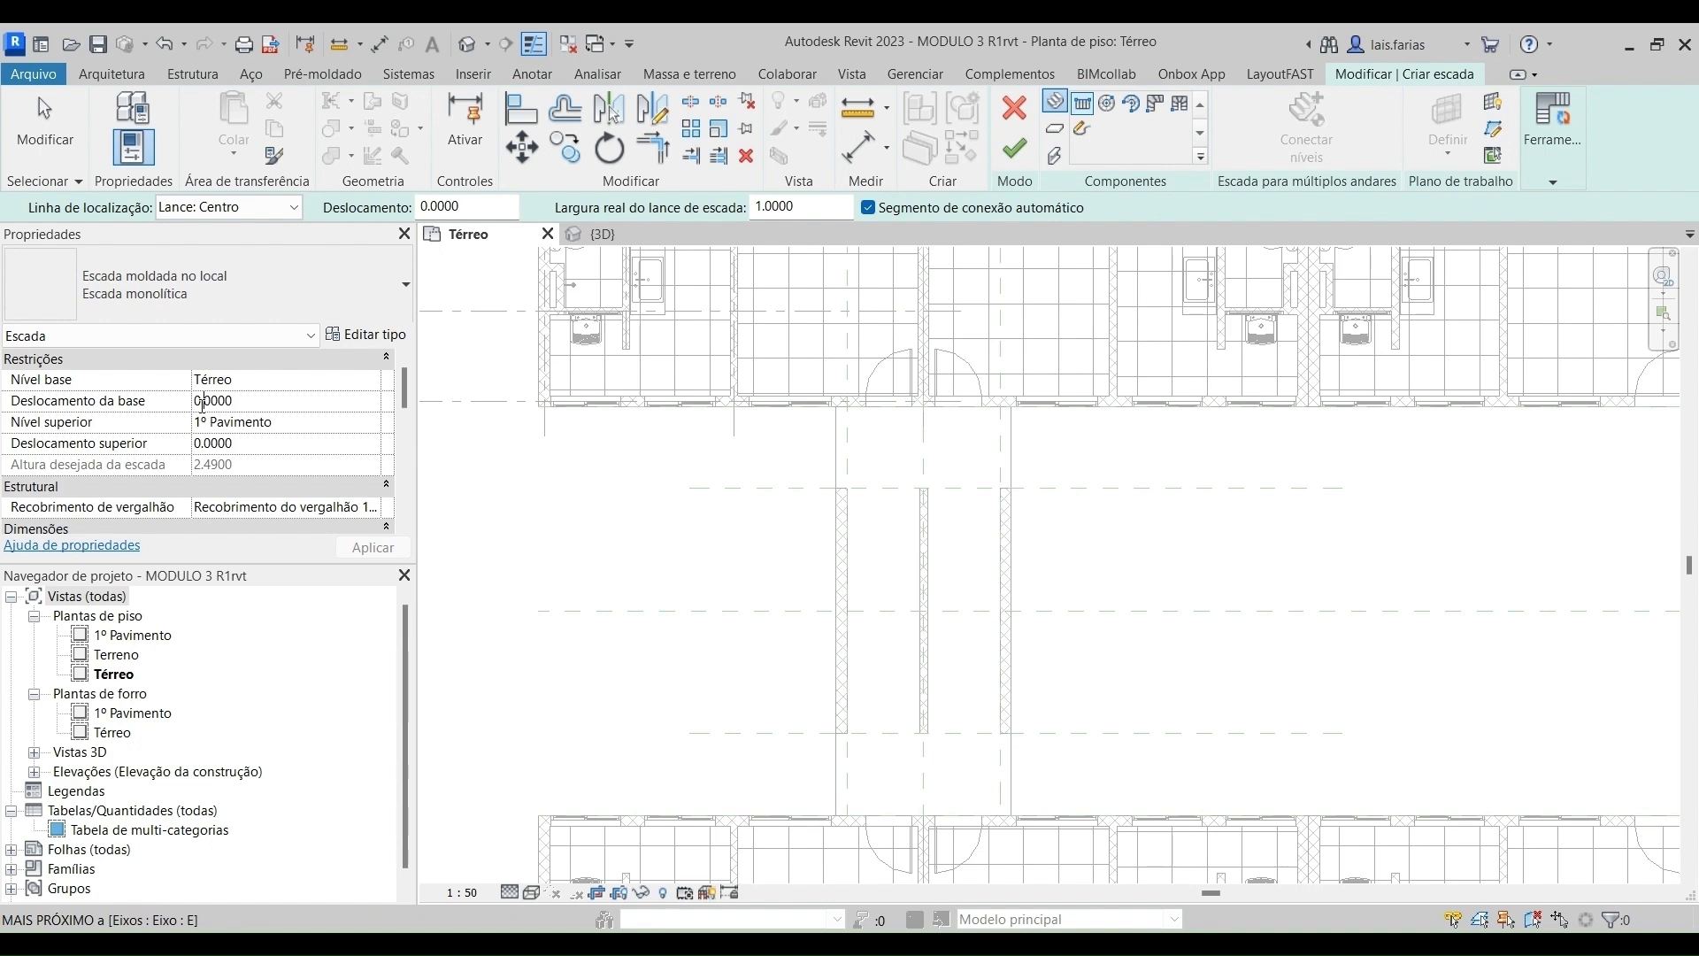
pyautogui.moveTo(192, 403); pyautogui.dragTo(194, 402)
pyautogui.write('-0.0')
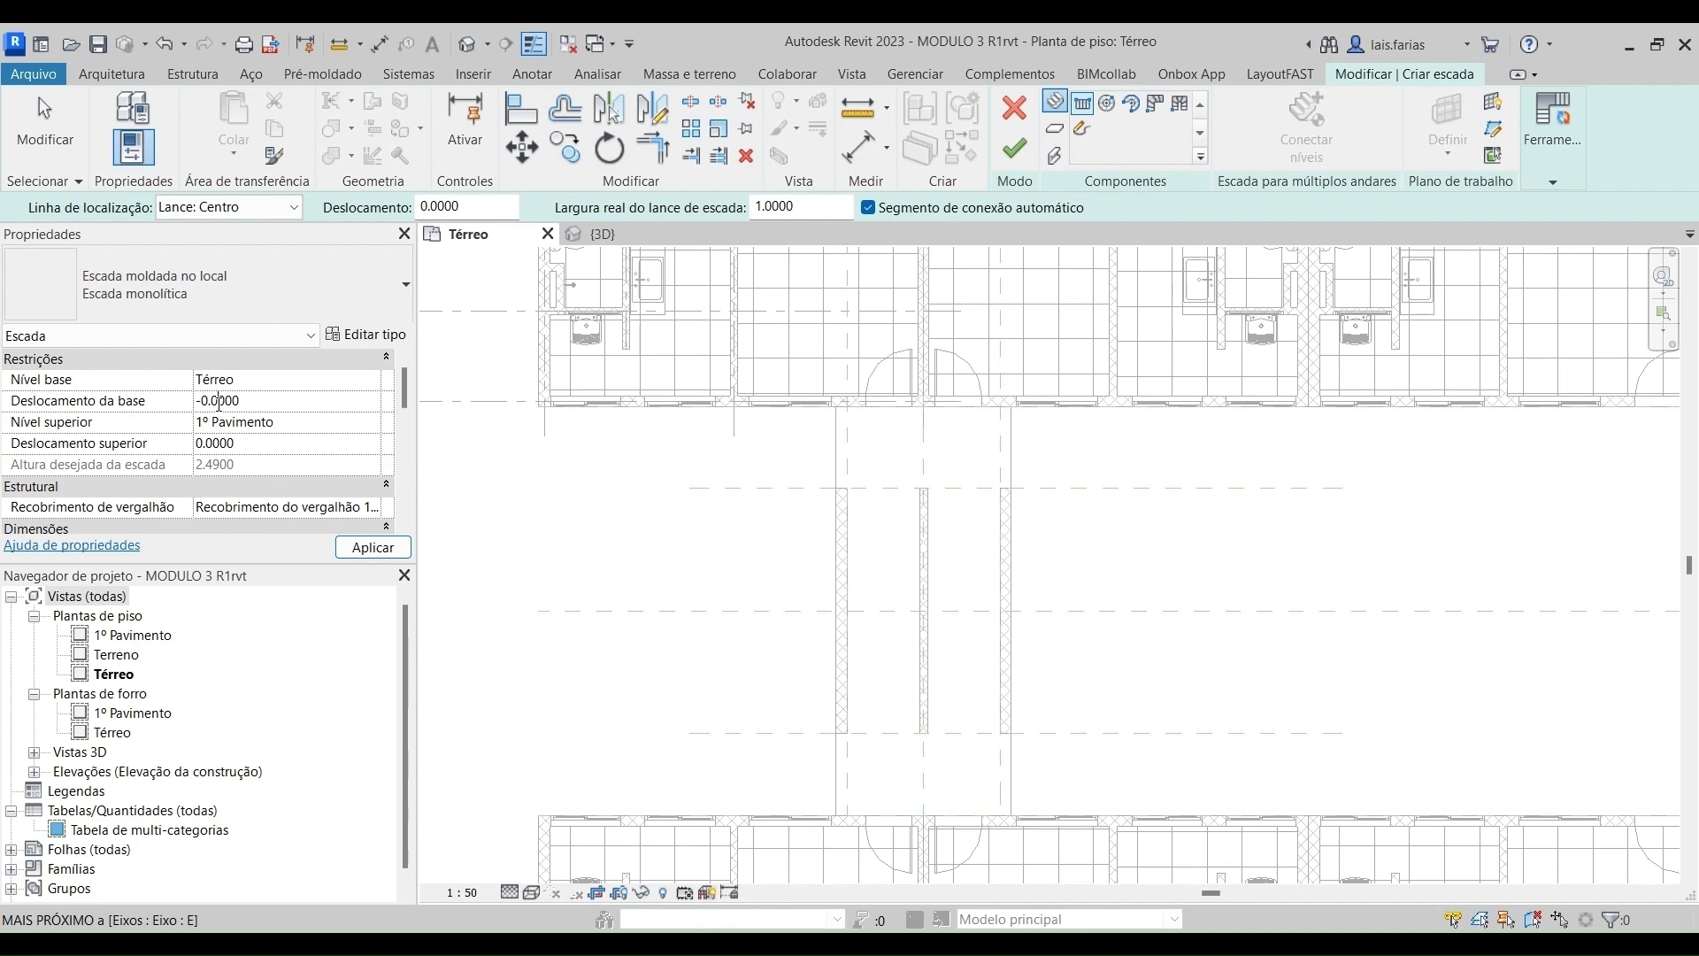
pyautogui.write('1')
pyautogui.press('Tab')
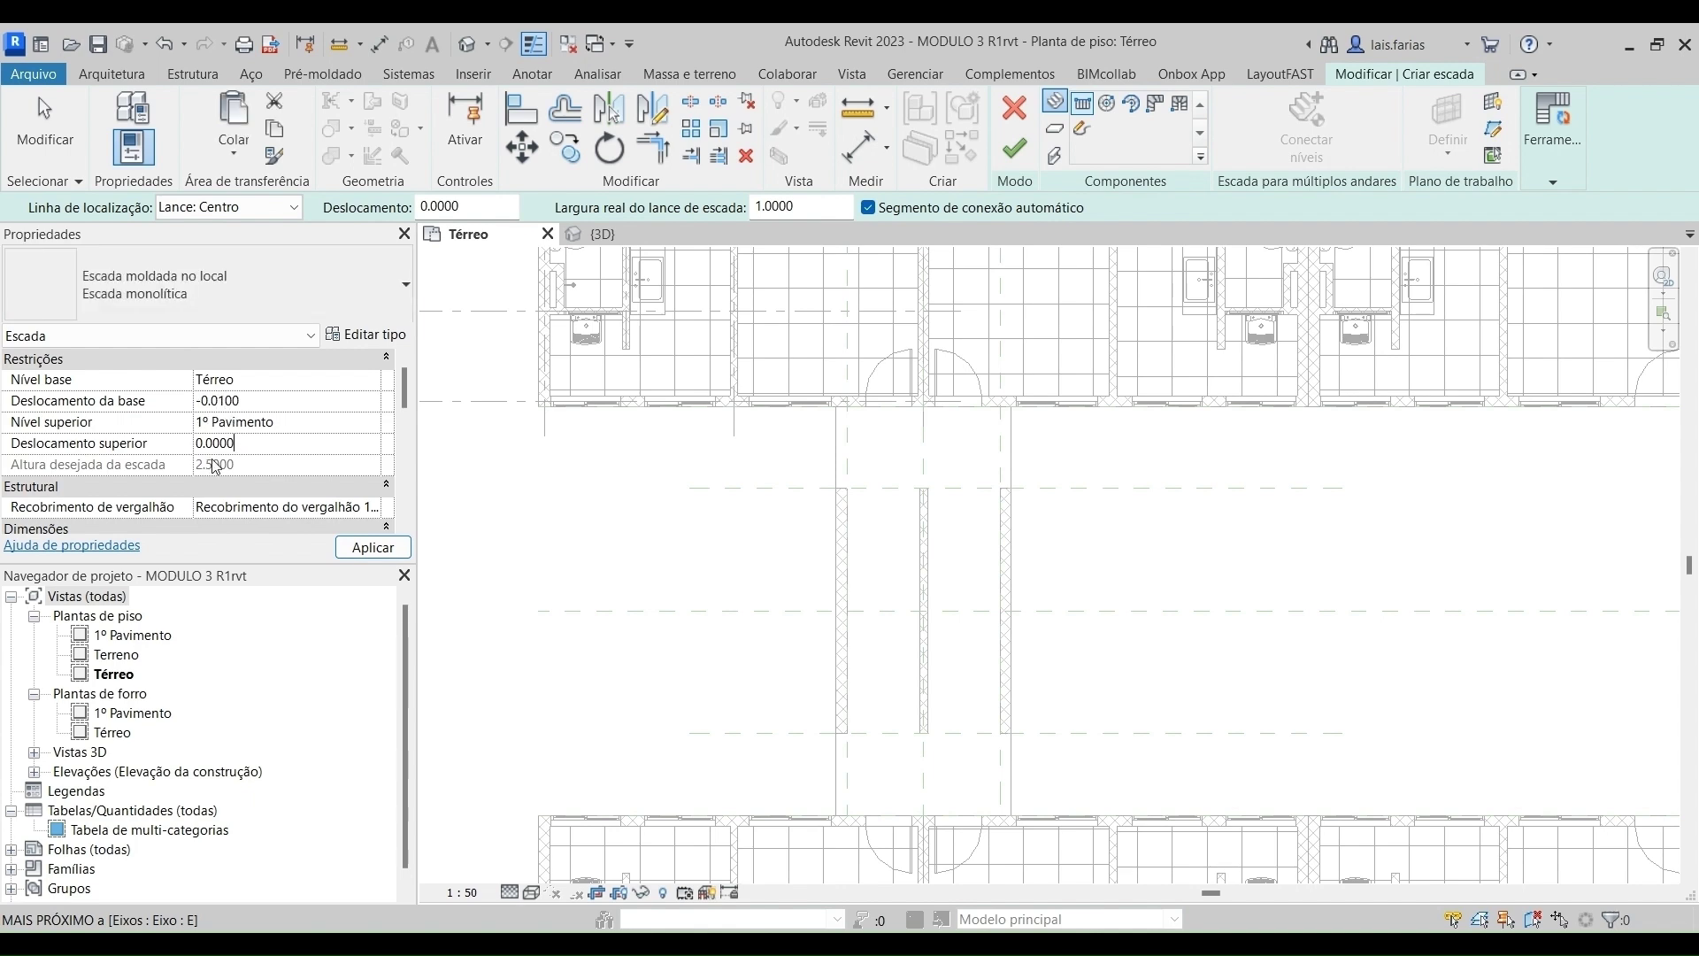
pyautogui.moveTo(243, 445); pyautogui.dragTo(180, 450)
pyautogui.write('-0.01')
pyautogui.press('Return')
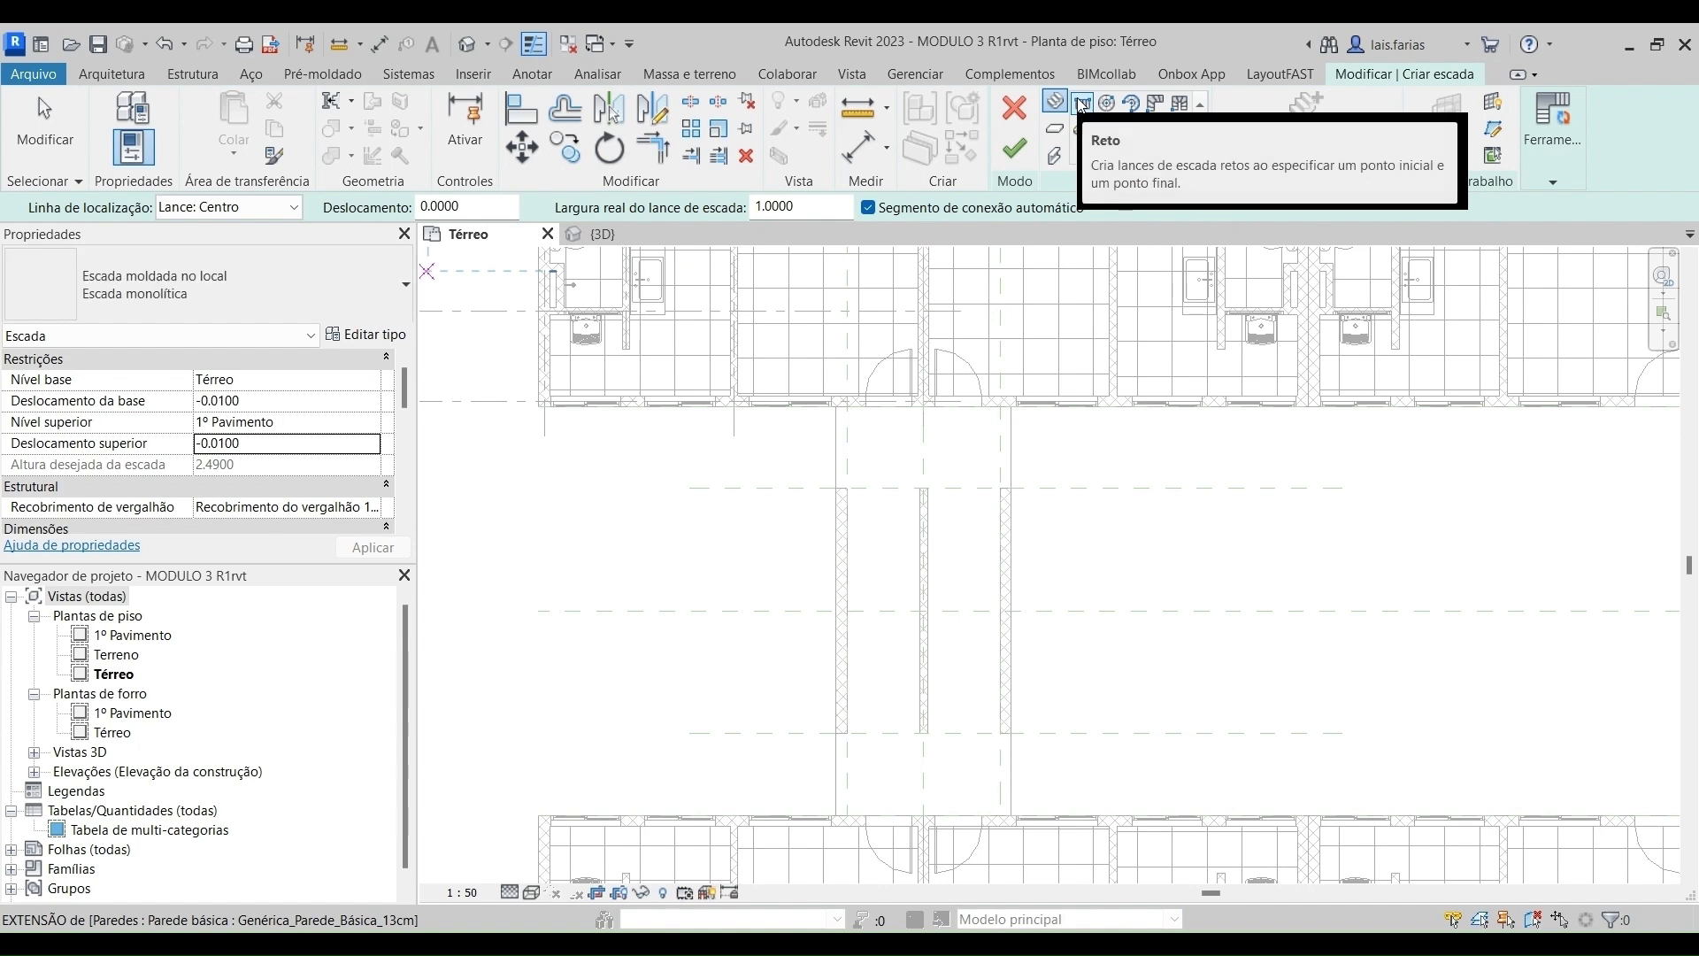
pyautogui.click(376, 338)
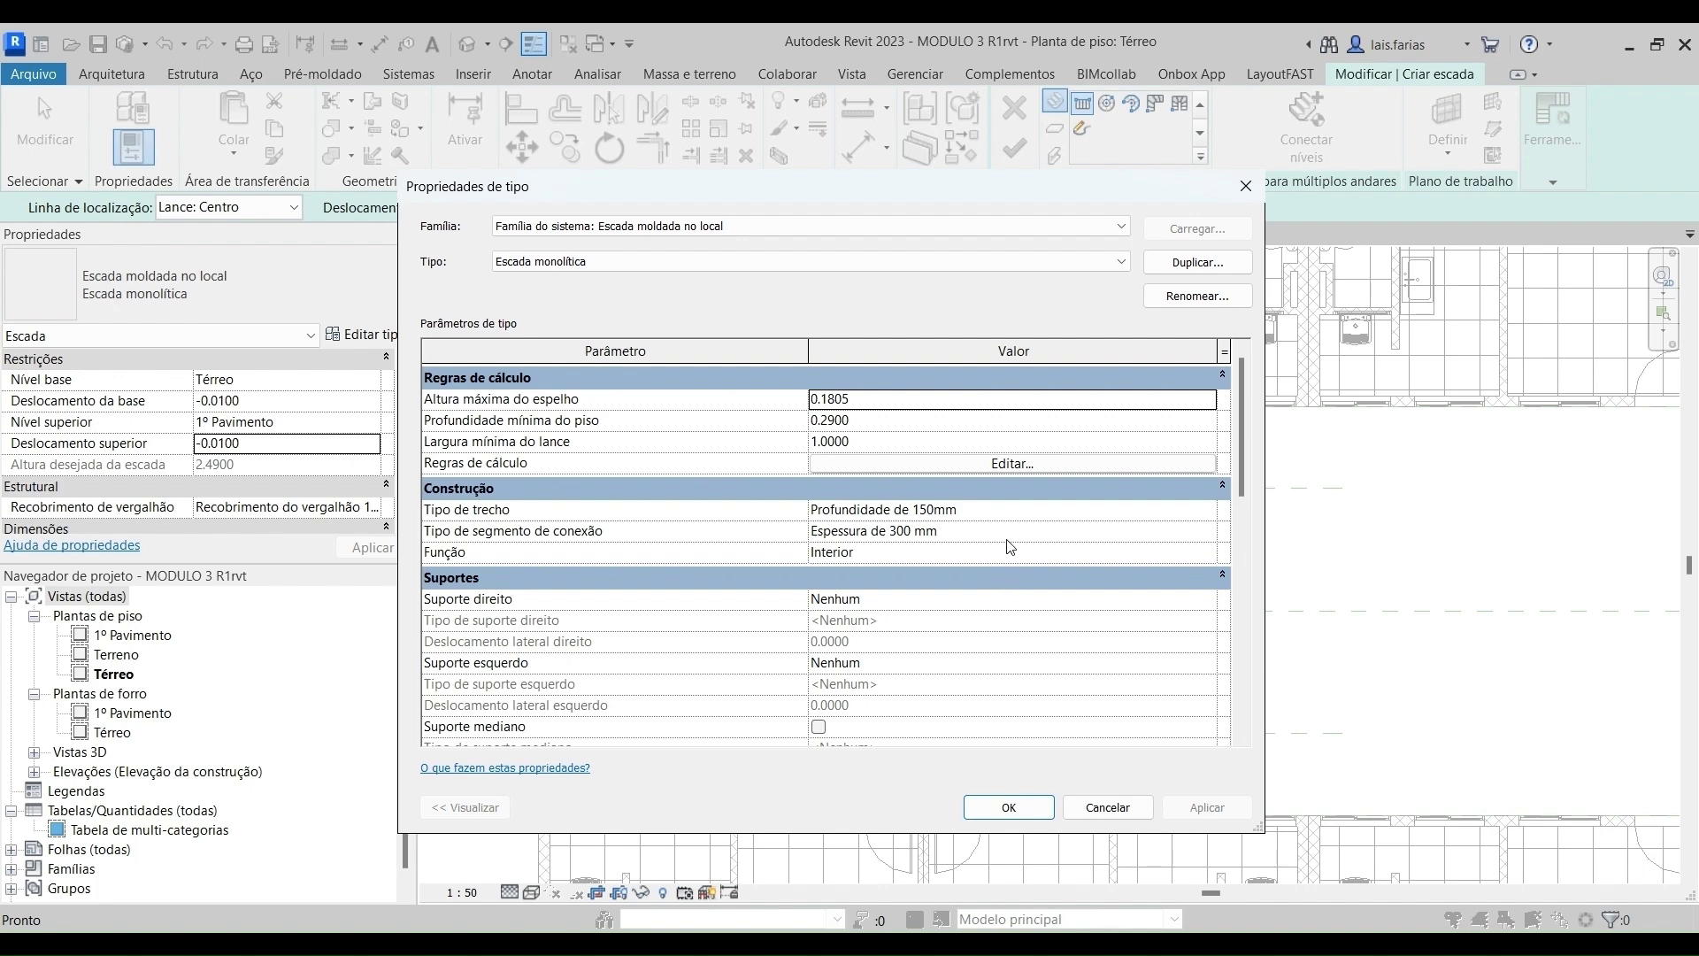
pyautogui.click(1007, 806)
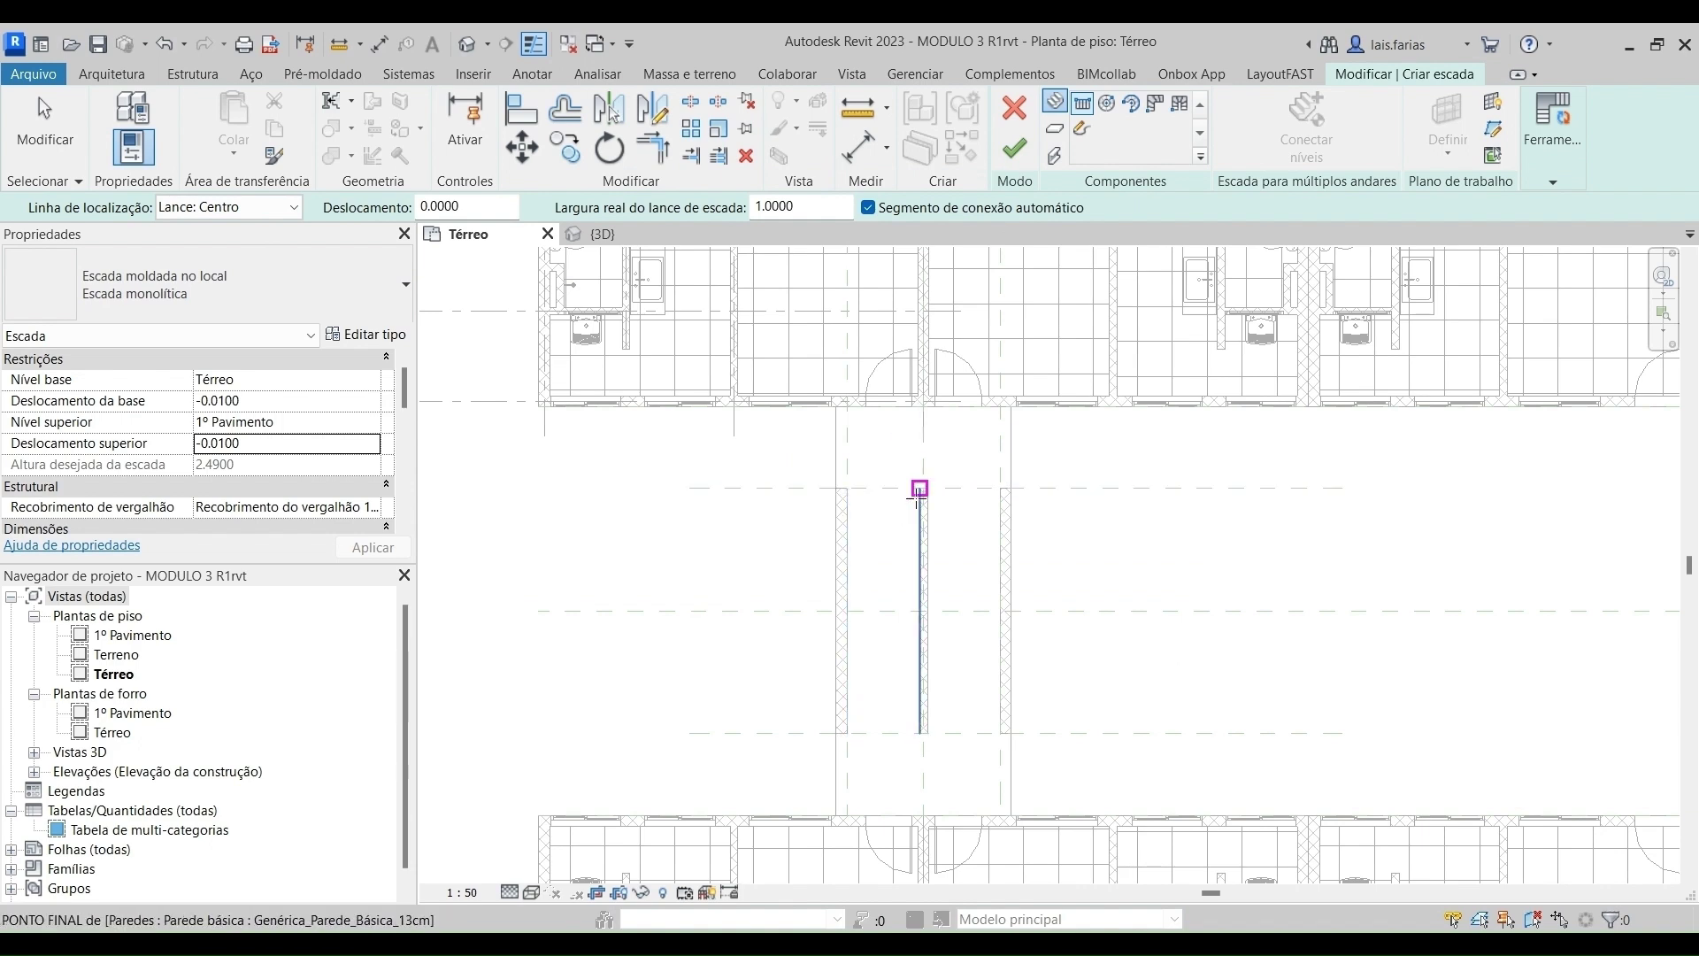
# Set the run's location line to Lance: Esquerdo and draw a straight flight down the middle core wall's left face from its upper end.
pyautogui.click(241, 214)
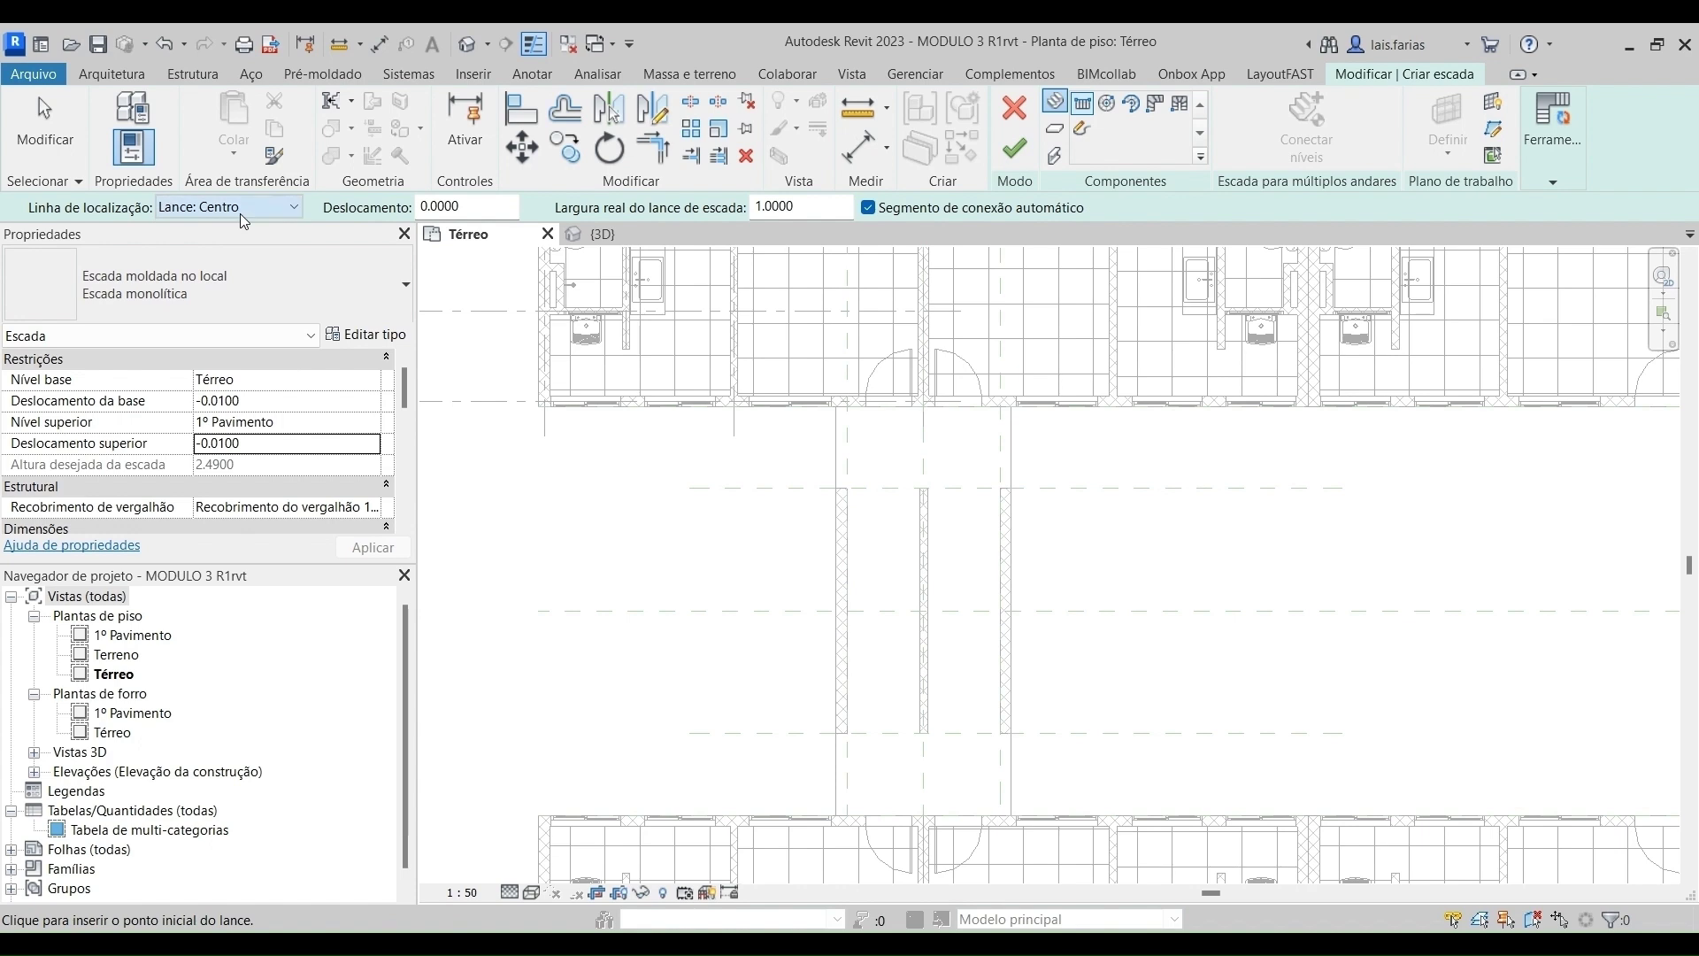
pyautogui.click(235, 243)
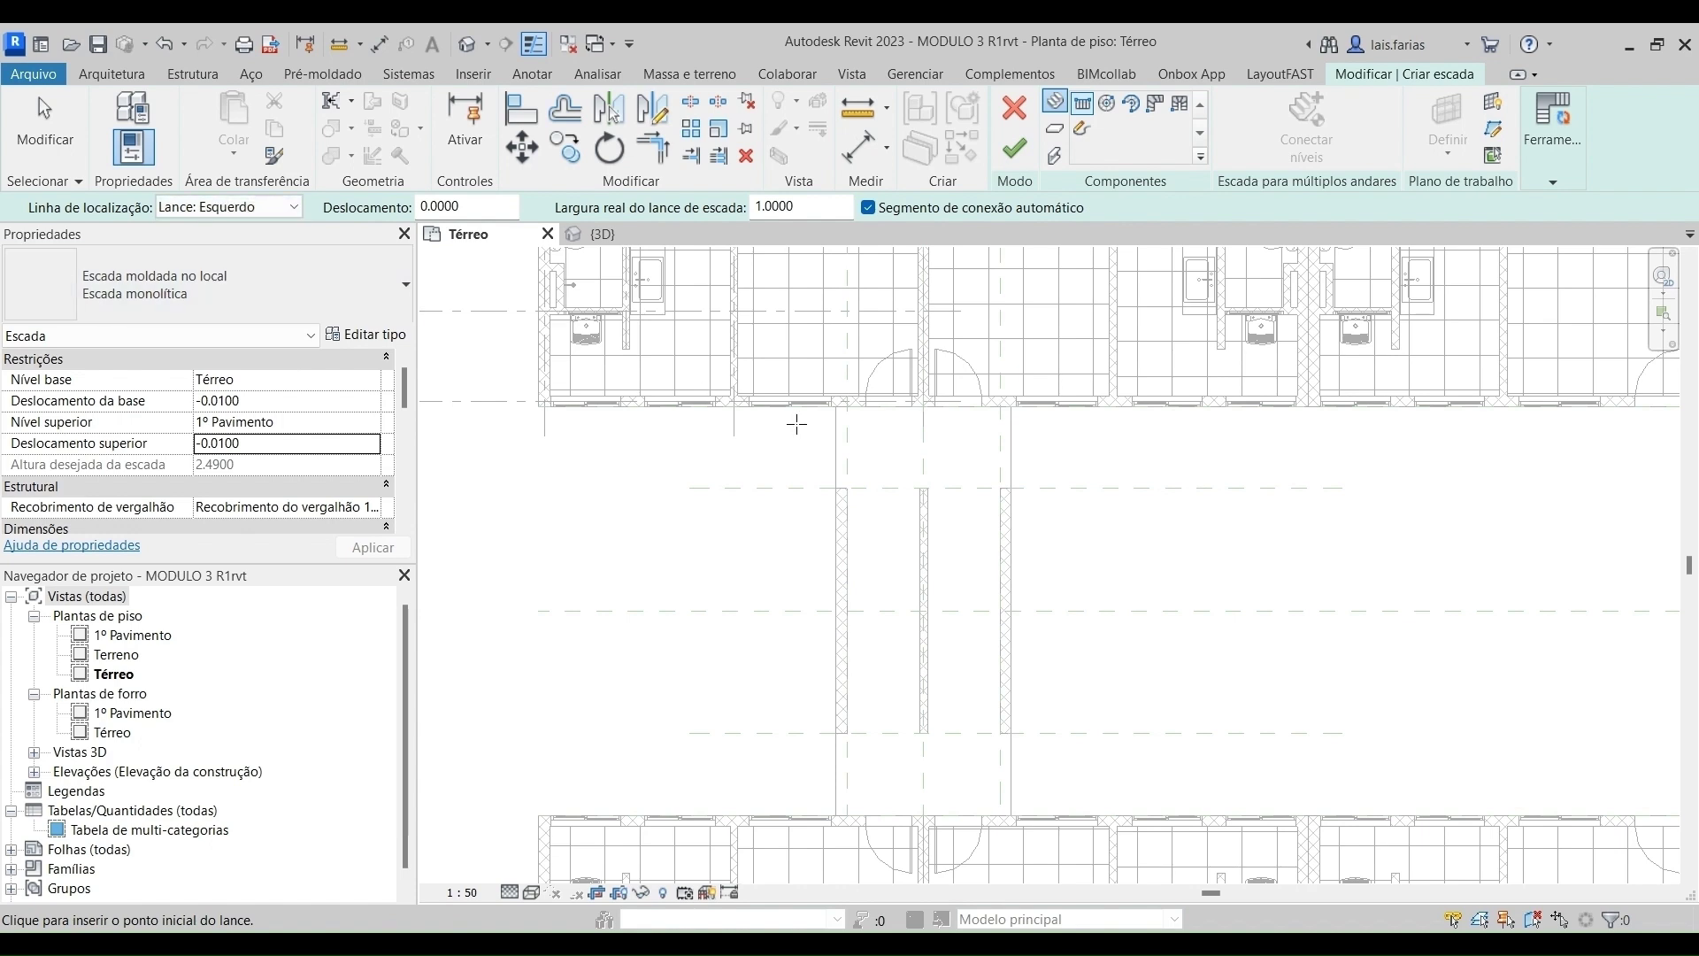
pyautogui.scroll(5, 920, 487)
pyautogui.click(908, 463)
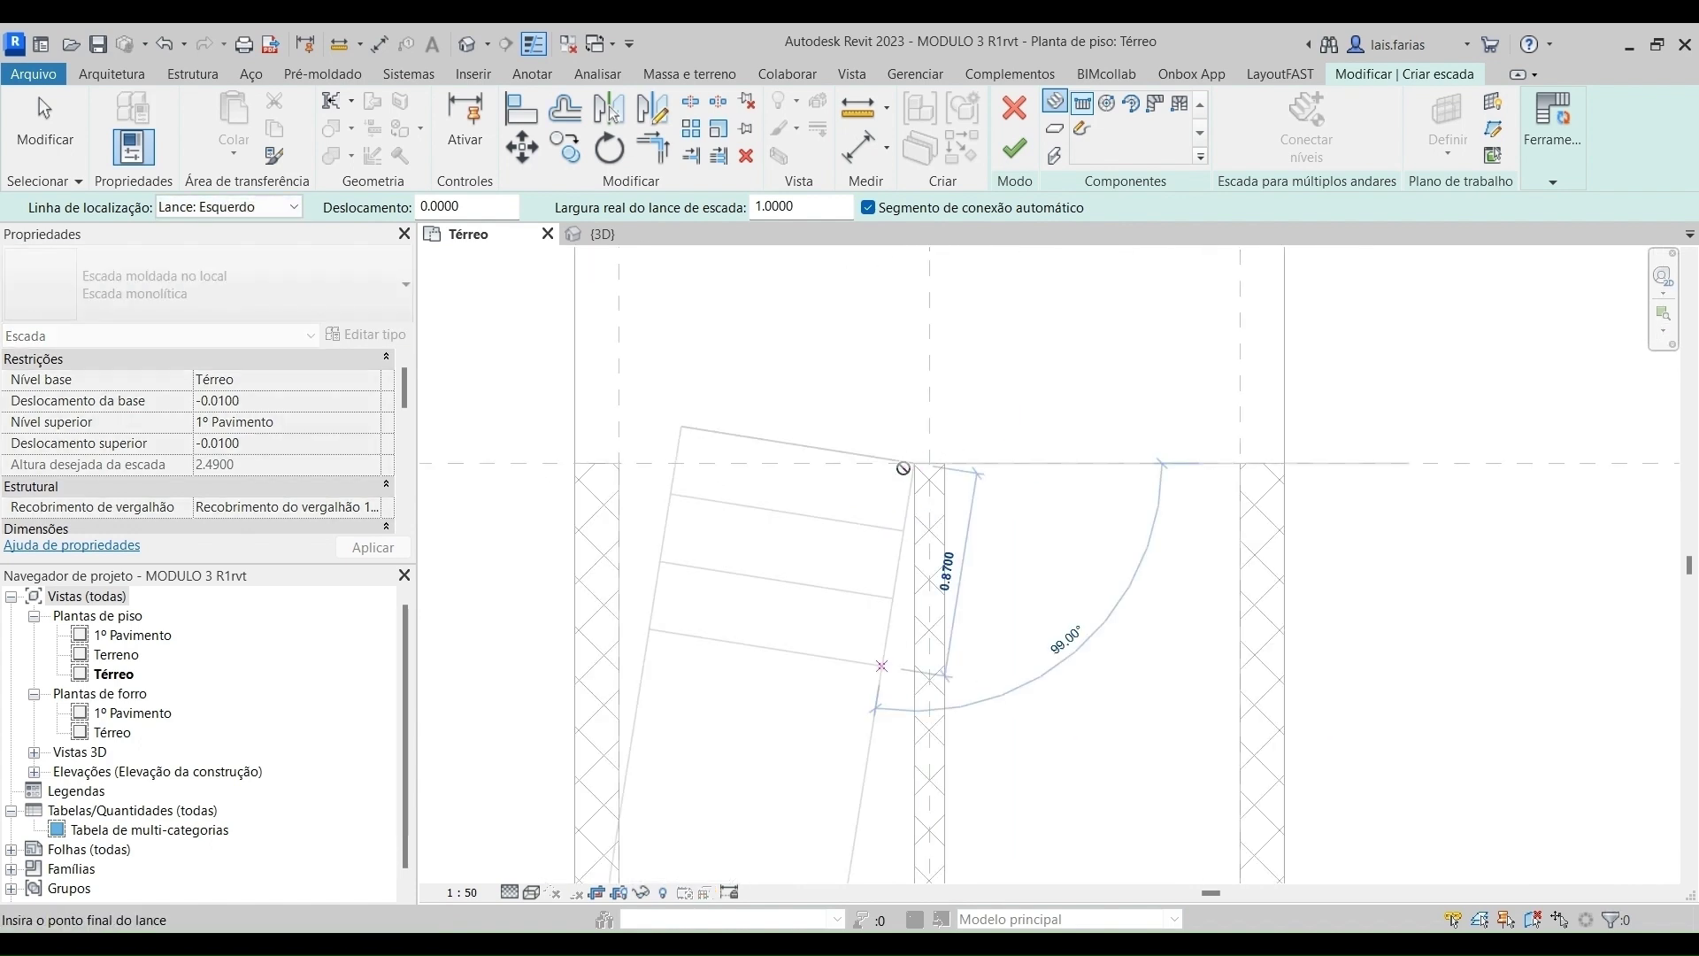
pyautogui.scroll(-2, 948, 294)
pyautogui.scroll(3, 921, 398)
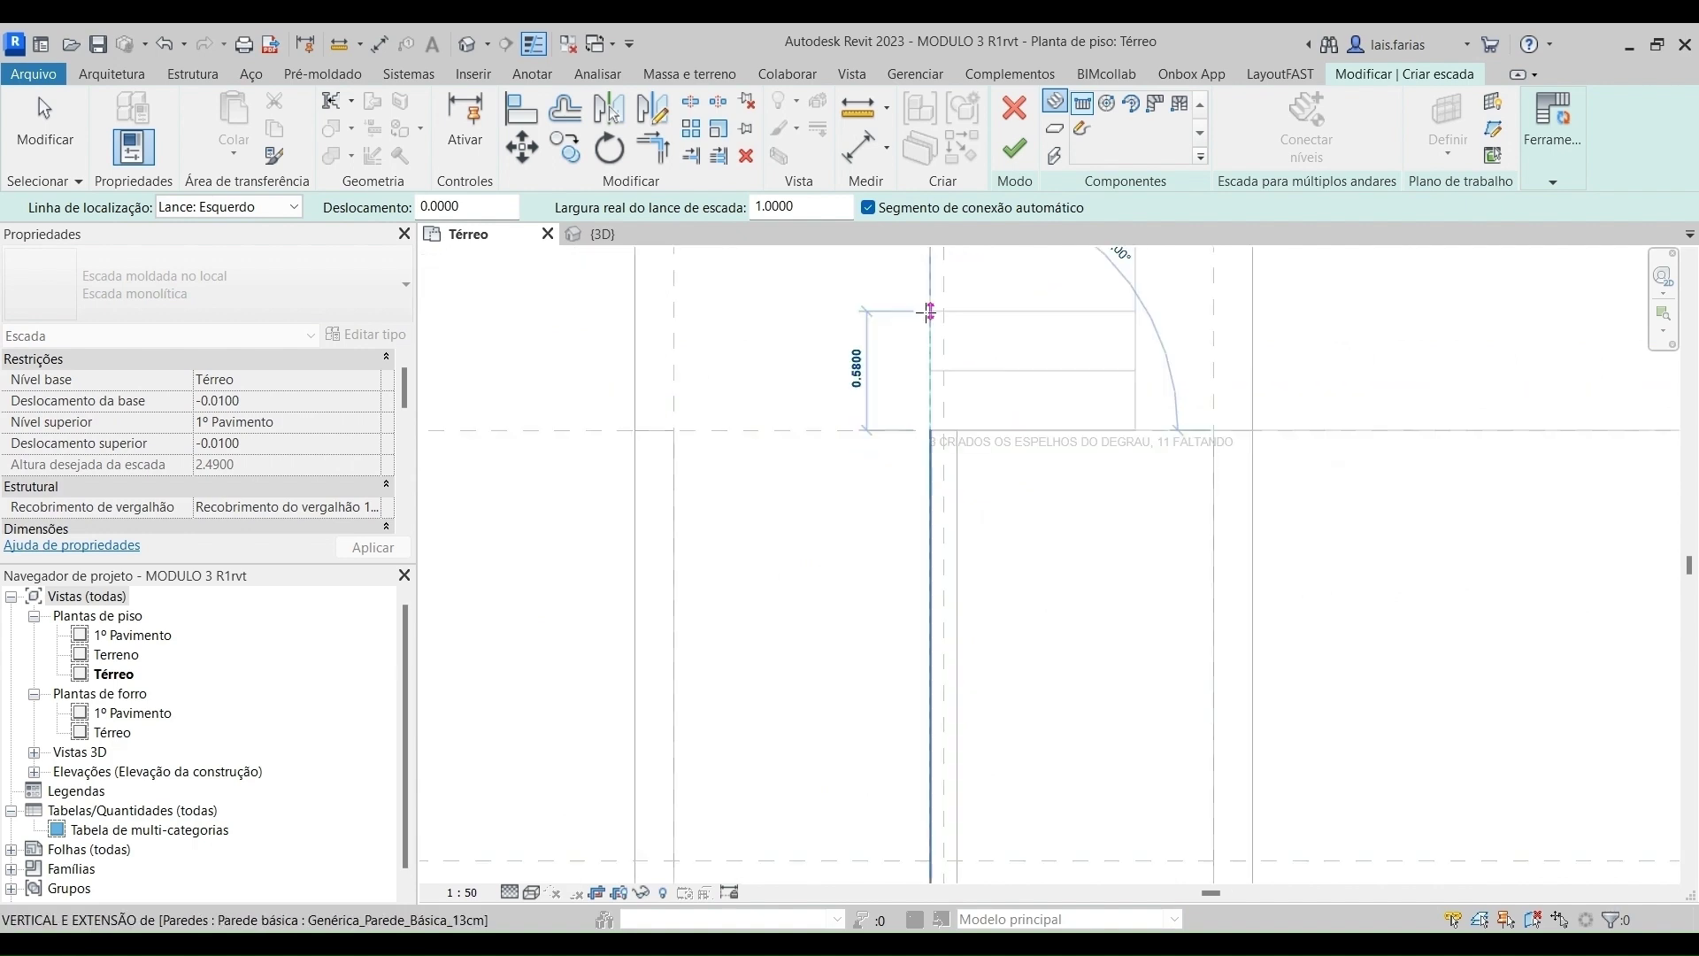
pyautogui.scroll(1, 915, 403)
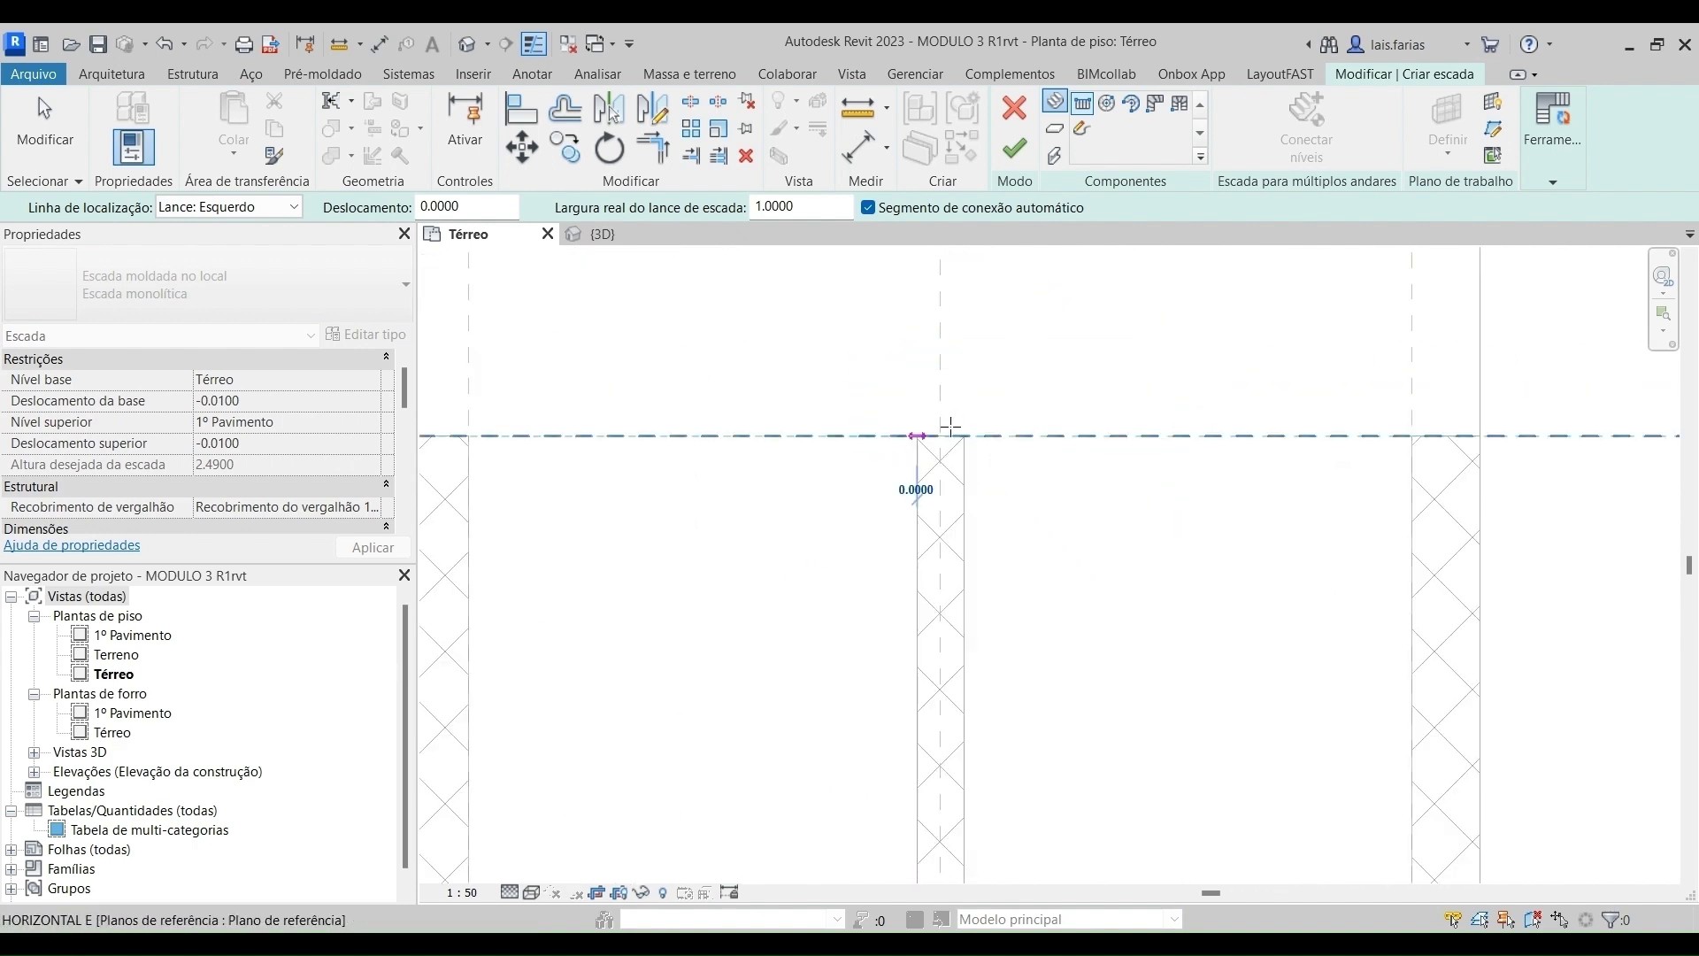
pyautogui.scroll(-3, 920, 347)
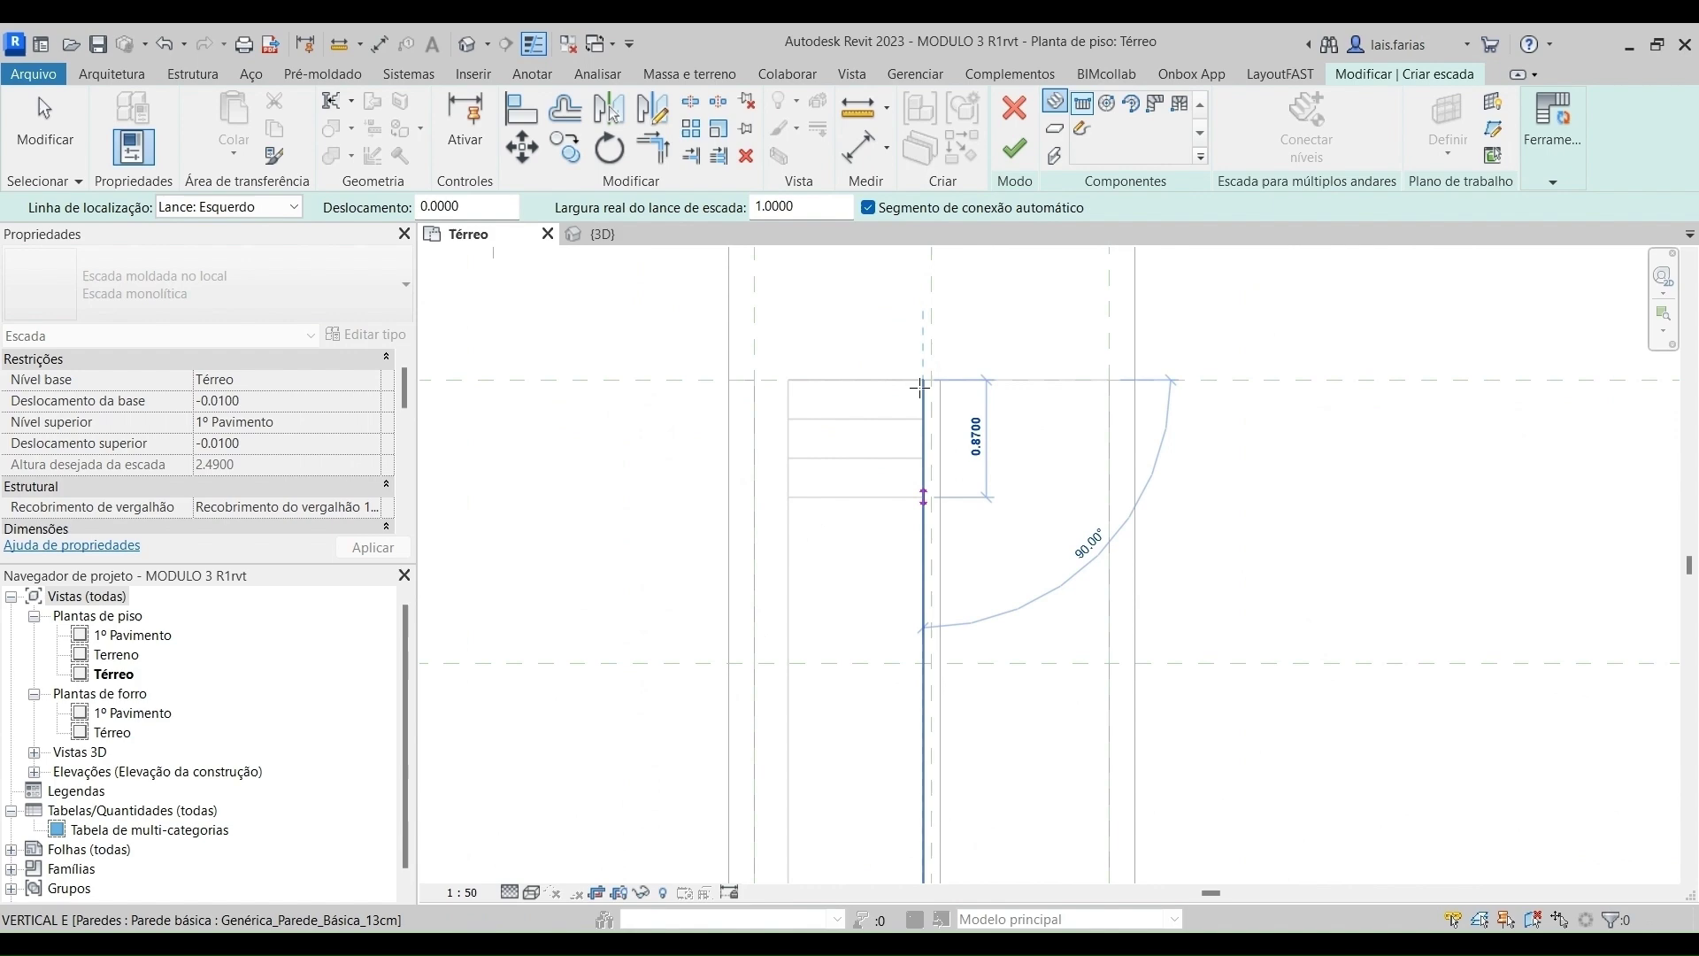
pyautogui.scroll(-2, 927, 327)
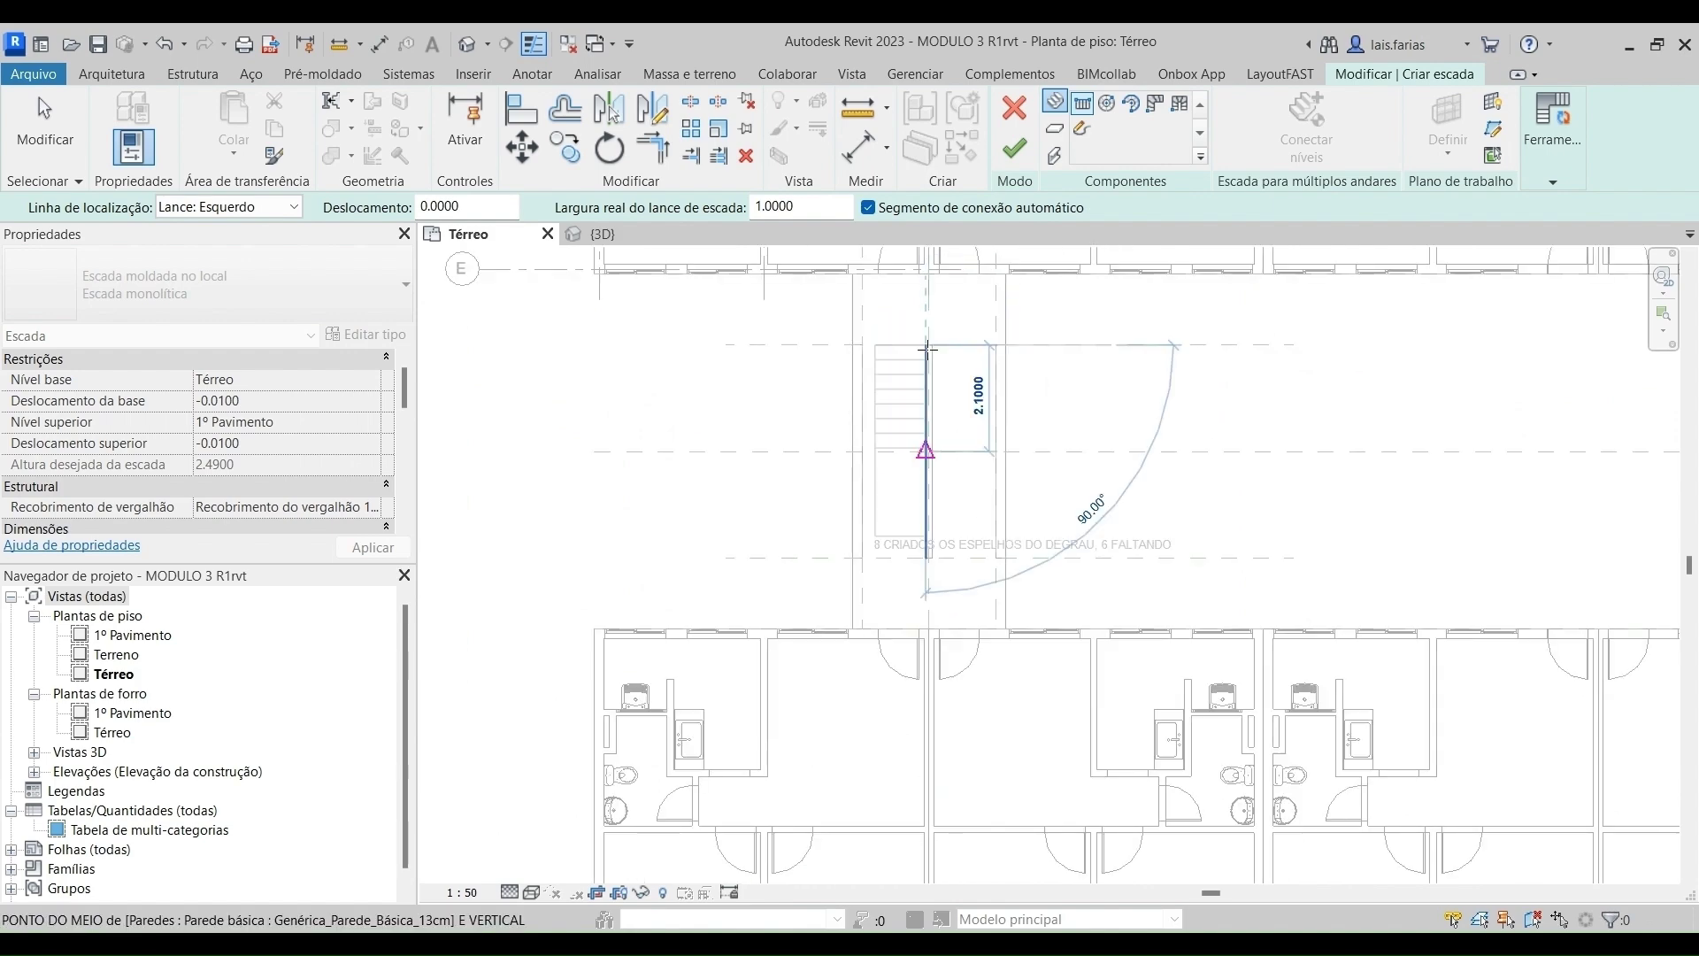
pyautogui.scroll(2, 920, 559)
pyautogui.scroll(3, 921, 566)
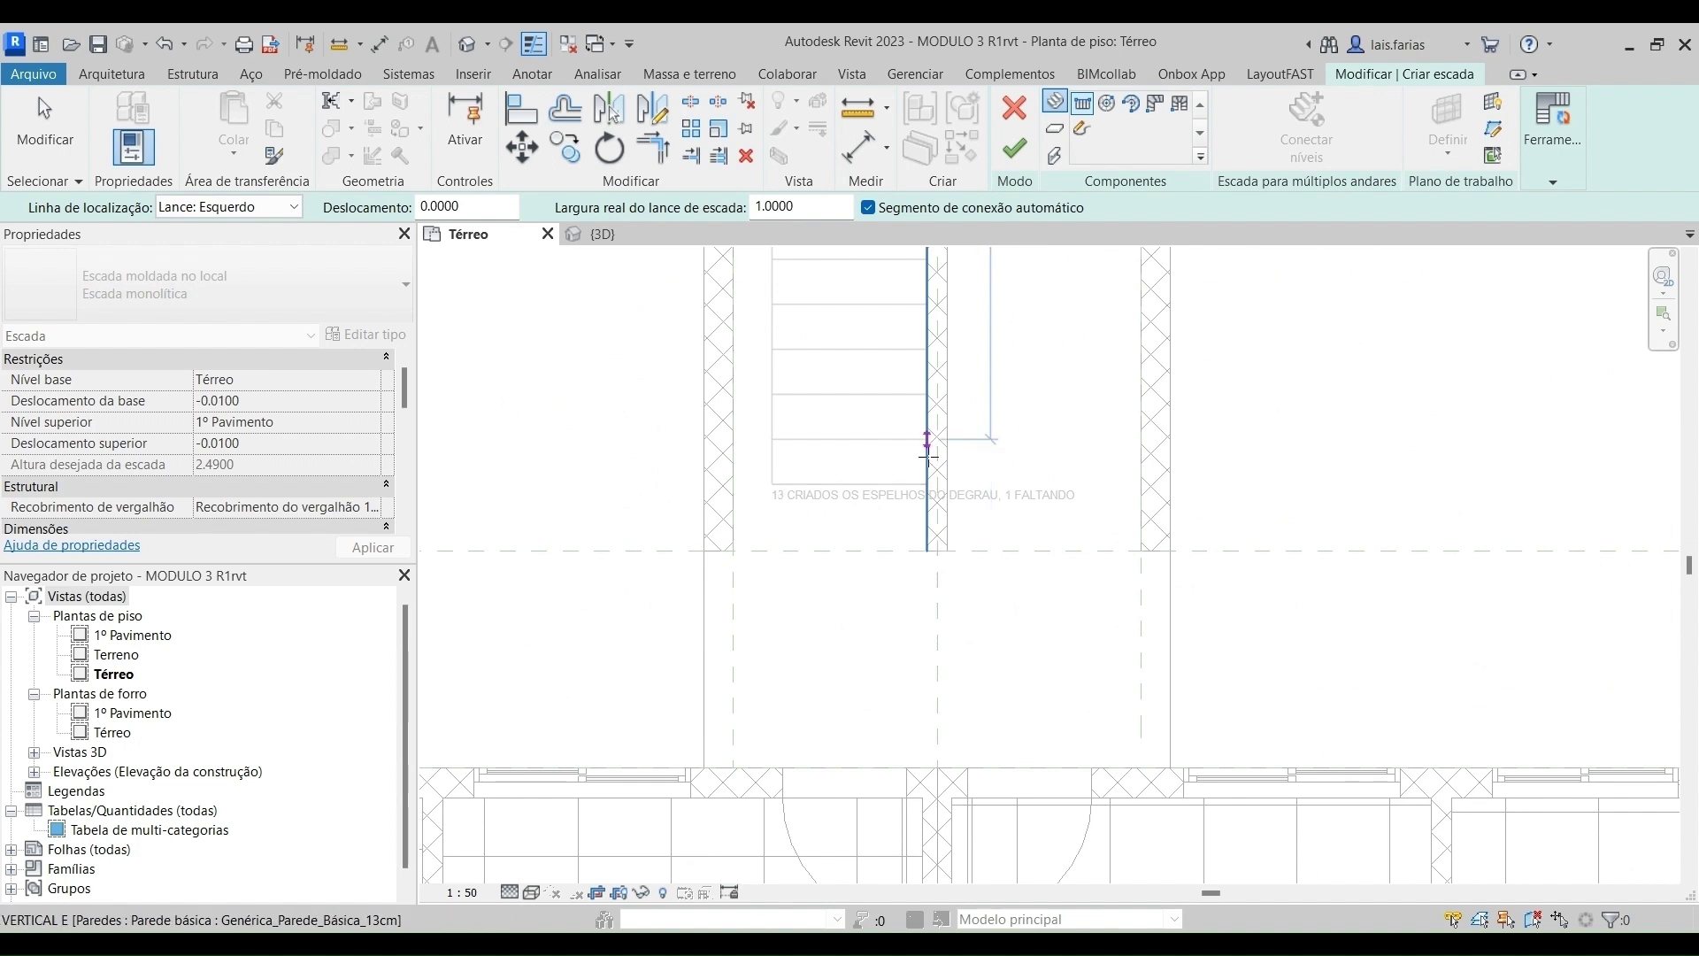
pyautogui.scroll(-2, 927, 646)
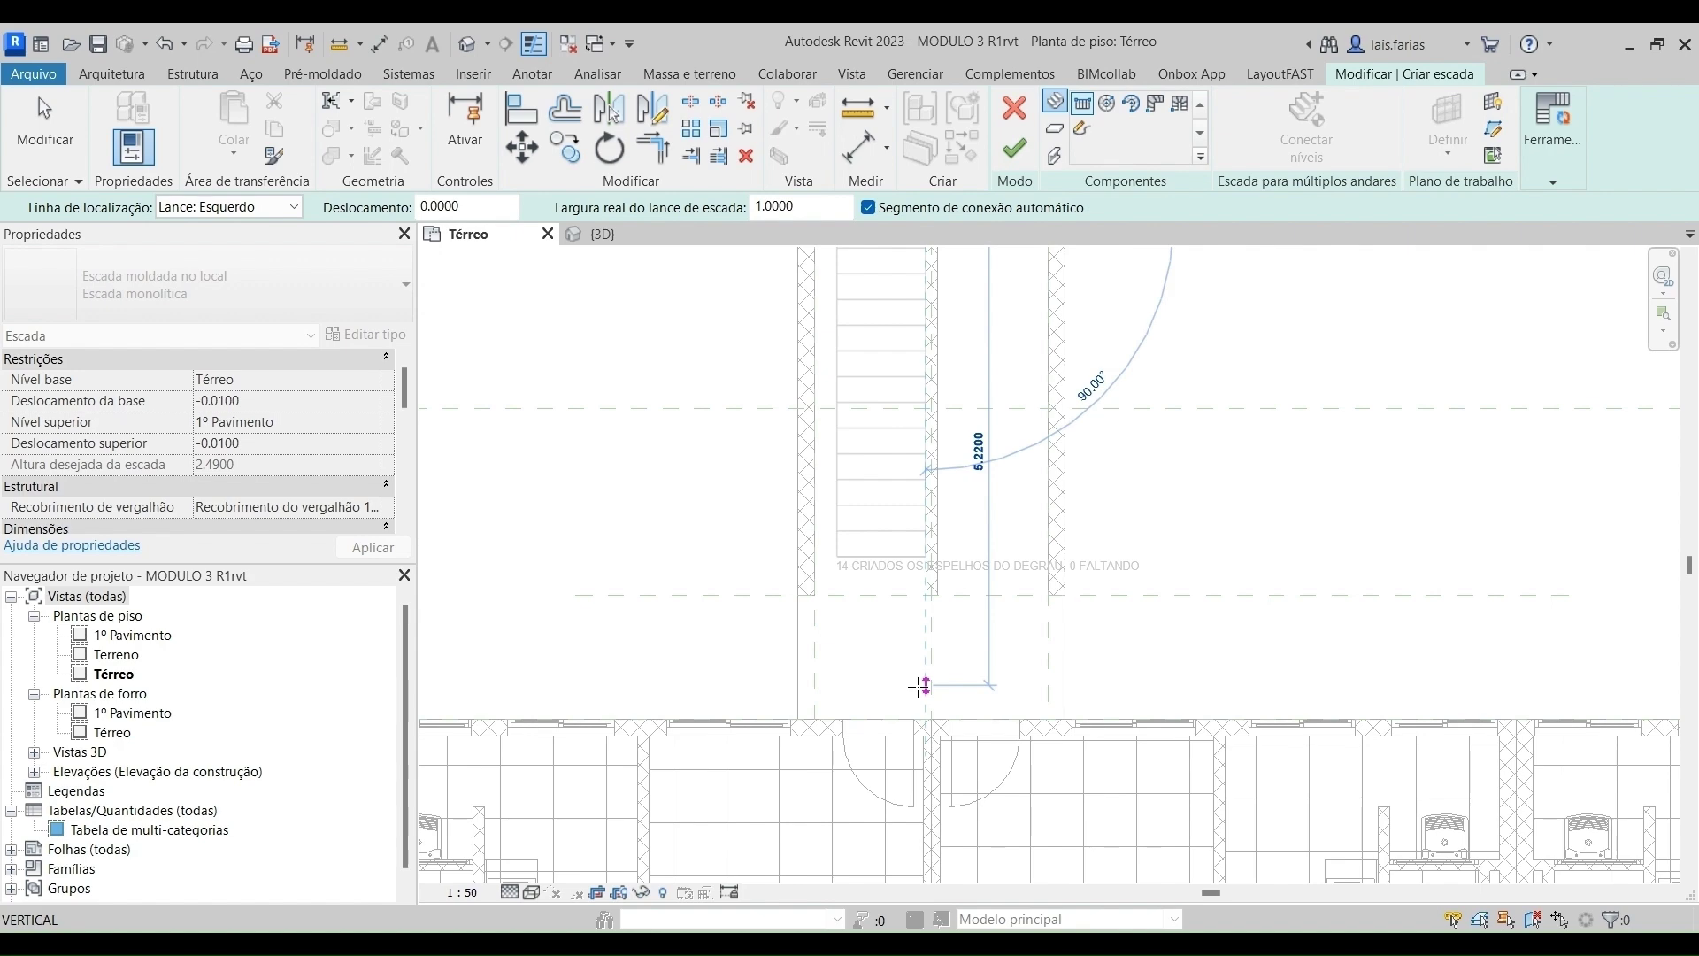
pyautogui.click(921, 686)
pyautogui.scroll(-2, 918, 683)
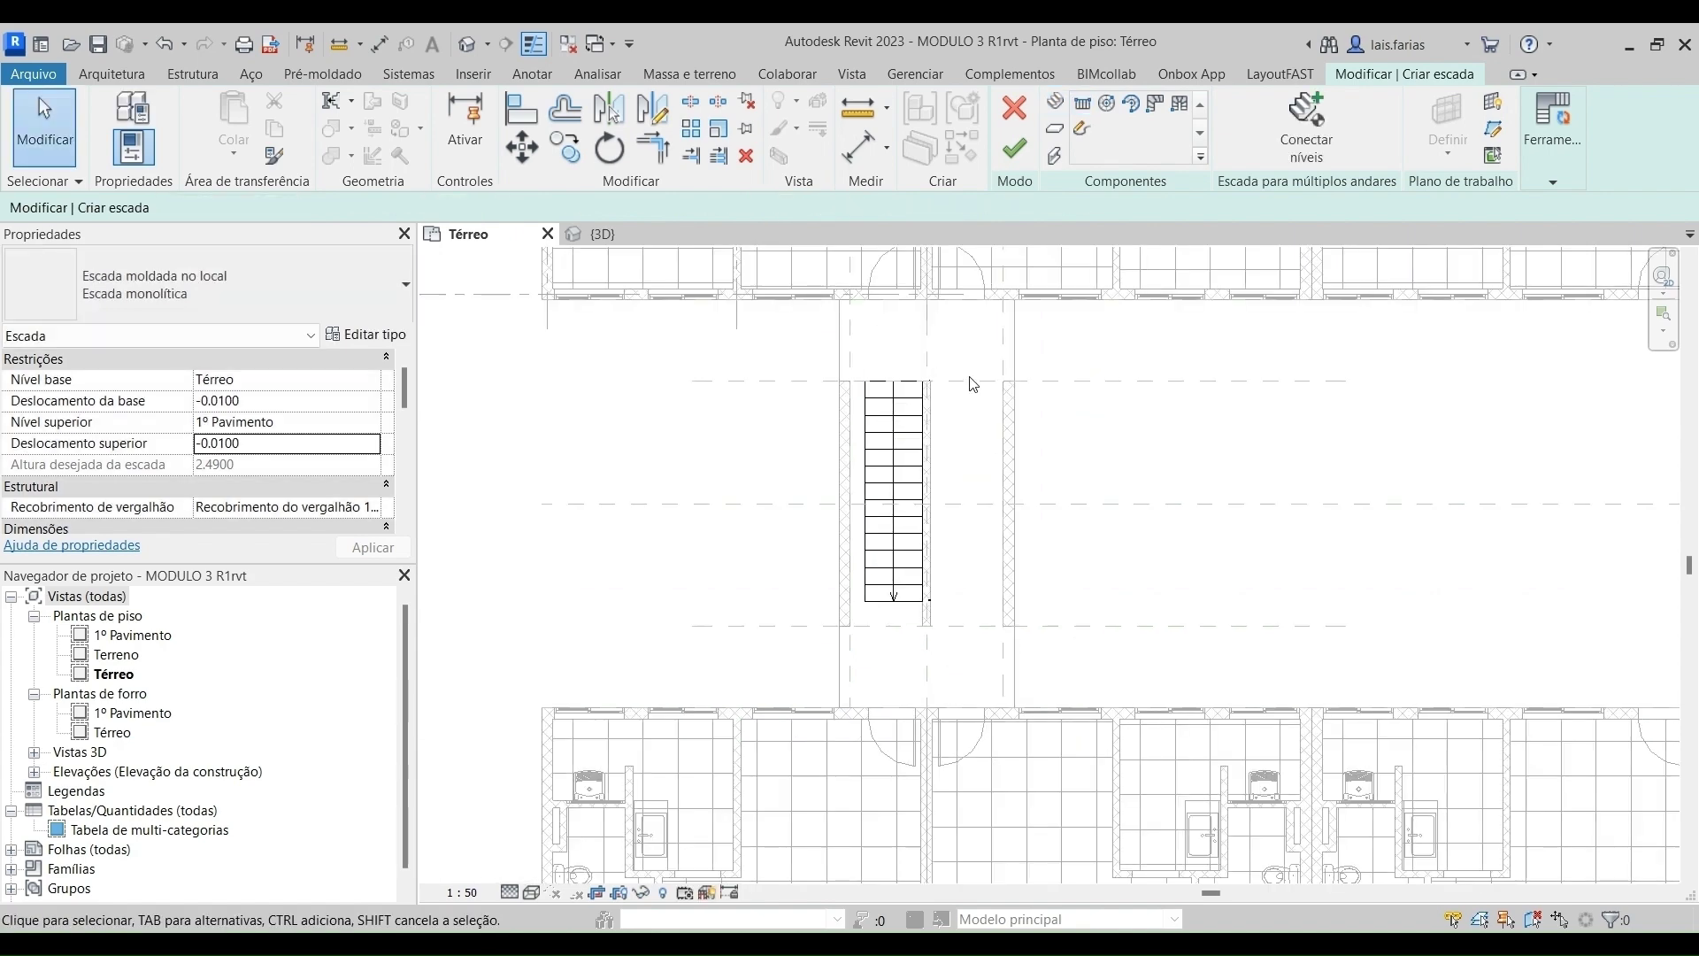
# Widen the stair run until its free side meets the inner face of the left core wall.
pyautogui.scroll(2, 894, 385)
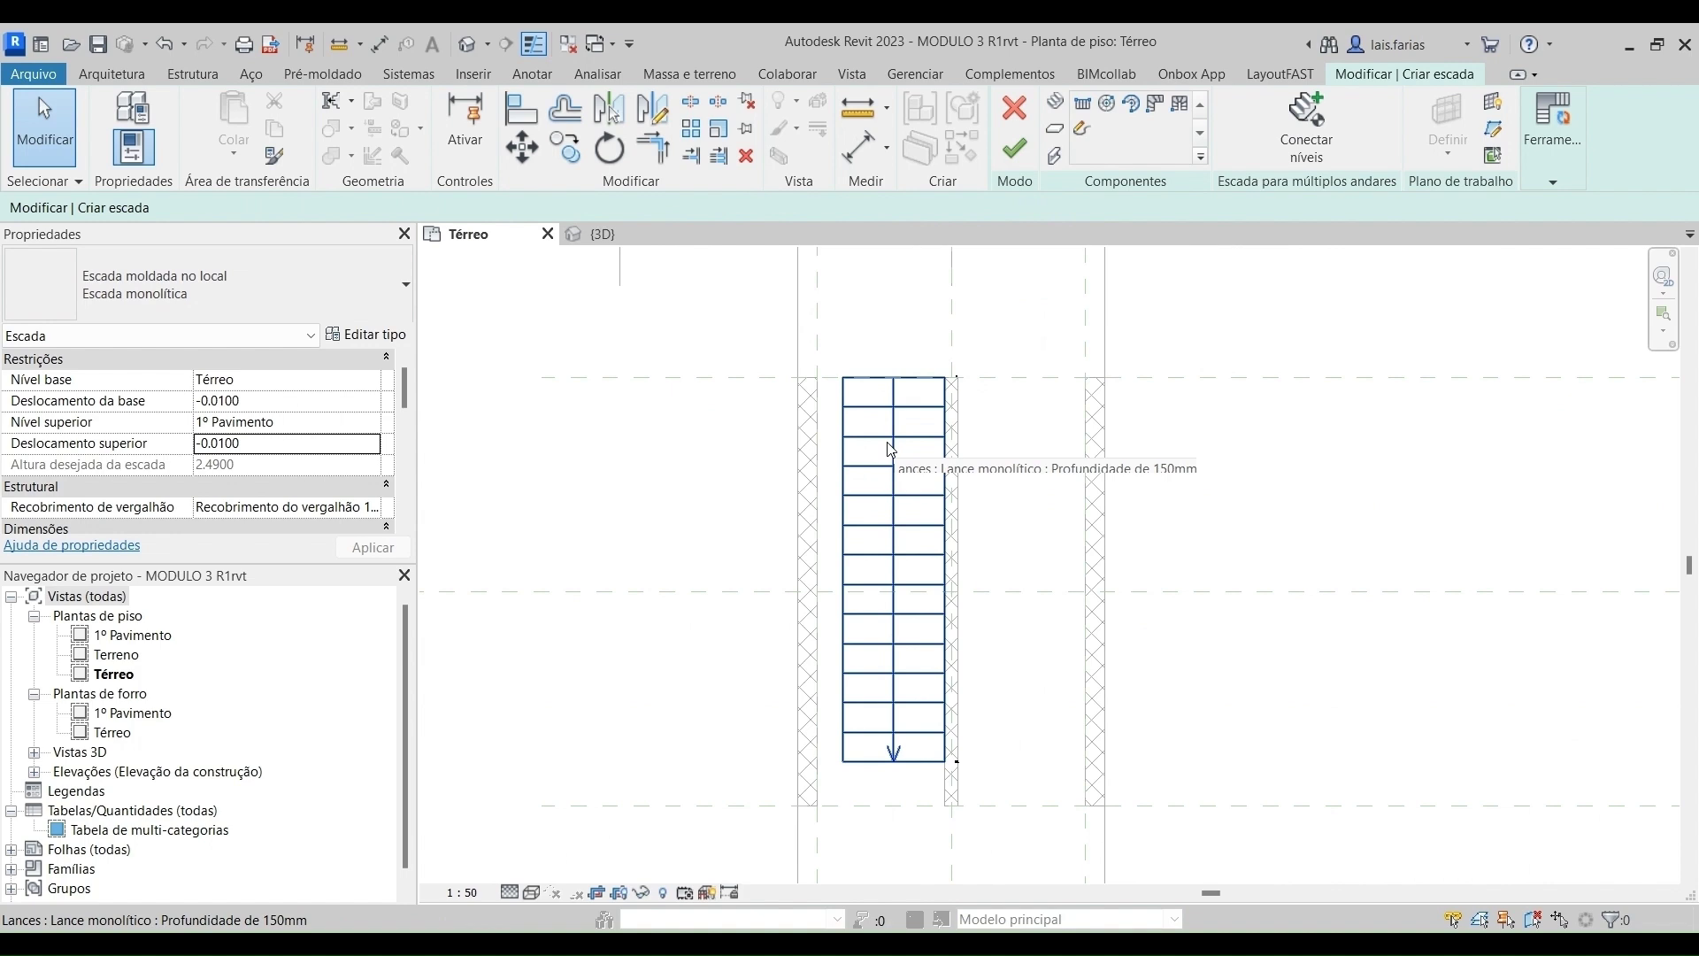
pyautogui.click(891, 448)
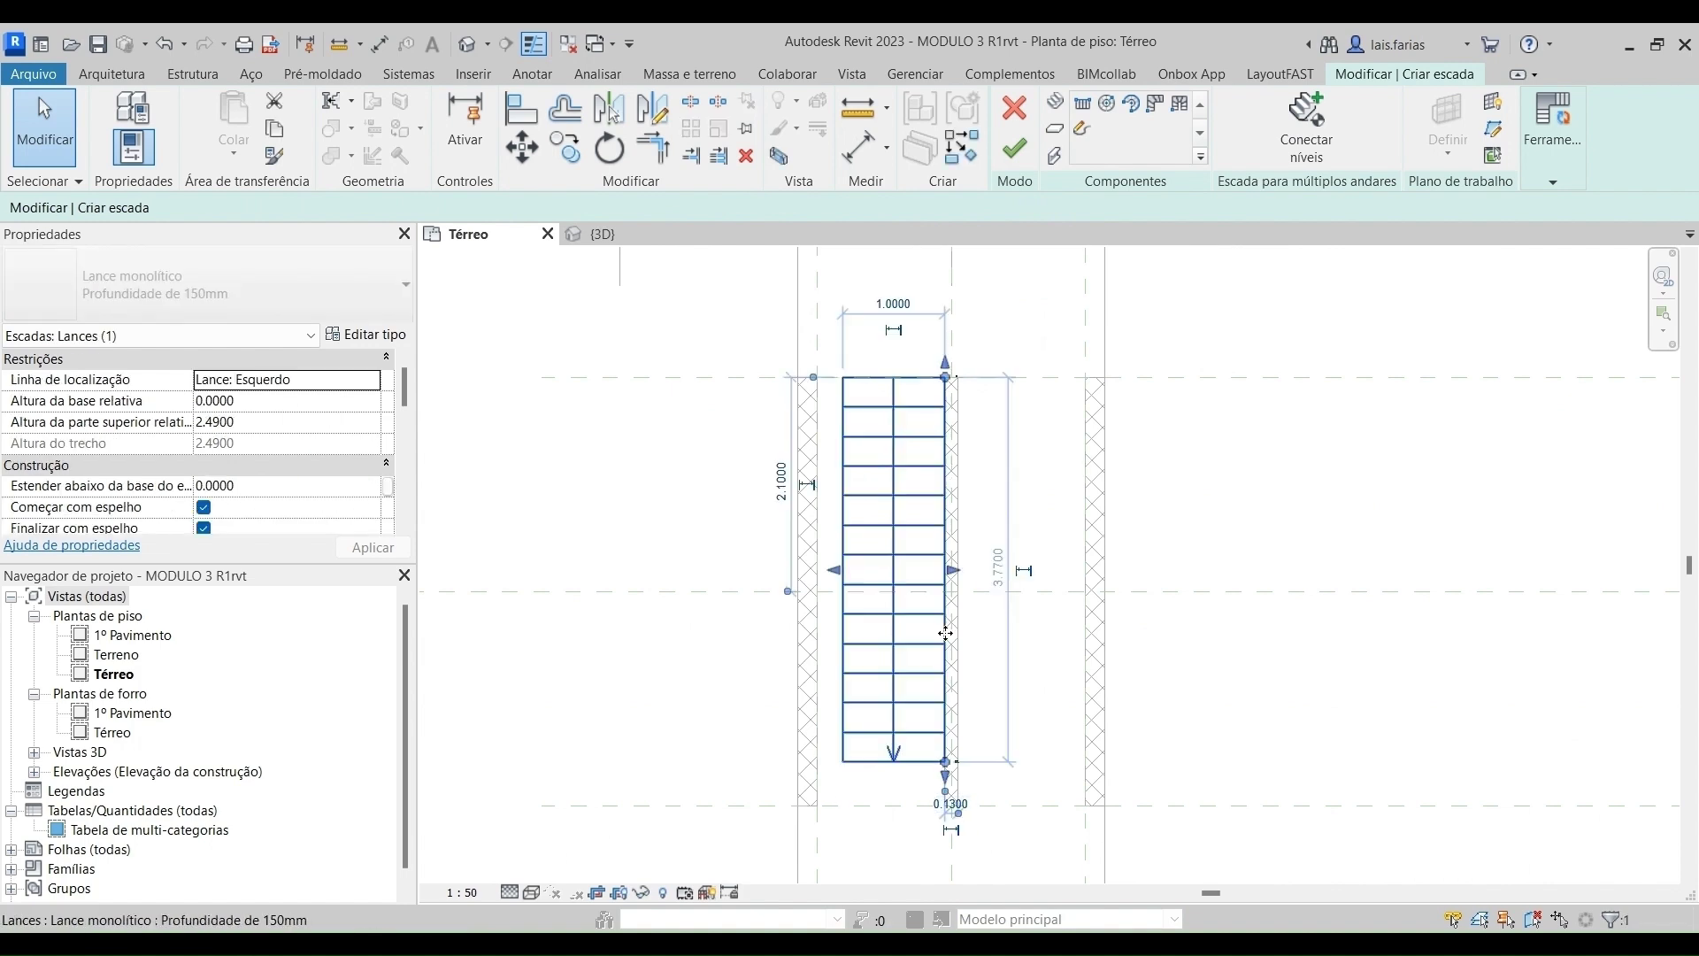
pyautogui.scroll(2, 840, 589)
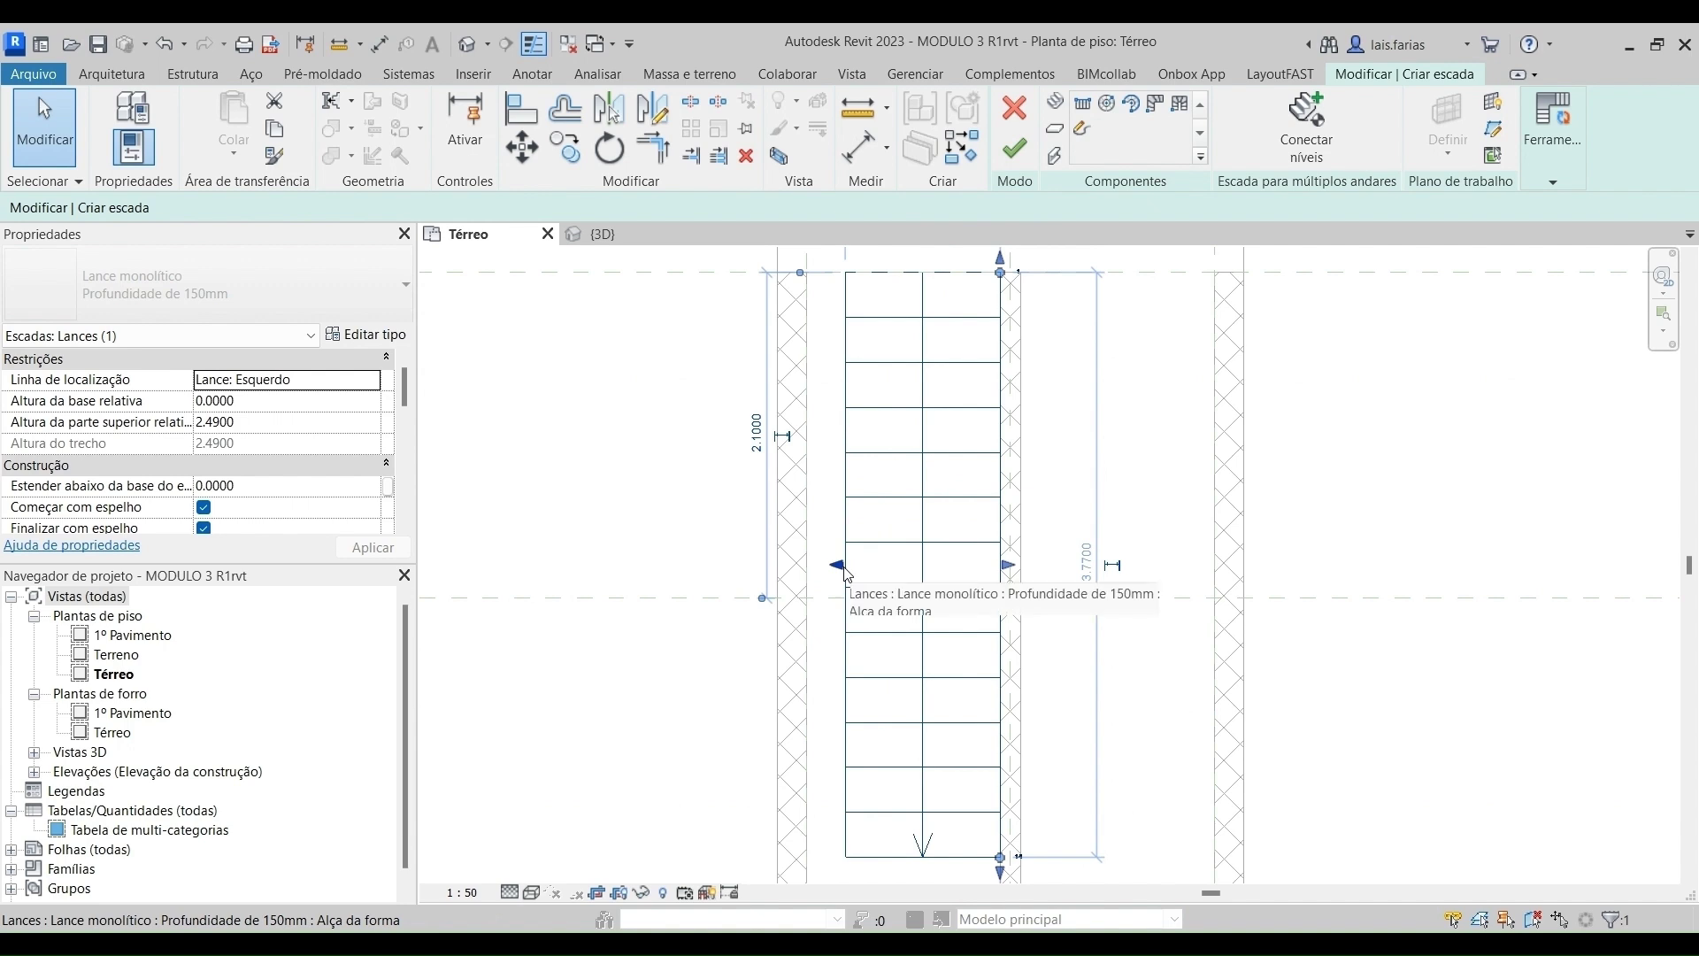
pyautogui.moveTo(845, 573); pyautogui.dragTo(808, 576)
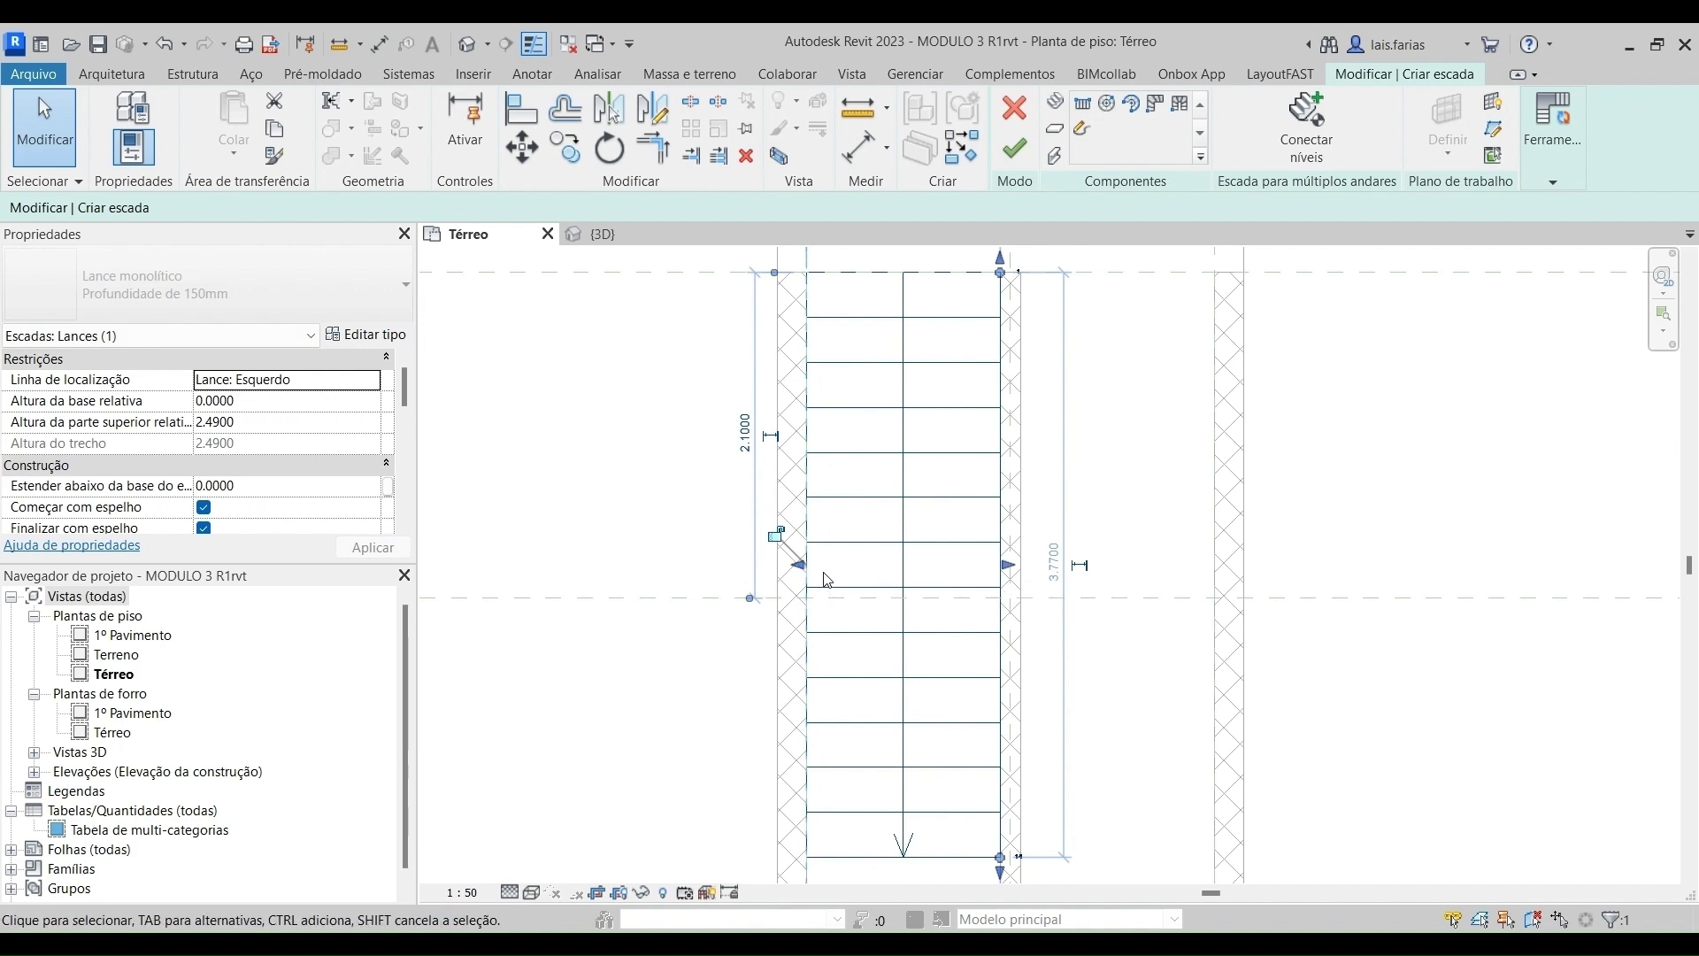
pyautogui.scroll(-2, 821, 496)
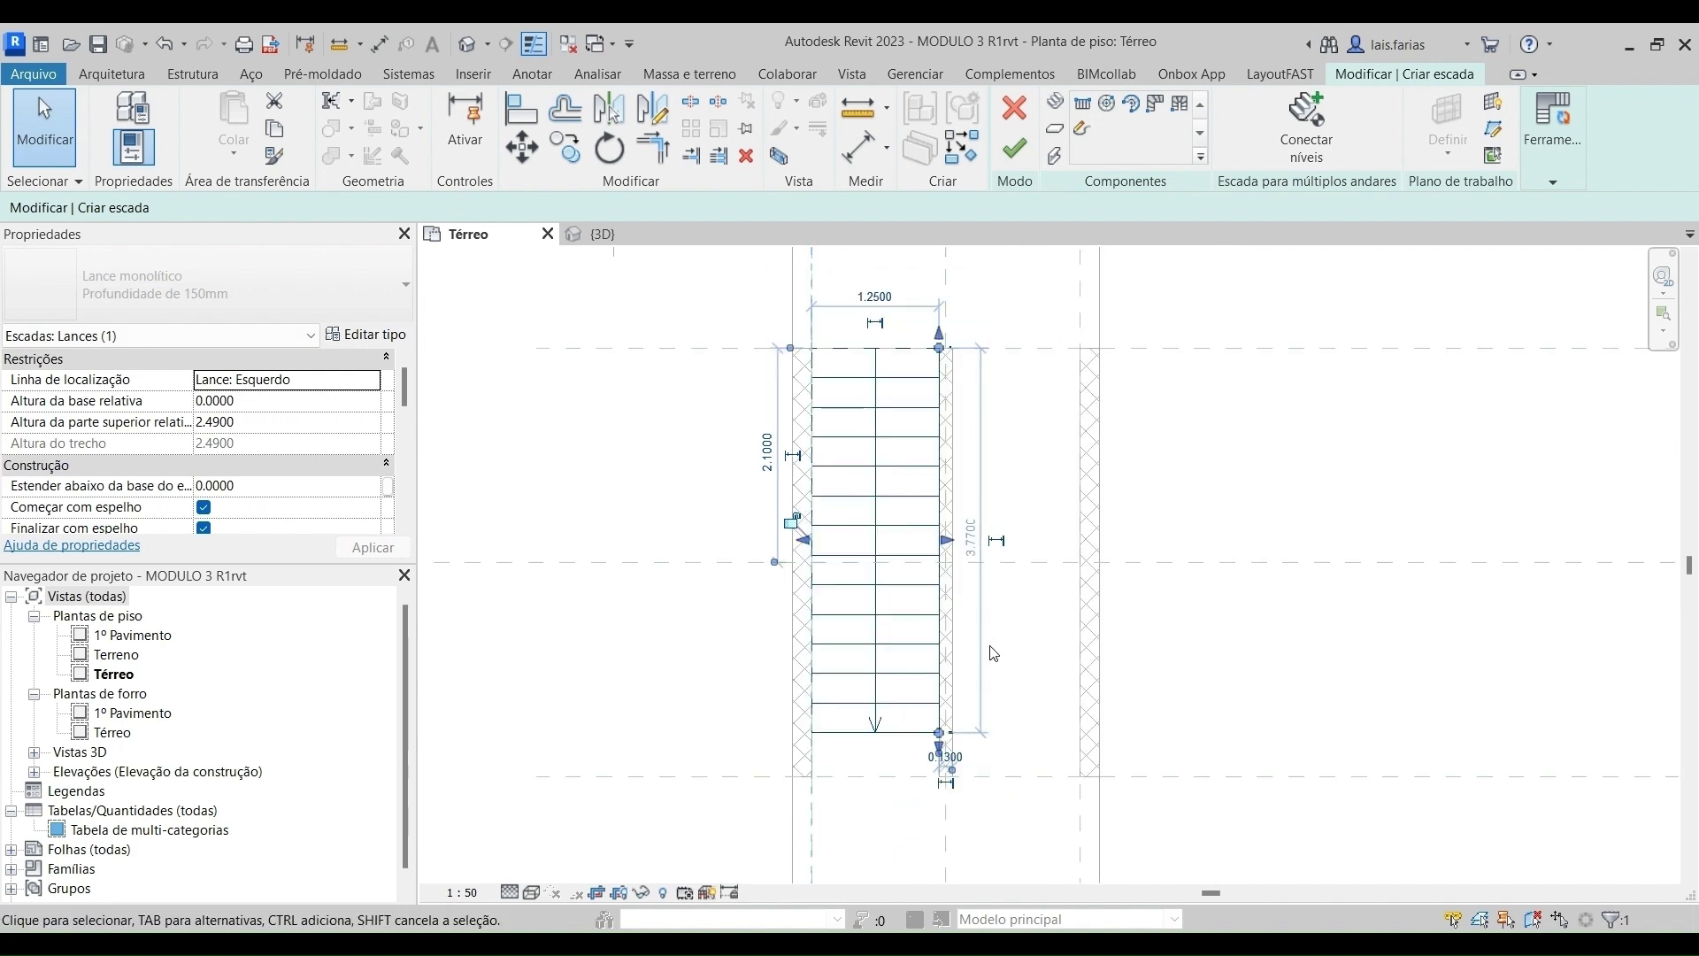
pyautogui.click(994, 653)
# Move the stair run 0.3 m down along the middle wall from the wall's upper end.
pyautogui.scroll(4, 925, 352)
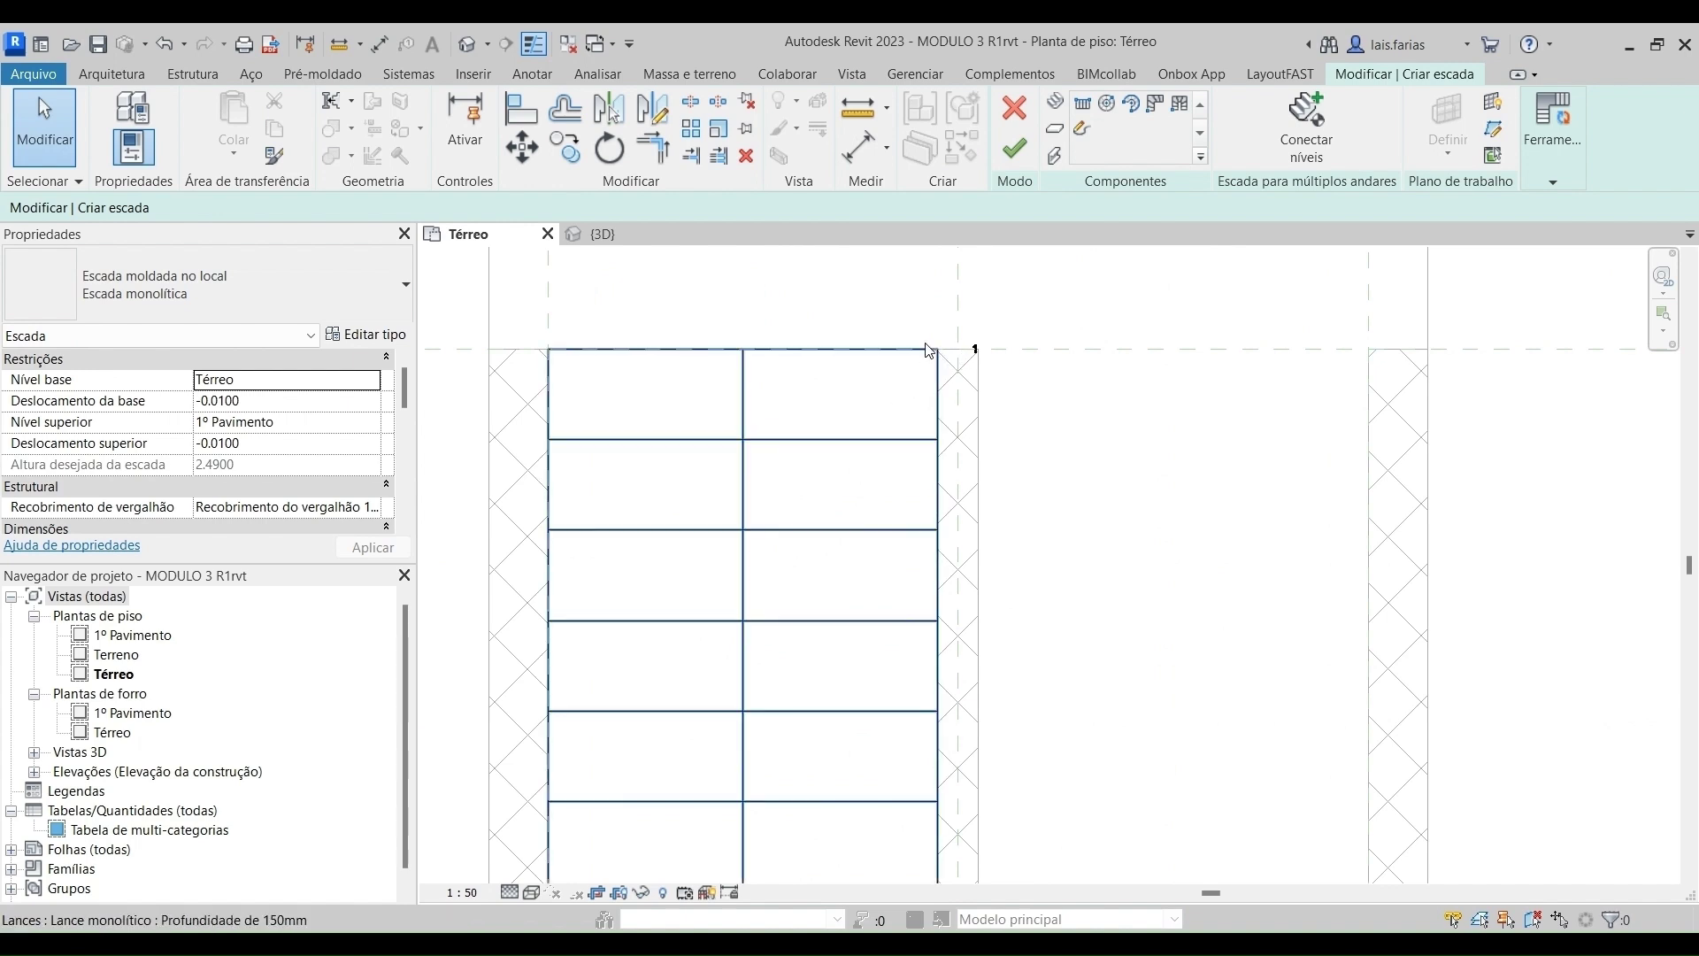
pyautogui.click(927, 444)
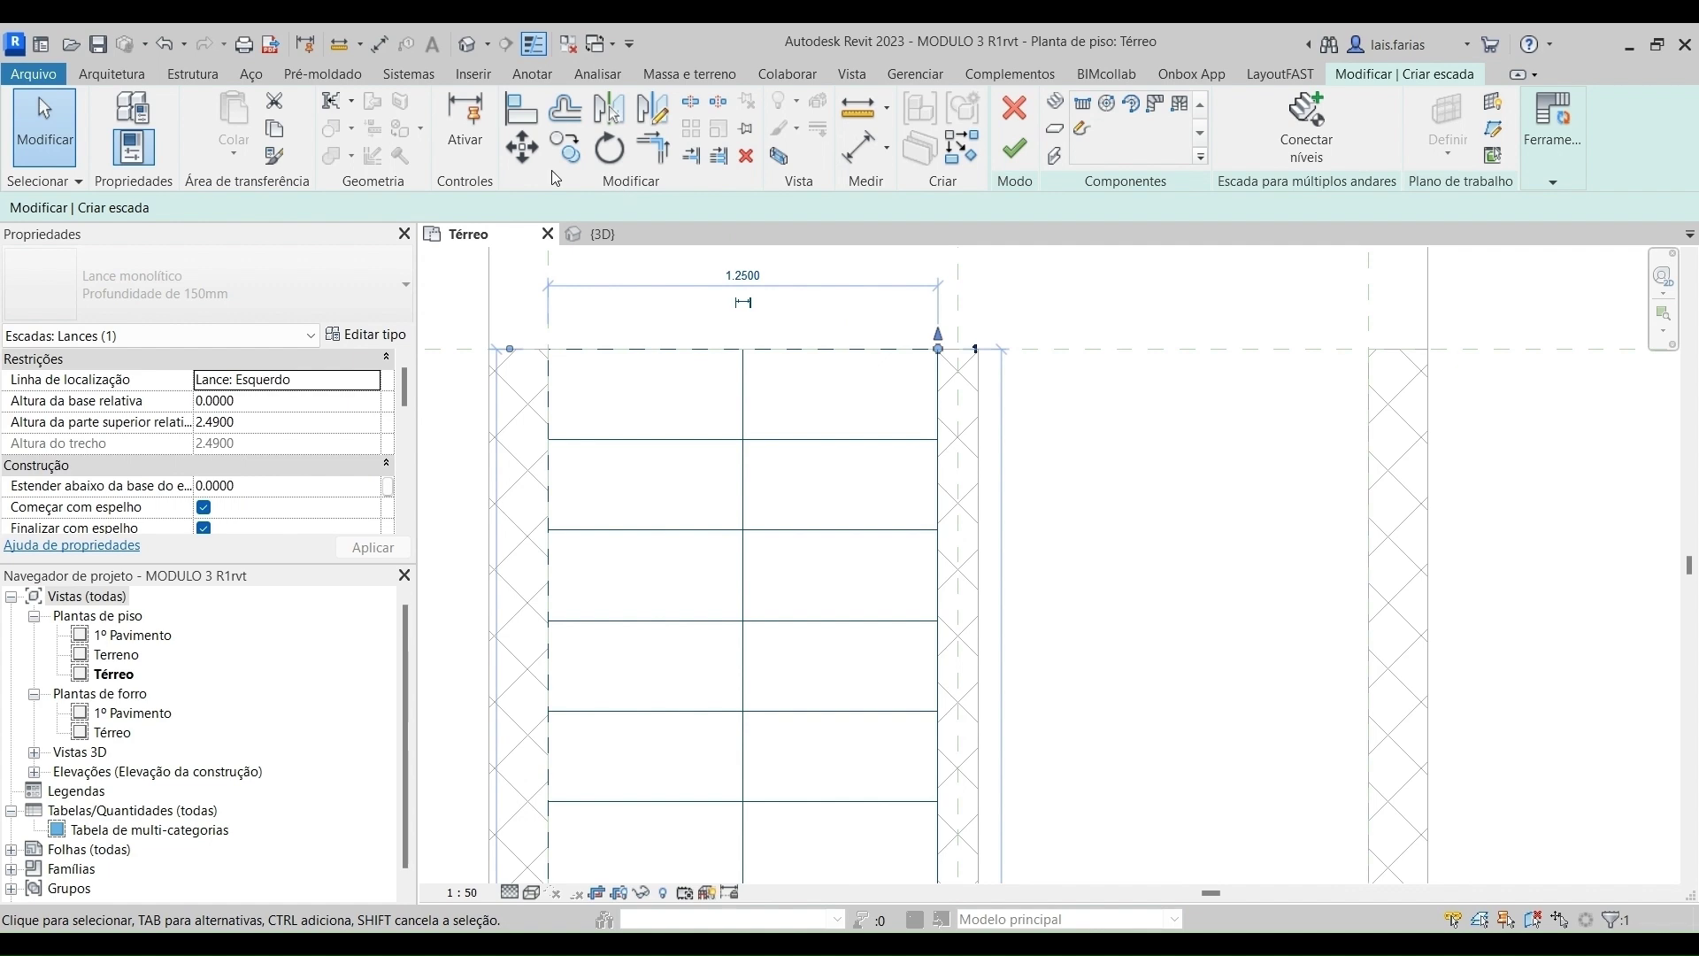
pyautogui.click(529, 151)
pyautogui.scroll(2, 936, 324)
pyautogui.click(939, 363)
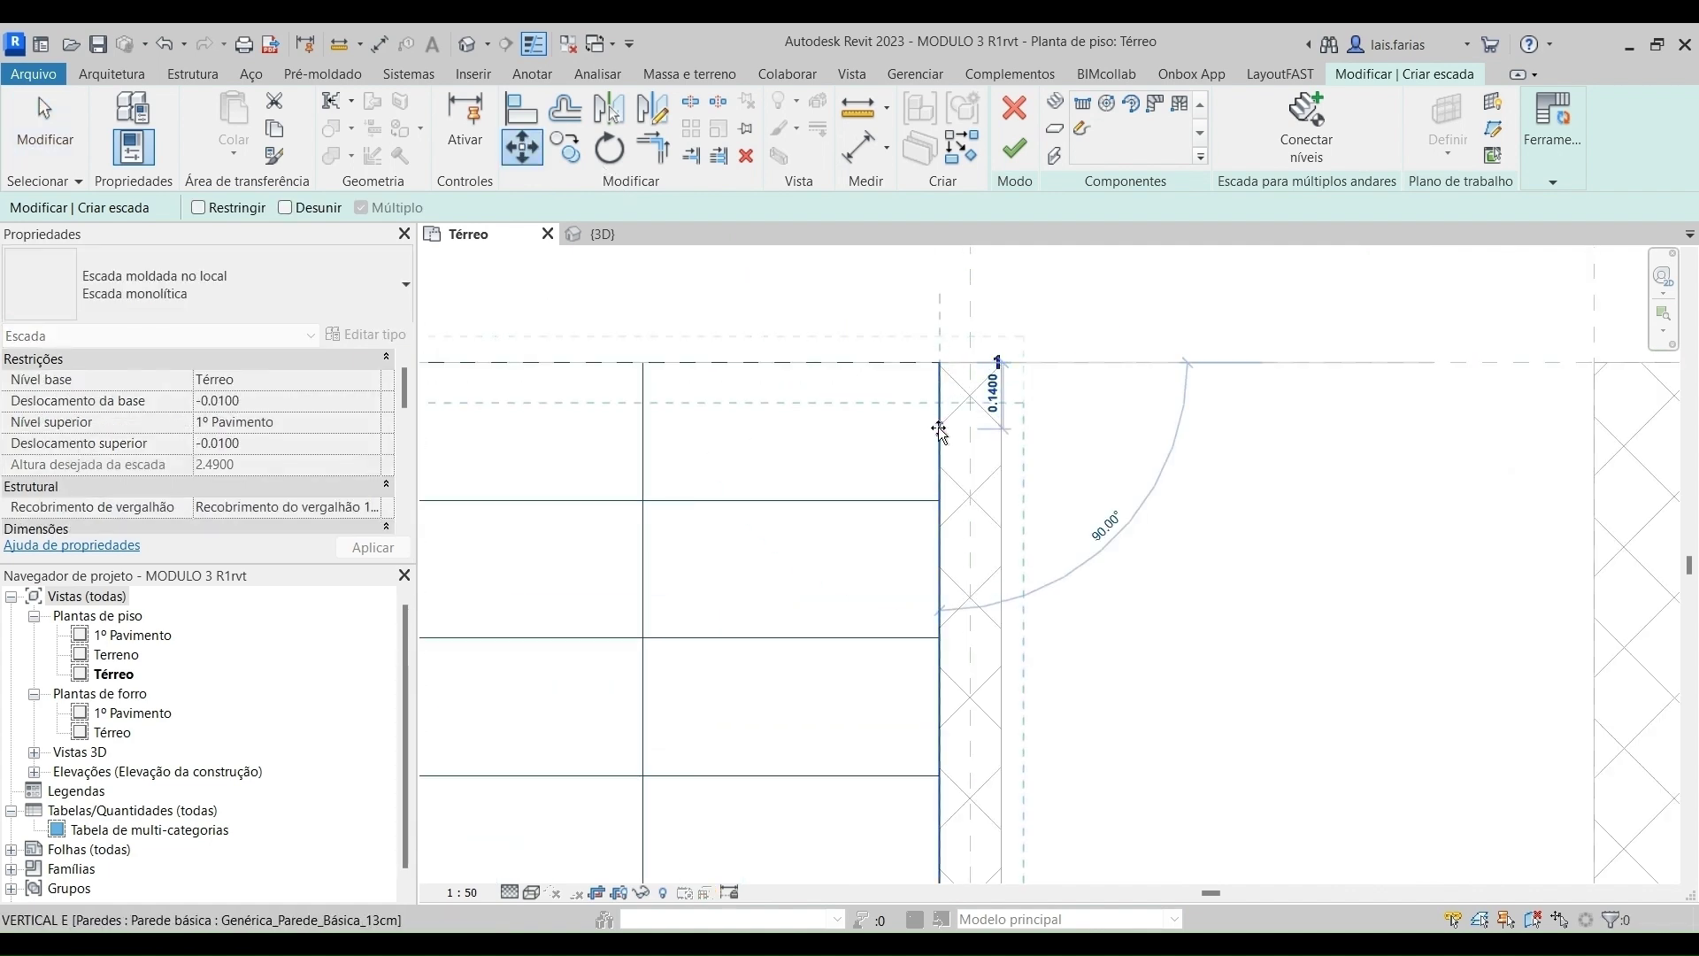
pyautogui.write('.3')
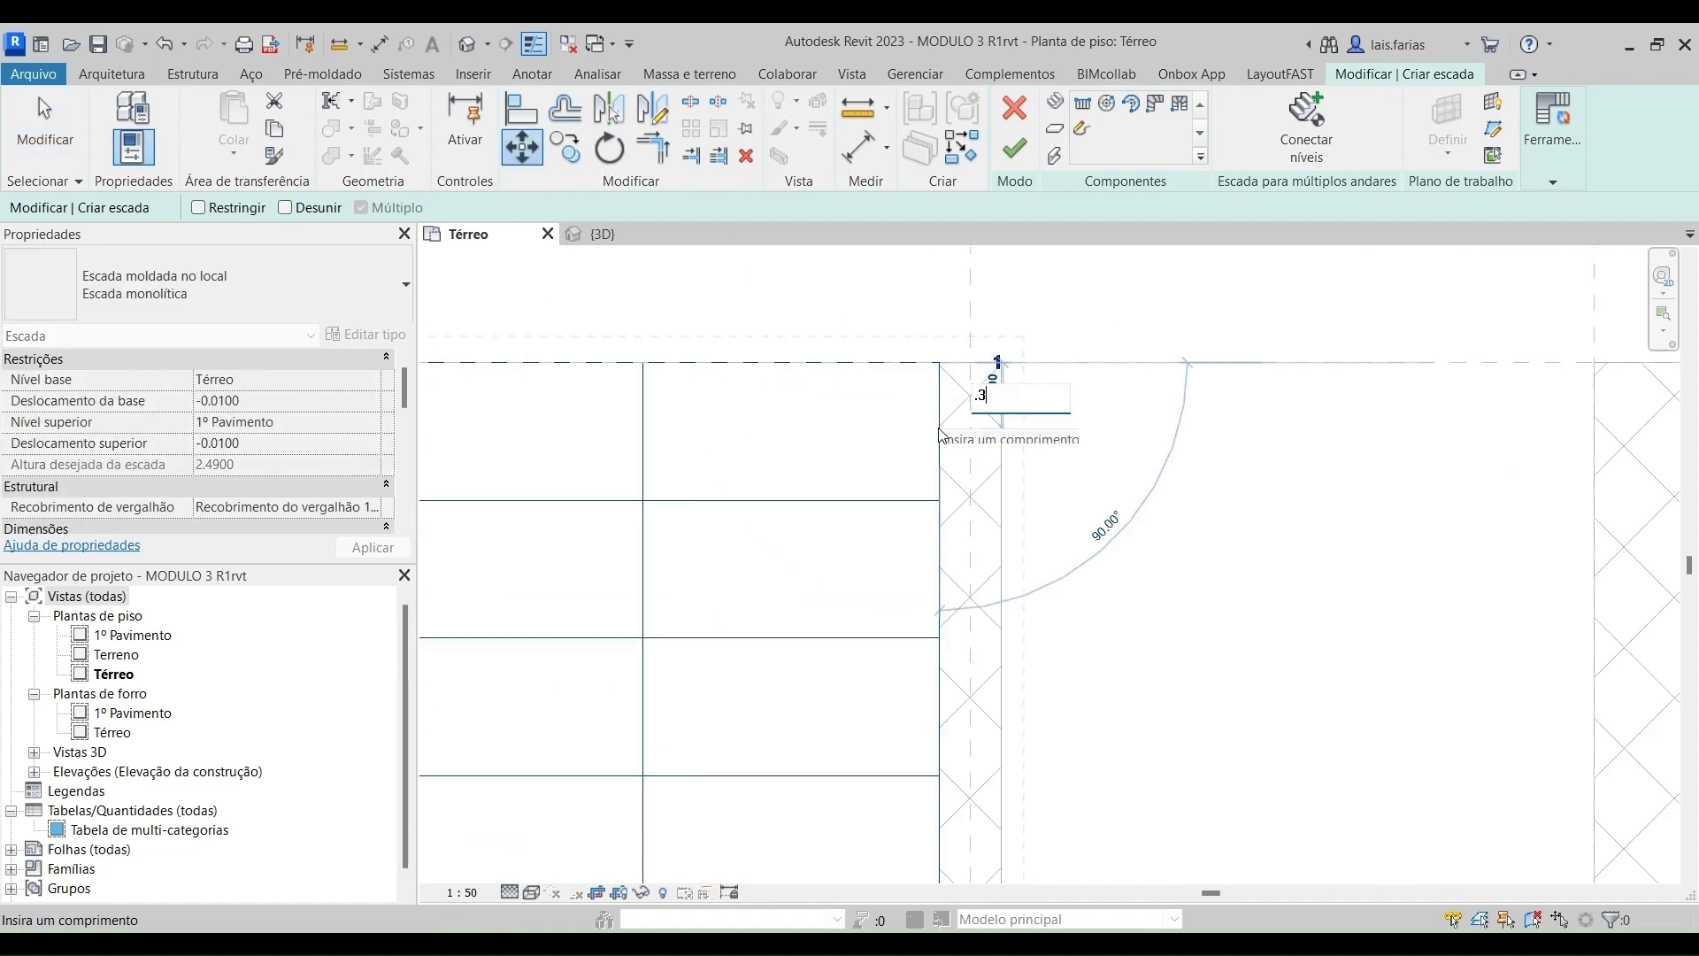
pyautogui.press('Return')
pyautogui.scroll(-3, 994, 607)
pyautogui.click(1034, 848)
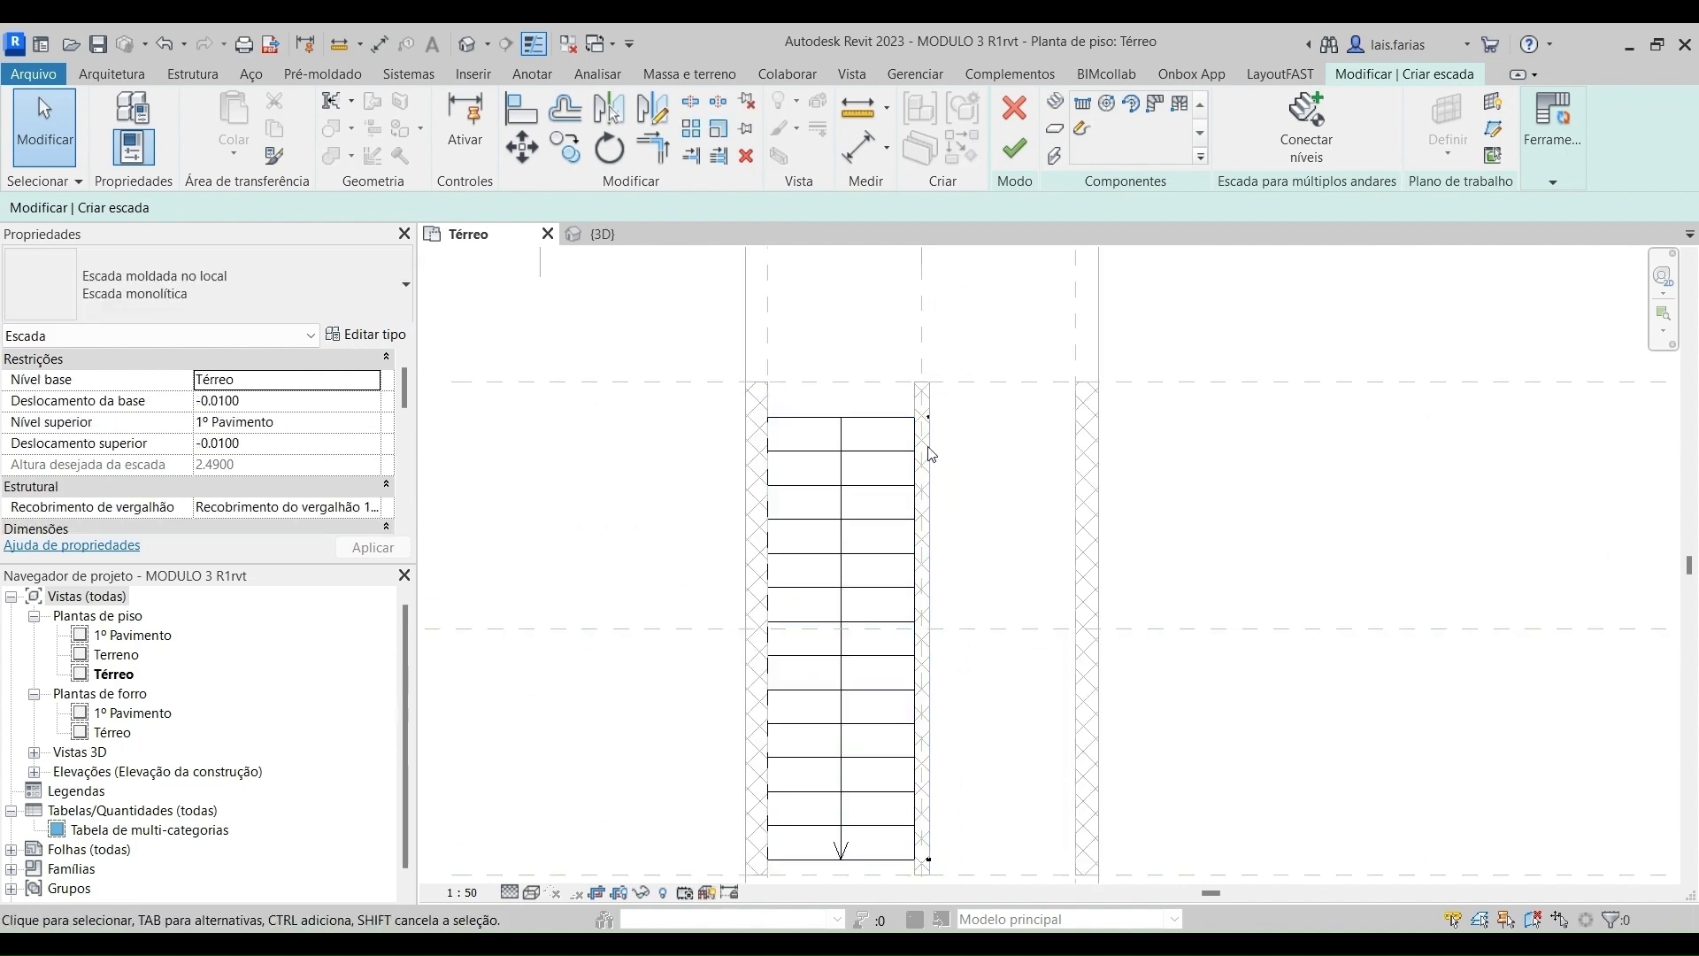
# Finish the stair and save the project.
pyautogui.scroll(4, 927, 425)
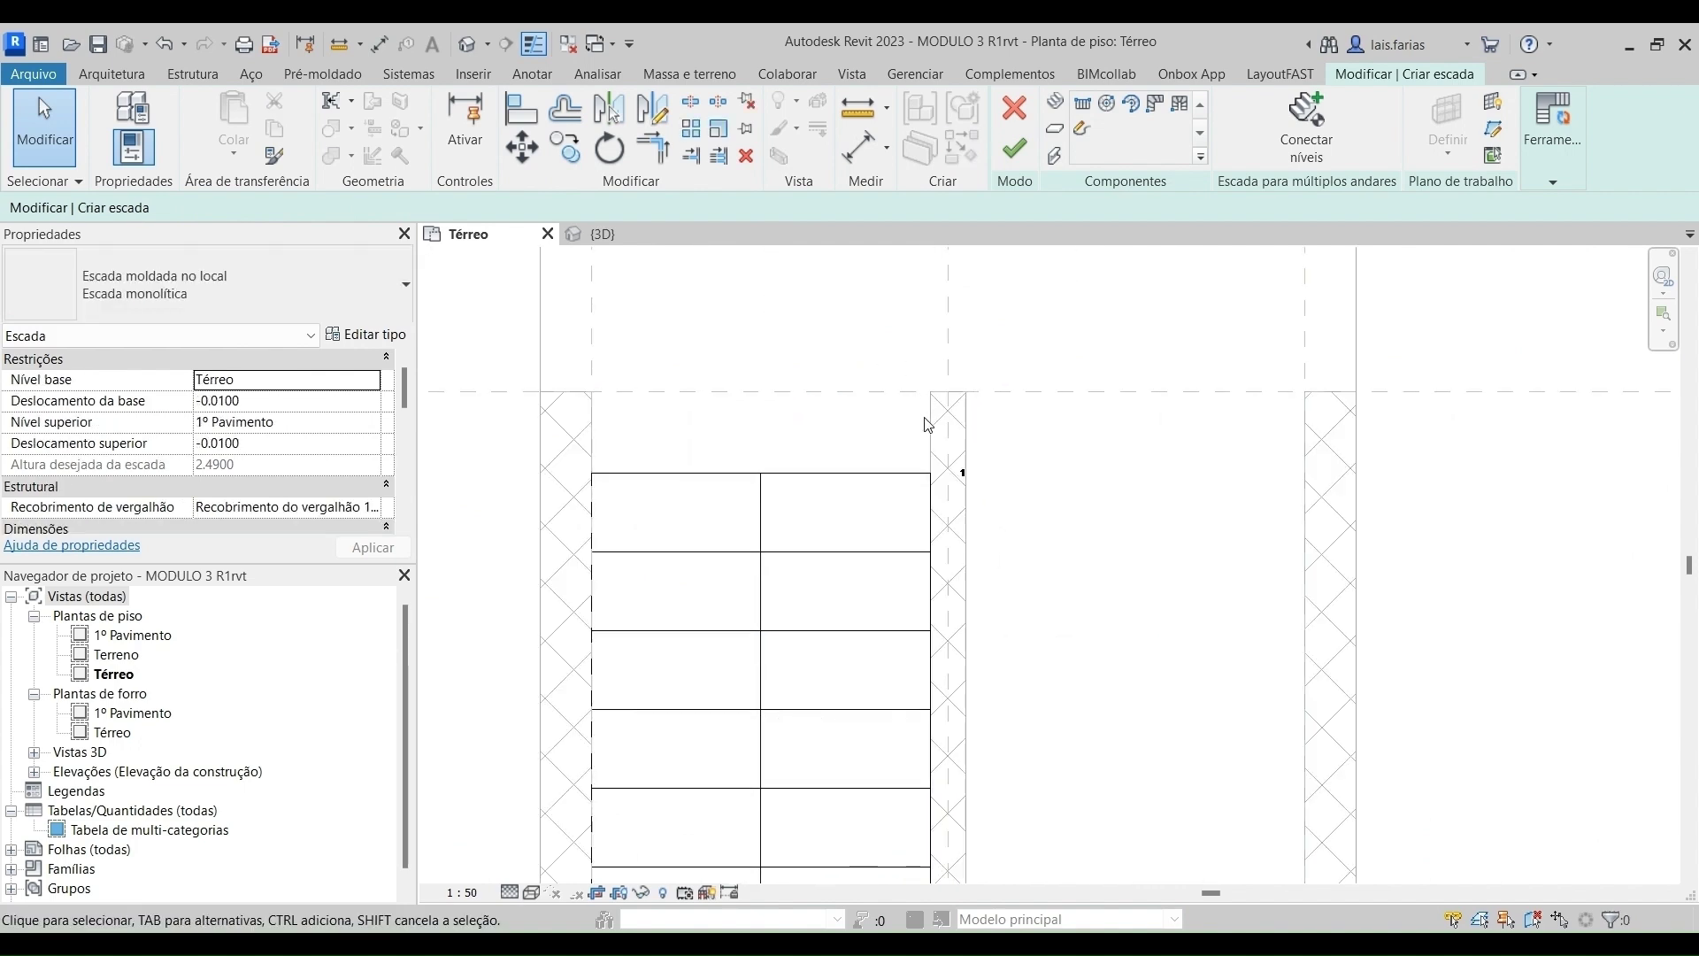
pyautogui.scroll(-5, 801, 419)
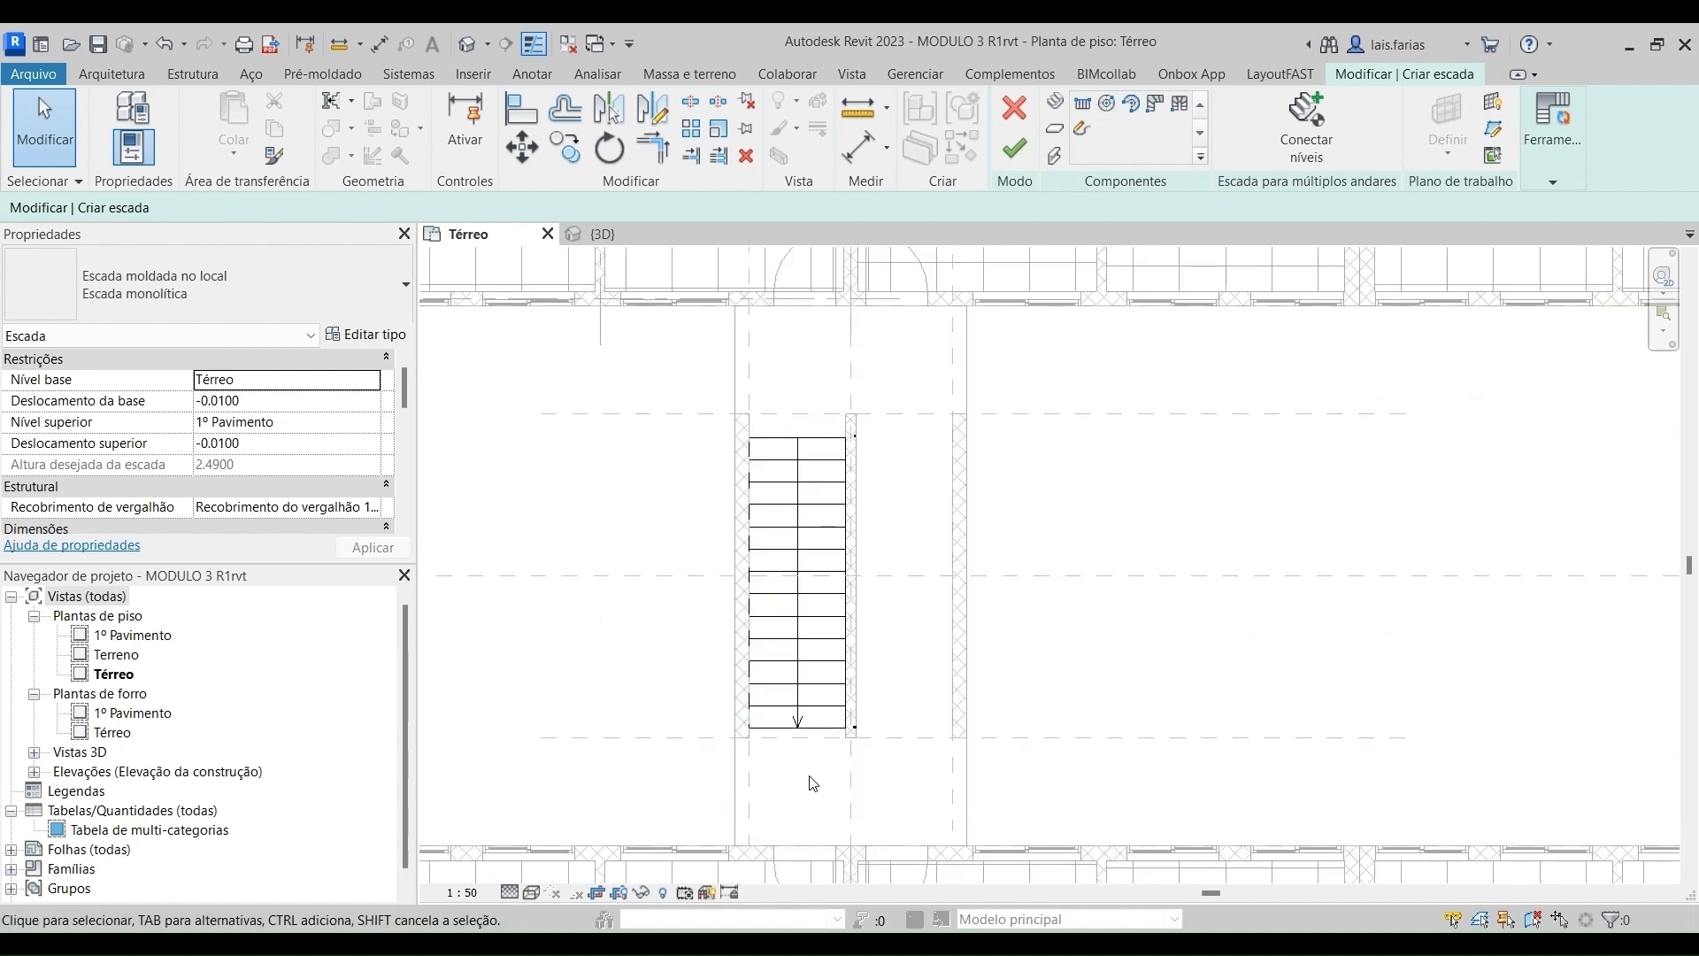
pyautogui.click(1015, 148)
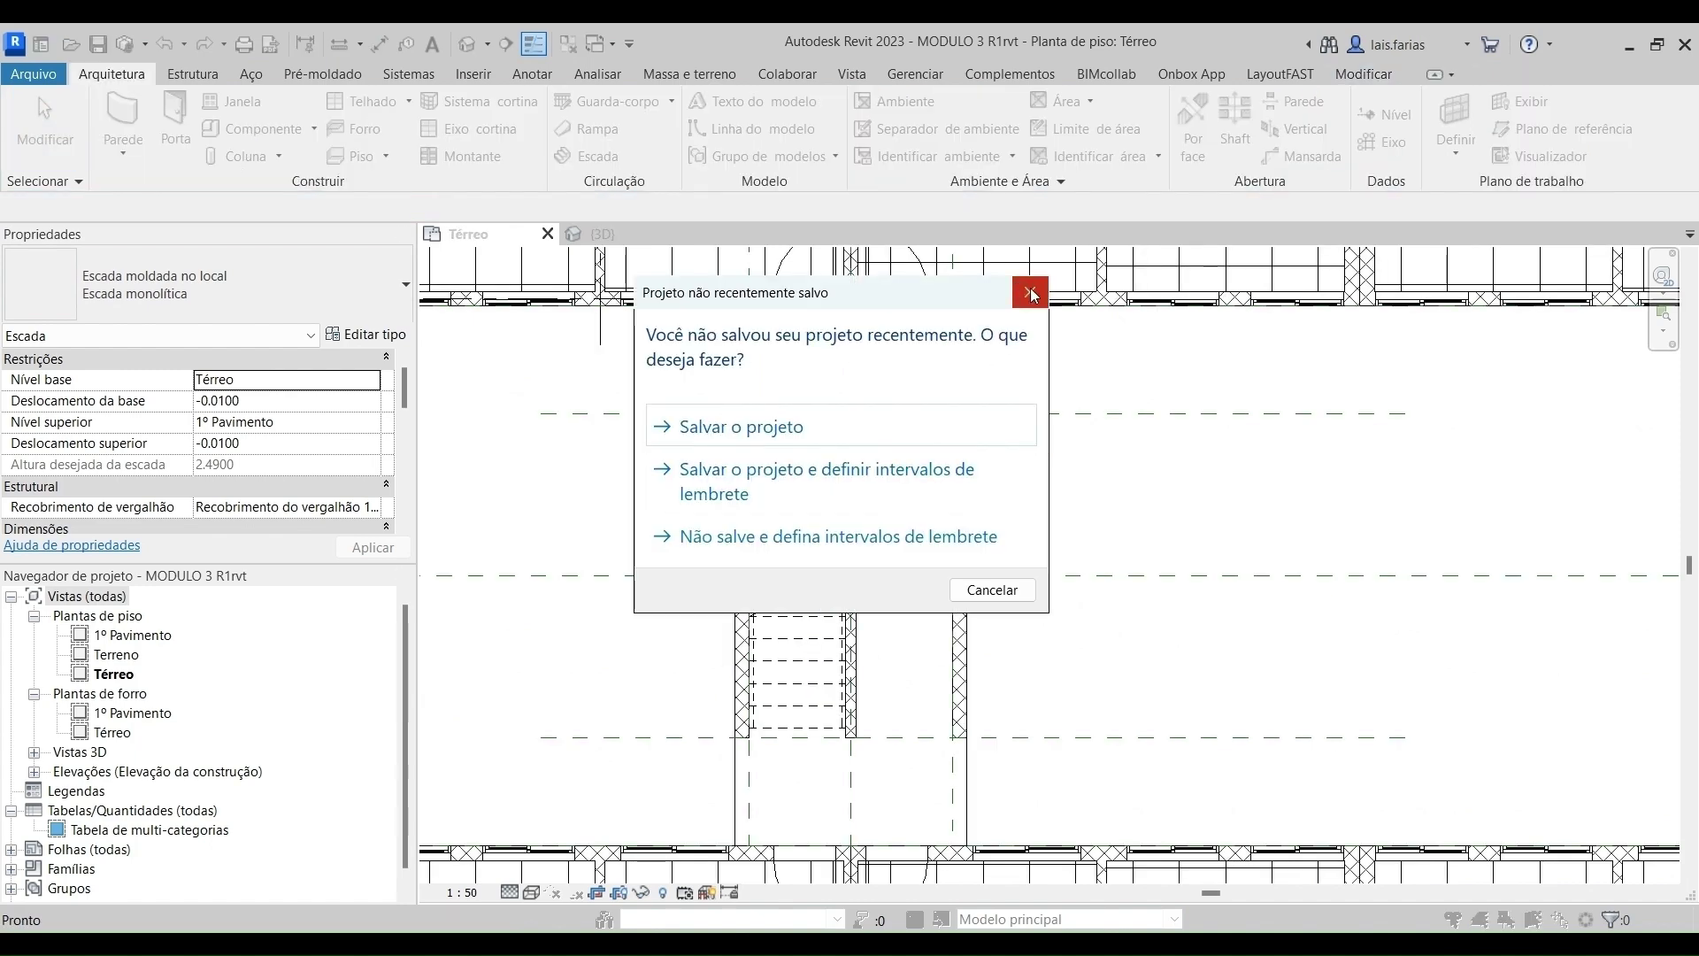
pyautogui.click(708, 433)
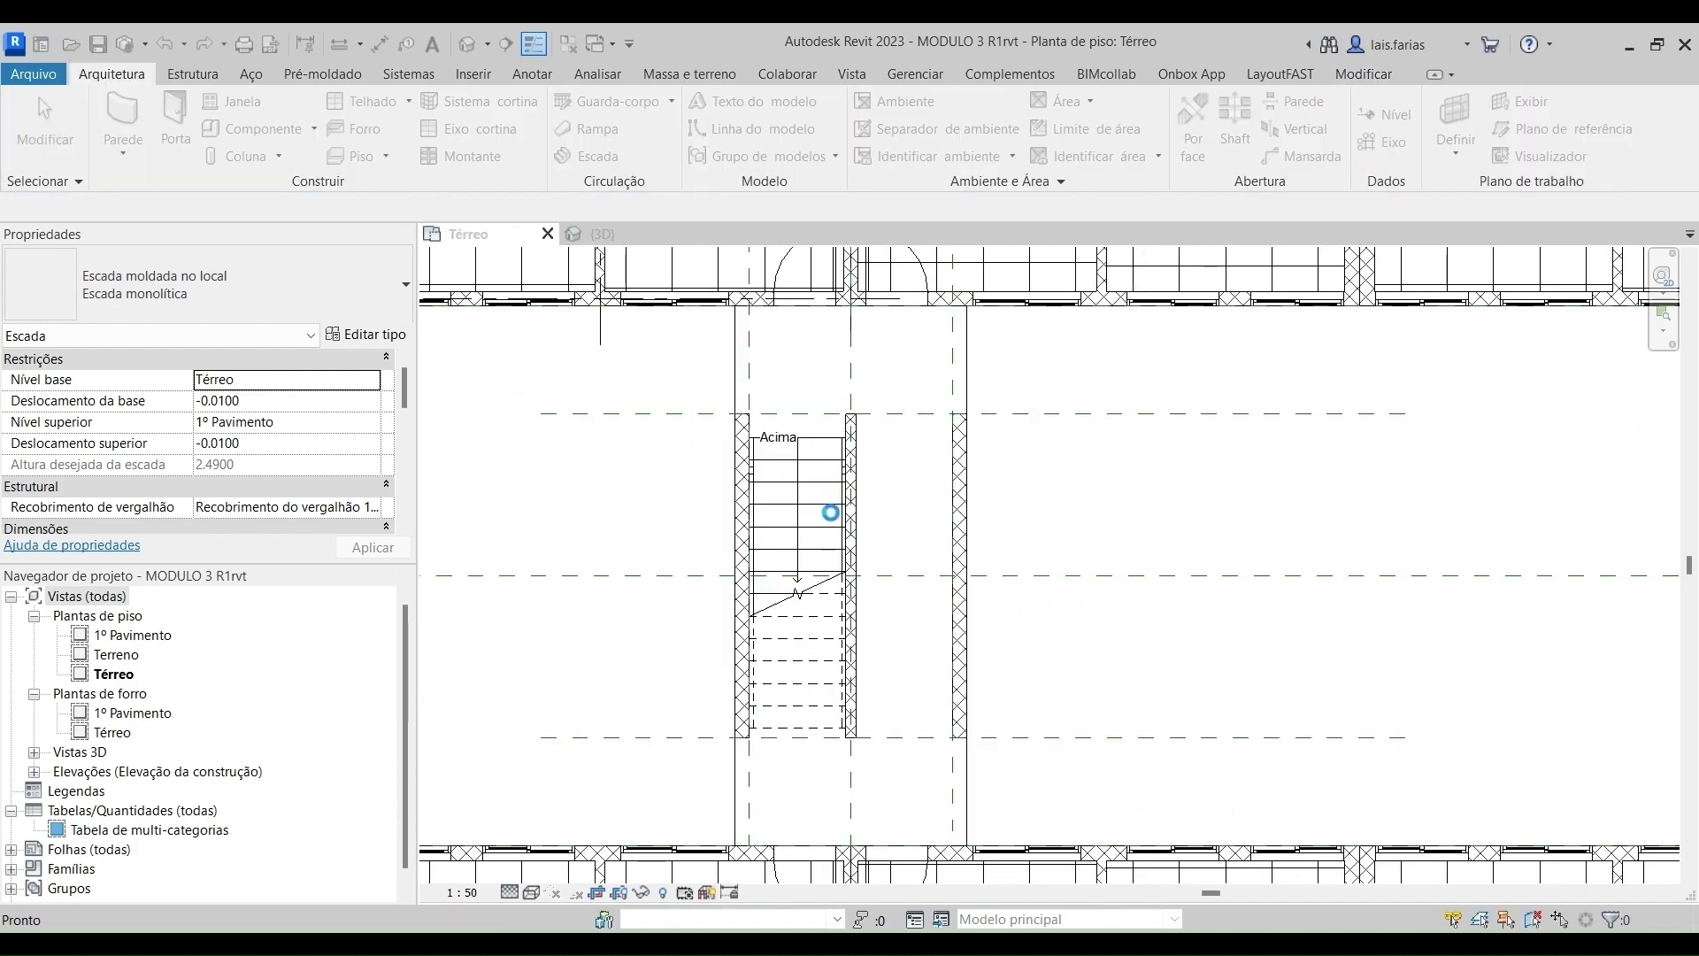
pyautogui.press('Escape')
# Measure the gap between the stair's last riser and the reference plane at the core walls' lower end with an aligned dimension.
pyautogui.scroll(7, 807, 425)
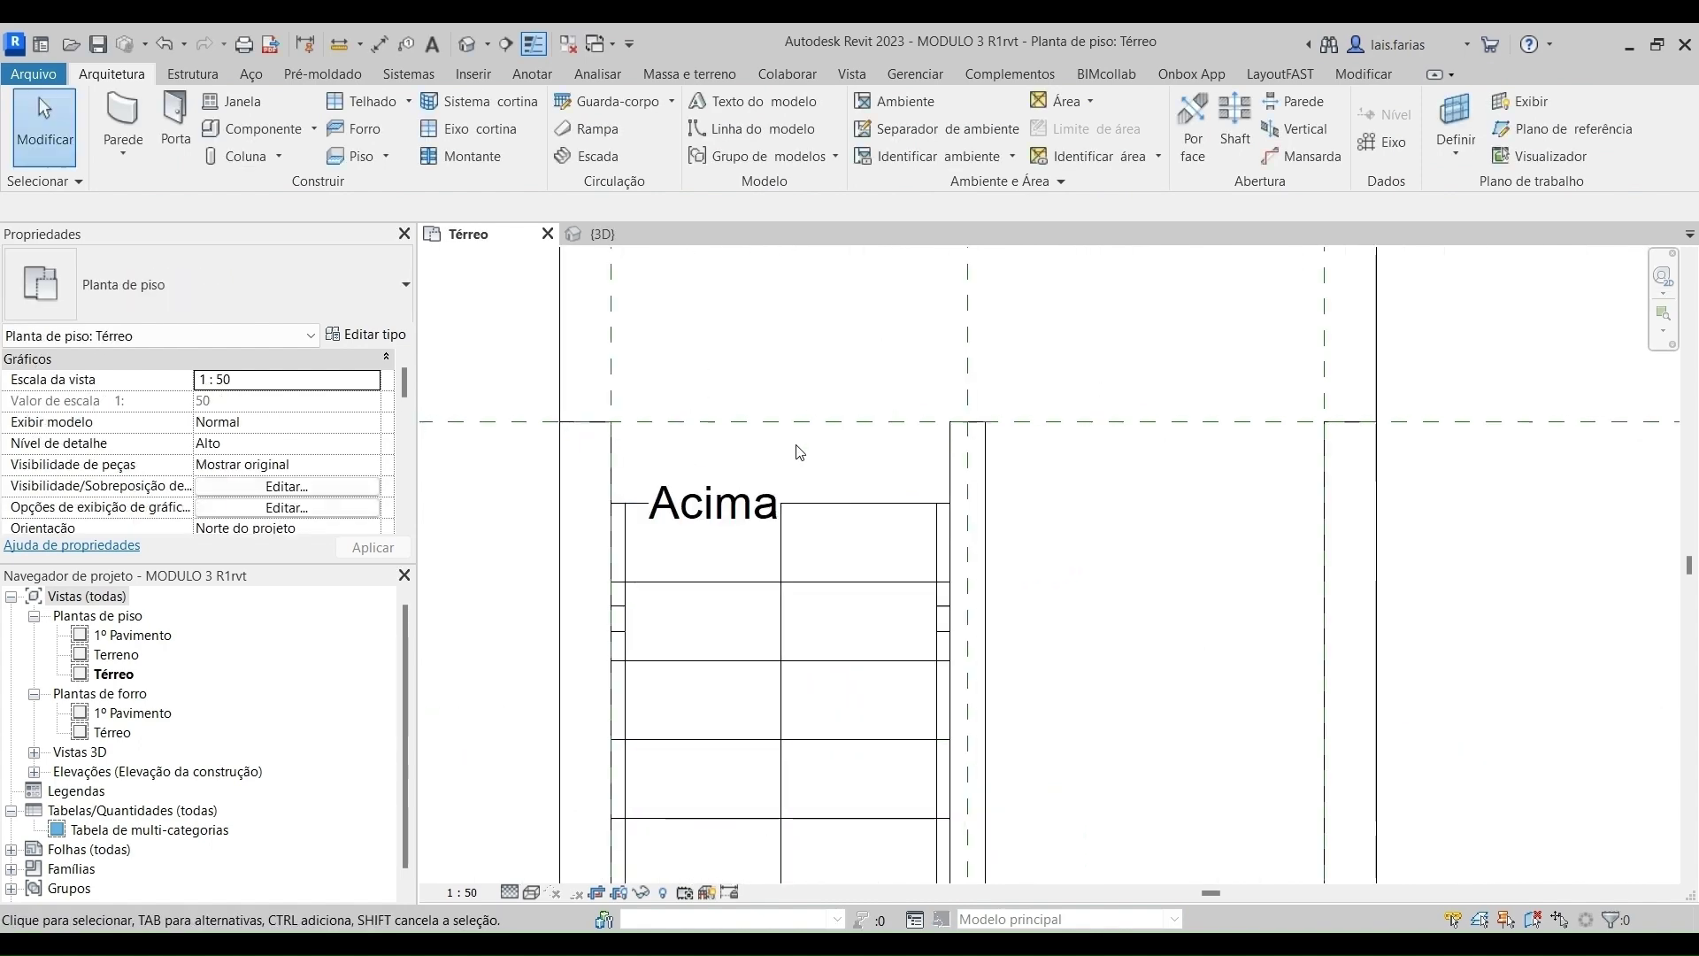
pyautogui.scroll(-2, 973, 544)
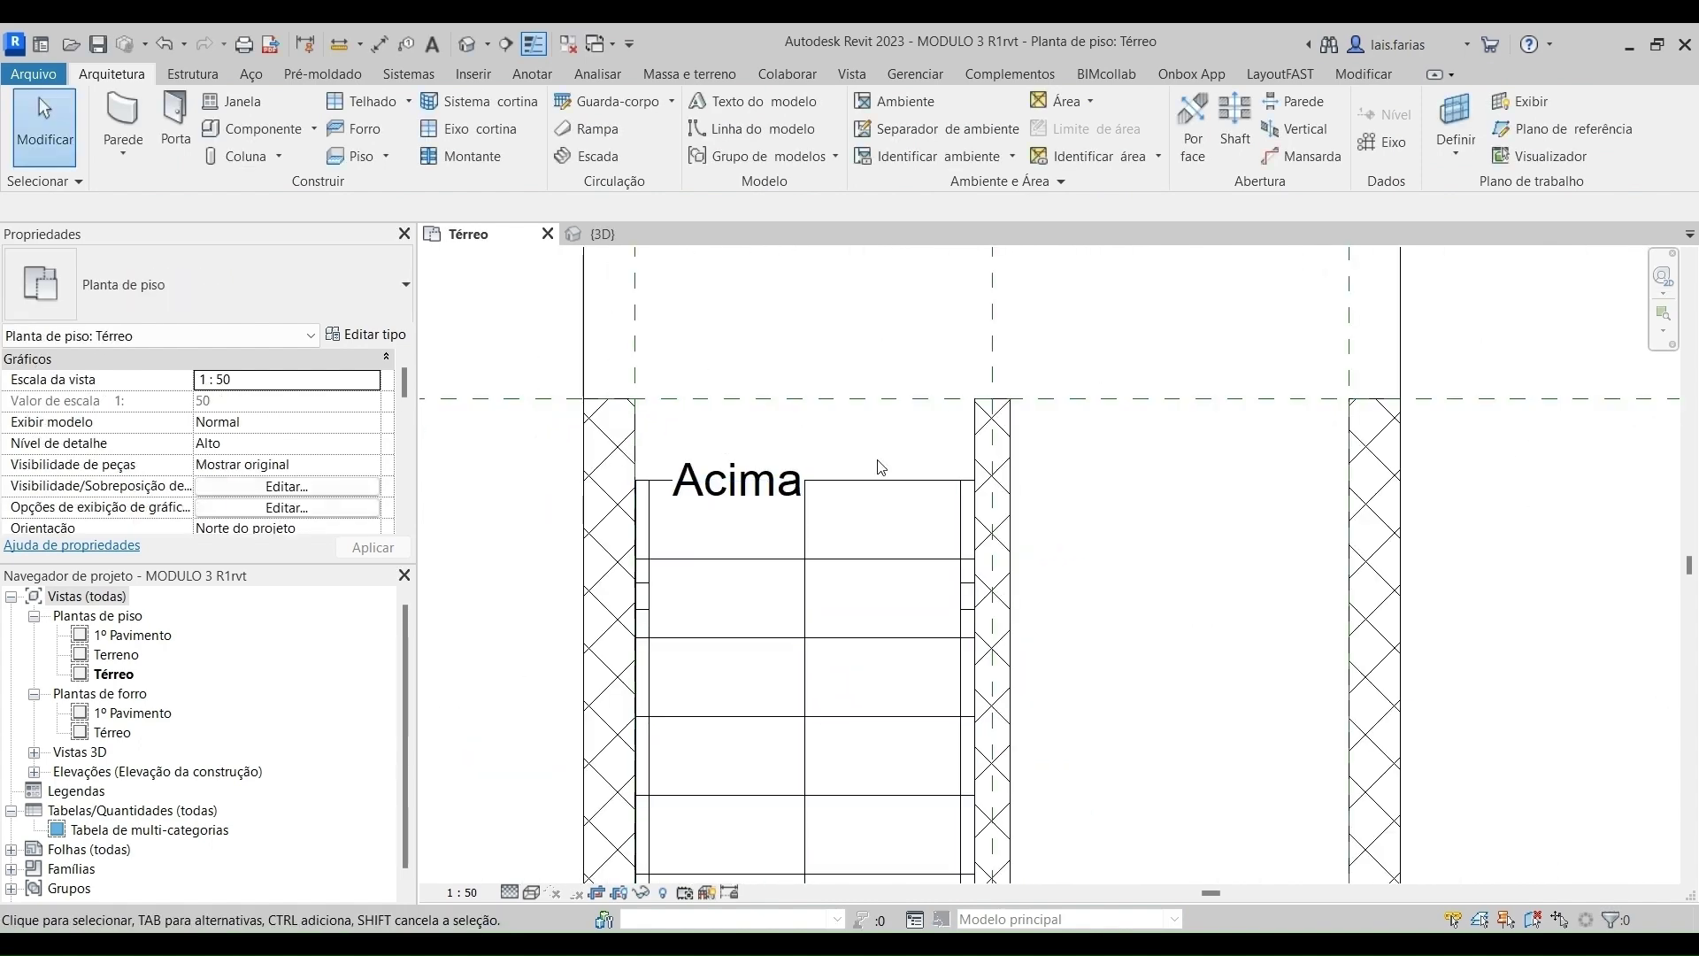
pyautogui.scroll(-6, 888, 366)
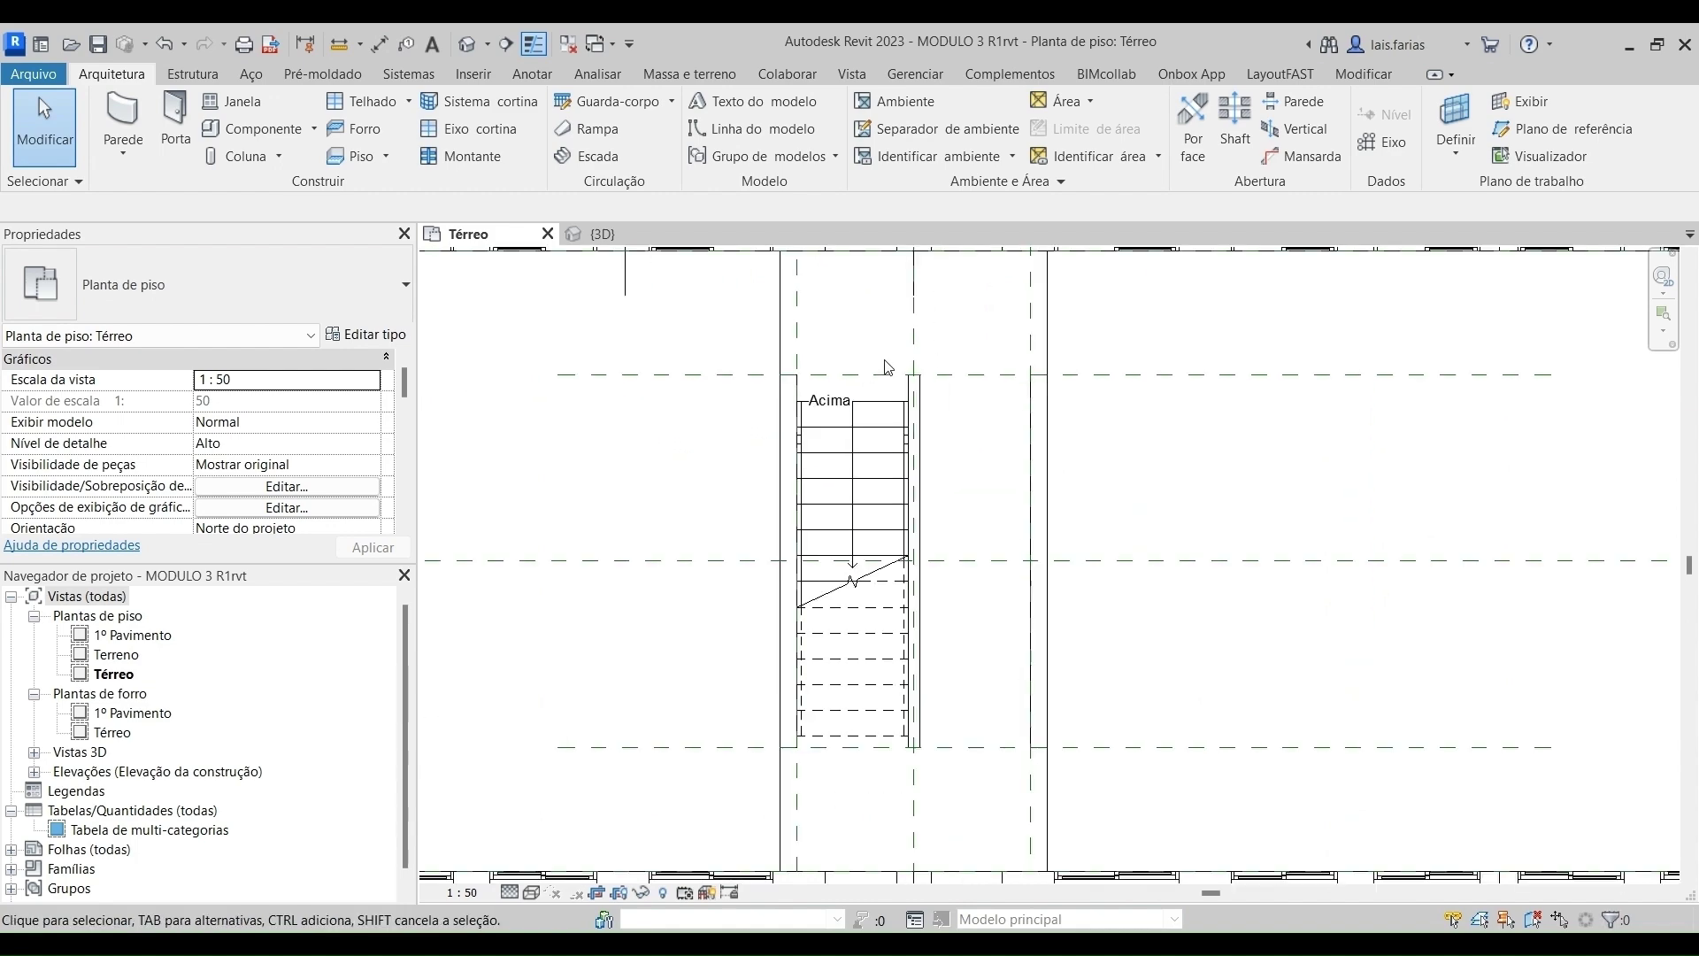
pyautogui.scroll(7, 897, 651)
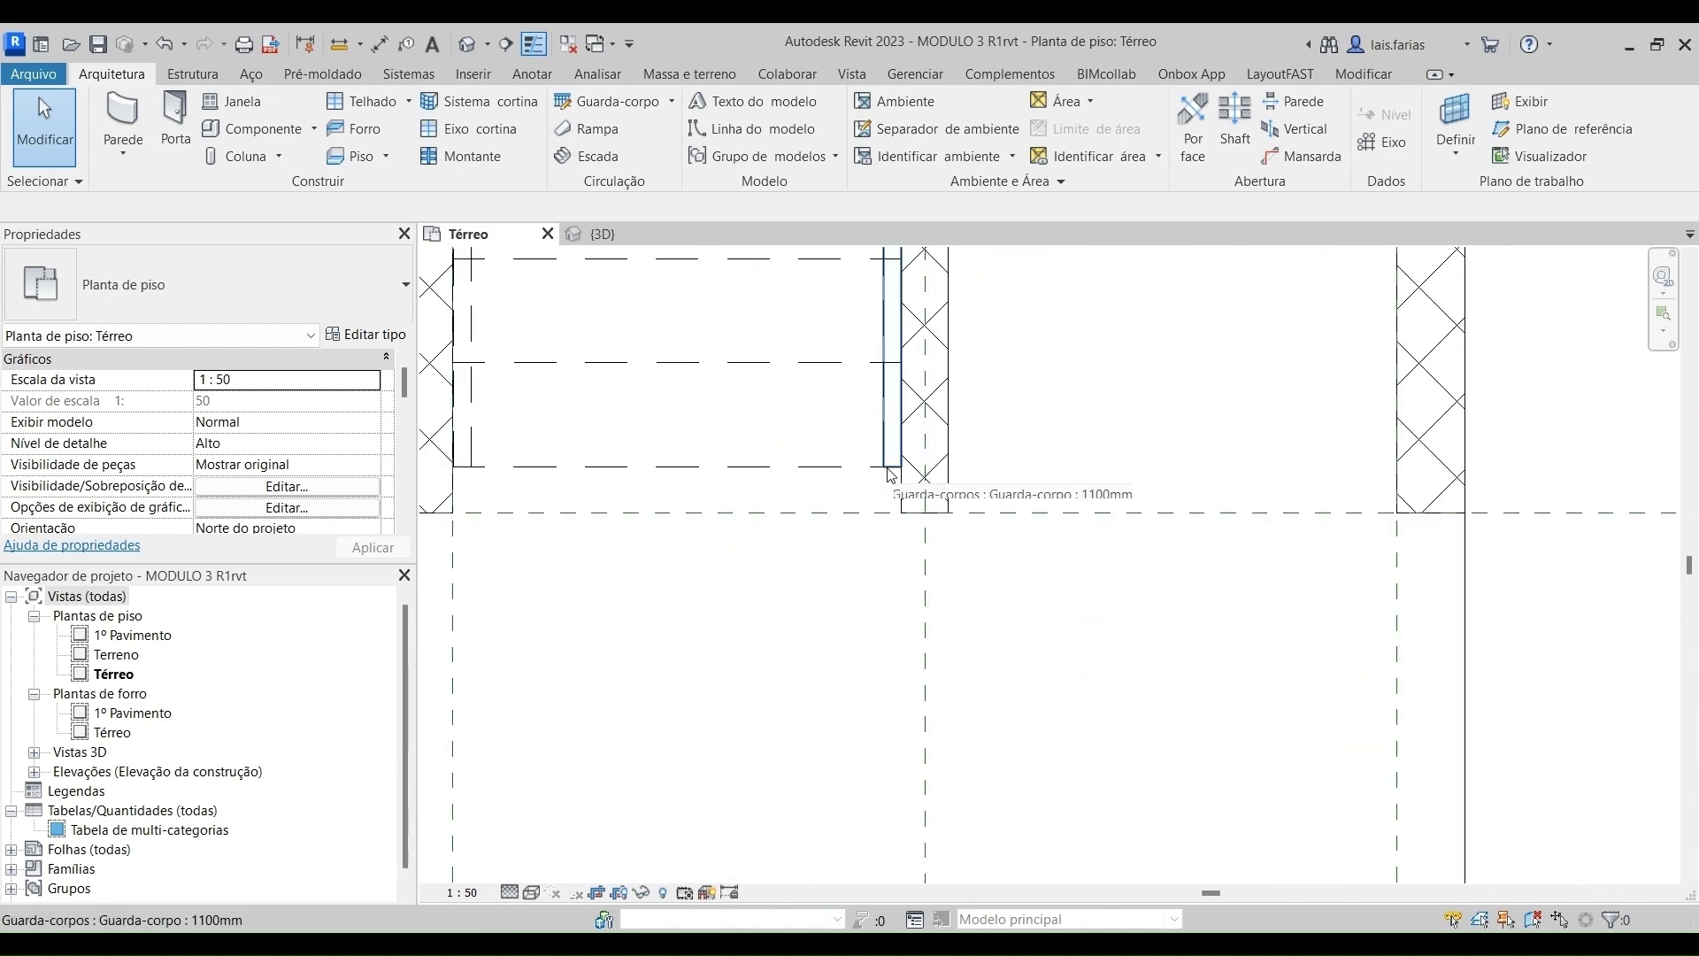
pyautogui.press('d')
pyautogui.press('i')
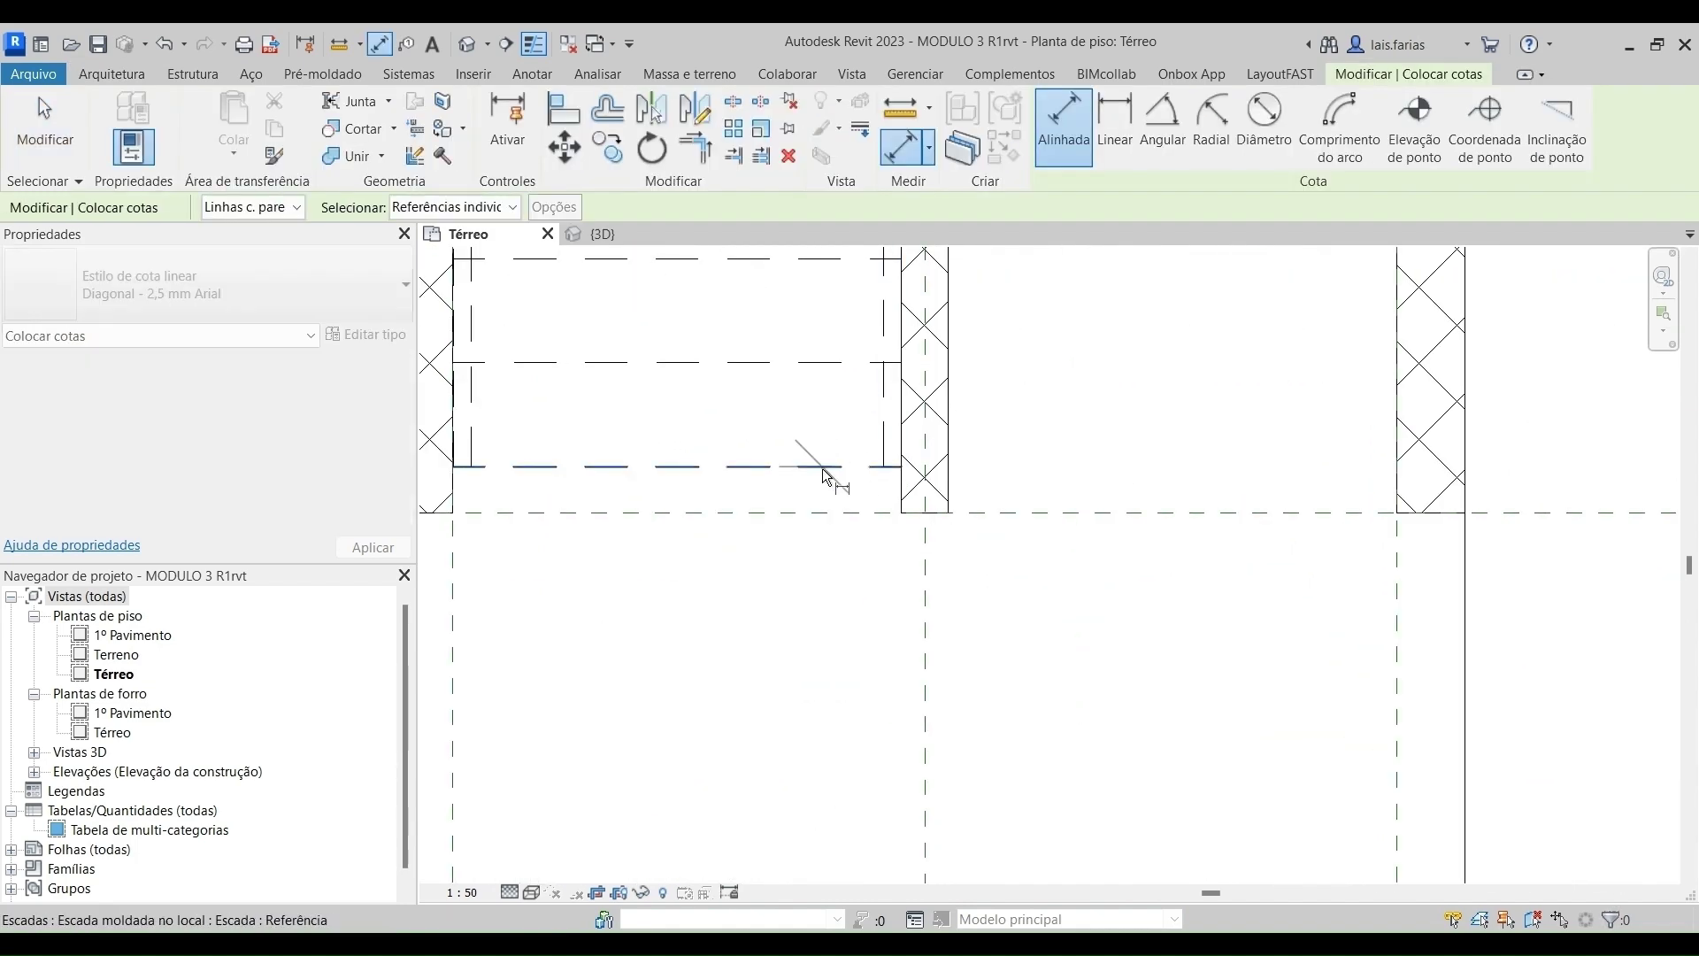
pyautogui.click(818, 469)
pyautogui.click(820, 509)
pyautogui.scroll(3, 820, 509)
pyautogui.scroll(-7, 858, 494)
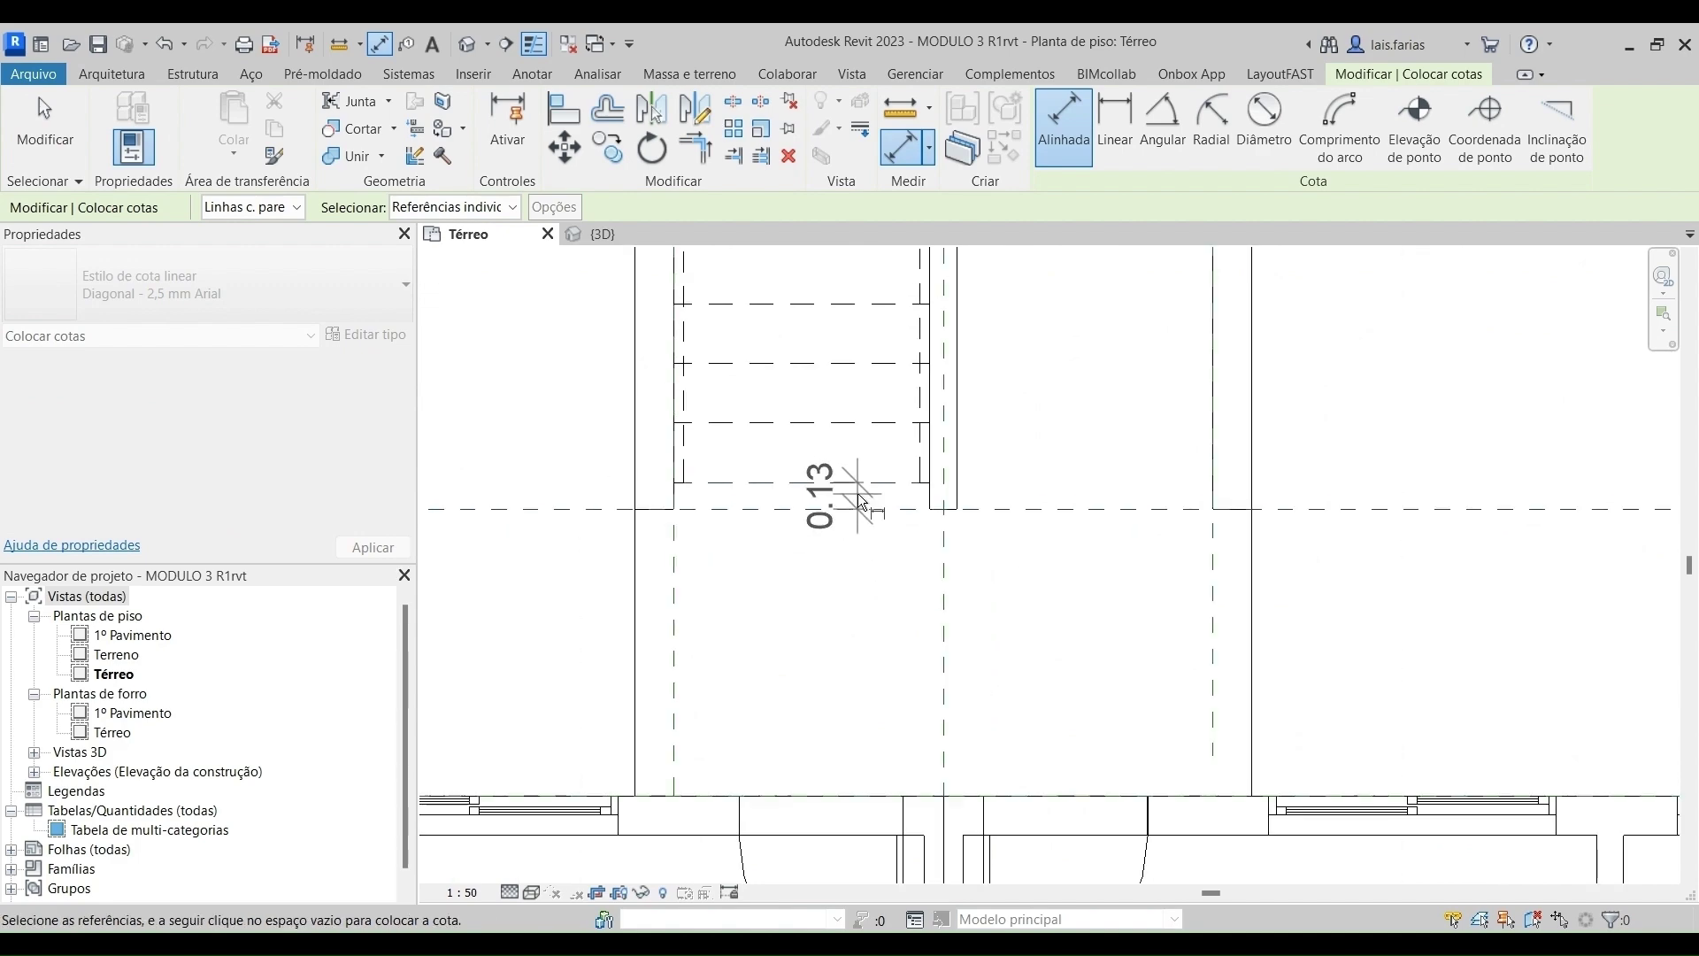
pyautogui.press('Escape')
pyautogui.press('Escape')
# Draw a horizontal reference plane along the stair's last riser, extending from left of the core to the middle wall.
pyautogui.scroll(1, 698, 531)
pyautogui.click(1604, 142)
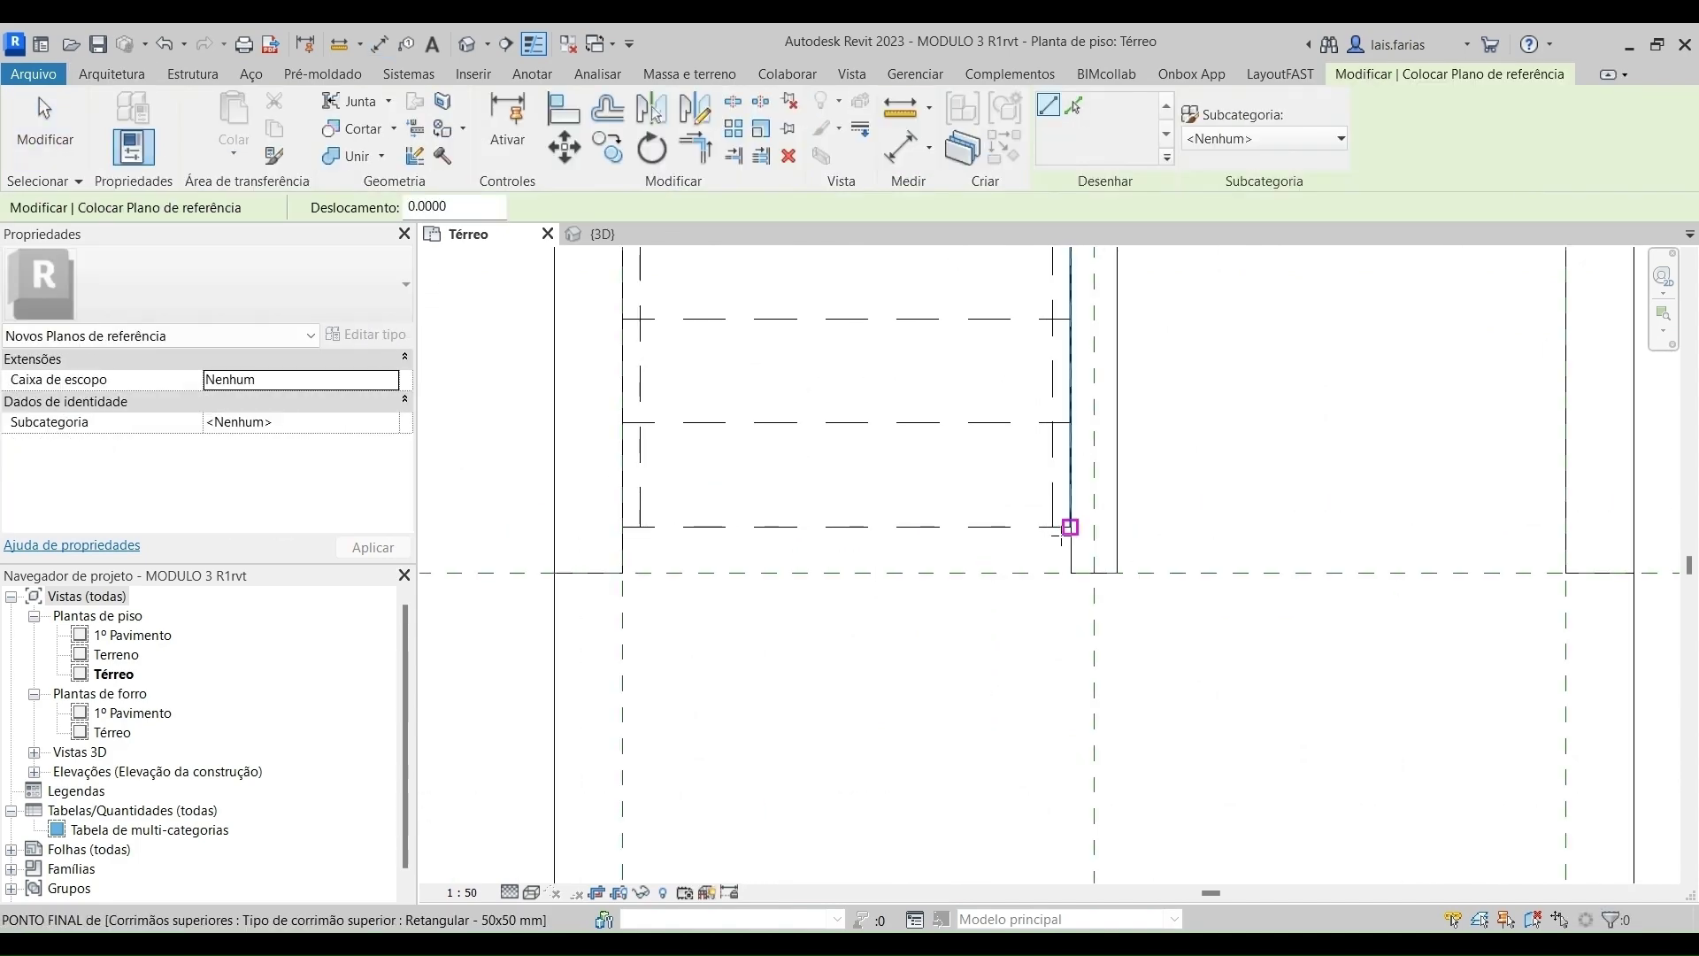
pyautogui.scroll(-1, 862, 542)
pyautogui.click(506, 532)
pyautogui.click(1172, 531)
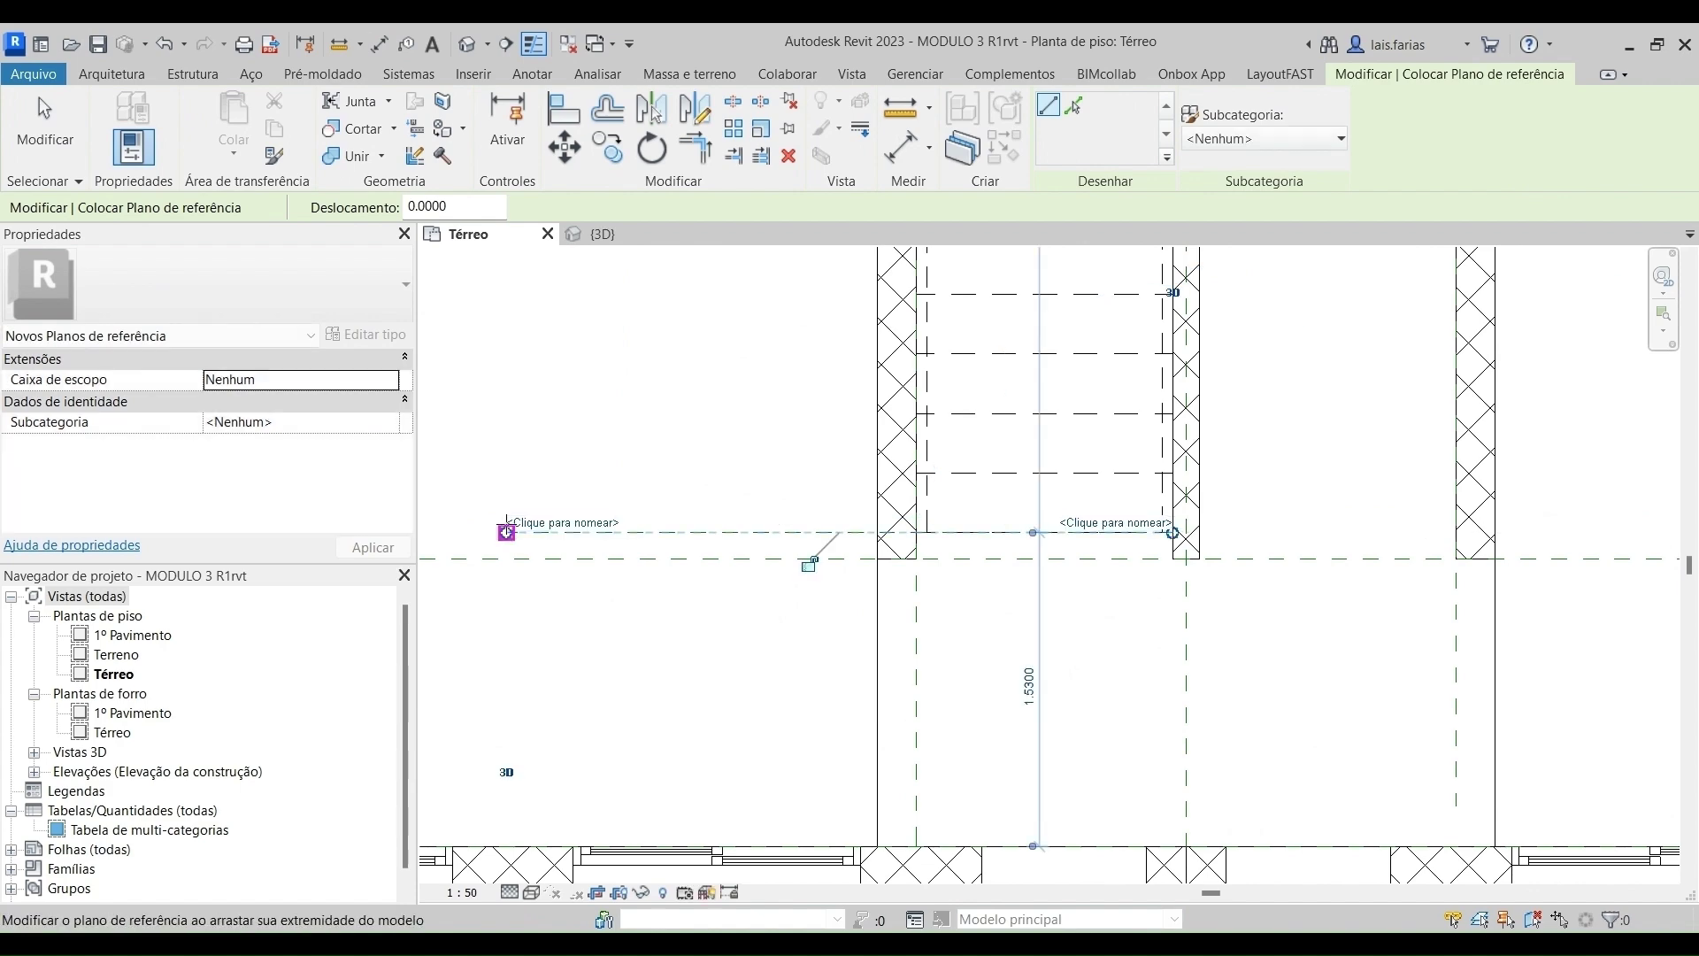
pyautogui.press('Escape')
# Copy the last-riser reference plane to about 0.19 m below the plane at the wall ends and select the copy.
pyautogui.click(791, 533)
pyautogui.press('c')
pyautogui.press('o')
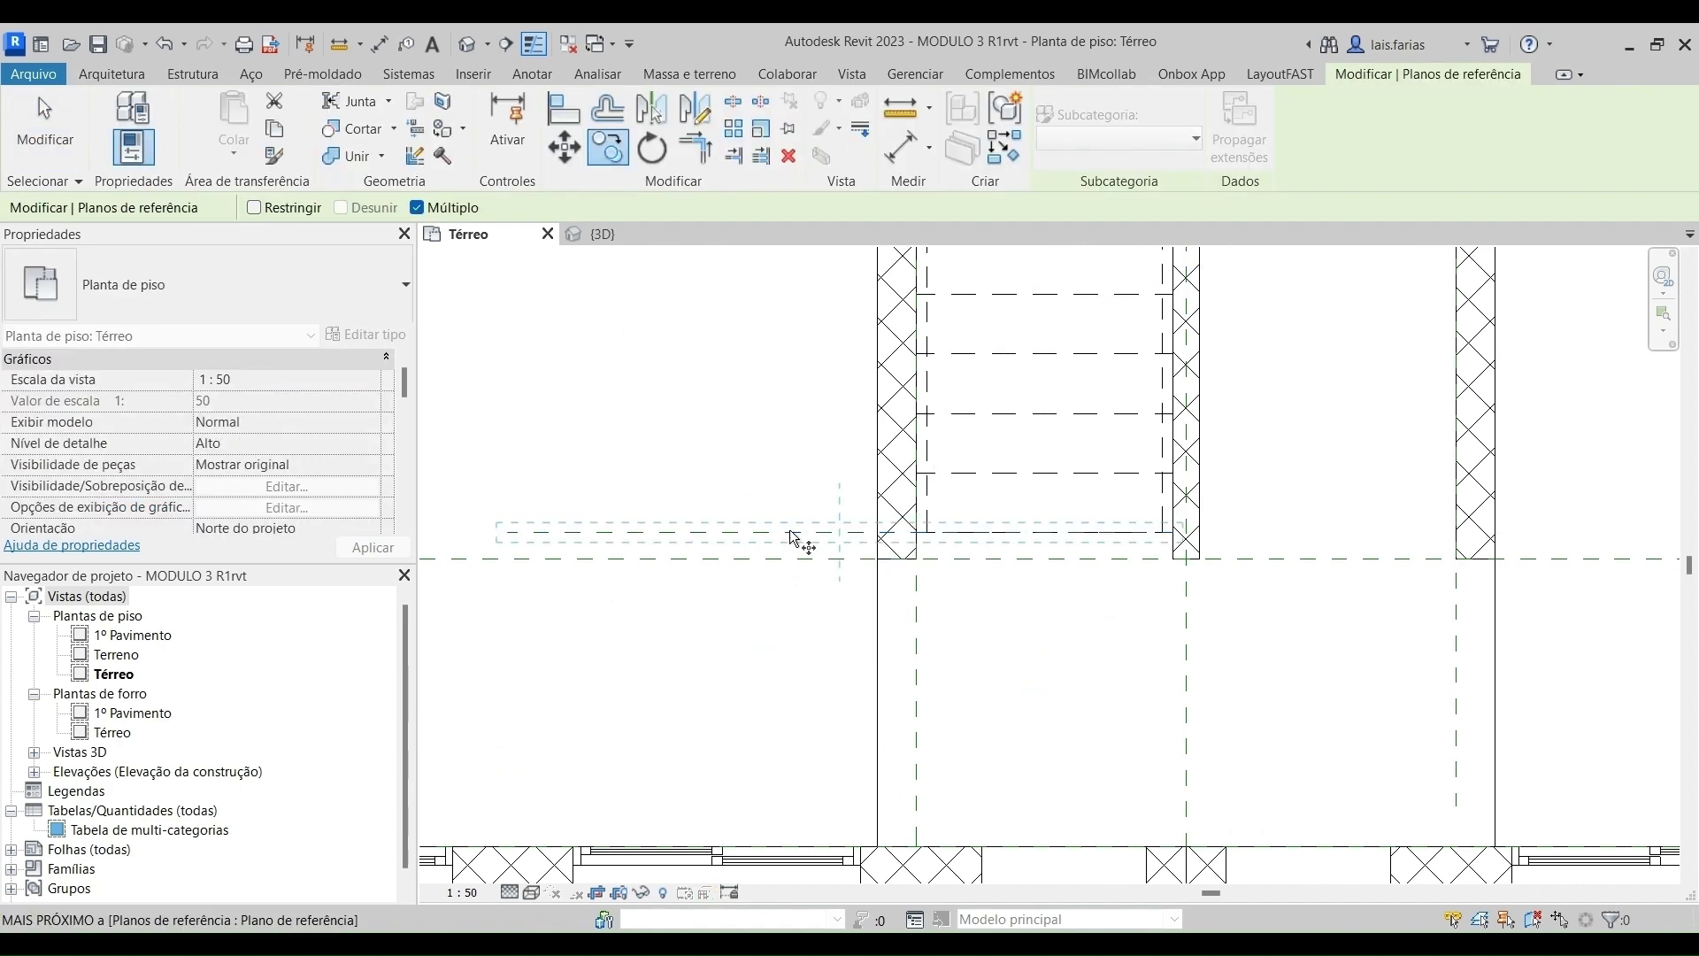
pyautogui.click(790, 532)
pyautogui.scroll(1, 787, 600)
pyautogui.click(788, 599)
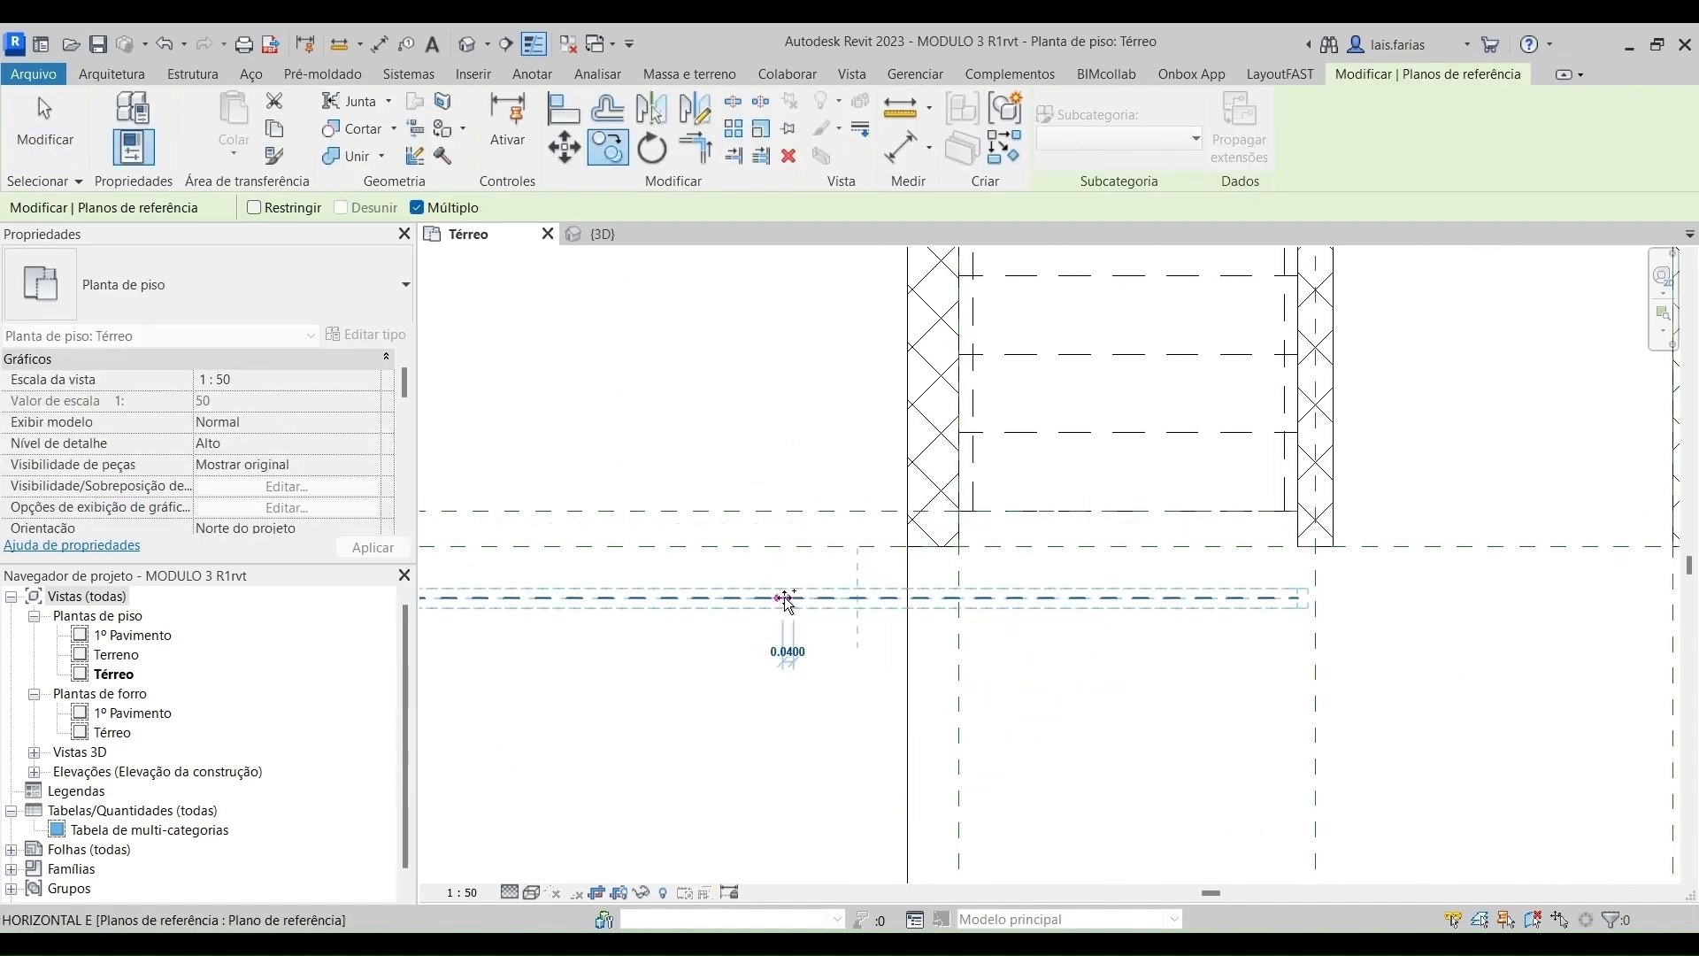
pyautogui.press('Escape')
pyautogui.click(804, 606)
pyautogui.scroll(3, 1124, 558)
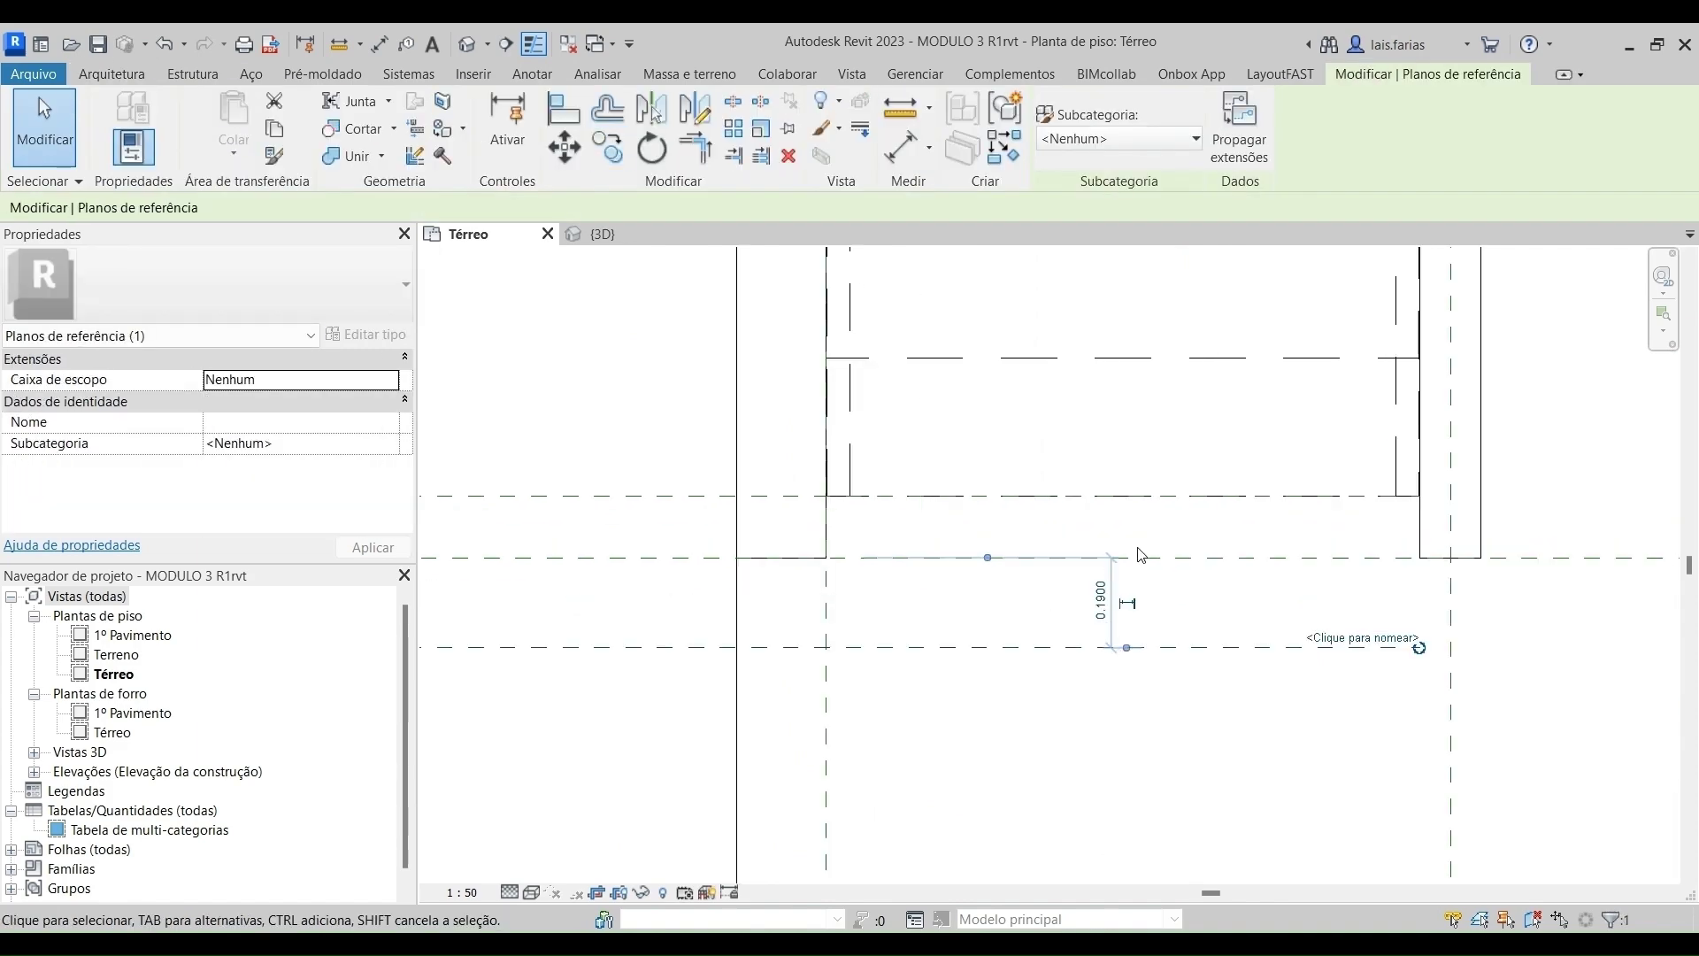
# Set the copied reference plane 0.30 m from the plane along the stair's last riser.
pyautogui.moveTo(988, 558); pyautogui.dragTo(990, 497)
pyautogui.click(1101, 591)
pyautogui.write('0.30')
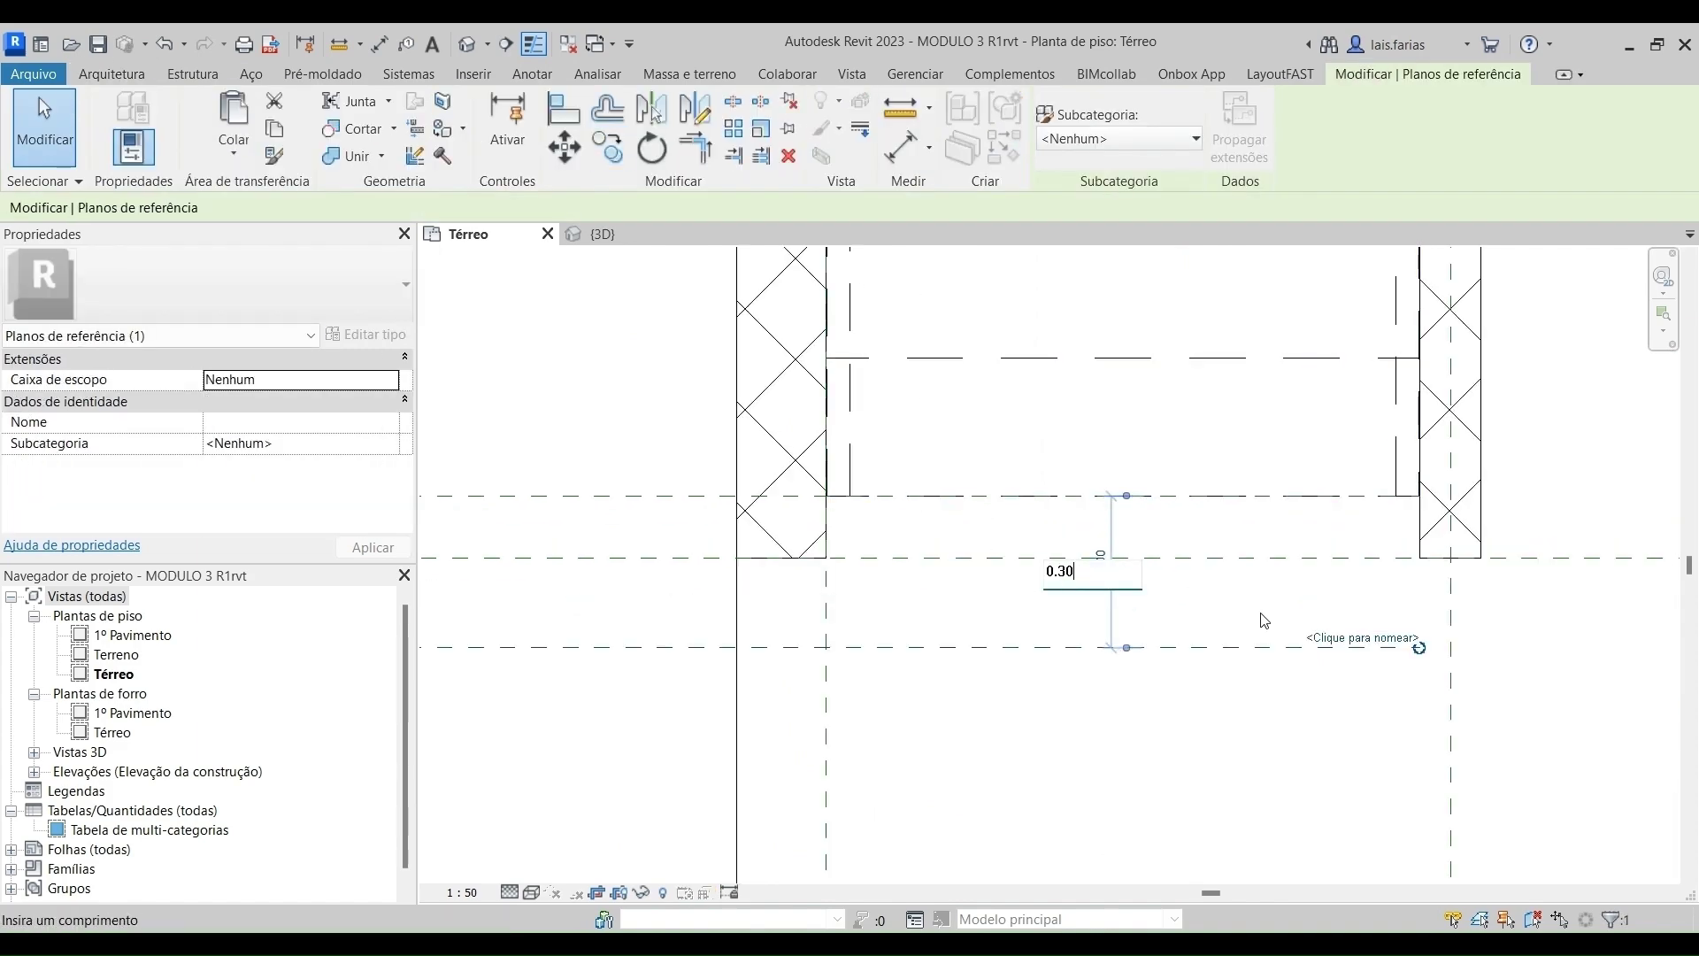
pyautogui.press('Return')
pyautogui.scroll(-2, 849, 522)
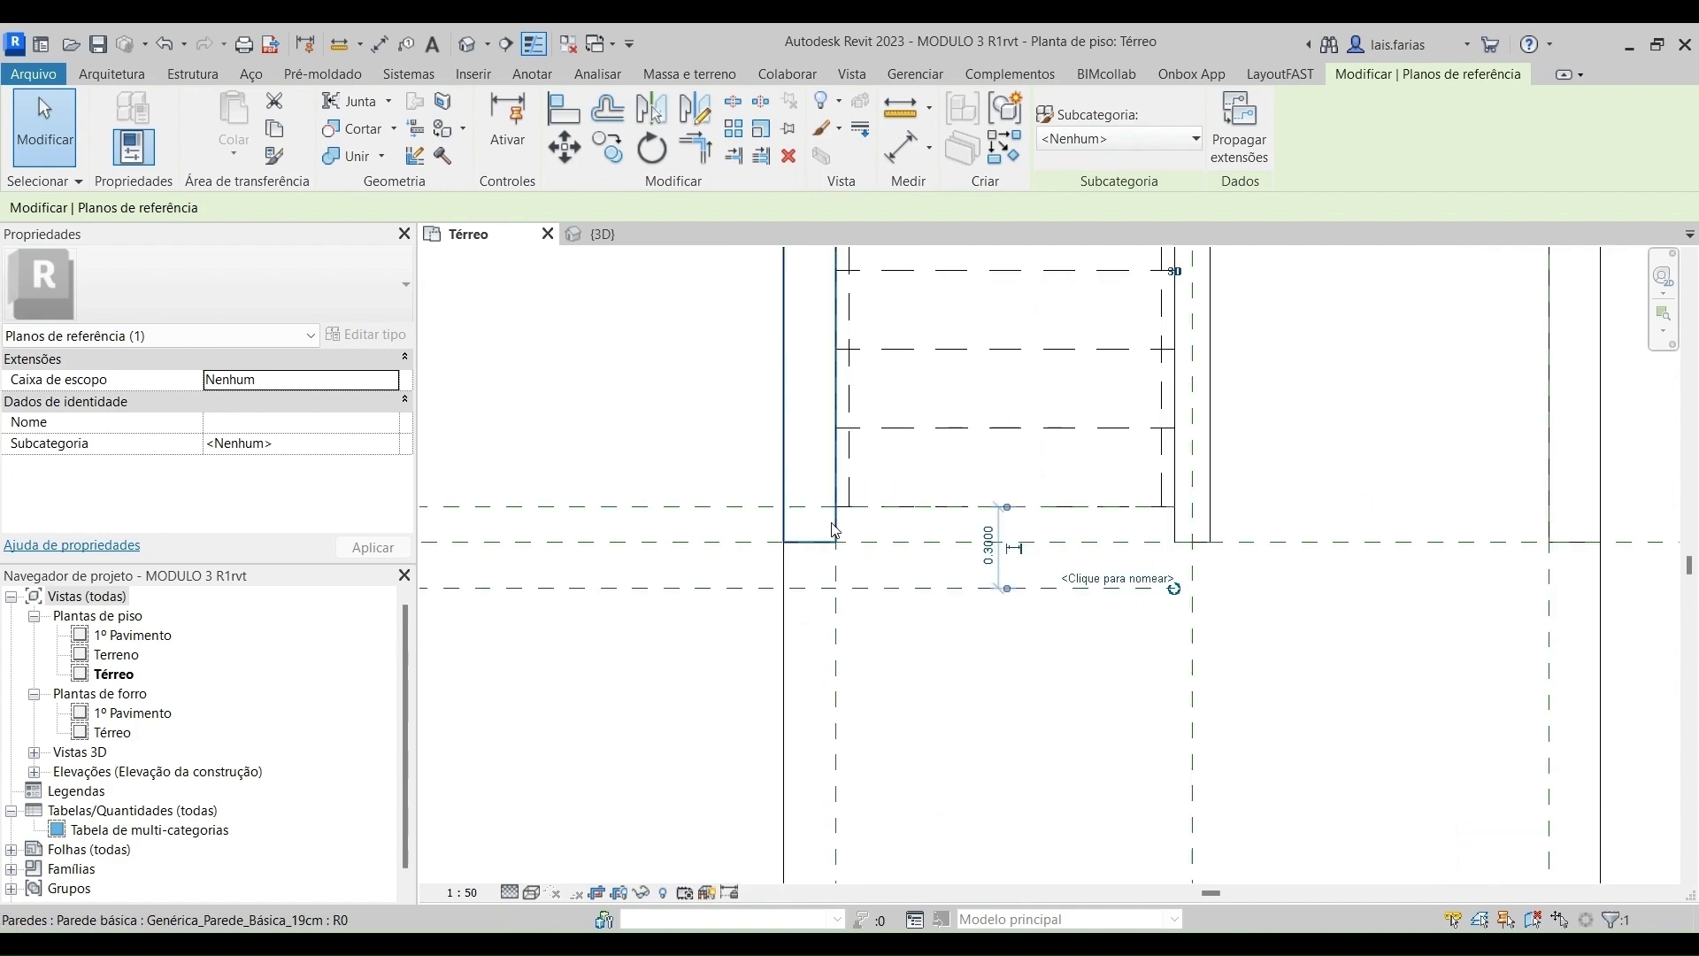
pyautogui.press('Escape')
# Extend the lower ends of the left 19 cm core wall and the middle 13 cm wall to the new reference plane.
pyautogui.click(837, 553)
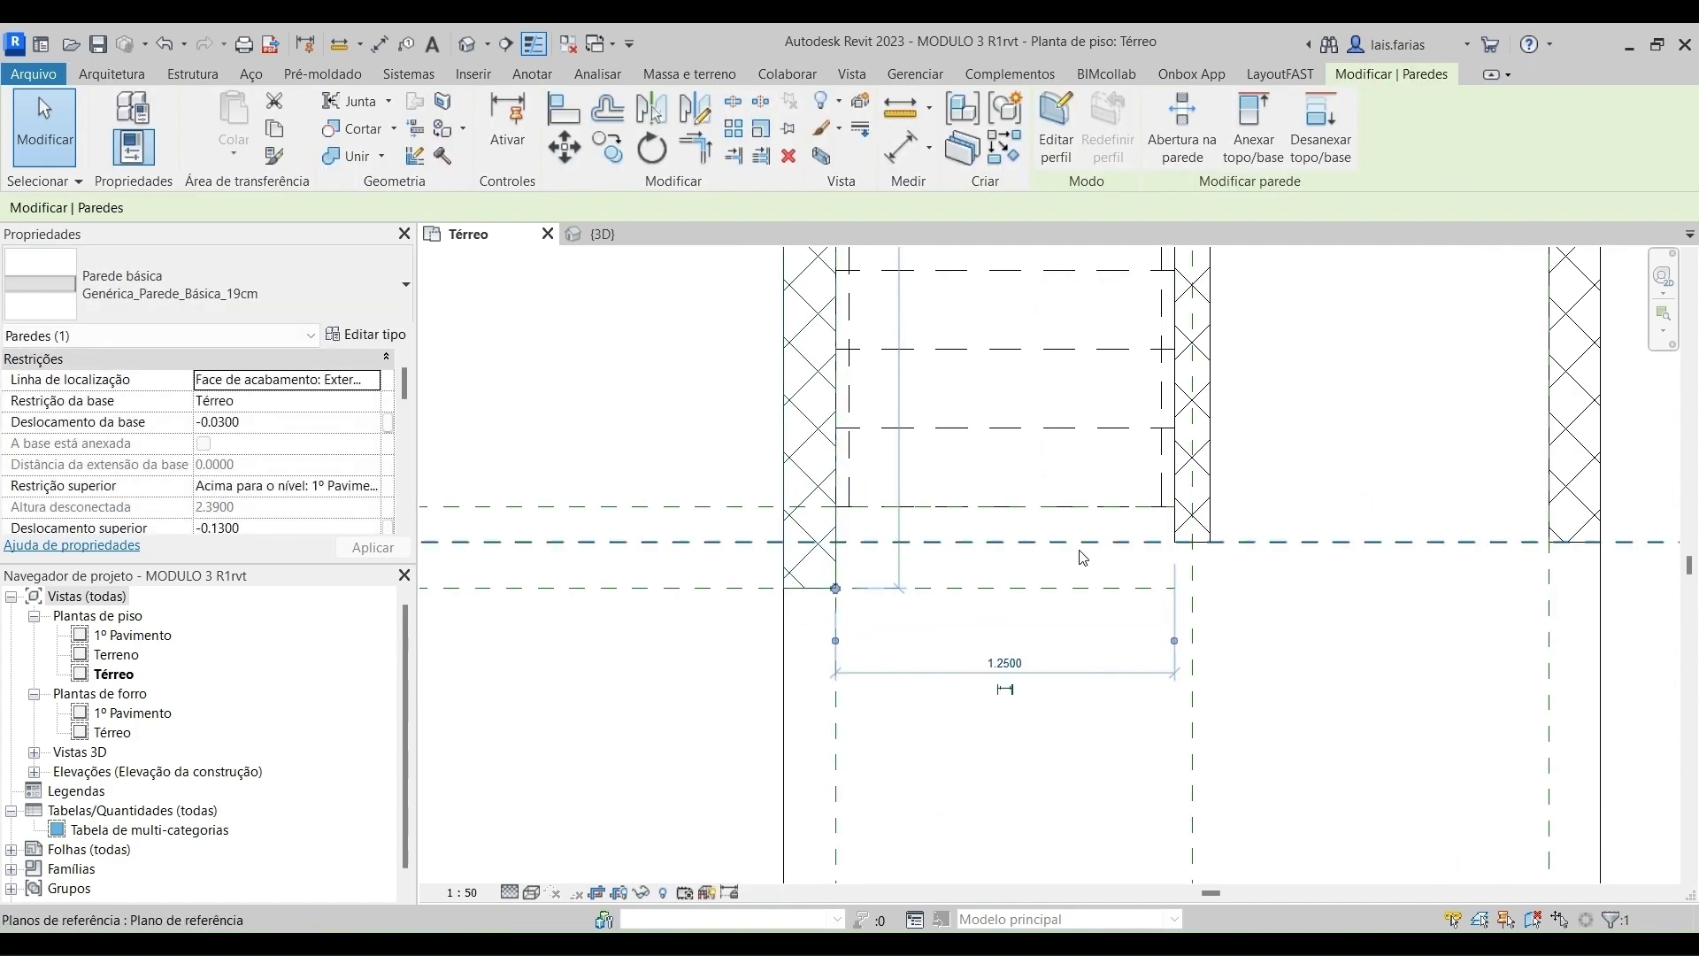
pyautogui.click(1192, 543)
pyautogui.moveTo(1192, 543); pyautogui.dragTo(1192, 587)
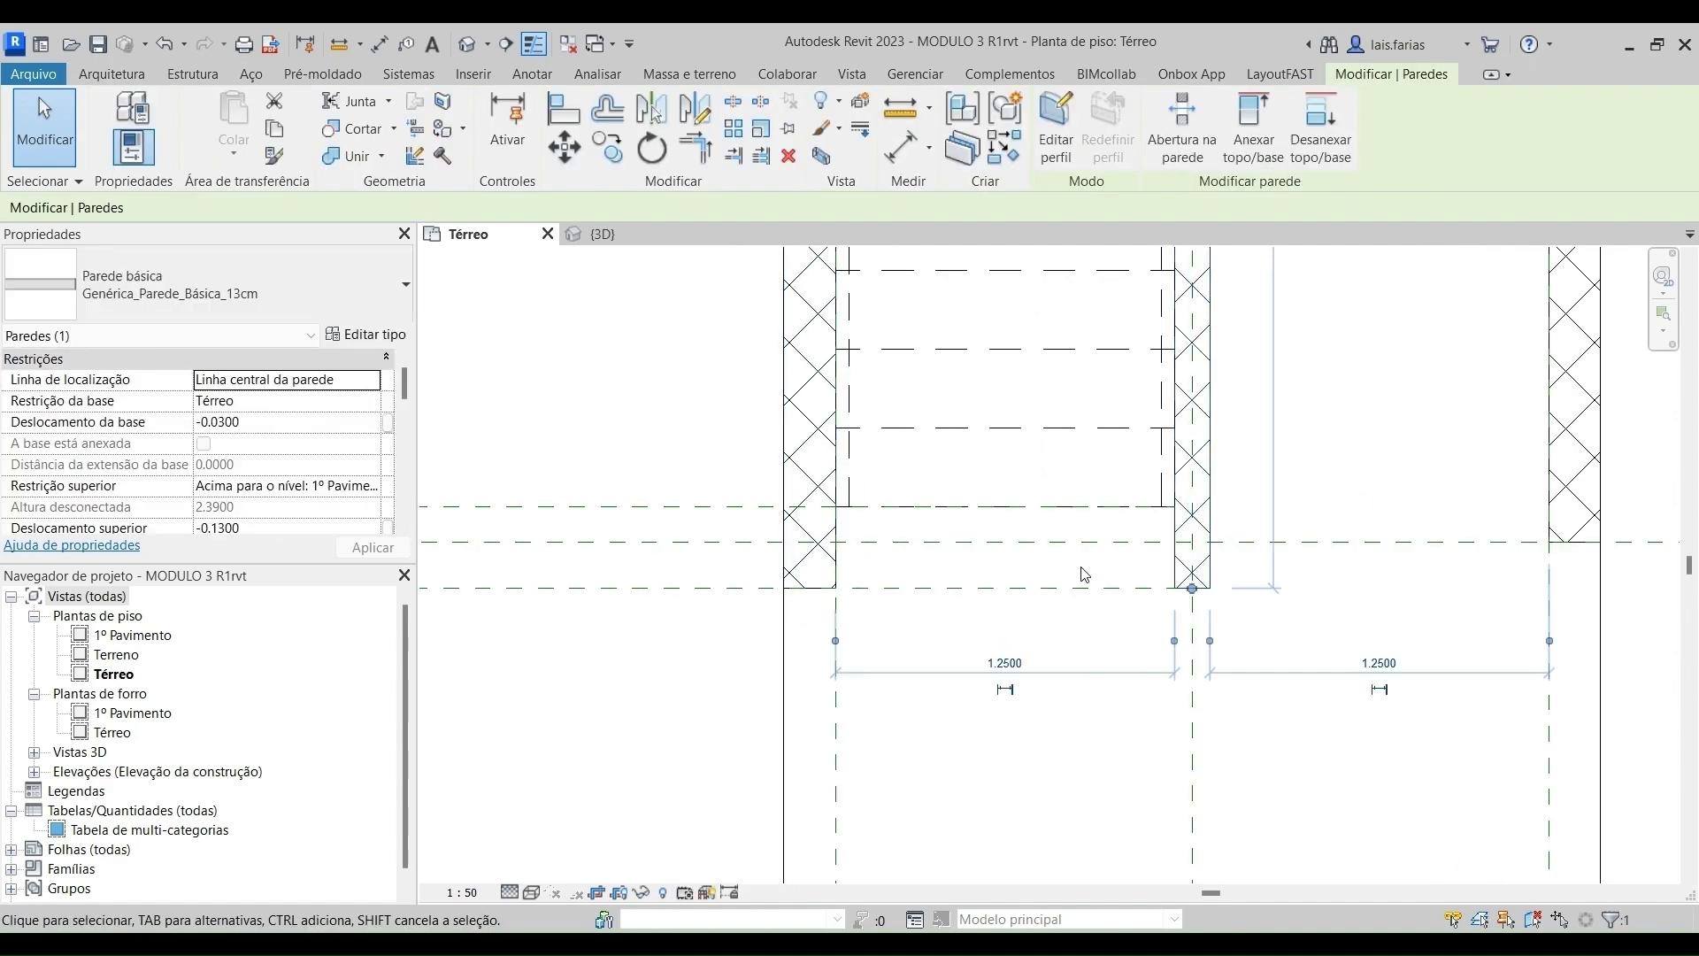
pyautogui.press('Escape')
pyautogui.scroll(-2, 1077, 570)
pyautogui.scroll(1, 967, 591)
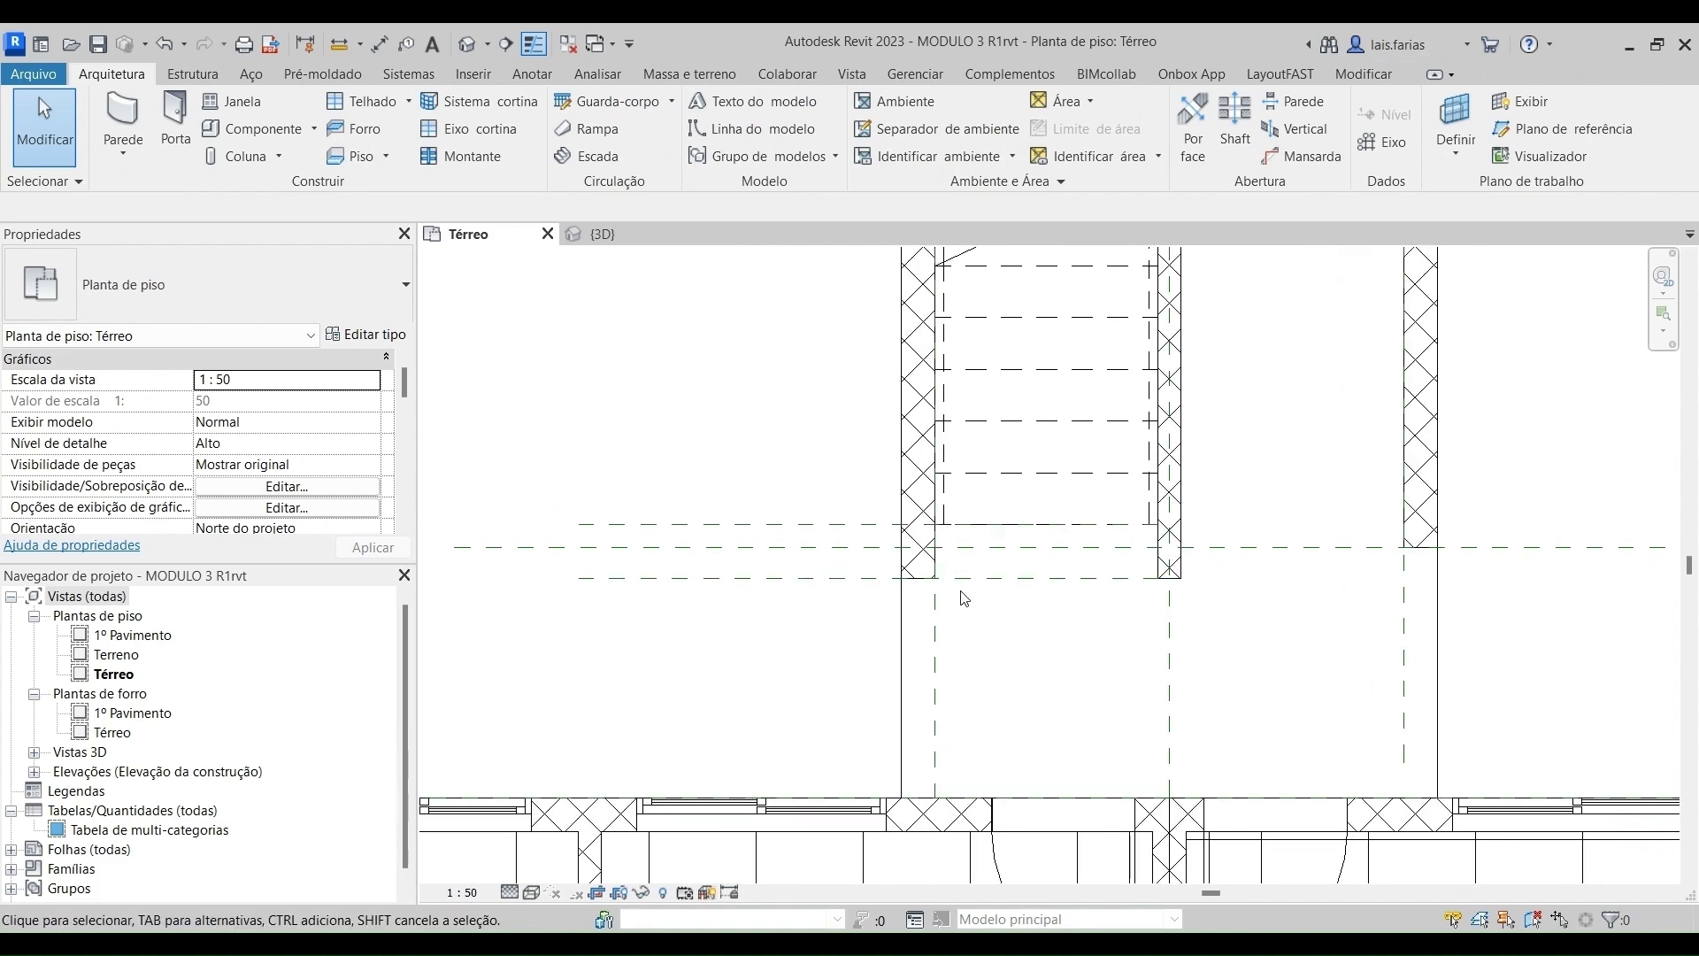
# Measure the gap between the extended core walls' lower end and the lower apartment block with an aligned dimension.
pyautogui.click(379, 43)
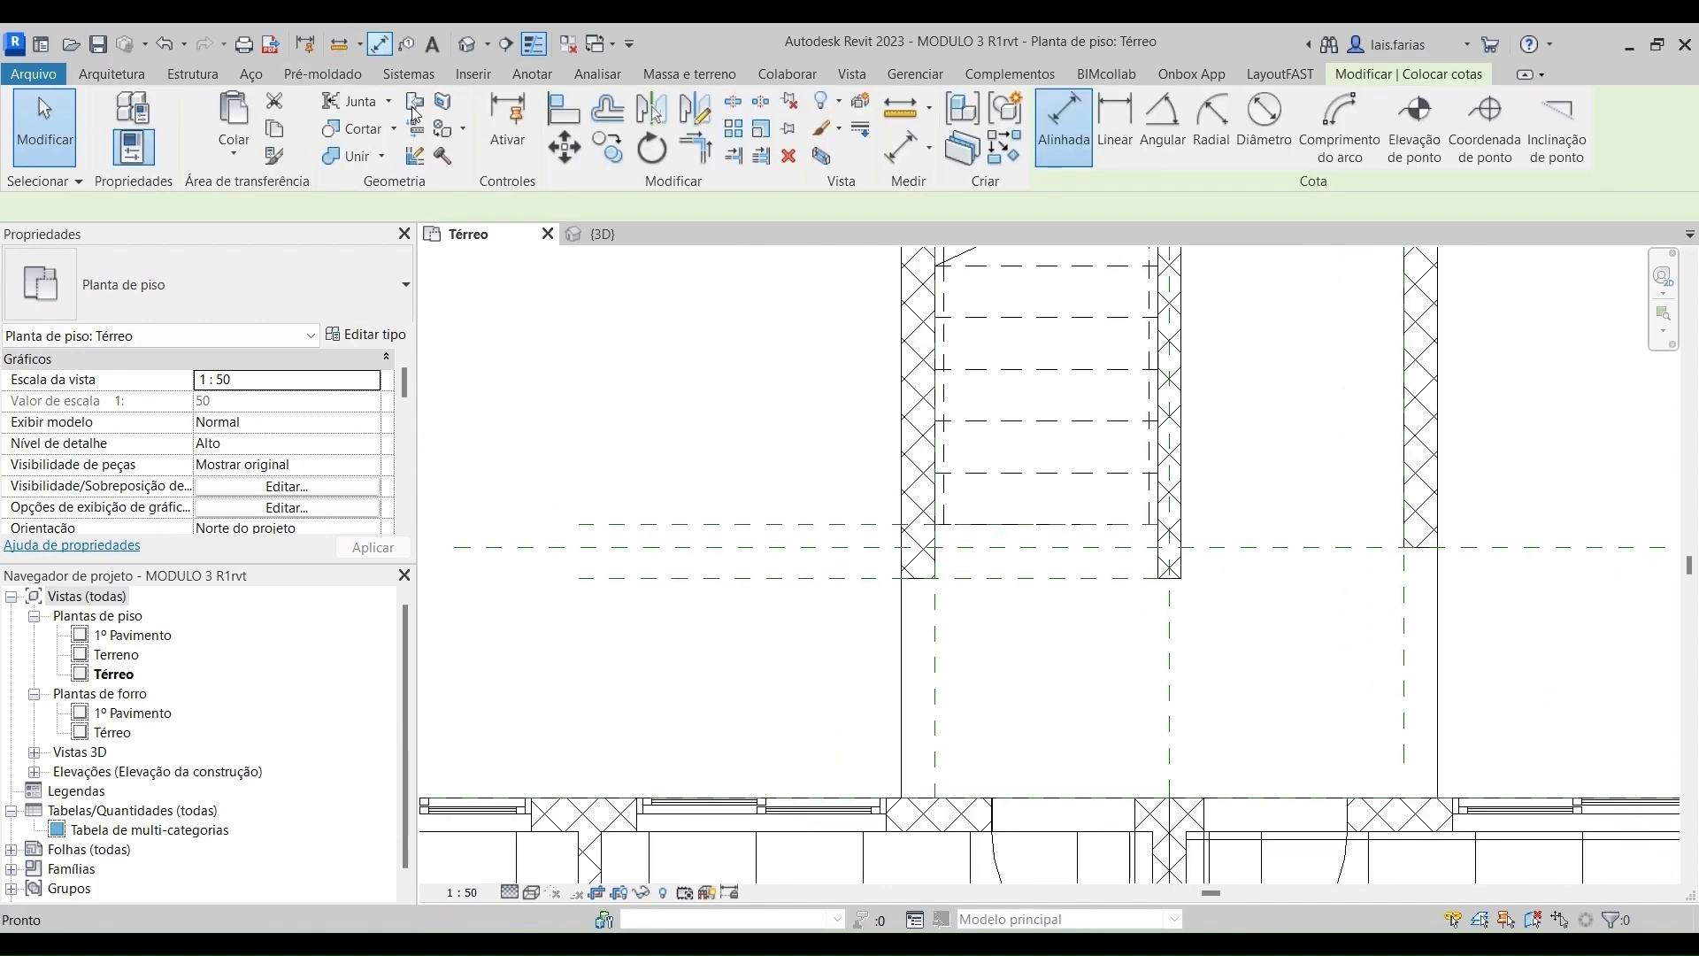
pyautogui.click(986, 587)
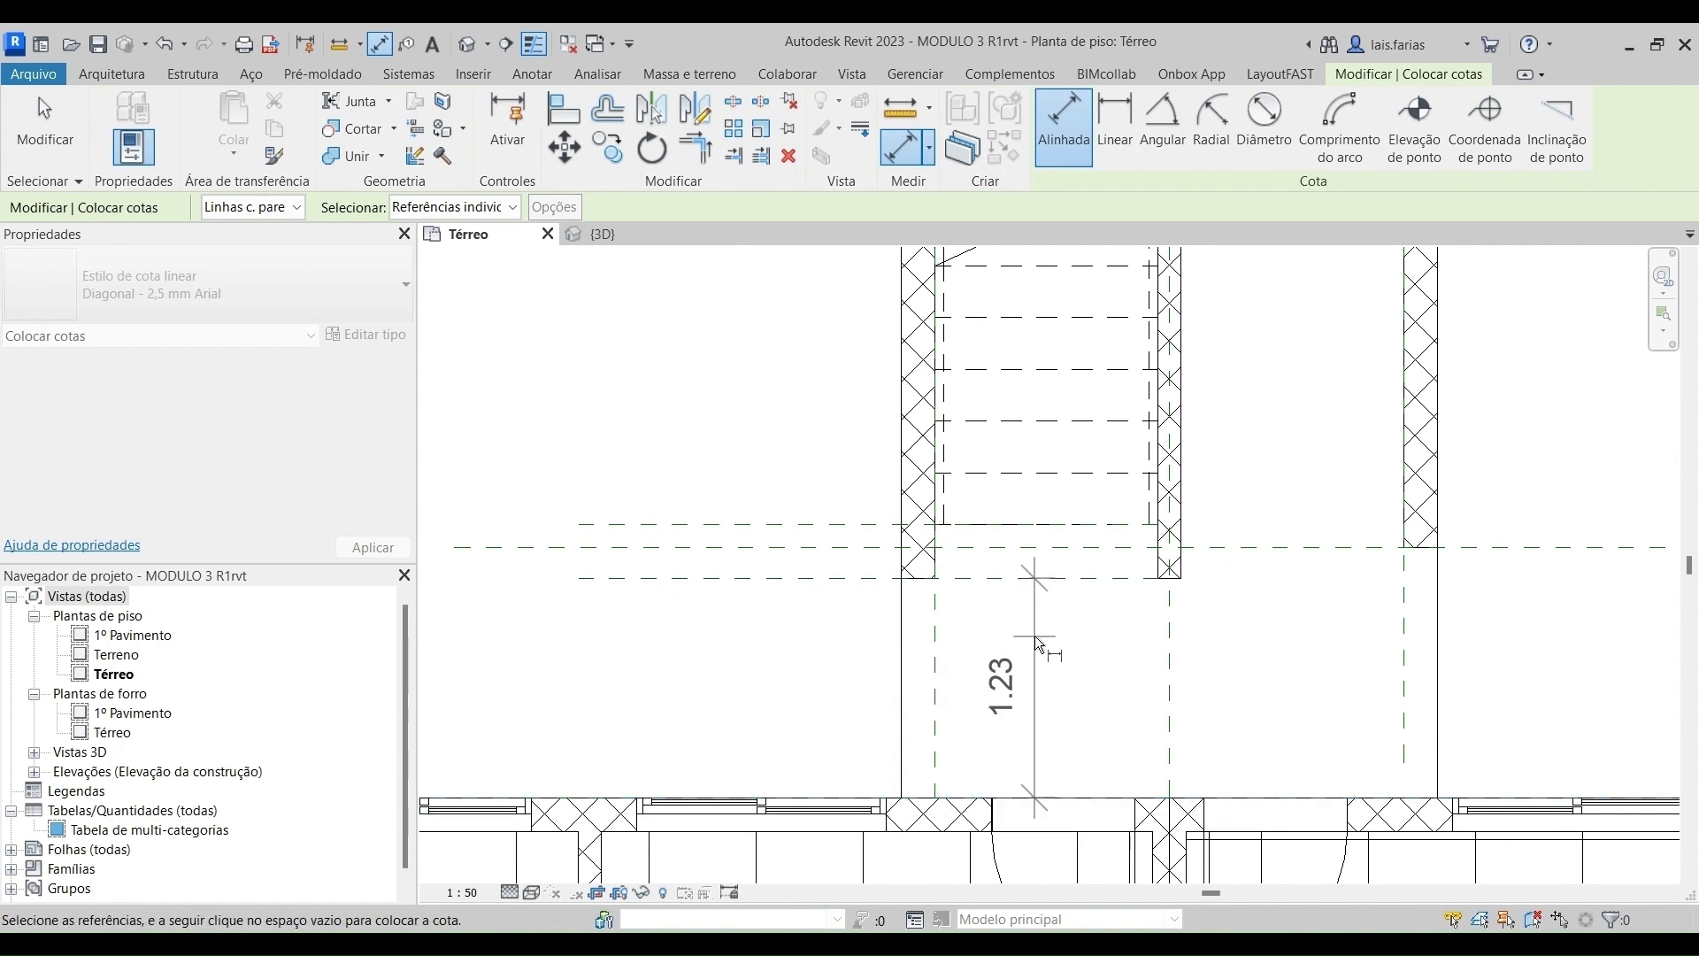
pyautogui.scroll(-2, 1032, 655)
pyautogui.press('Escape')
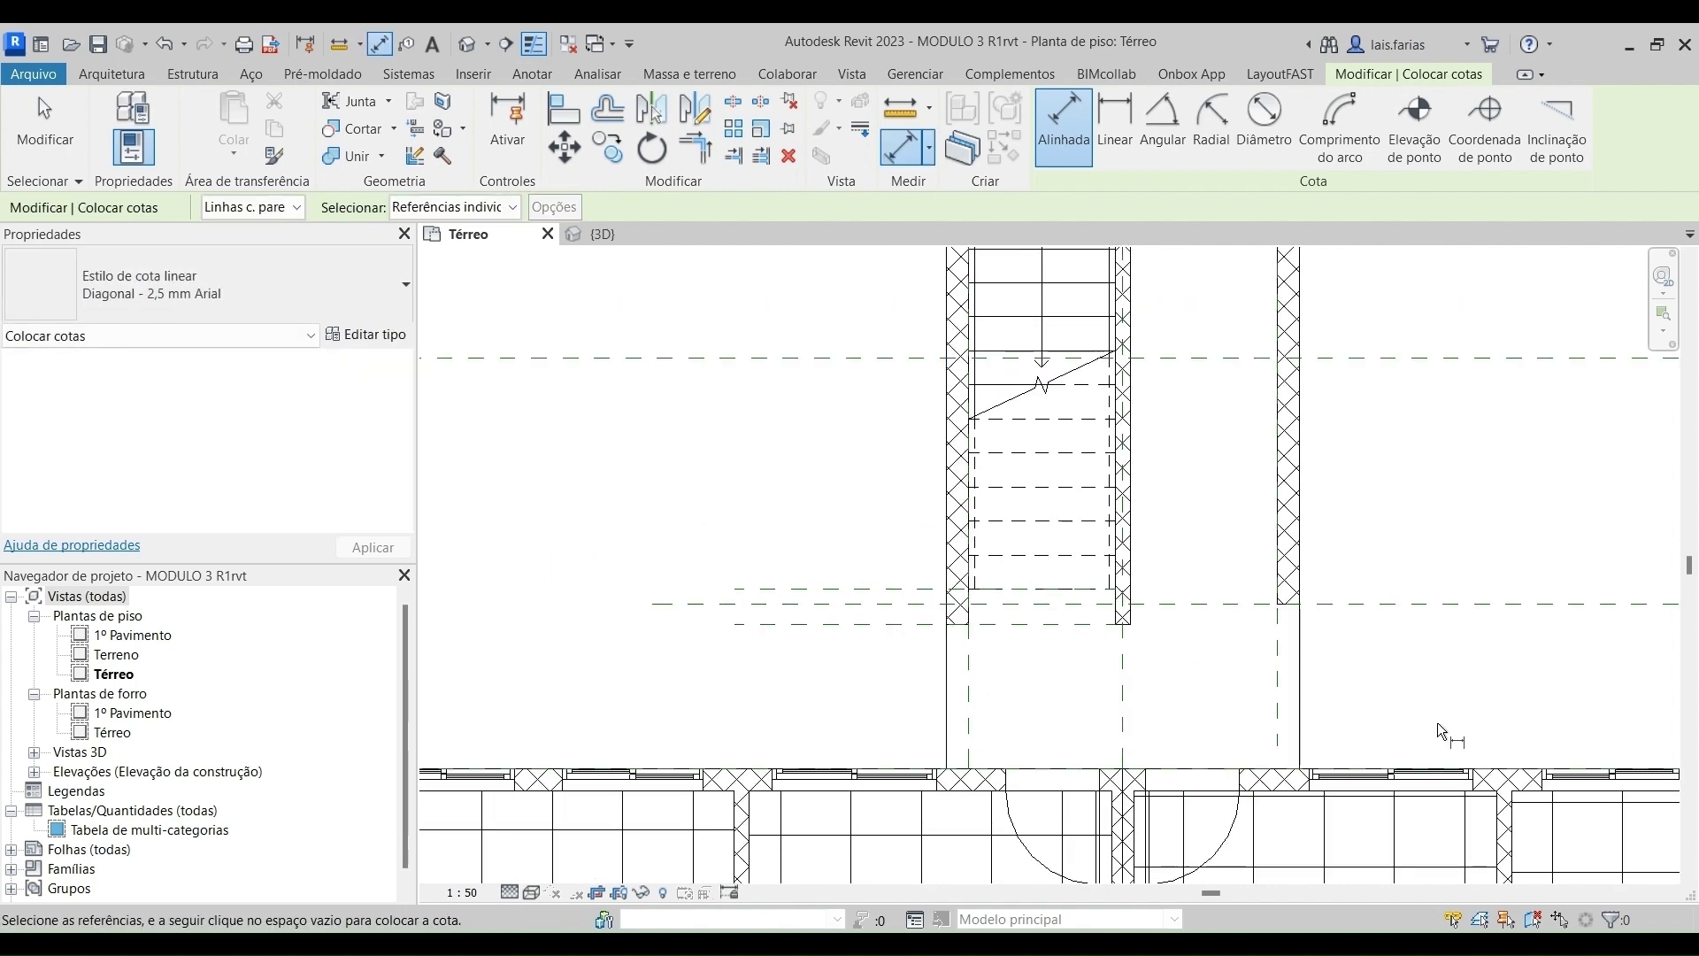
# Measure the gap between the core walls' upper end and the upper apartment block with an aligned dimension.
pyautogui.scroll(-3, 1089, 713)
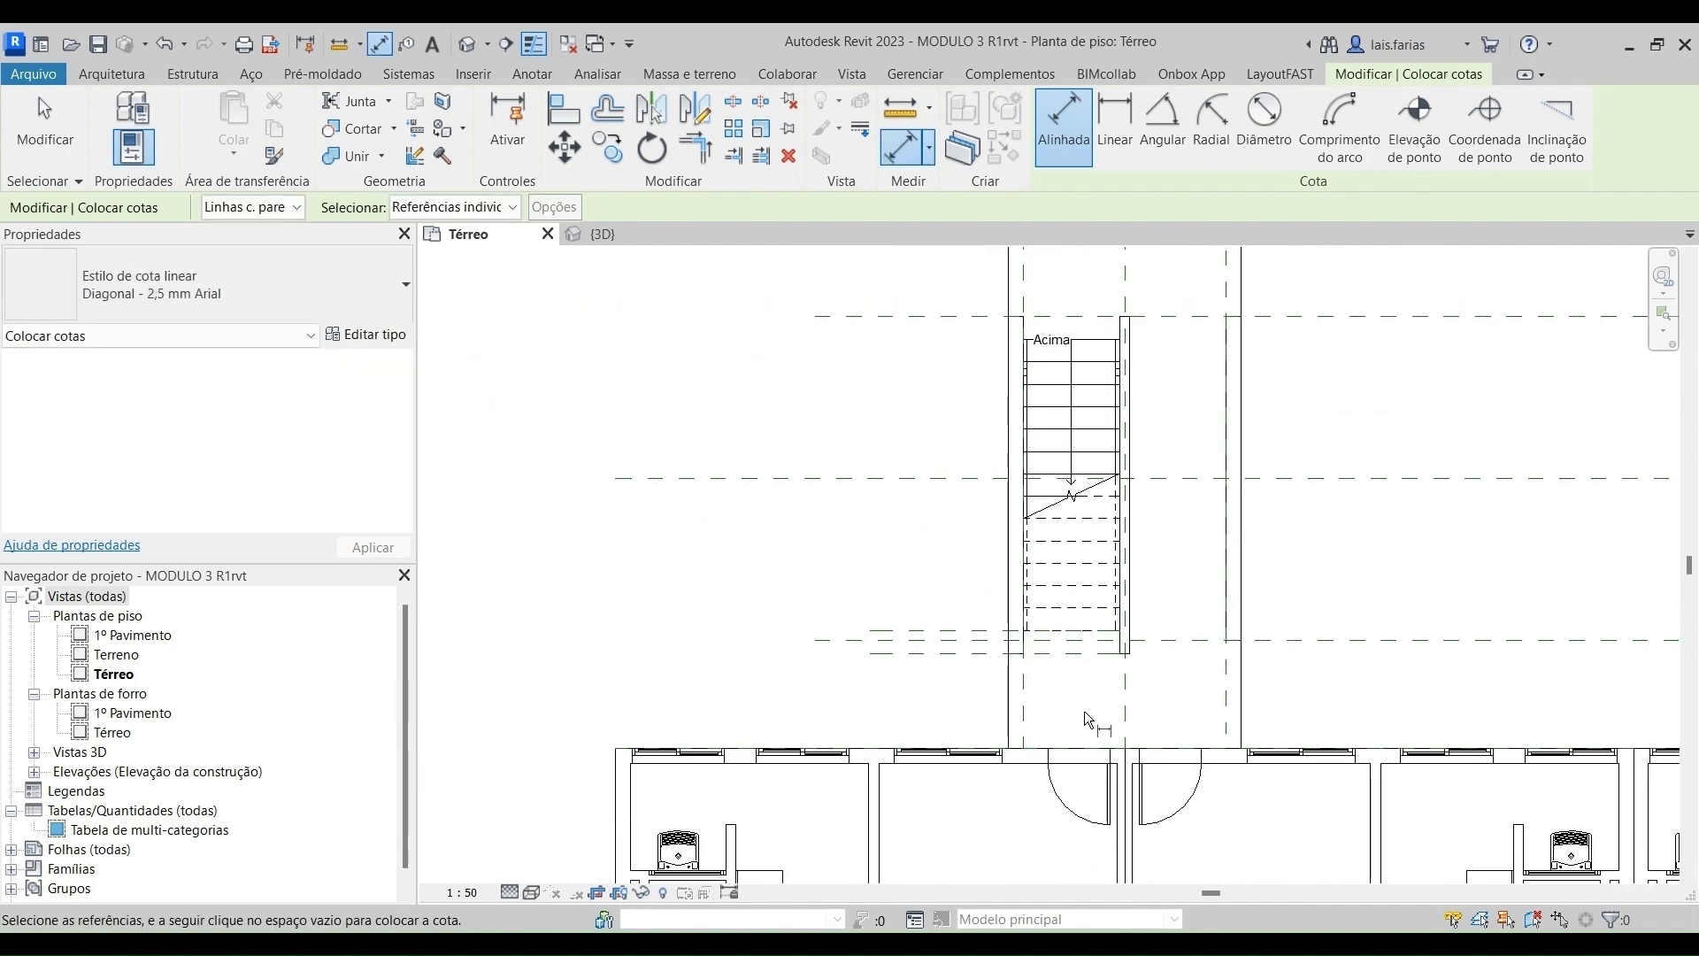
pyautogui.scroll(4, 1058, 384)
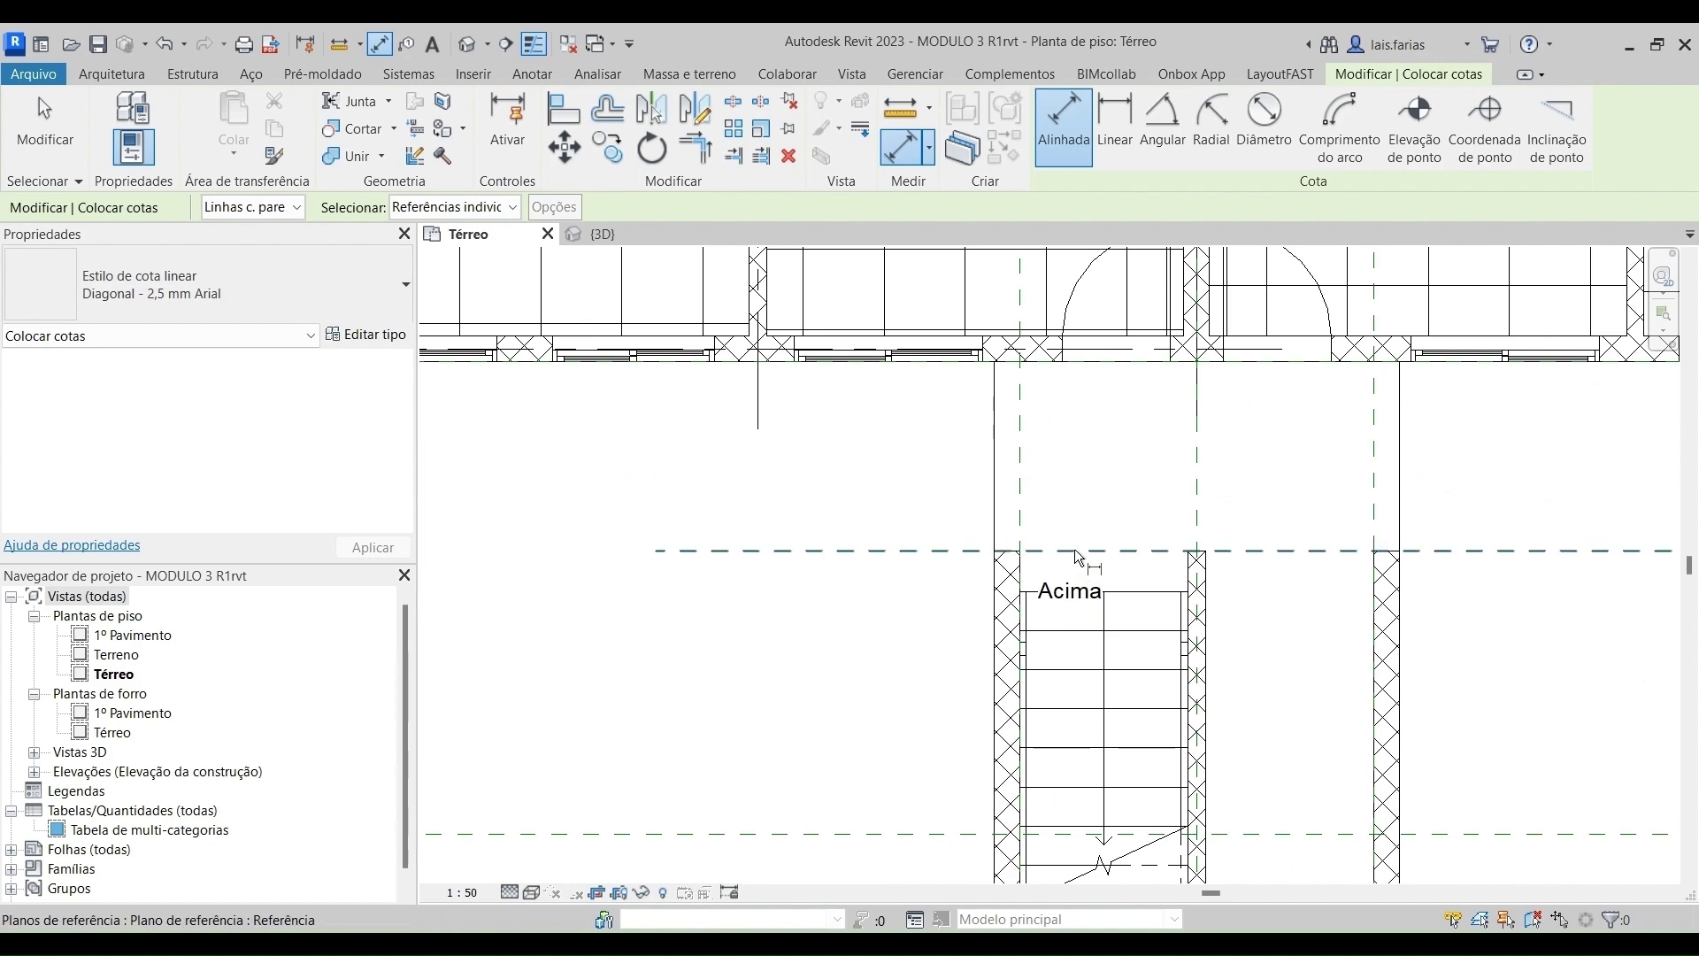
pyautogui.click(1080, 555)
pyautogui.click(1080, 365)
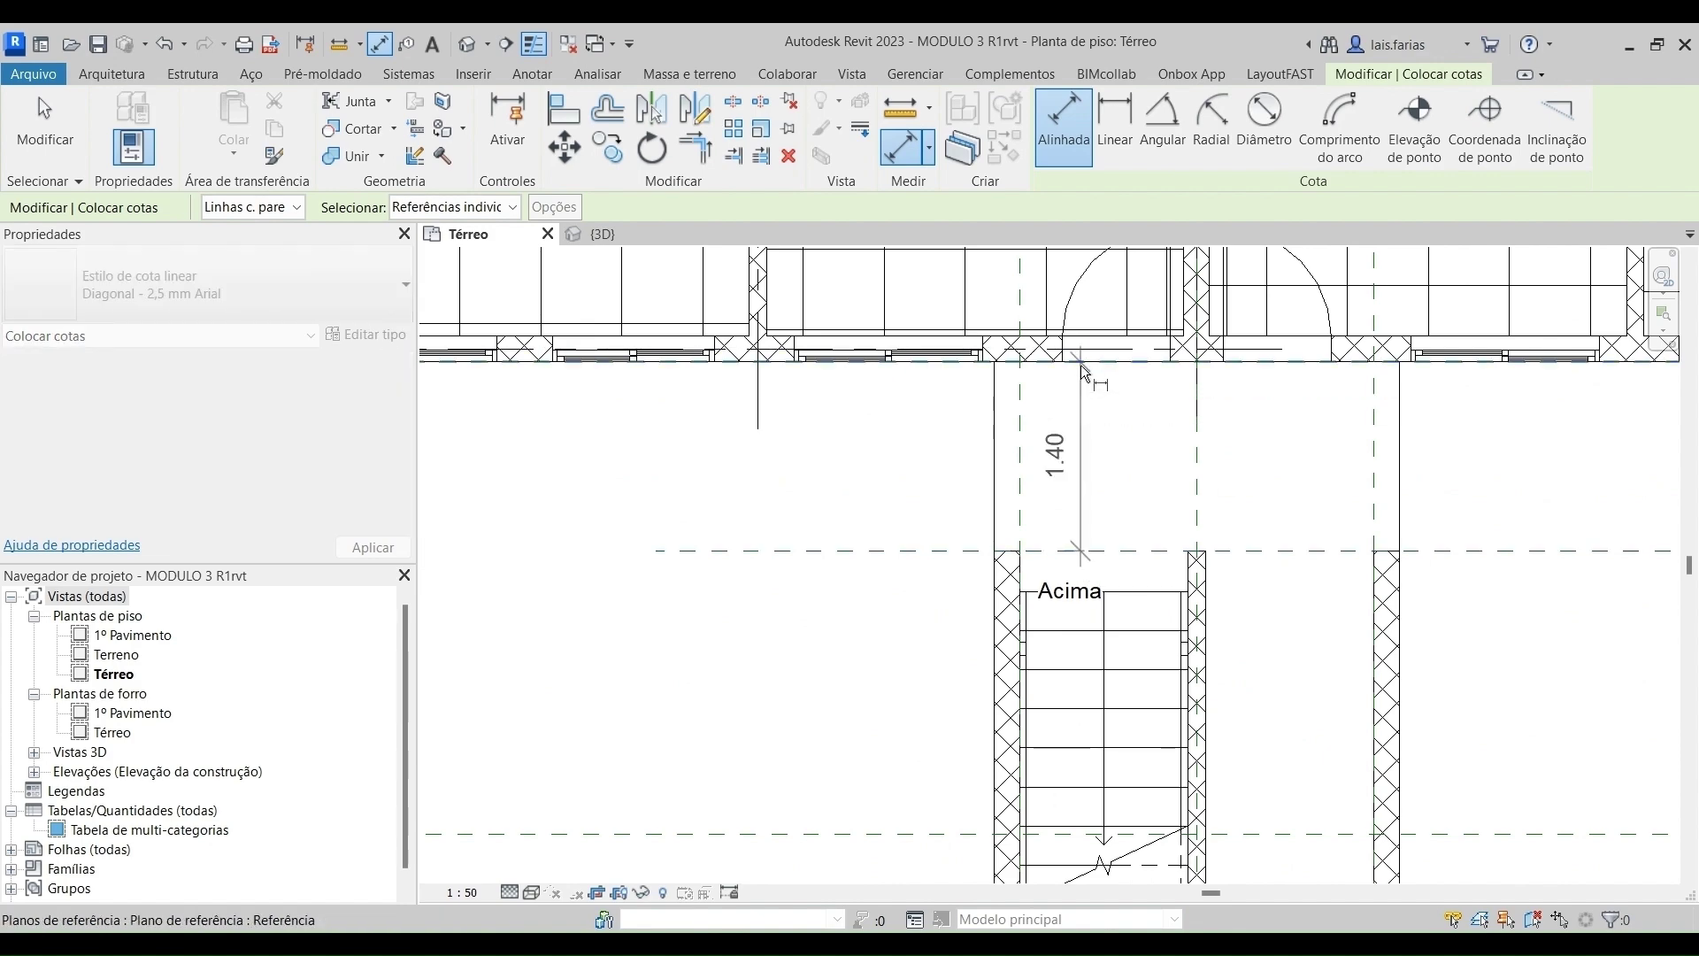
pyautogui.scroll(-3, 1140, 428)
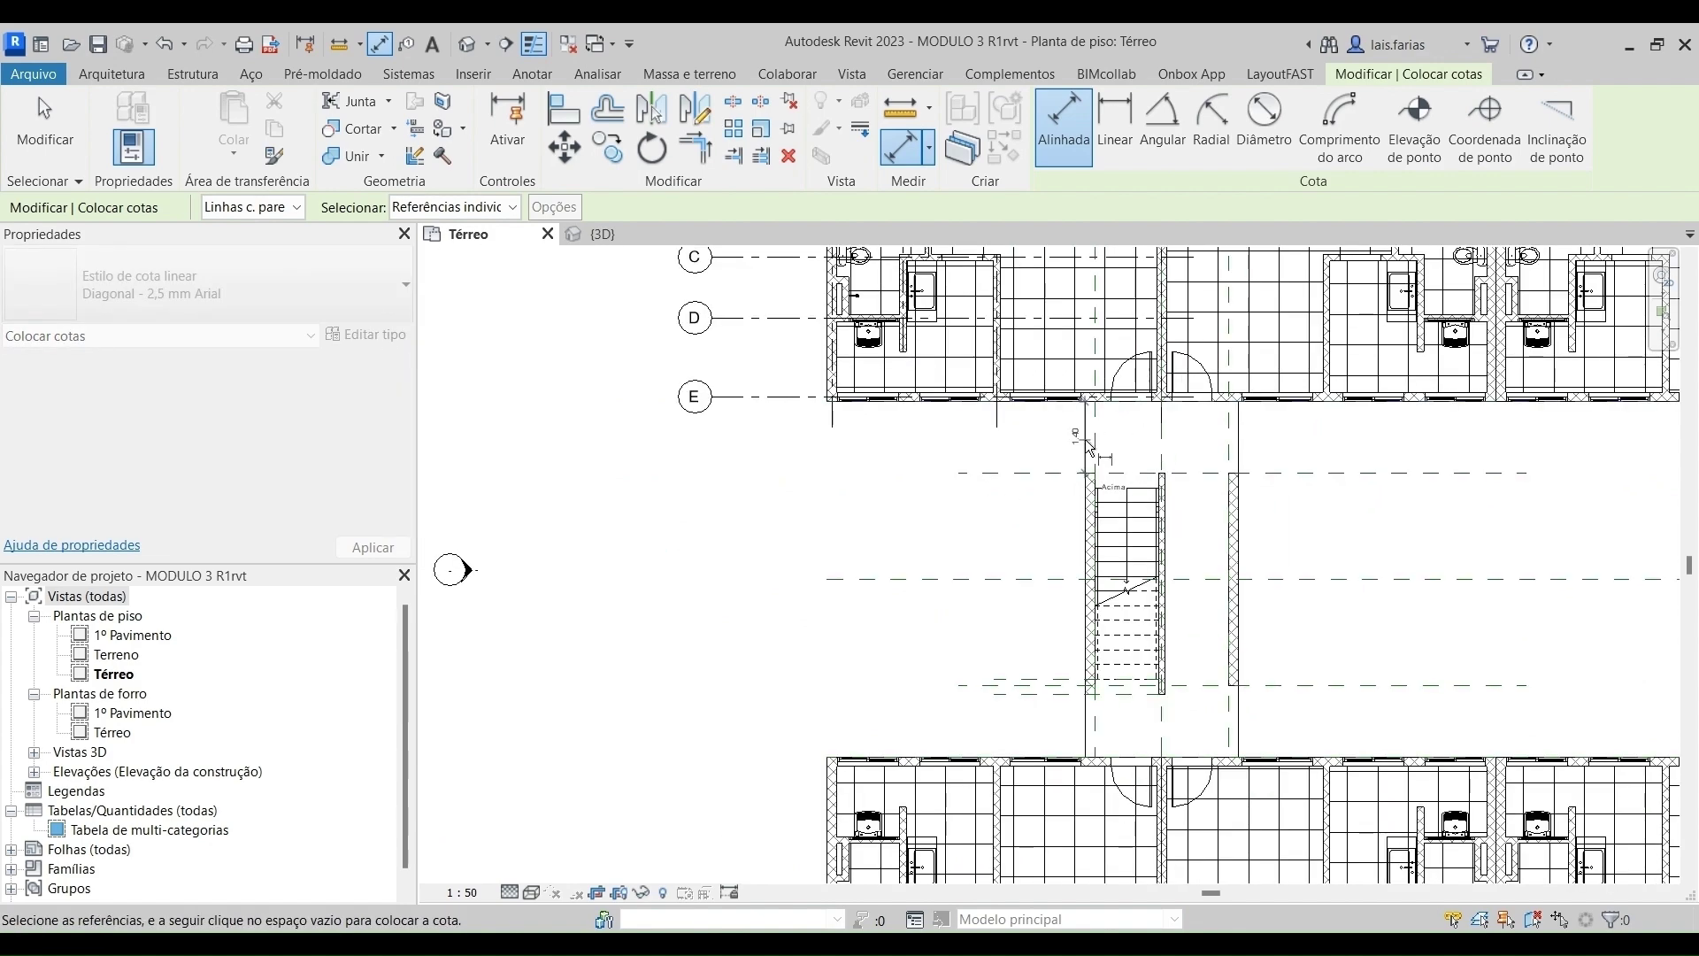
pyautogui.scroll(2, 1091, 447)
pyautogui.press('Escape')
pyautogui.press('Escape')
# Select the core walls, stair and horizontal reference planes, including the central one, and move them up 0.05 m.
pyautogui.scroll(3, 991, 530)
pyautogui.scroll(-5, 956, 594)
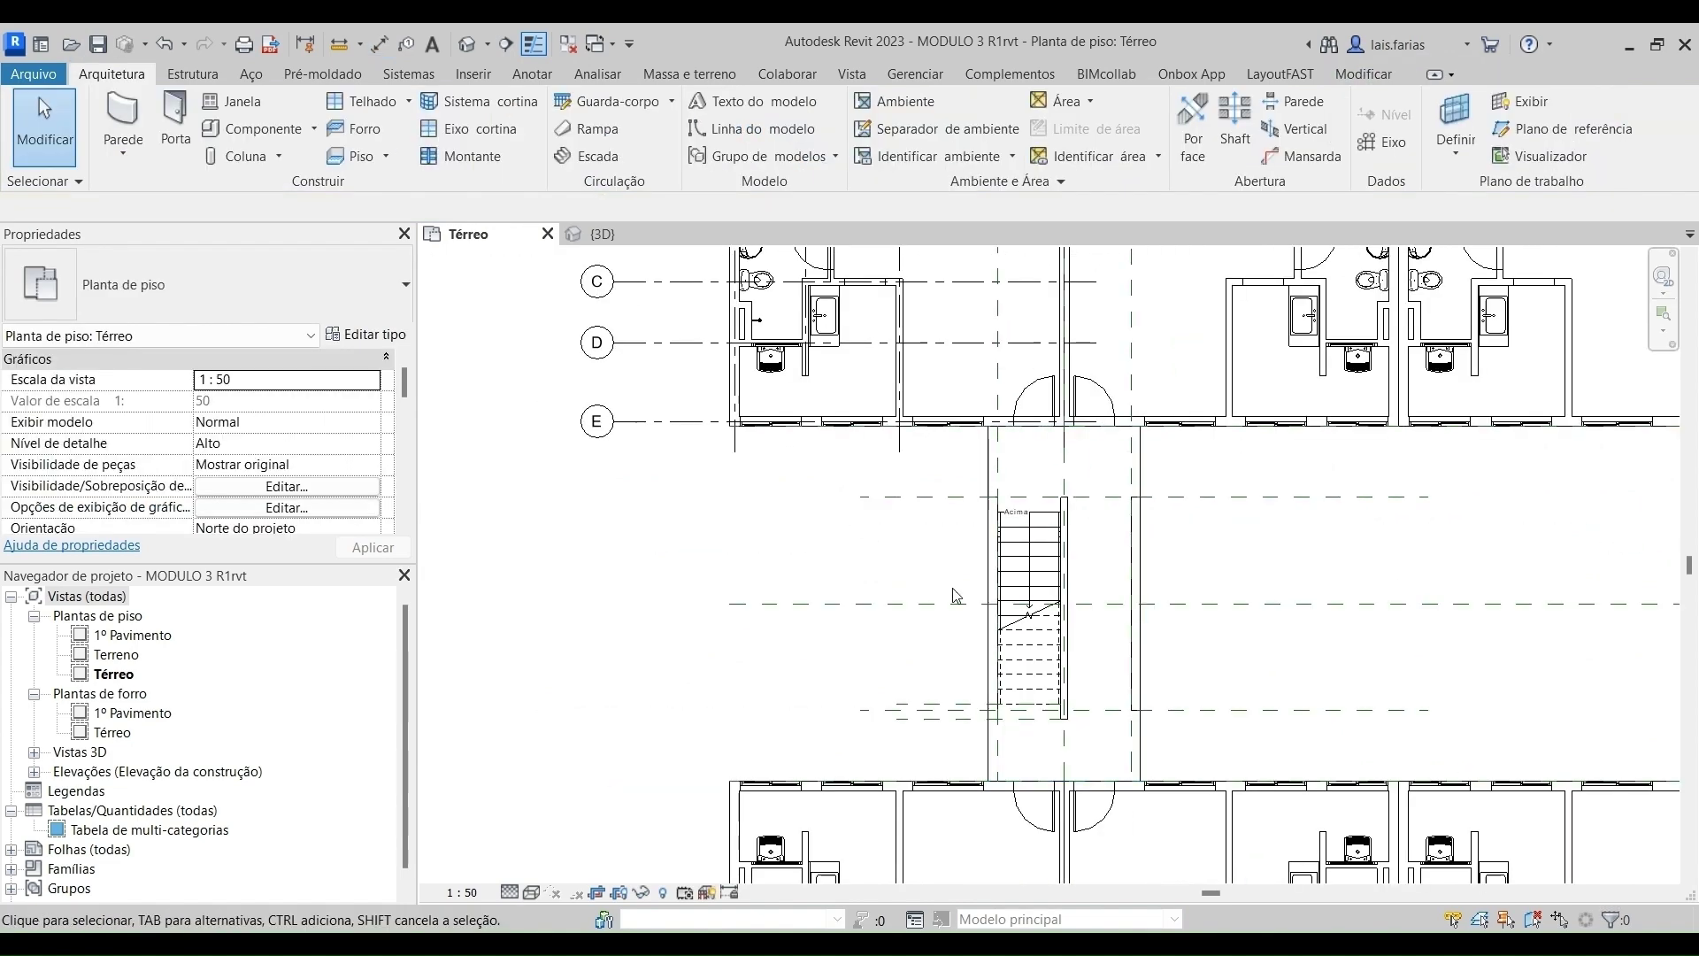
pyautogui.moveTo(622, 471); pyautogui.dragTo(1515, 751)
pyautogui.keyDown('ctrl'); pyautogui.click(1448, 606); pyautogui.keyUp('ctrl')
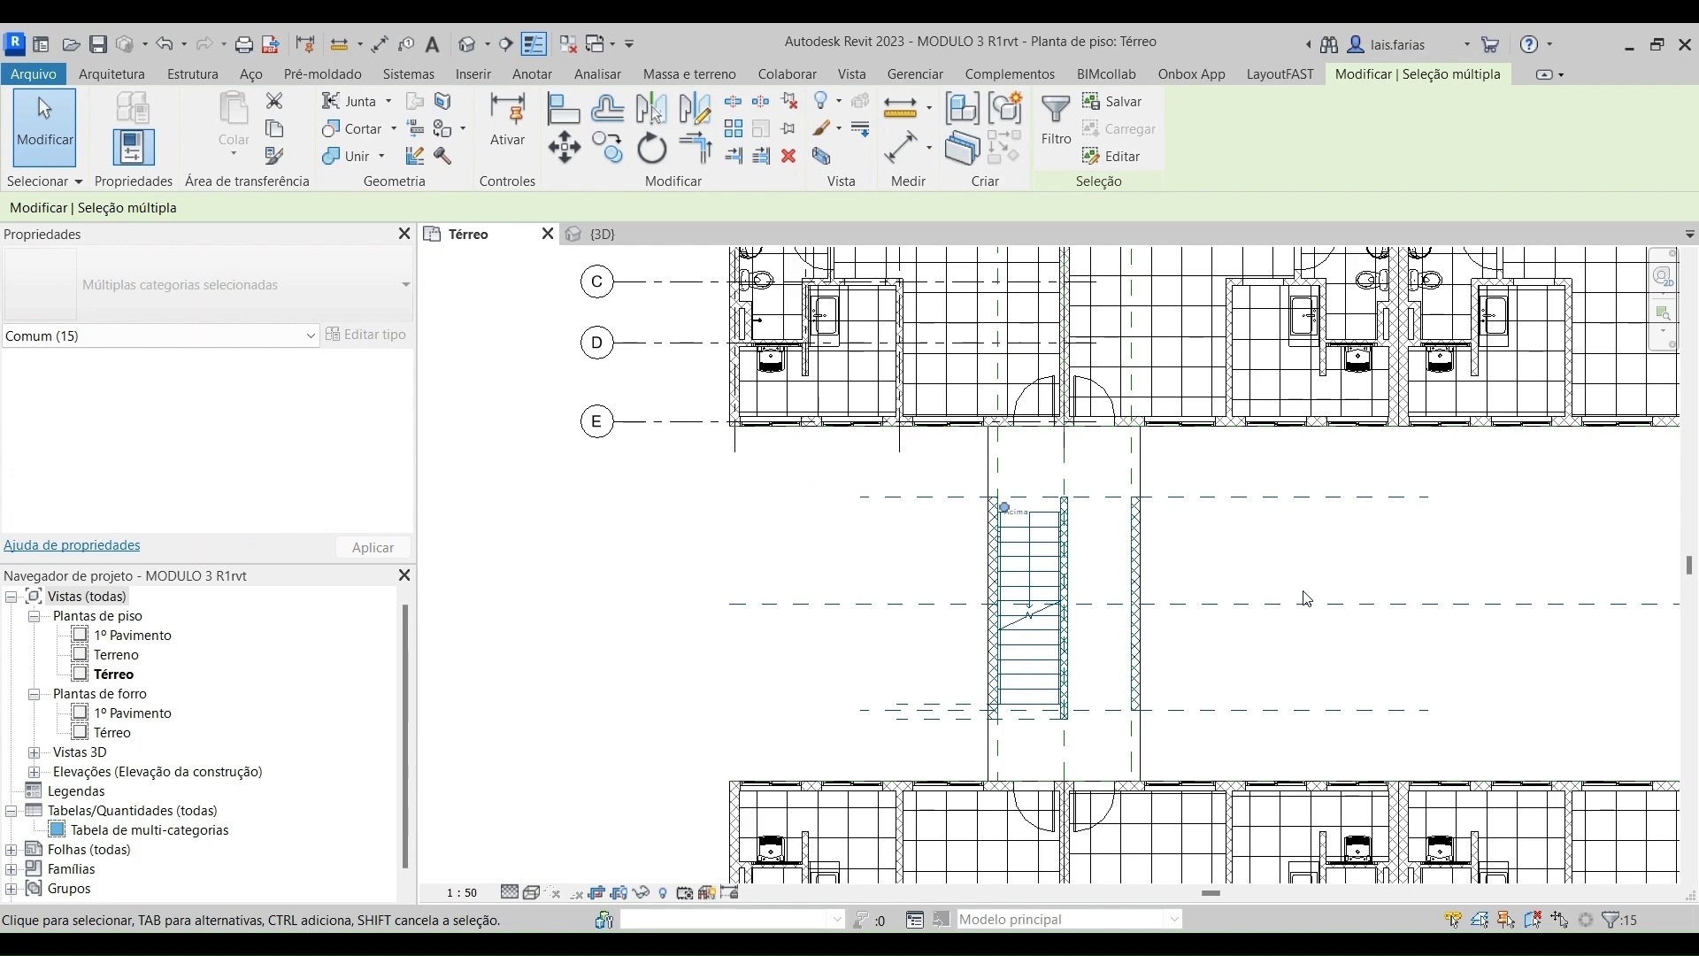
pyautogui.scroll(2, 1113, 524)
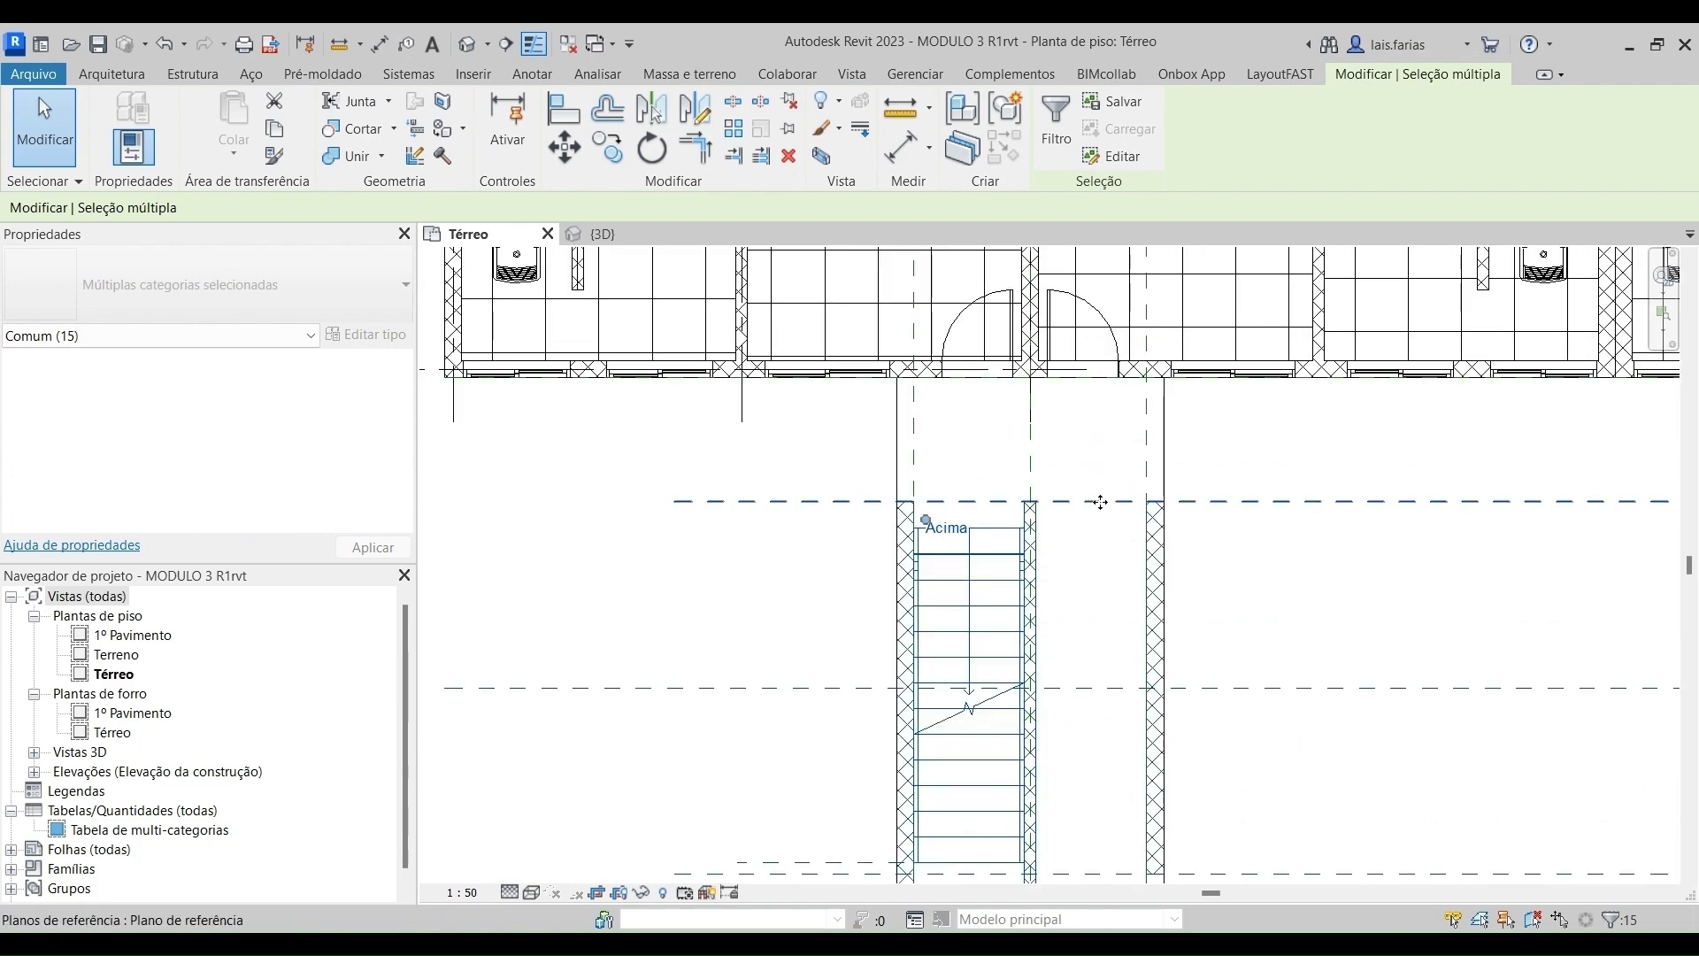
pyautogui.press('m')
pyautogui.press('v')
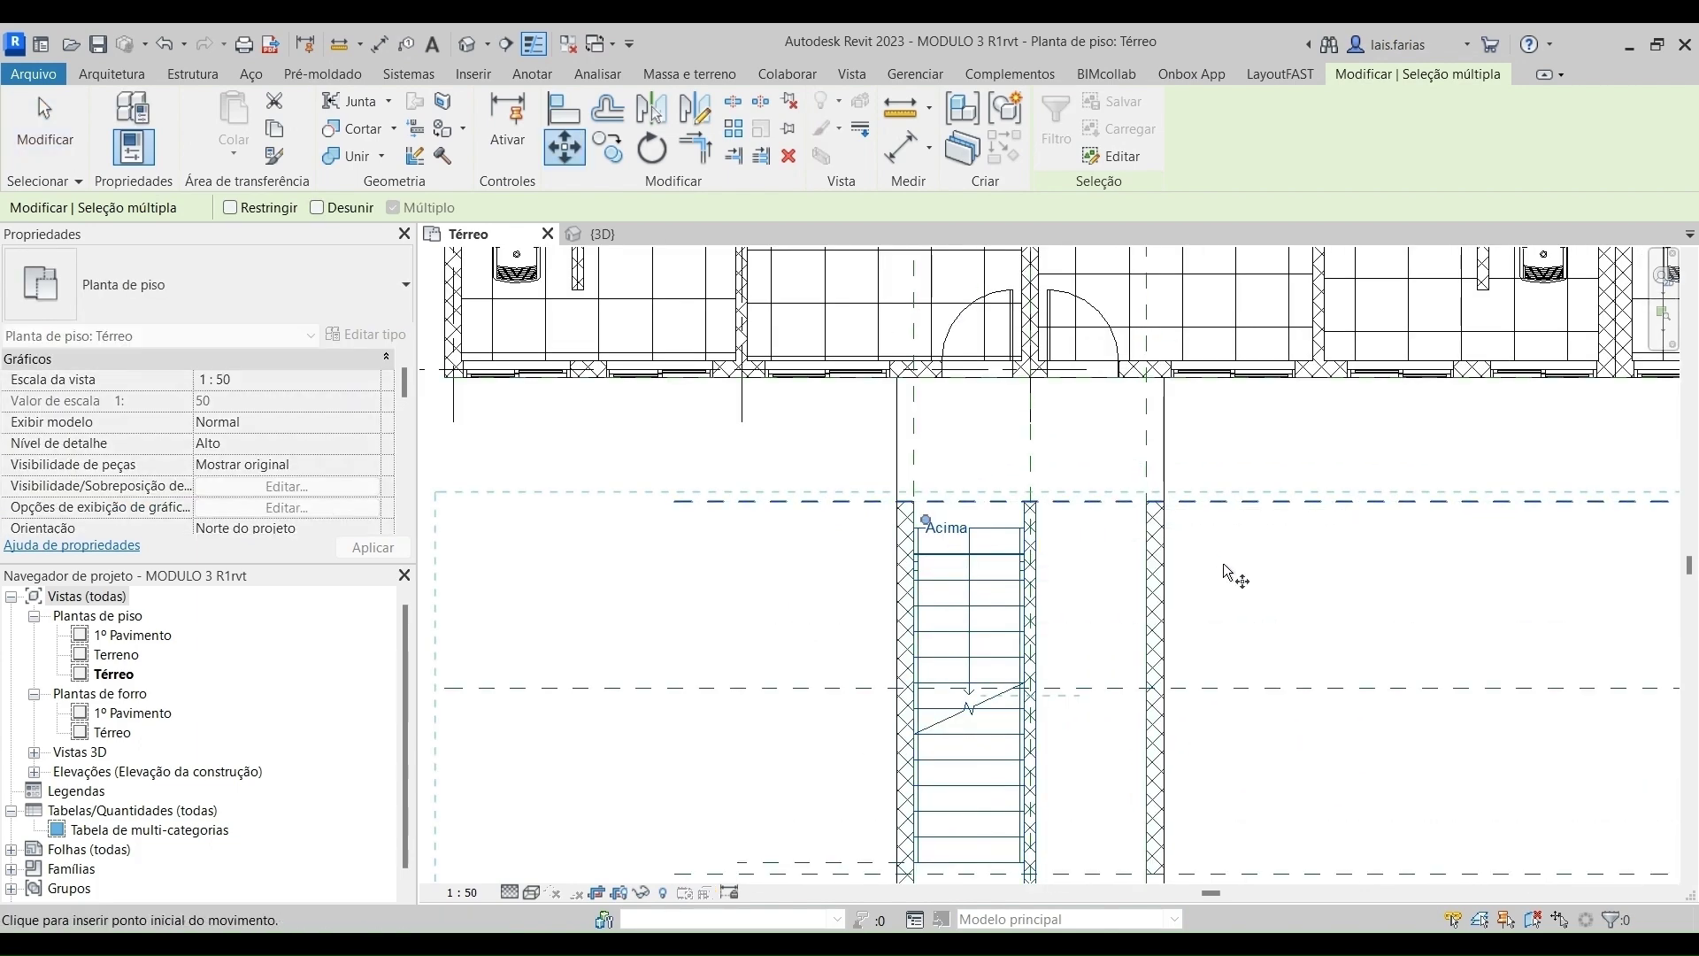
pyautogui.scroll(1, 1097, 522)
pyautogui.click(1300, 634)
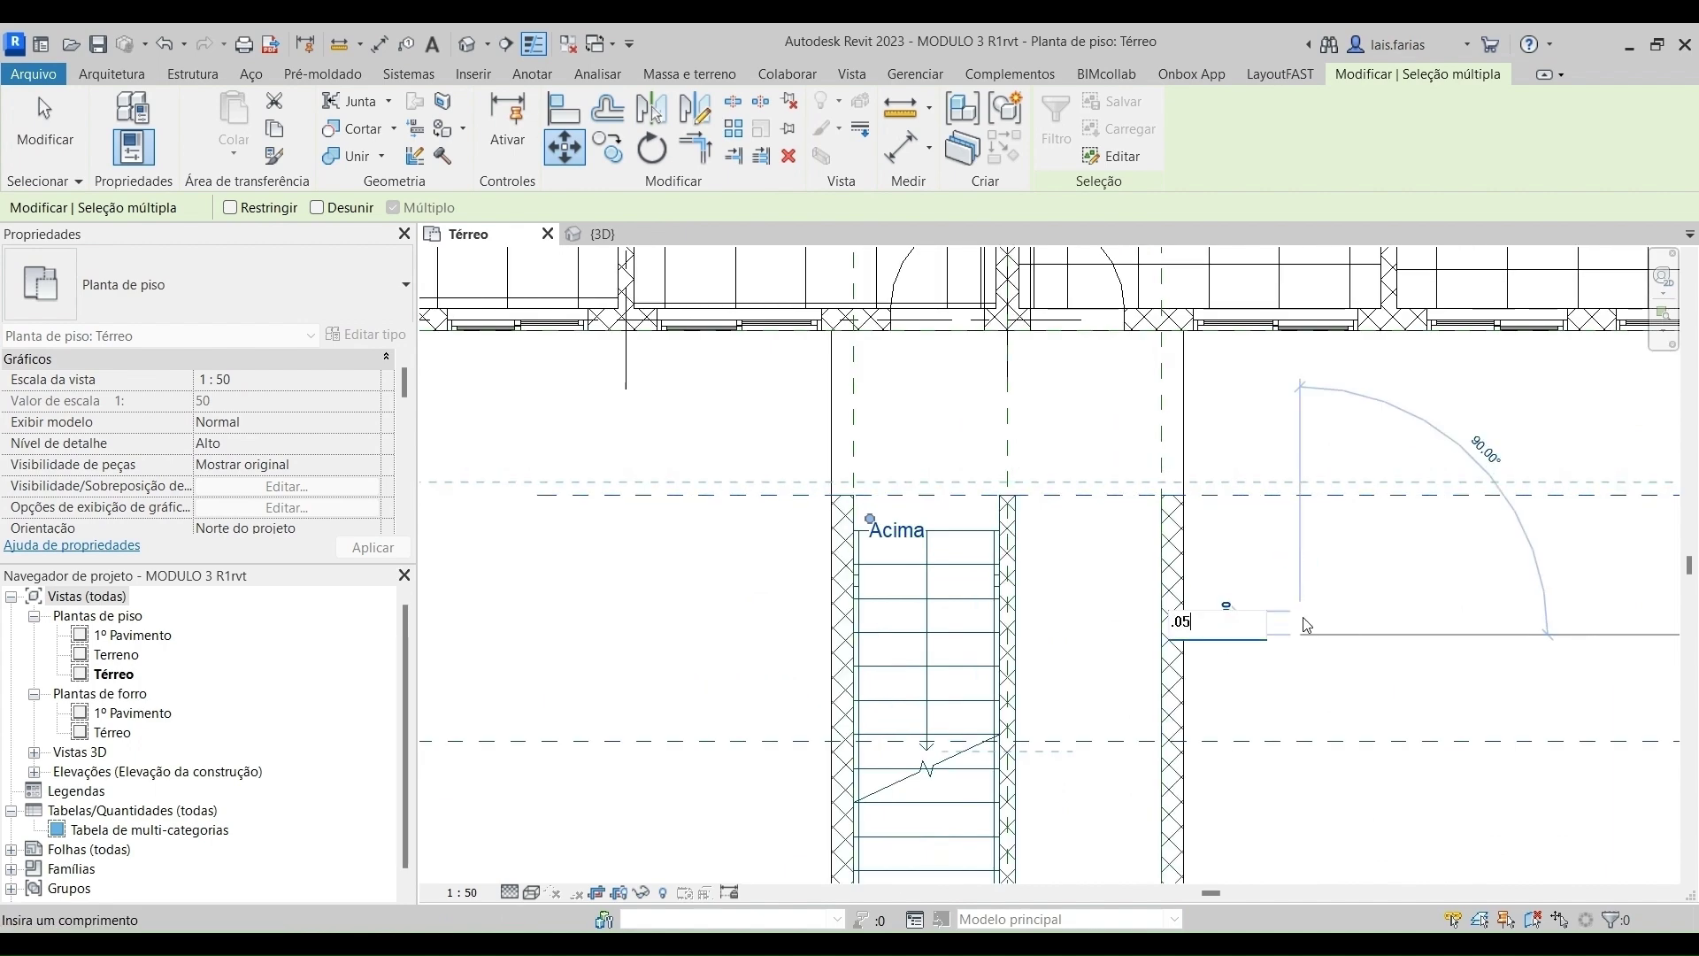
pyautogui.write('.05')
pyautogui.press('Return')
pyautogui.scroll(-2, 967, 619)
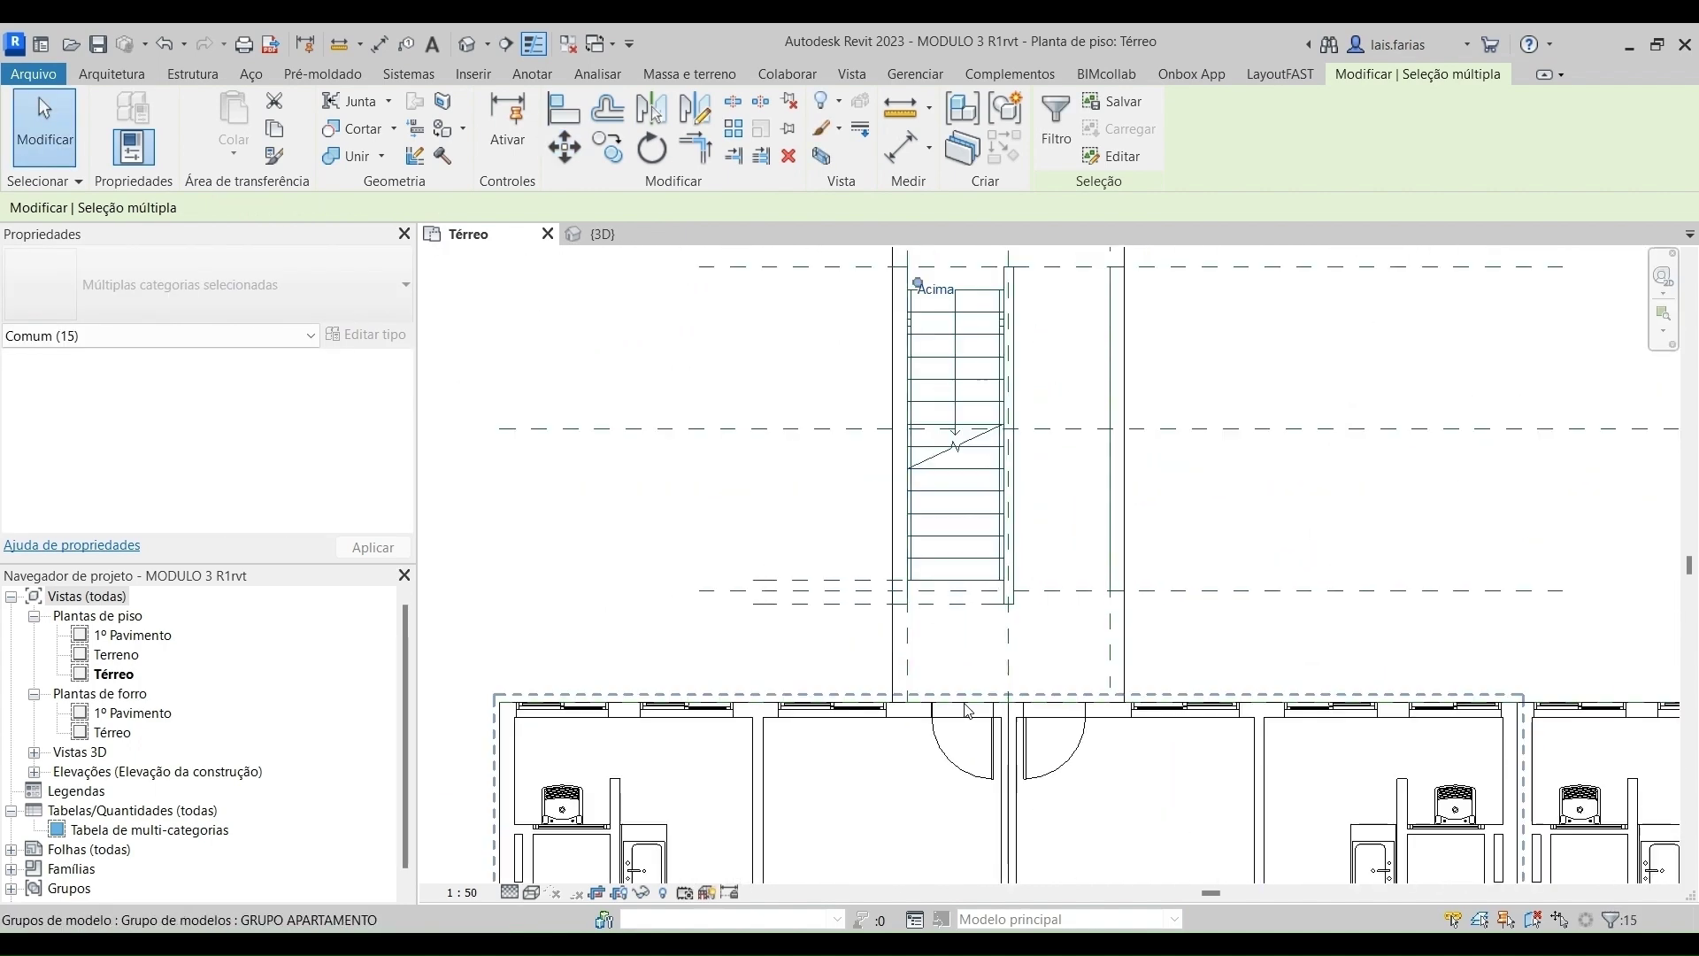
pyautogui.scroll(2, 965, 699)
pyautogui.press('Escape')
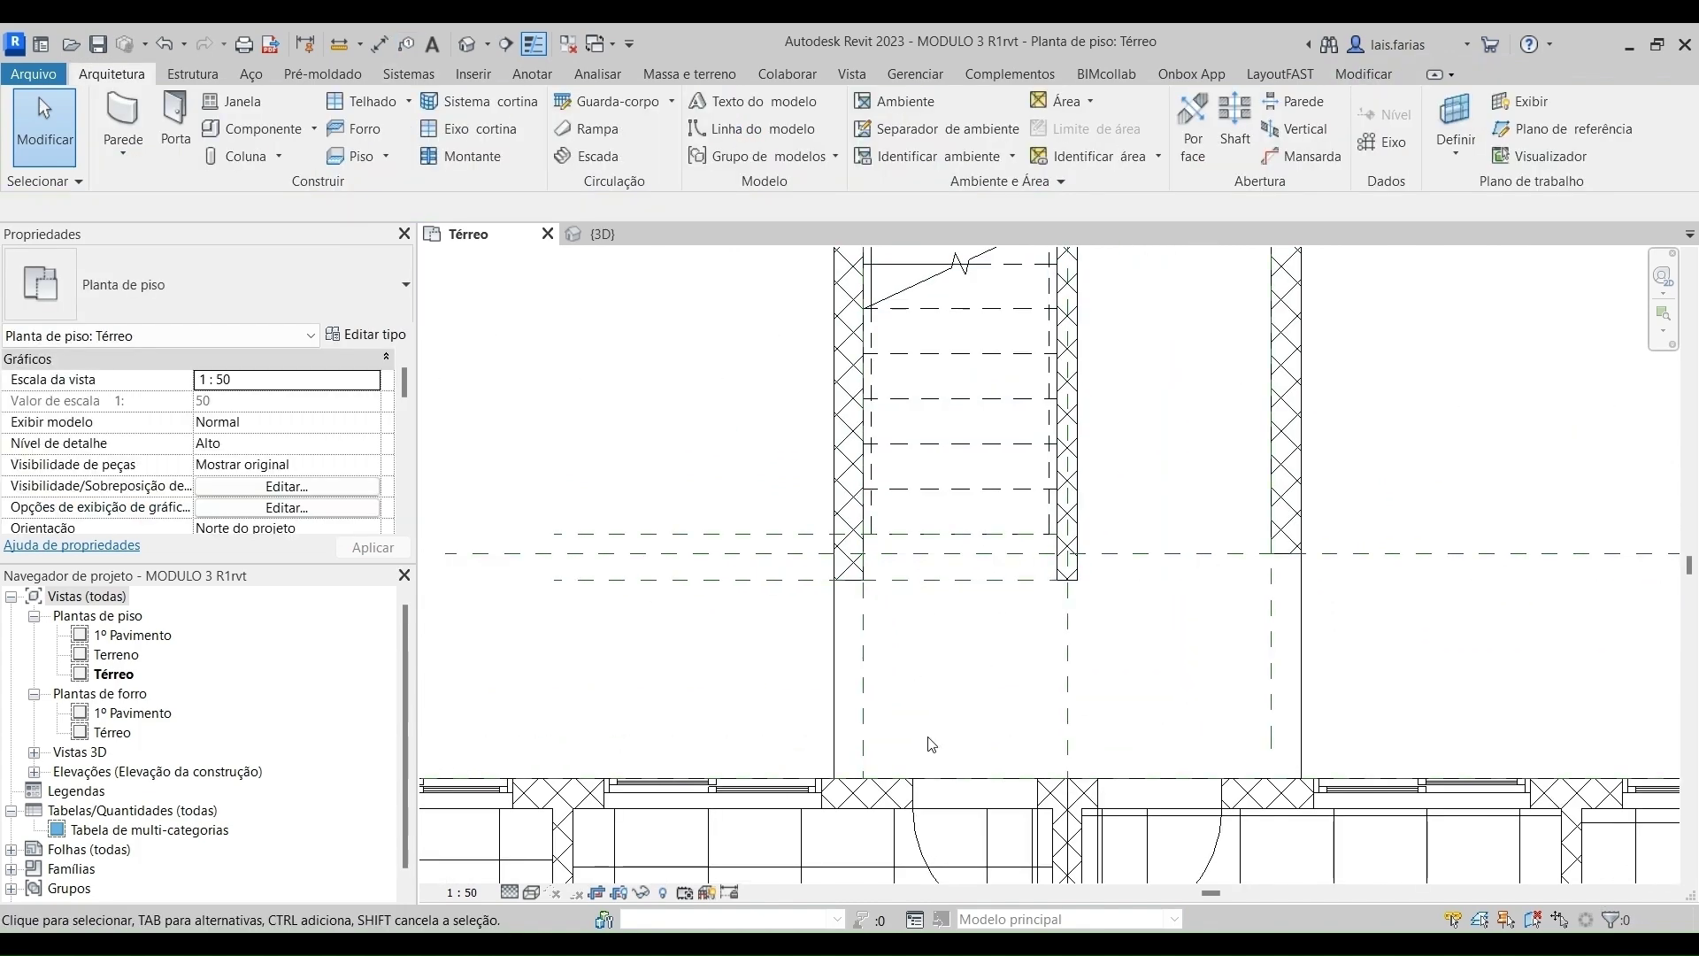
# Measure the lower corridor gap again, starting from the reference plane at the moved core walls' lower end.
pyautogui.press('d')
pyautogui.press('i')
pyautogui.click(945, 584)
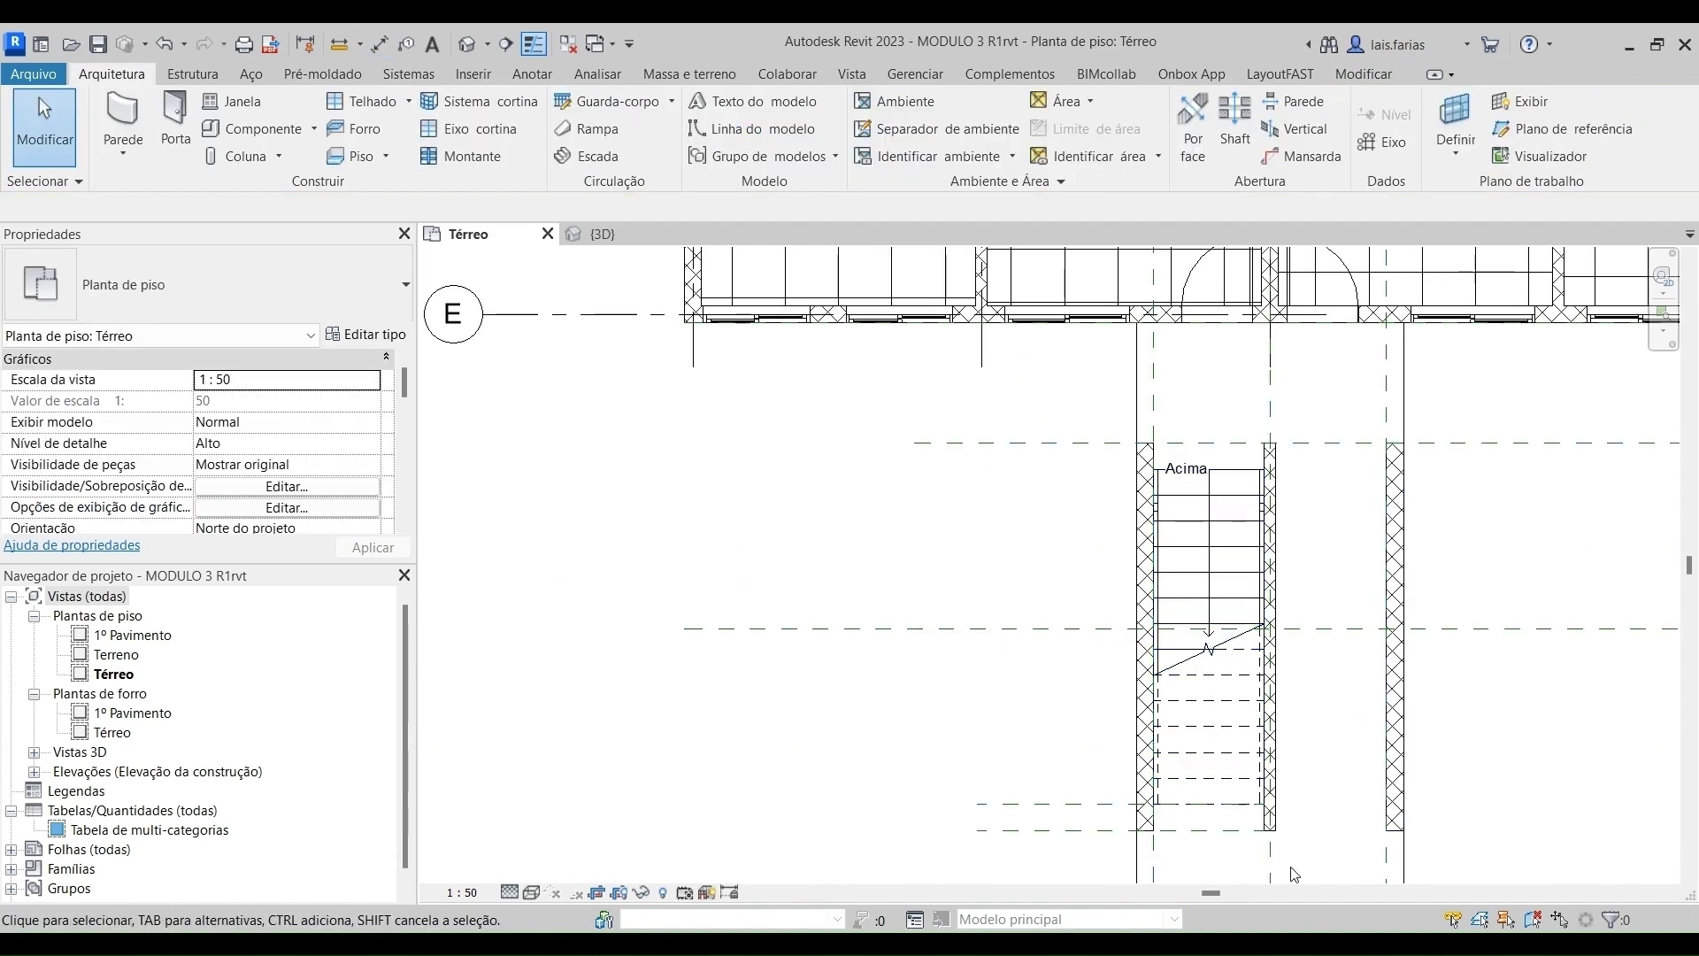
# Edit the path of the stair railing beside the middle wall and extend its upper end 0.30 m to the wall-end reference plane.
pyautogui.scroll(3, 1239, 478)
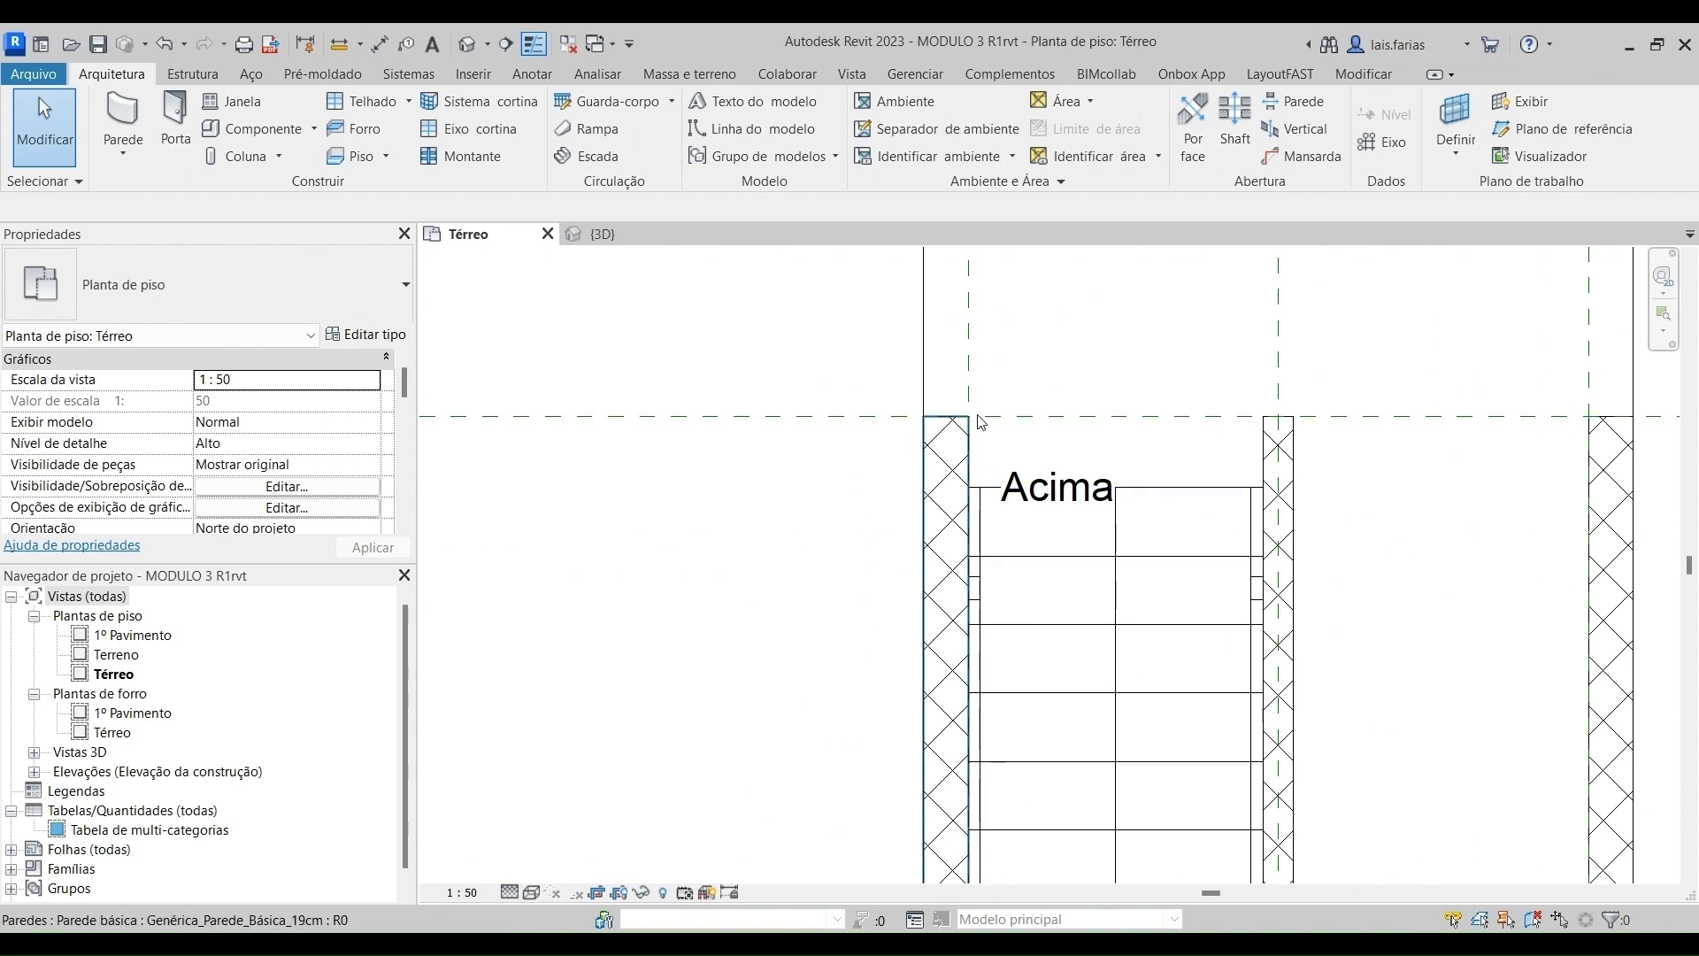
pyautogui.scroll(2, 1274, 496)
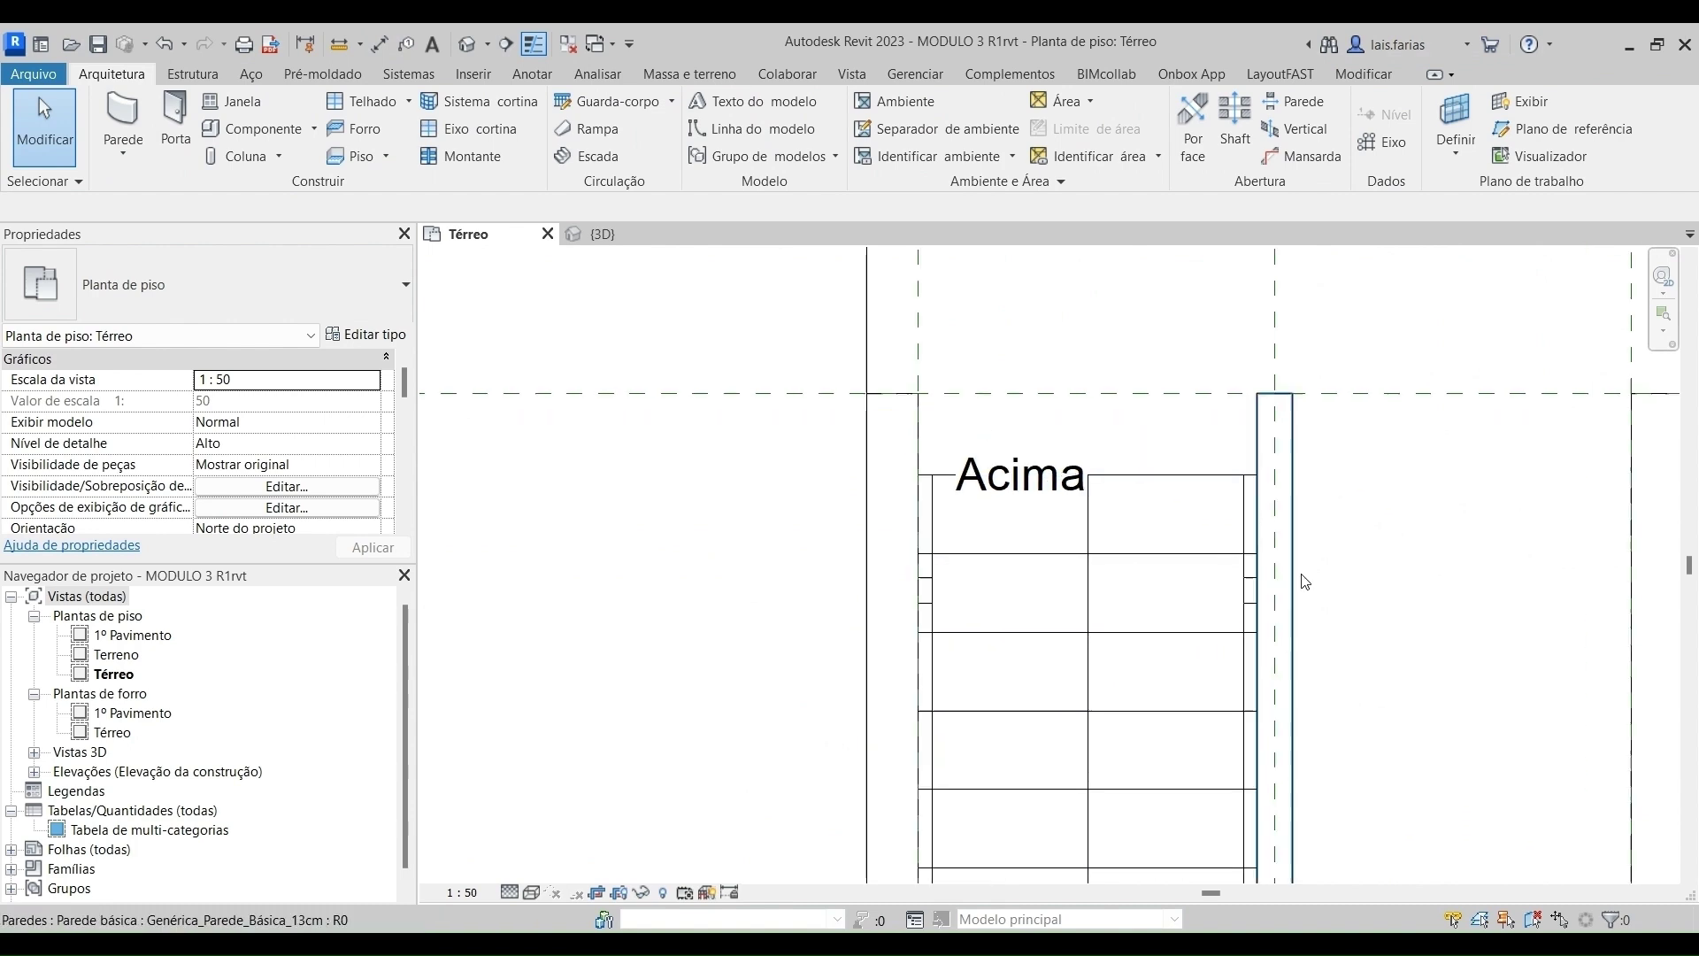
pyautogui.click(1236, 515)
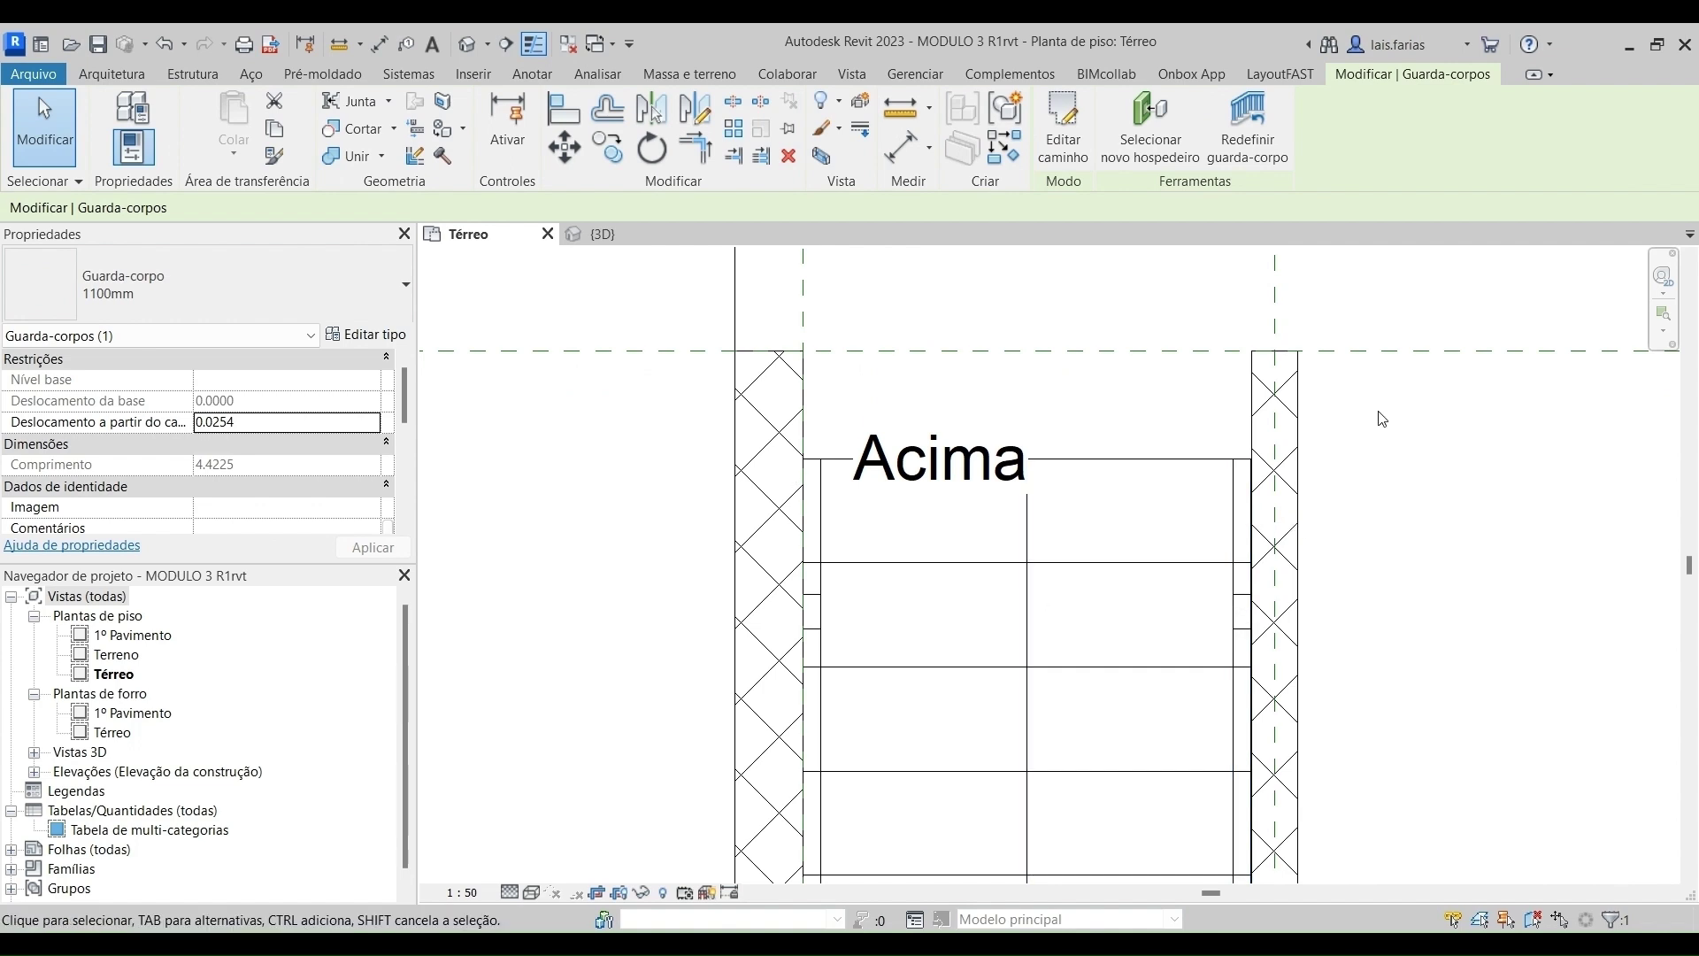
pyautogui.click(1065, 133)
pyautogui.click(1259, 478)
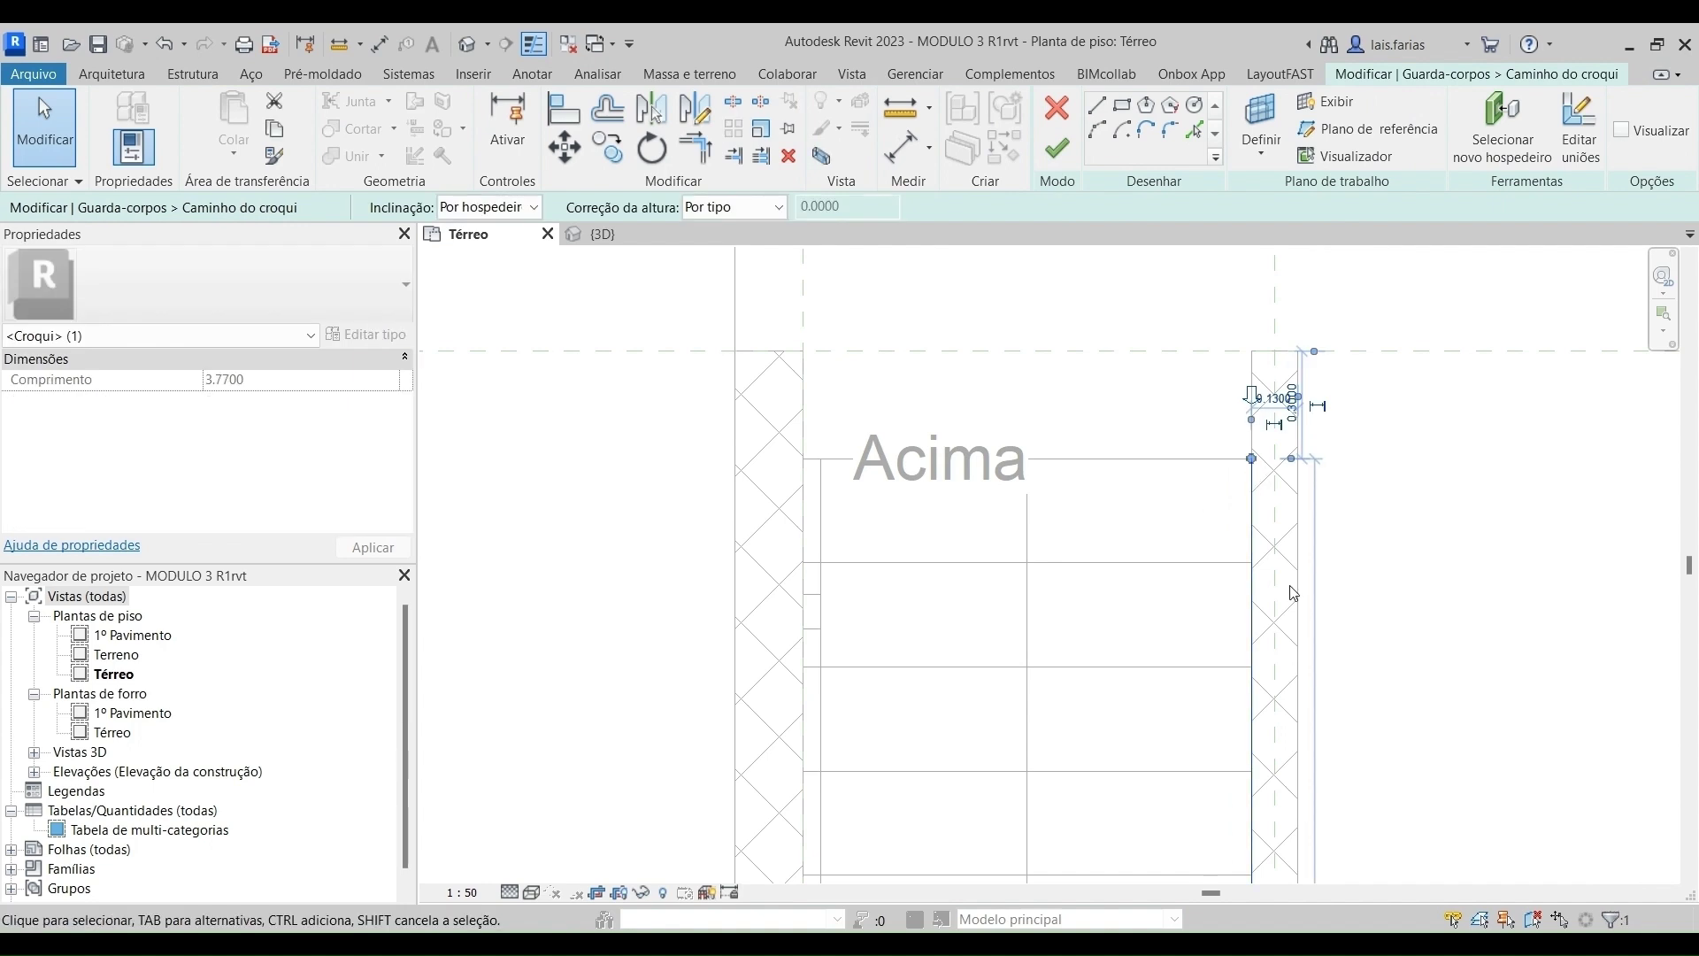
pyautogui.moveTo(1251, 458); pyautogui.dragTo(1251, 352)
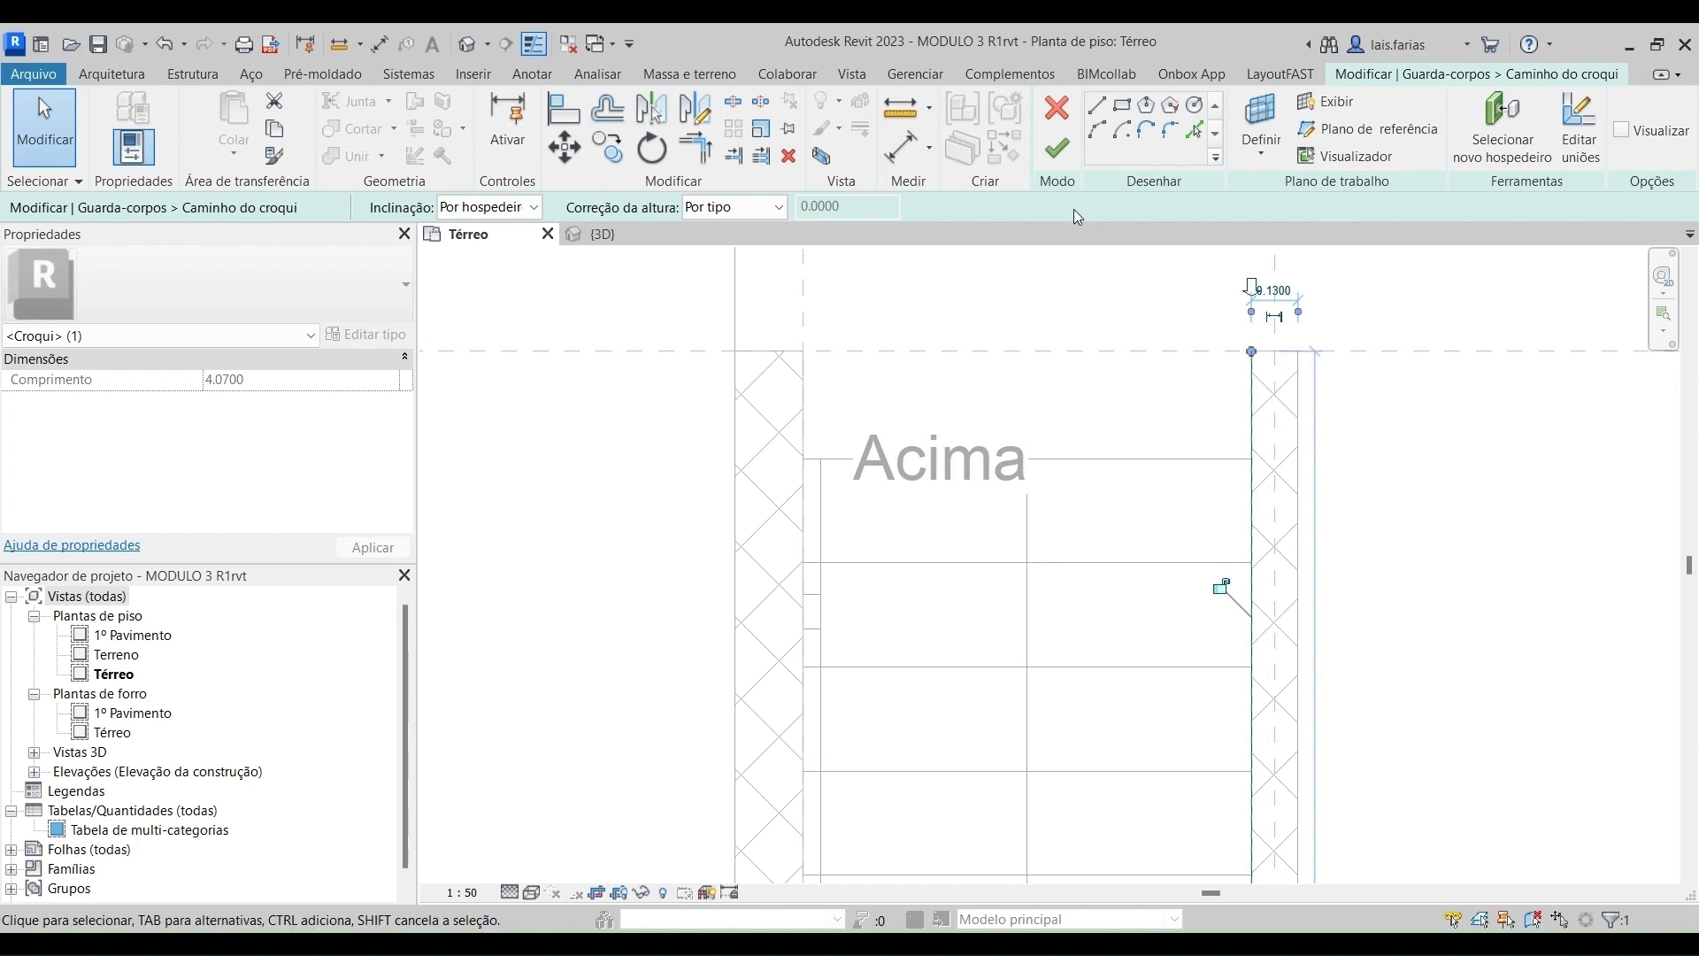
# Extend the lower end of the middle-wall railing path 0.30 m to the lower wall-end reference plane and finish the sketch.
pyautogui.scroll(-4, 1176, 279)
pyautogui.scroll(6, 1202, 648)
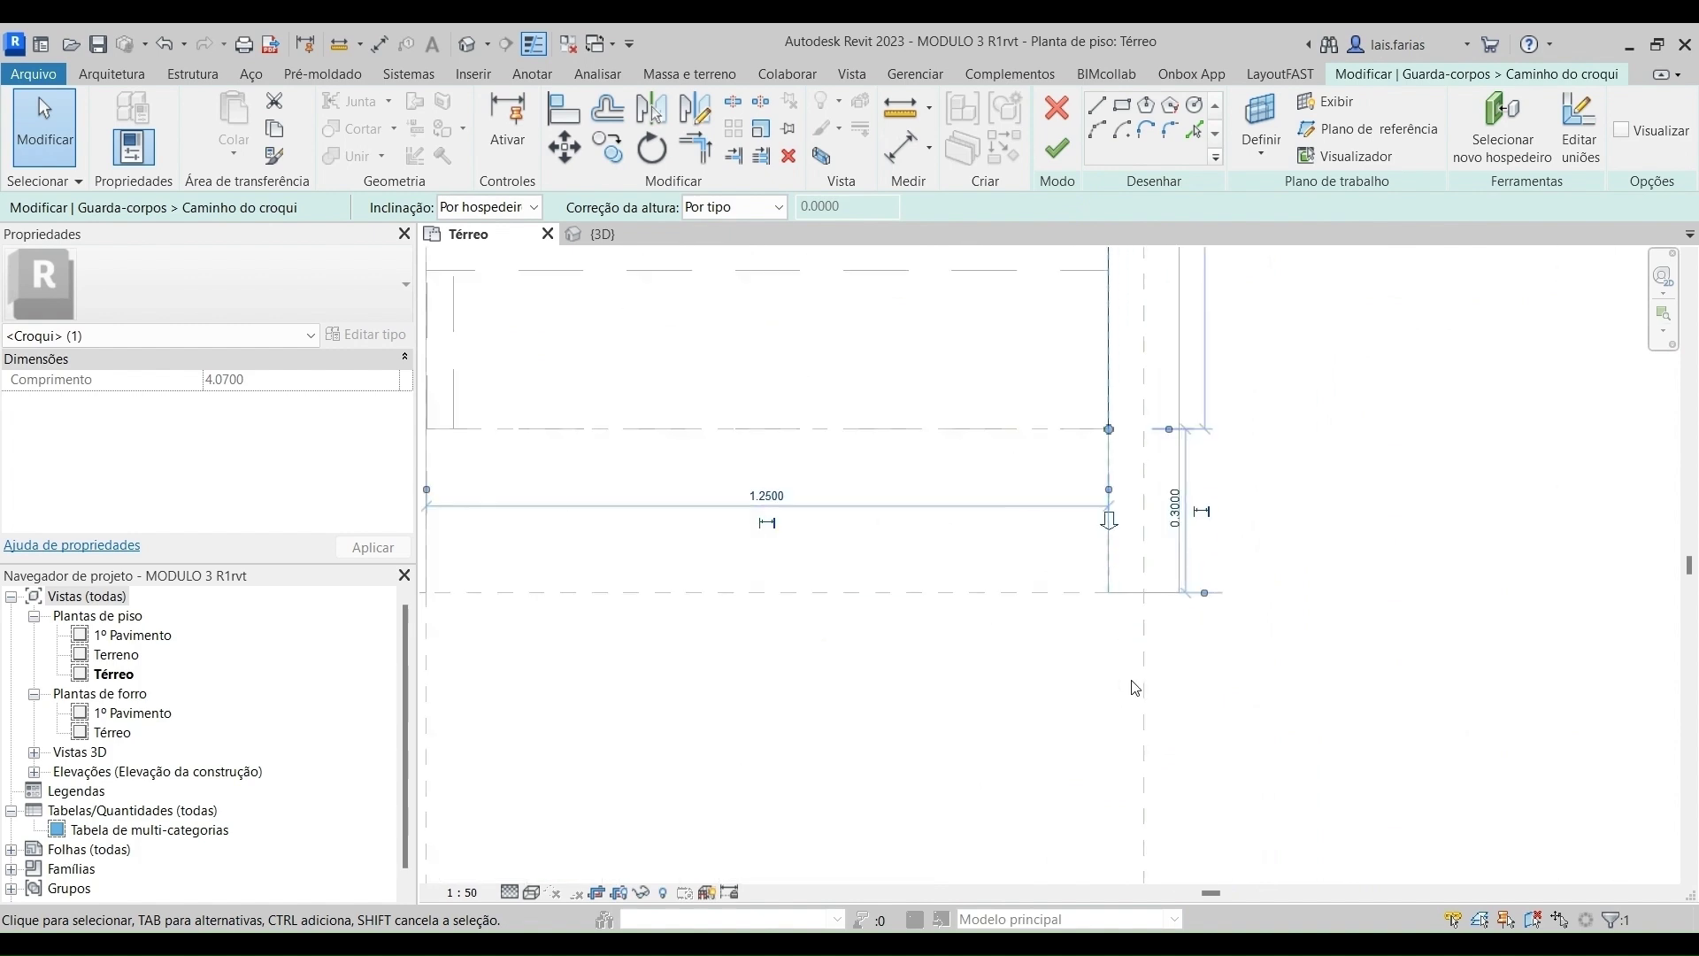
pyautogui.moveTo(1102, 334); pyautogui.dragTo(1102, 582)
pyautogui.scroll(-3, 1162, 571)
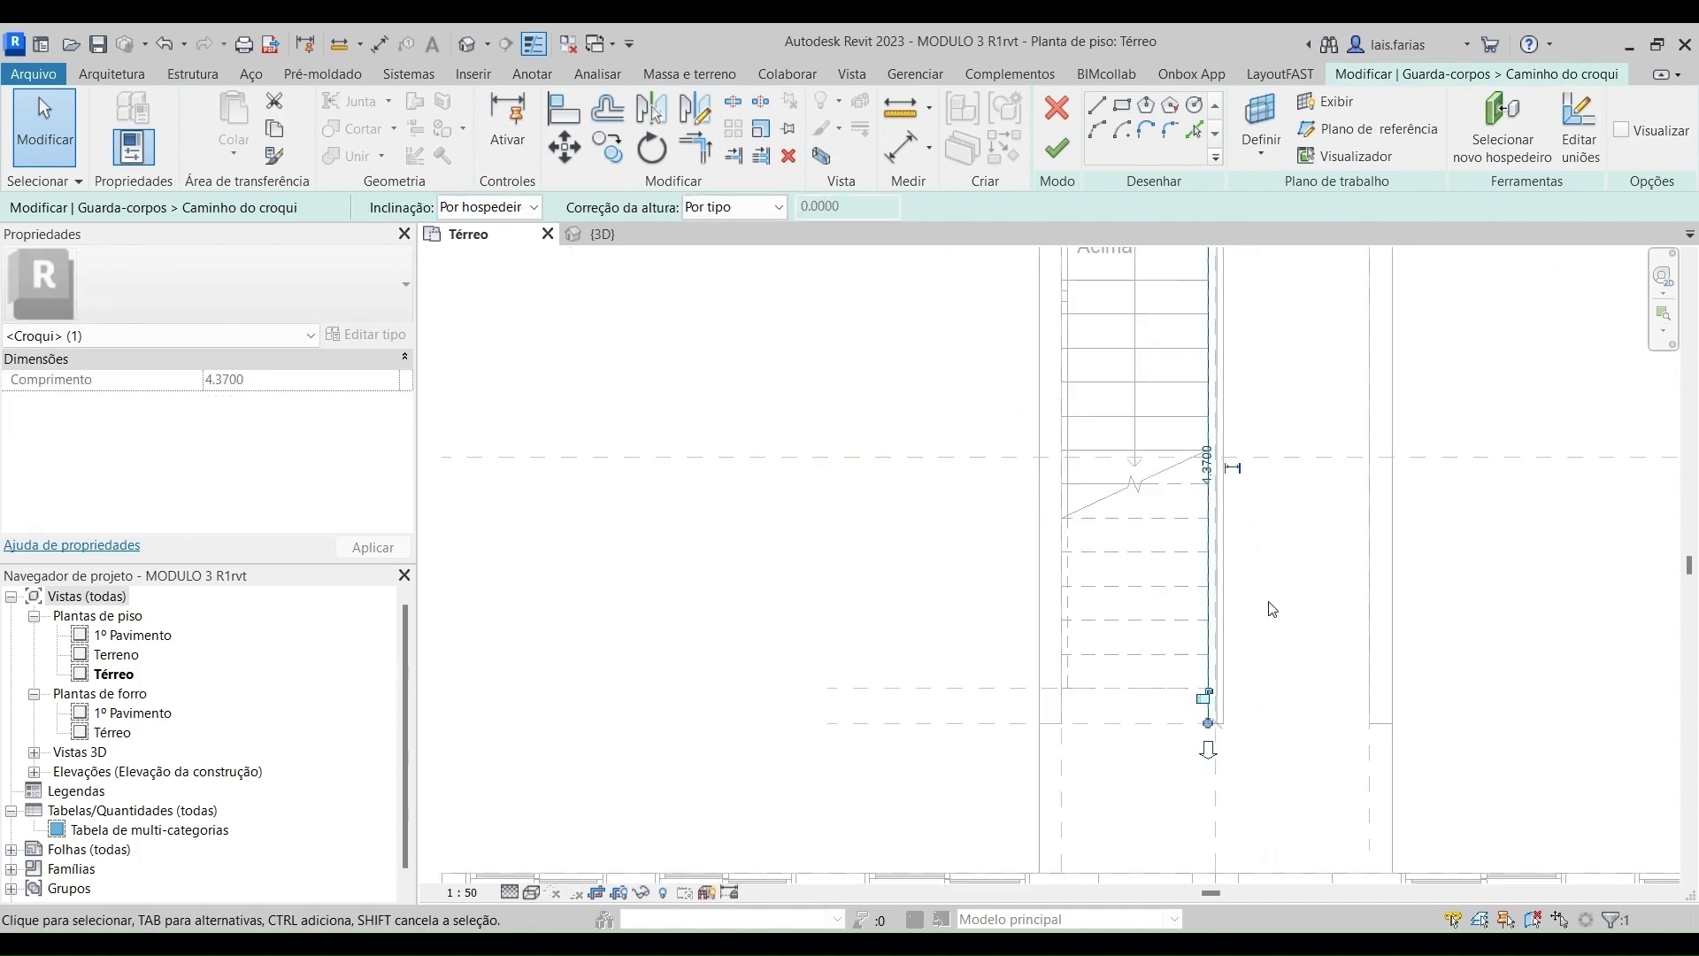
pyautogui.click(1056, 149)
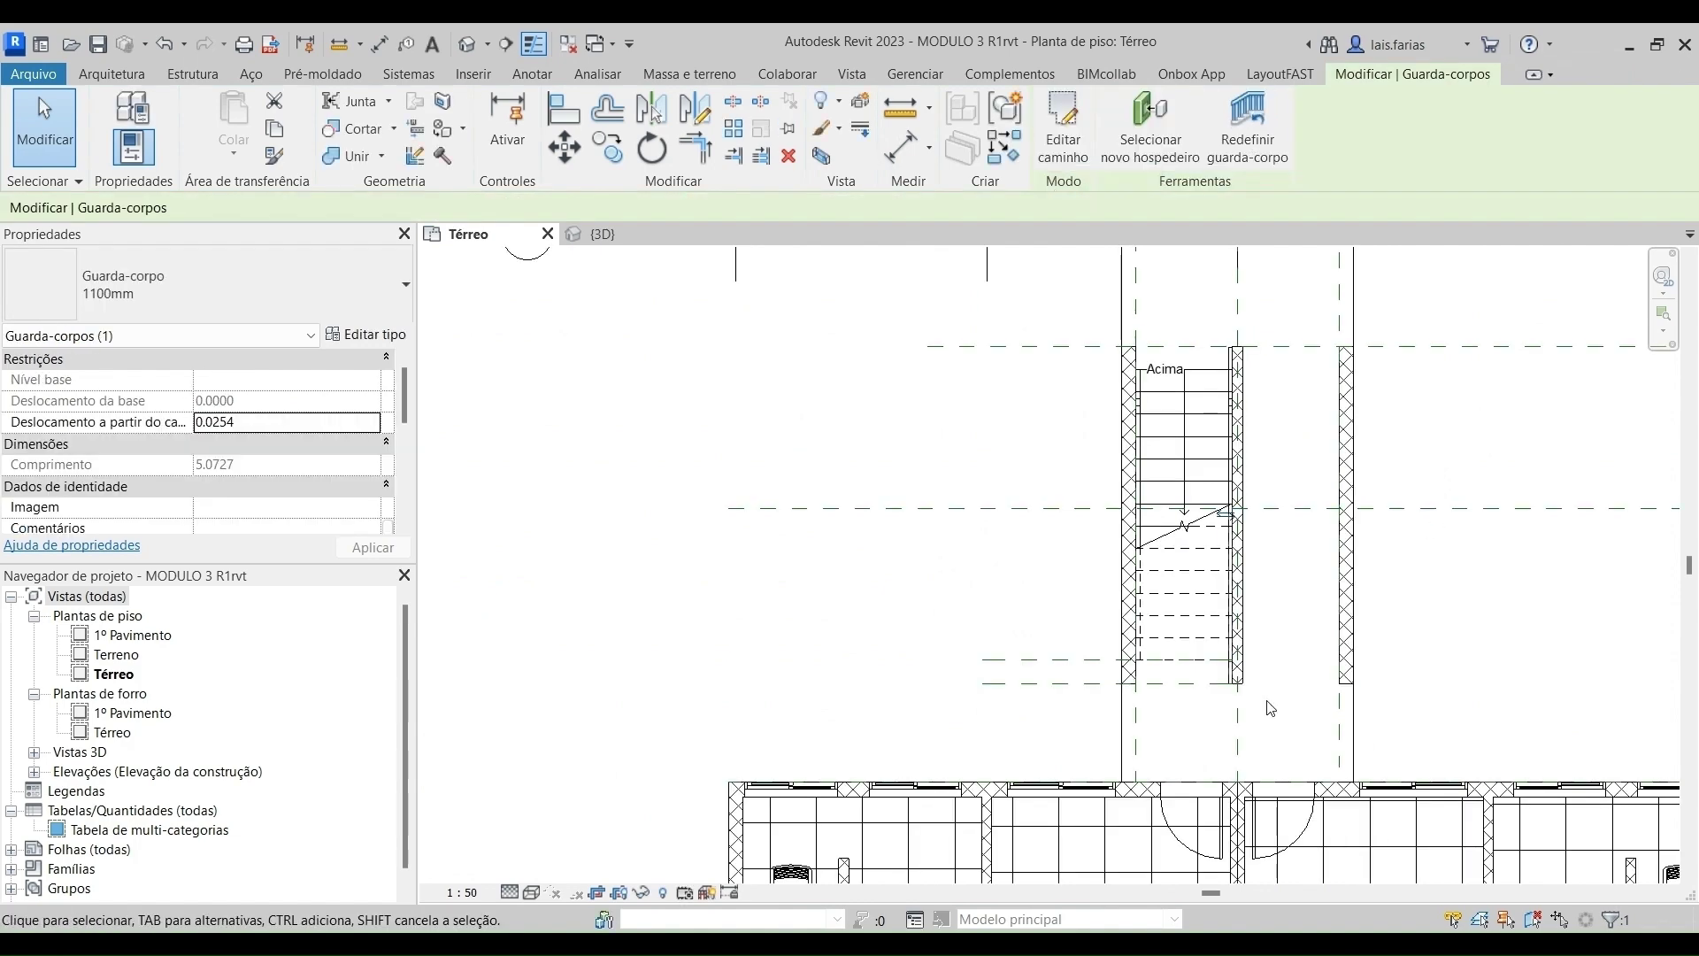
# Edit the path of the railing beside the left core wall and extend its upper end 0.30 m to the upper reference plane.
pyautogui.scroll(4, 1164, 401)
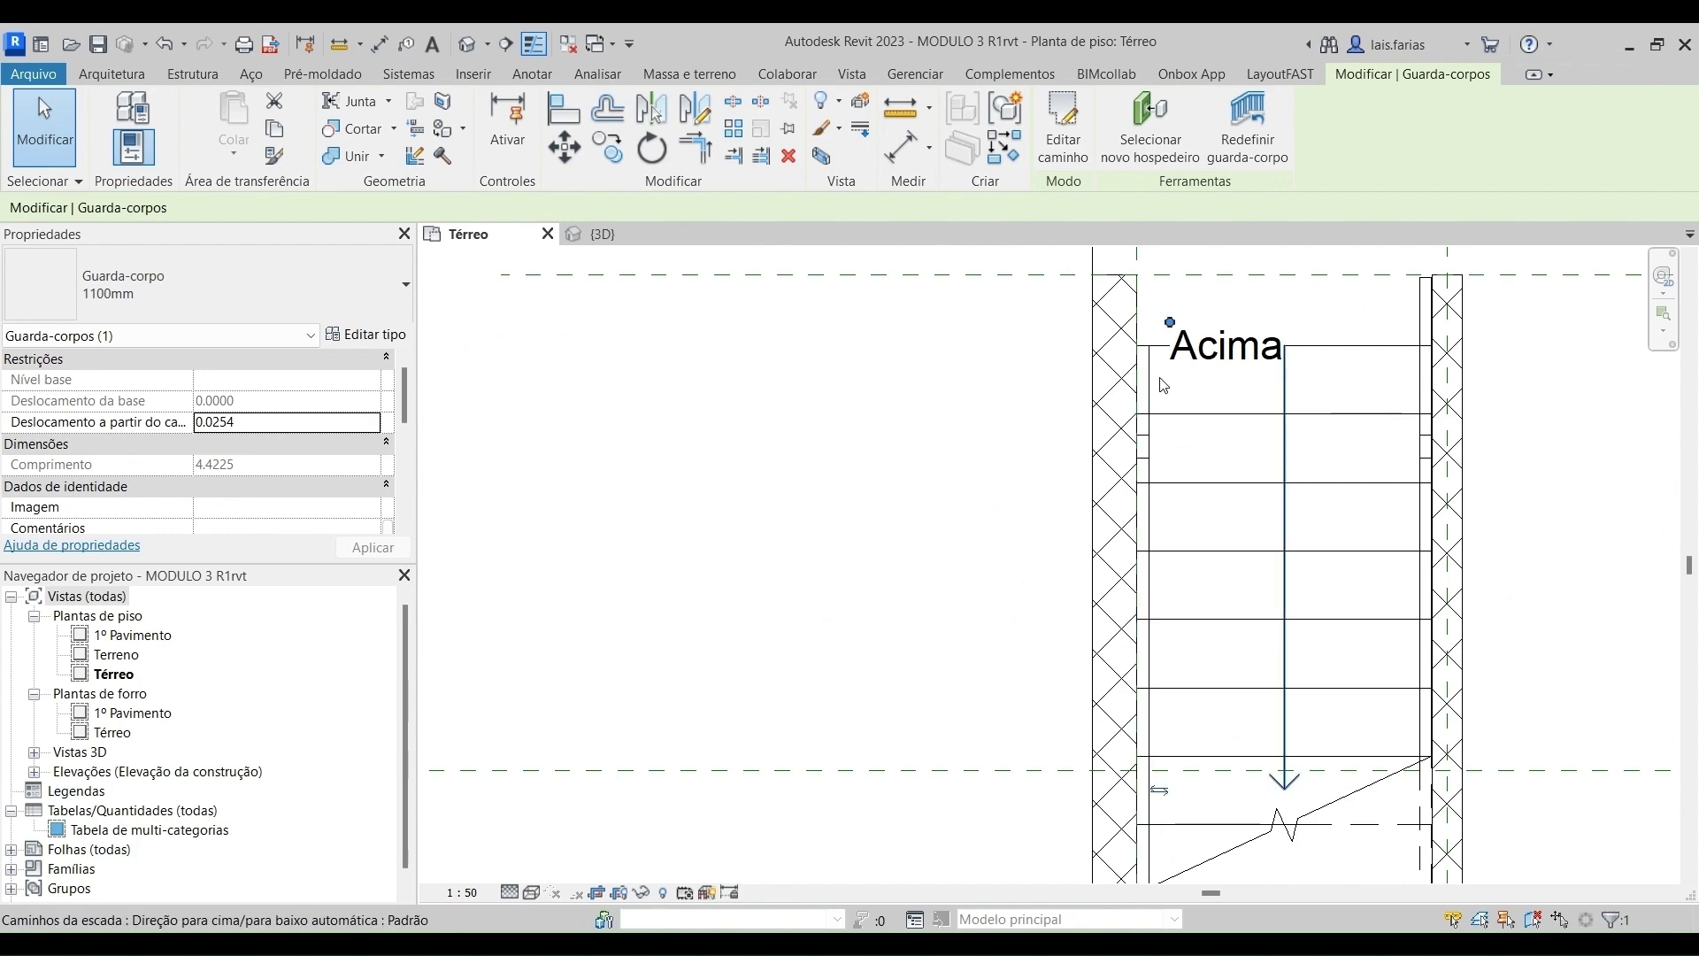
pyautogui.doubleClick(1142, 404)
pyautogui.scroll(-3, 1136, 405)
pyautogui.scroll(3, 1151, 311)
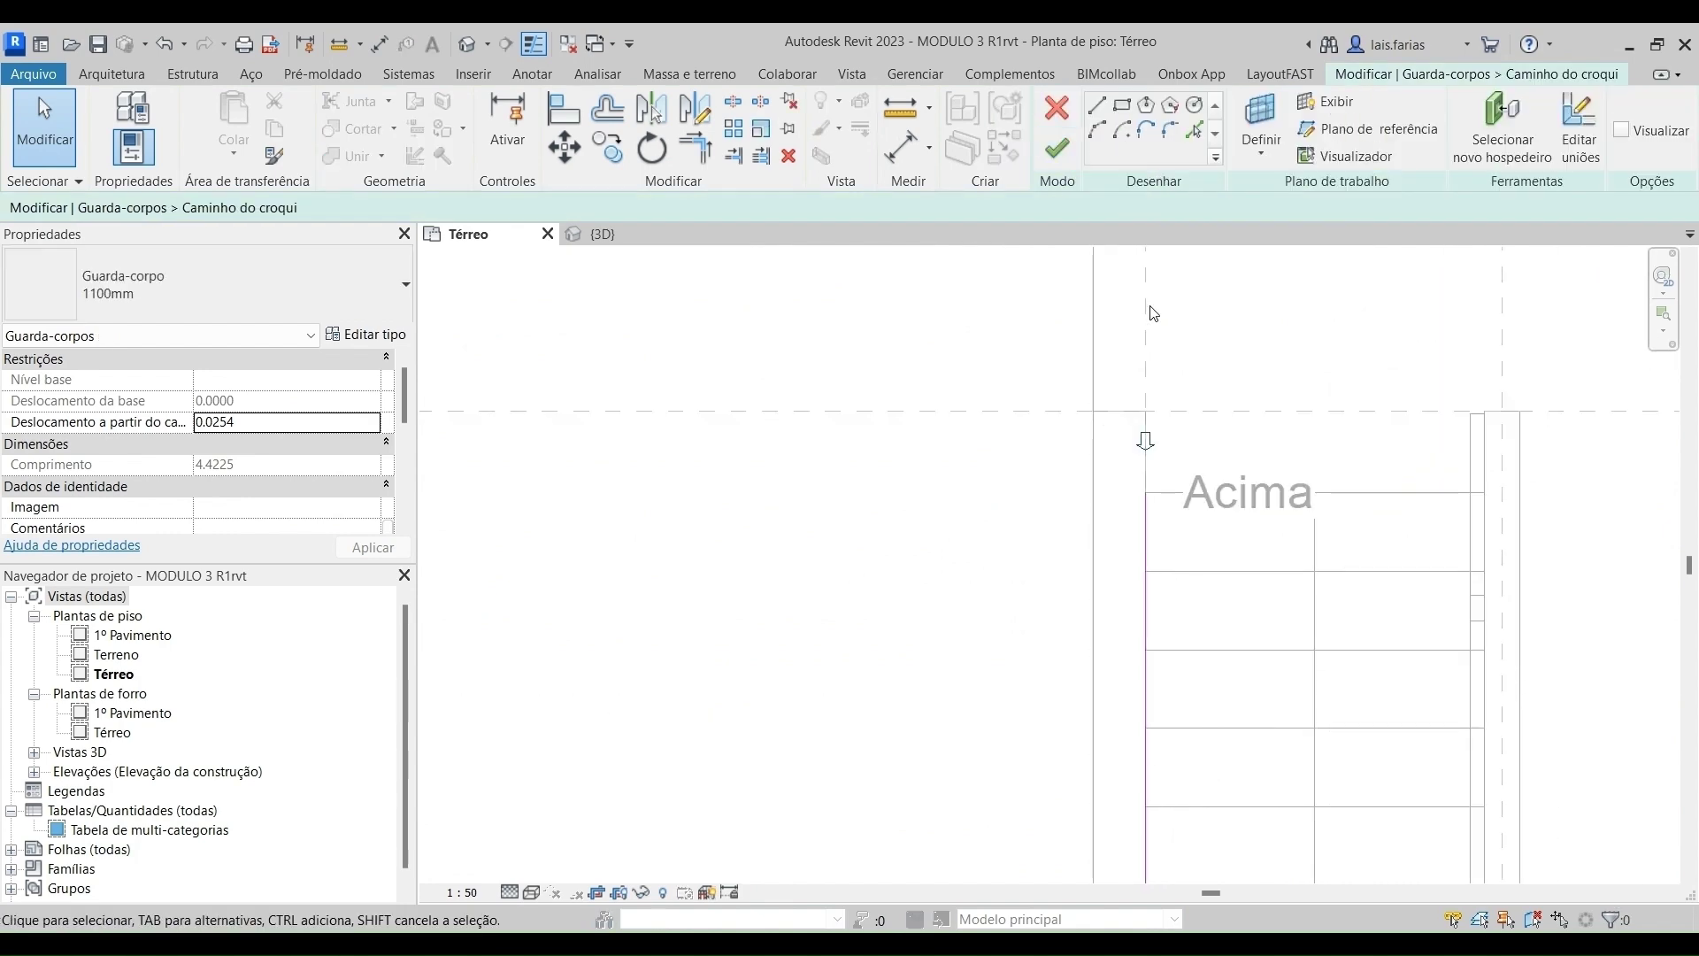
pyautogui.click(1143, 529)
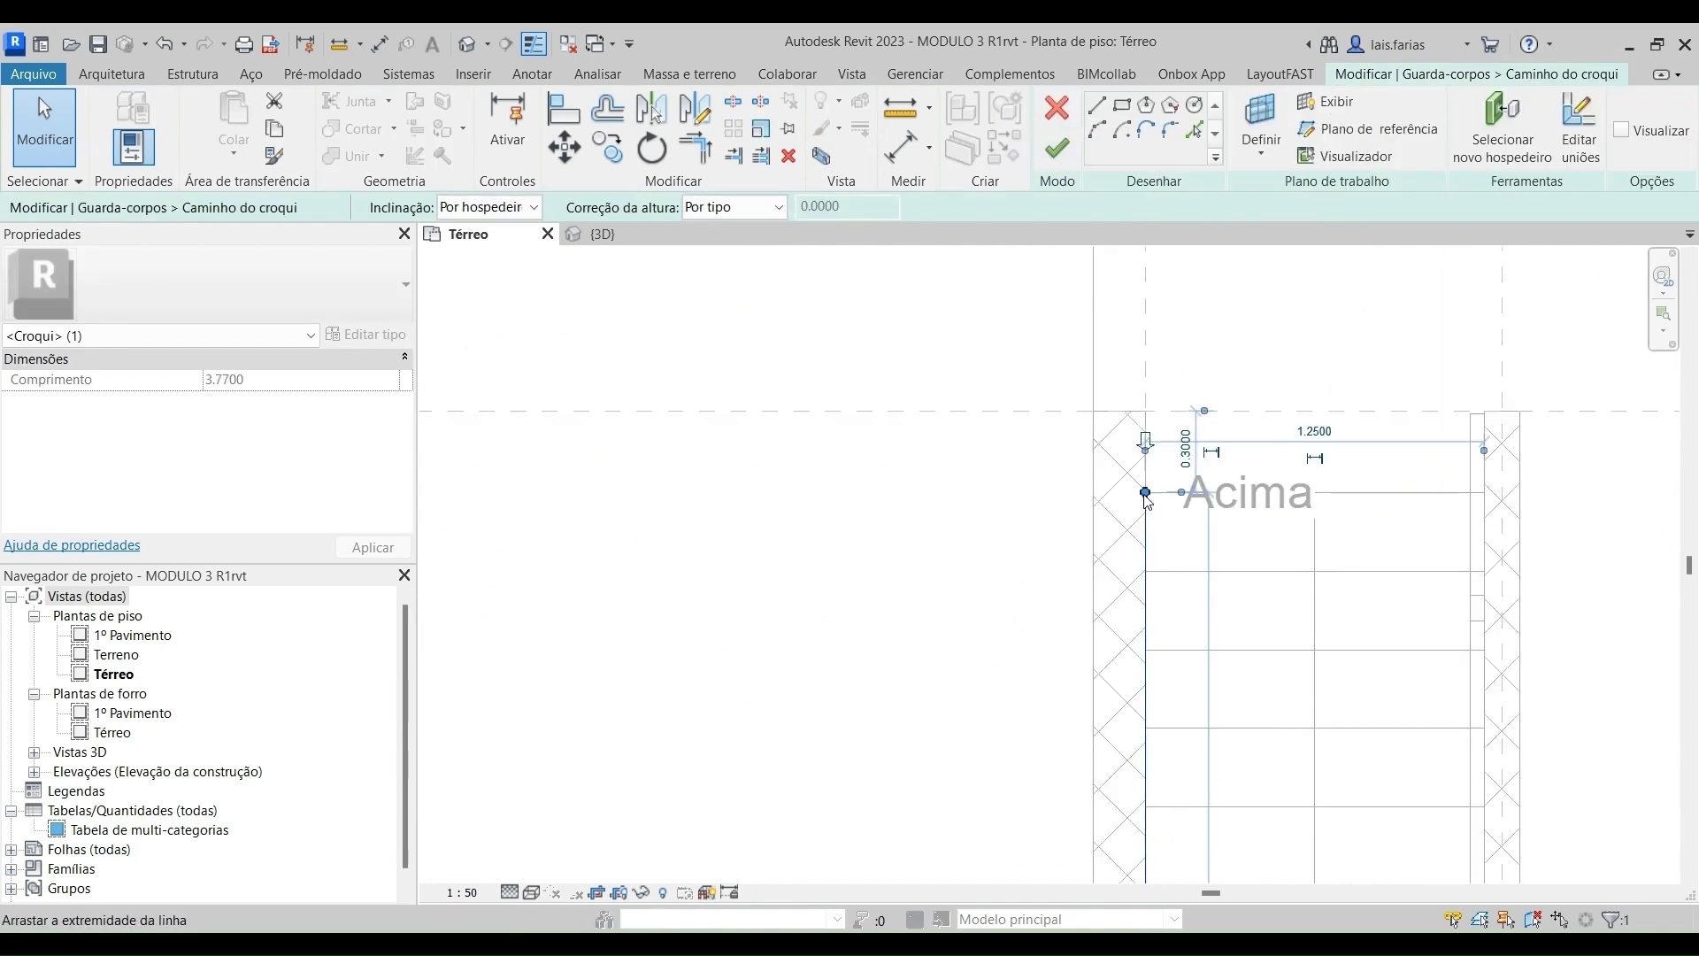
pyautogui.moveTo(1146, 501); pyautogui.dragTo(1145, 411)
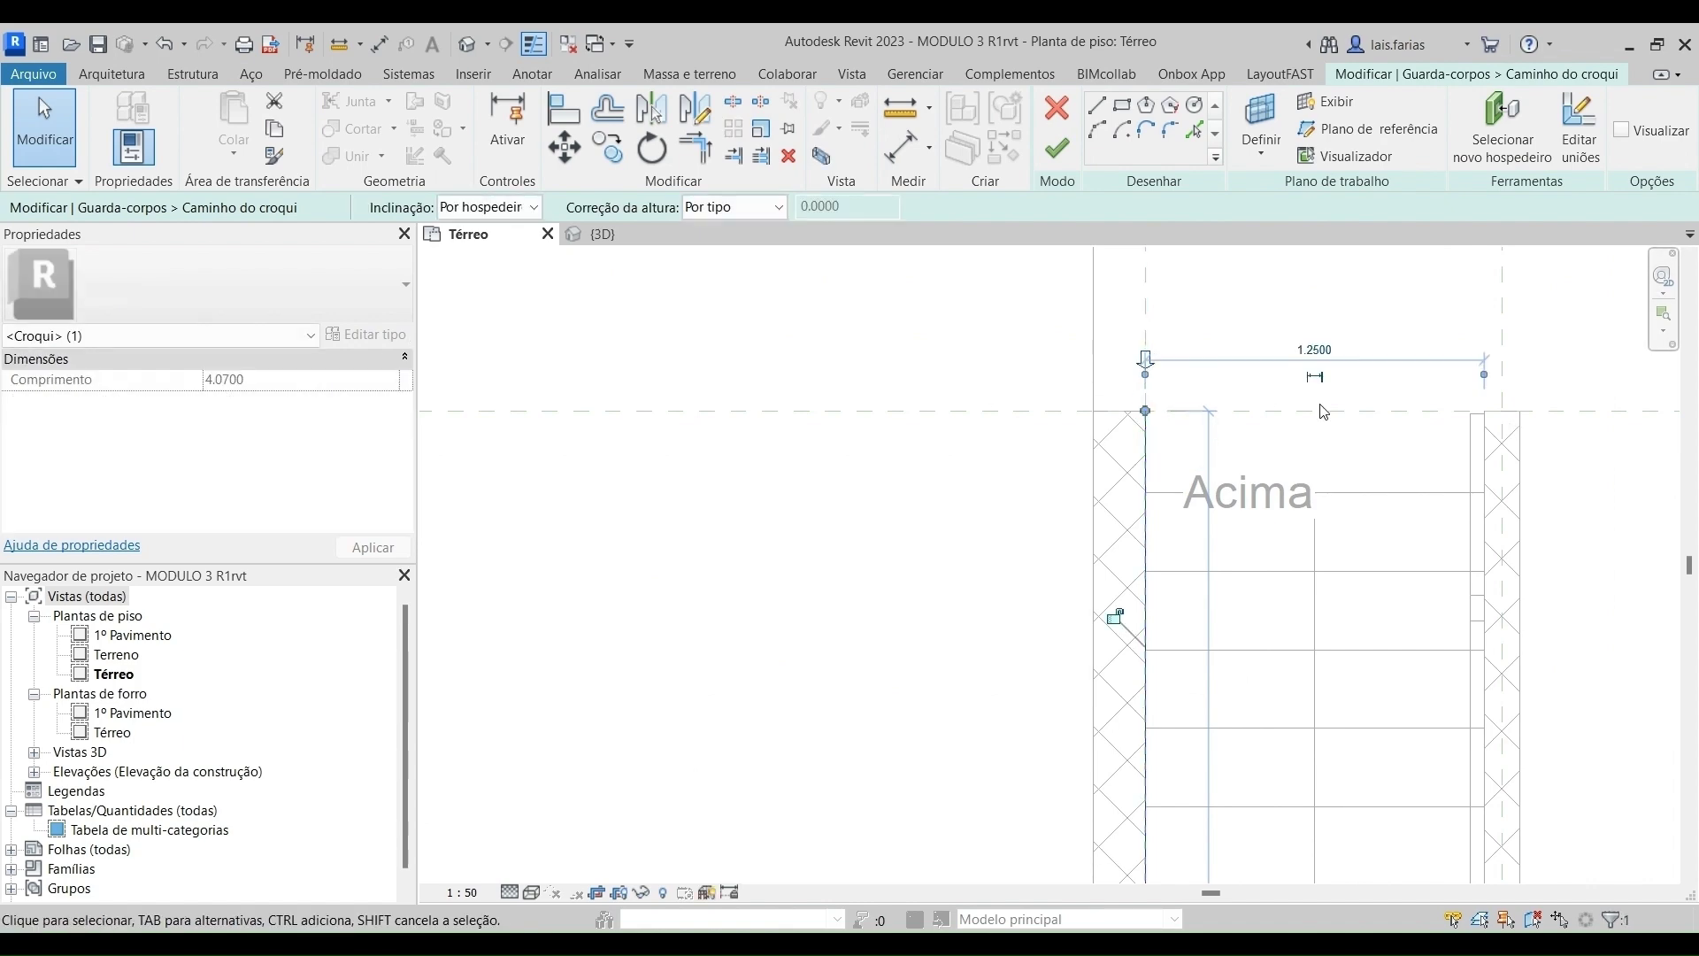
# Extend the lower end of the left-wall railing path 0.30 m to the lower wall-end reference plane and finish the sketch.
pyautogui.scroll(-4, 1322, 410)
pyautogui.scroll(4, 1239, 442)
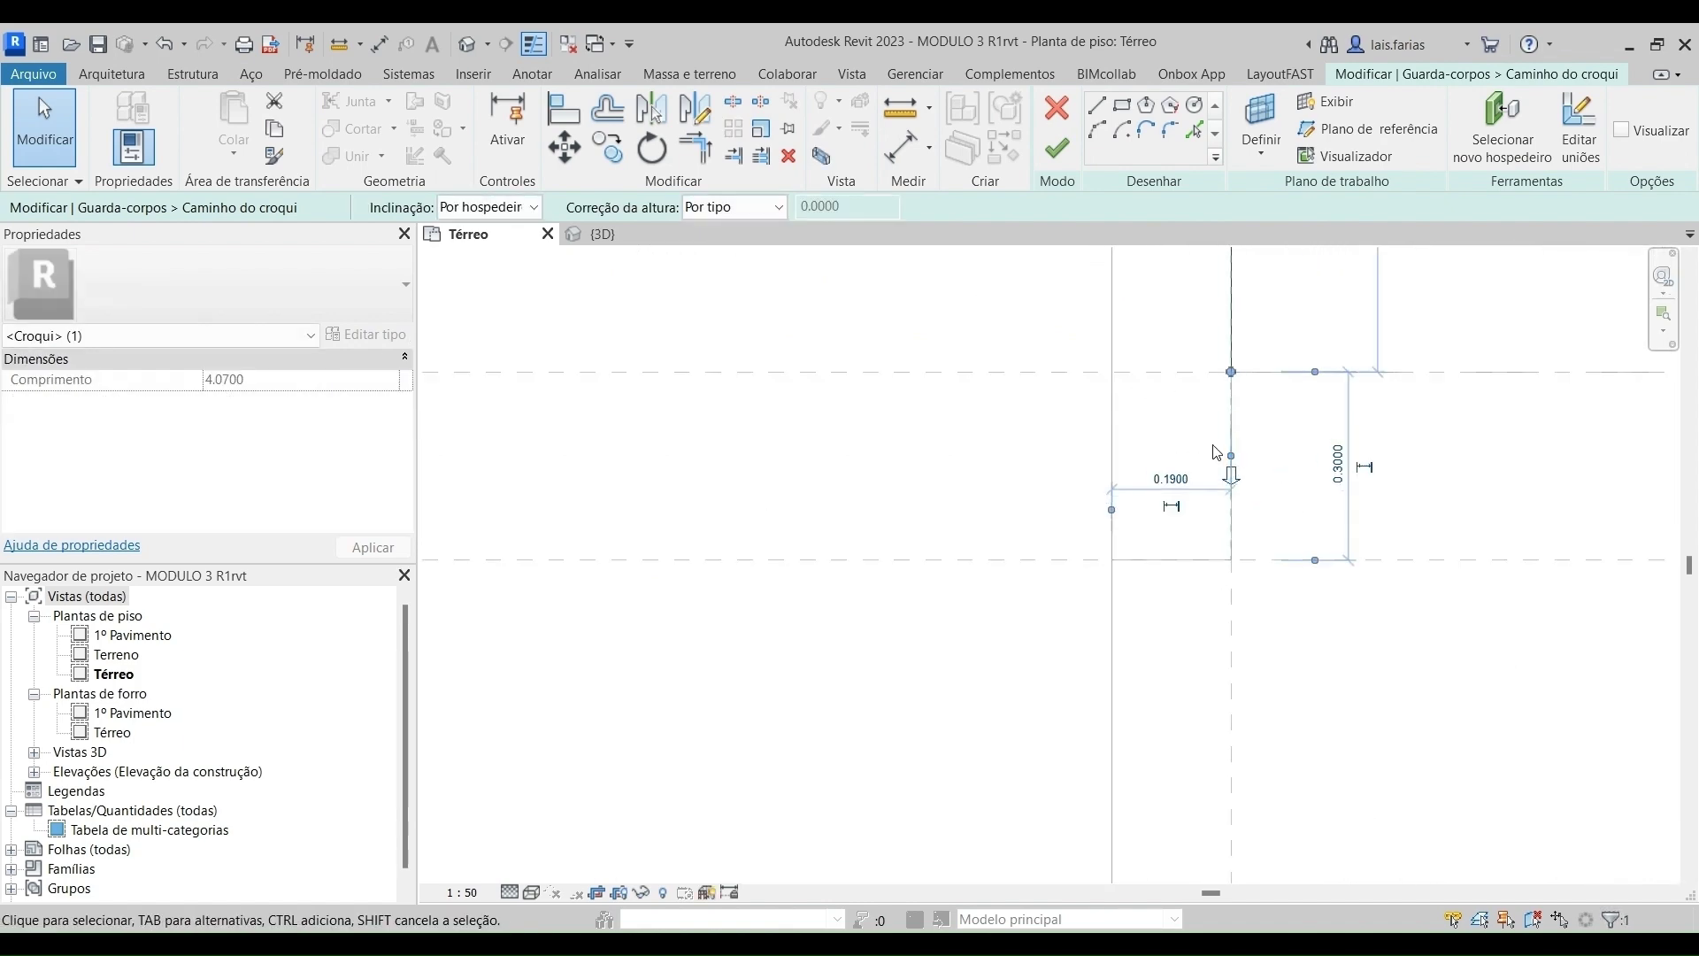
pyautogui.moveTo(1231, 372); pyautogui.dragTo(1232, 560)
pyautogui.scroll(-4, 1193, 704)
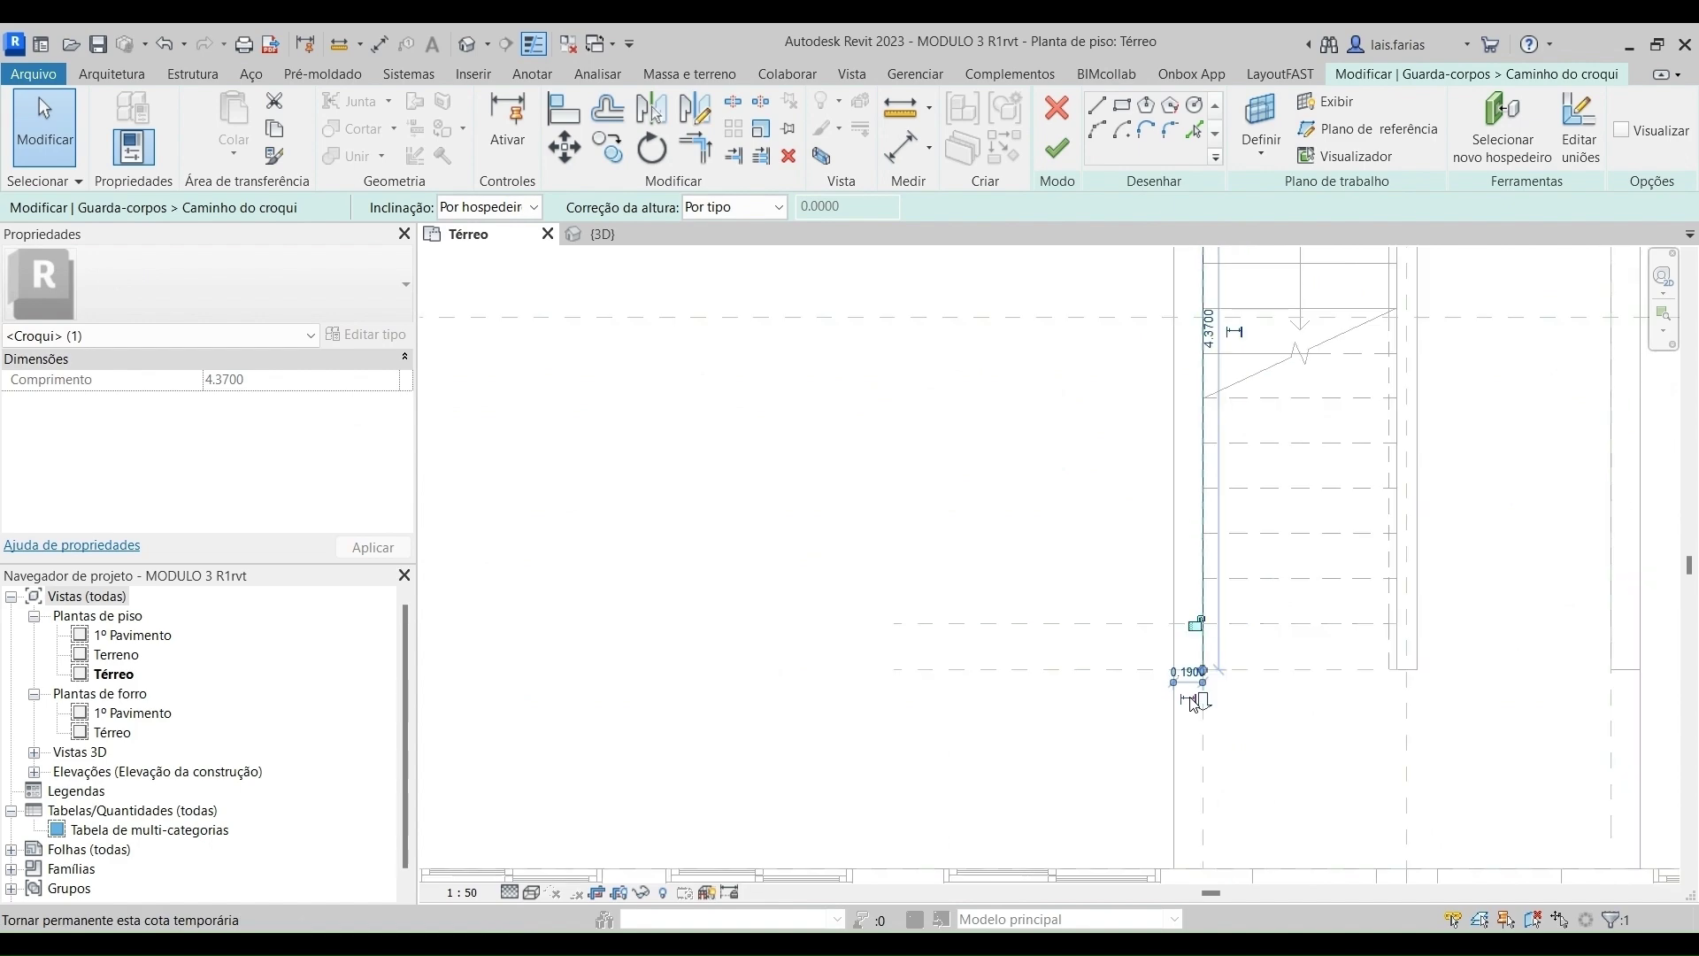
pyautogui.scroll(-2, 1193, 704)
pyautogui.click(1057, 148)
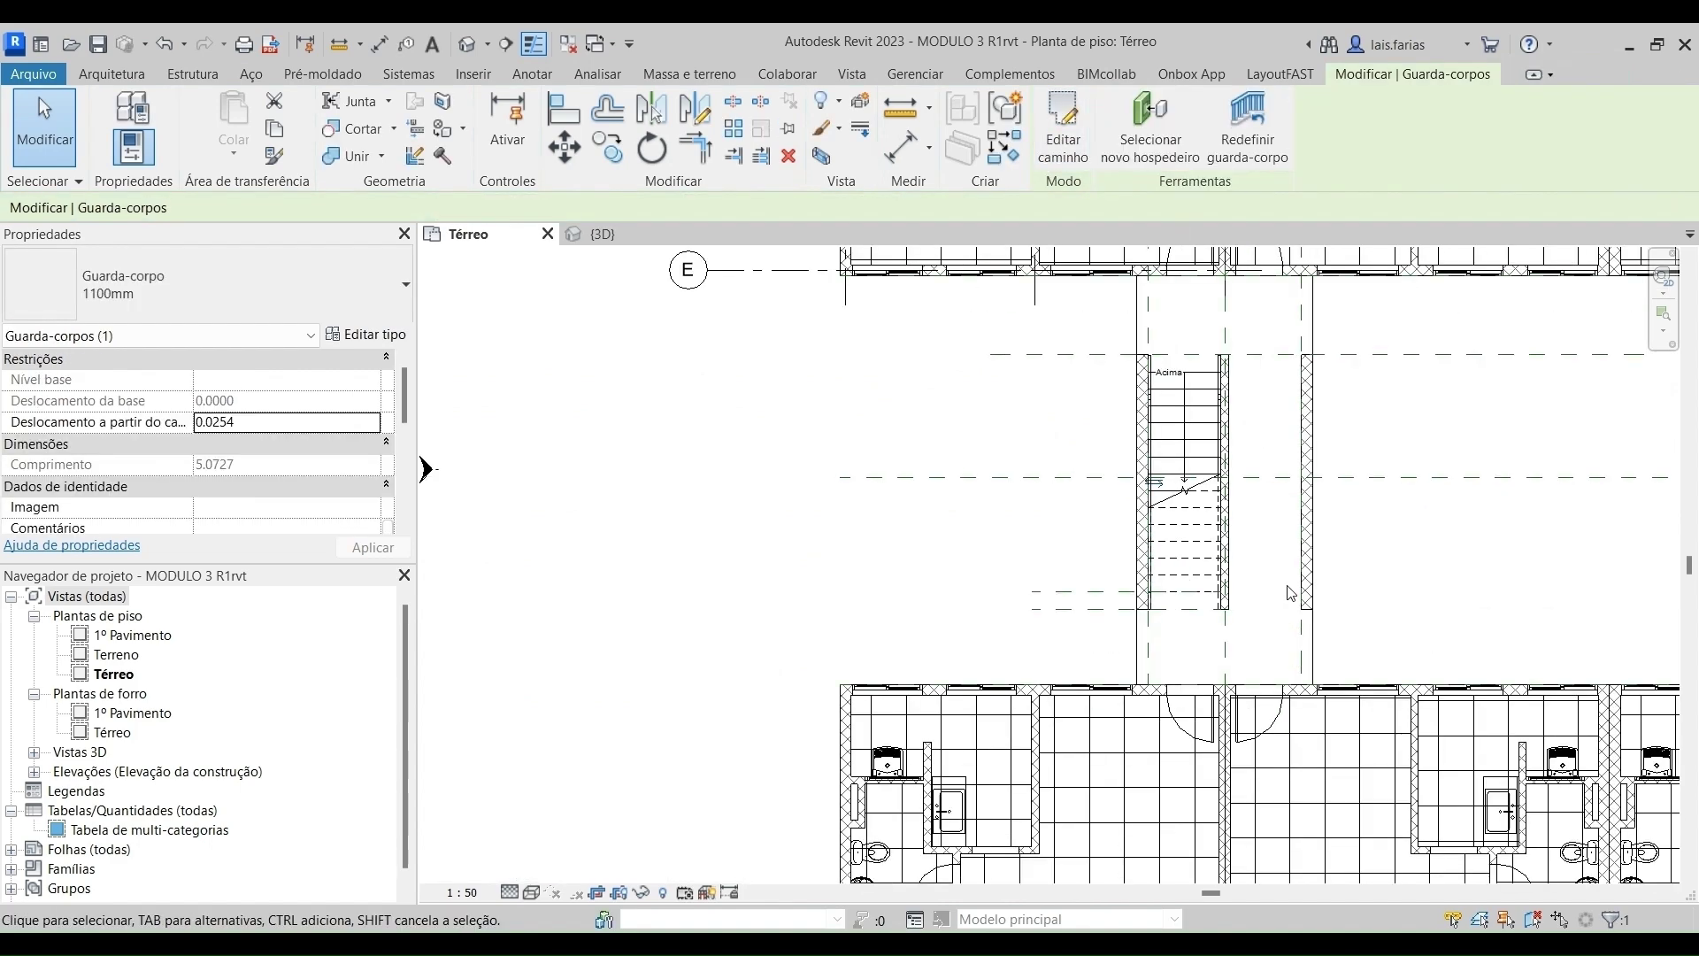
# Start an architectural floor with type Revest. Piso_3cm_Generico and duplicate that type as "Revest. Piso_2cm_Generico 2".
pyautogui.scroll(2, 1289, 593)
pyautogui.click(1314, 674)
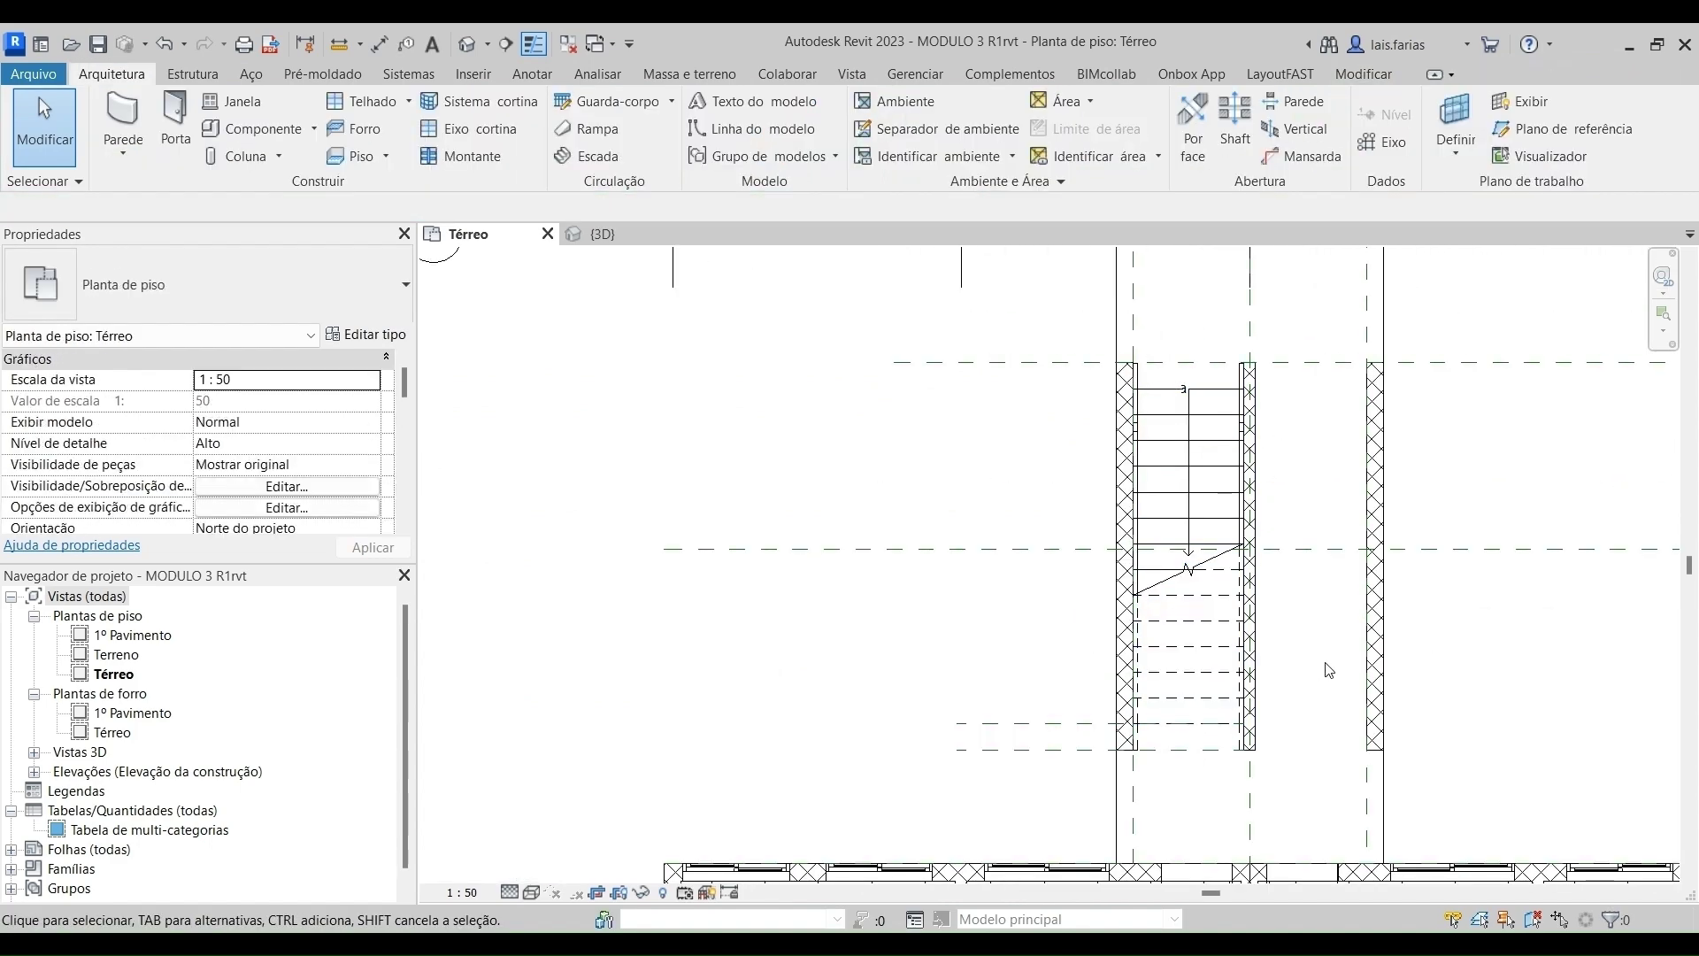
pyautogui.scroll(-3, 1357, 657)
pyautogui.scroll(2, 1206, 469)
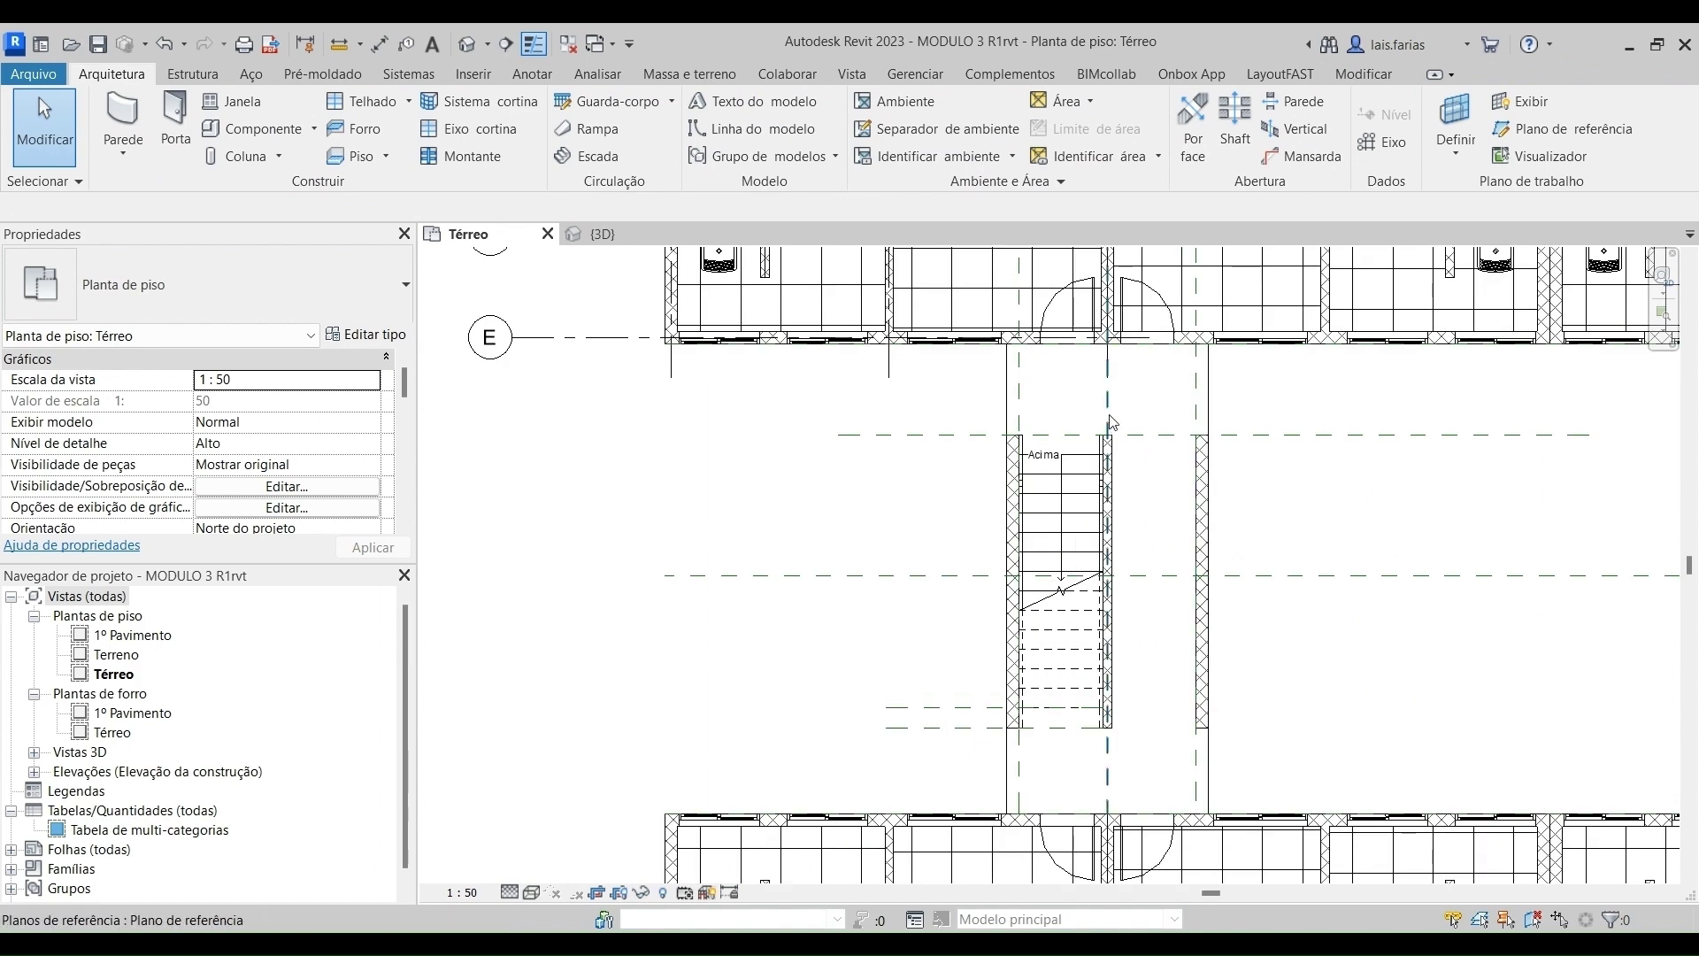
pyautogui.click(342, 161)
pyautogui.click(237, 304)
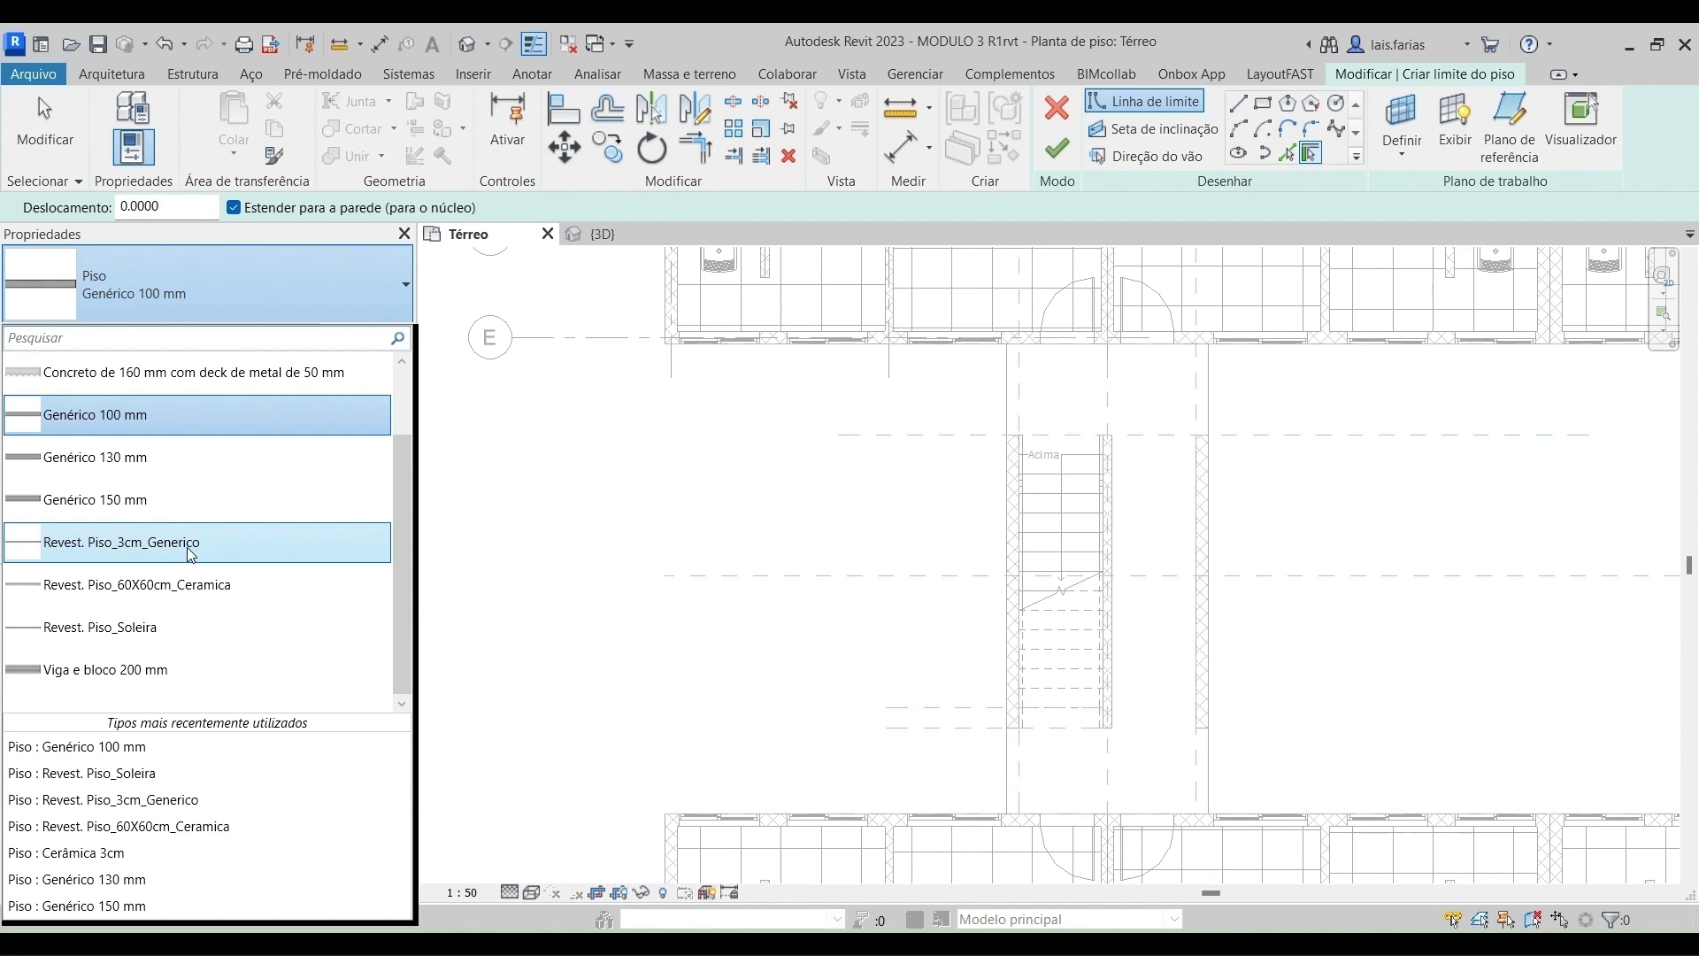
pyautogui.scroll(1, 179, 665)
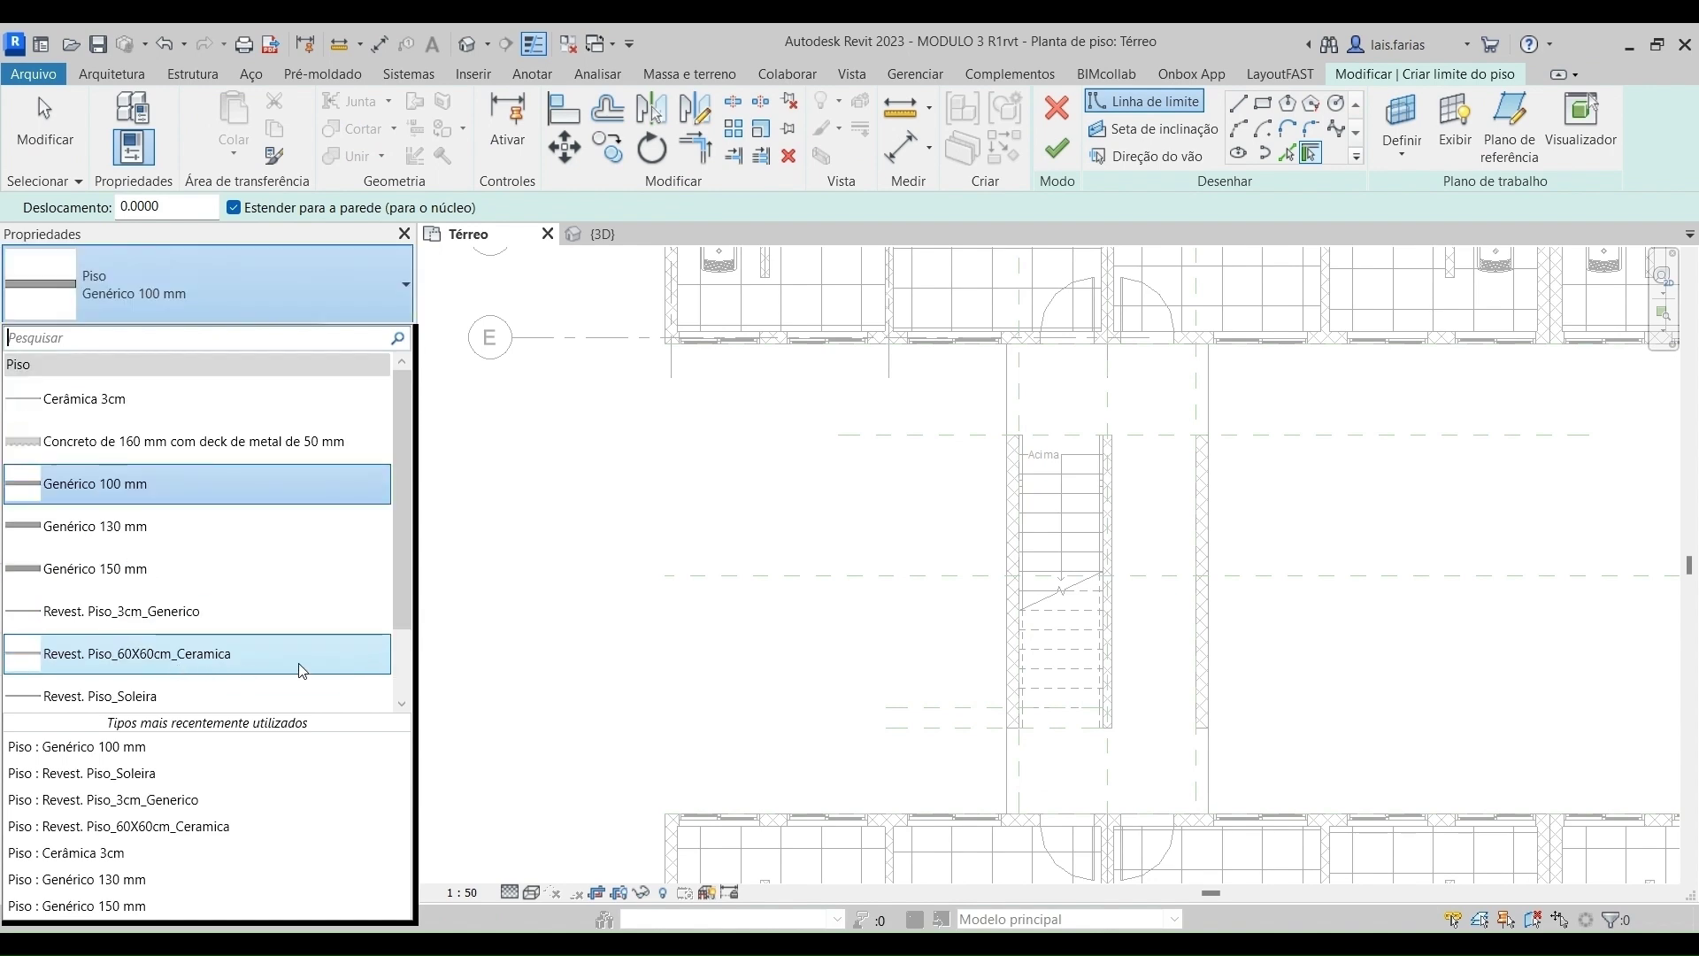
pyautogui.click(223, 609)
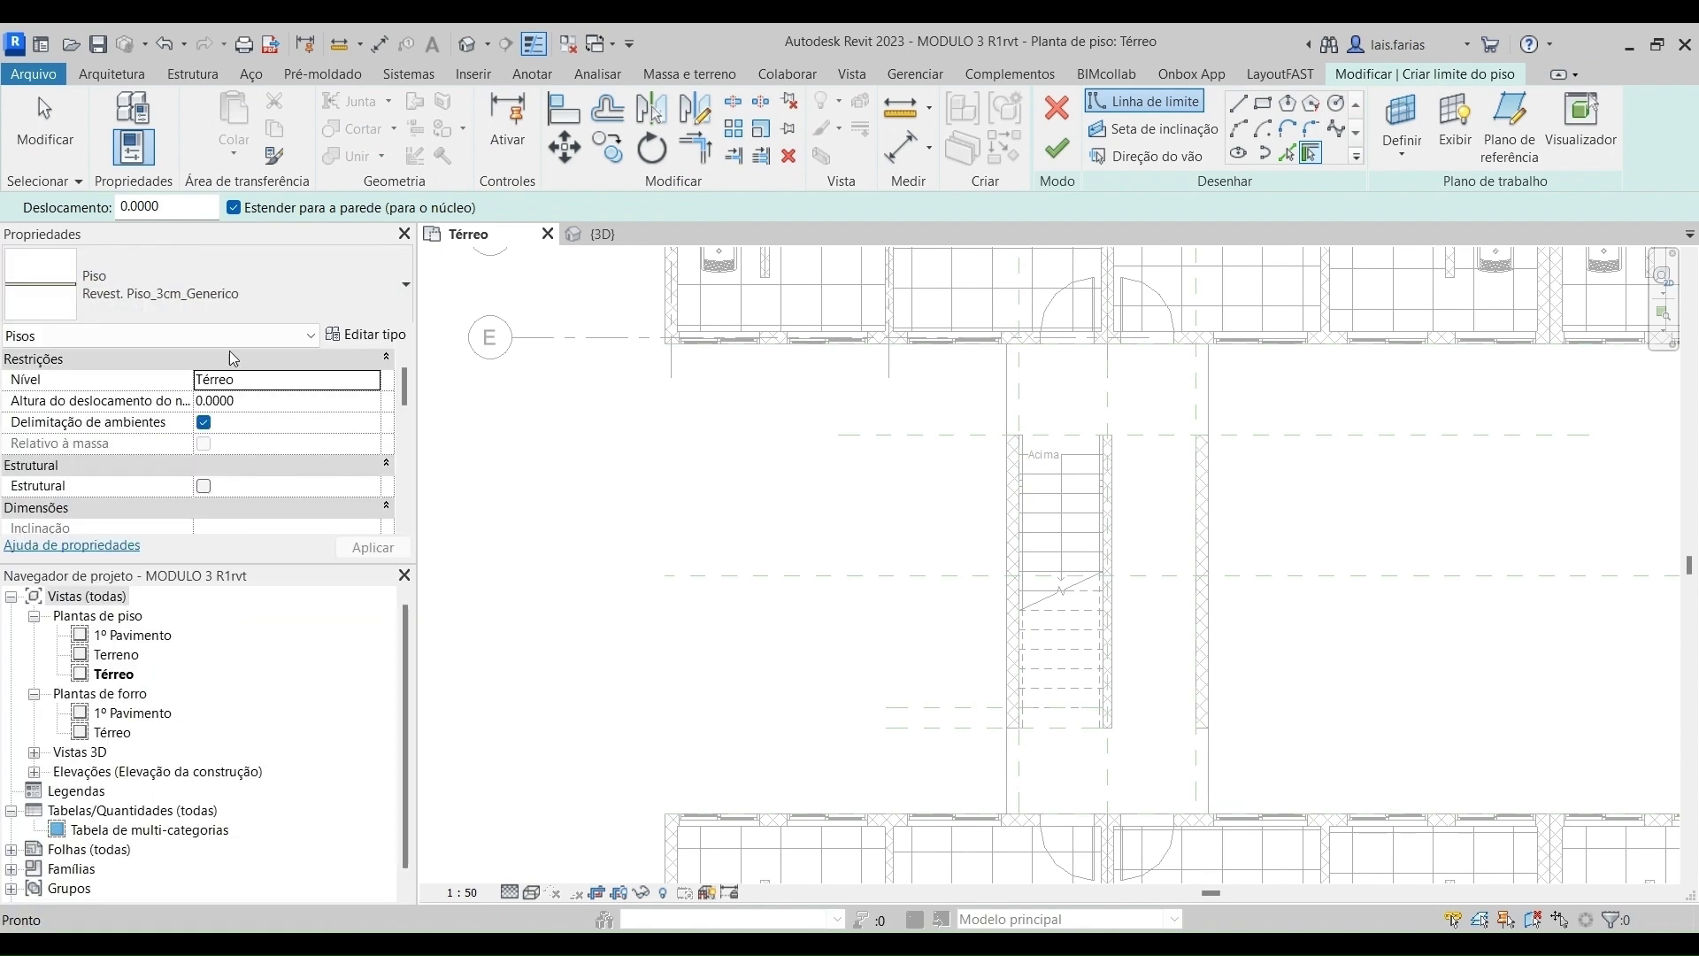
pyautogui.click(367, 335)
pyautogui.click(1214, 267)
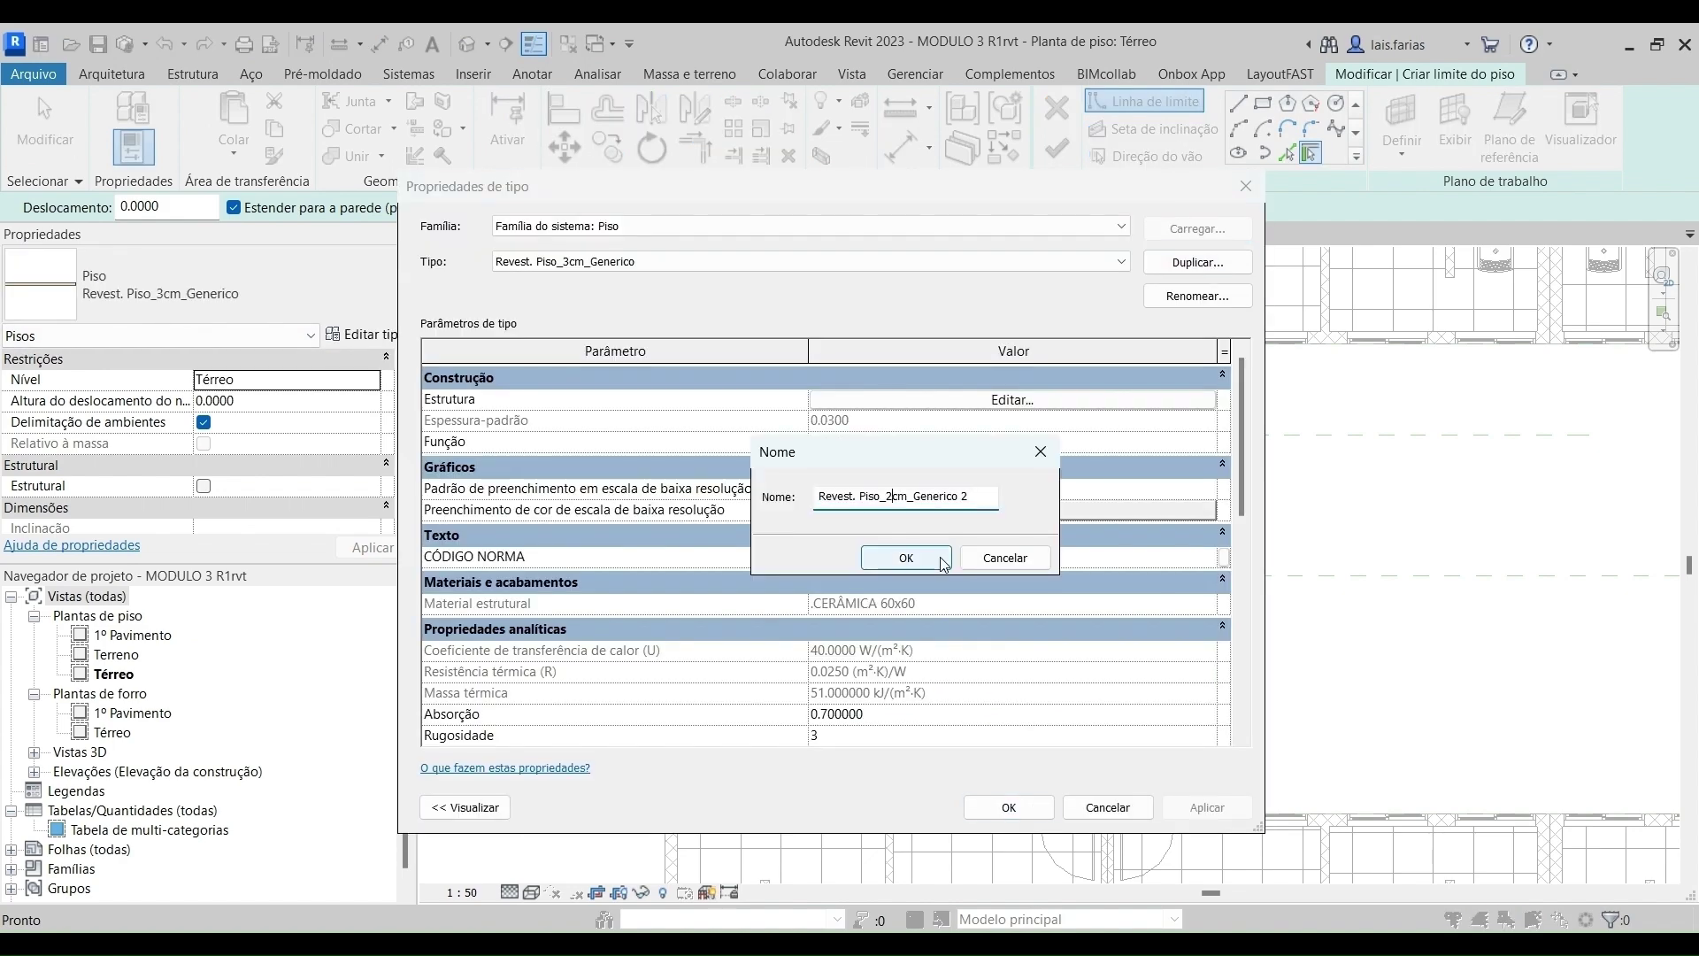
pyautogui.click(903, 562)
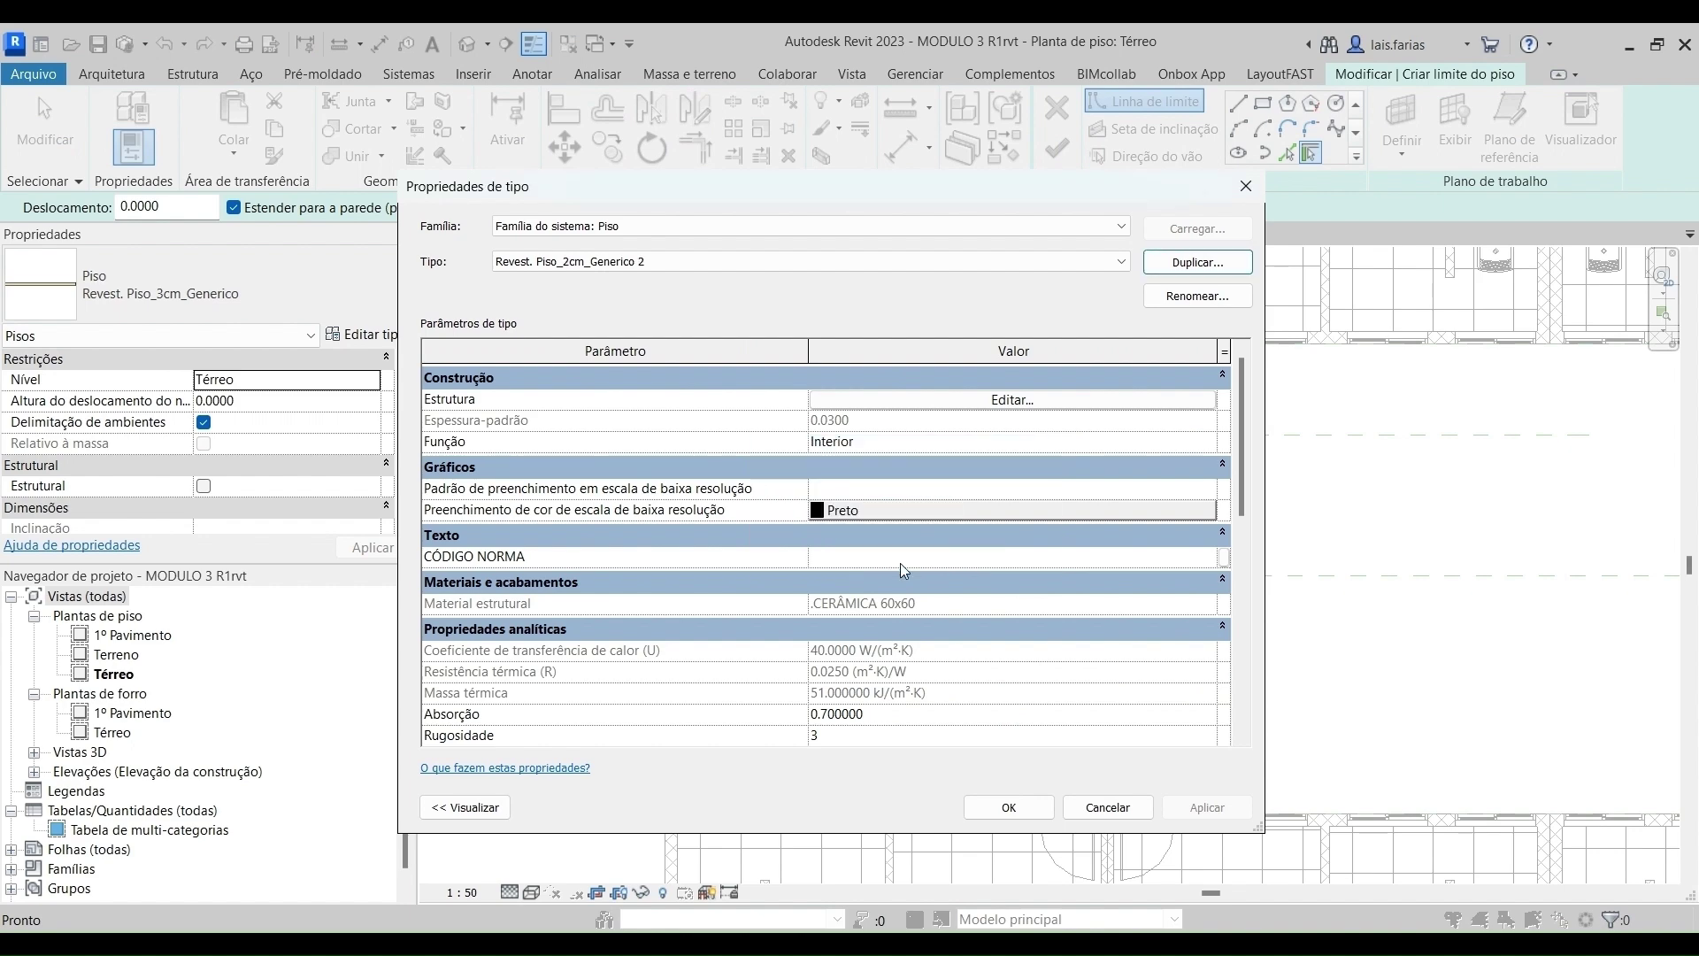
# Set the new floor type's structure layer thickness to 0.0200 and the floor's height offset from the level to -0.0100.
pyautogui.click(960, 405)
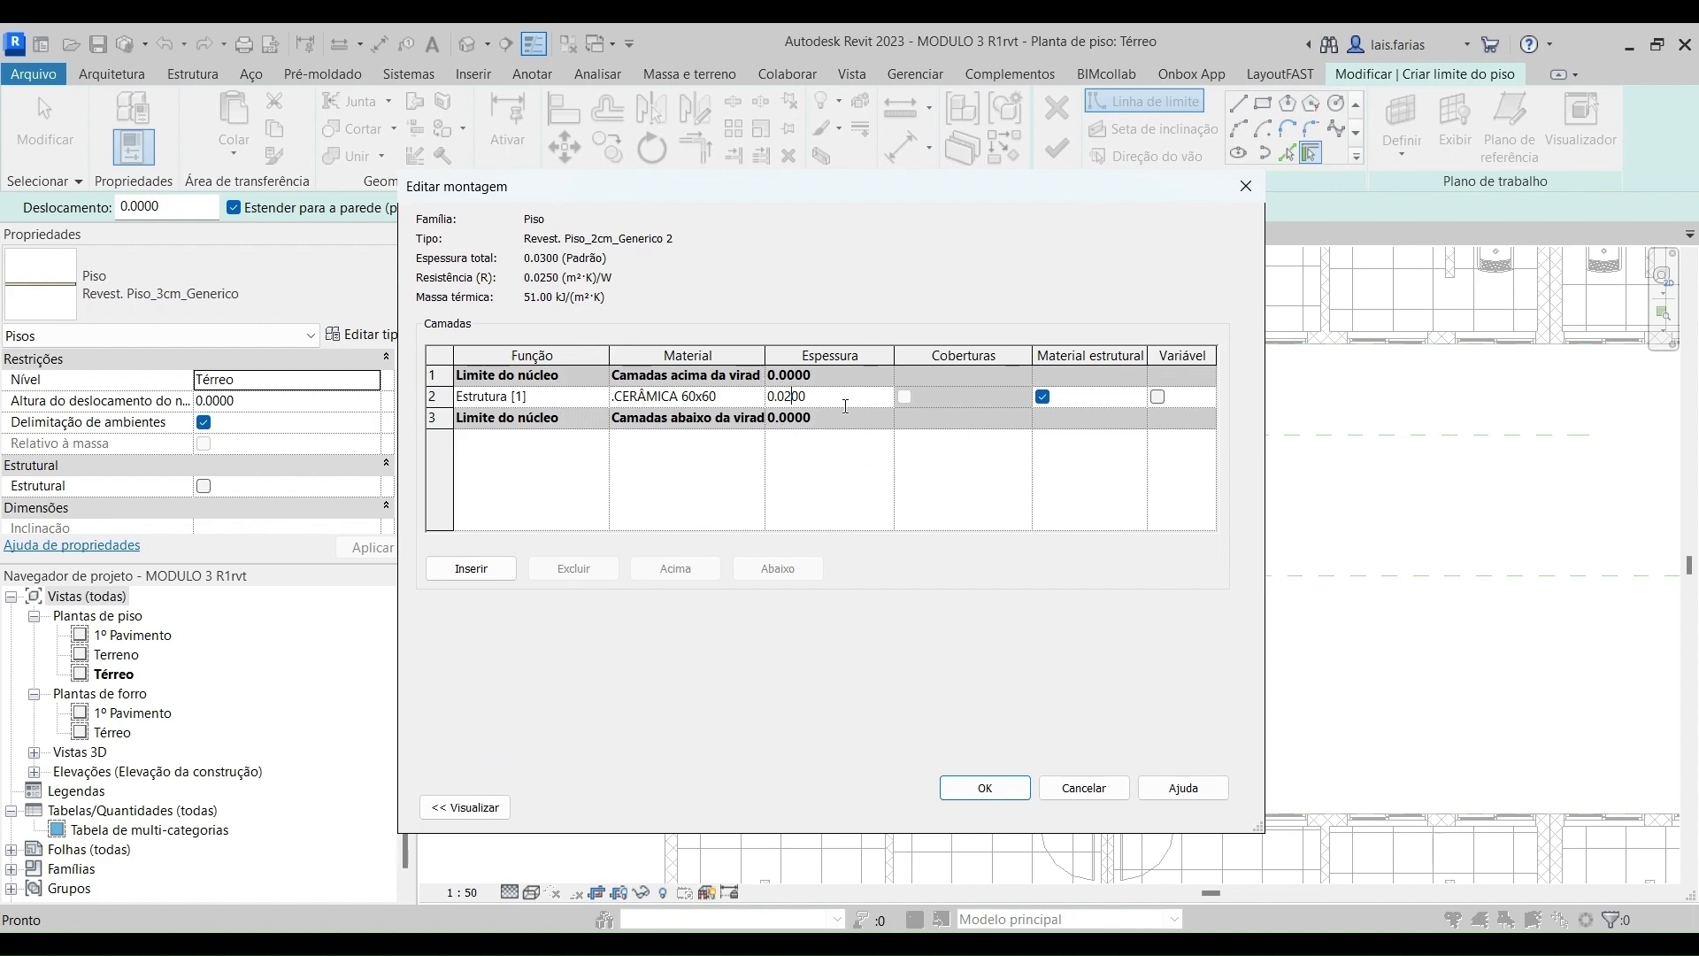
pyautogui.click(1002, 790)
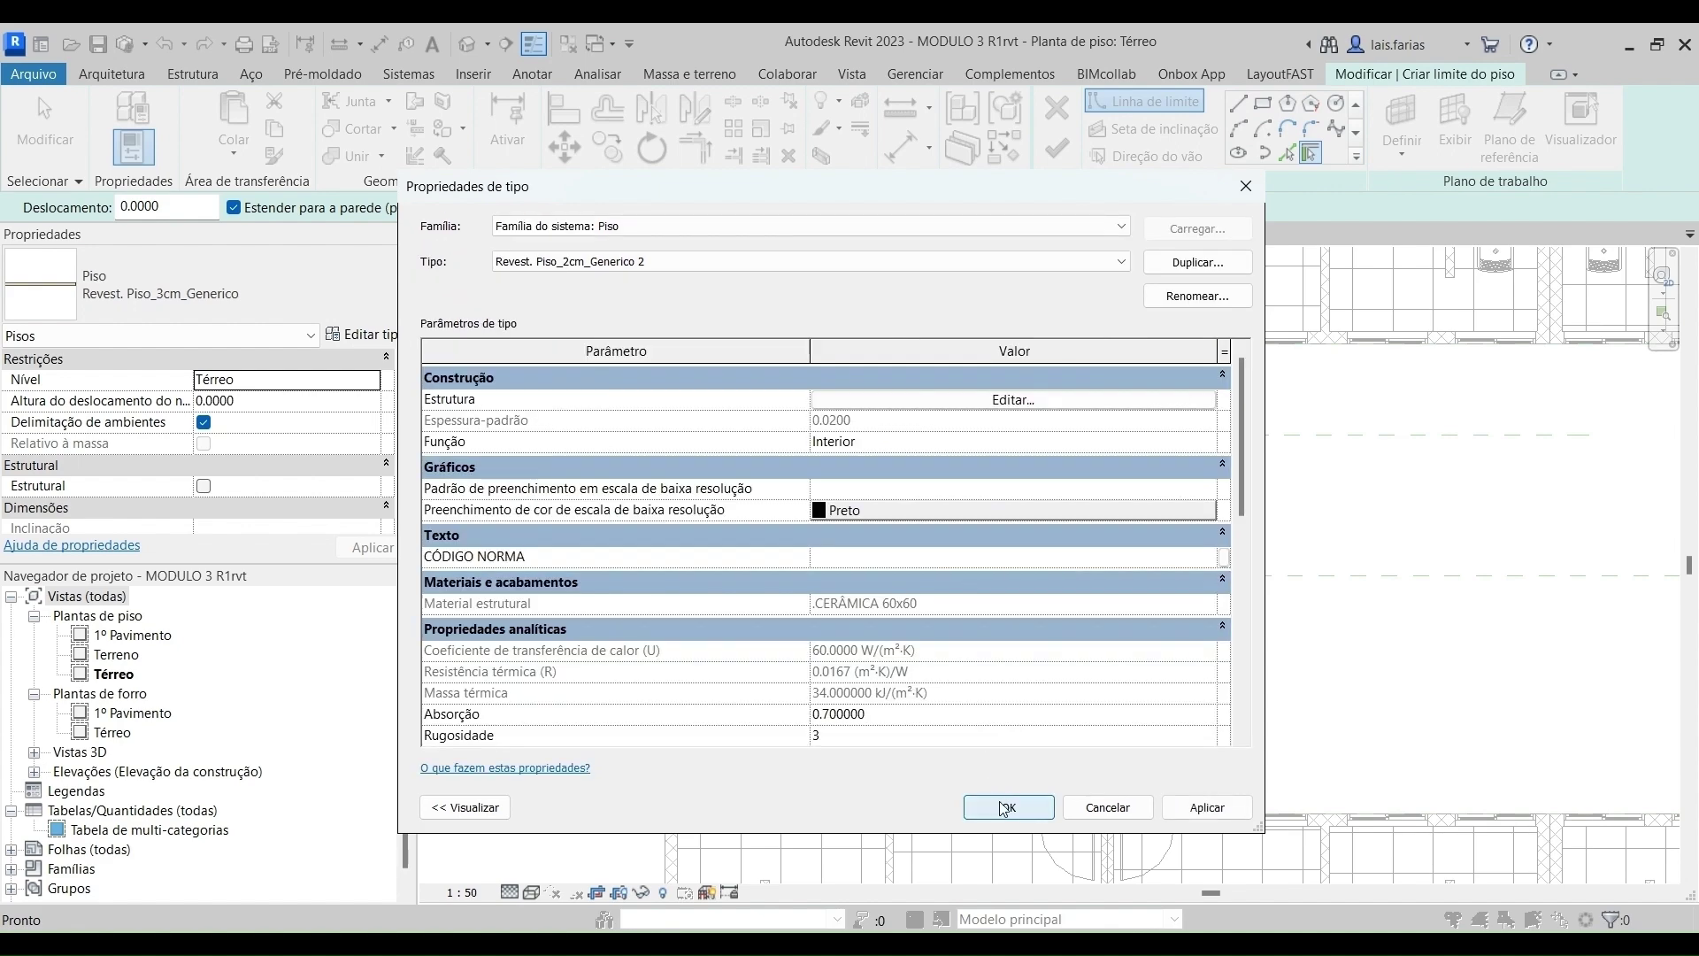
pyautogui.click(1003, 812)
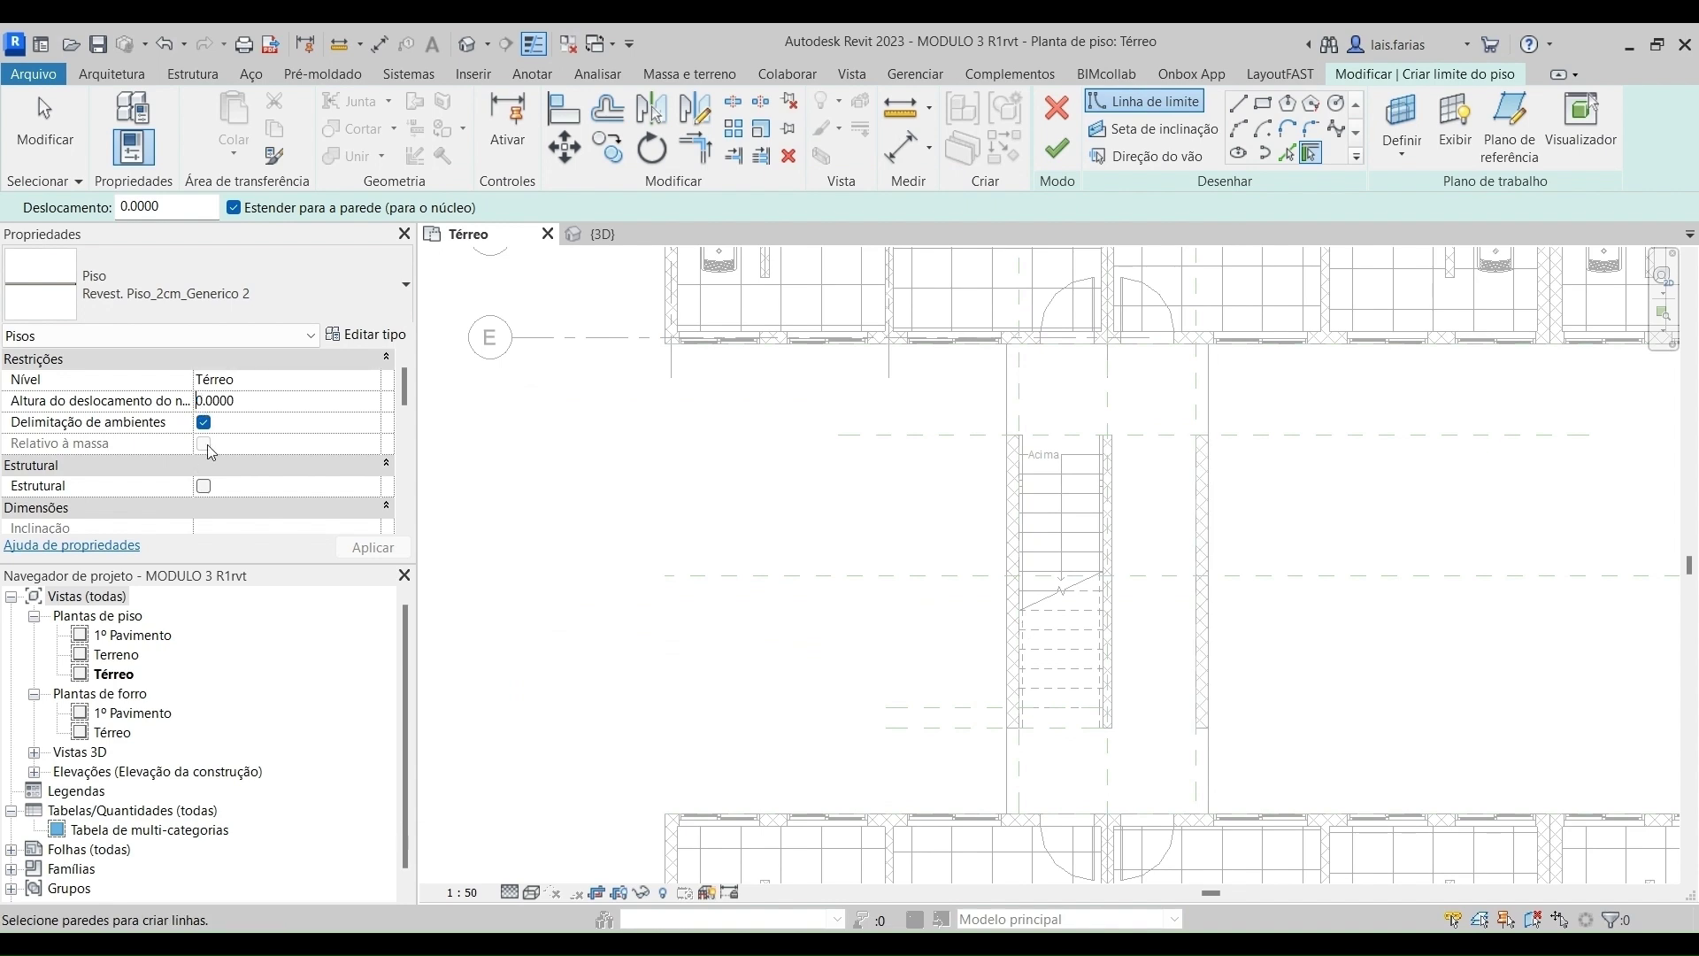
pyautogui.write('-')
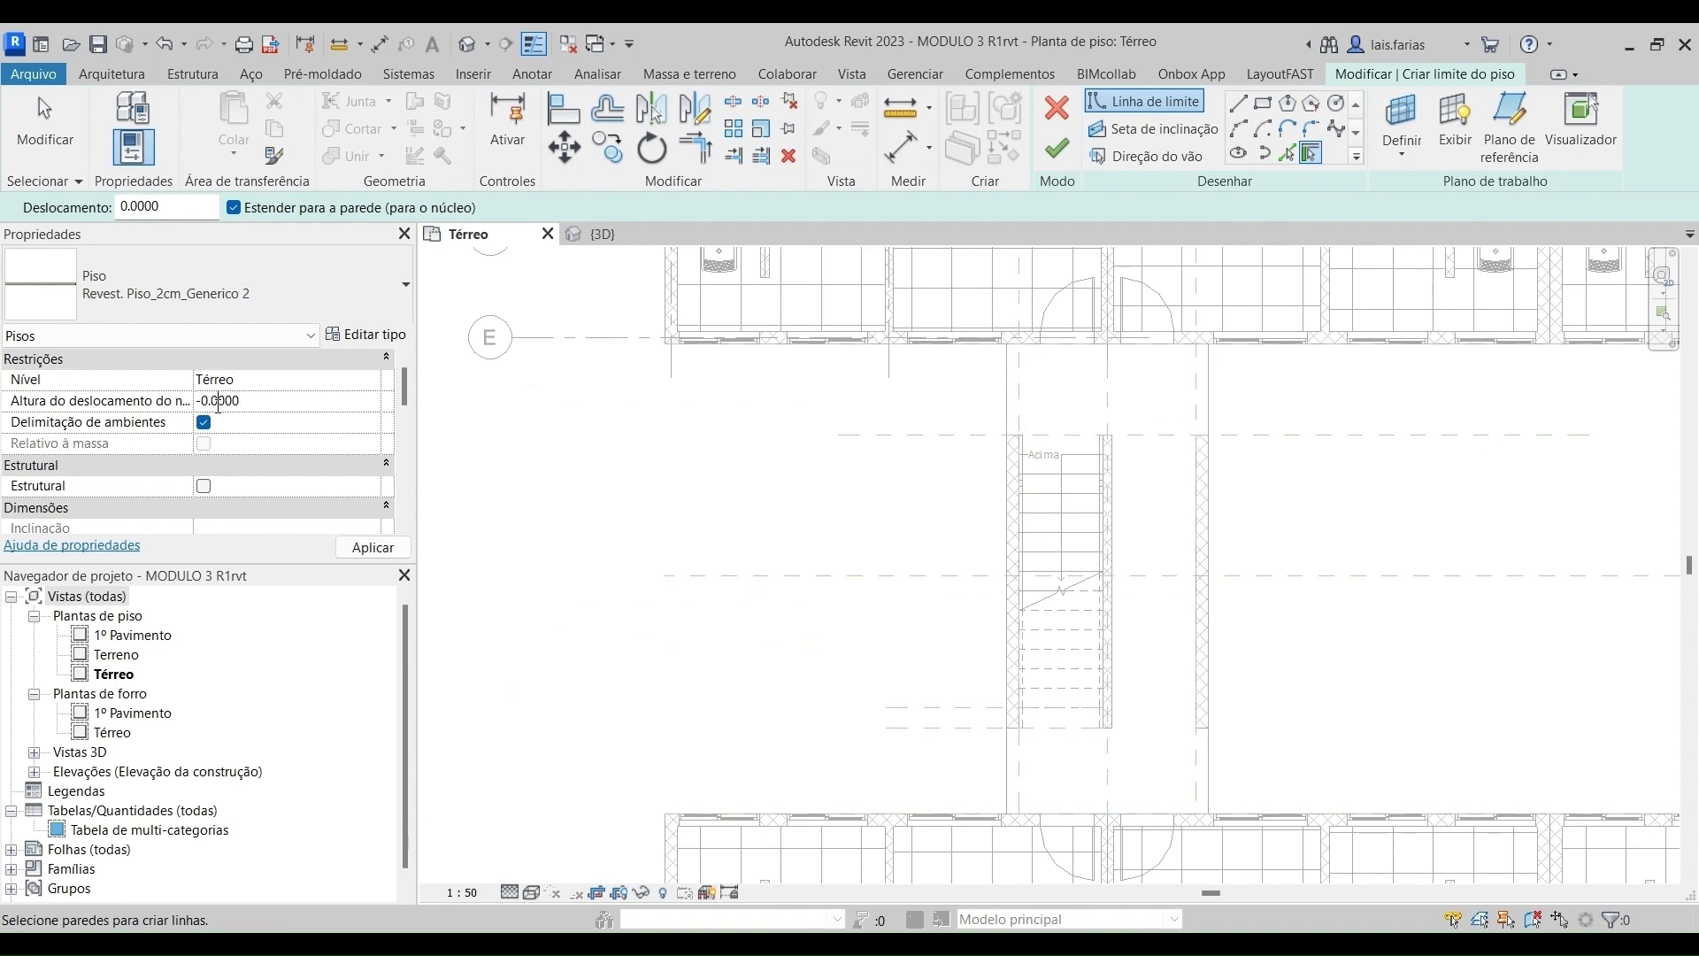
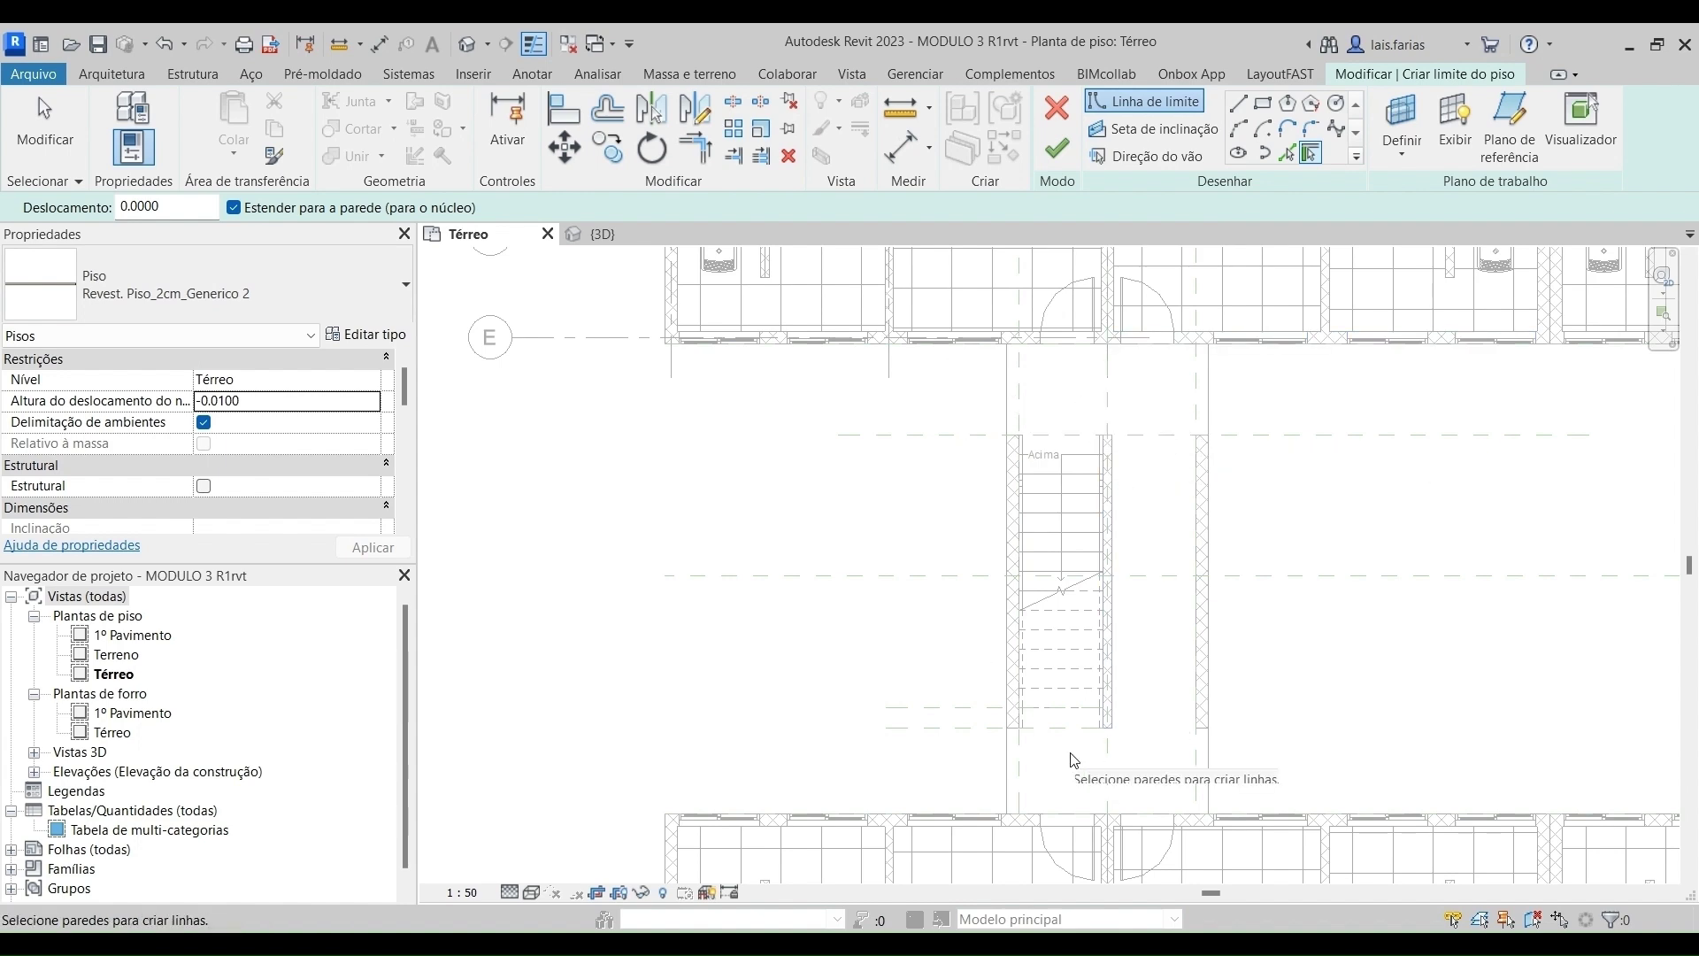
# Pick and lock floor boundary lines along the upper block's outer wall face, the right corridor edge and the upper end of the right core wall.
pyautogui.scroll(3, 1119, 470)
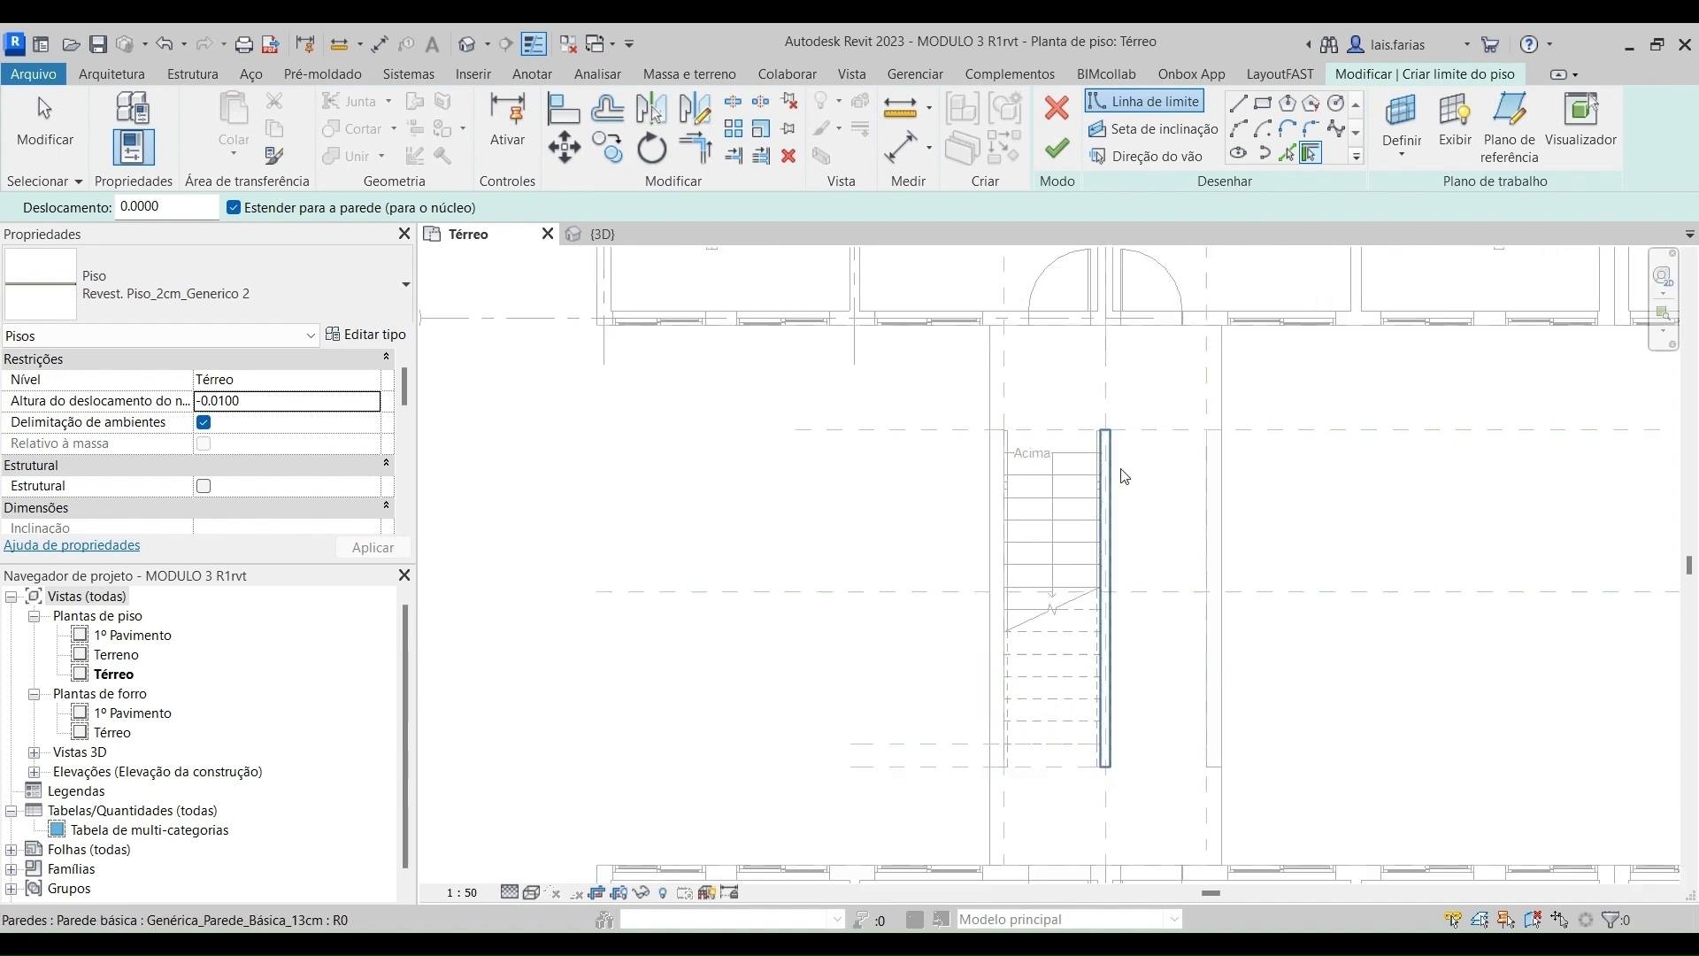
pyautogui.scroll(-2, 1044, 429)
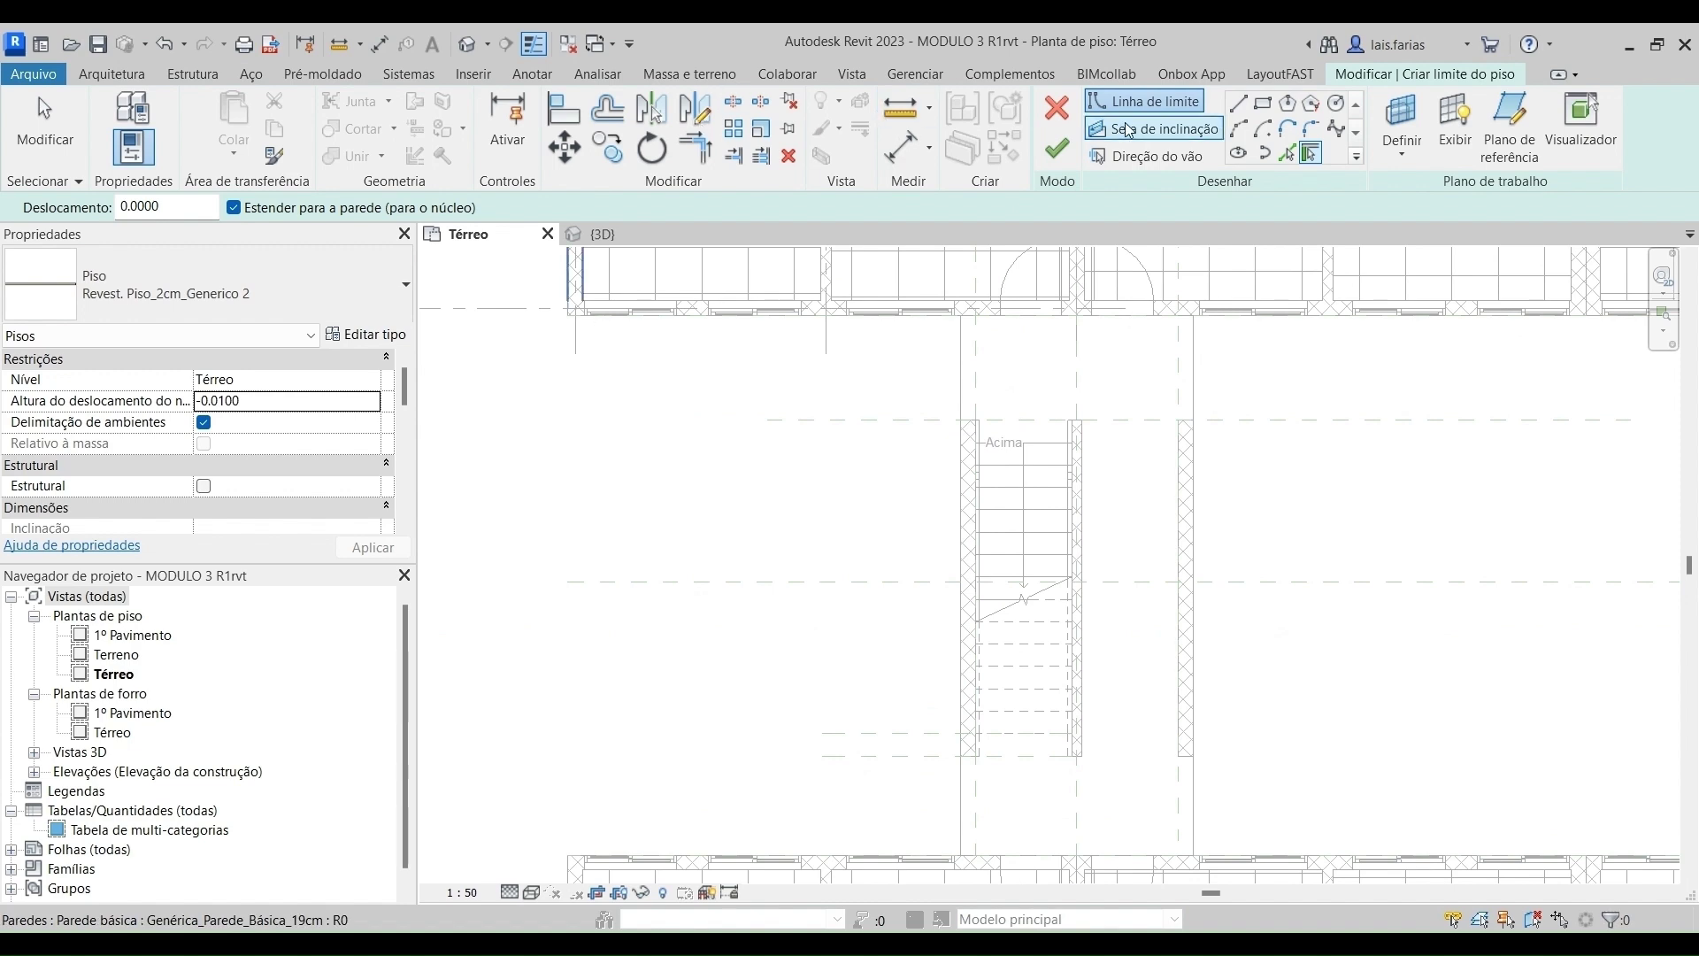
pyautogui.click(1288, 153)
pyautogui.scroll(3, 1109, 265)
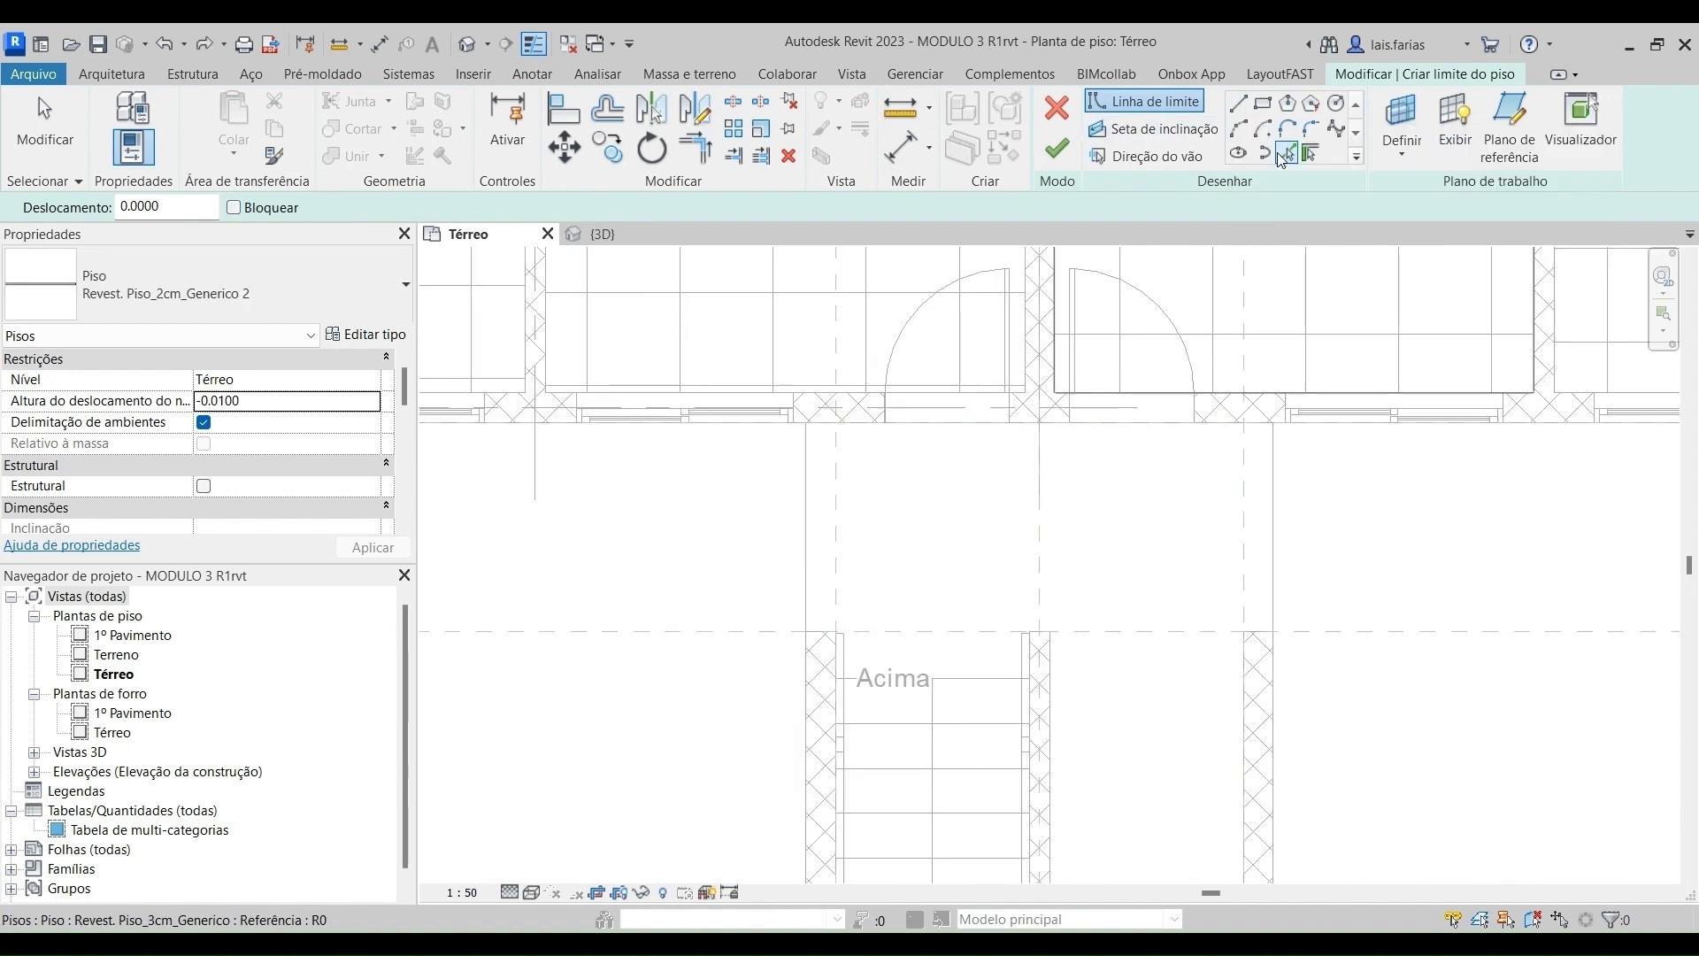
pyautogui.click(1024, 437)
pyautogui.scroll(2, 1276, 492)
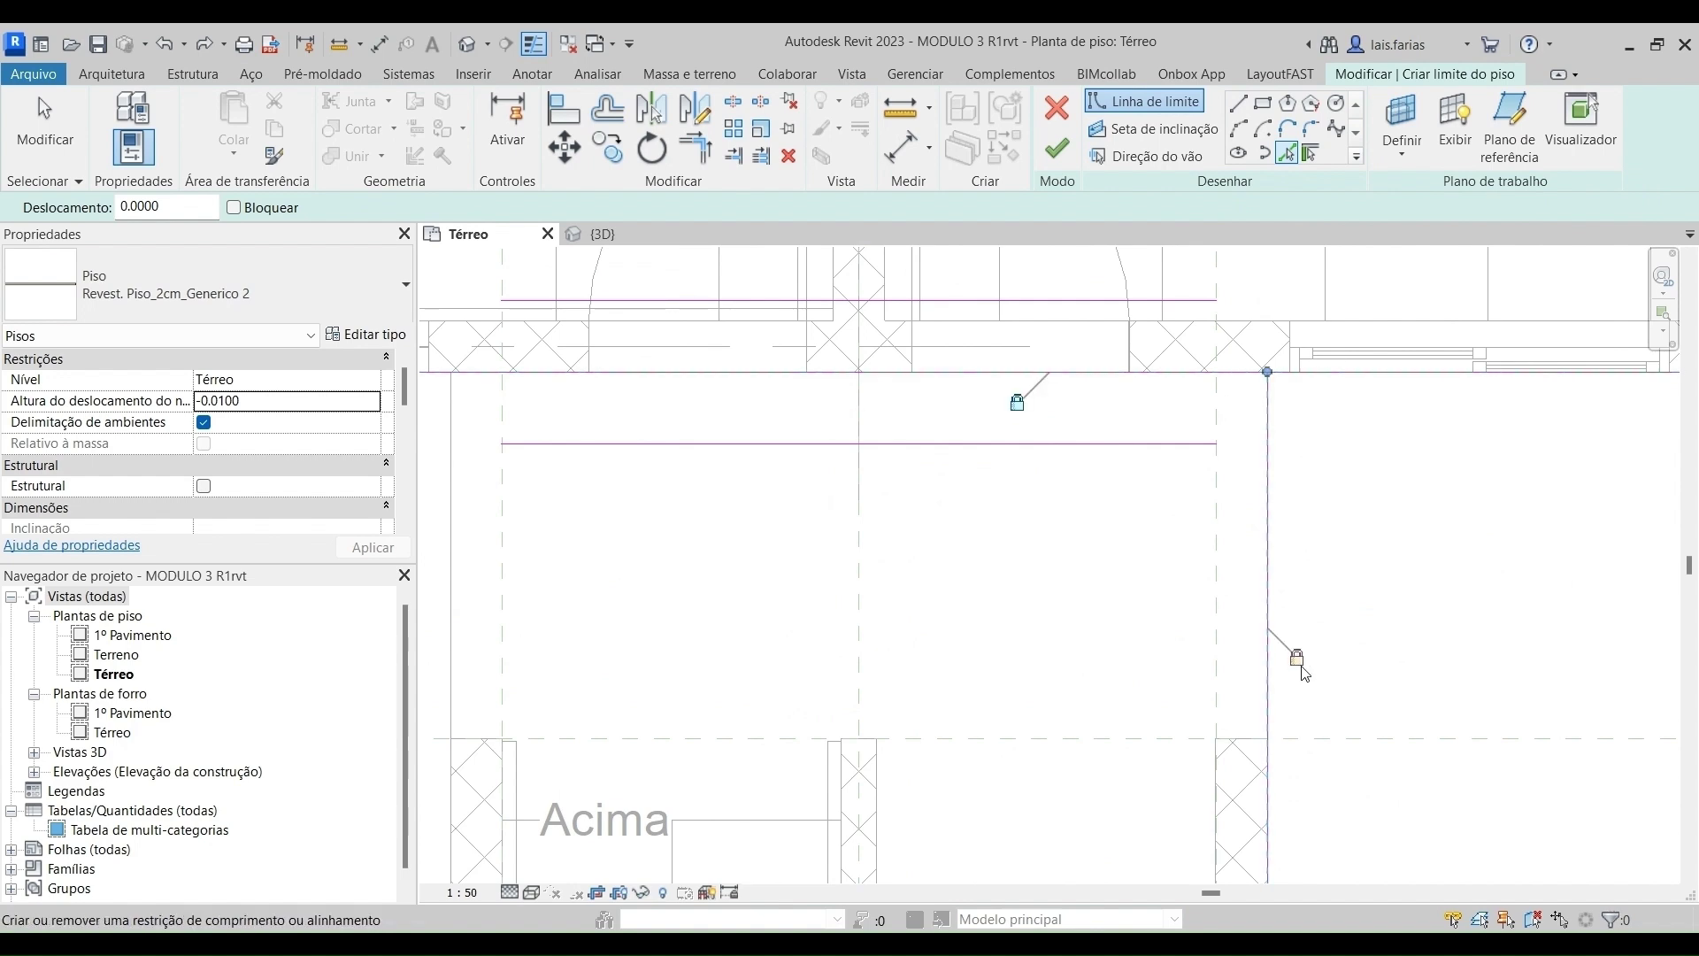
pyautogui.scroll(-2, 1239, 611)
pyautogui.scroll(4, 1256, 513)
pyautogui.click(1256, 638)
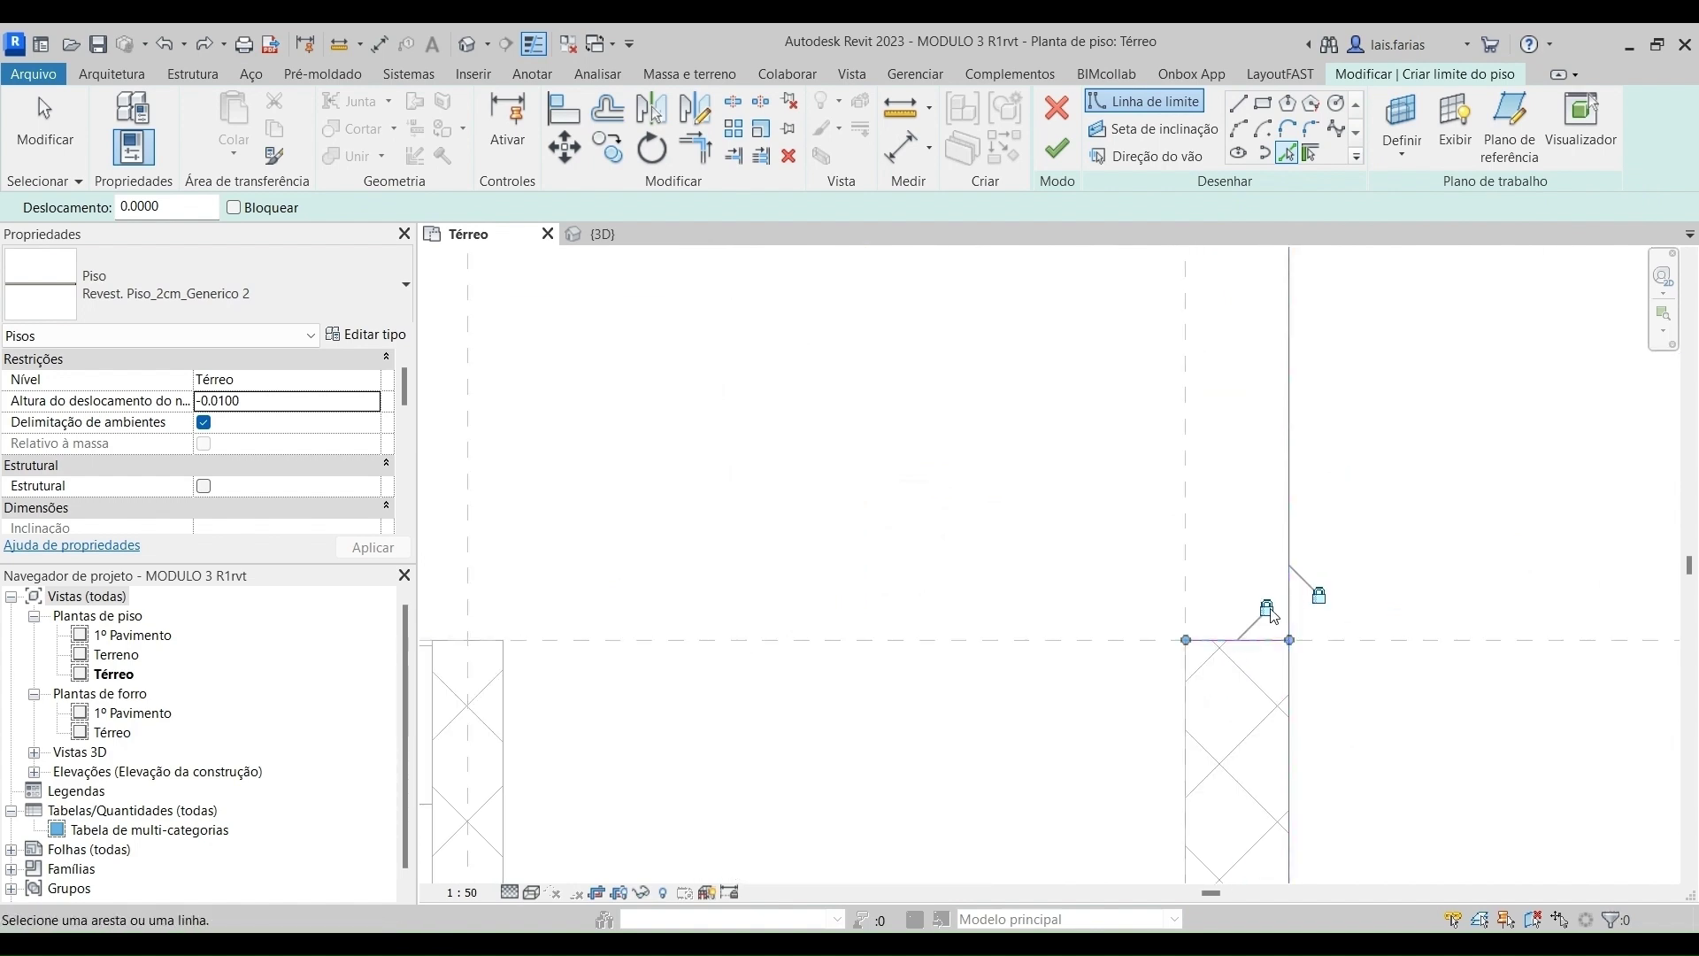
# Pick and lock boundary lines around the lower end of the right core wall and along the right corridor edge below it.
pyautogui.scroll(-3, 1097, 690)
pyautogui.scroll(3, 1080, 679)
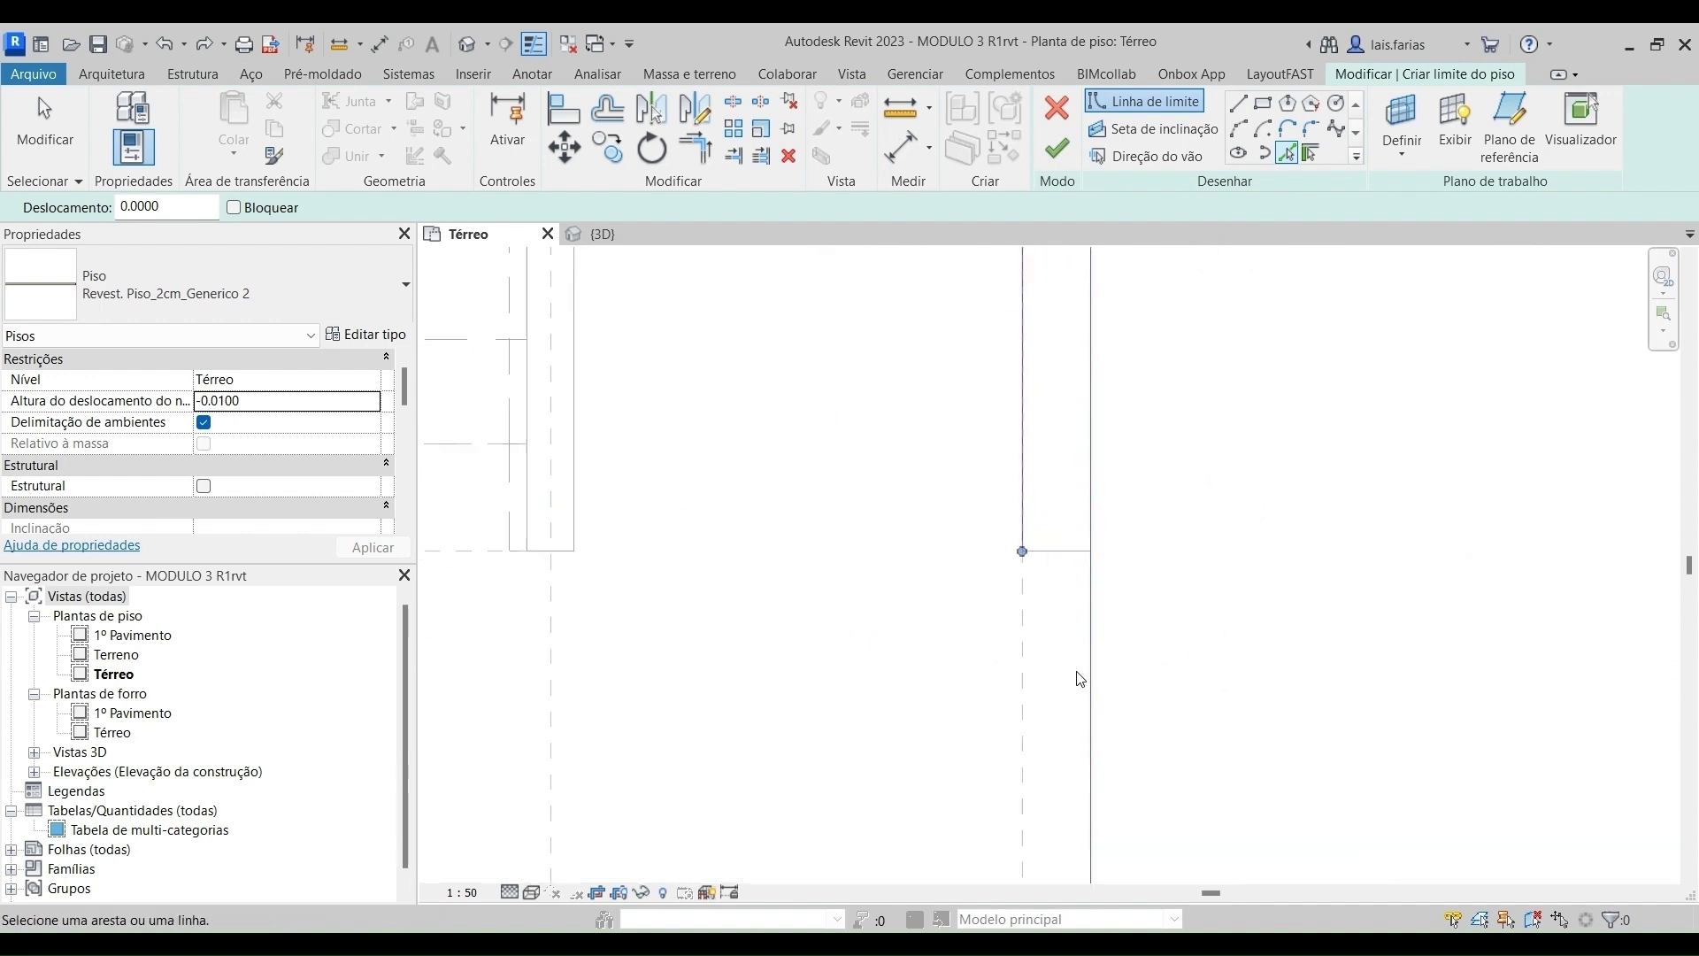
pyautogui.scroll(2, 1068, 597)
pyautogui.click(1061, 530)
pyautogui.click(1019, 559)
pyautogui.click(1099, 675)
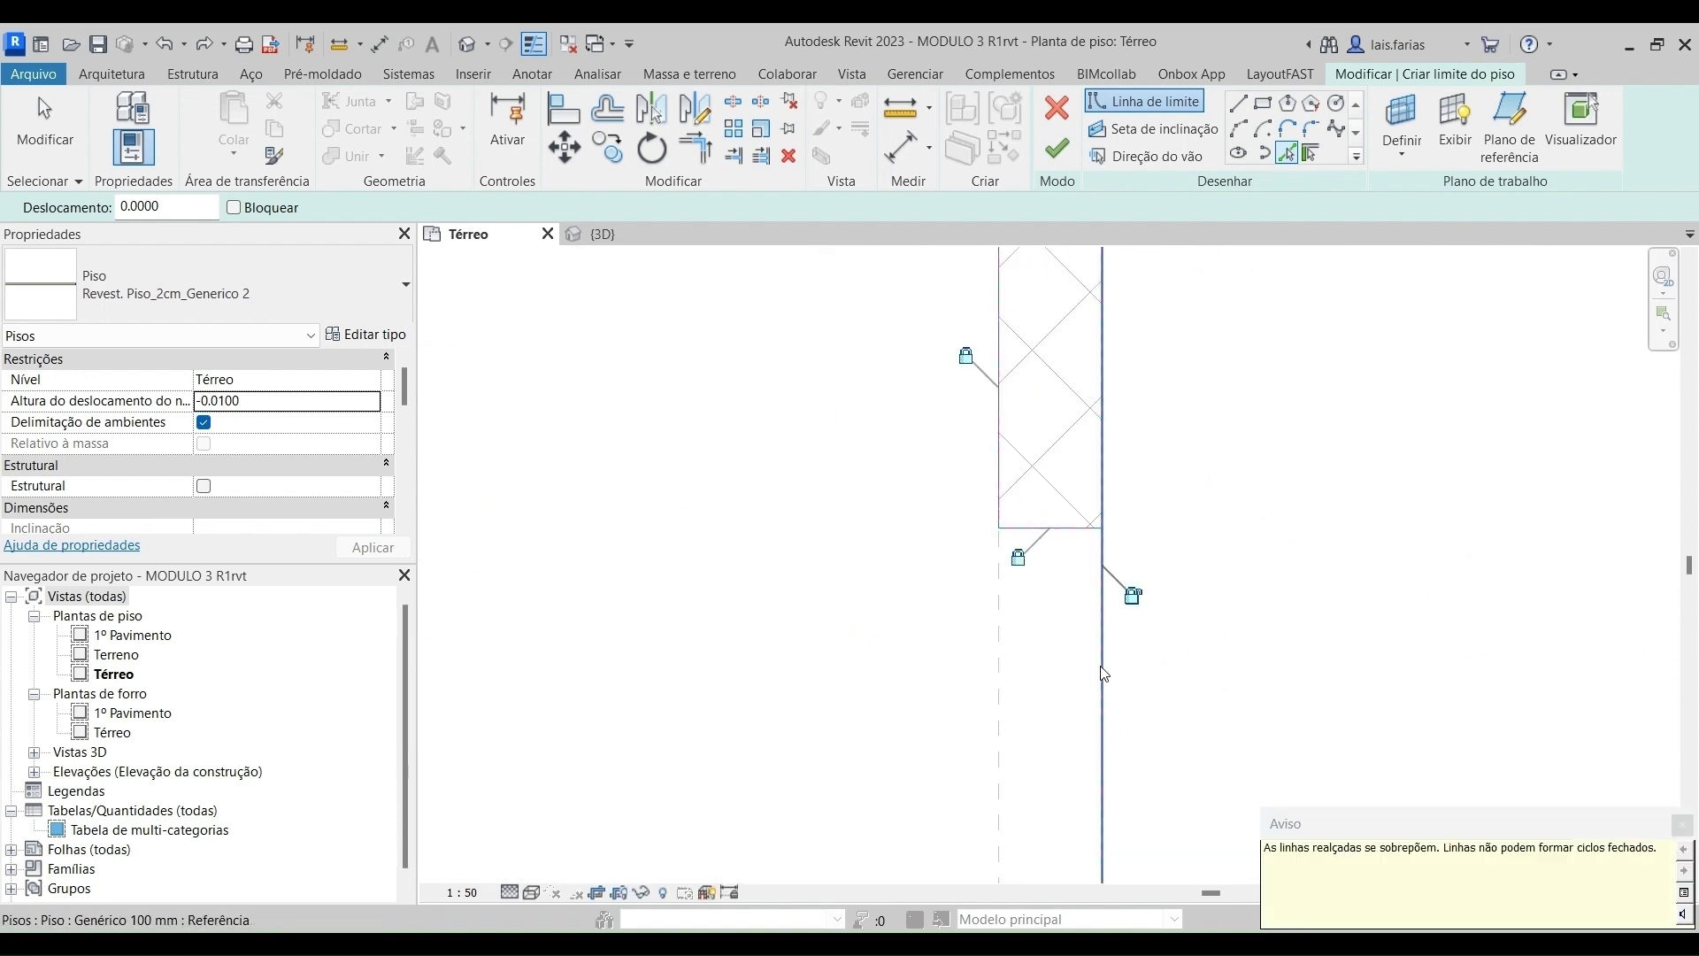
pyautogui.scroll(3, 1149, 609)
pyautogui.click(1096, 576)
# Pick and lock boundary lines along the lower block's outer wall face, the left corridor edge and the lower end of the left core wall.
pyautogui.scroll(-6, 1299, 620)
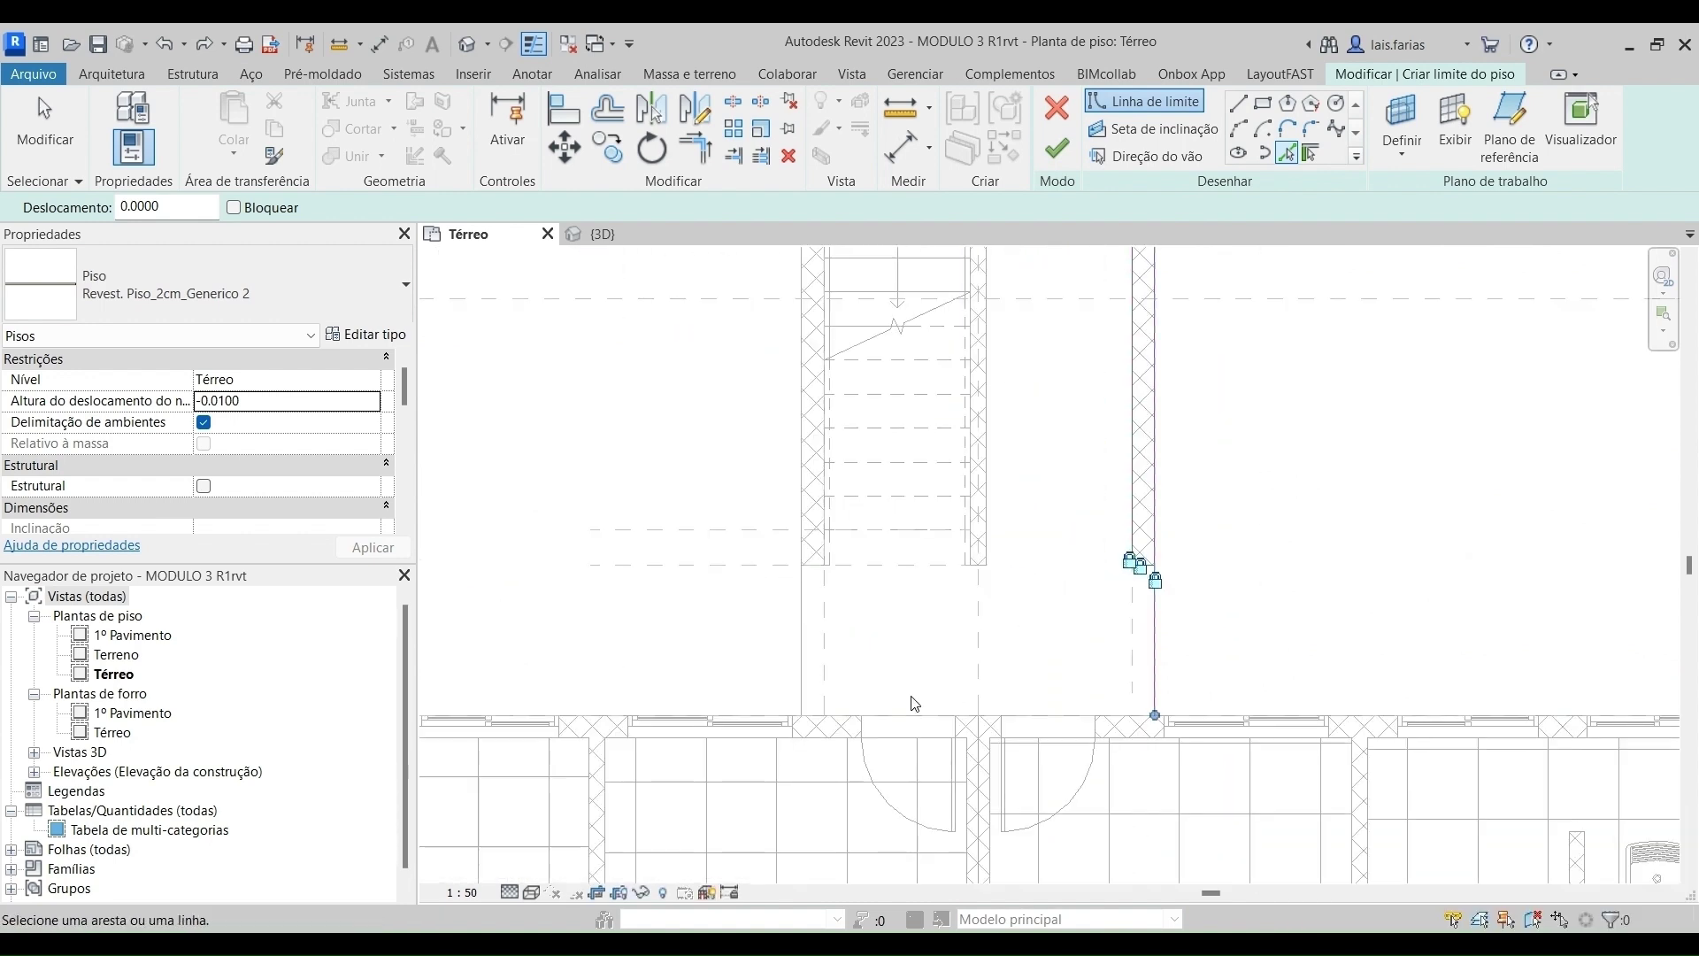
pyautogui.click(839, 719)
pyautogui.scroll(4, 805, 626)
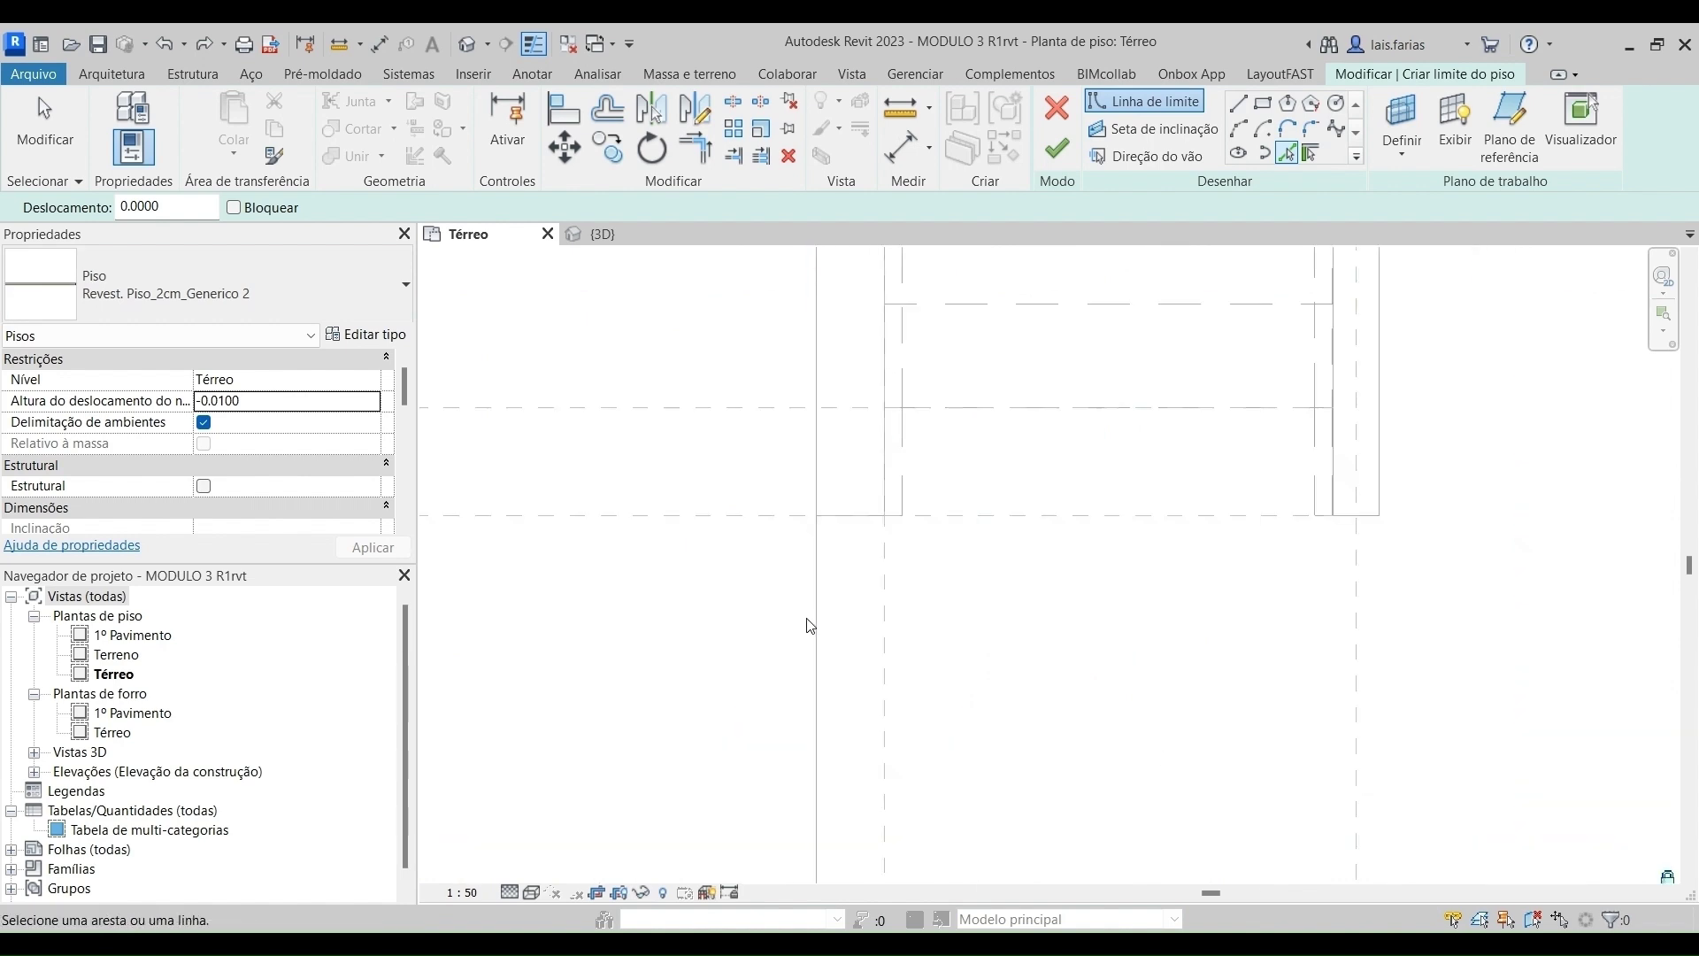
pyautogui.scroll(2, 876, 518)
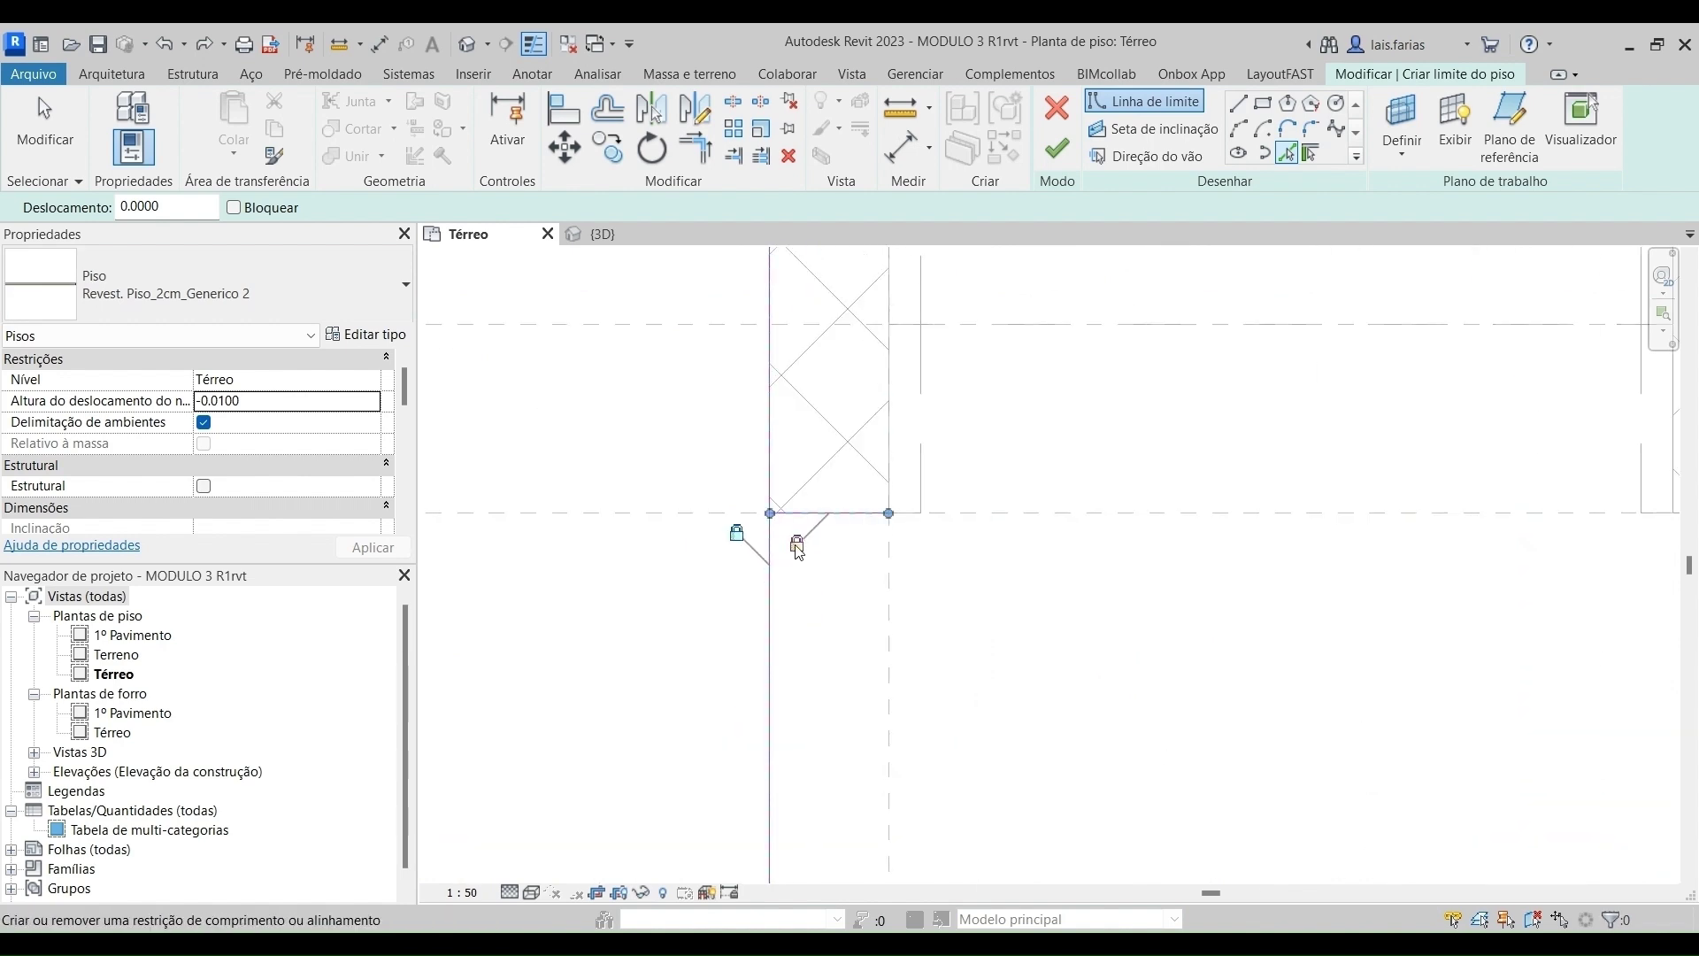
# Continue the locked boundary along the left wall's inner face, the stair's lower riser line, and the middle wall's lower end and both faces.
pyautogui.scroll(-2, 836, 527)
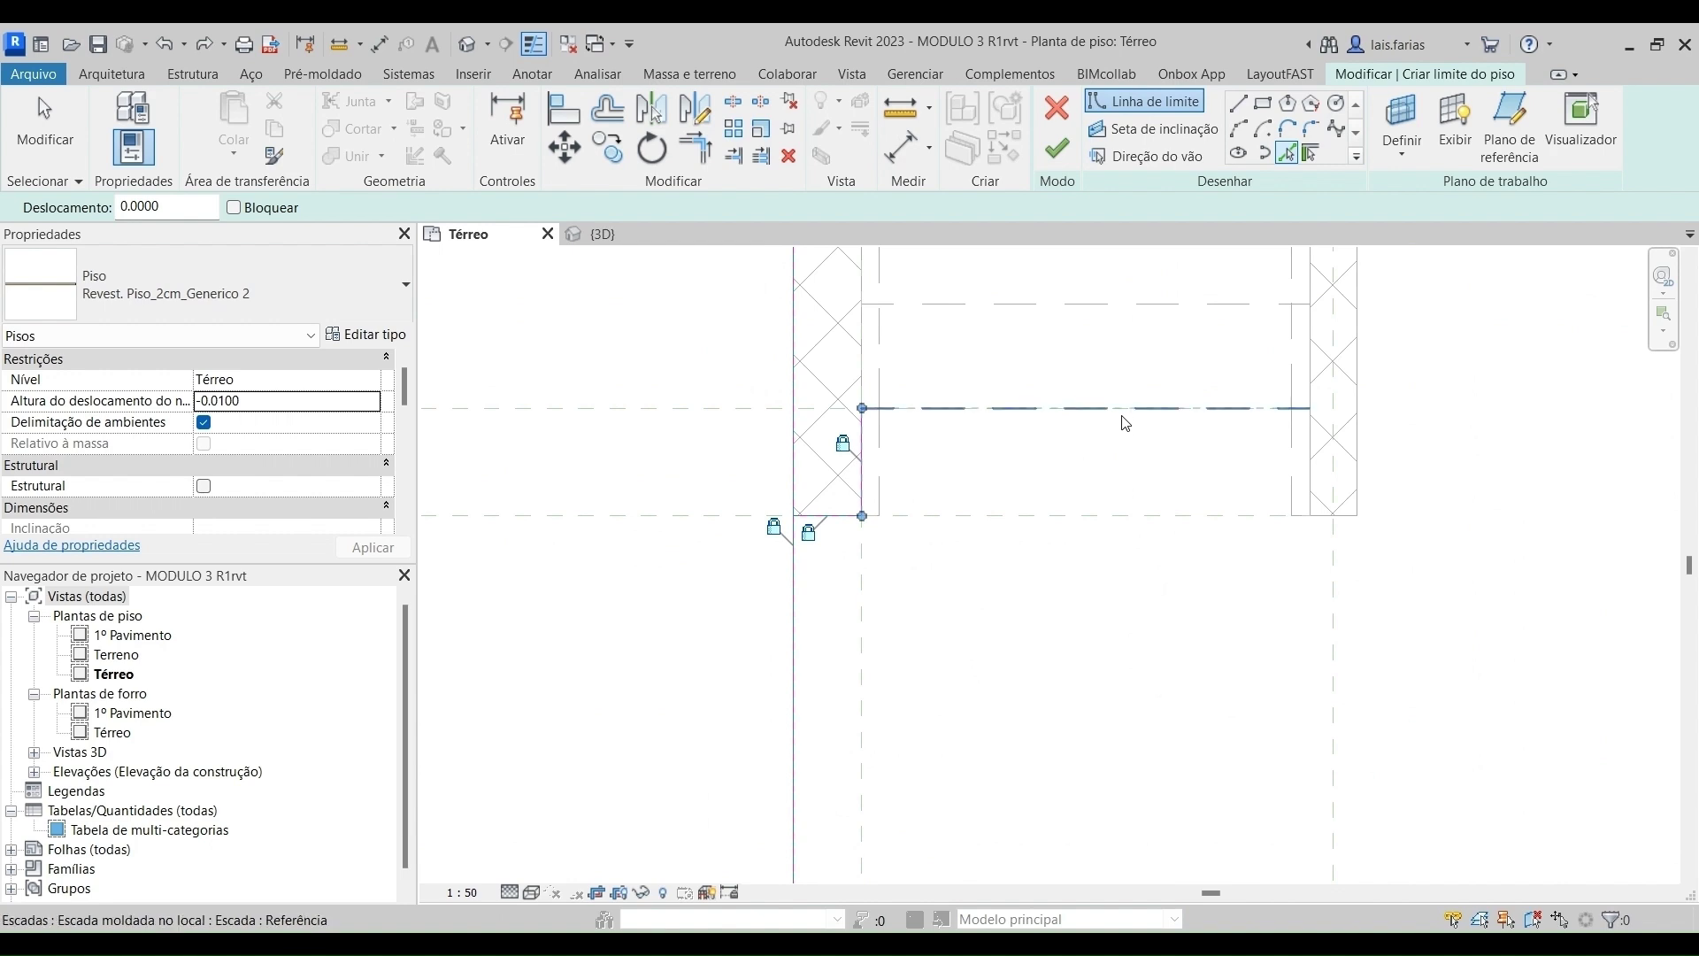
pyautogui.click(1310, 408)
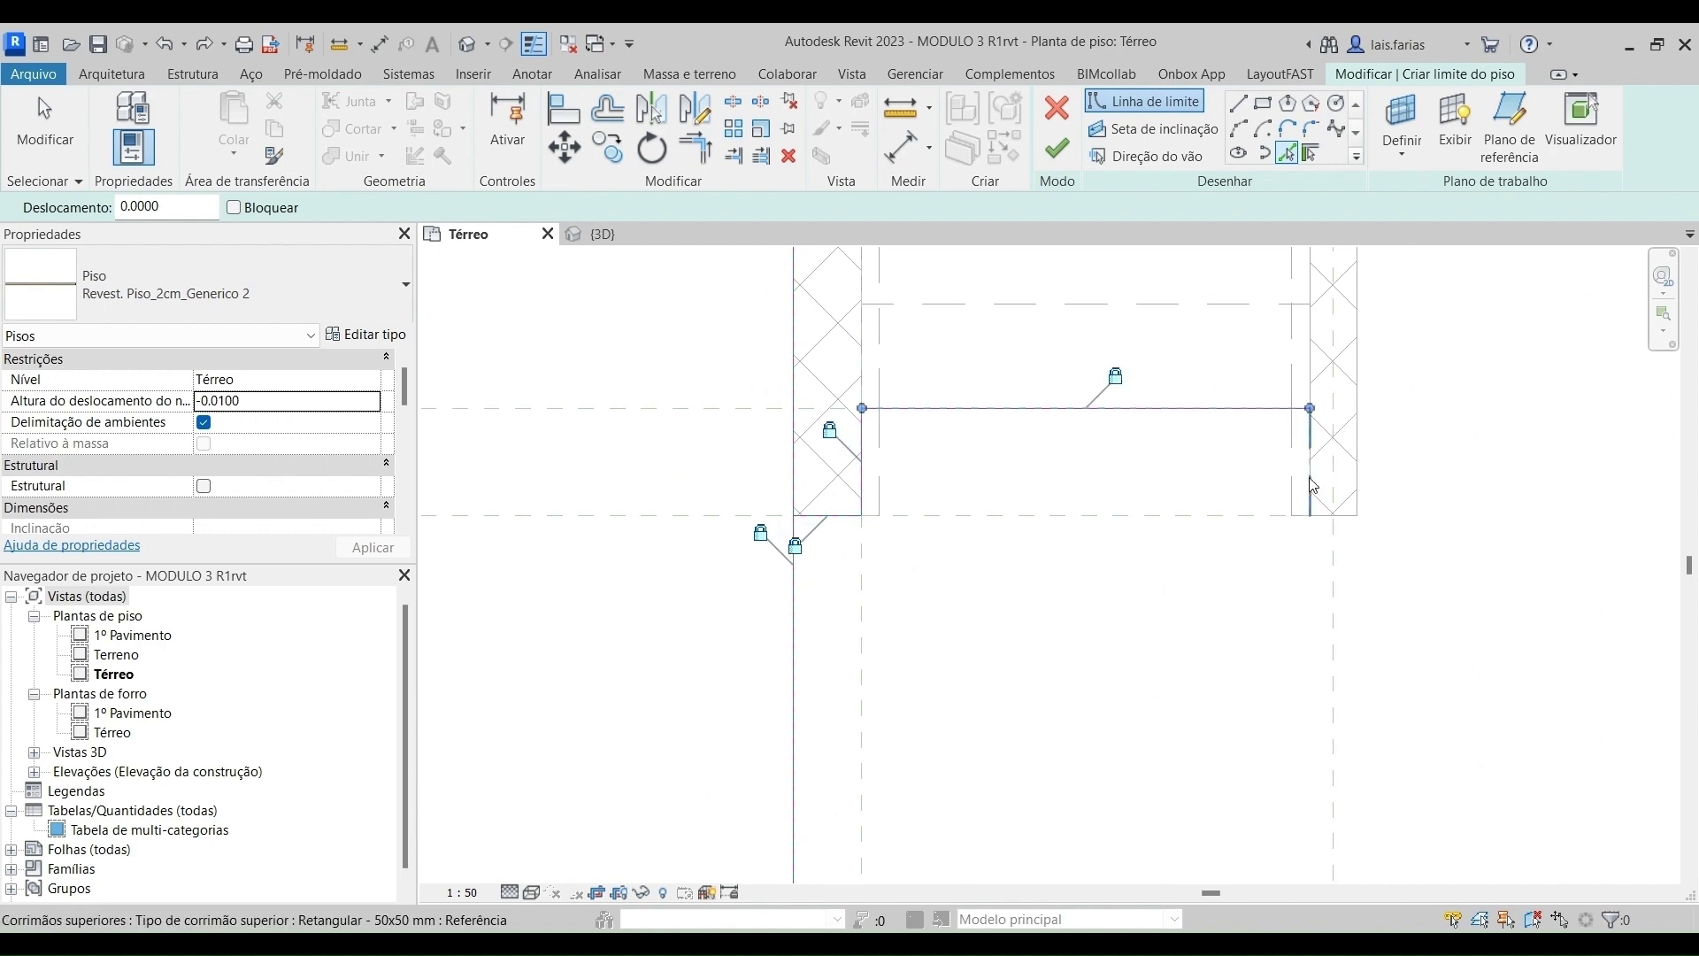
pyautogui.click(1270, 449)
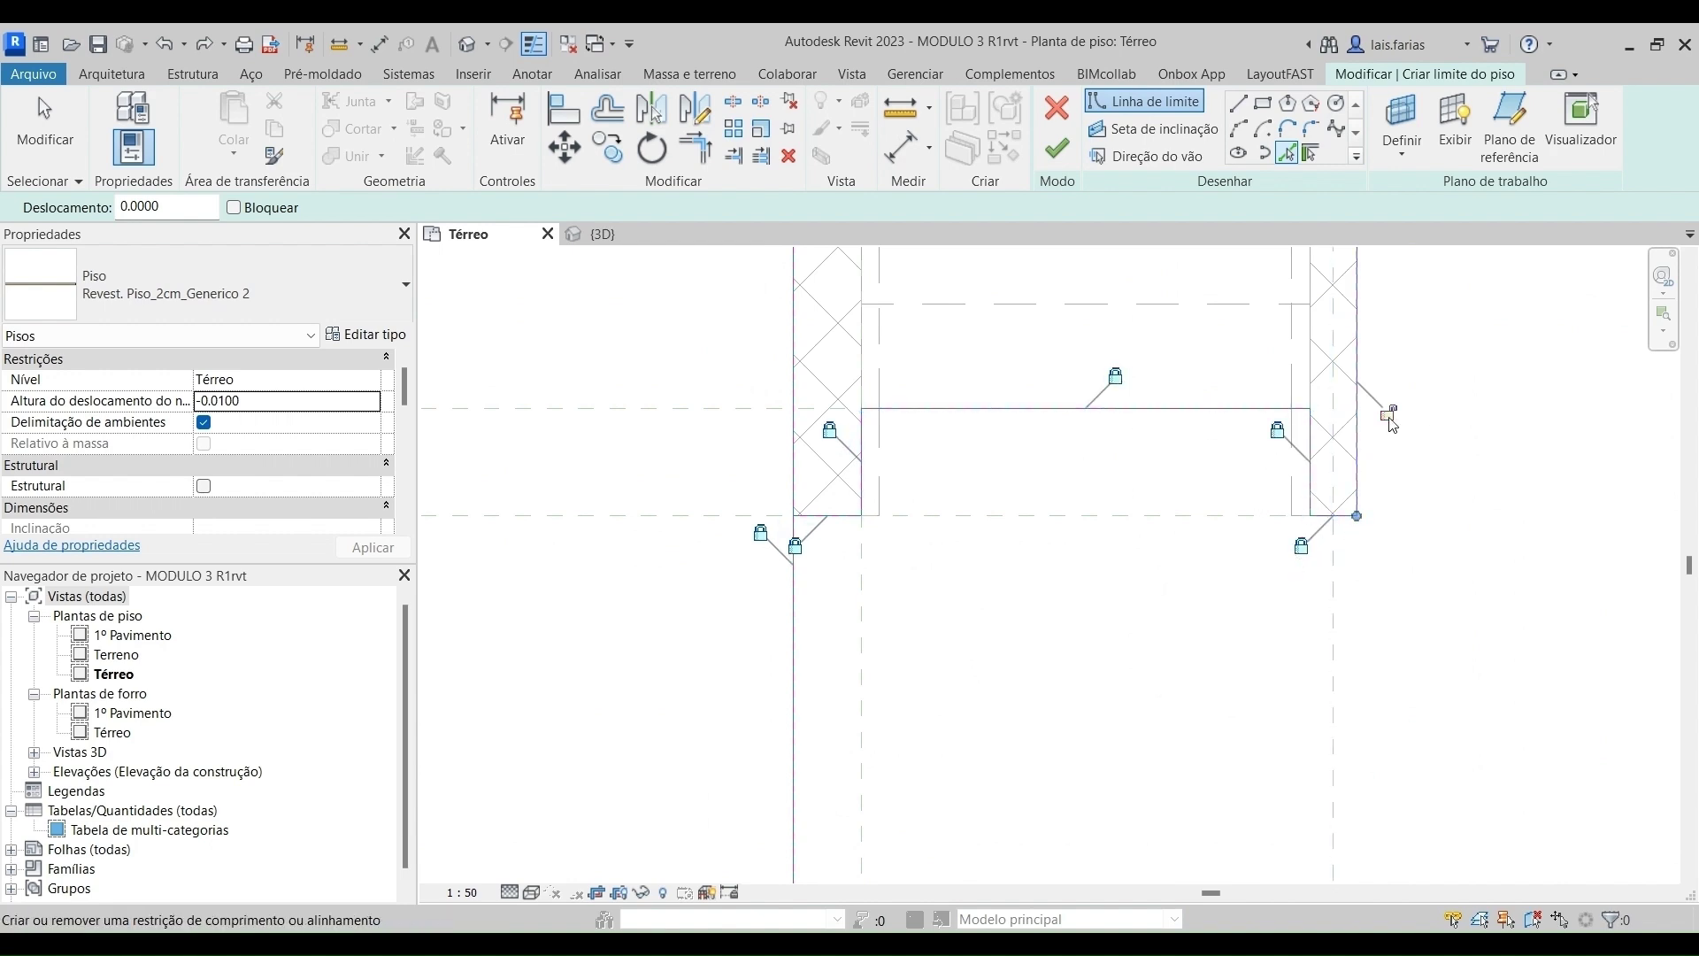
pyautogui.click(1389, 416)
# Pick and lock boundary lines across the upper end of the middle core wall and along its stair-side face.
pyautogui.scroll(-5, 1216, 678)
pyautogui.scroll(5, 1252, 274)
pyautogui.scroll(3, 1180, 496)
pyautogui.click(1128, 611)
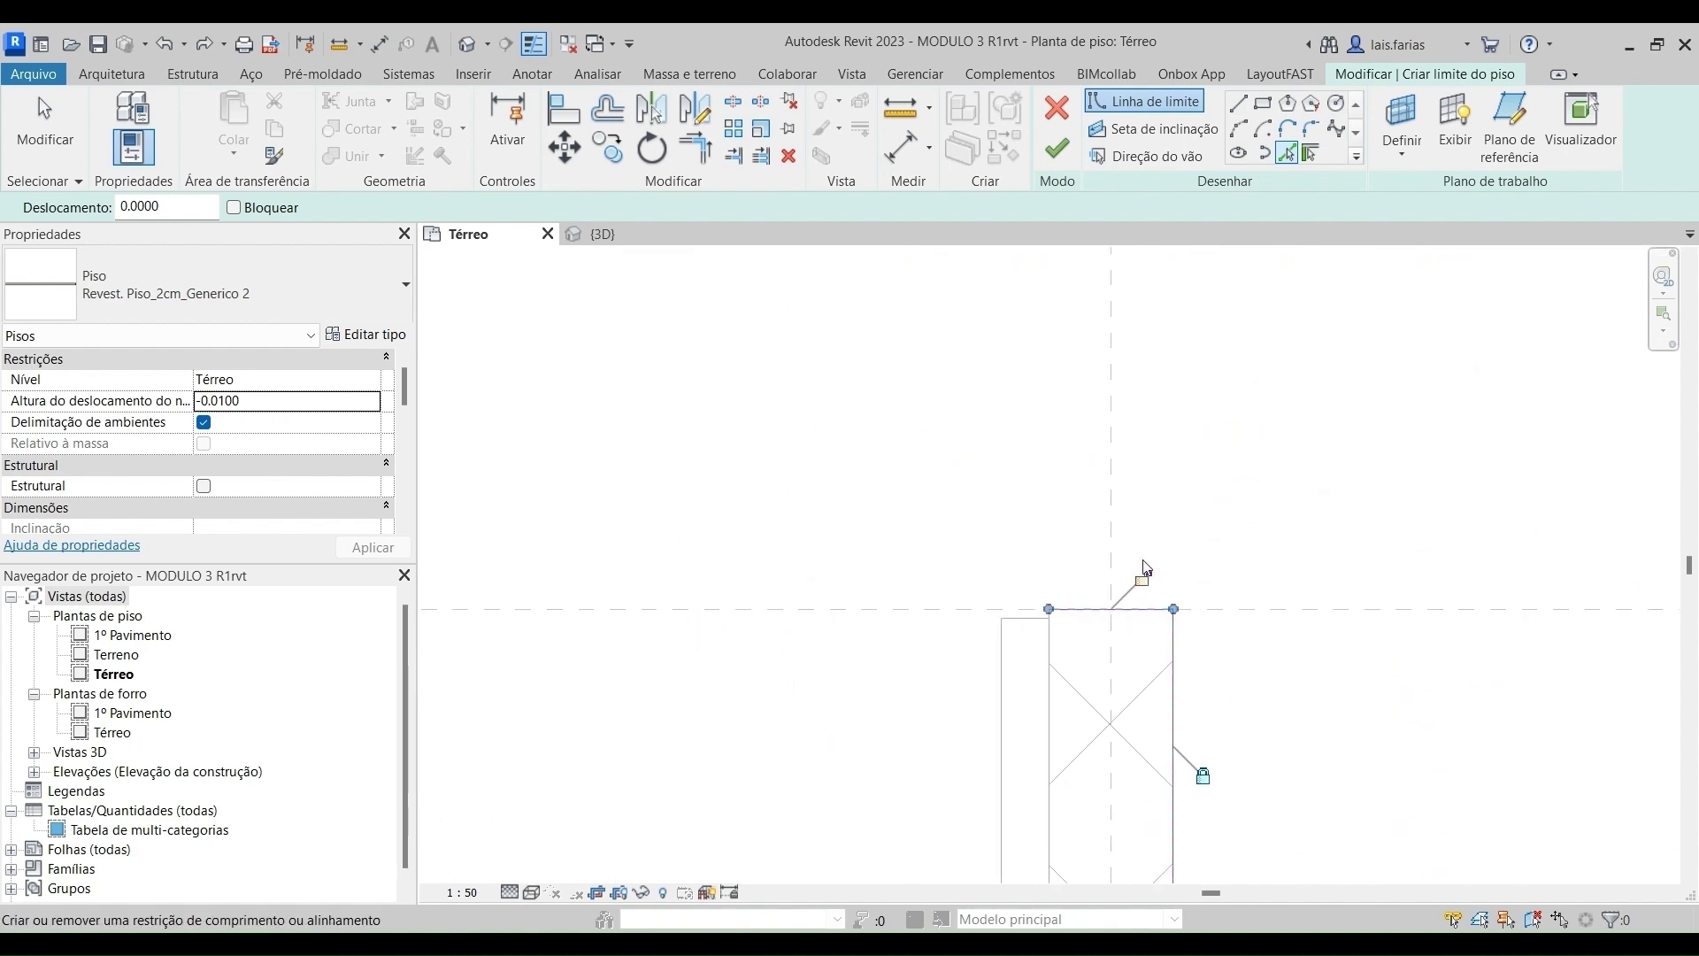
pyautogui.click(1142, 578)
pyautogui.click(1050, 656)
pyautogui.click(1080, 775)
pyautogui.scroll(-4, 1251, 670)
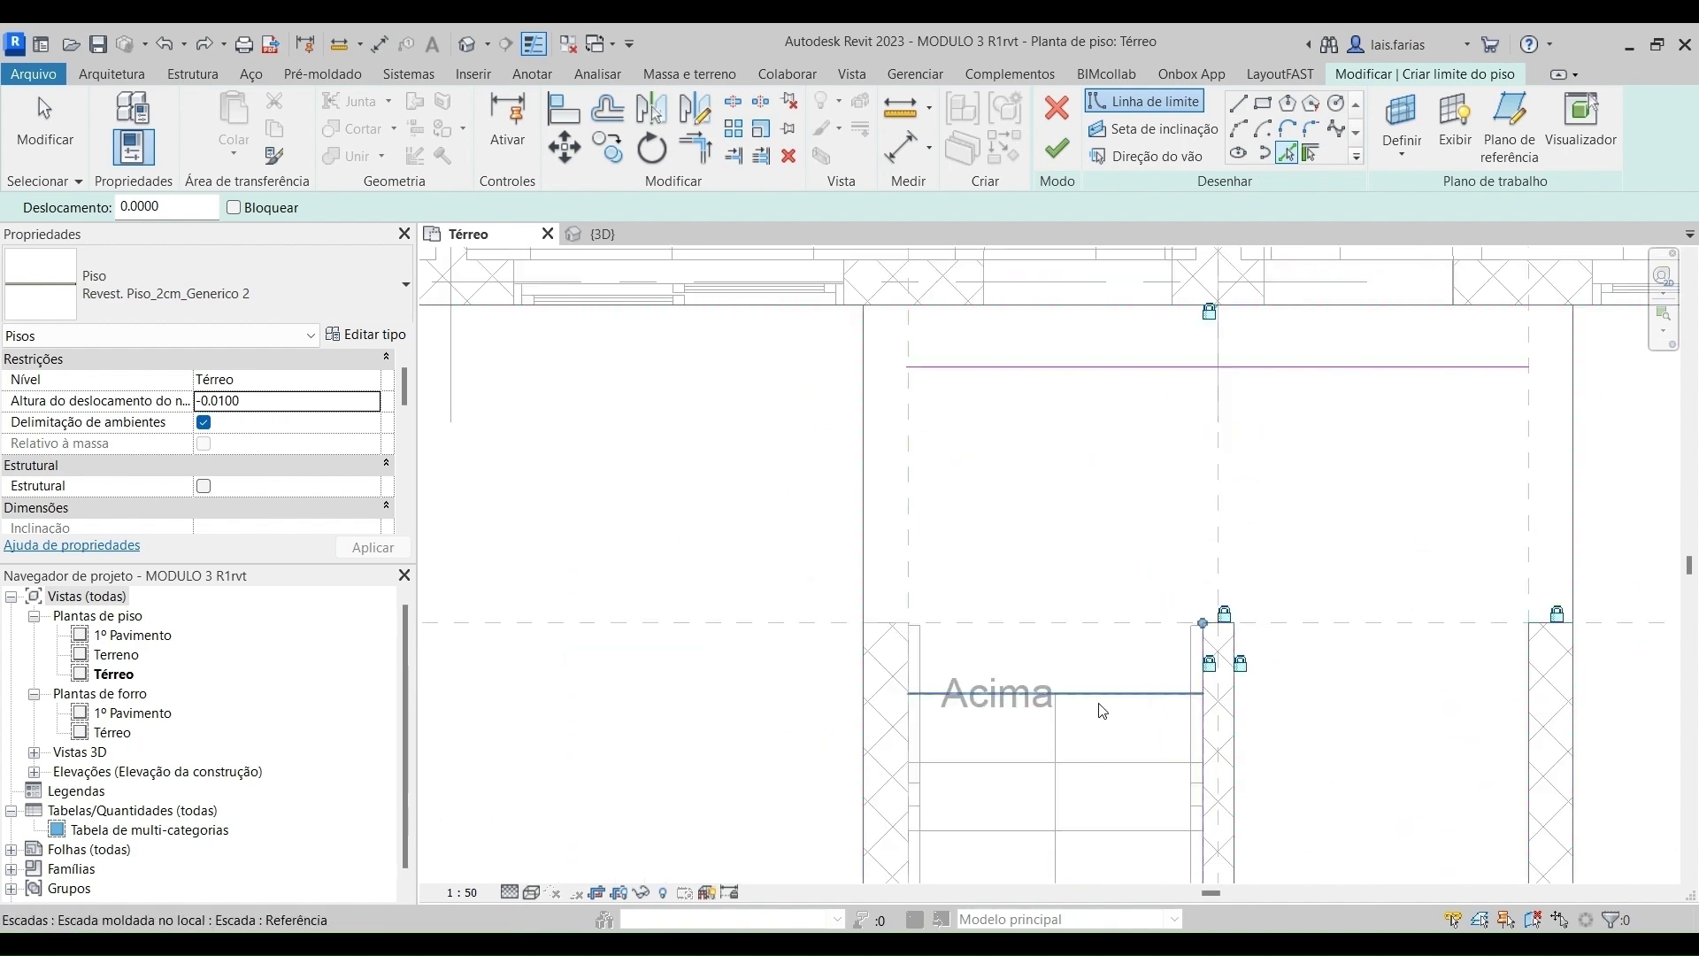
# Pick and lock boundary lines along the stair's upper riser line, the left wall's inner face and upper end, and the upper left corridor edge.
pyautogui.click(1102, 704)
pyautogui.scroll(3, 854, 664)
pyautogui.click(919, 708)
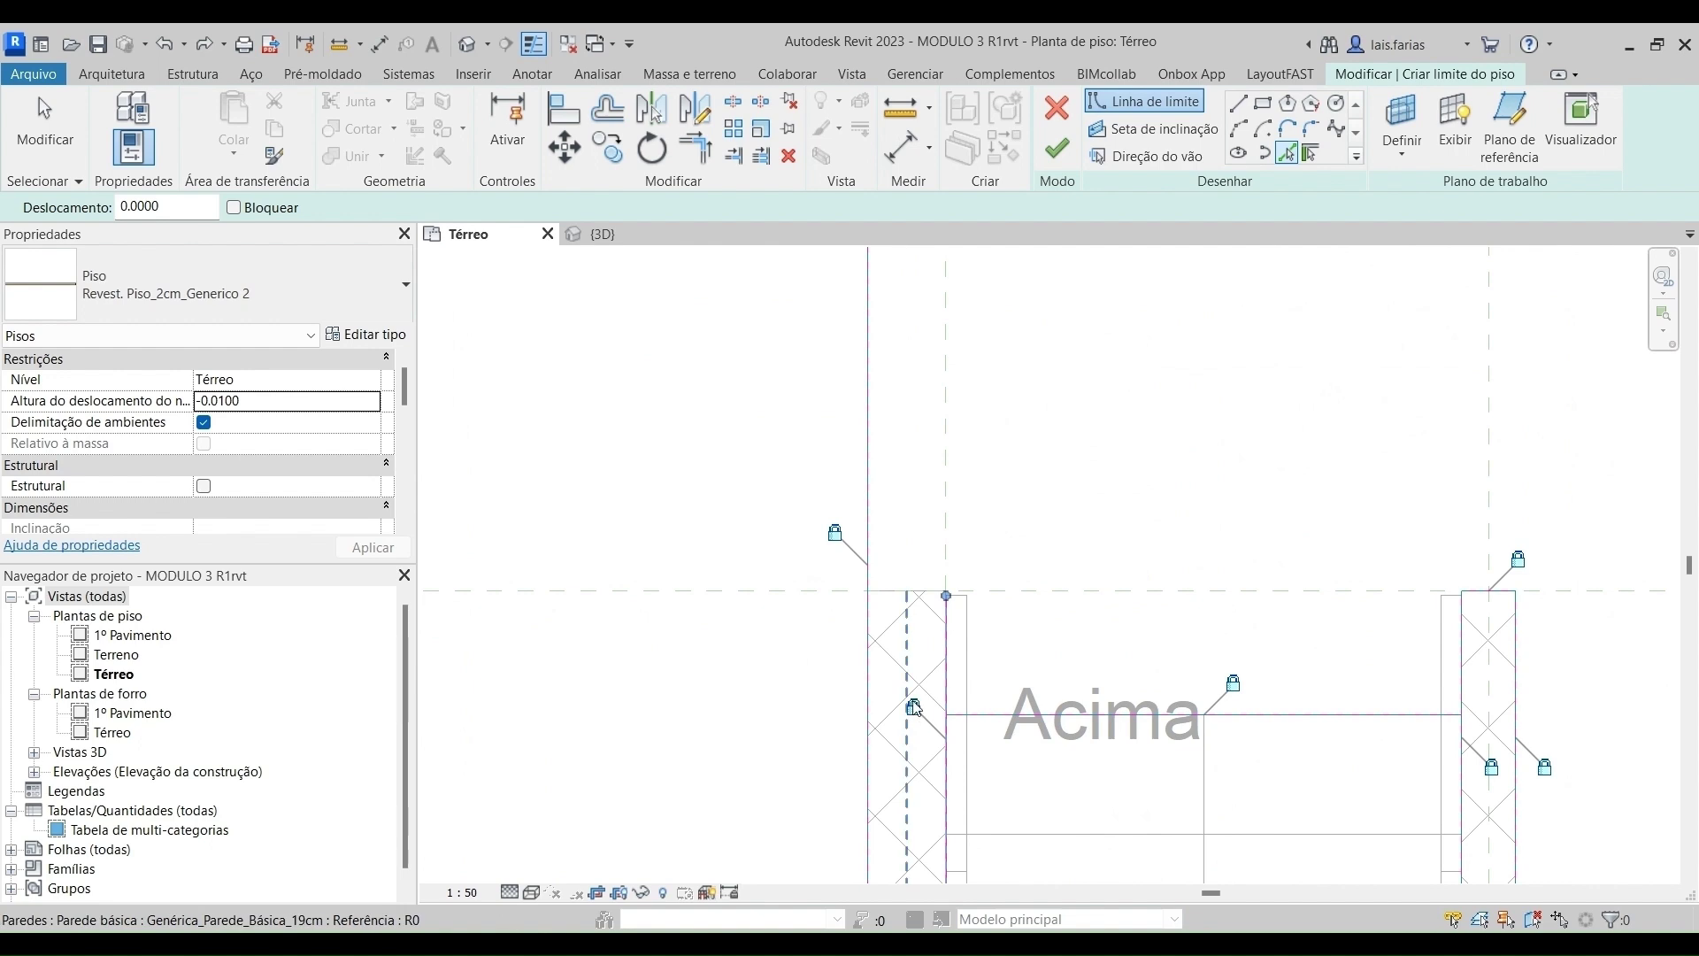
pyautogui.click(934, 563)
pyautogui.click(864, 465)
pyautogui.click(833, 529)
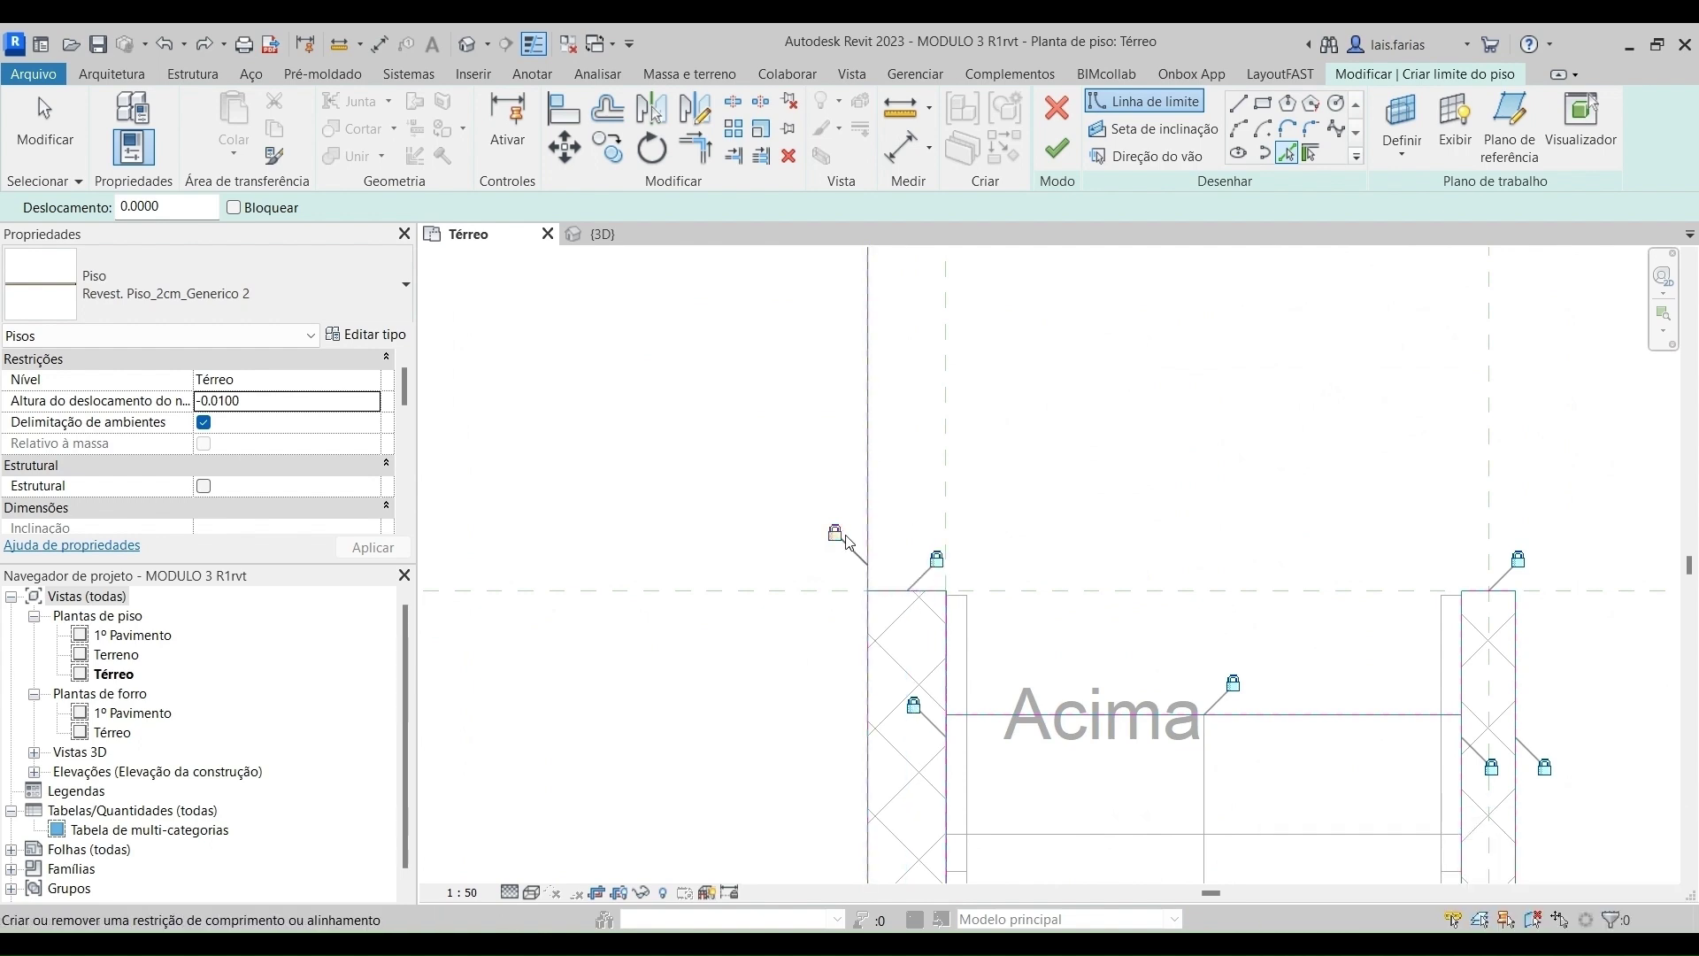
# Trim the floor boundary to corners where the corridor edges meet the upper block's wall line and at the right wall's upper end.
pyautogui.scroll(-4, 832, 526)
pyautogui.press('Escape')
pyautogui.scroll(3, 866, 404)
pyautogui.press('t')
pyautogui.press('r')
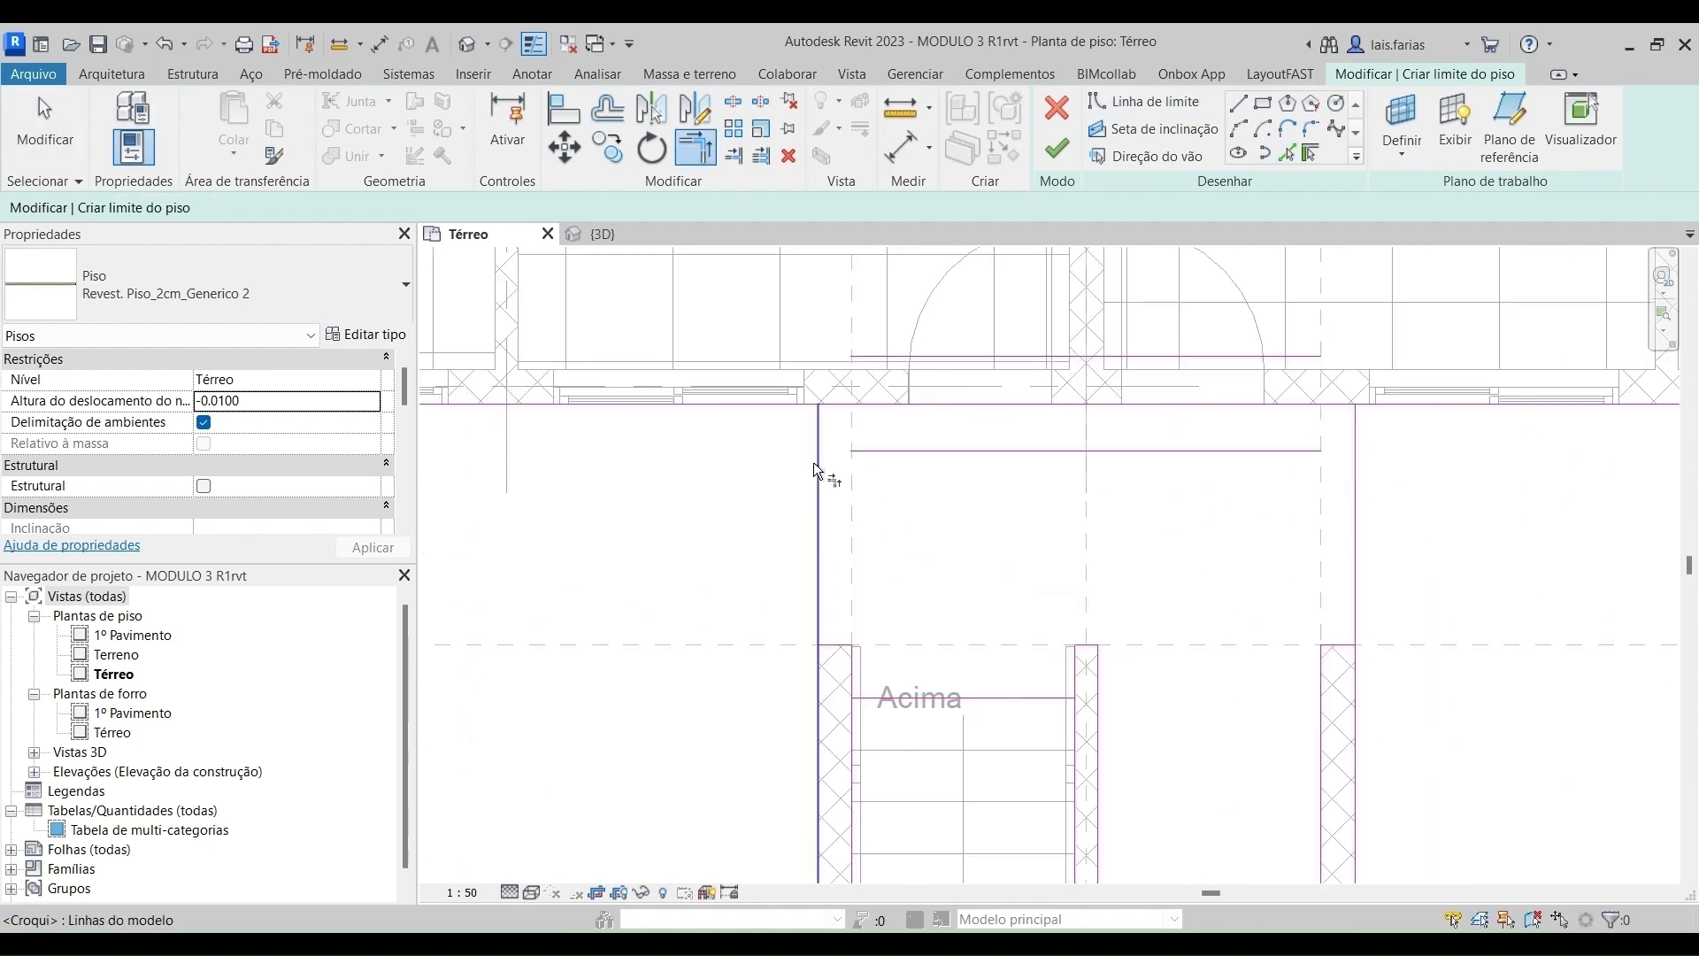
pyautogui.click(863, 408)
pyautogui.click(1357, 633)
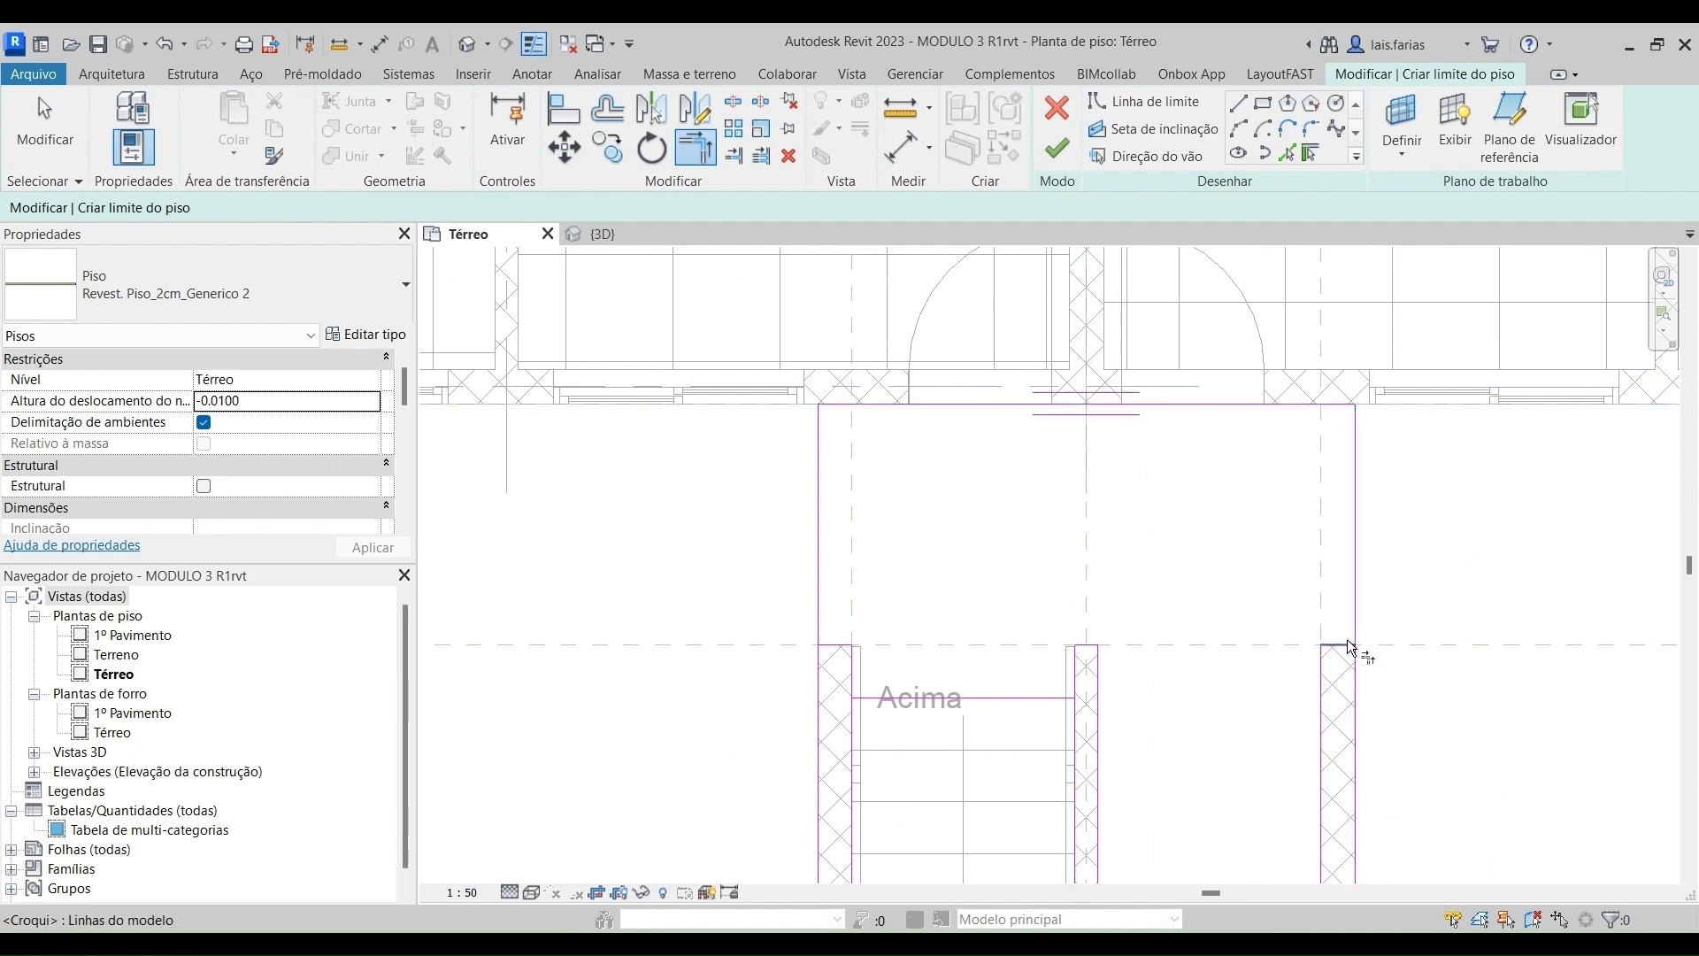
# Trim the boundary to corners at the right wall's lower end and where the corridor edges meet the lower block's wall line.
pyautogui.scroll(-4, 1239, 531)
pyautogui.scroll(4, 1245, 687)
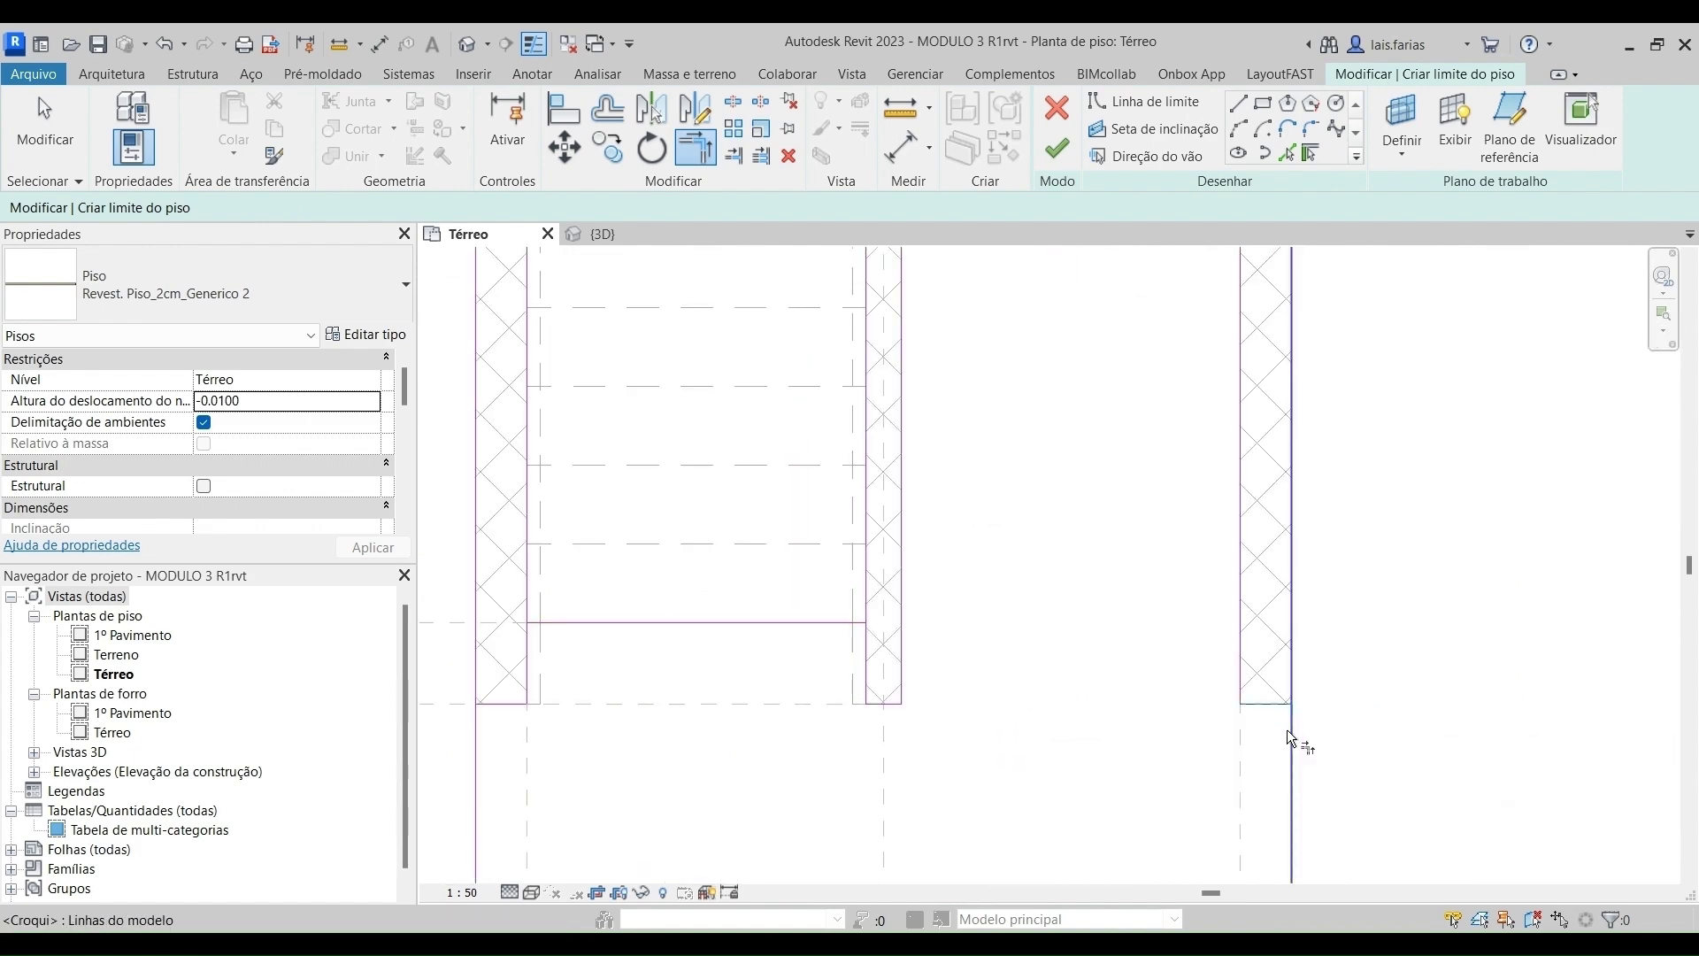
pyautogui.click(1288, 731)
pyautogui.scroll(-1, 1374, 612)
pyautogui.click(1358, 905)
pyautogui.scroll(-2, 1332, 450)
pyautogui.click(1319, 673)
pyautogui.click(1101, 687)
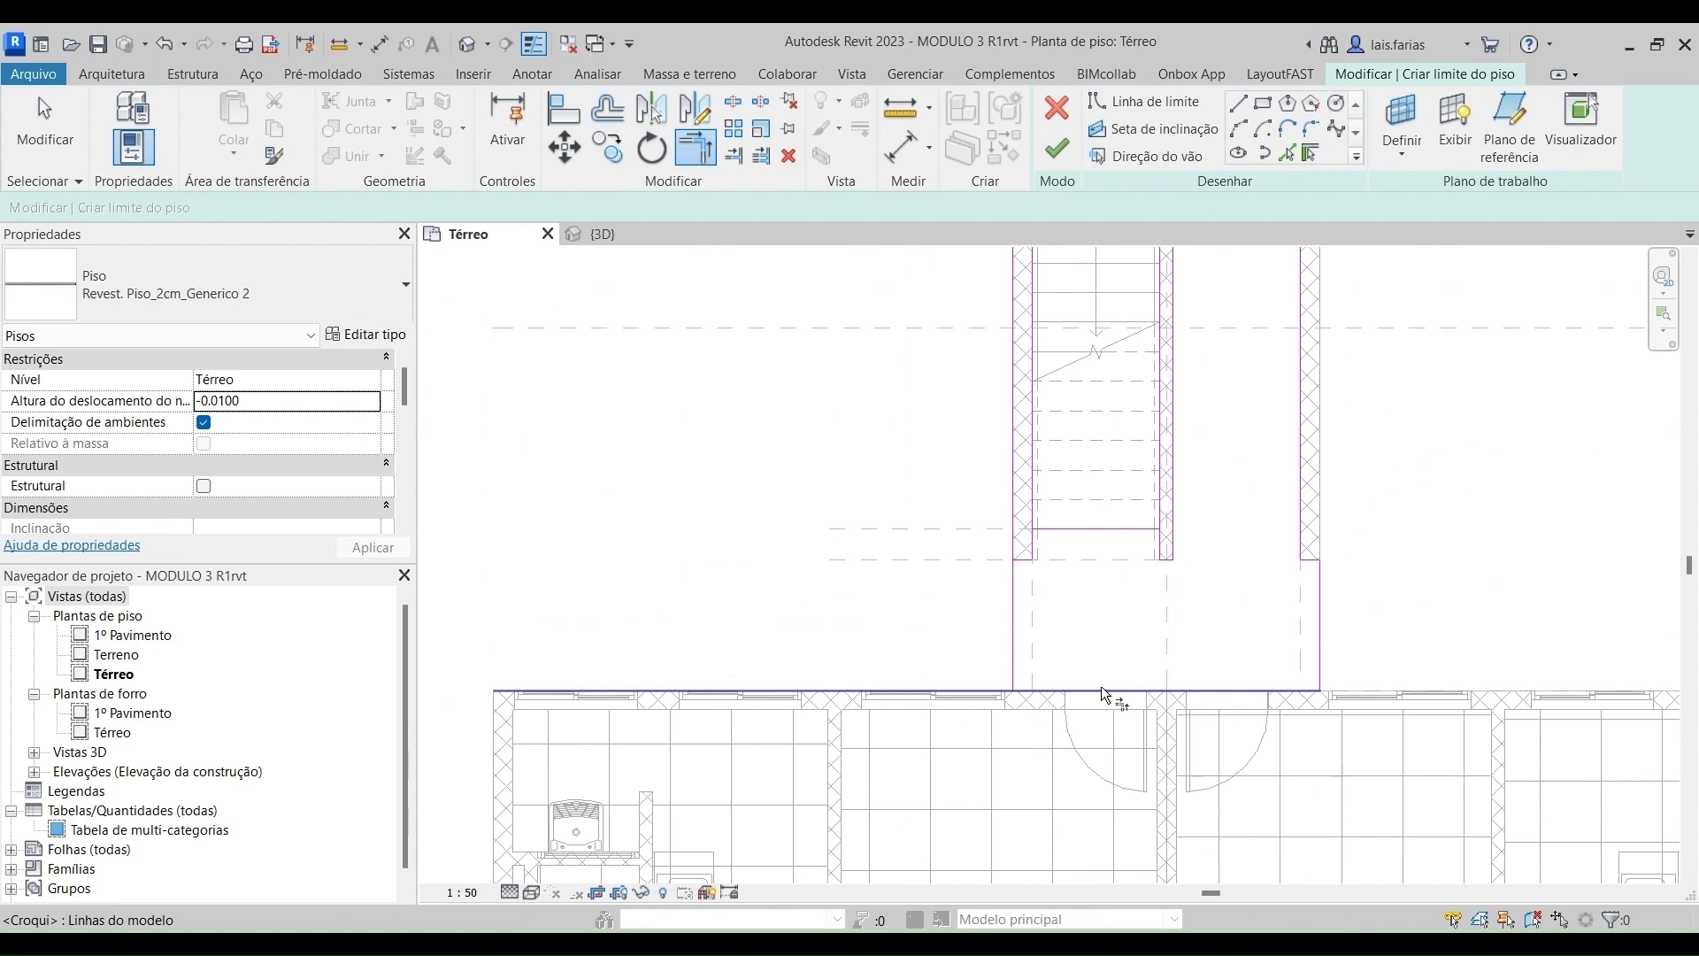
# Trim the floor boundary to corners where the stair's lower and upper riser lines meet the left and middle core walls.
pyautogui.scroll(2, 1005, 605)
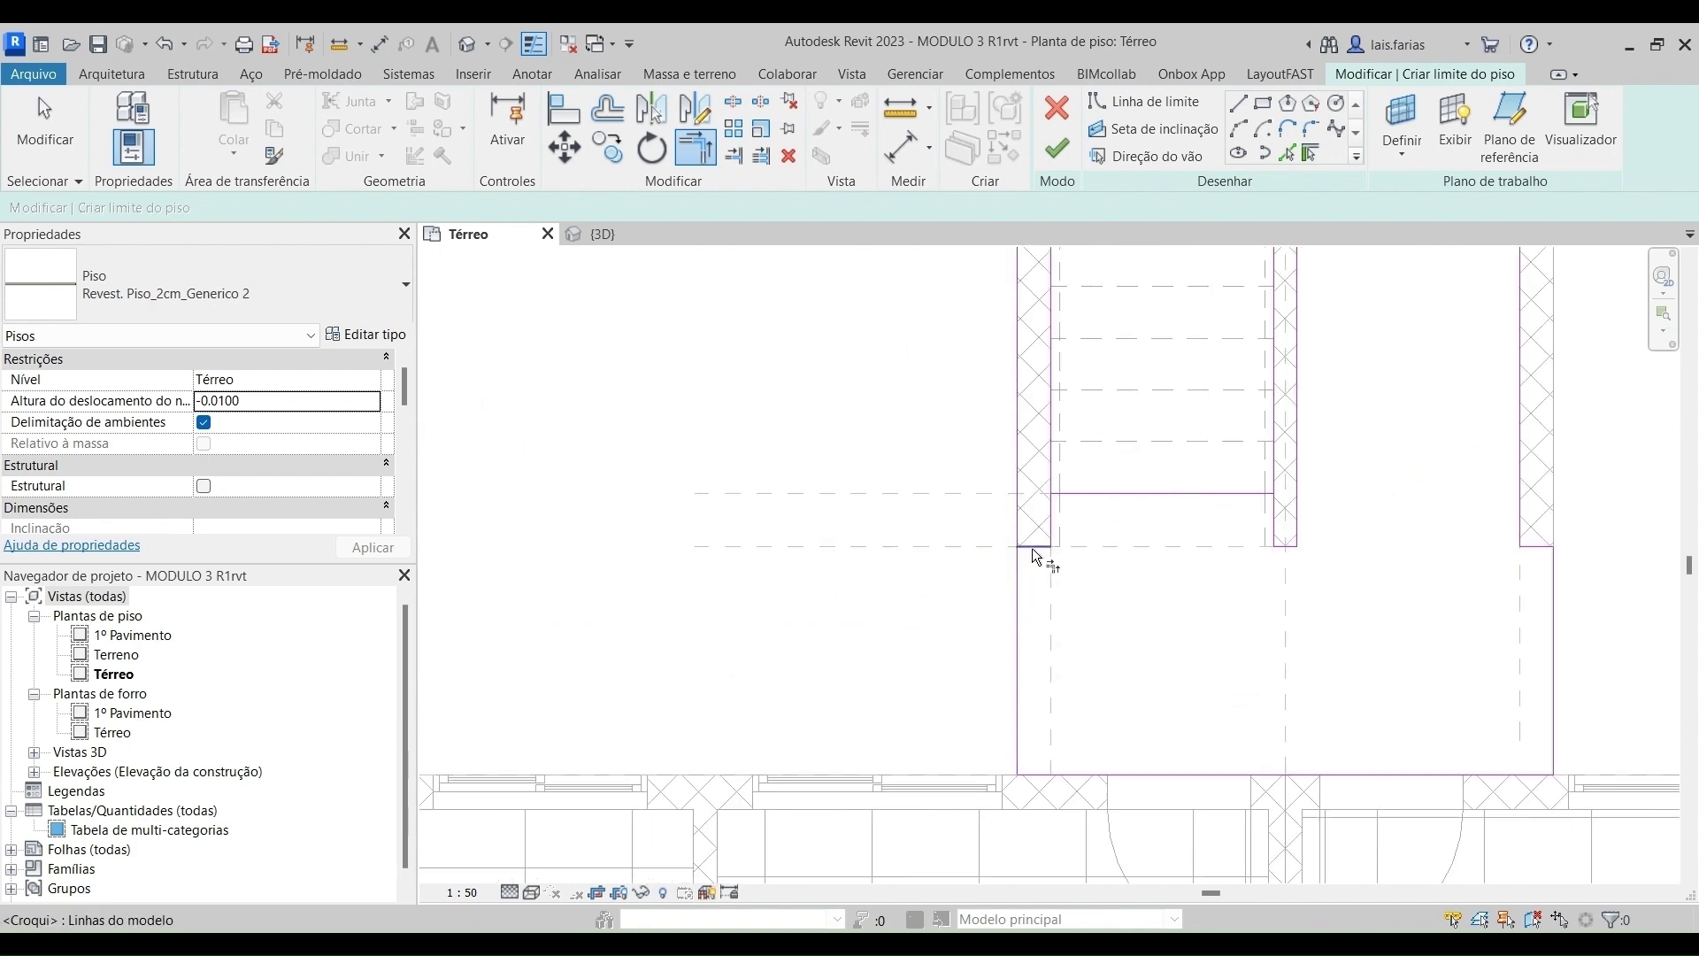
pyautogui.click(1015, 566)
pyautogui.click(1069, 500)
pyautogui.scroll(-5, 1294, 618)
pyautogui.scroll(7, 1300, 373)
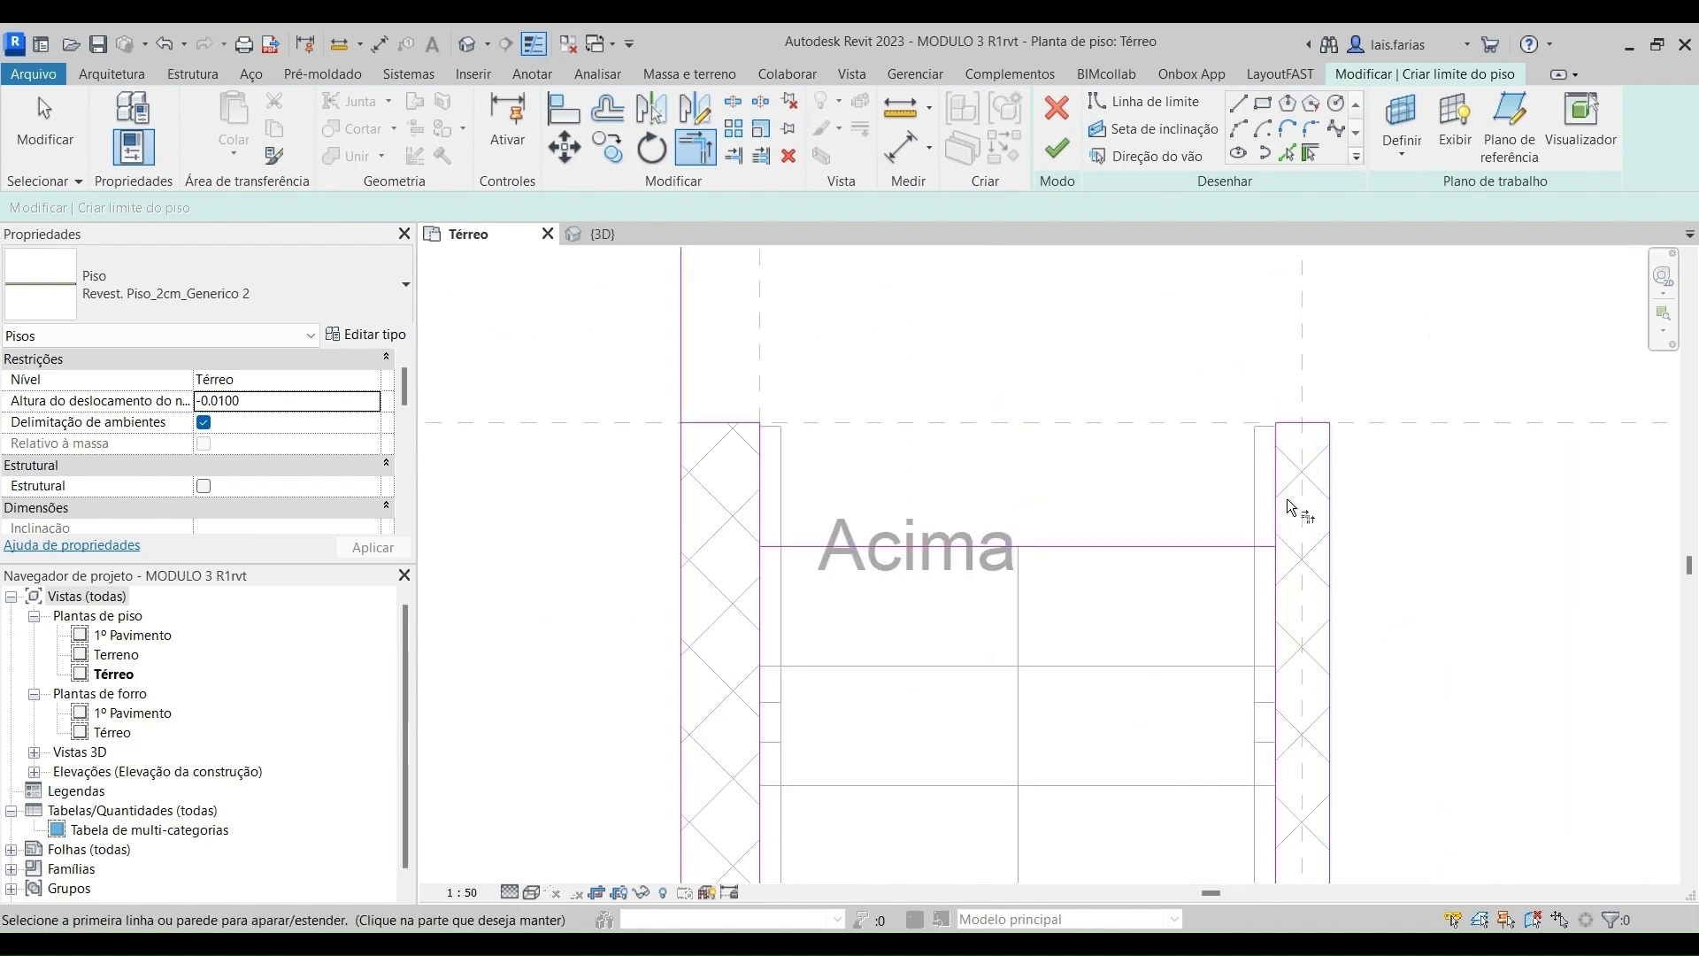
pyautogui.click(1275, 500)
pyautogui.click(1258, 541)
pyautogui.click(757, 493)
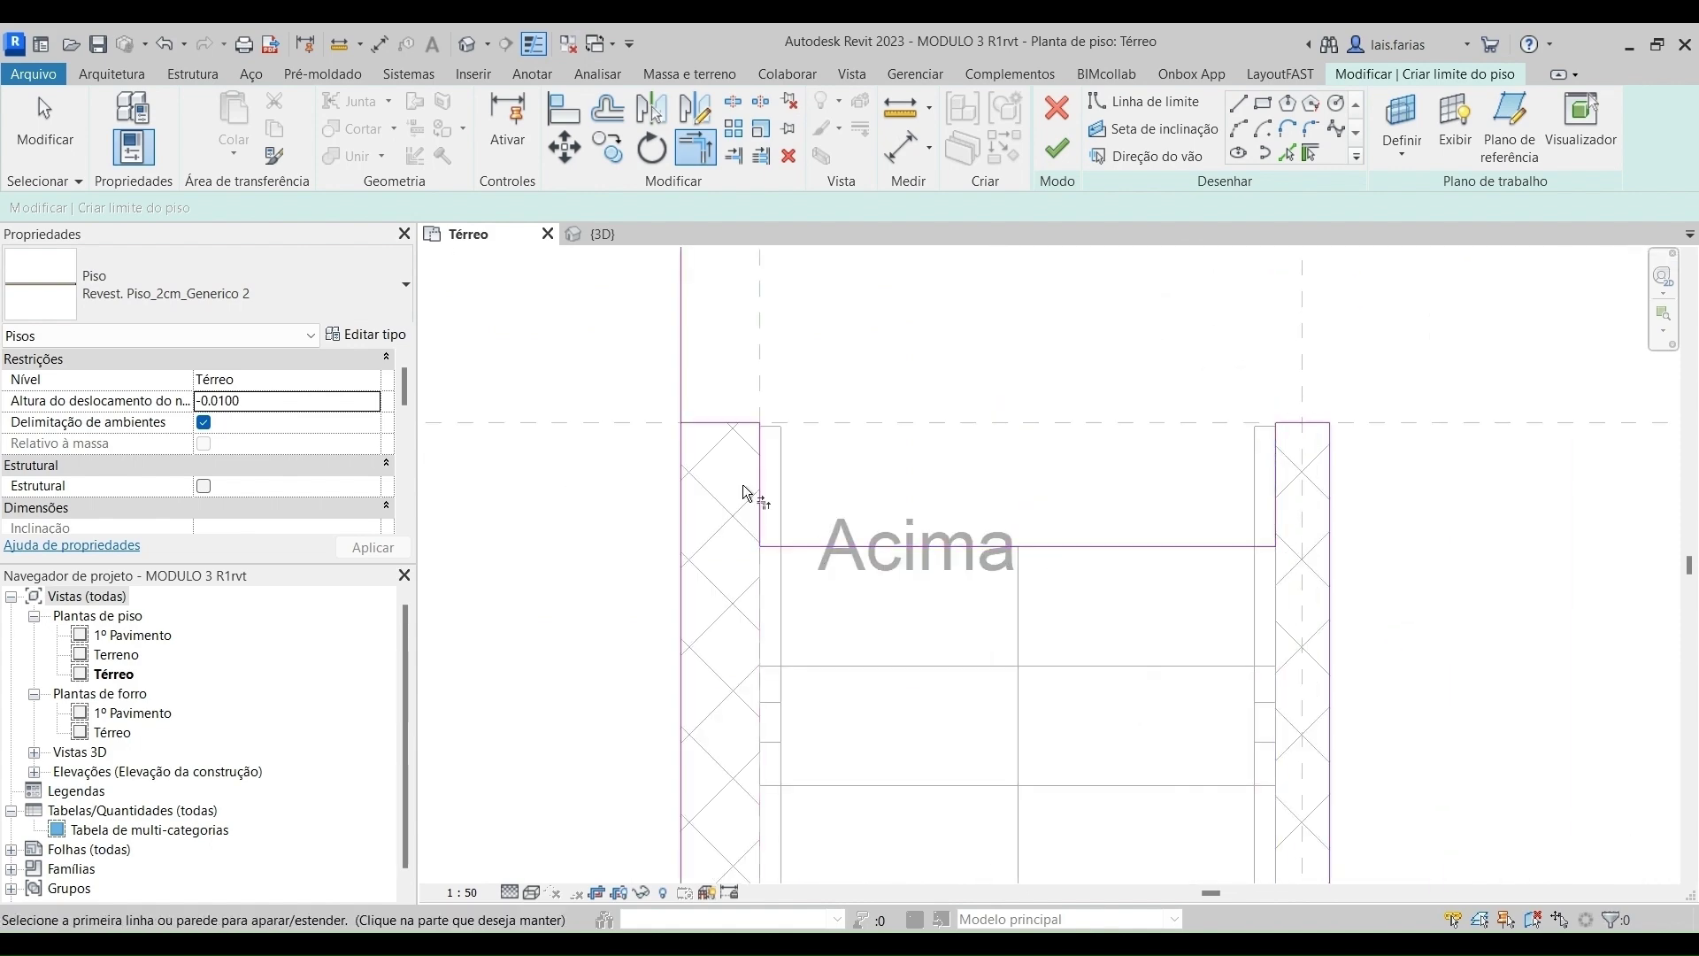
pyautogui.click(683, 379)
pyautogui.click(1344, 905)
# Finish the 2 cm corridor floor sketch around the core walls and stair.
pyautogui.scroll(-4, 1008, 777)
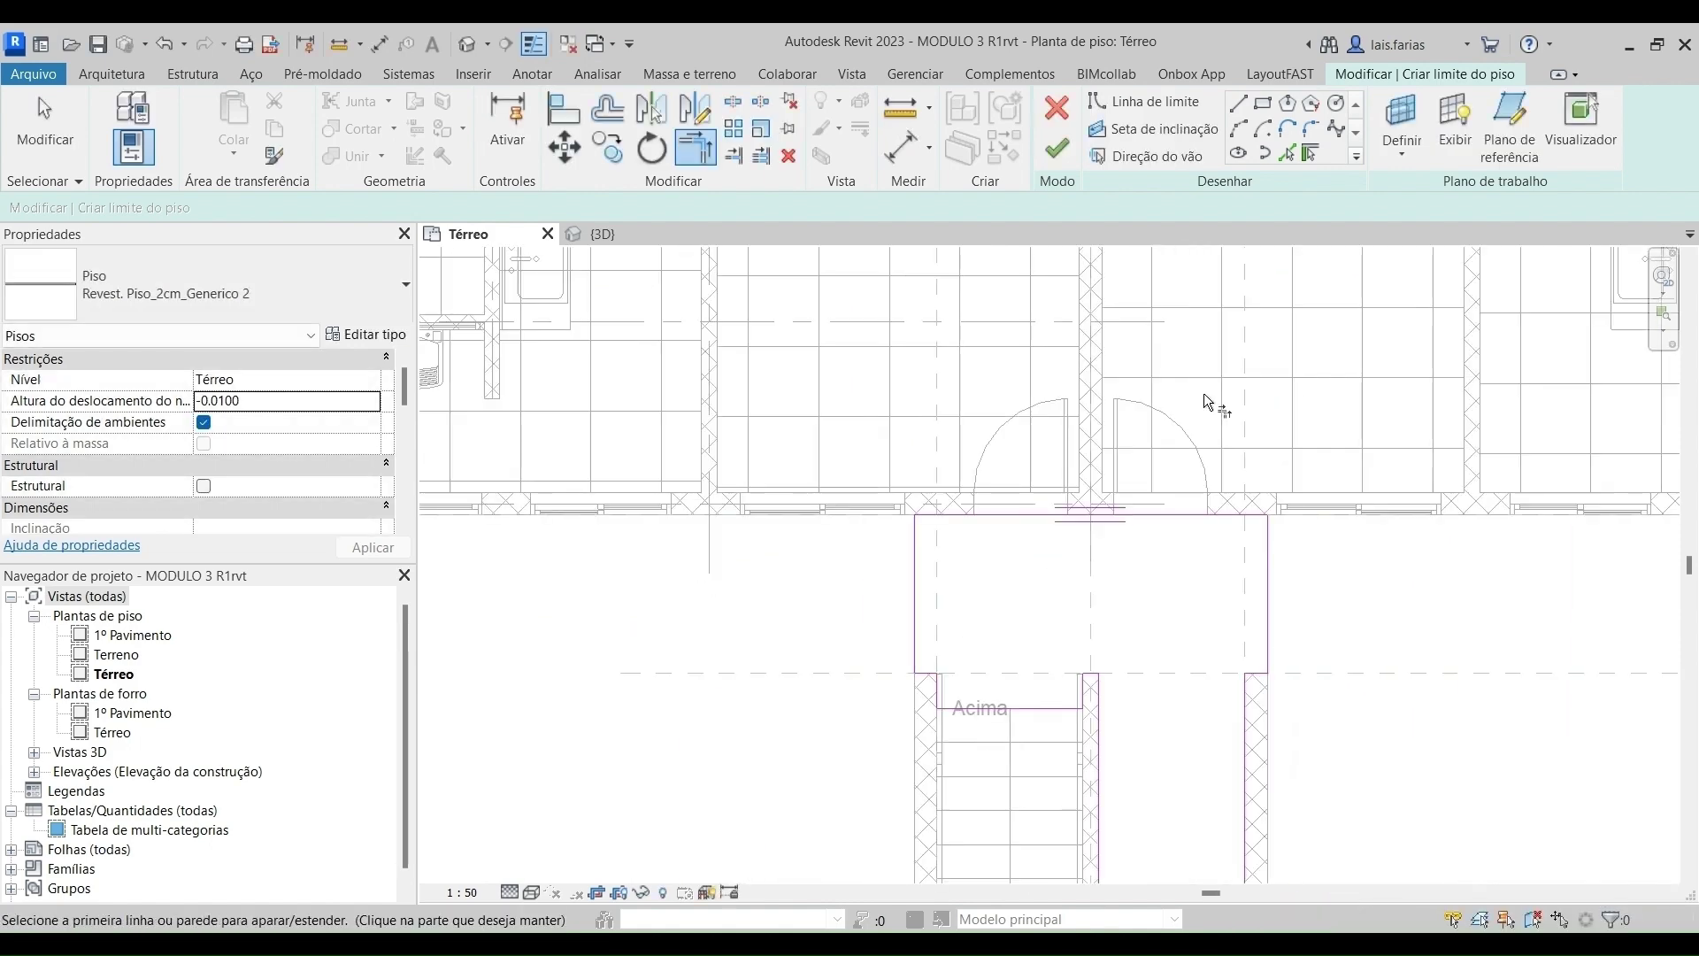
pyautogui.scroll(-4, 983, 505)
pyautogui.scroll(2, 976, 705)
pyautogui.press('Escape')
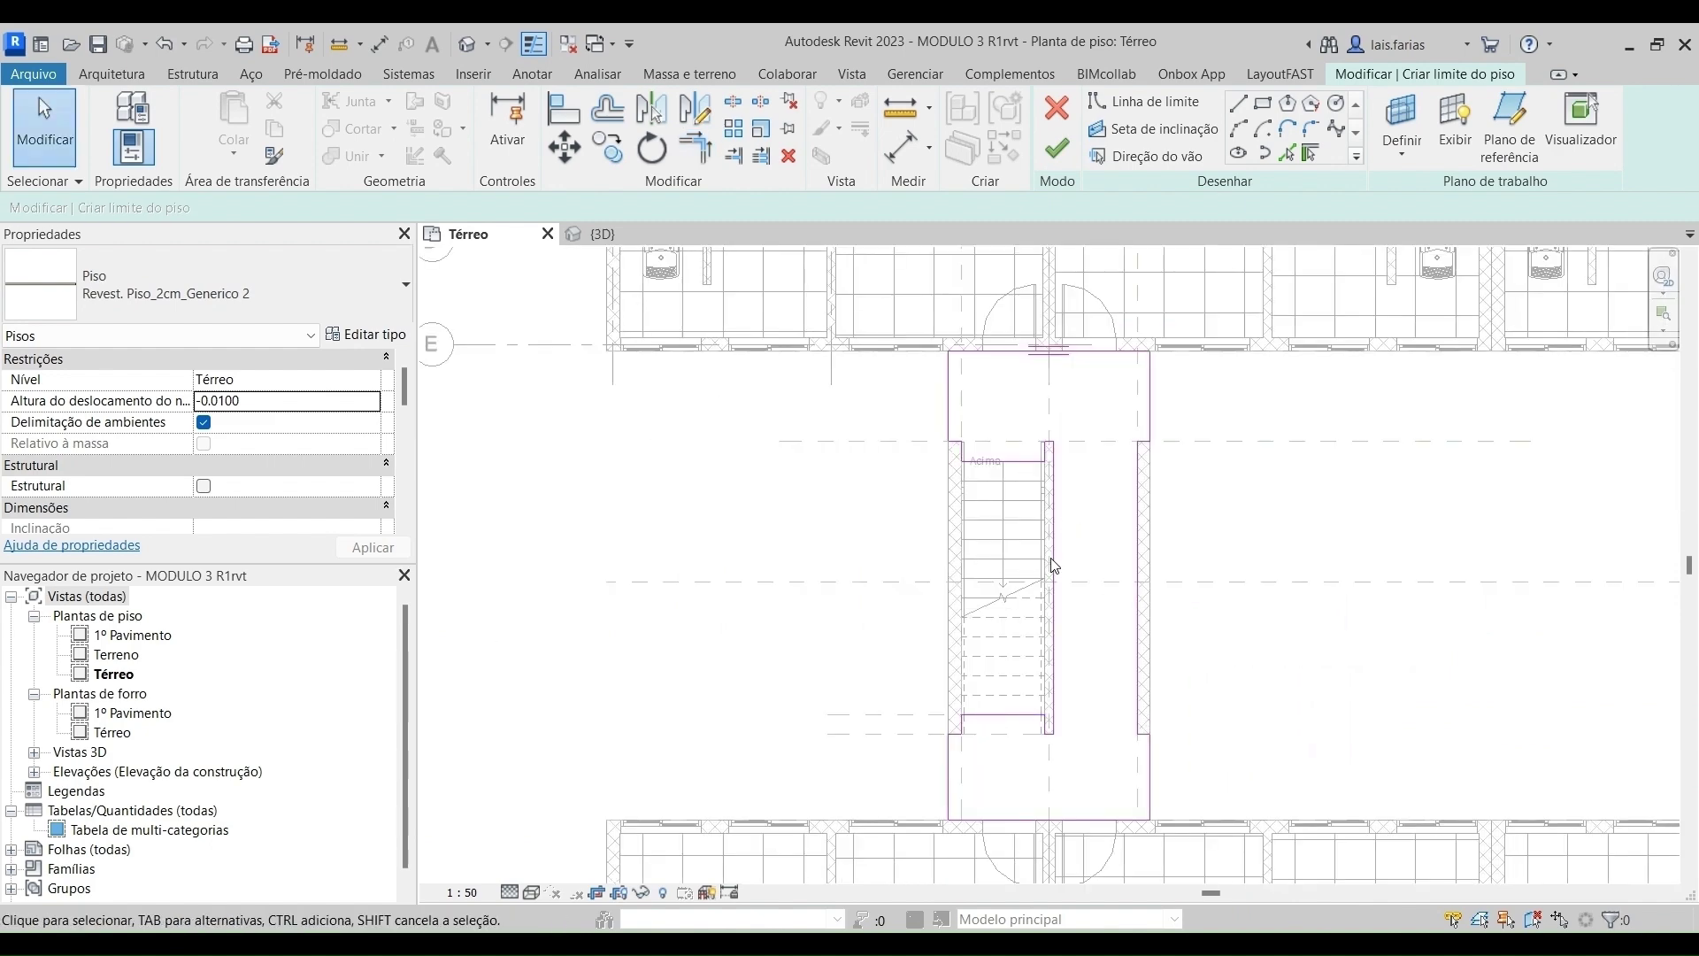
pyautogui.click(1048, 164)
pyautogui.click(1268, 622)
pyautogui.scroll(1, 1139, 747)
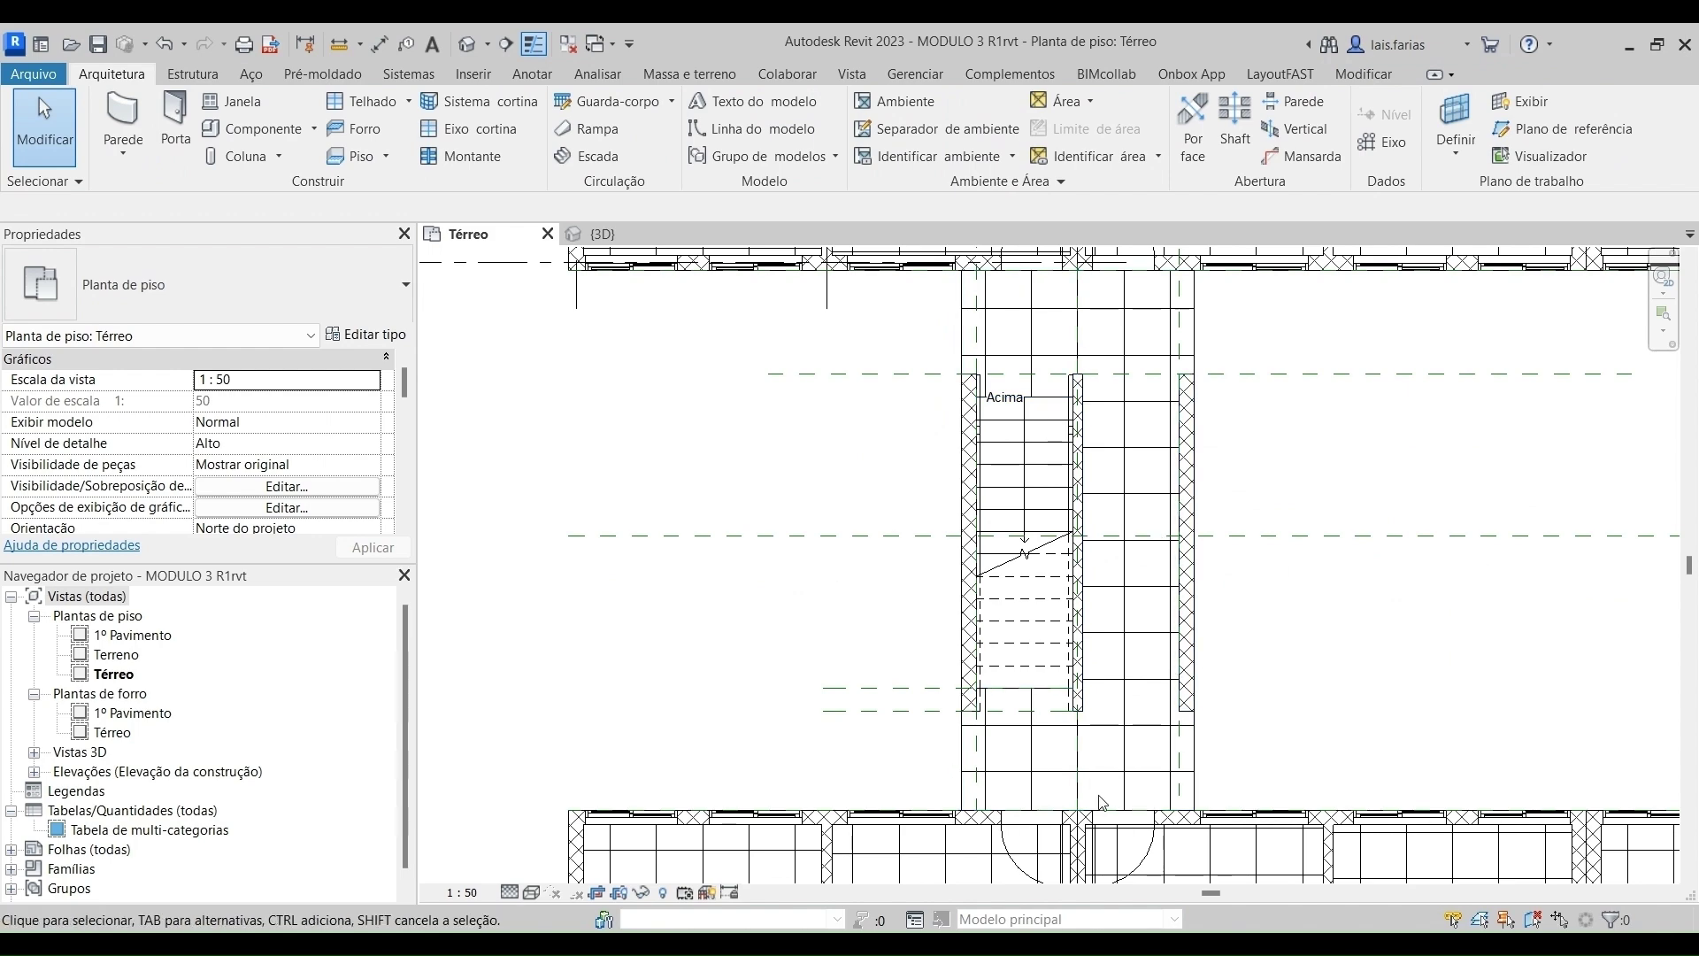
pyautogui.scroll(-1, 894, 619)
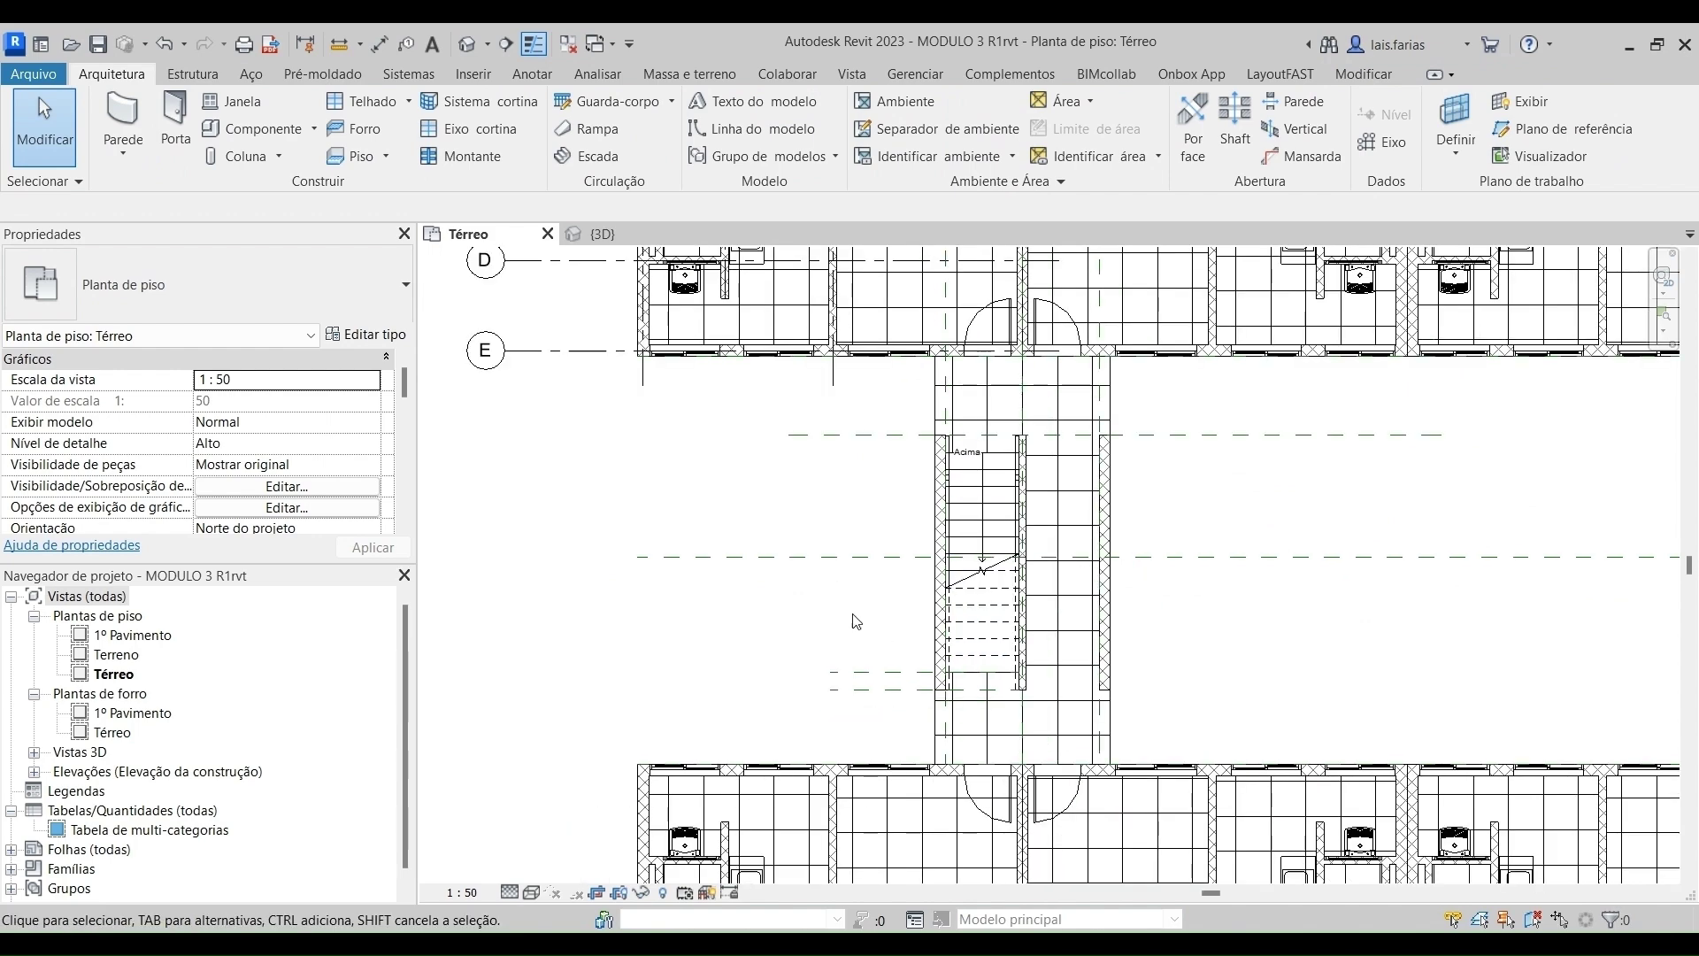
pyautogui.scroll(-2, 695, 433)
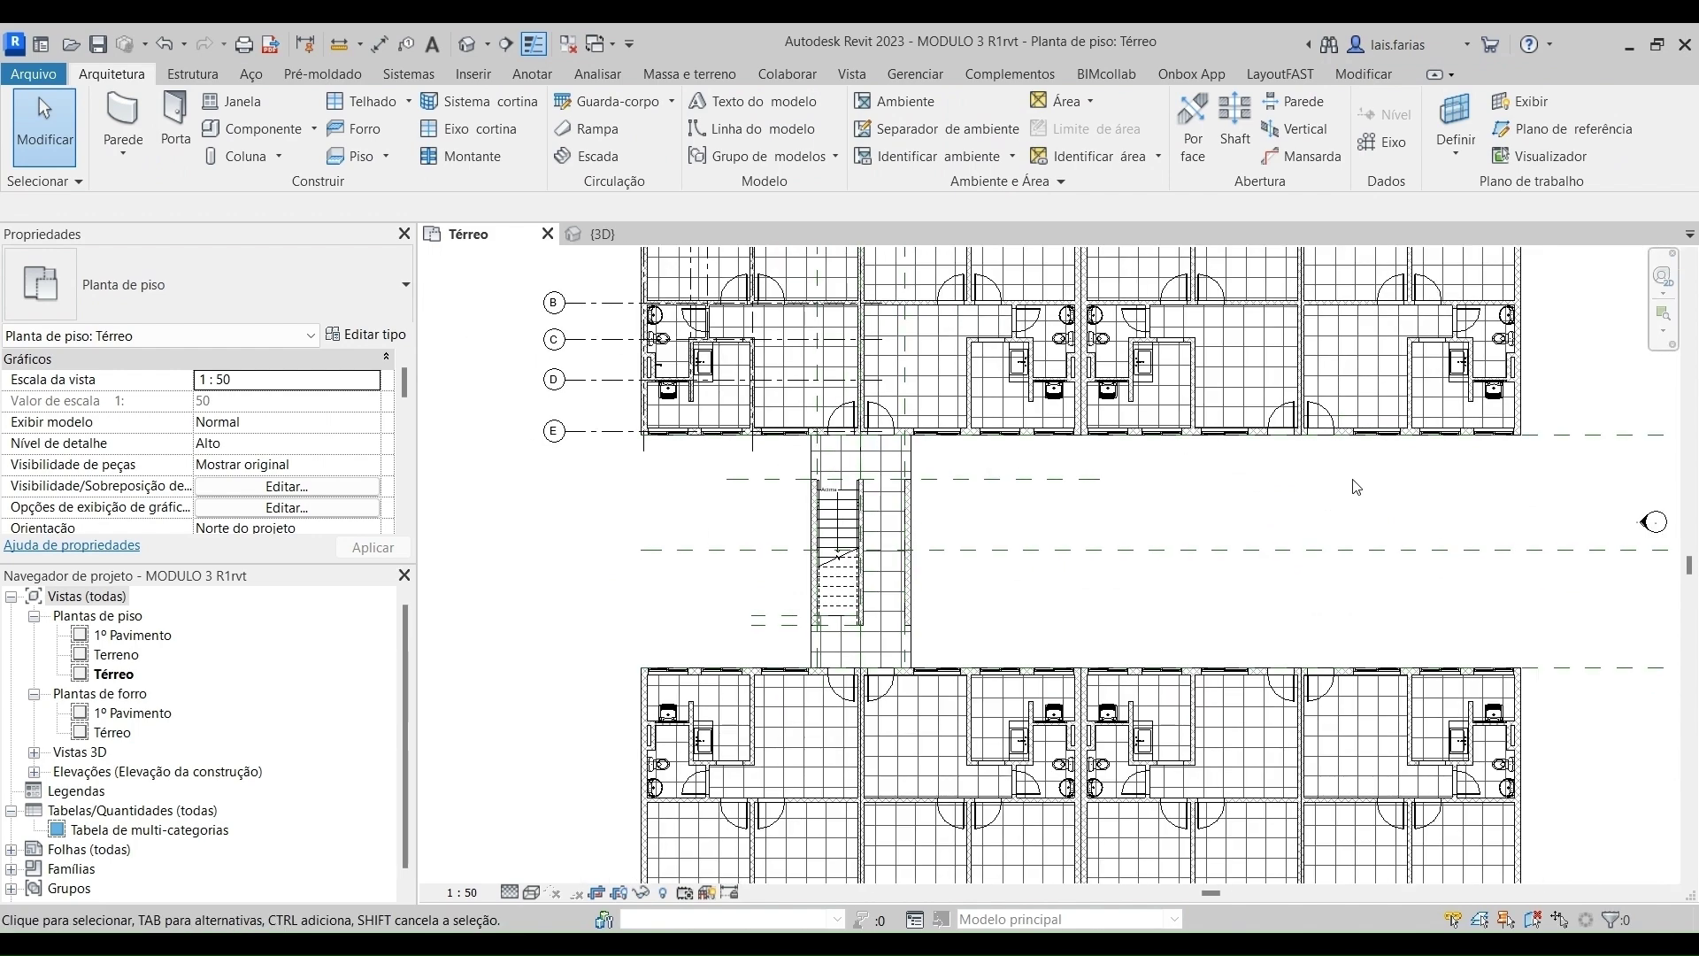
# Select the core's walls, stair, railings and floors together and check the selected categories with the filter.
pyautogui.scroll(4, 792, 426)
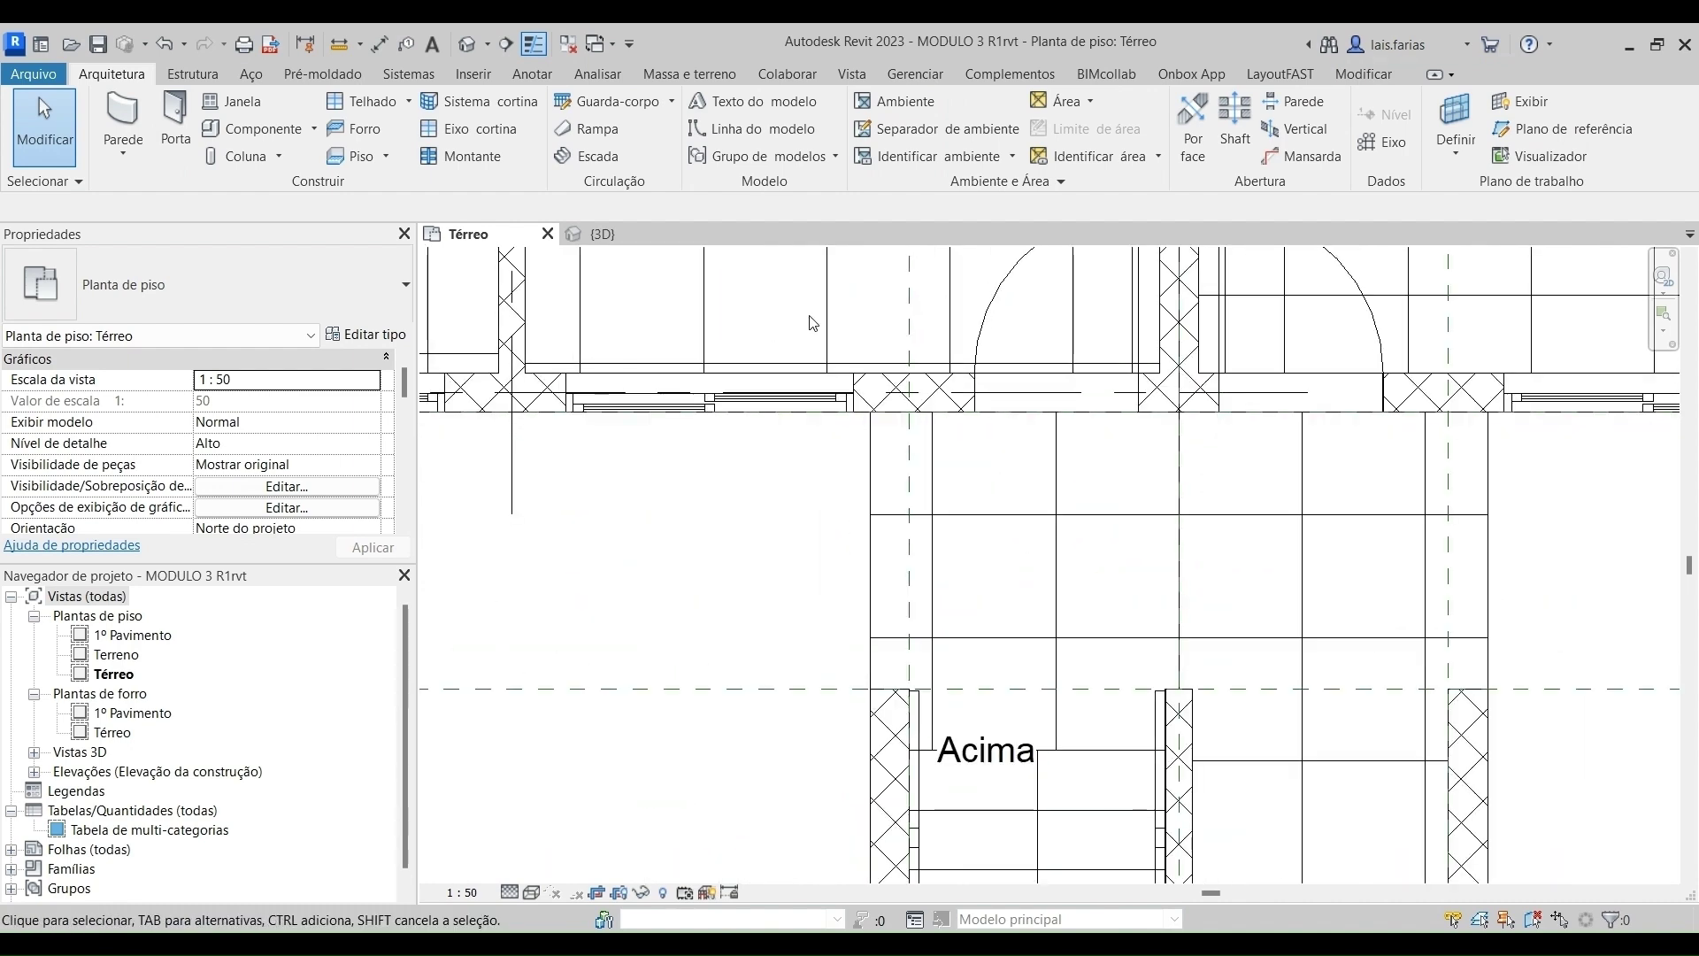
pyautogui.scroll(2, 805, 356)
pyautogui.moveTo(743, 299); pyautogui.dragTo(1574, 756)
pyautogui.scroll(-7, 1132, 306)
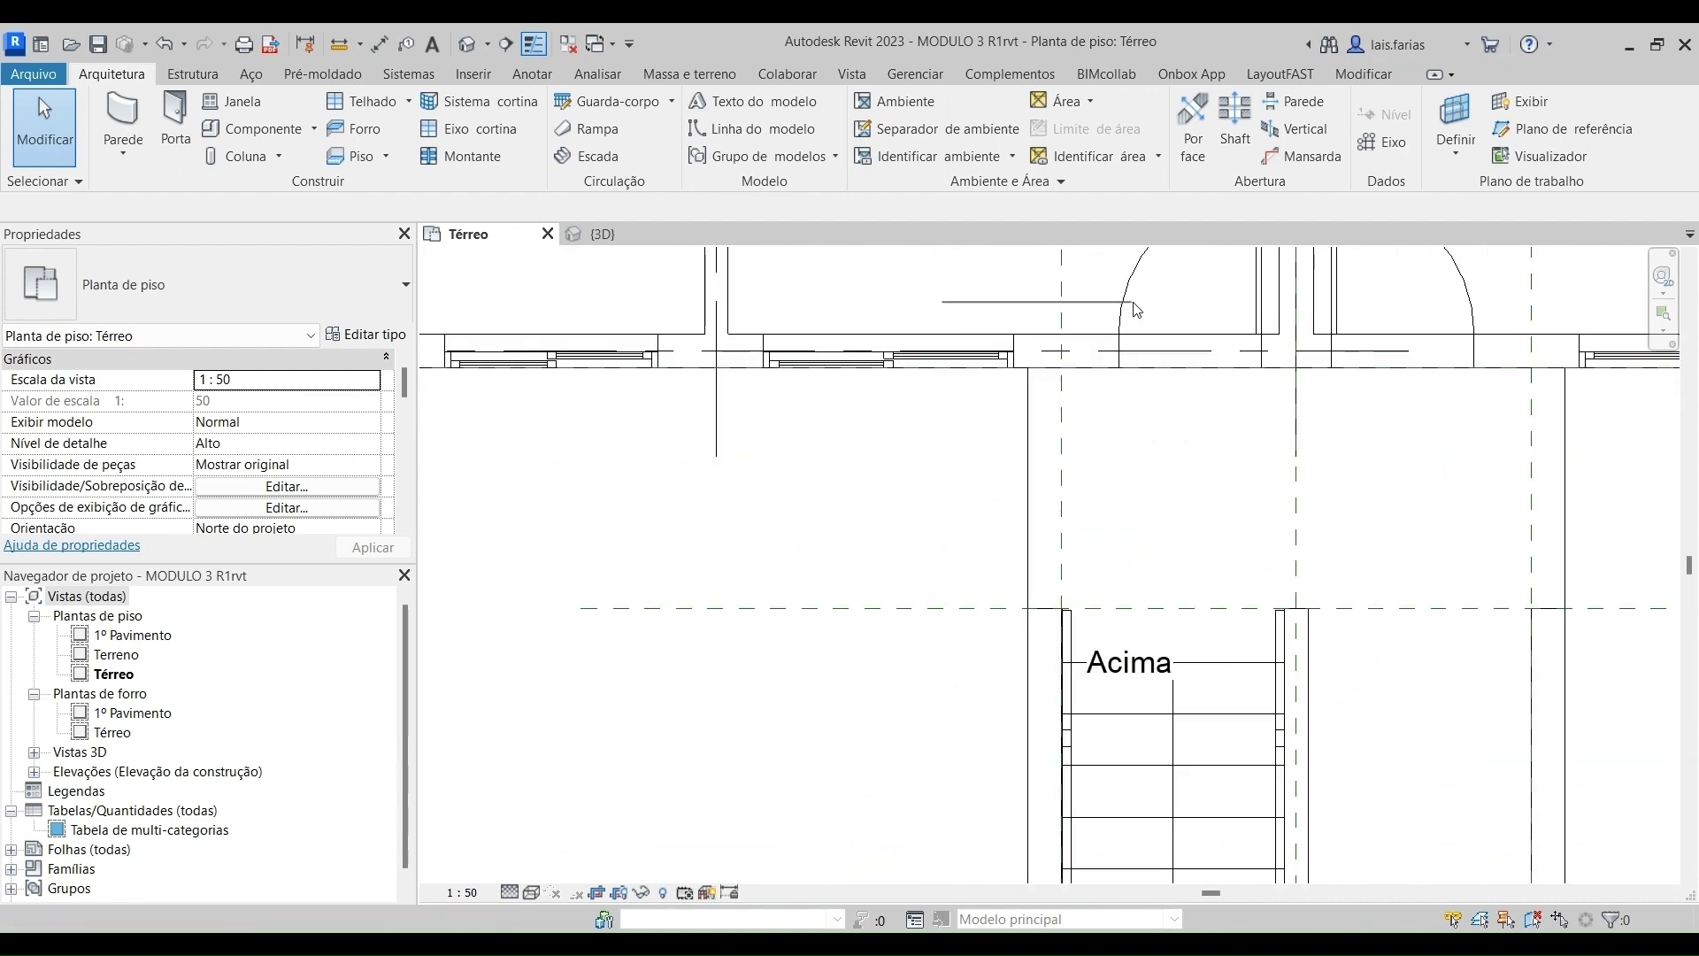
pyautogui.moveTo(1131, 304); pyautogui.dragTo(1287, 664)
pyautogui.scroll(4, 1171, 642)
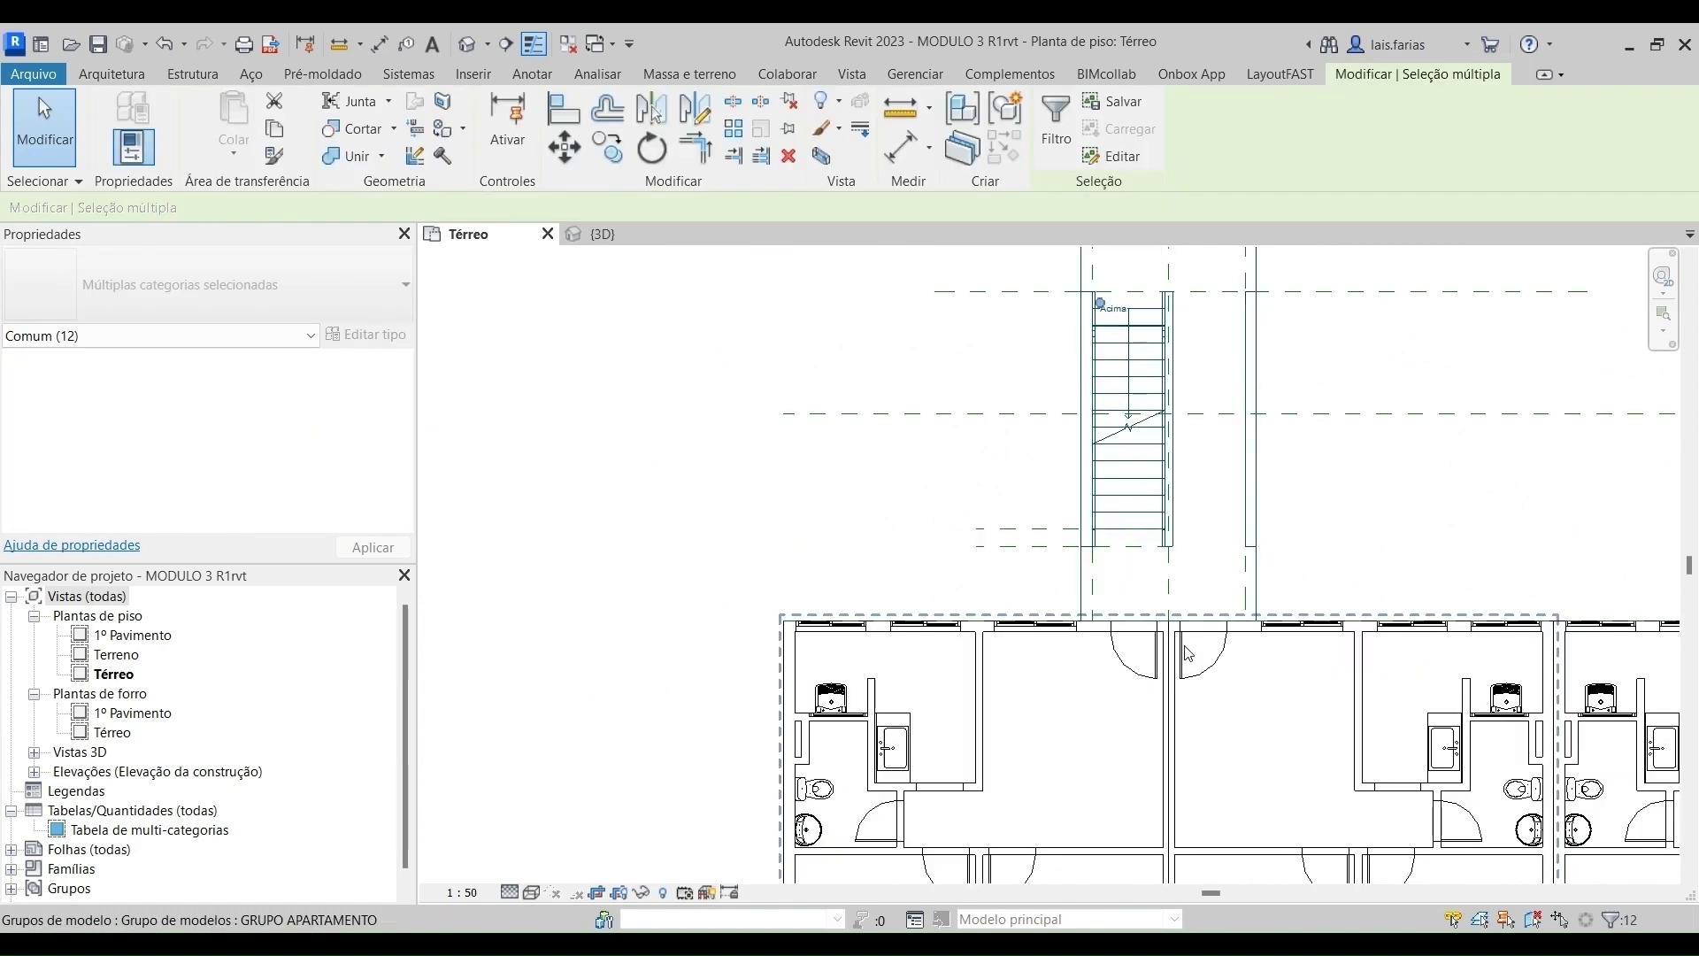
pyautogui.scroll(-5, 1148, 609)
pyautogui.scroll(5, 1045, 531)
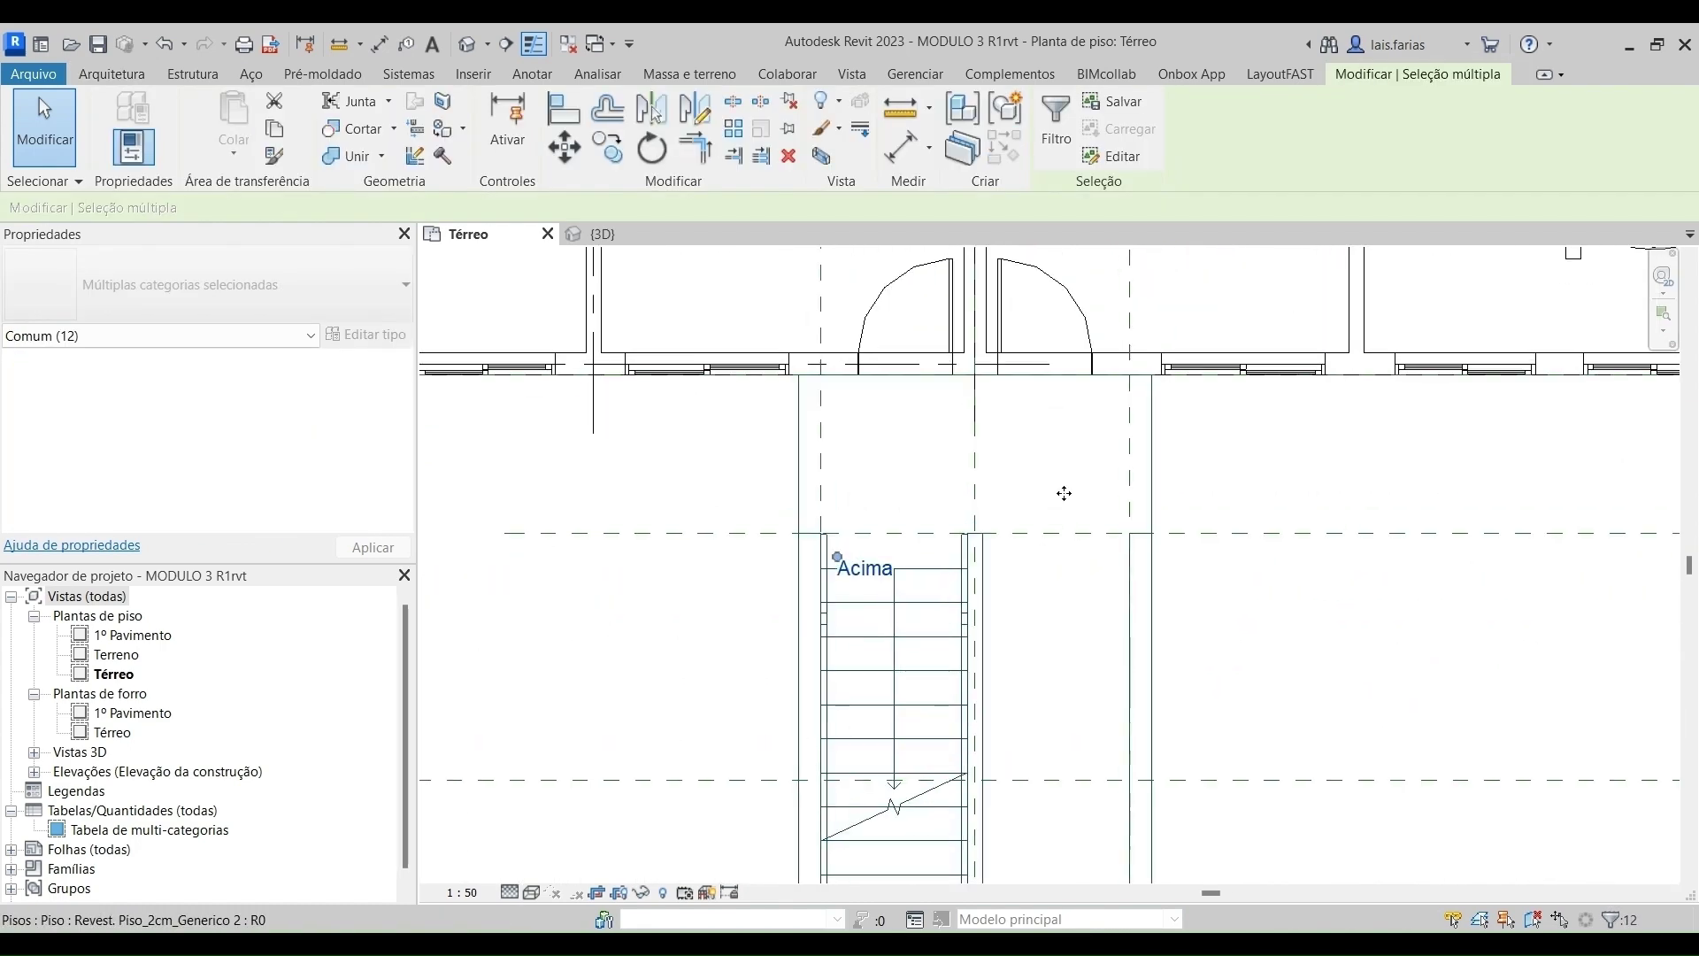
pyautogui.click(1067, 124)
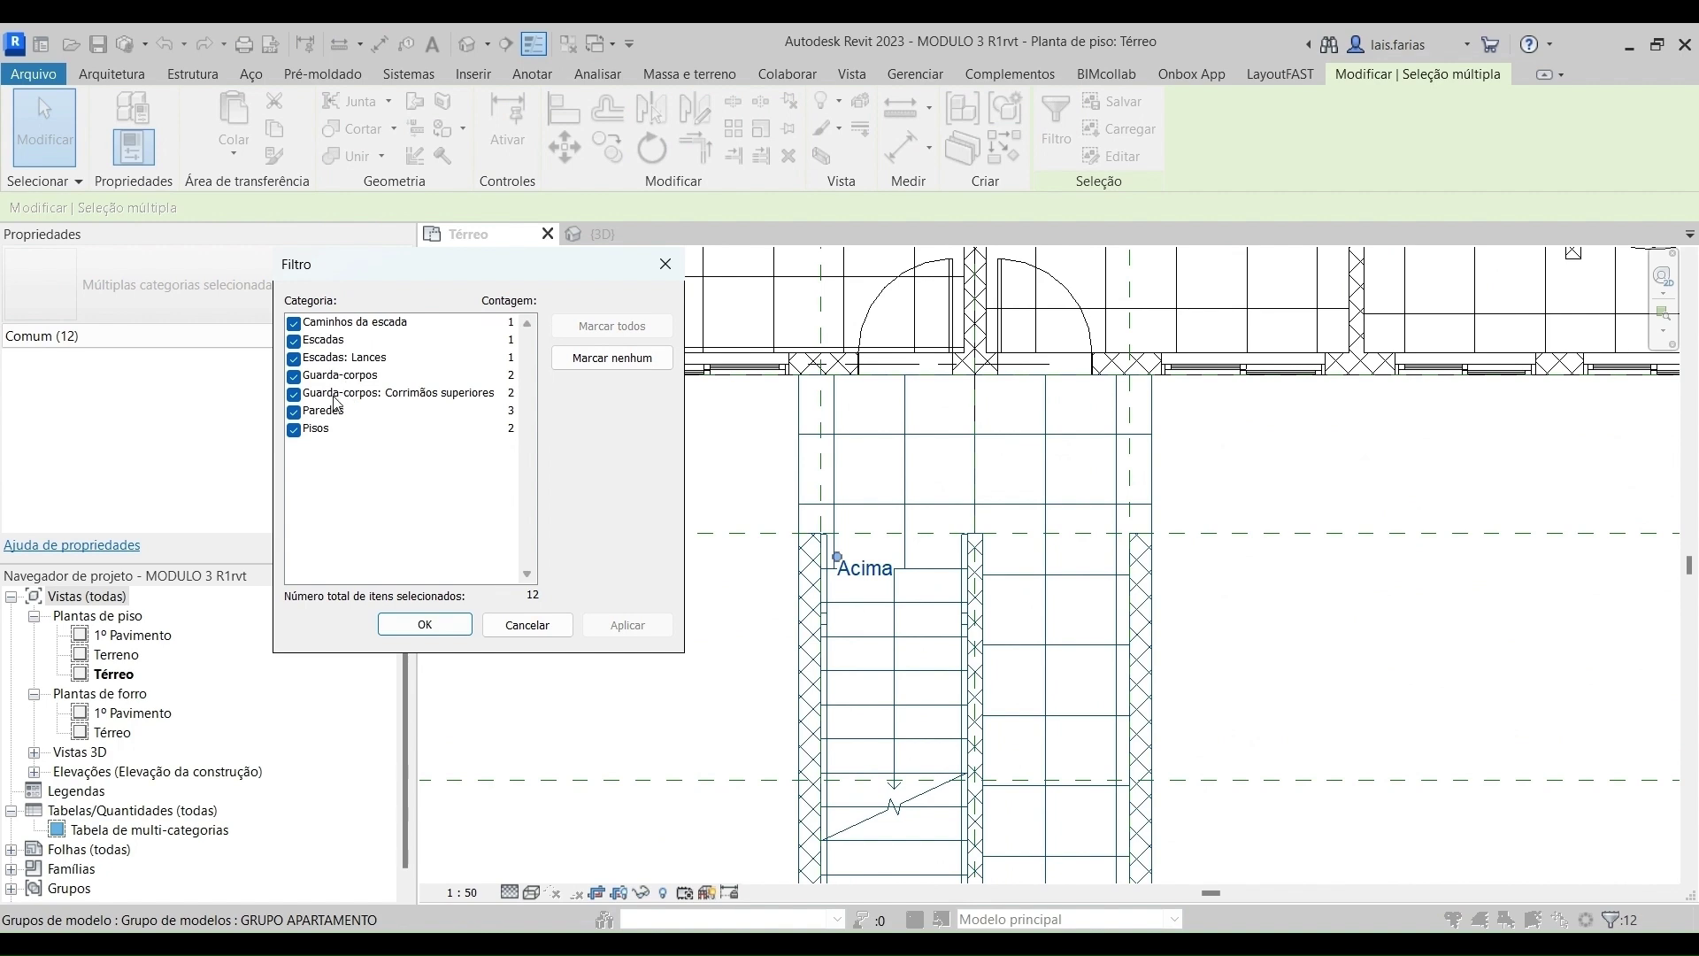
pyautogui.click(425, 625)
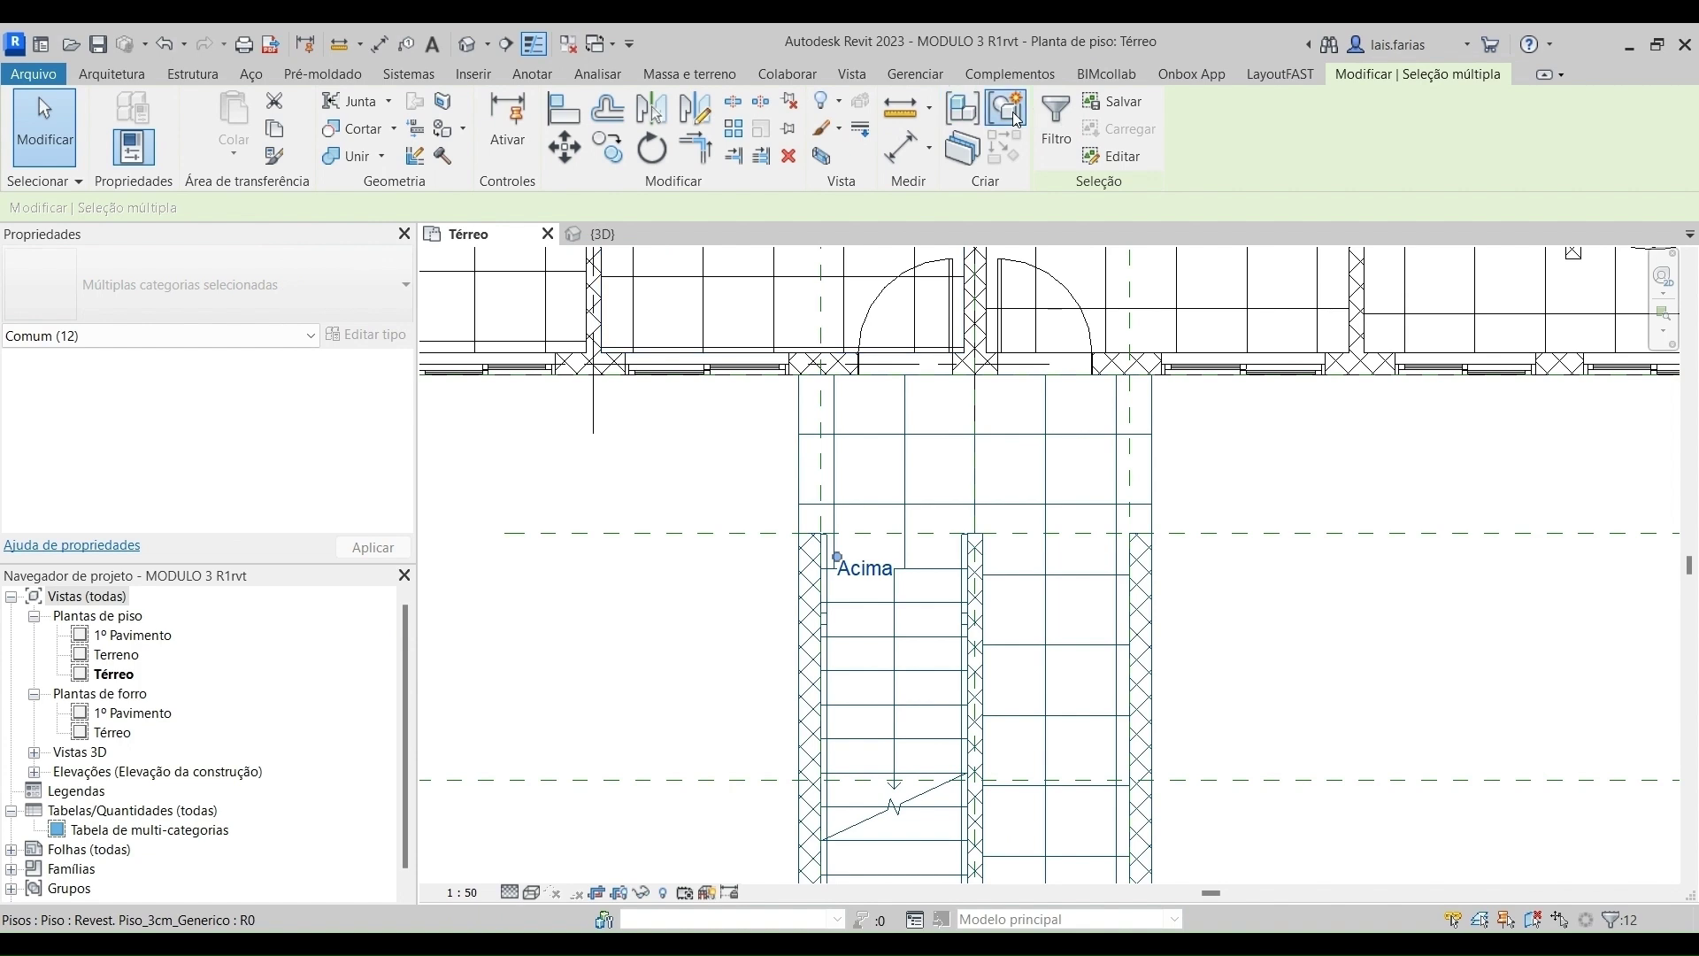
# Create a model group named ESCADA from the selected core elements, accepting the removal of outside constraints.
pyautogui.click(962, 107)
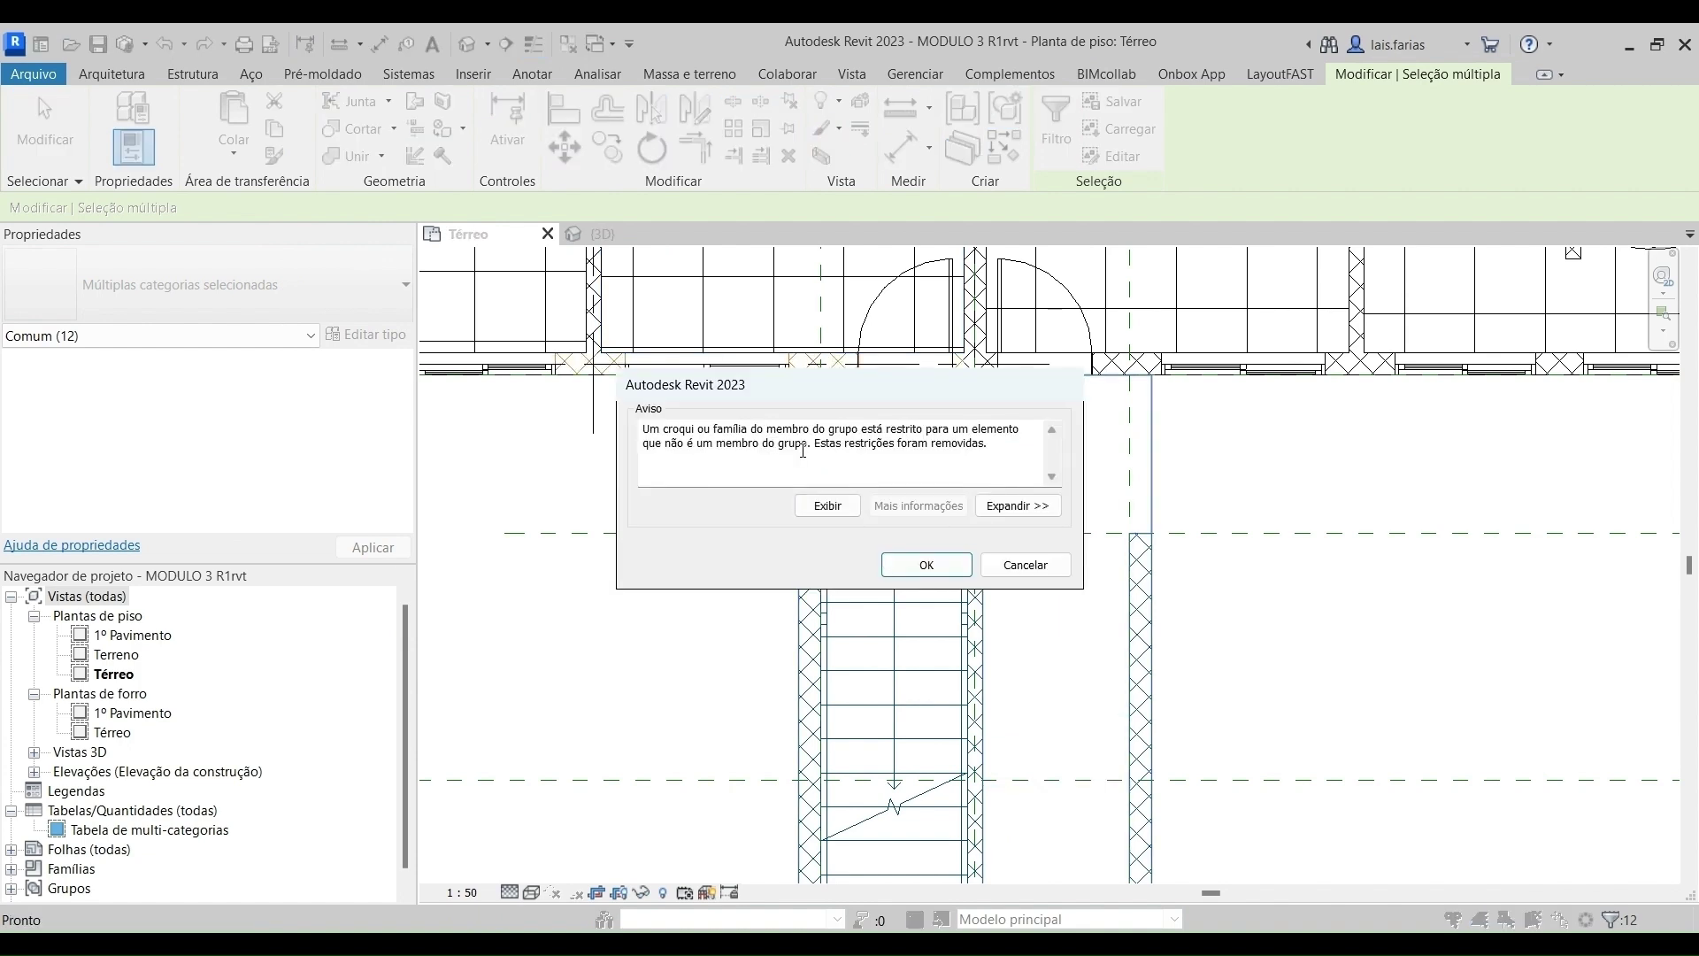
pyautogui.click(925, 564)
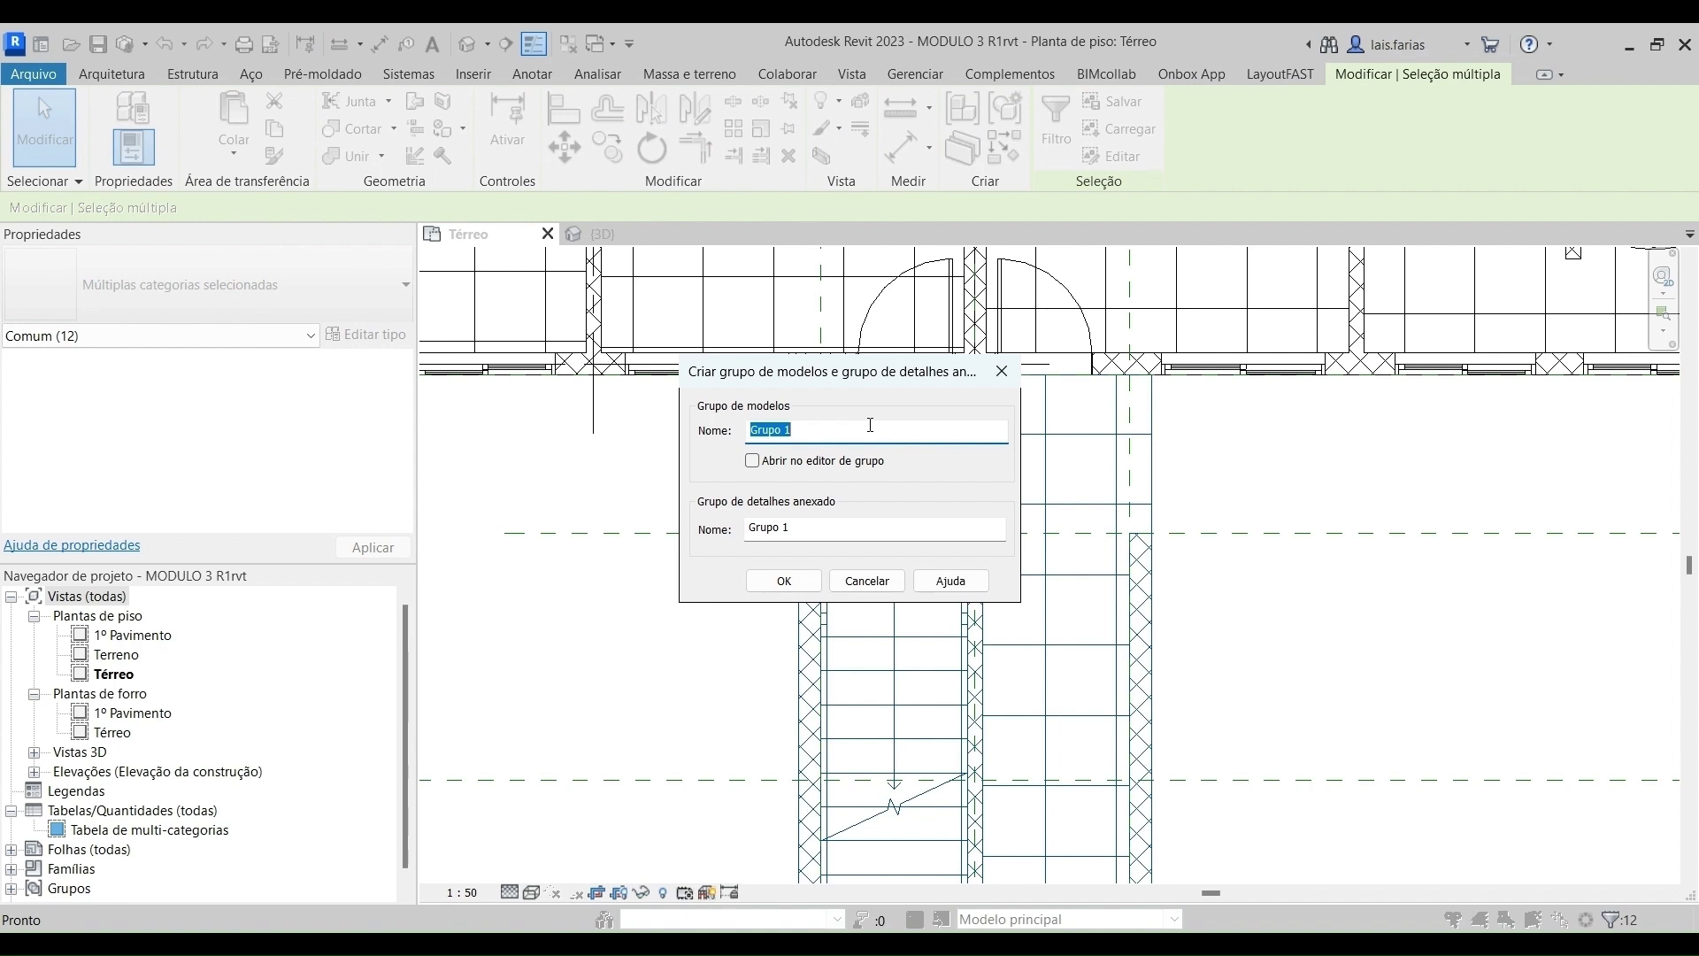
pyautogui.write('ESCADA')
pyautogui.click(816, 587)
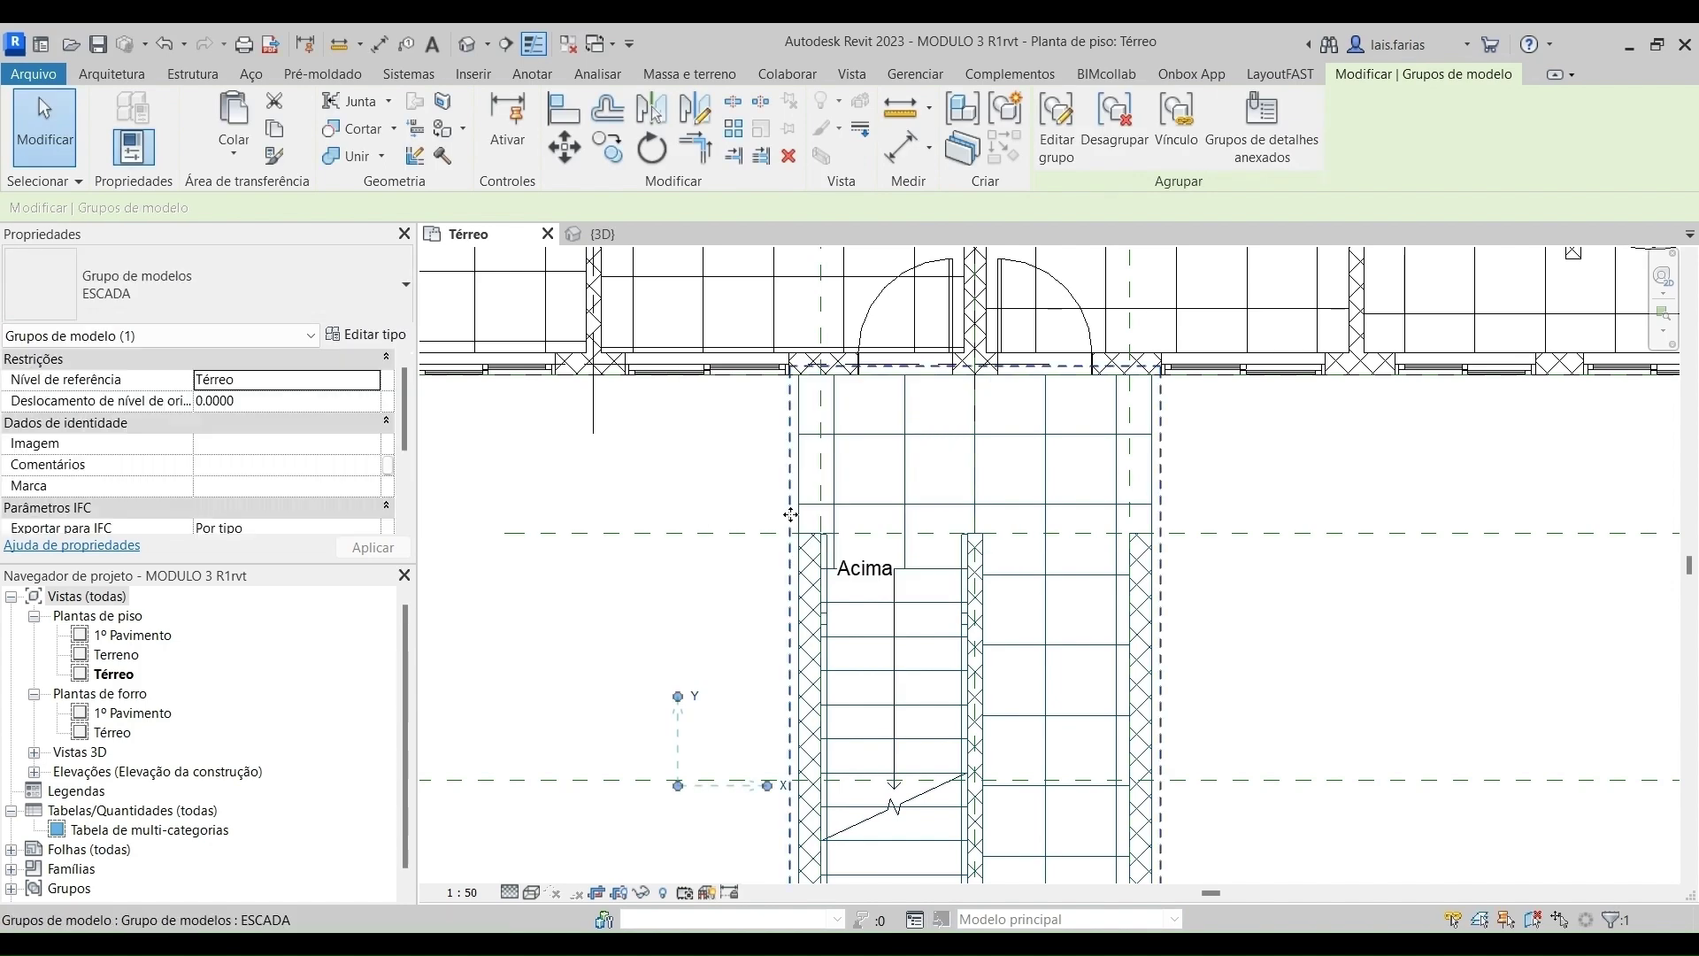
pyautogui.scroll(-5, 584, 500)
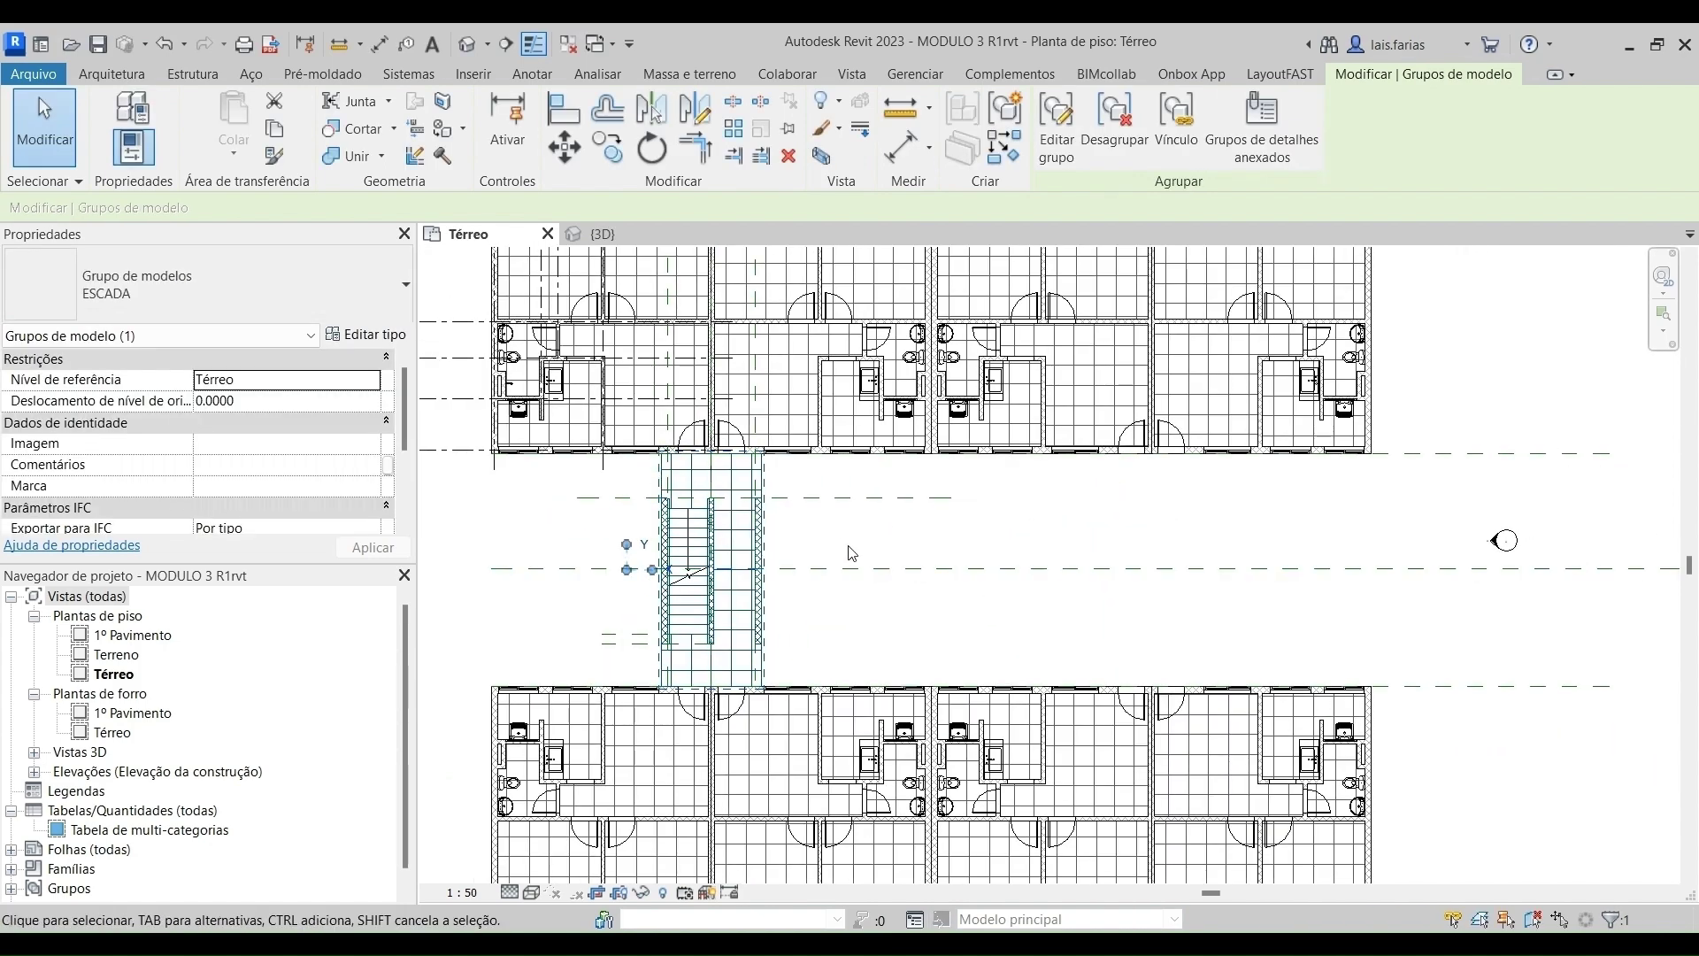
pyautogui.click(852, 554)
# Copy the ESCADA group from the wall junction between the left pair of entrance doors to the matching junction at the right pair.
pyautogui.scroll(4, 779, 482)
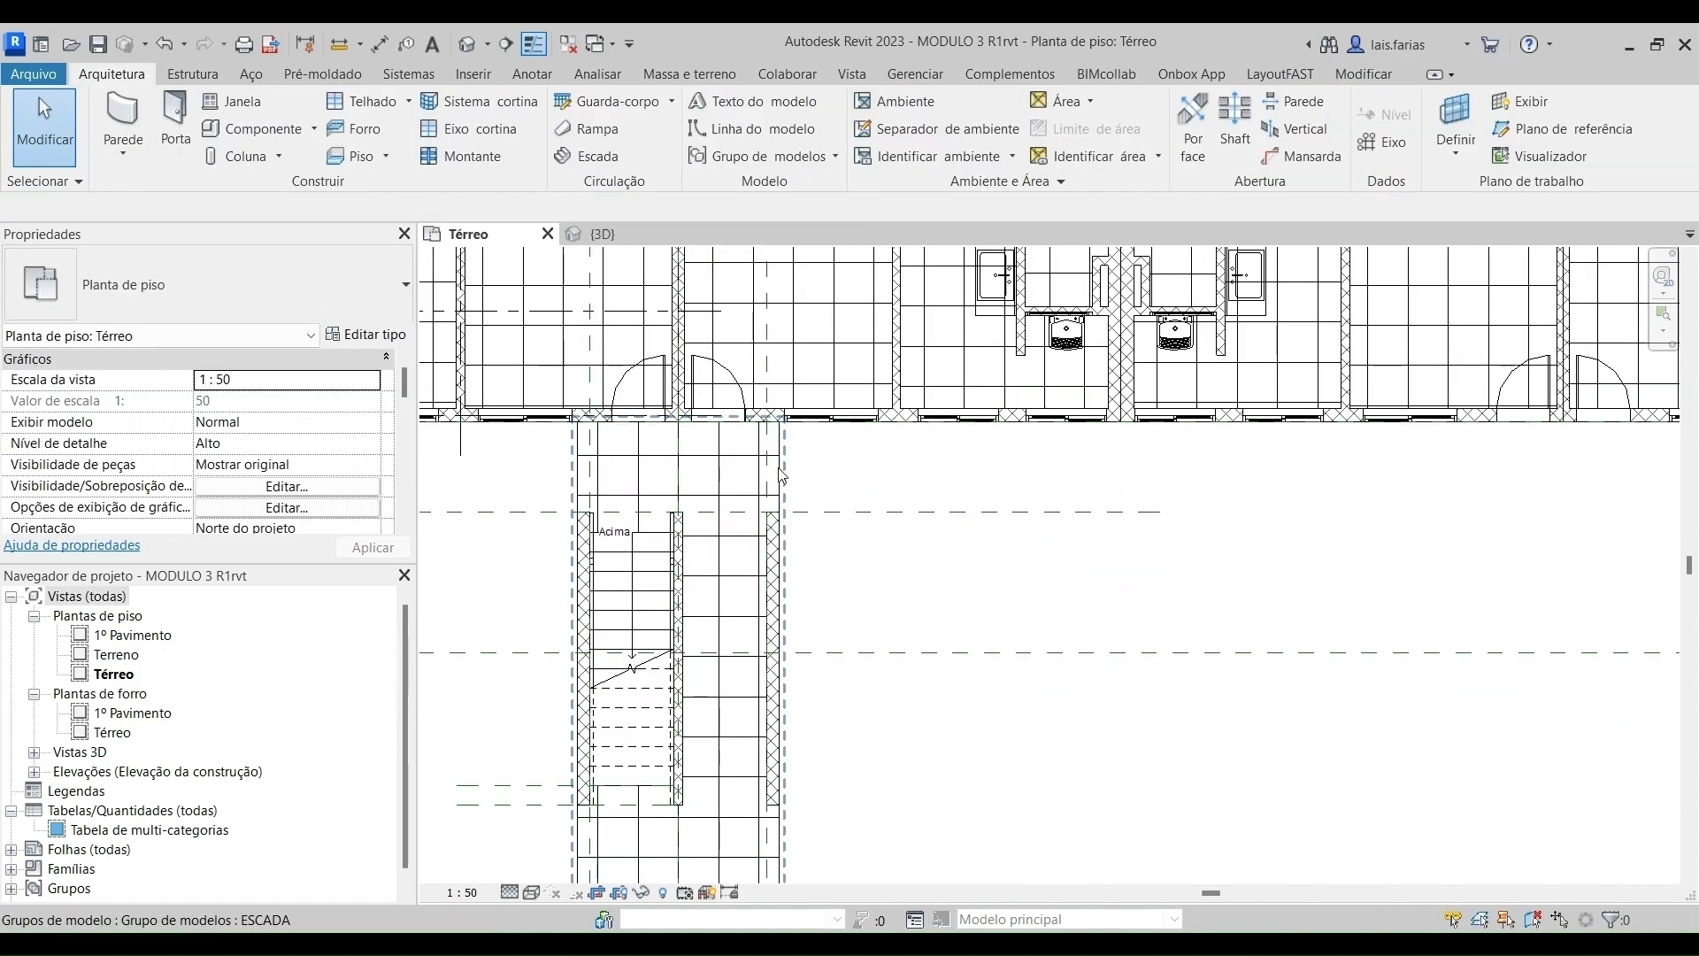
pyautogui.click(782, 475)
pyautogui.scroll(3, 662, 434)
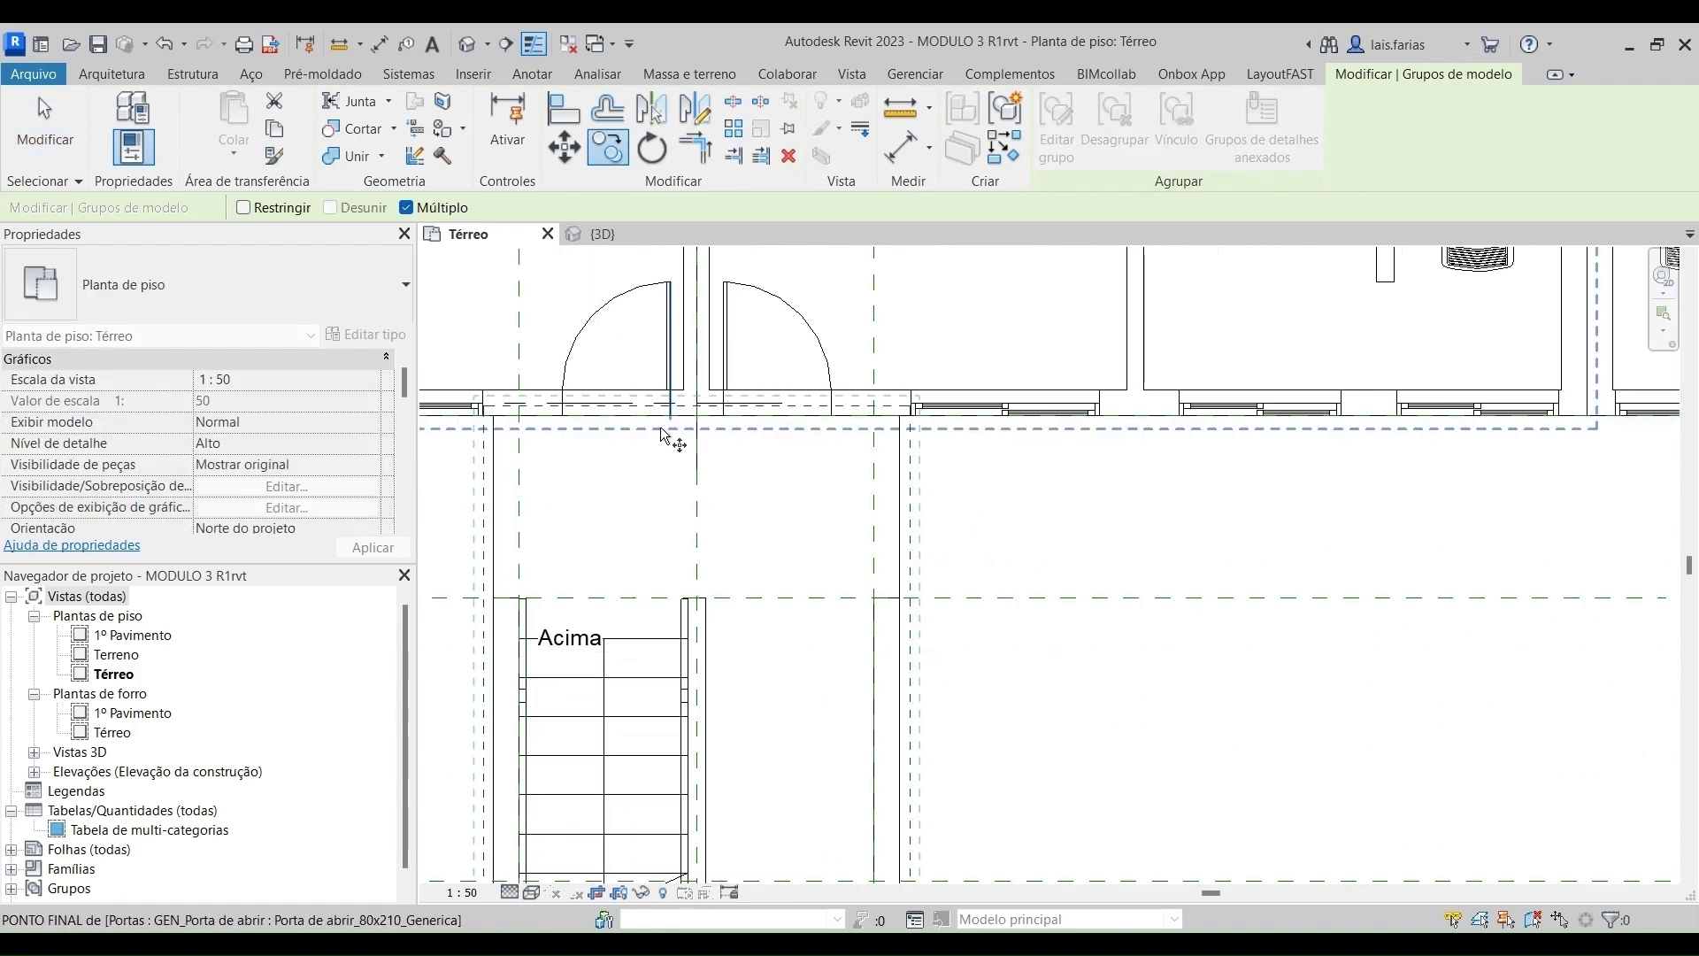
pyautogui.click(699, 414)
pyautogui.scroll(-4, 673, 425)
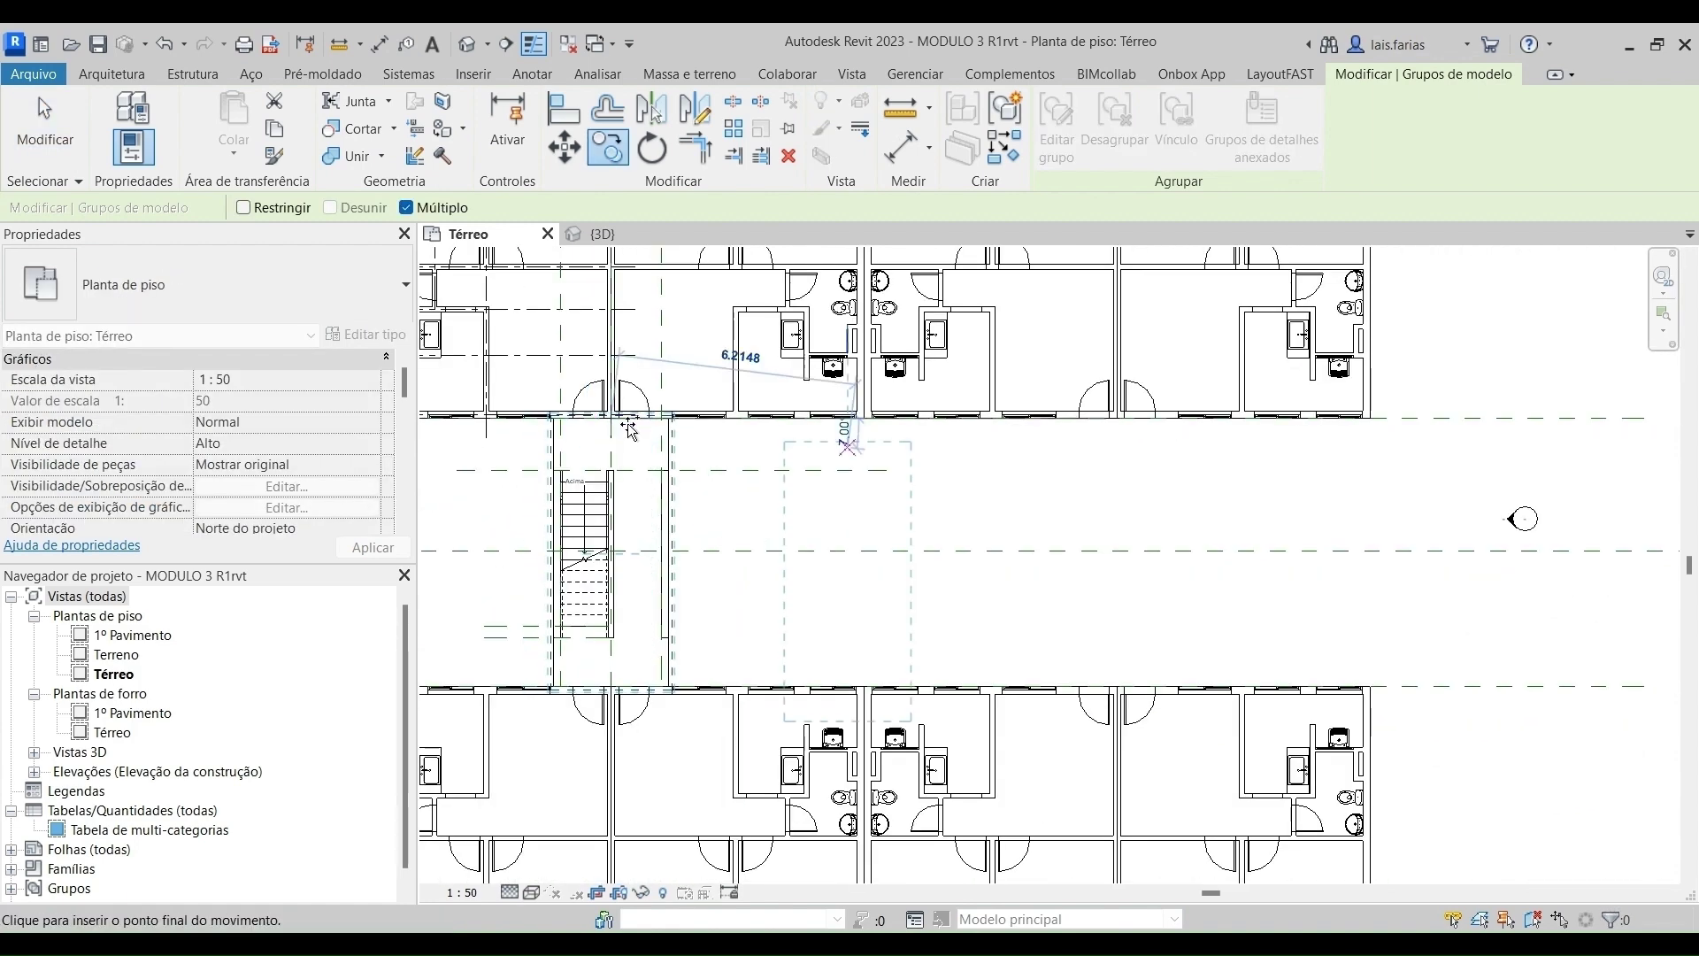
pyautogui.scroll(5, 1129, 409)
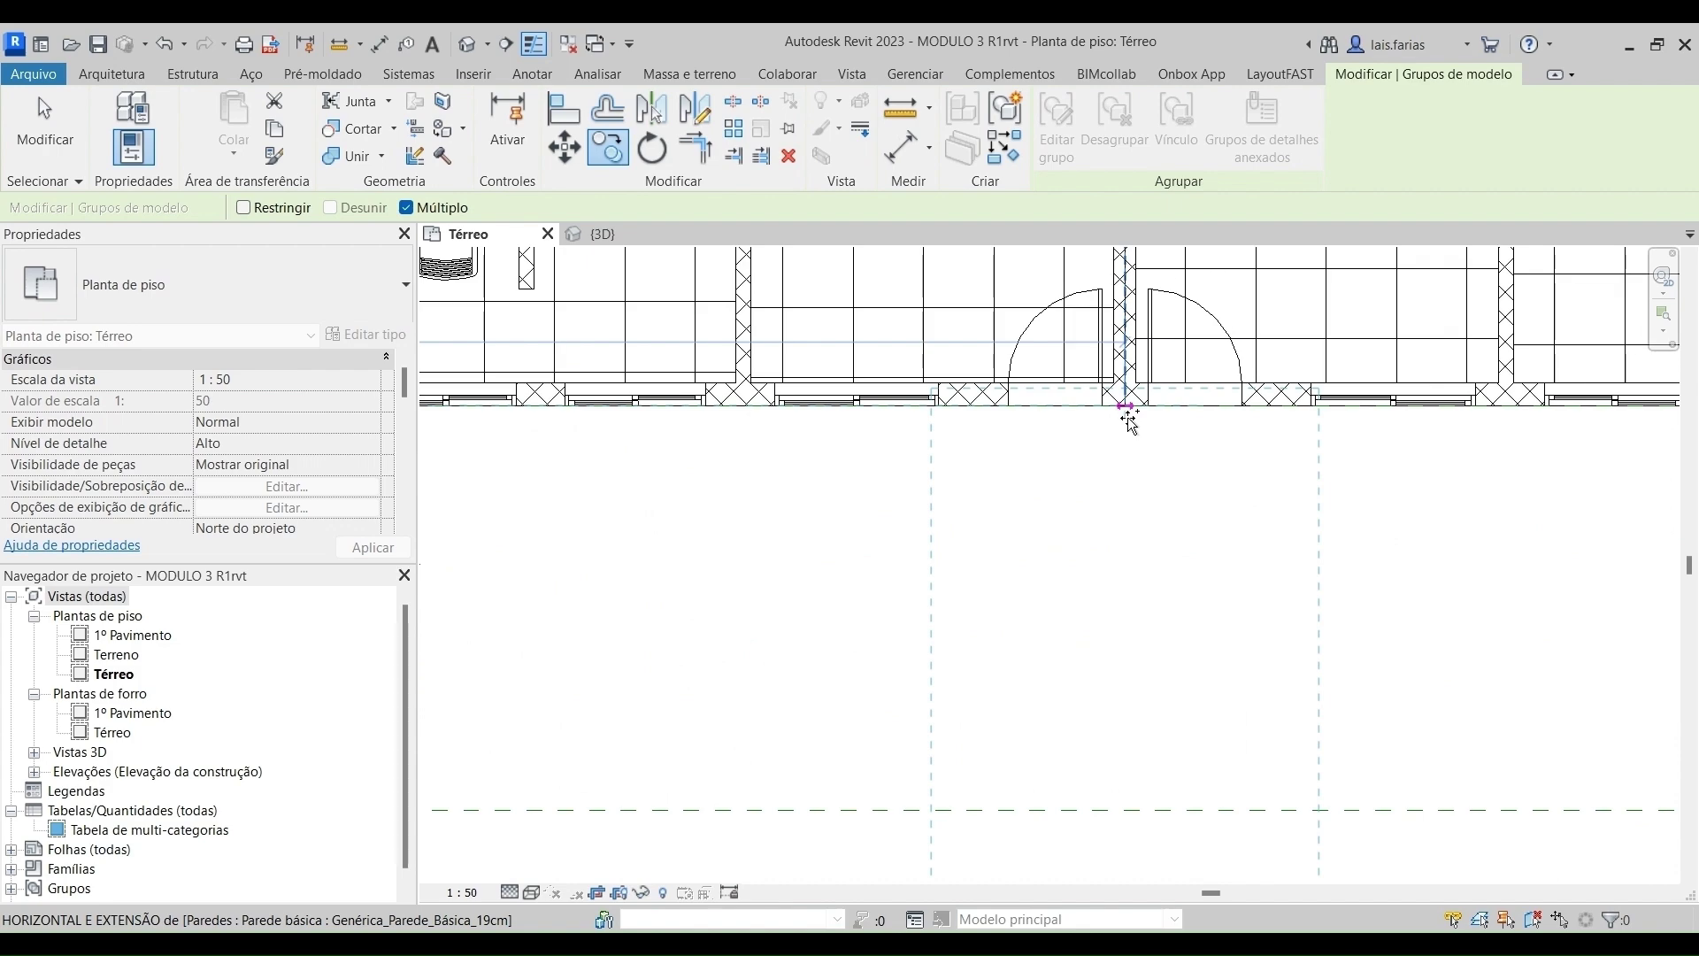
pyautogui.click(1125, 407)
pyautogui.scroll(-5, 1130, 416)
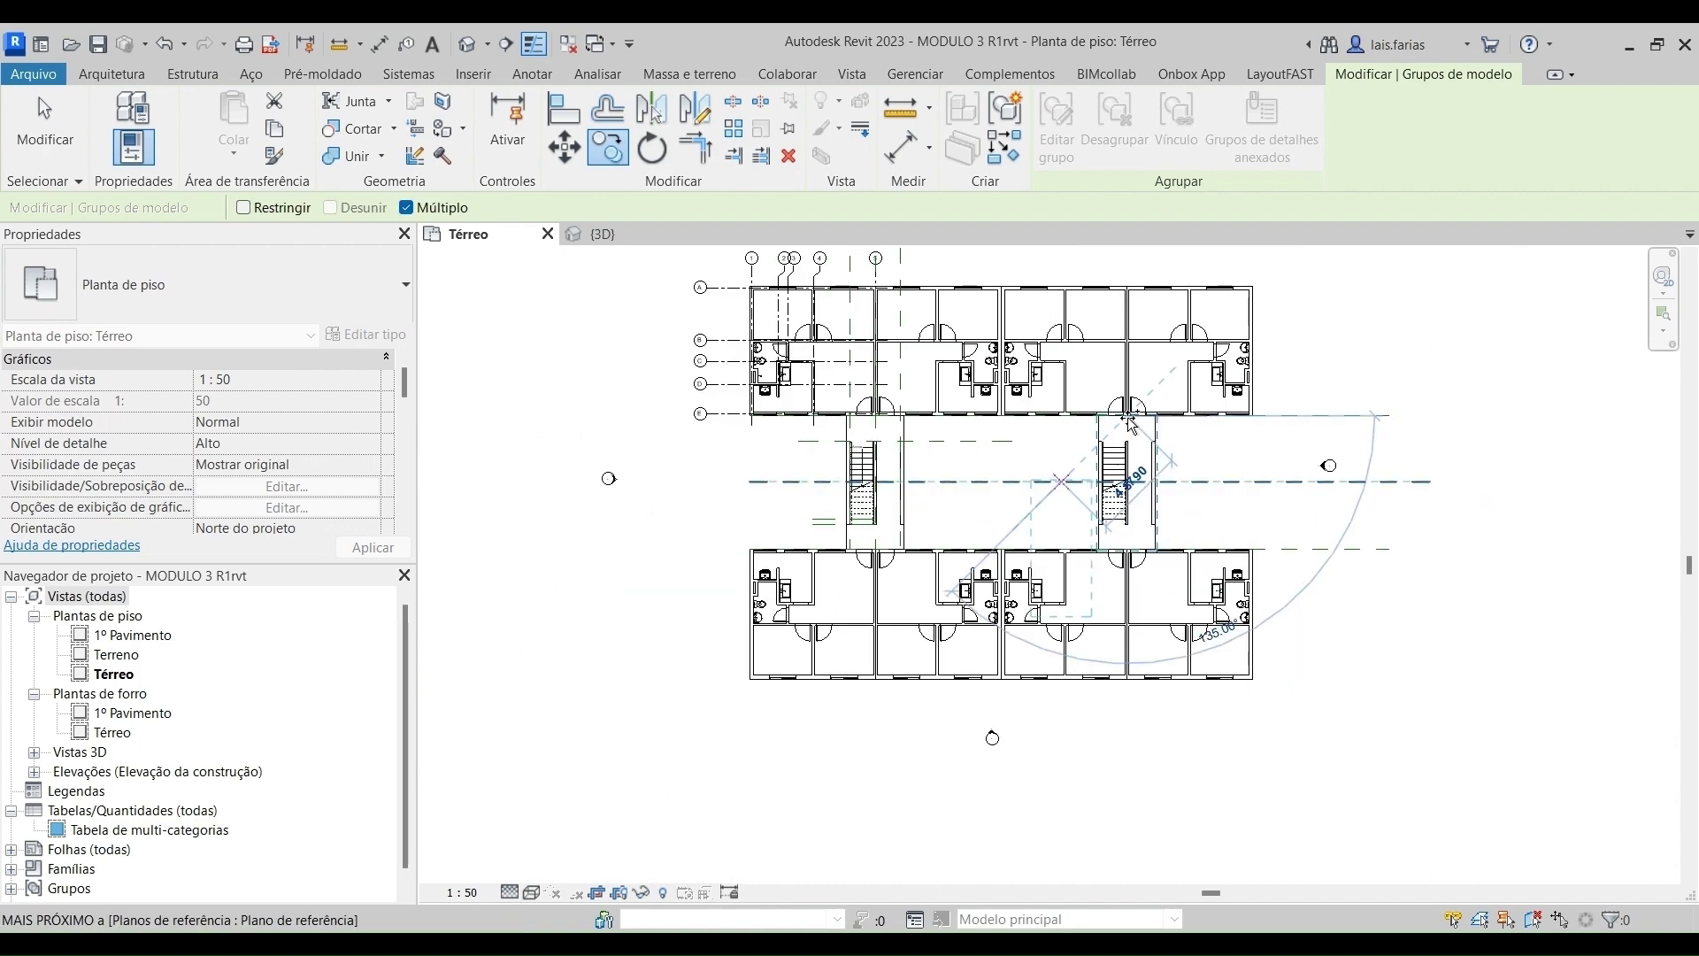
pyautogui.click(1129, 418)
pyautogui.scroll(2, 1123, 421)
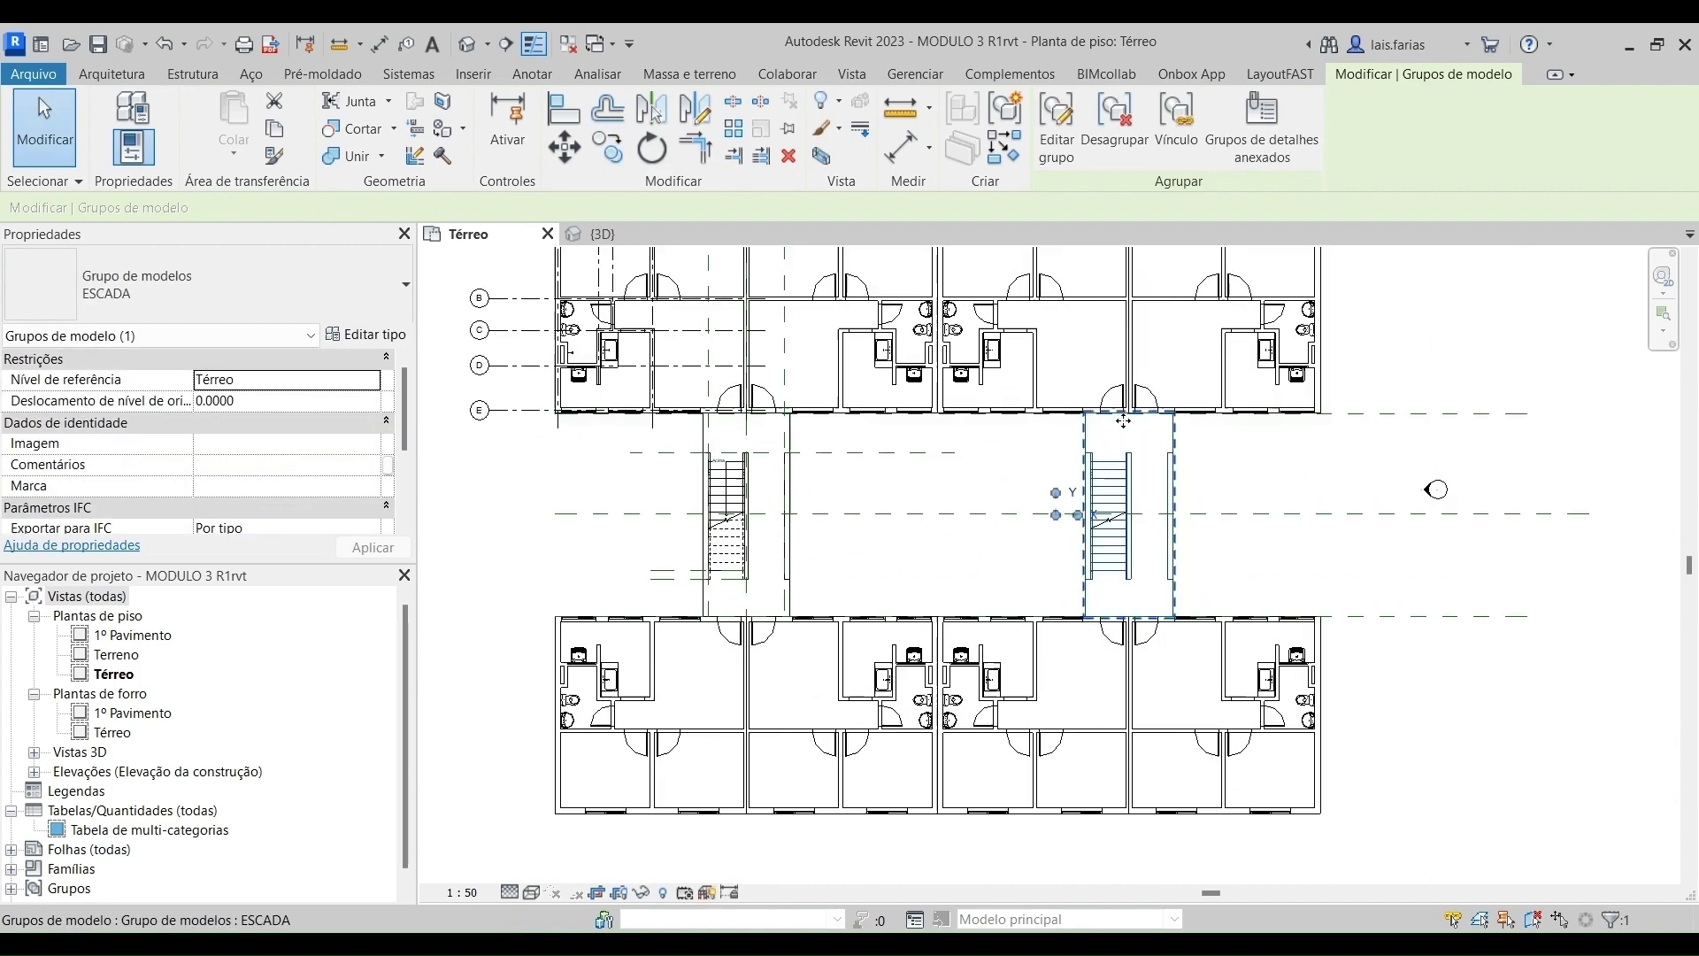
pyautogui.click(941, 495)
pyautogui.scroll(-2, 1345, 306)
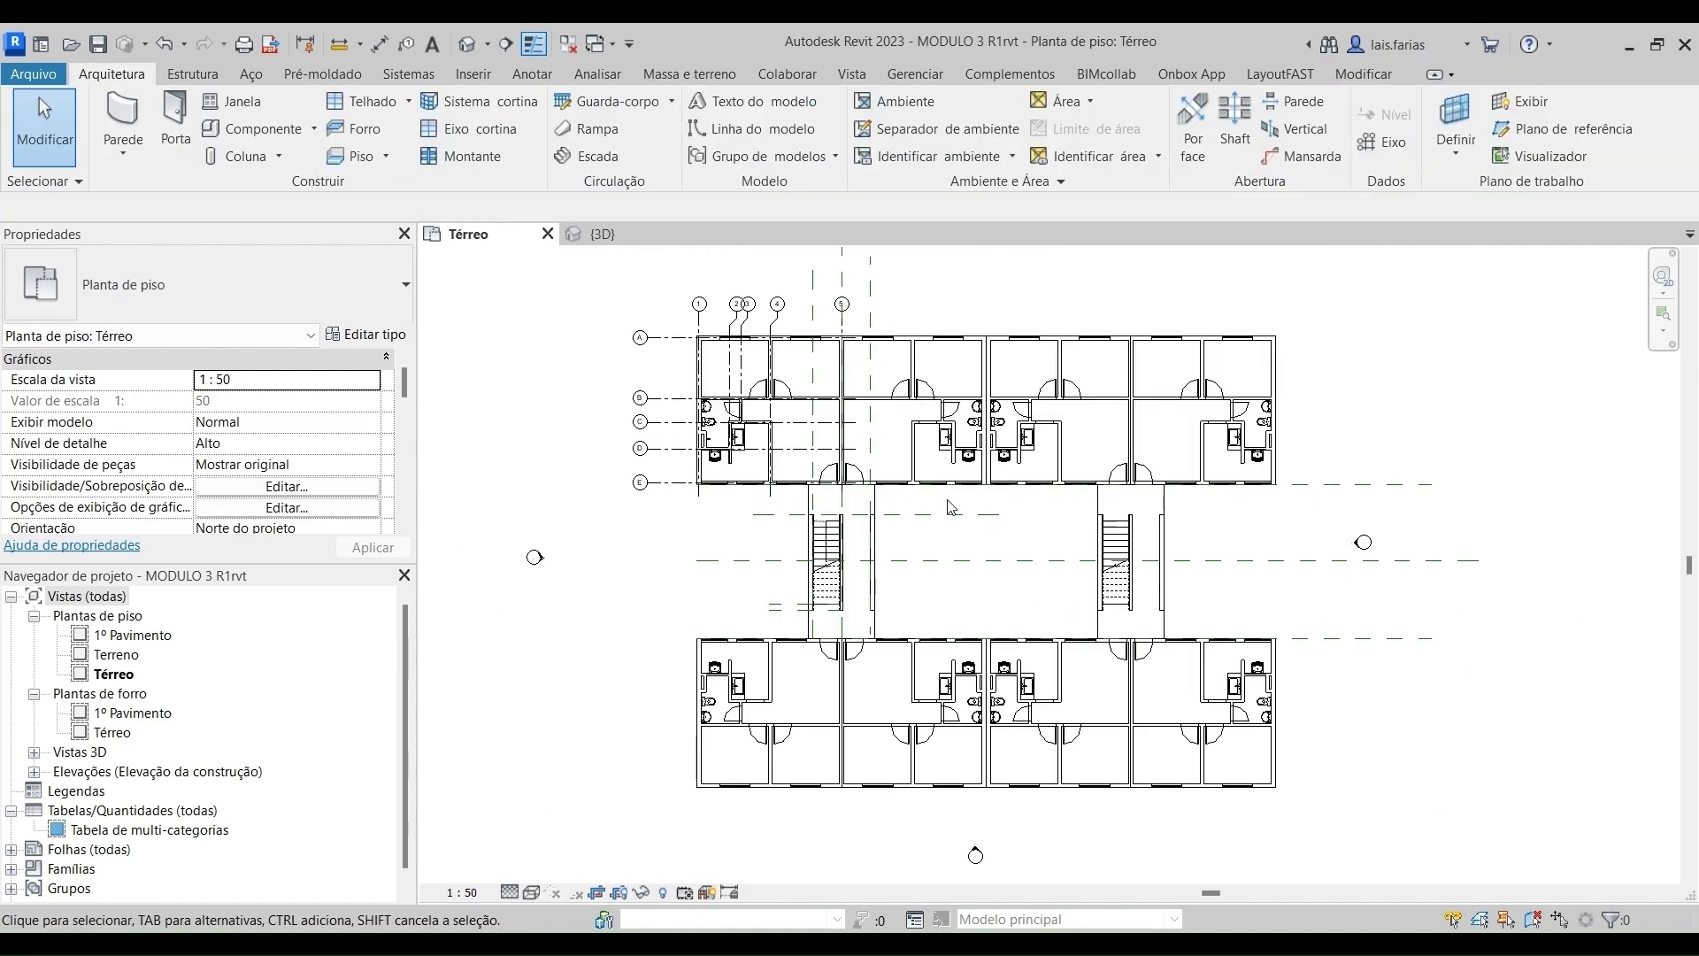
# Create a building section along grid line B across the full width of the upper apartment blocks.
pyautogui.scroll(-2, 583, 612)
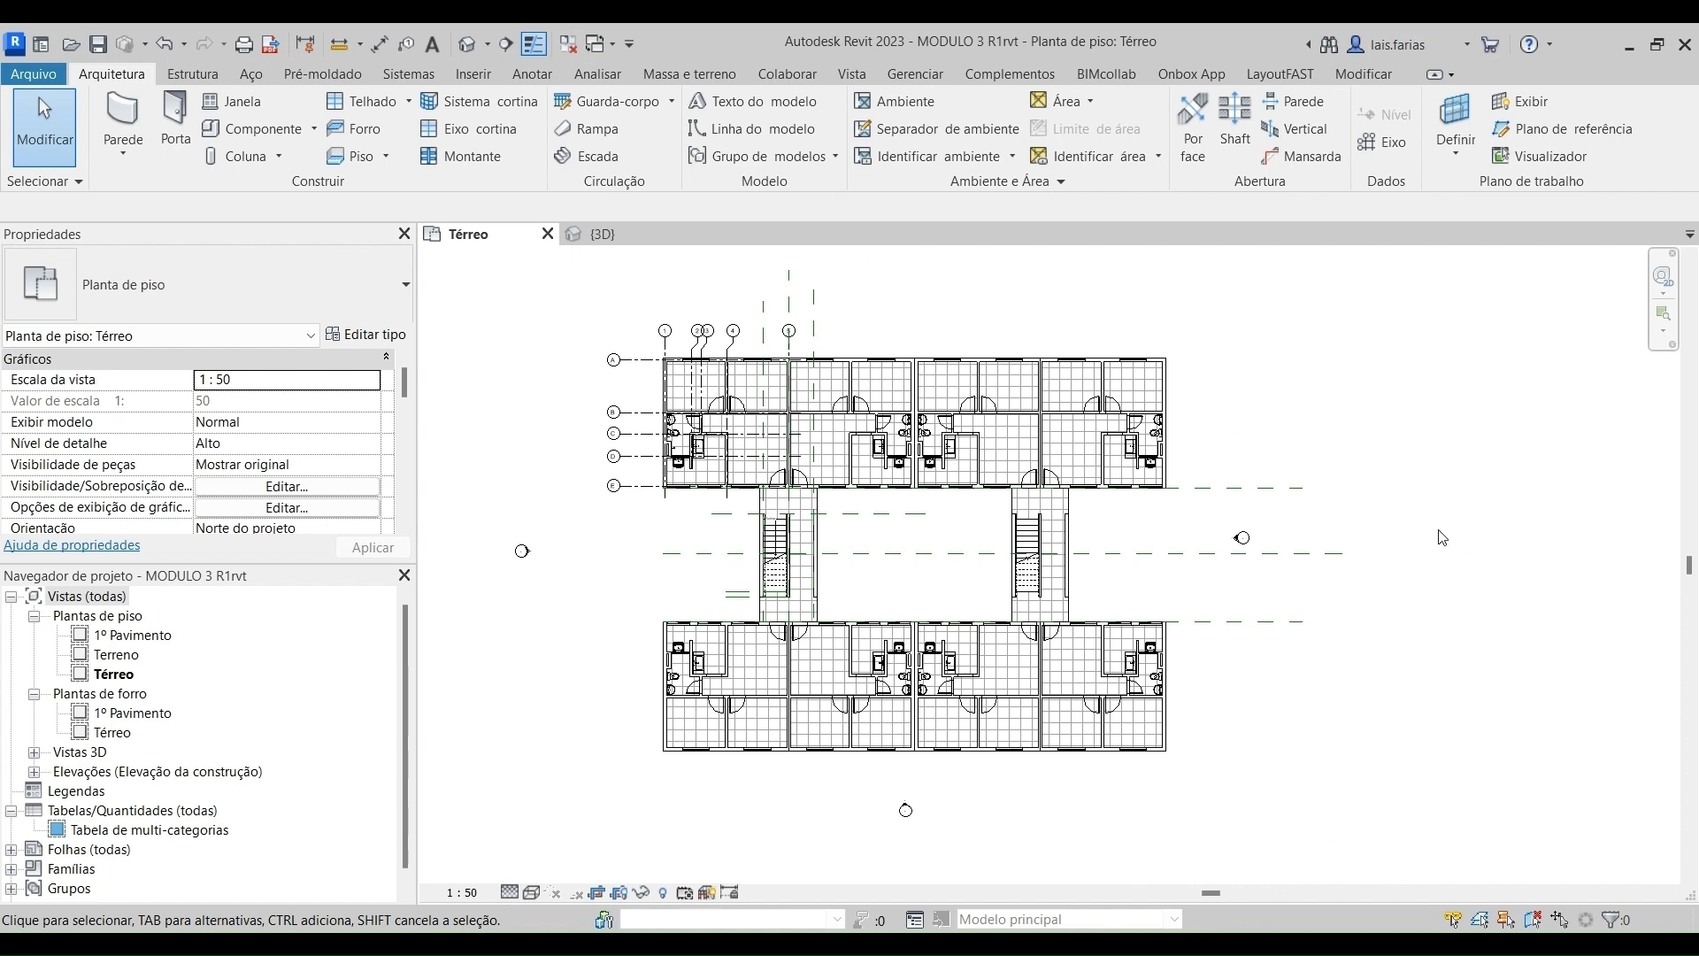
pyautogui.click(502, 49)
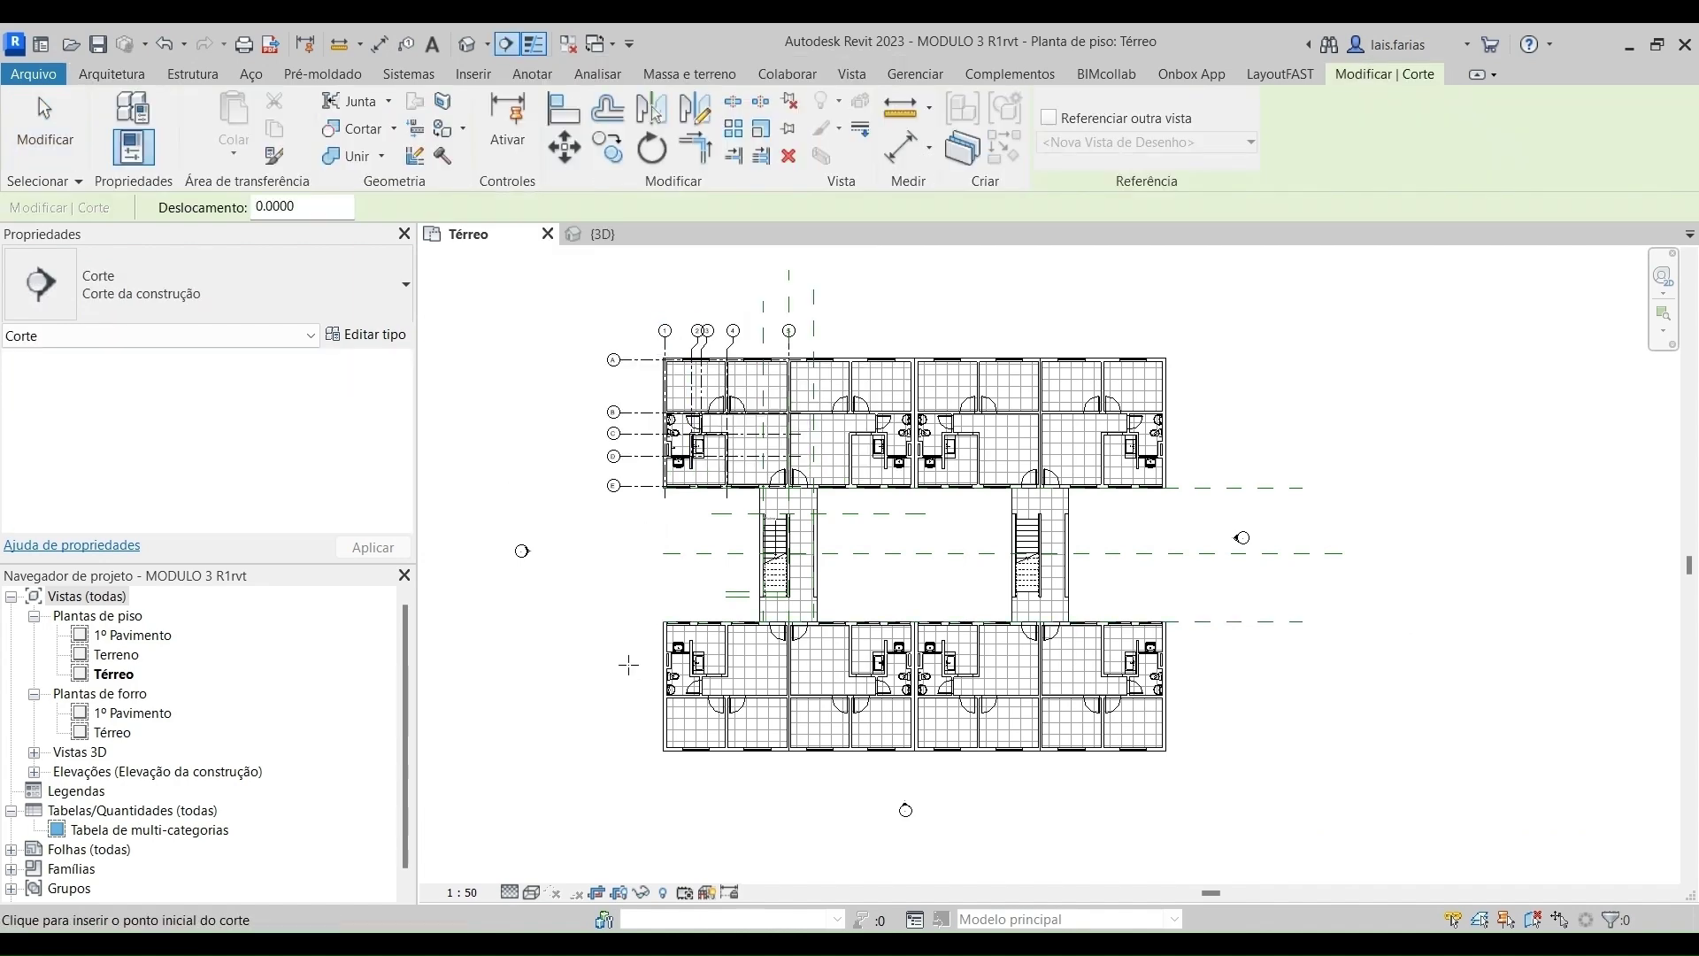
pyautogui.click(542, 411)
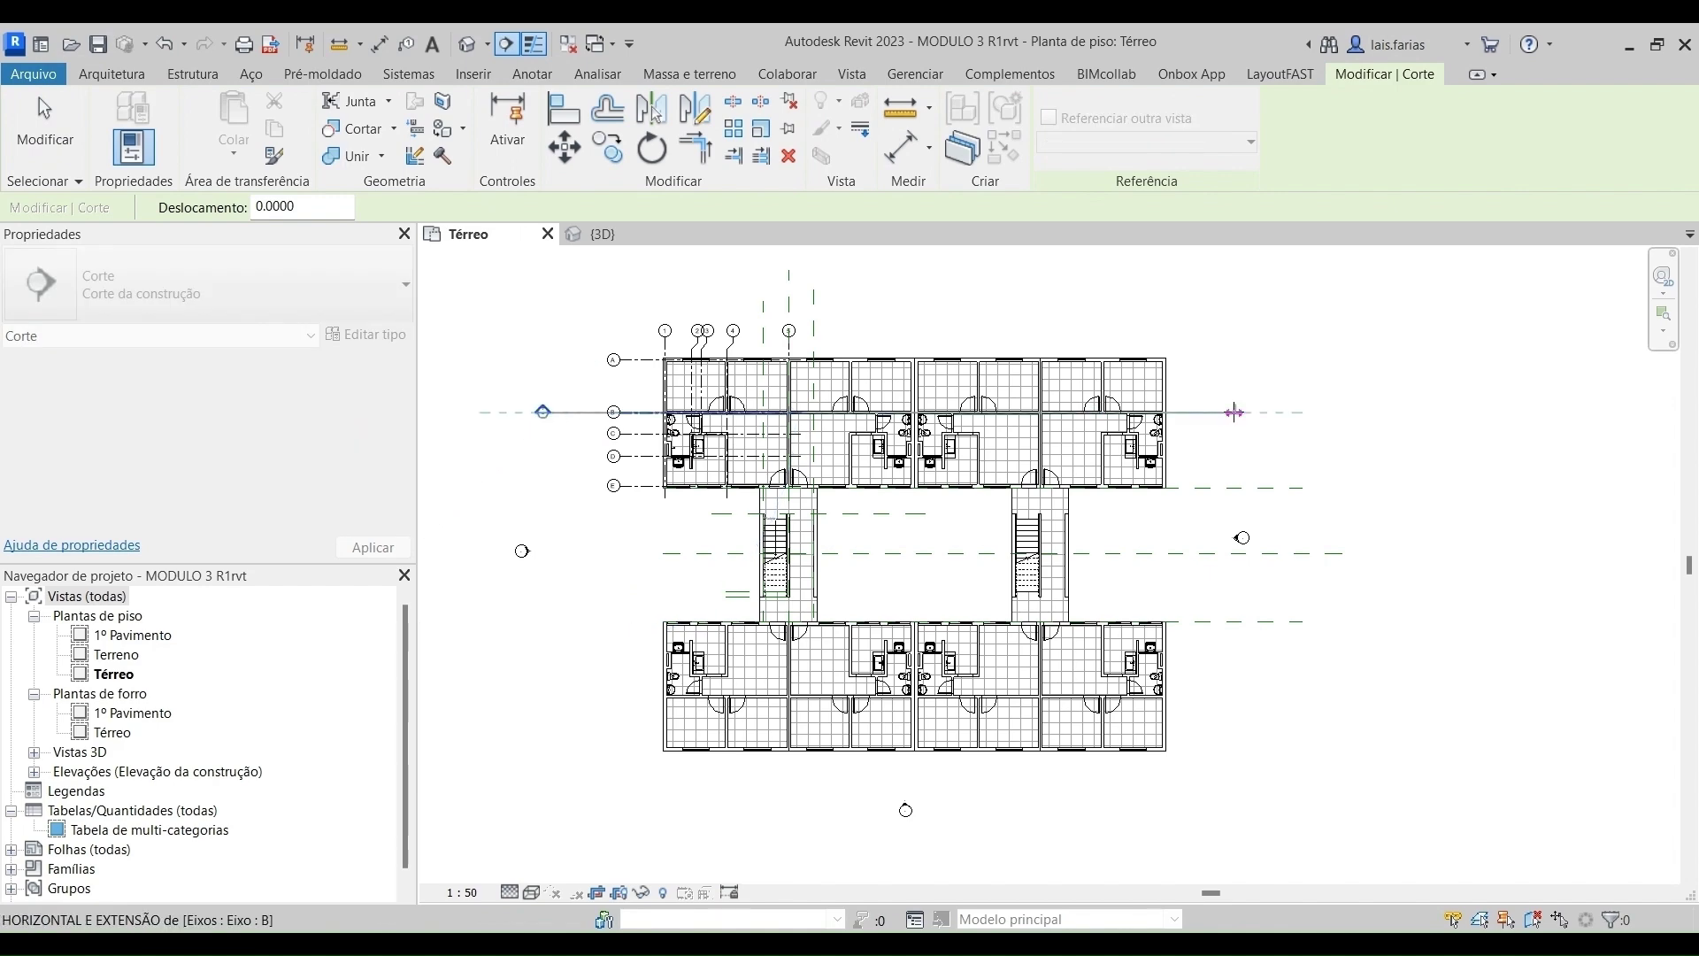
pyautogui.click(1233, 411)
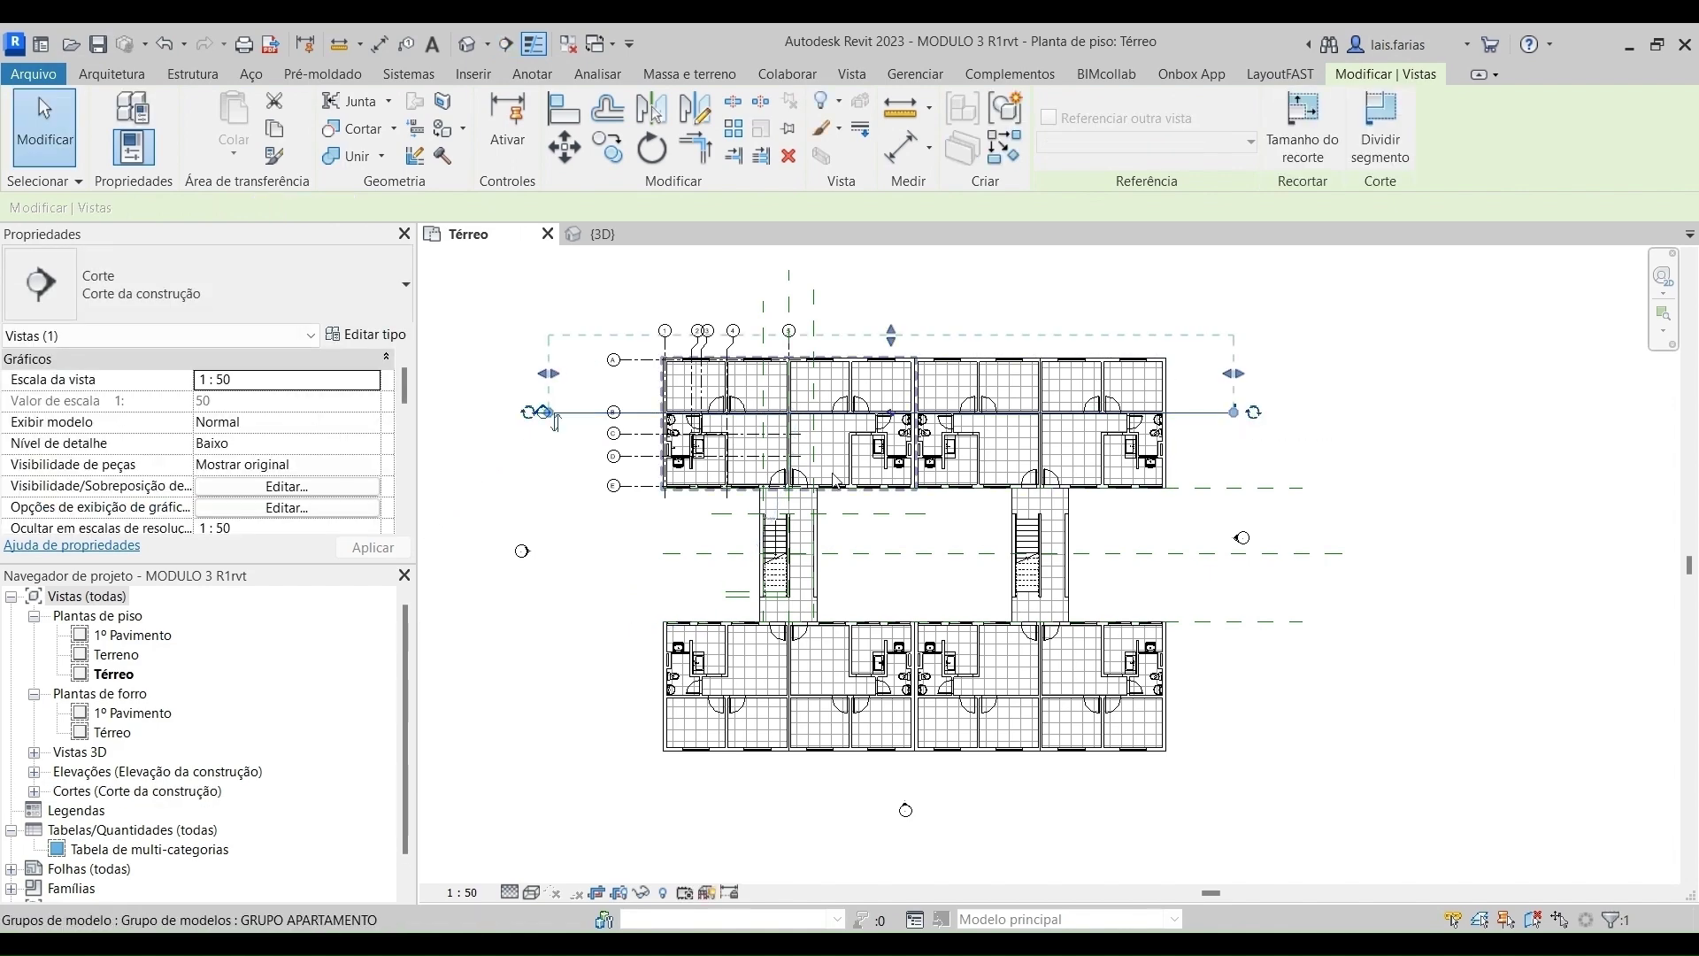
pyautogui.scroll(3, 531, 398)
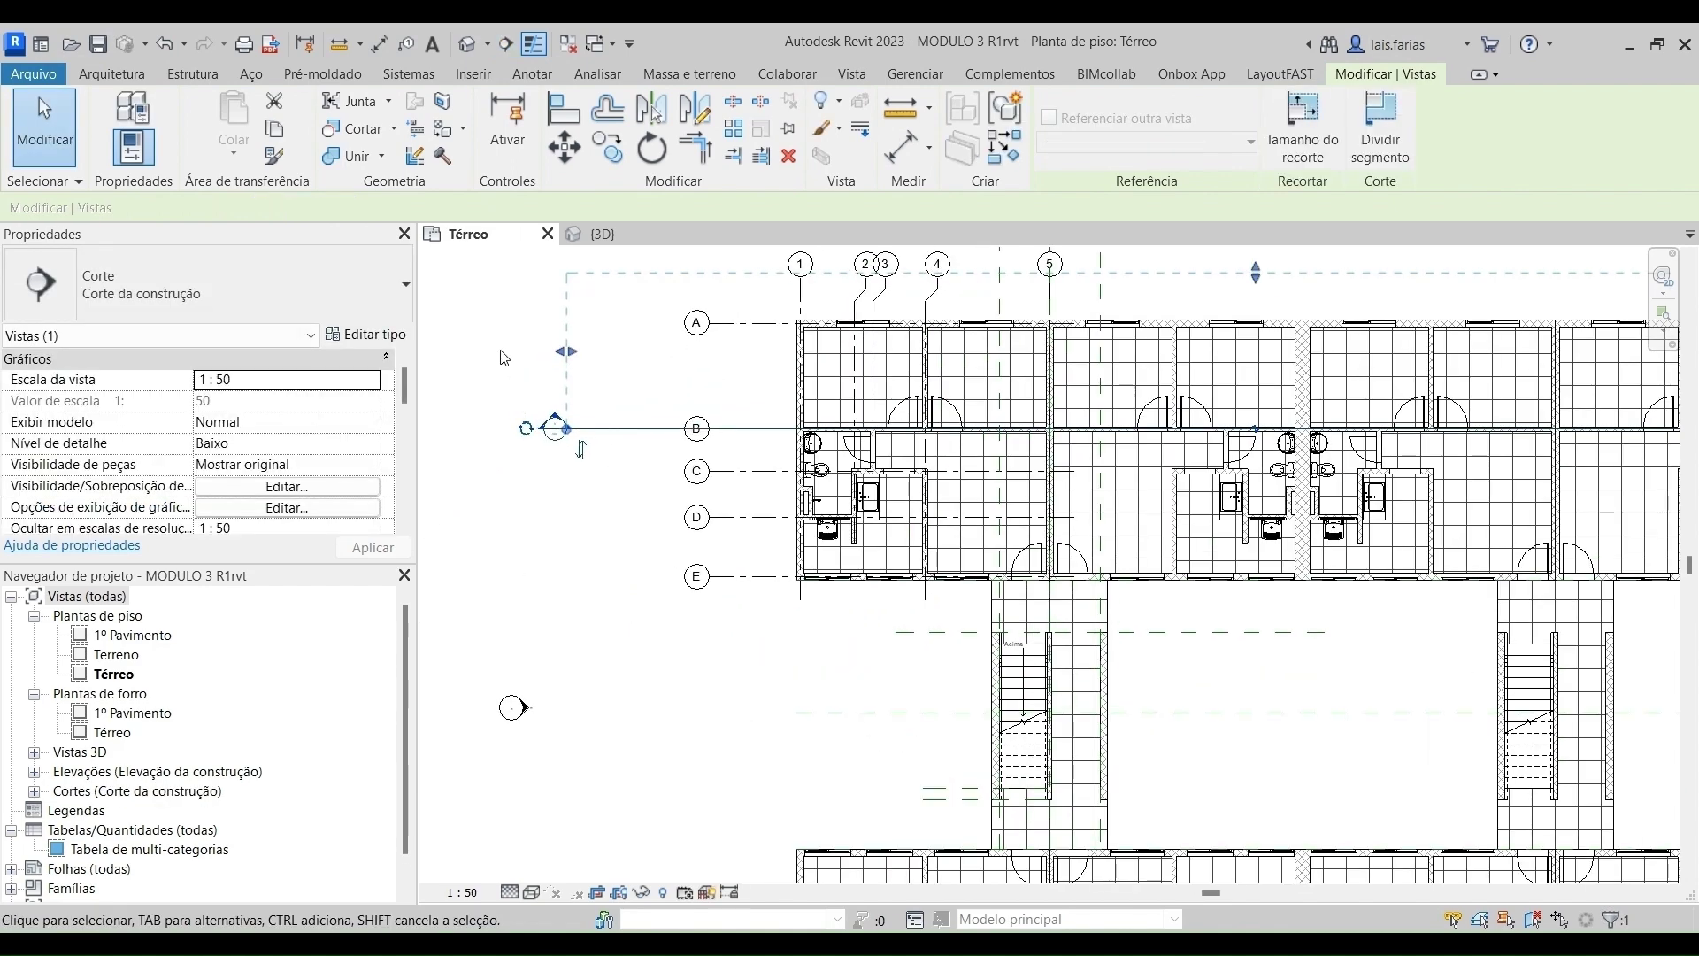
pyautogui.click(502, 356)
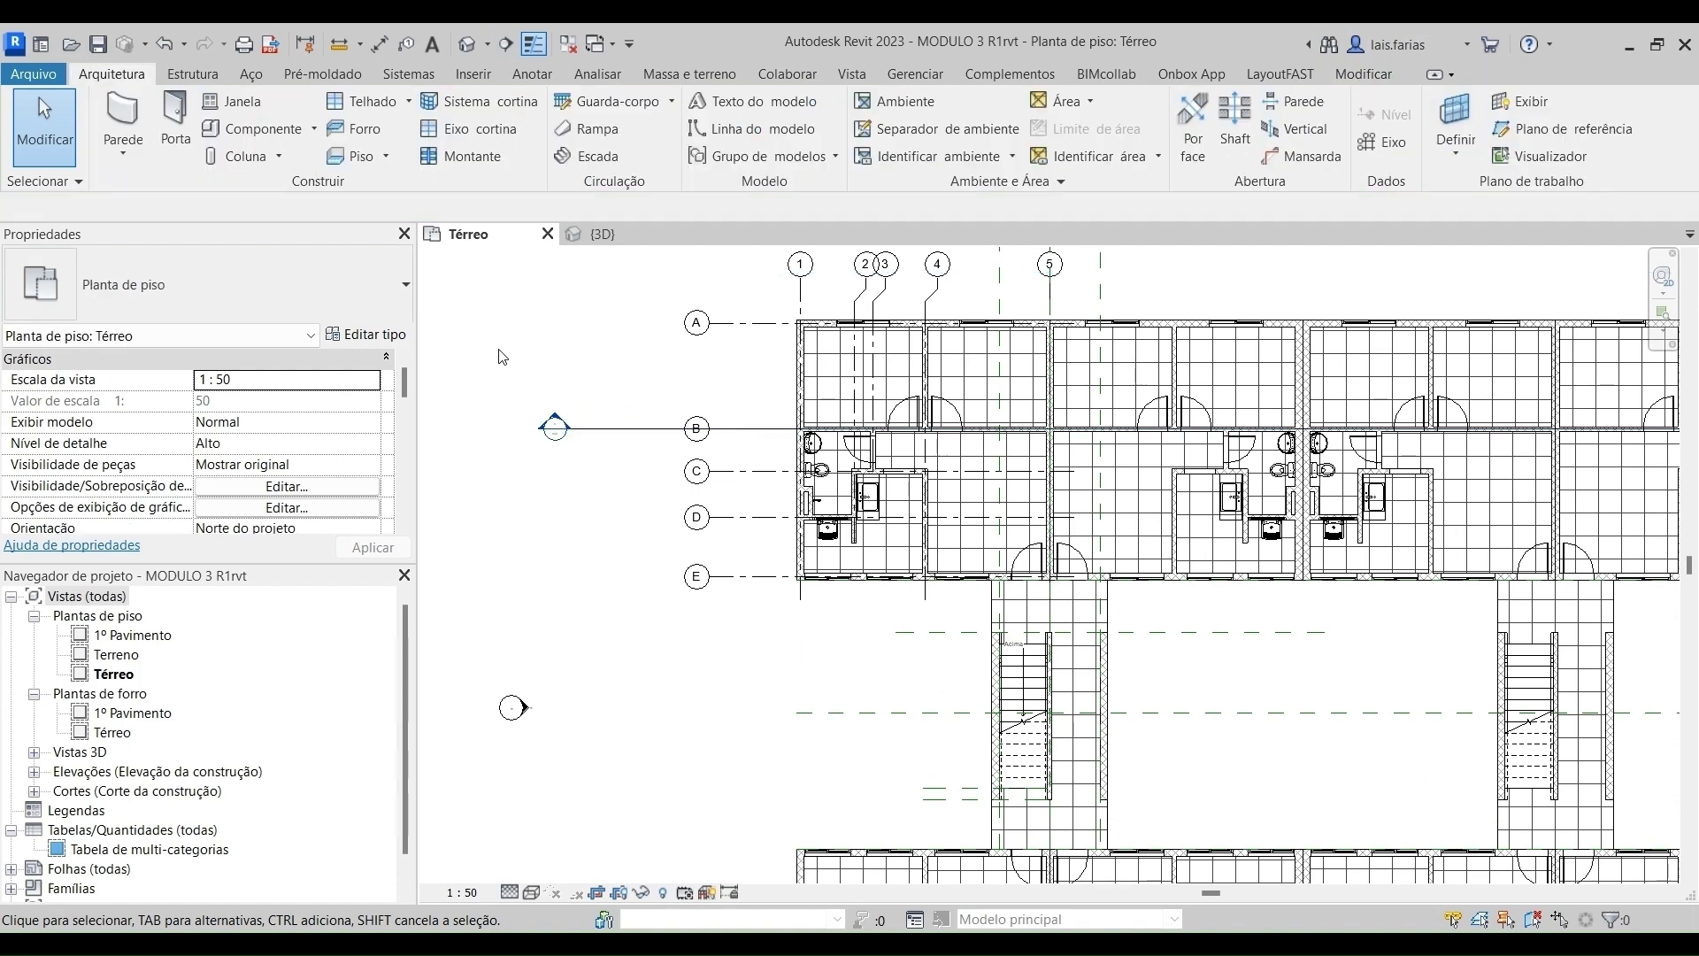
# Open the new section view and extend the upper edge of its crop region well above the building.
pyautogui.doubleClick(557, 424)
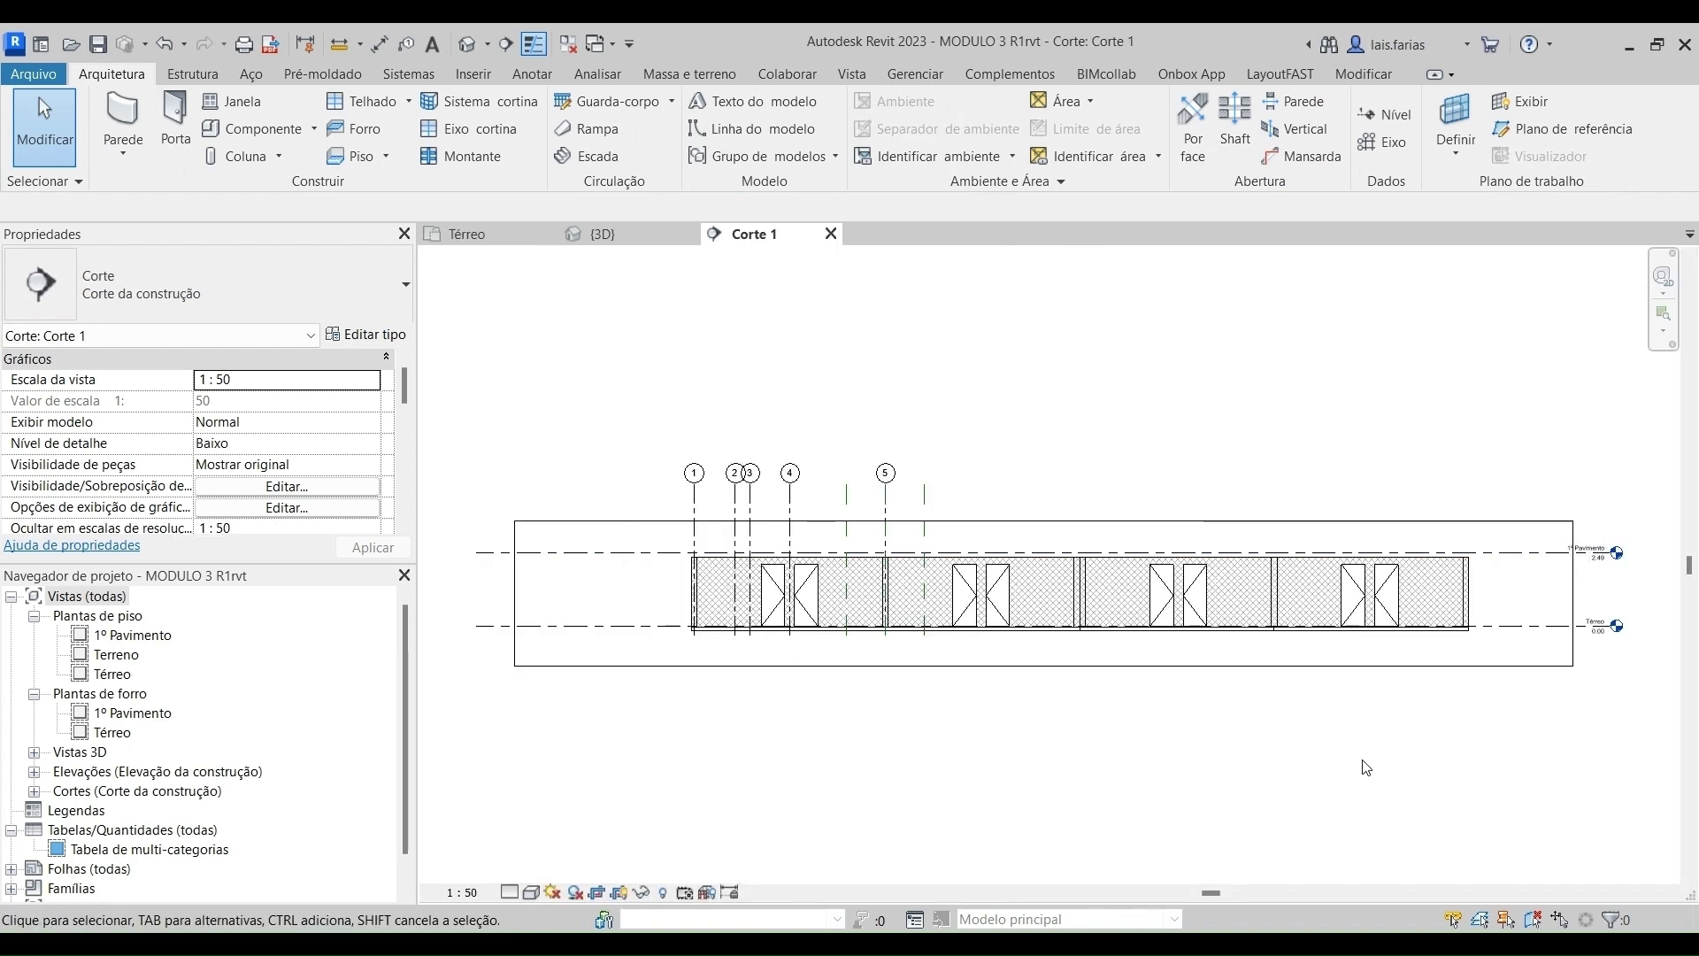
pyautogui.scroll(-4, 707, 682)
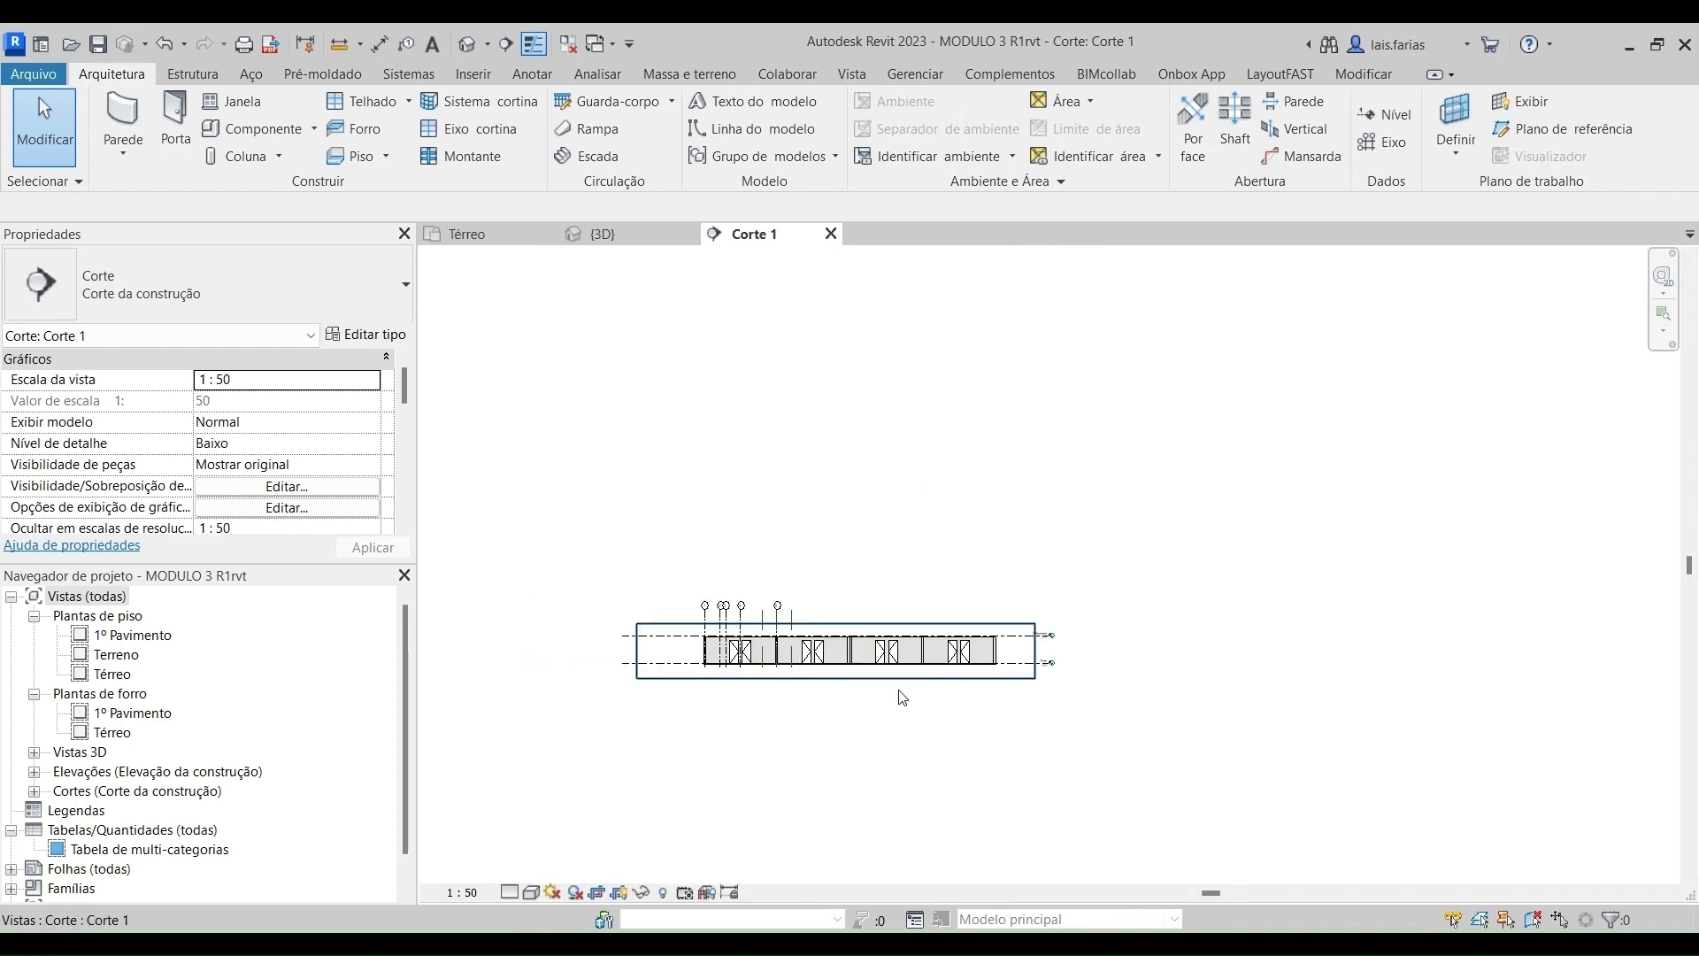
pyautogui.click(929, 628)
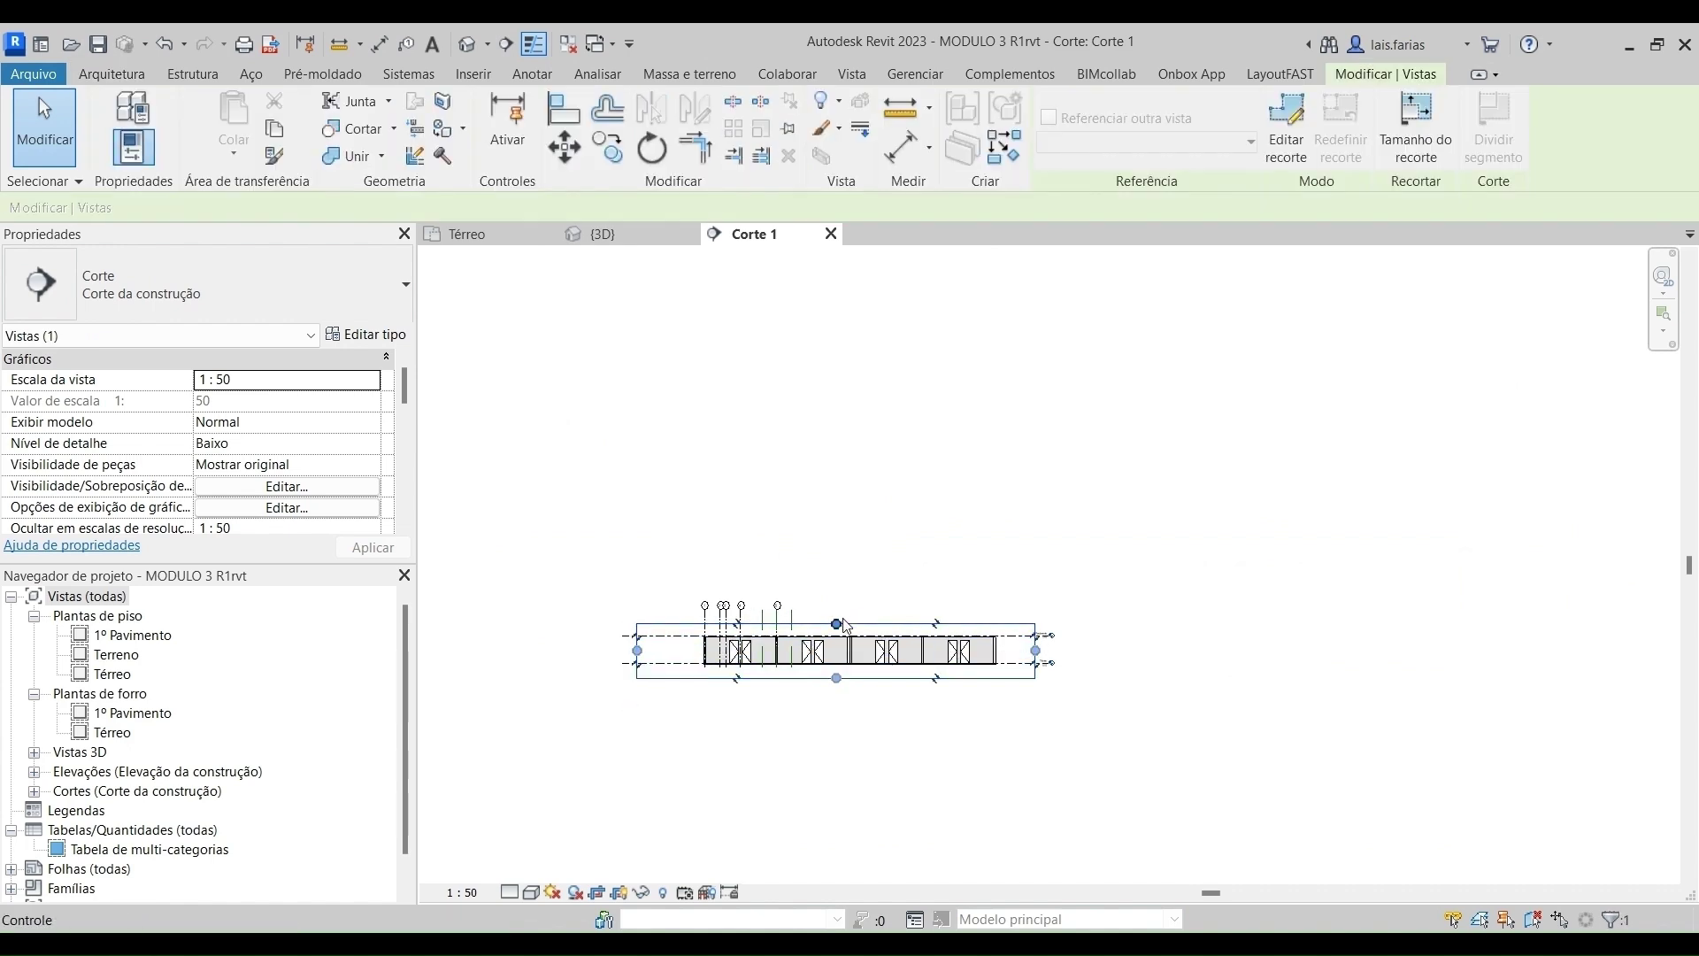
pyautogui.moveTo(838, 622); pyautogui.dragTo(831, 276)
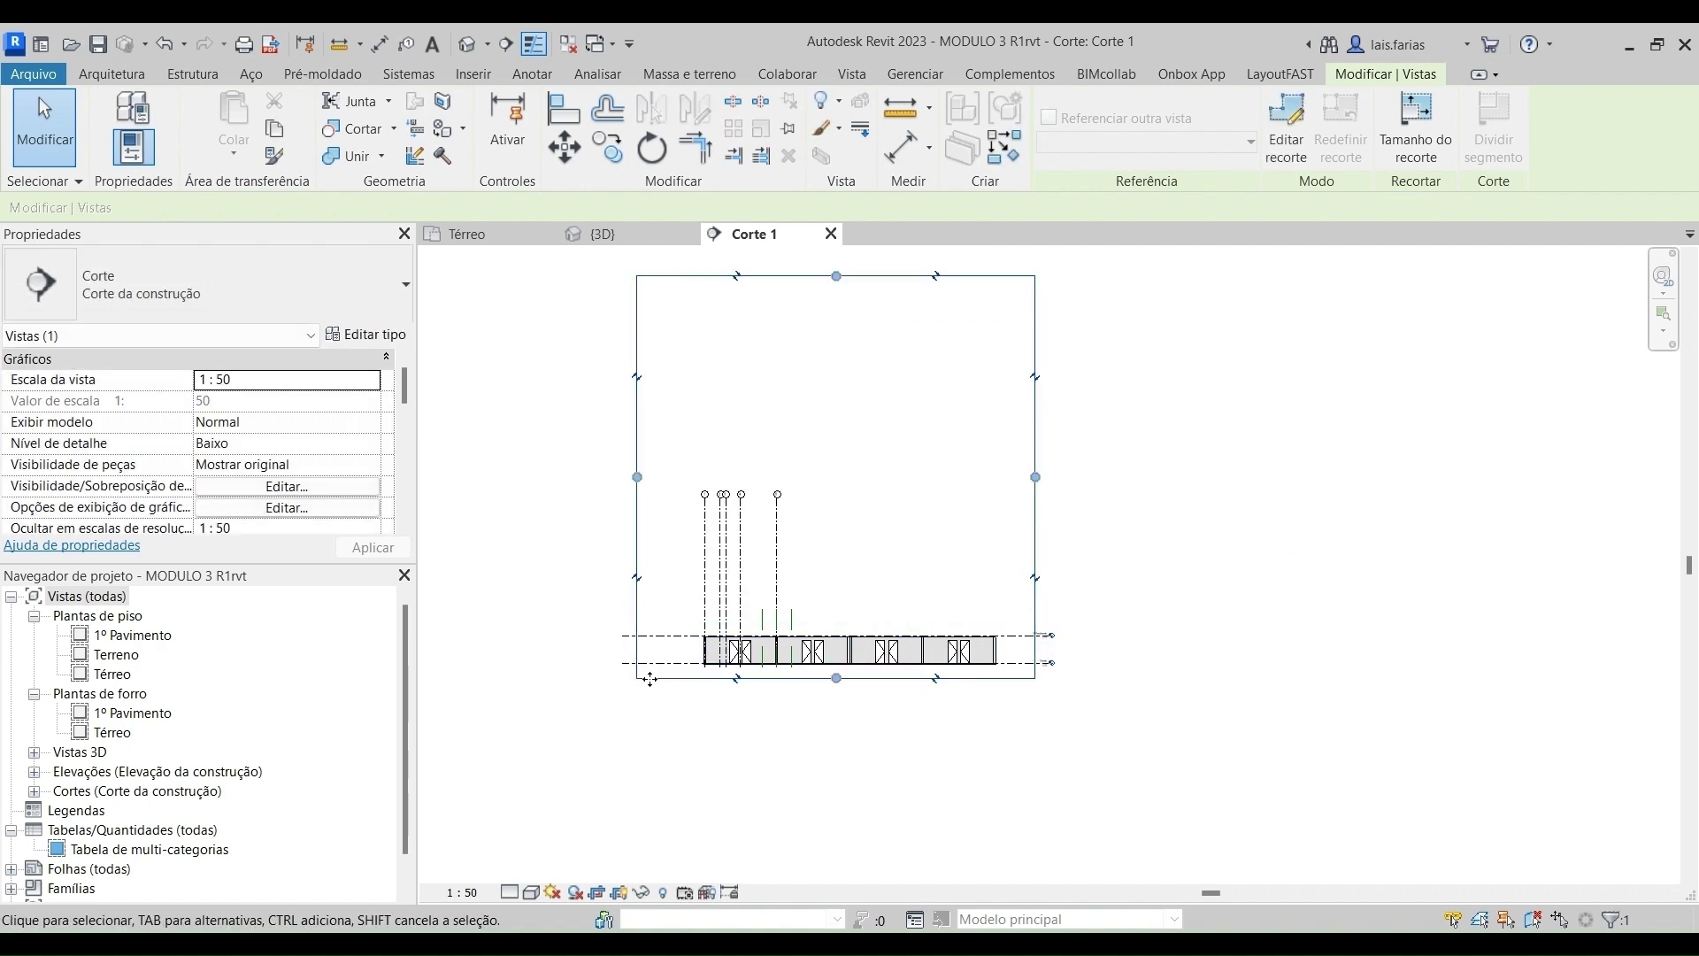
# Add an aligned dimension between the Térreo and 1º Pavimento levels, just beyond the end of the apartment blocks.
pyautogui.scroll(5, 1014, 672)
pyautogui.scroll(2, 1001, 798)
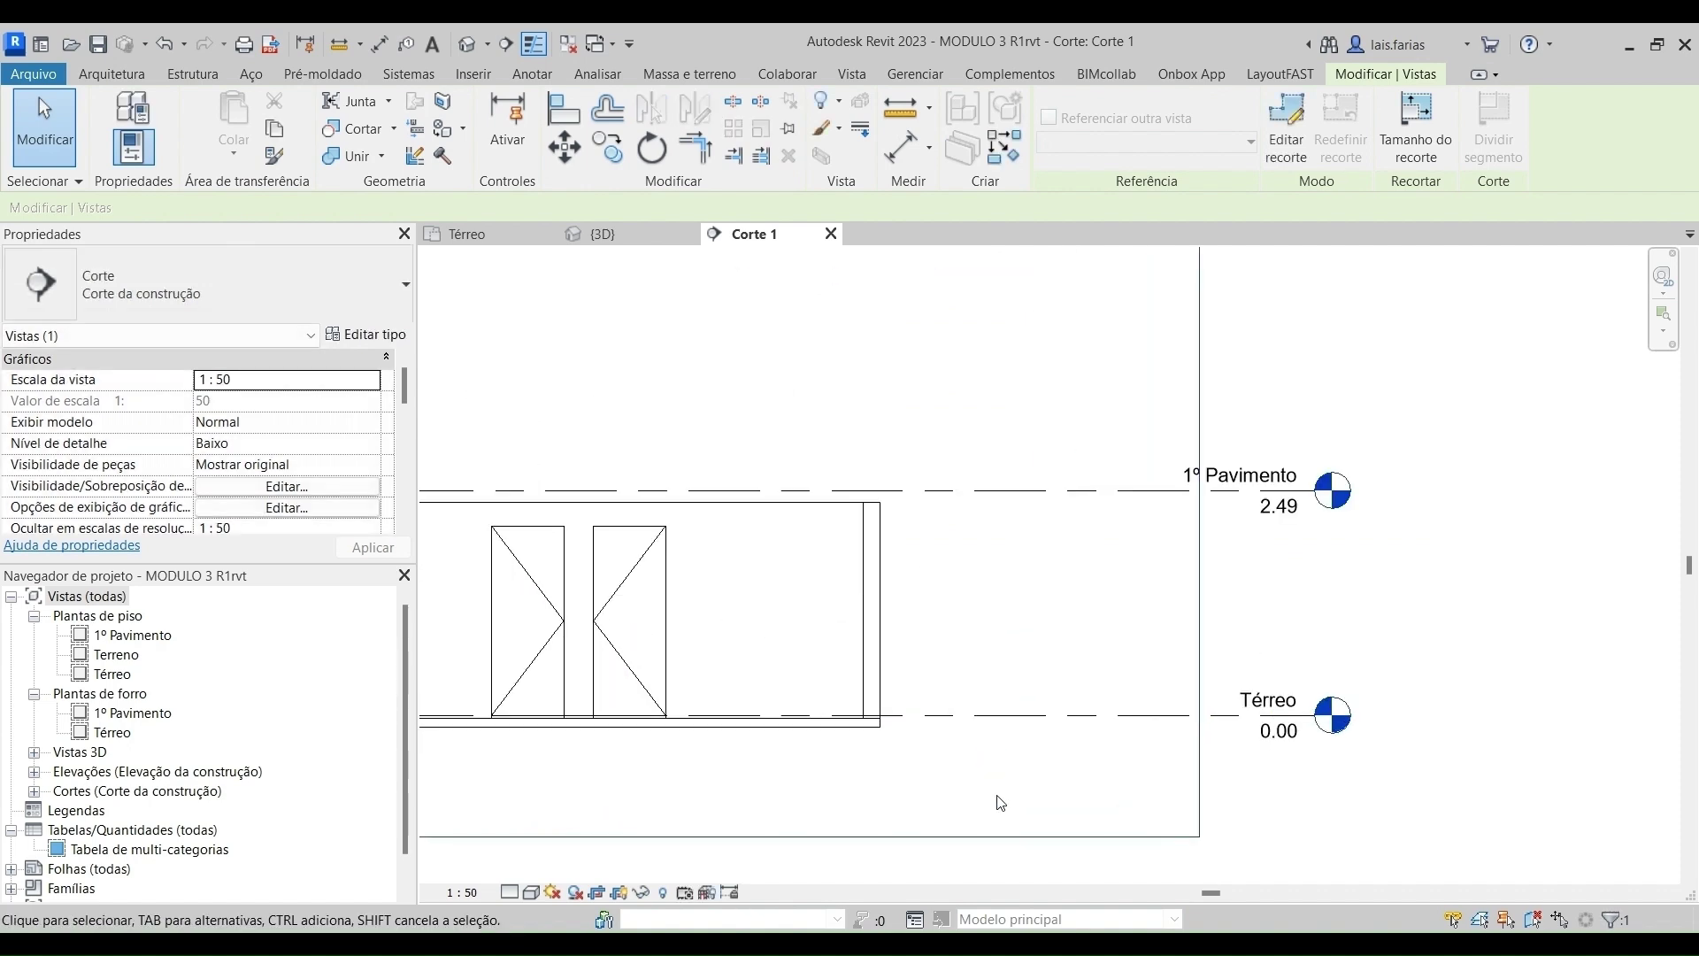
pyautogui.scroll(-5, 1416, 722)
pyautogui.scroll(4, 1376, 706)
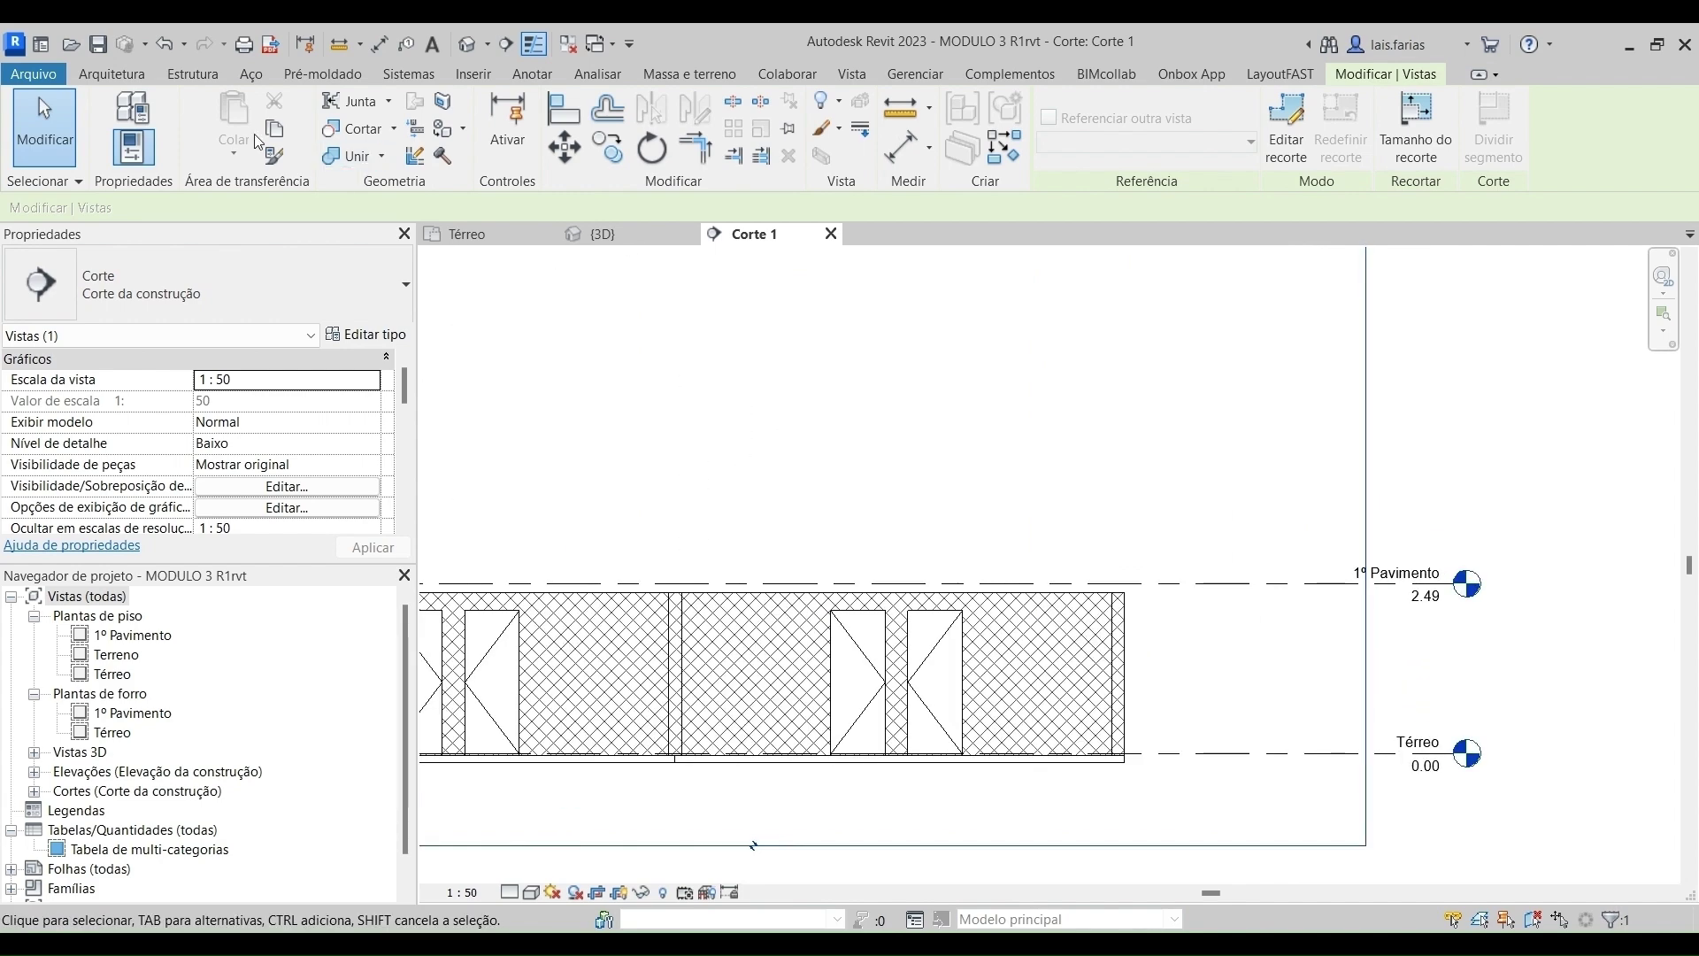
pyautogui.click(901, 147)
pyautogui.click(1283, 752)
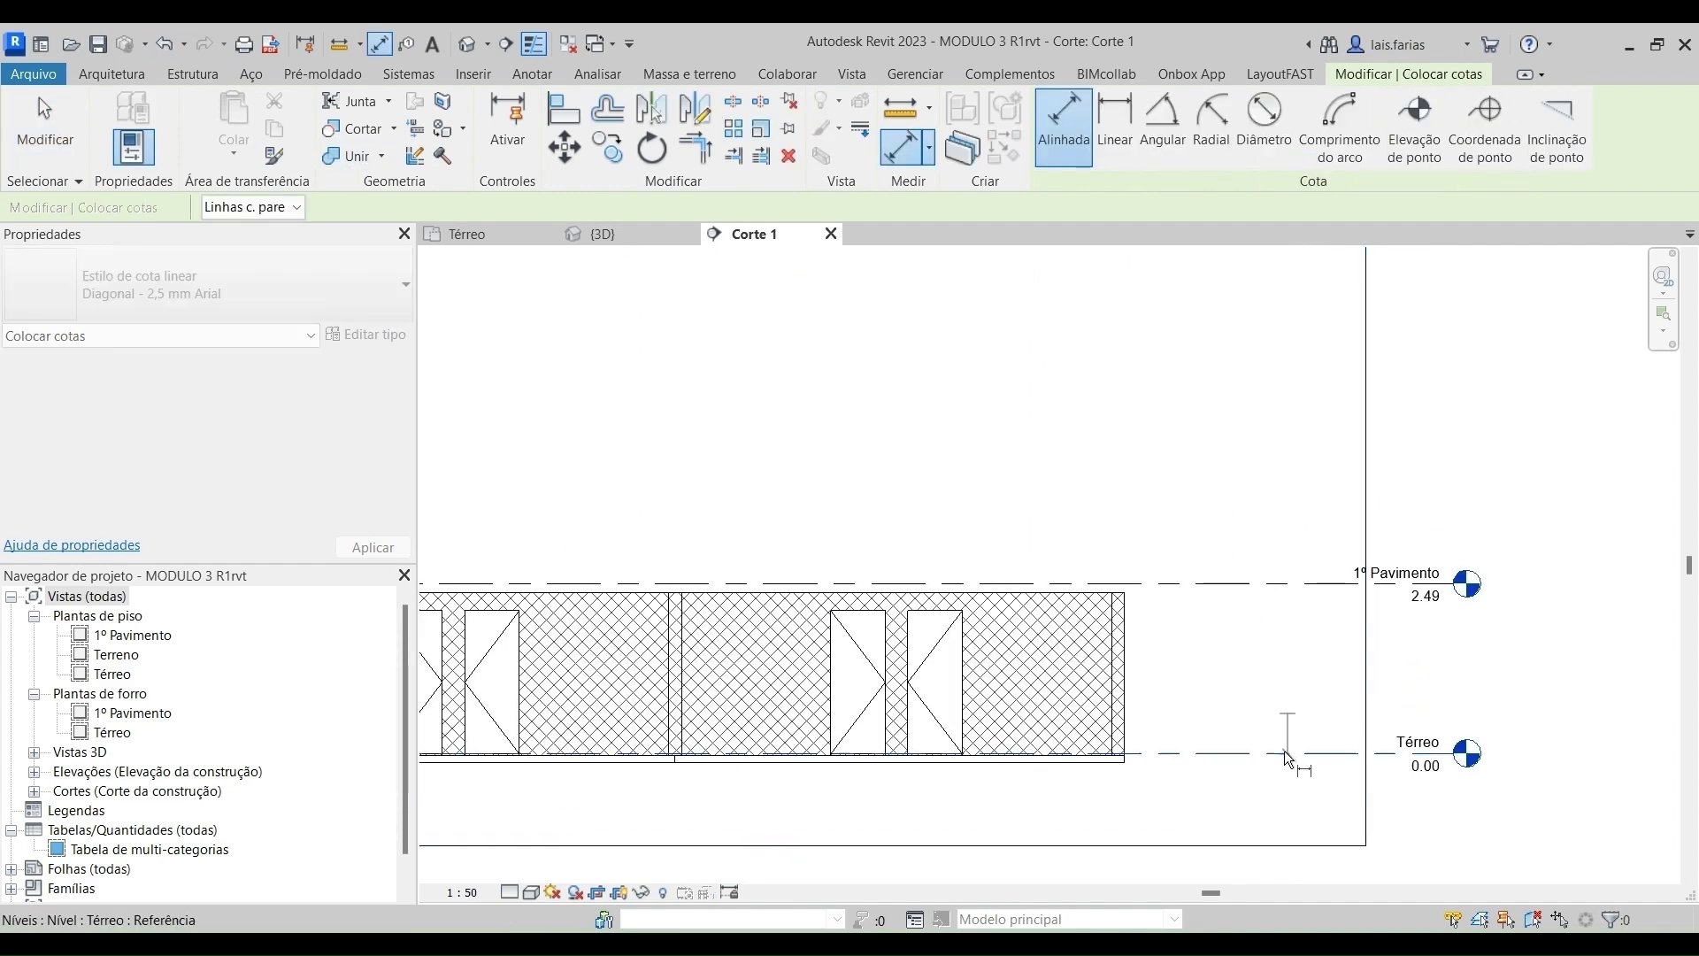
pyautogui.click(1294, 584)
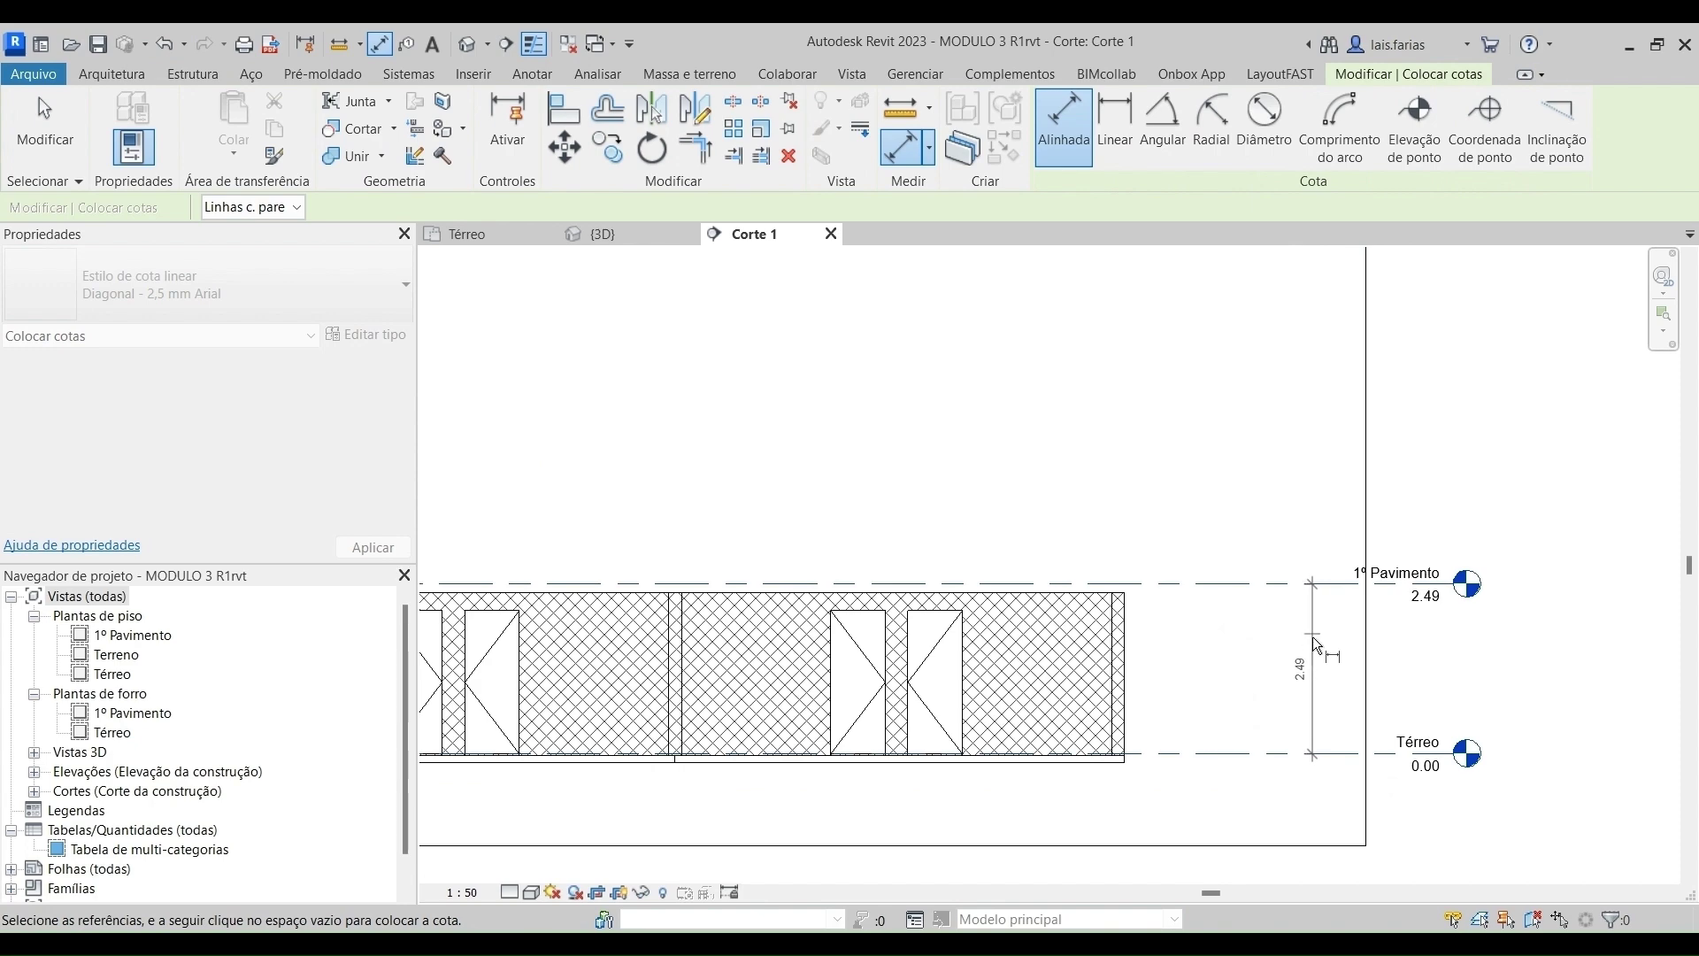
pyautogui.click(1310, 630)
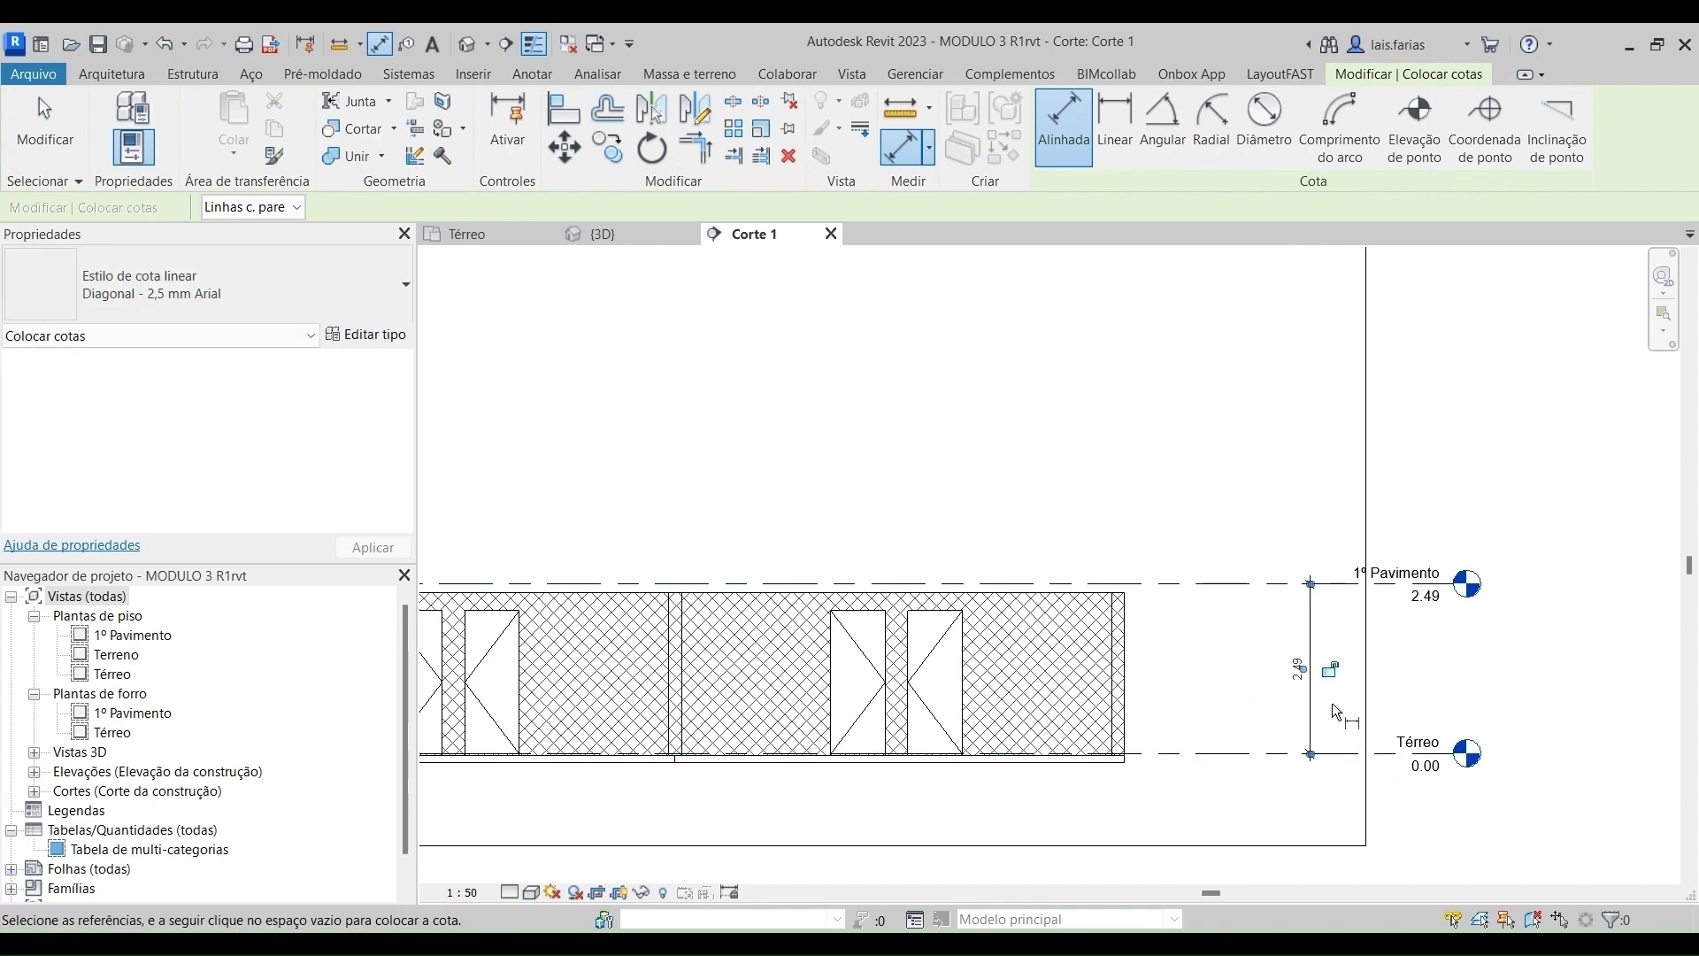
pyautogui.click(1330, 670)
pyautogui.scroll(-2, 1347, 732)
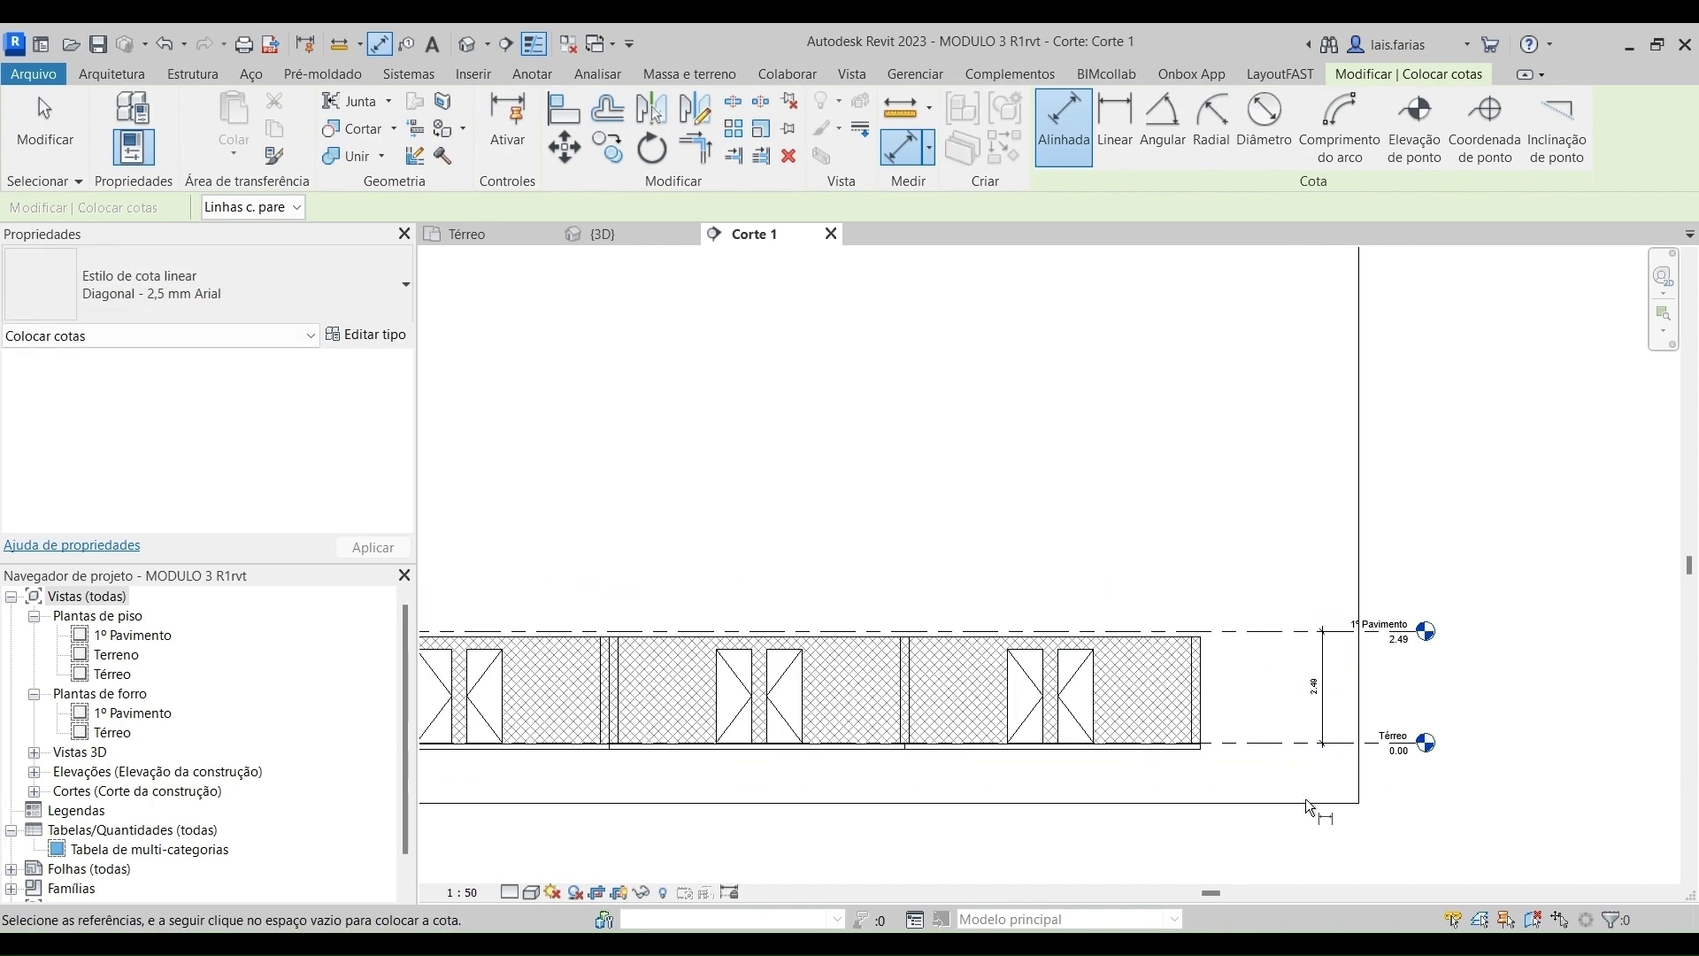
pyautogui.scroll(-2, 1490, 660)
pyautogui.scroll(-2, 1490, 660)
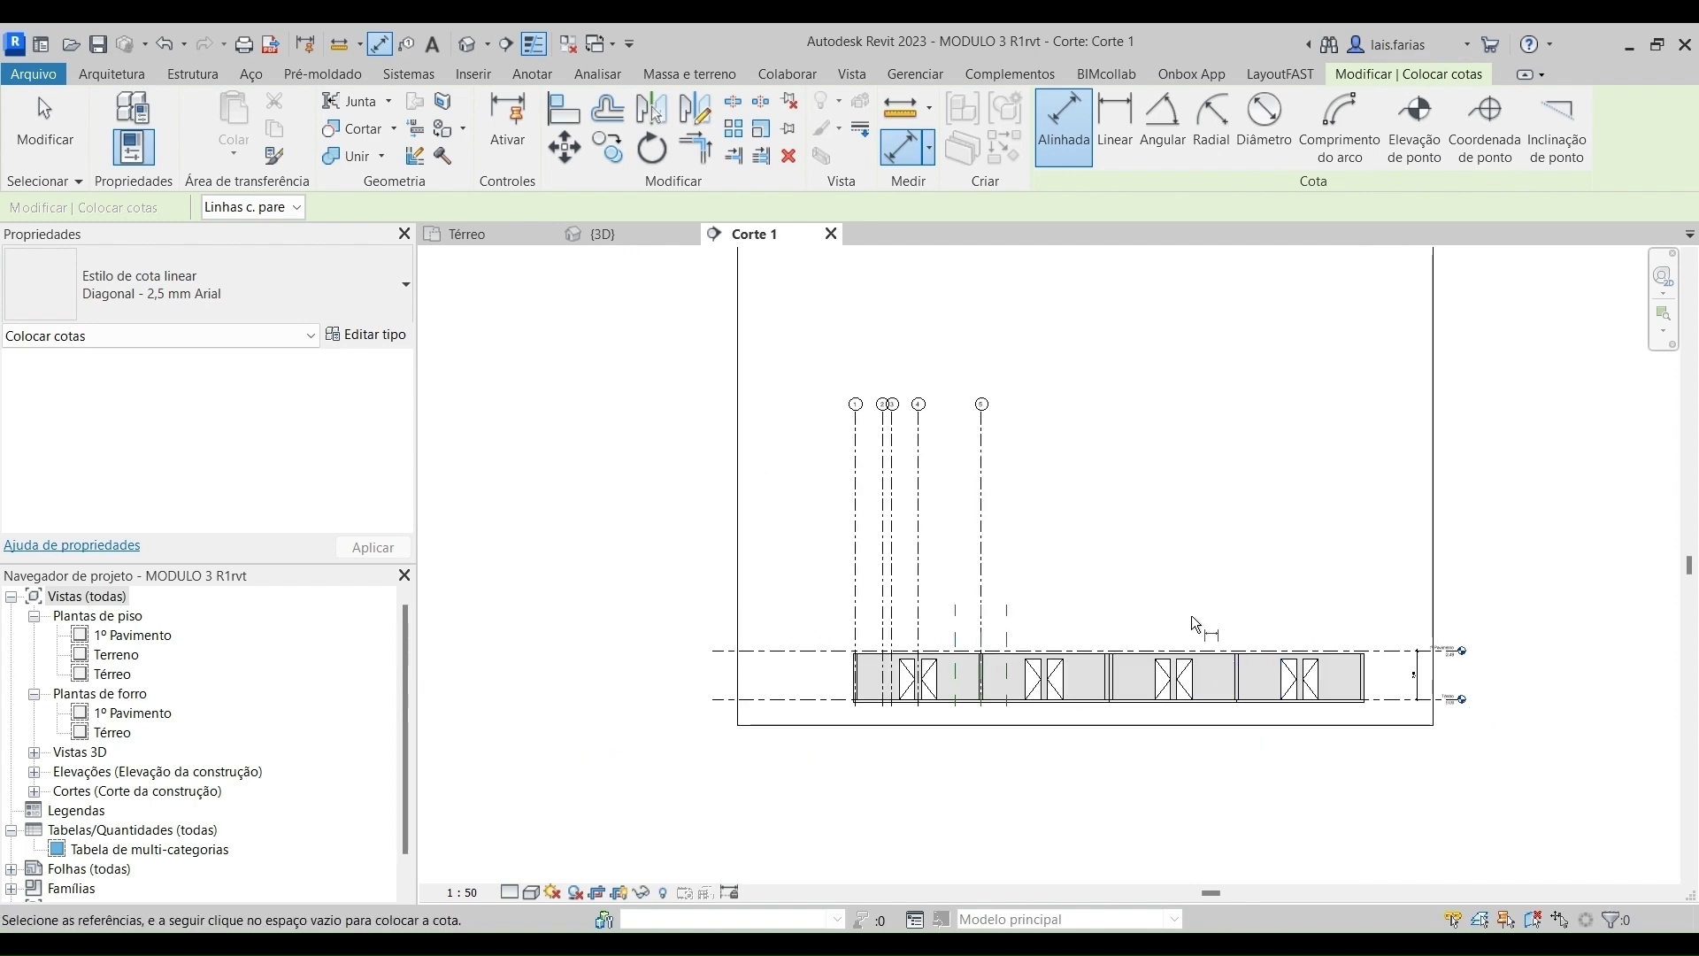
# Draw a new level about 3.30 m above 1º Pavimento, spanning the full width and aligned with the existing level ends.
pyautogui.click(99, 75)
pyautogui.click(1384, 113)
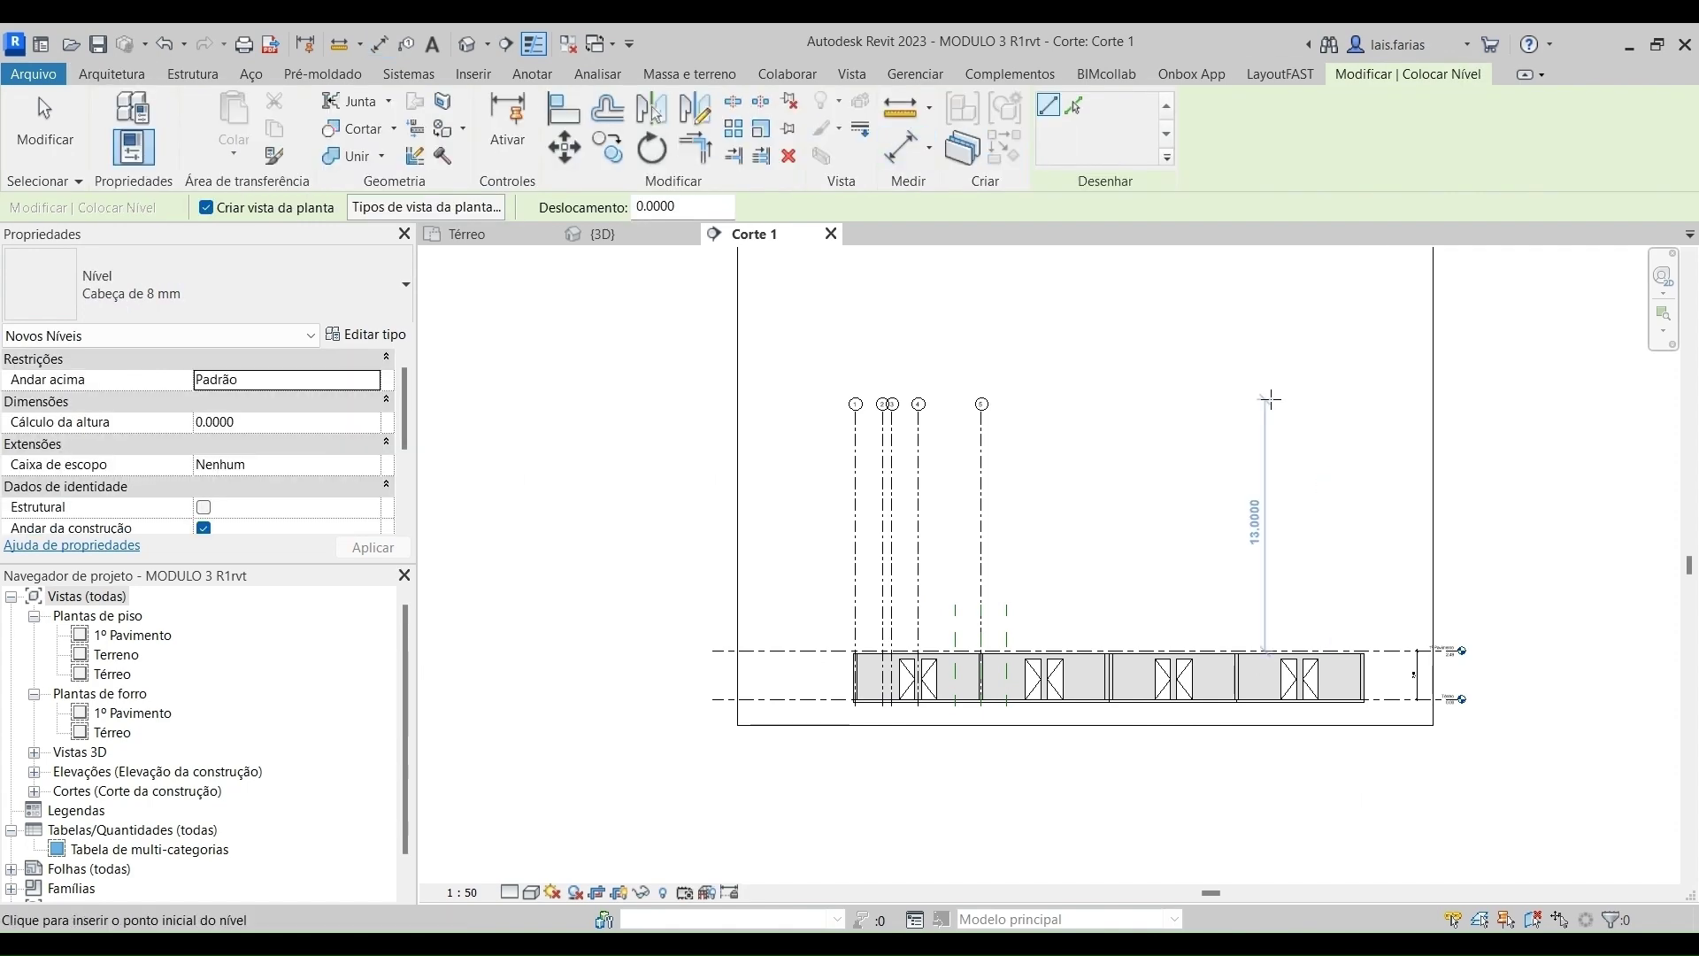
pyautogui.scroll(2, 765, 632)
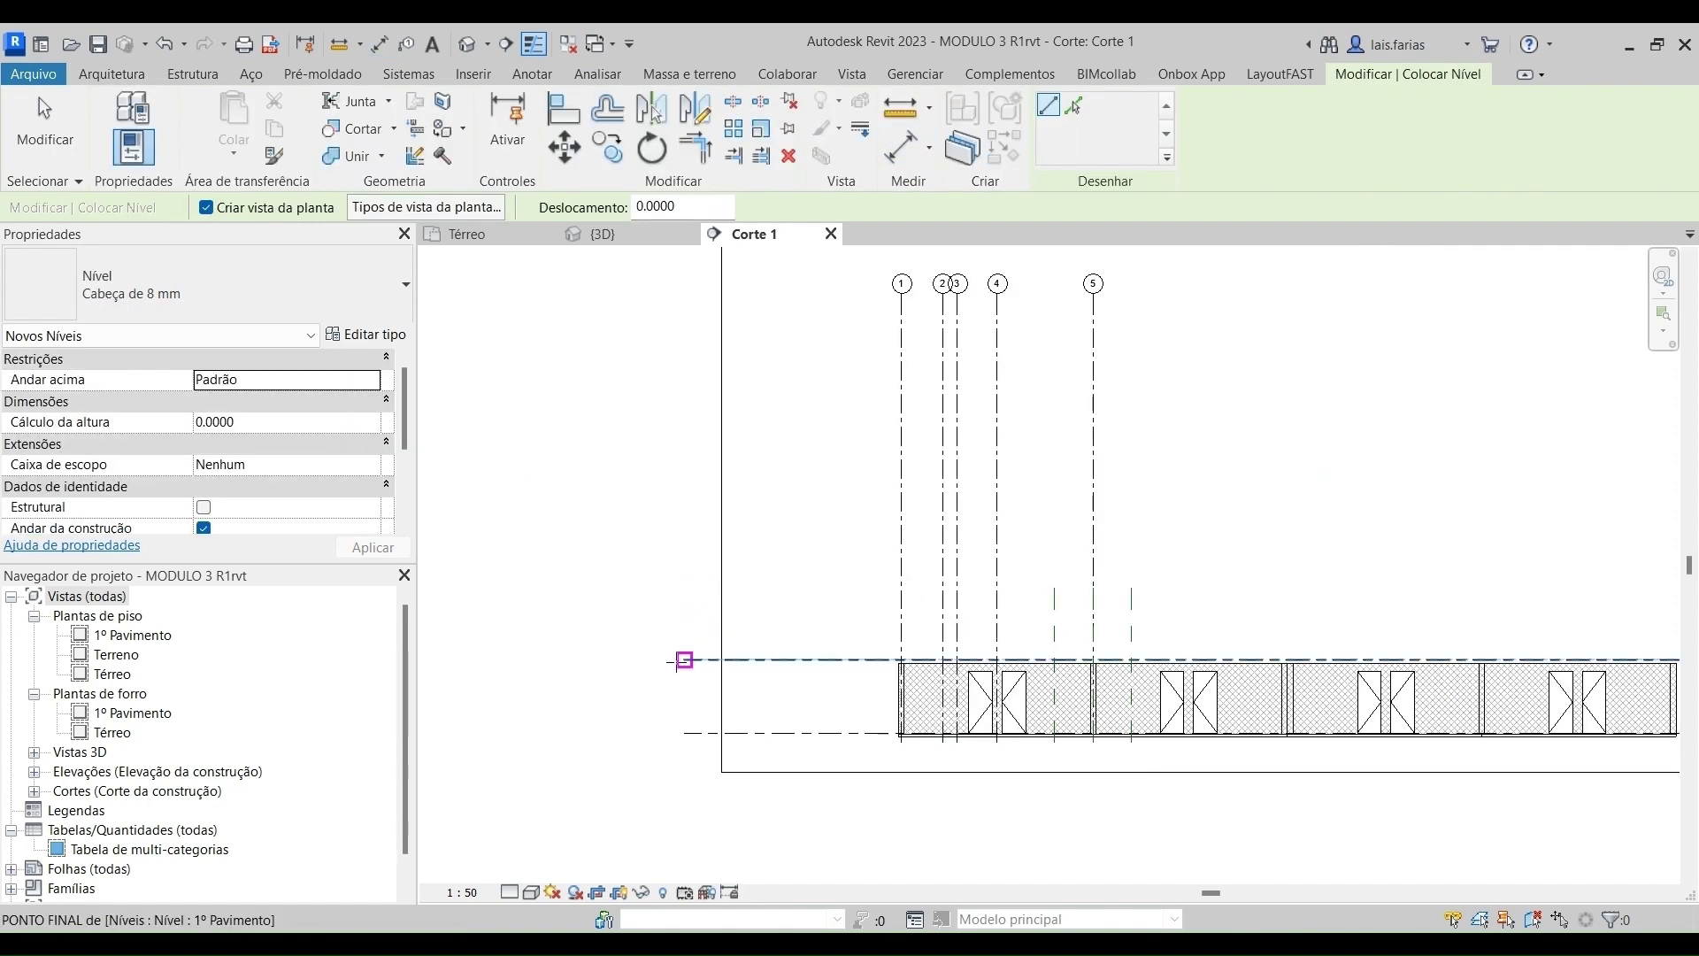
pyautogui.click(682, 561)
pyautogui.scroll(-2, 548, 575)
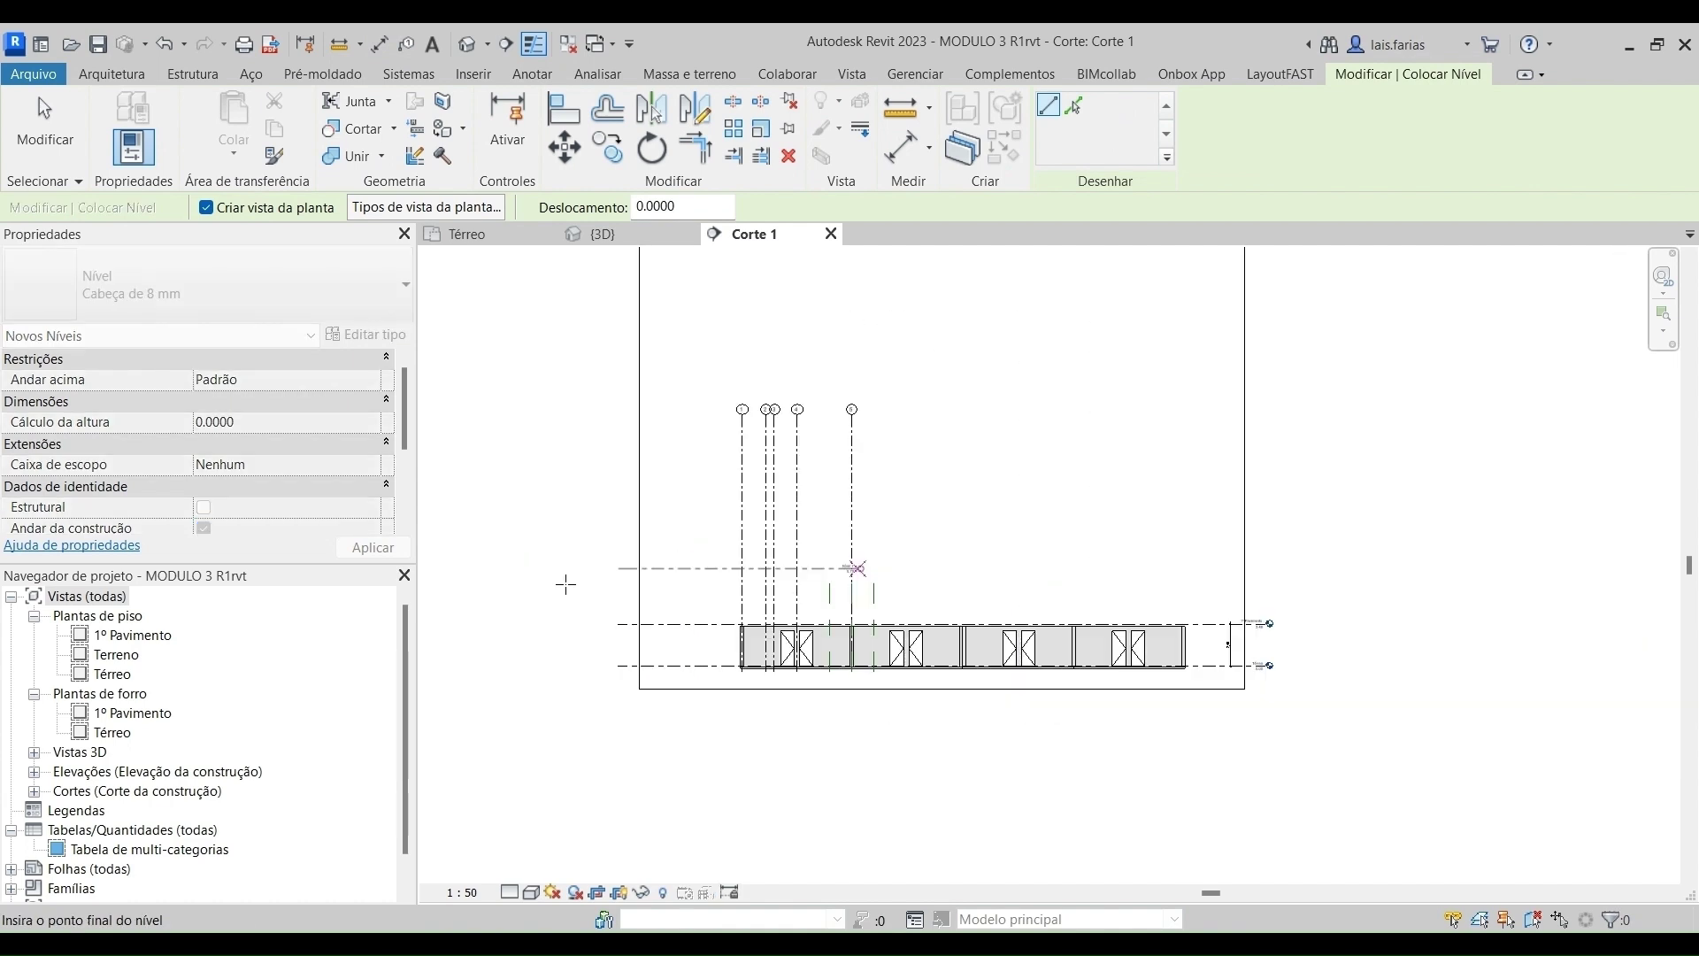
pyautogui.scroll(2, 1301, 577)
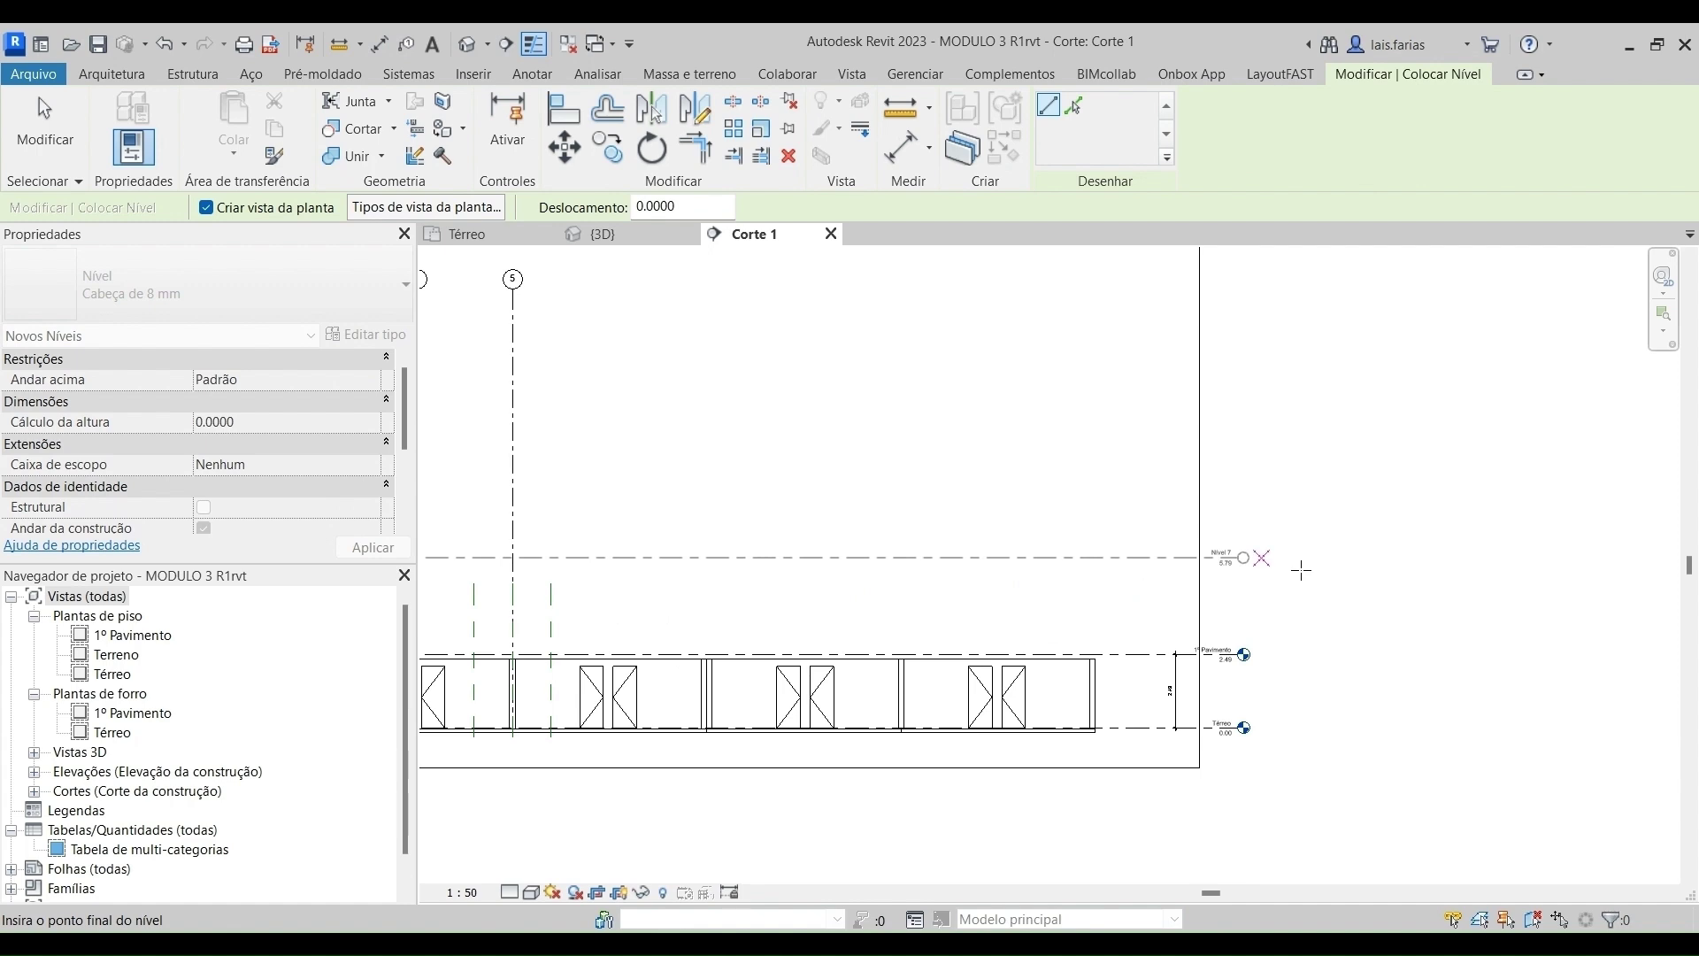
pyautogui.scroll(2, 1240, 558)
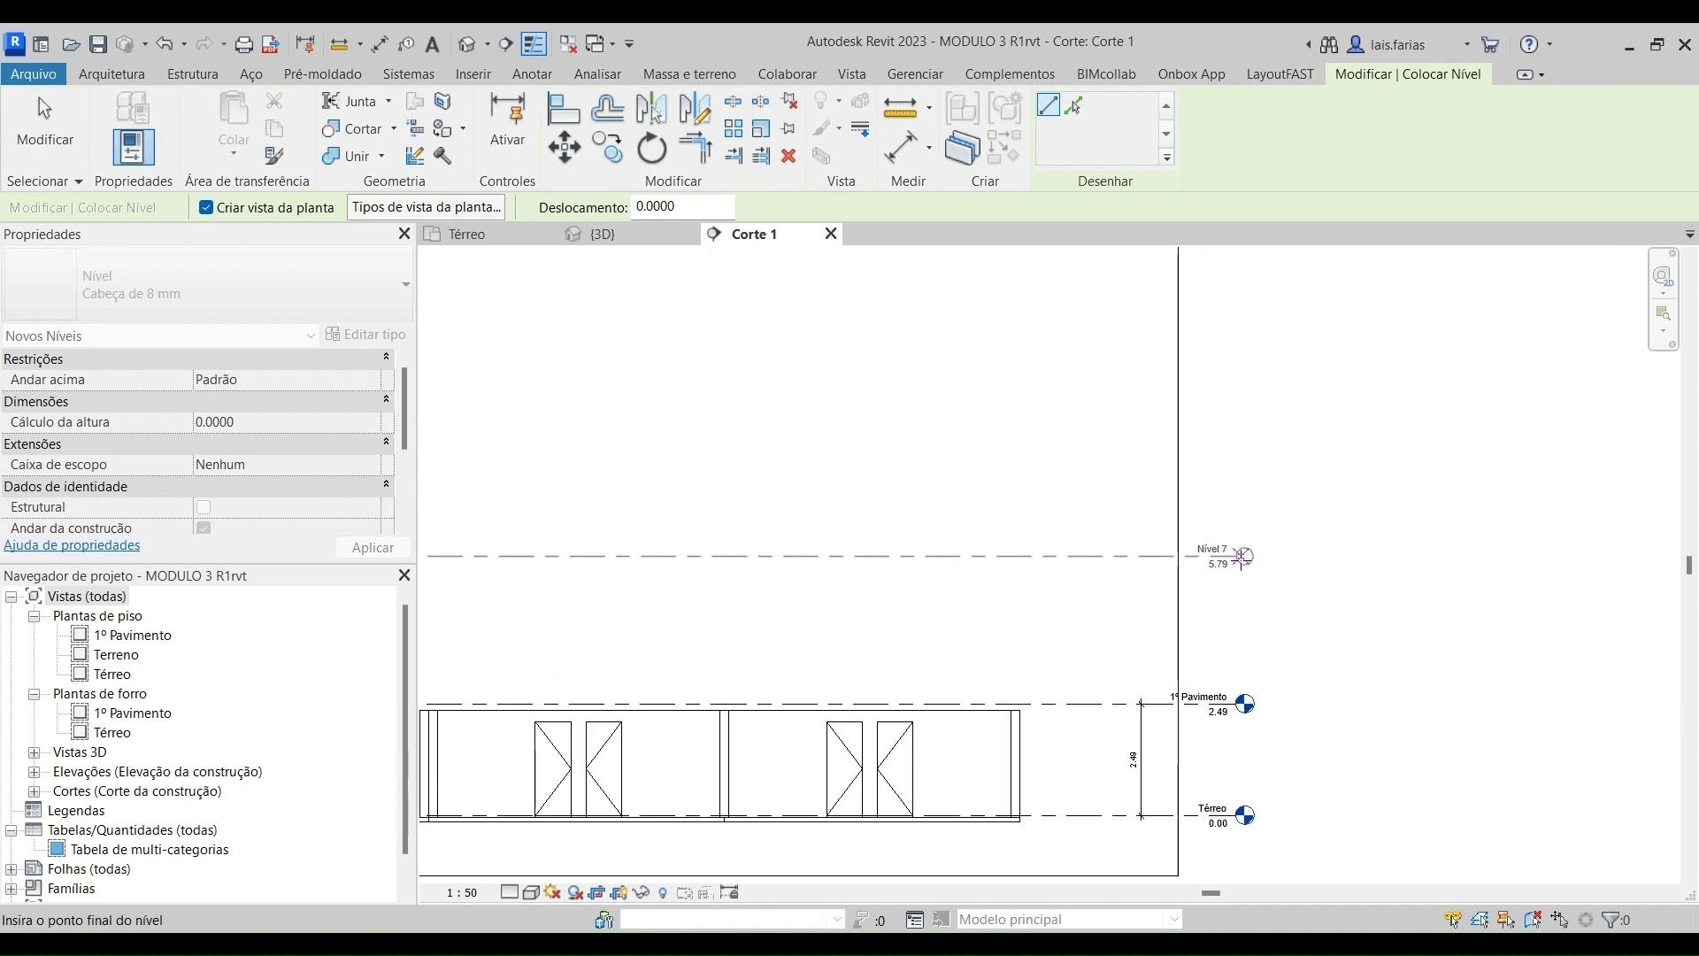
pyautogui.scroll(1, 1241, 557)
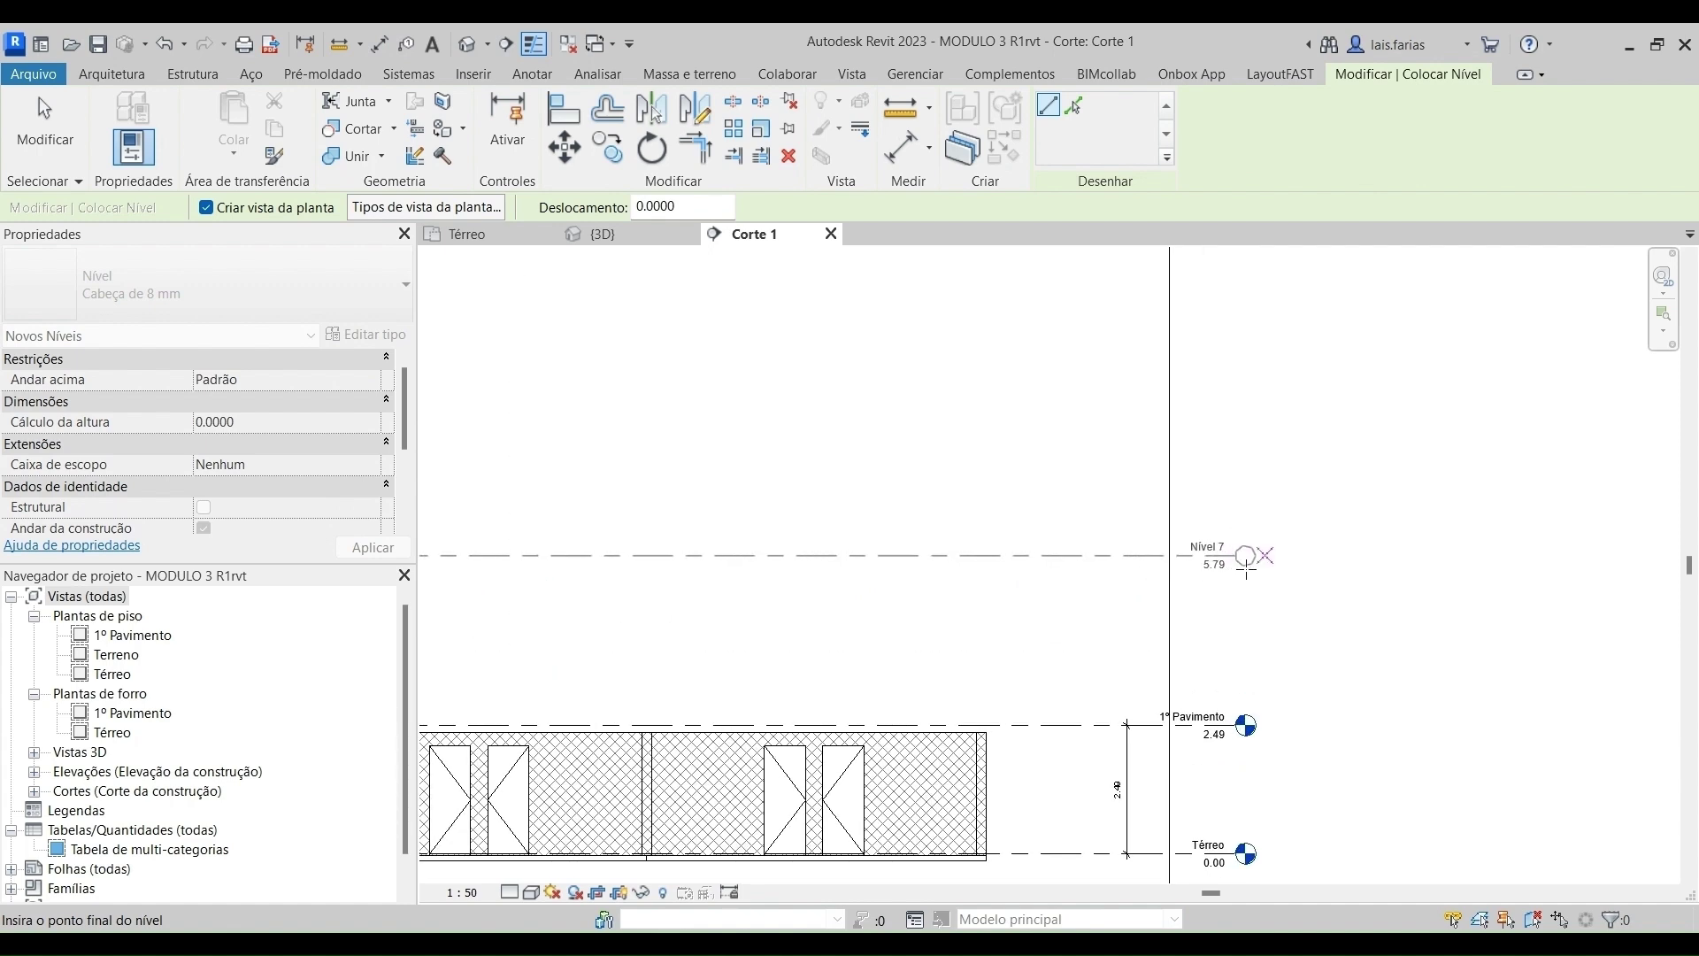
pyautogui.click(1243, 557)
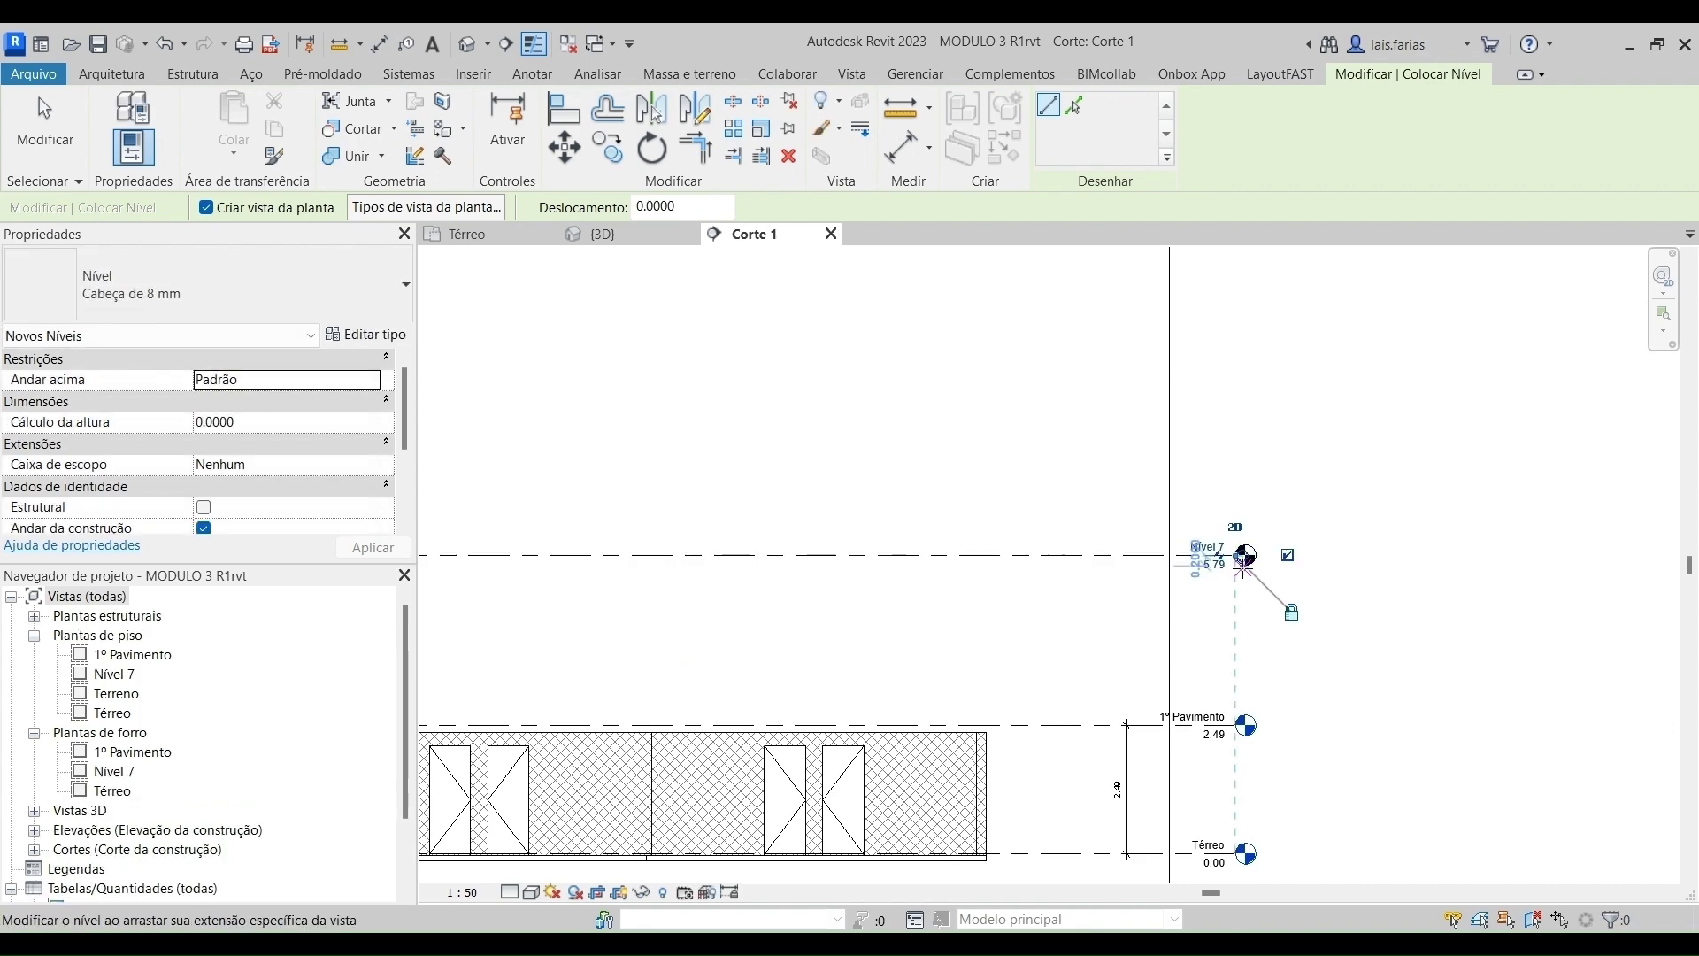
# Draw another level about 3.80 m above the 5.79 level, aligned with the ends of the levels below.
pyautogui.scroll(-1, 1292, 584)
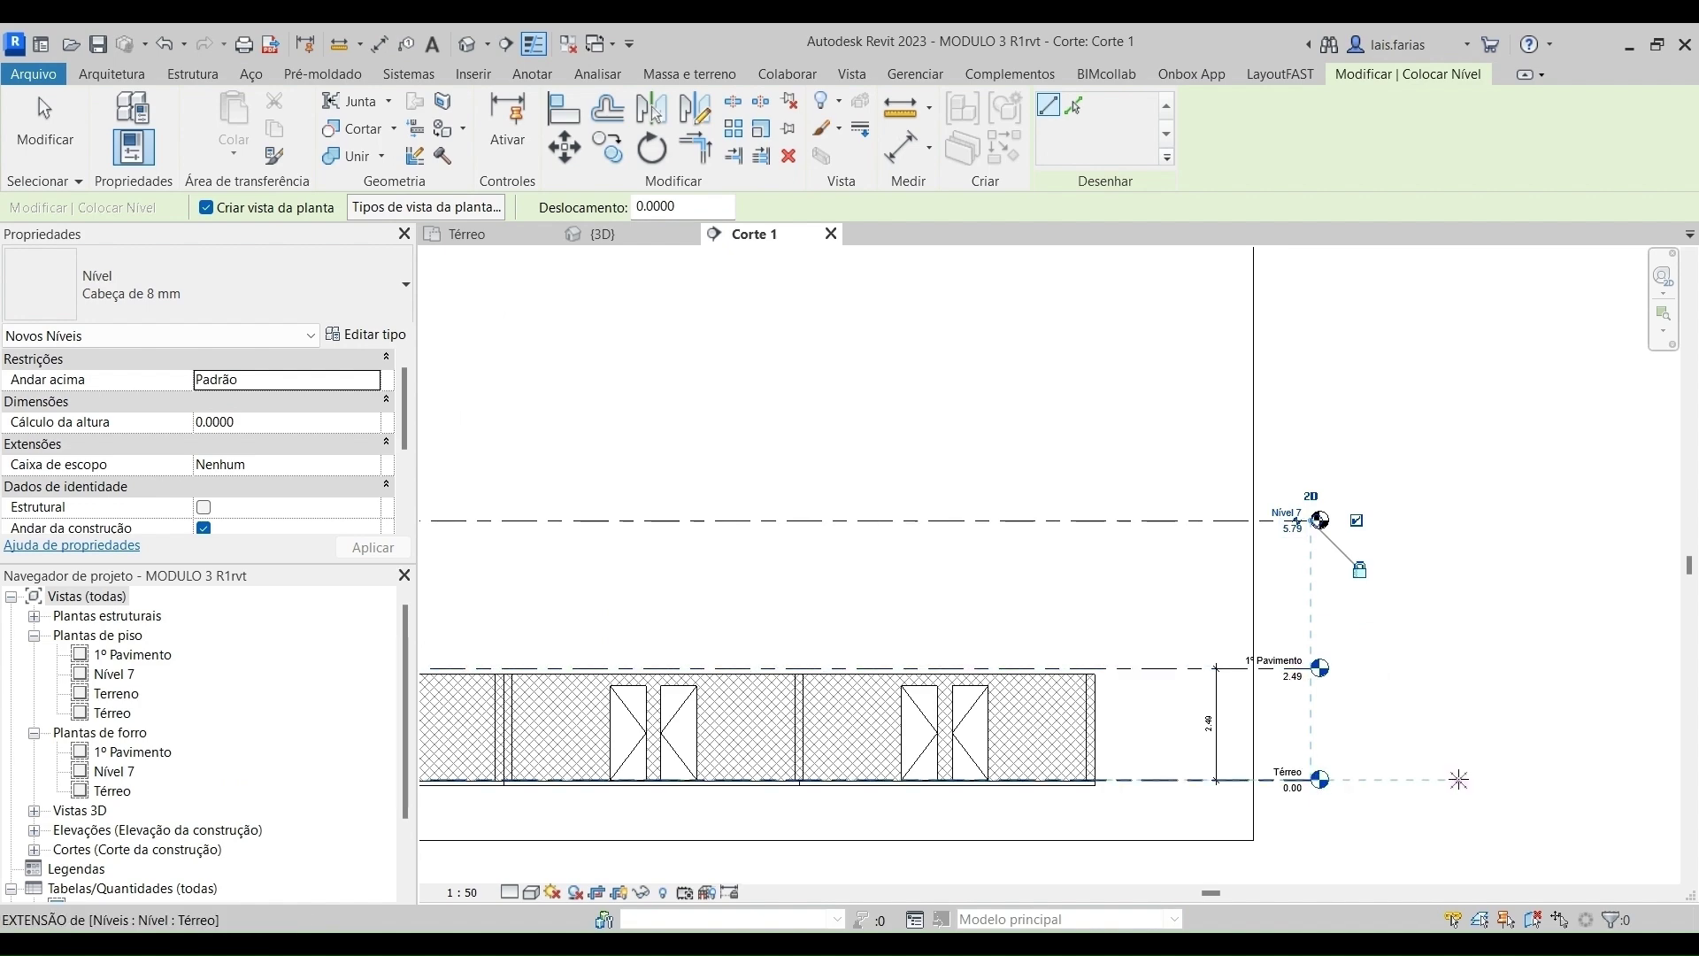
pyautogui.scroll(-1, 1469, 818)
pyautogui.scroll(-3, 1483, 819)
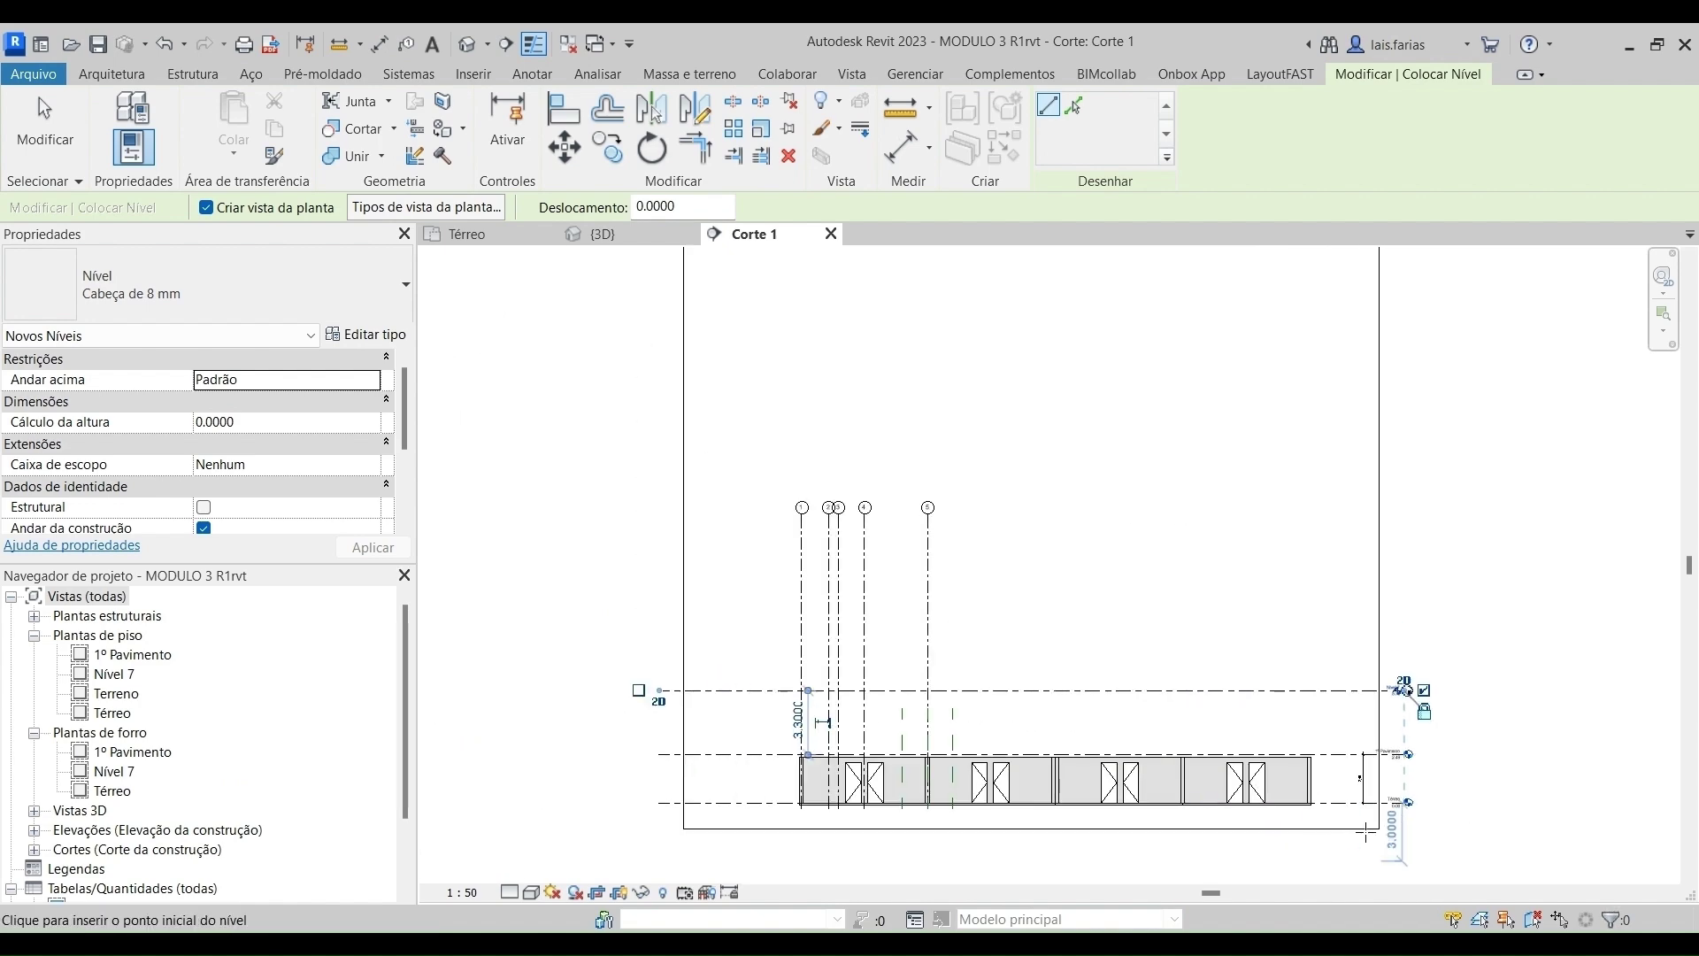
pyautogui.scroll(2, 1422, 872)
pyautogui.scroll(-1, 1360, 692)
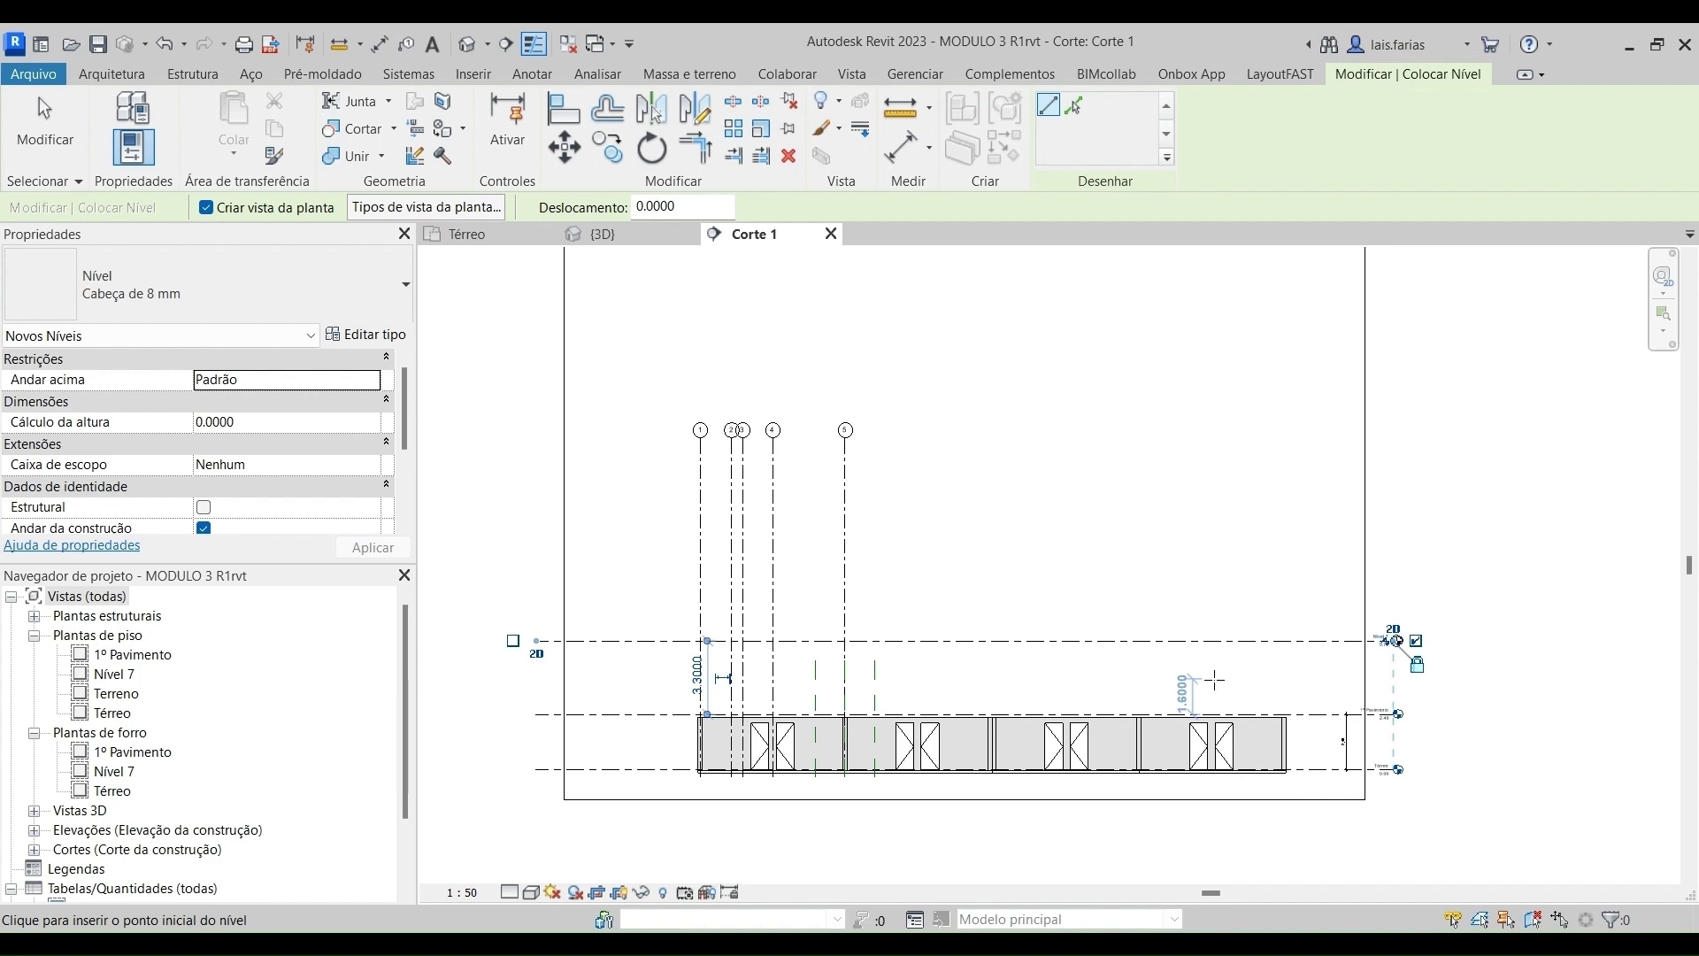
pyautogui.click(535, 556)
pyautogui.click(1395, 555)
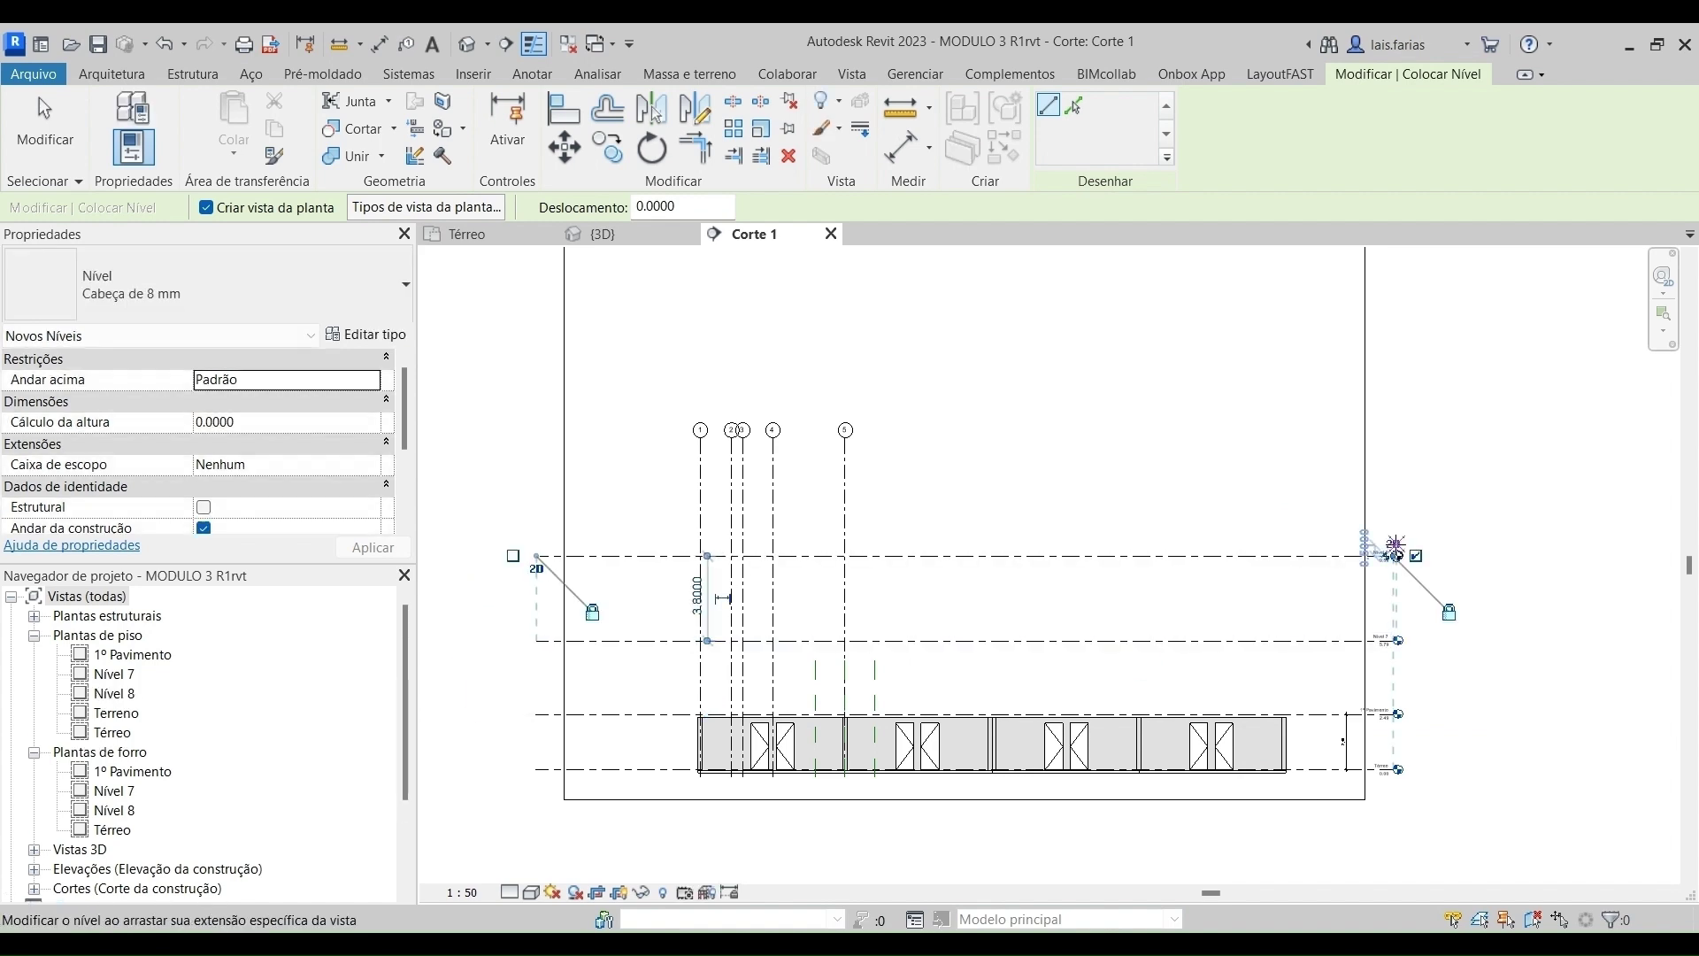
# Draw two further aligned levels, one about 3.10 m above the 9.59 level and another above it, and finish placing levels.
pyautogui.click(545, 488)
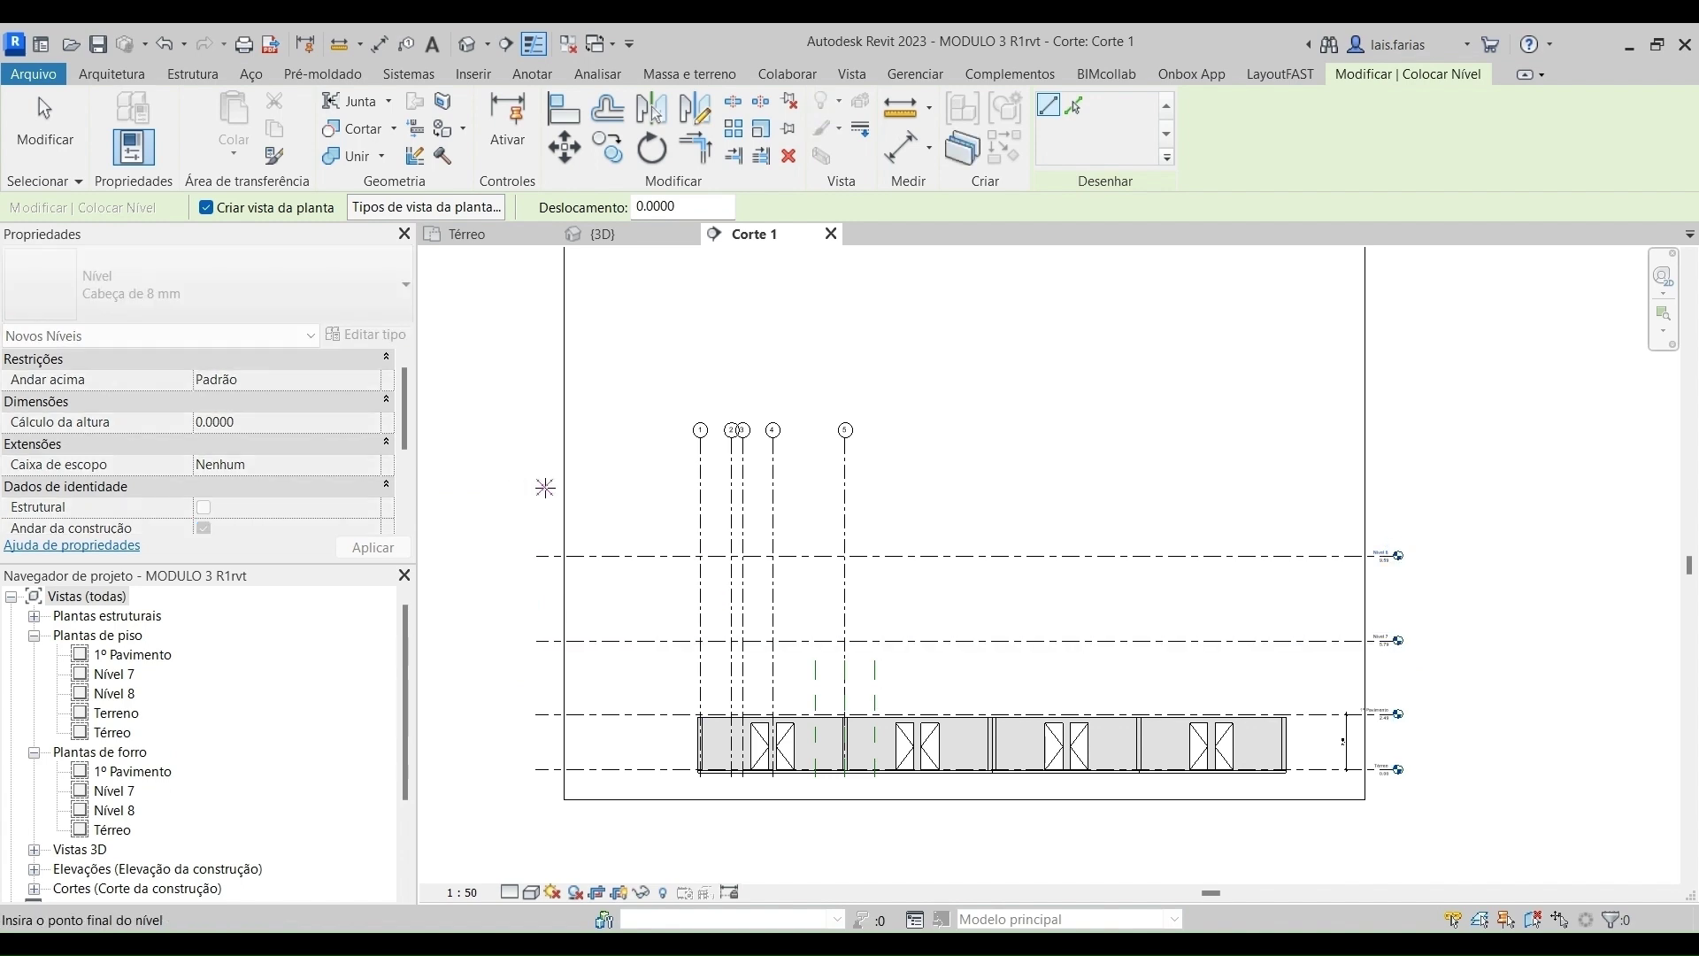
pyautogui.click(1398, 505)
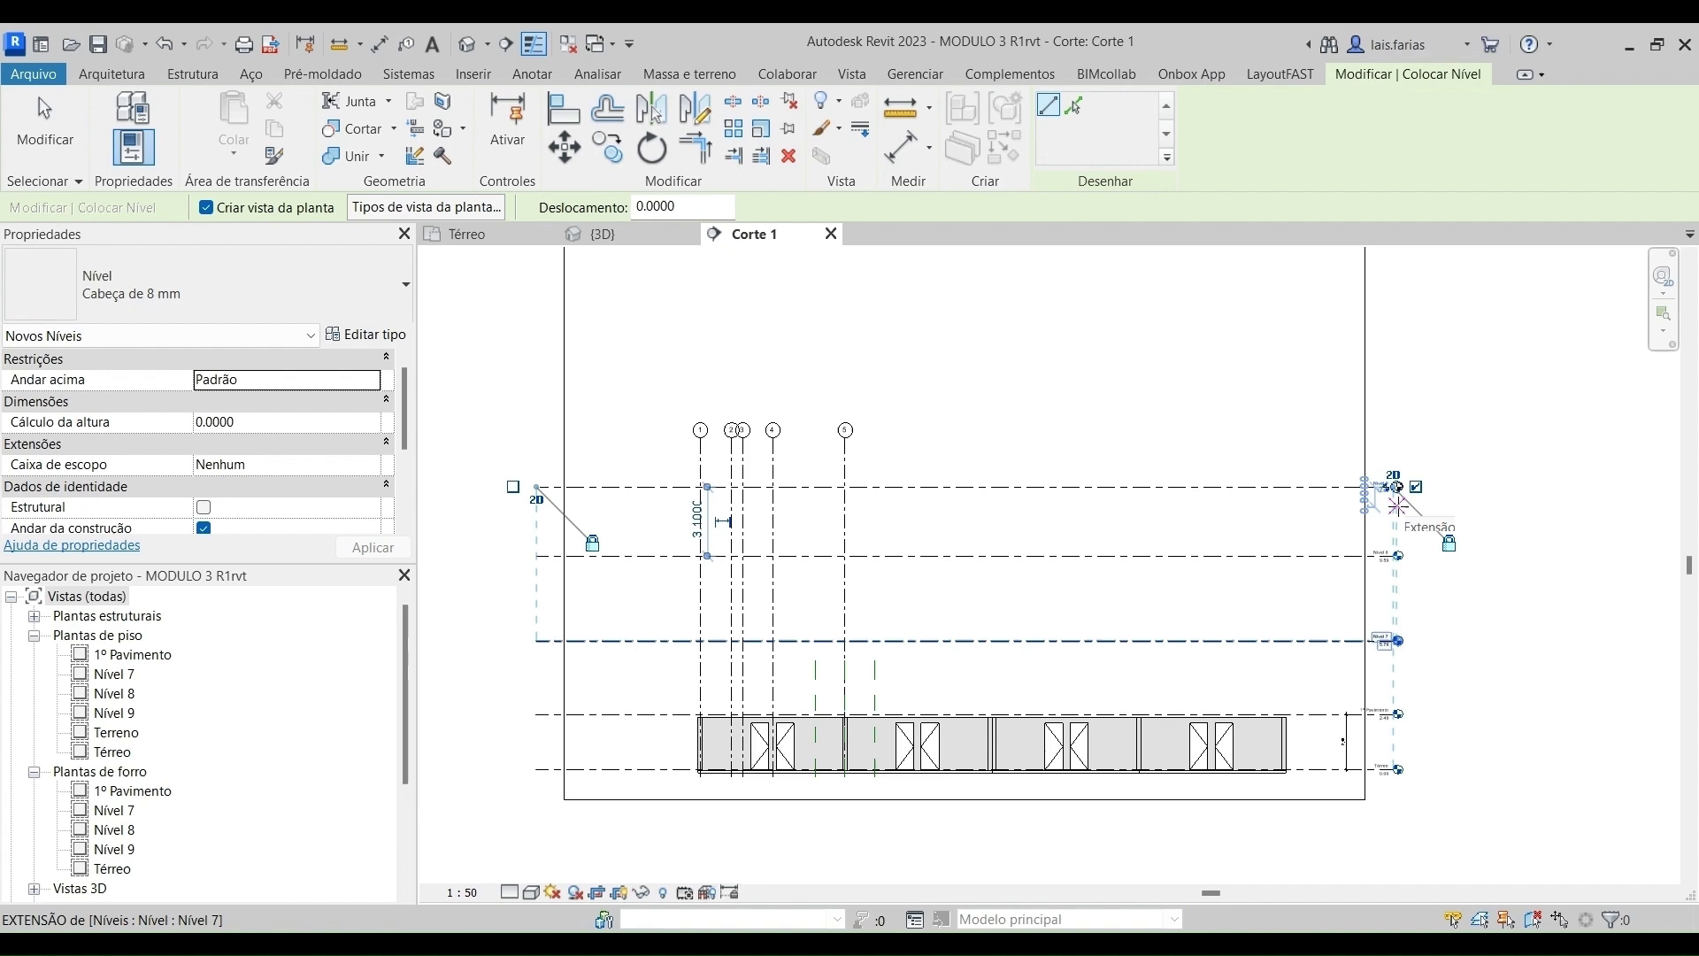
pyautogui.scroll(3, 1142, 695)
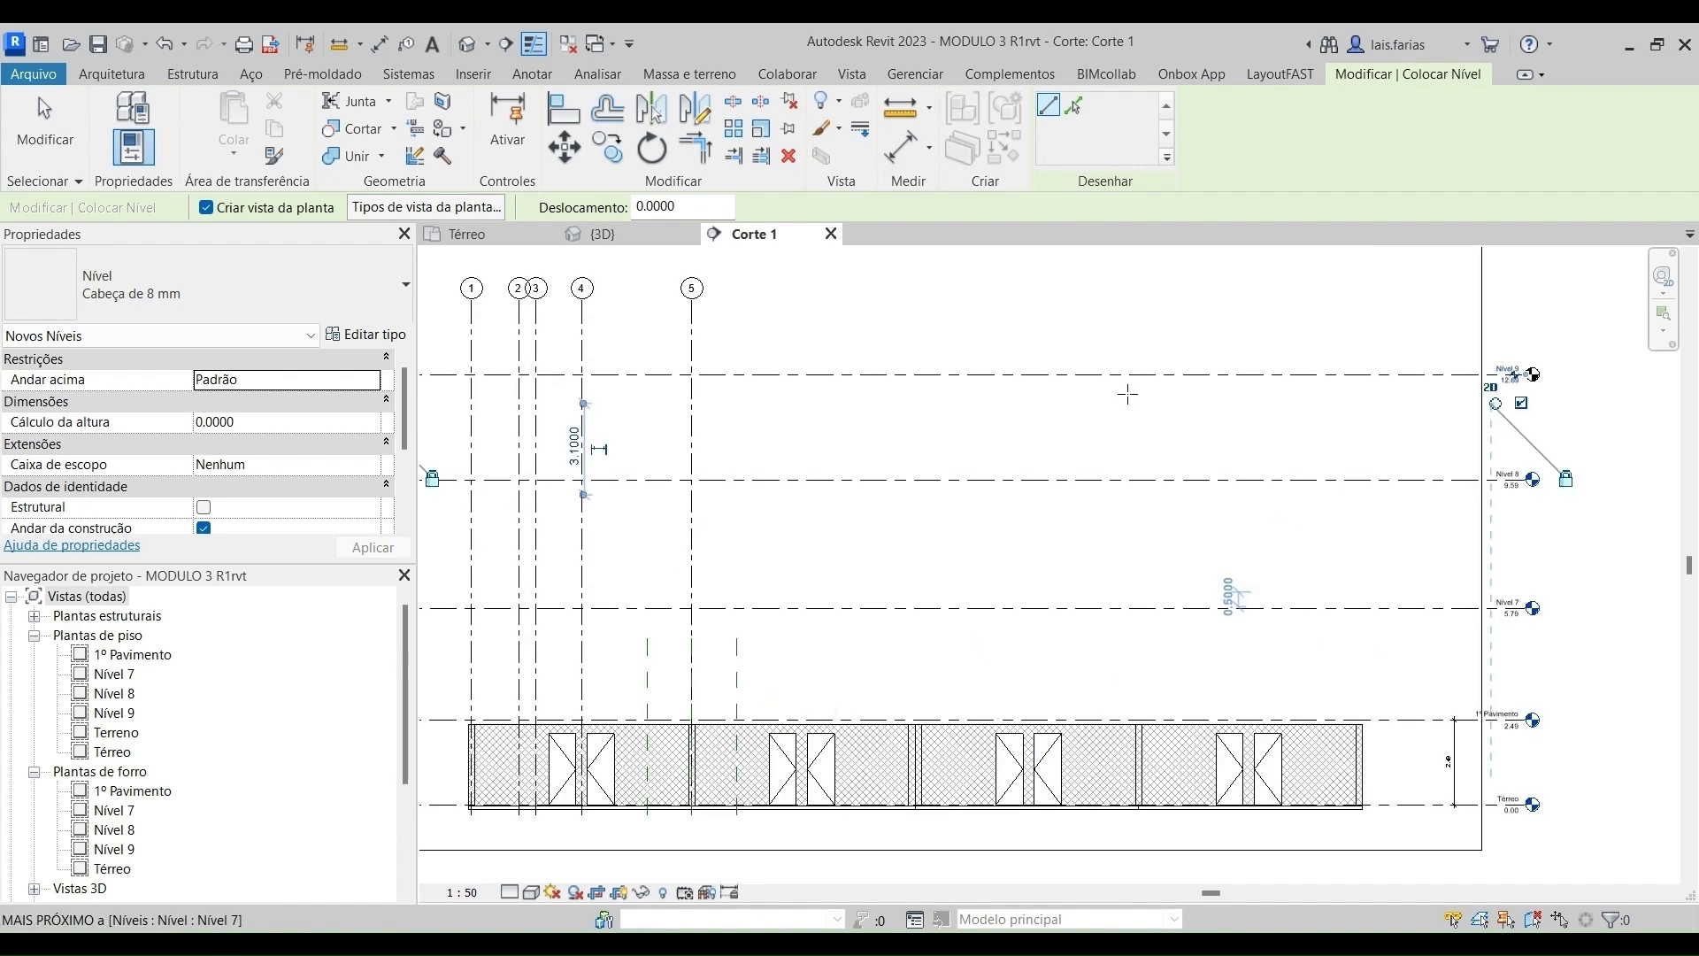
pyautogui.scroll(-2, 1248, 596)
pyautogui.click(477, 342)
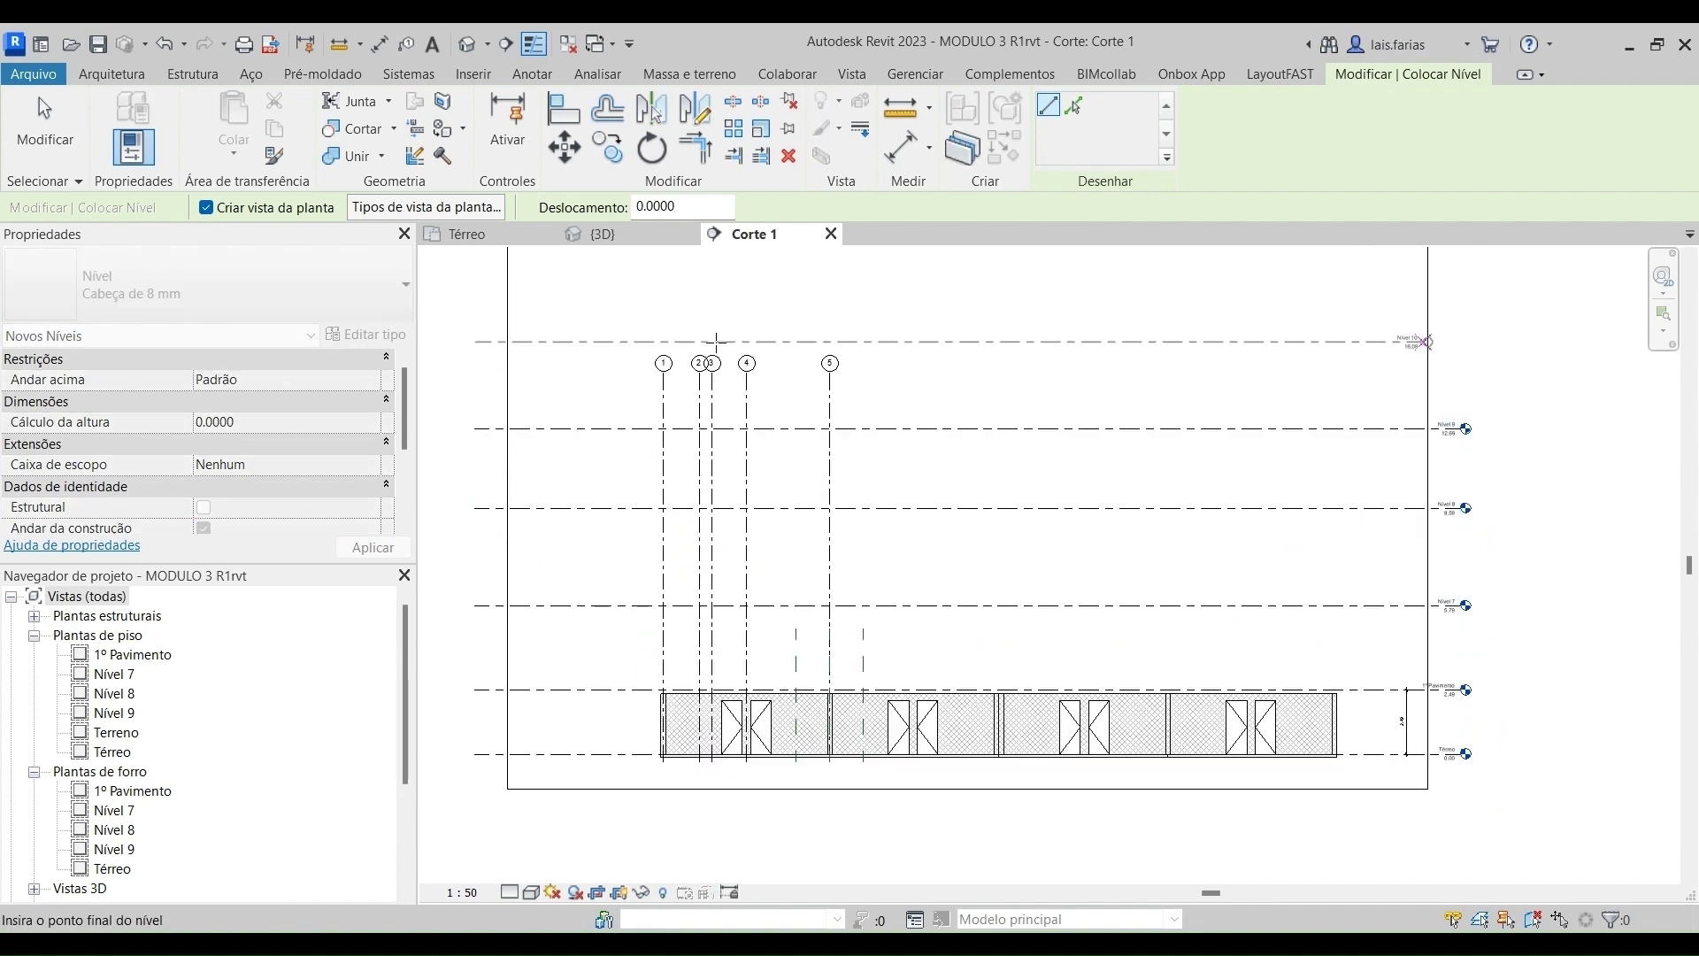
pyautogui.click(1465, 341)
pyautogui.press('Escape')
pyautogui.press('Escape')
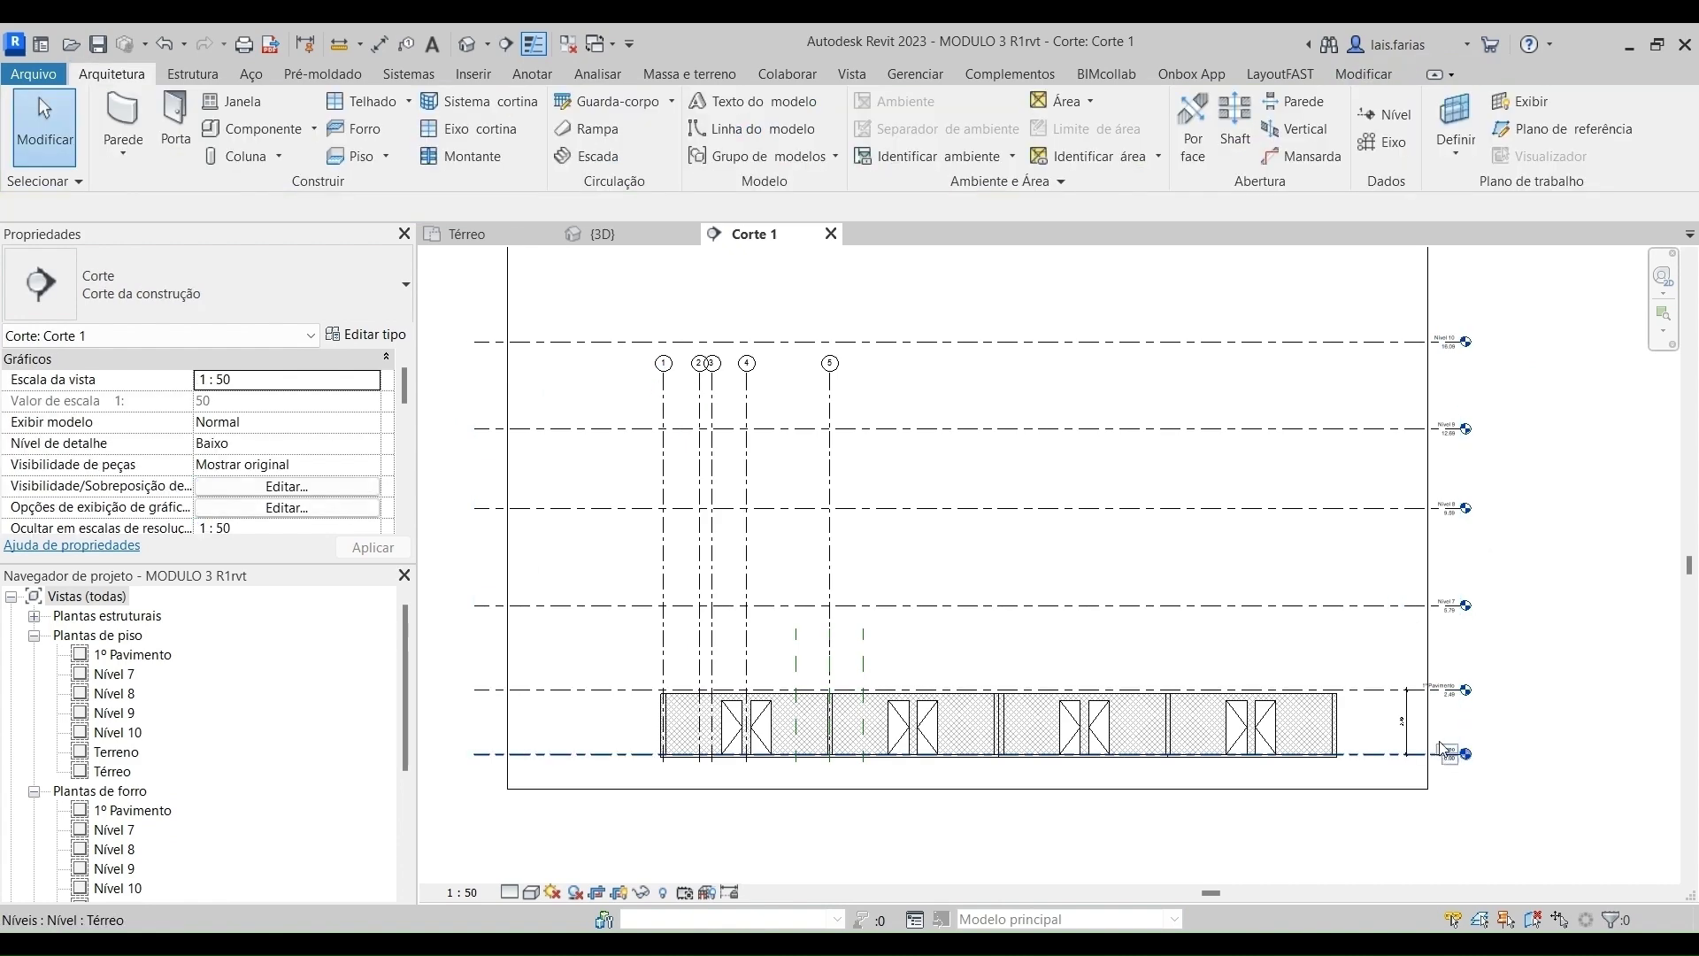
# Rename level Nível 7 as 2º Pavimento and rename its corresponding views as well.
pyautogui.scroll(5, 1487, 602)
pyautogui.scroll(-4, 1332, 562)
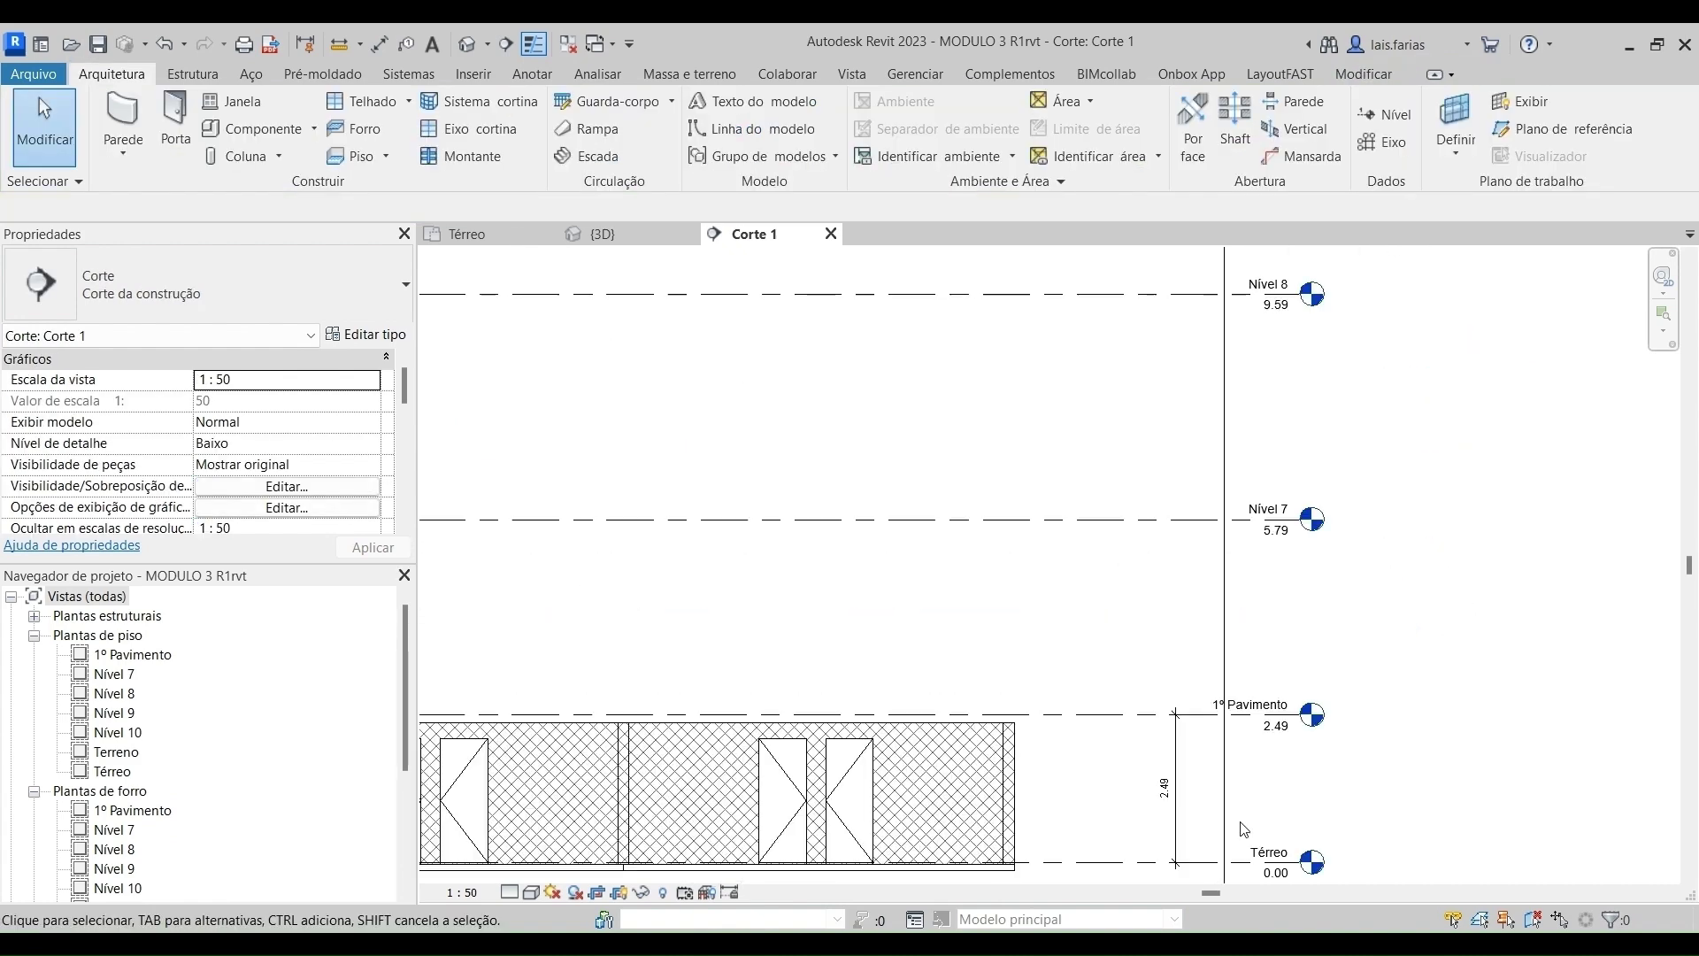
pyautogui.scroll(3, 1331, 559)
pyautogui.click(1328, 563)
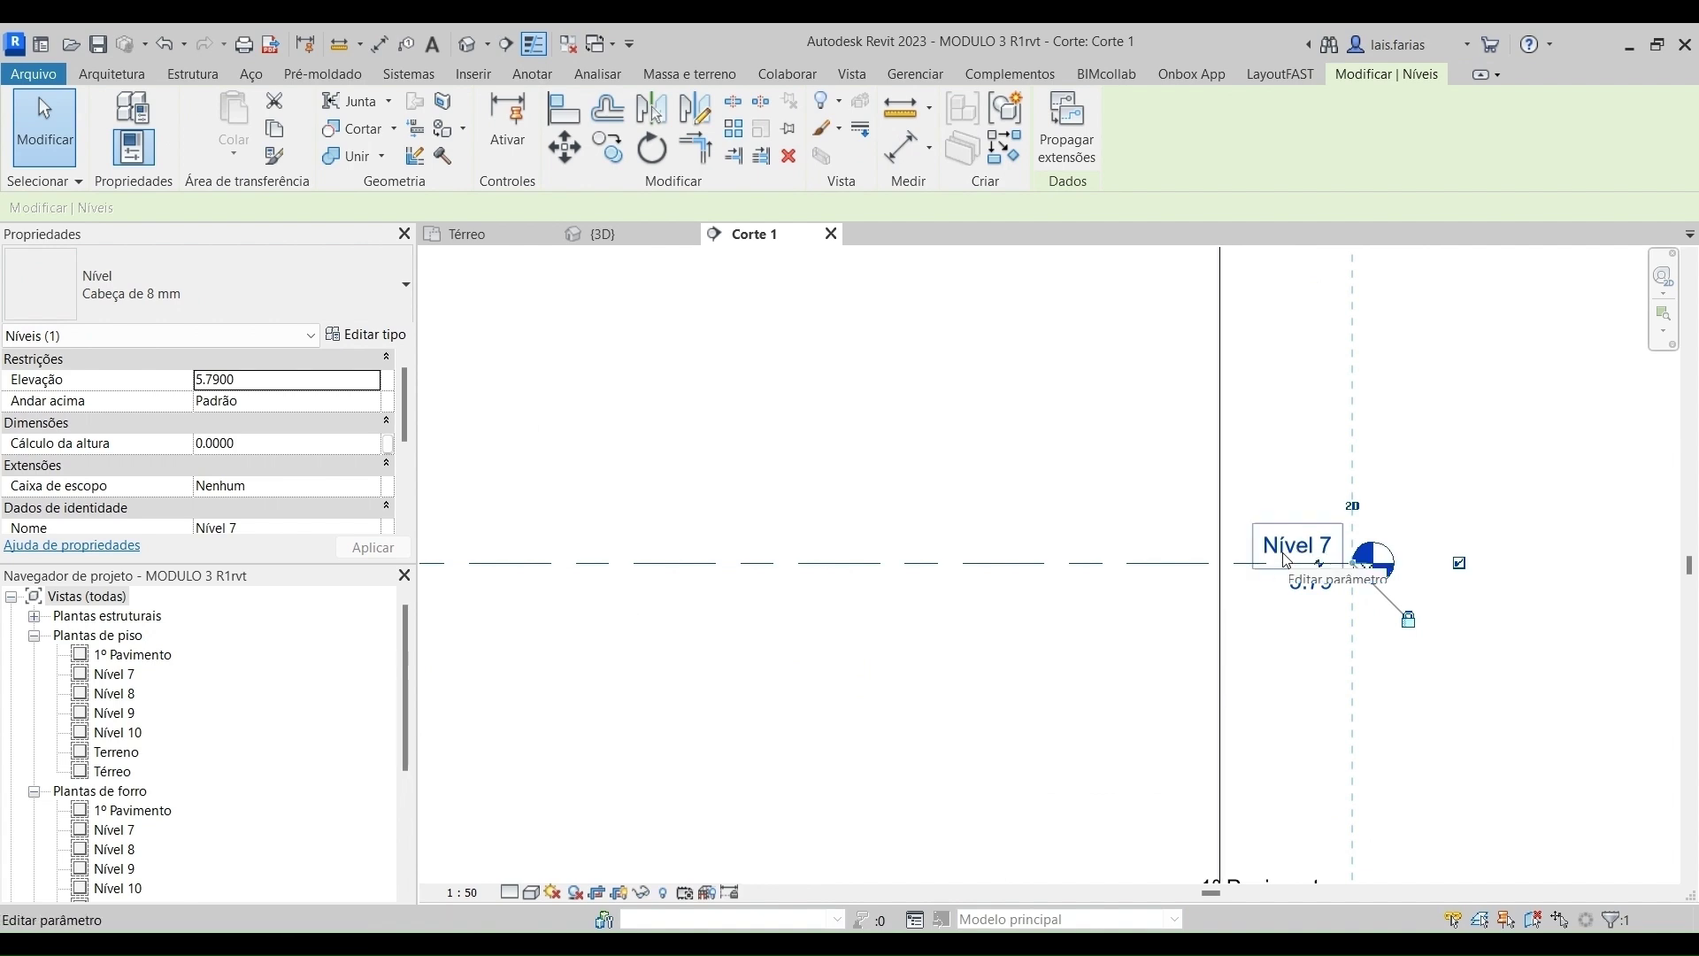
pyautogui.click(1291, 552)
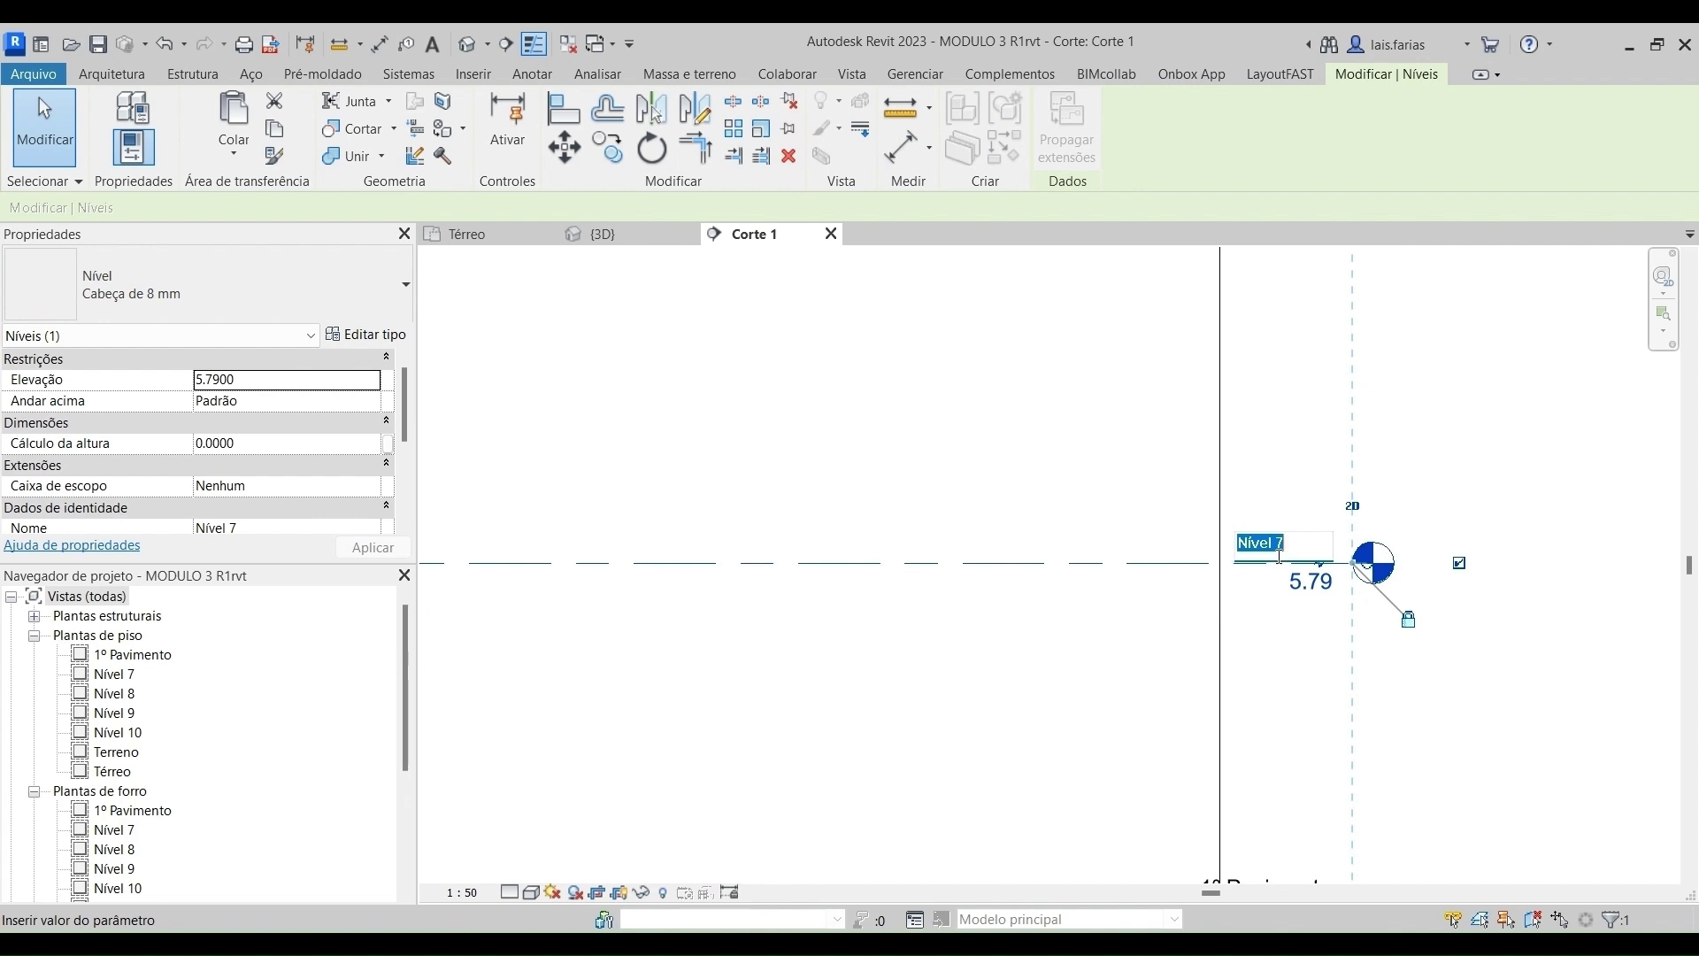
pyautogui.scroll(-2, 1279, 555)
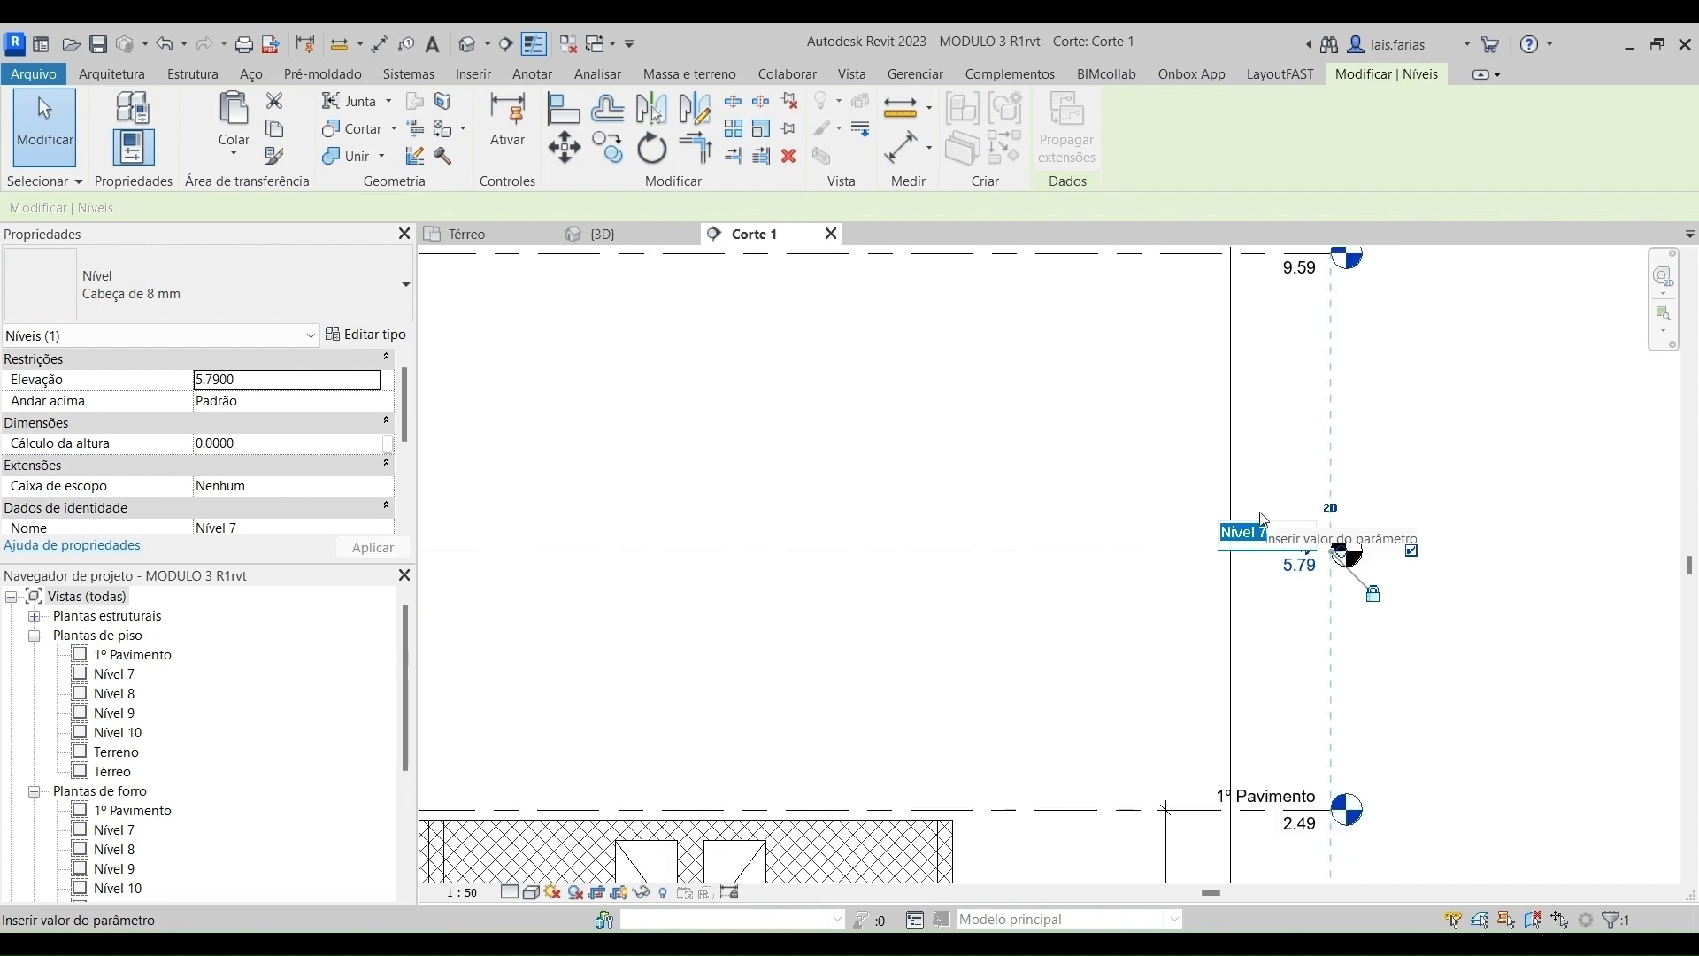
pyautogui.write('2')
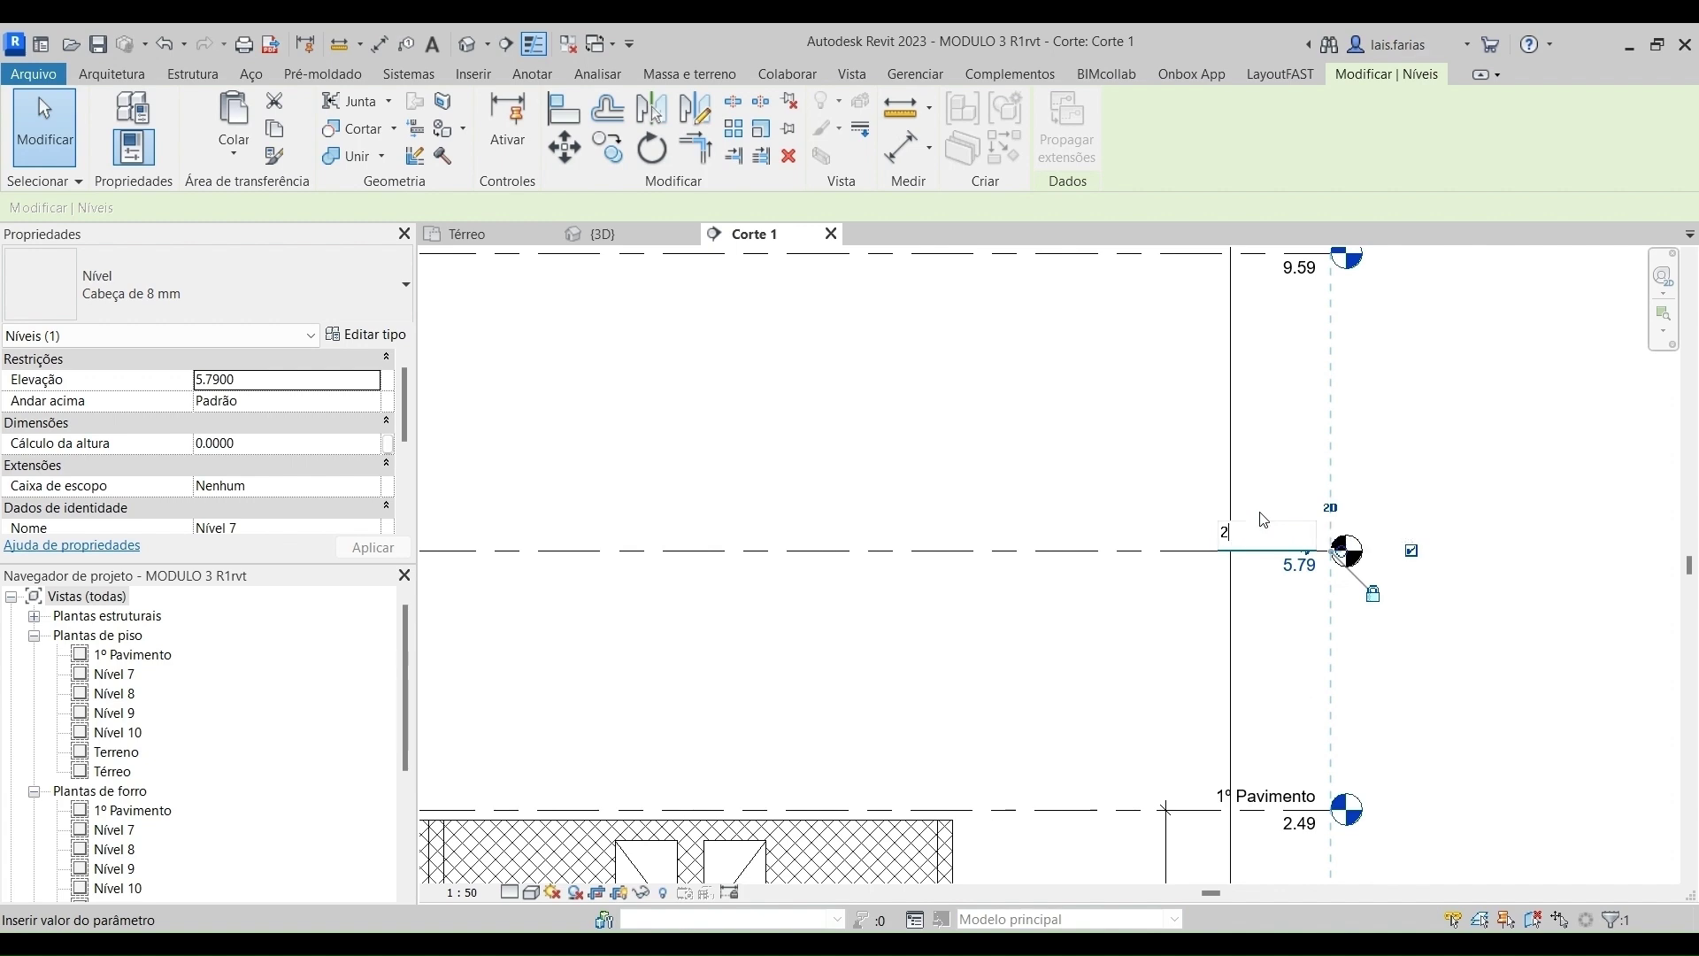
pyautogui.write('º Pavimento')
pyautogui.press('Return')
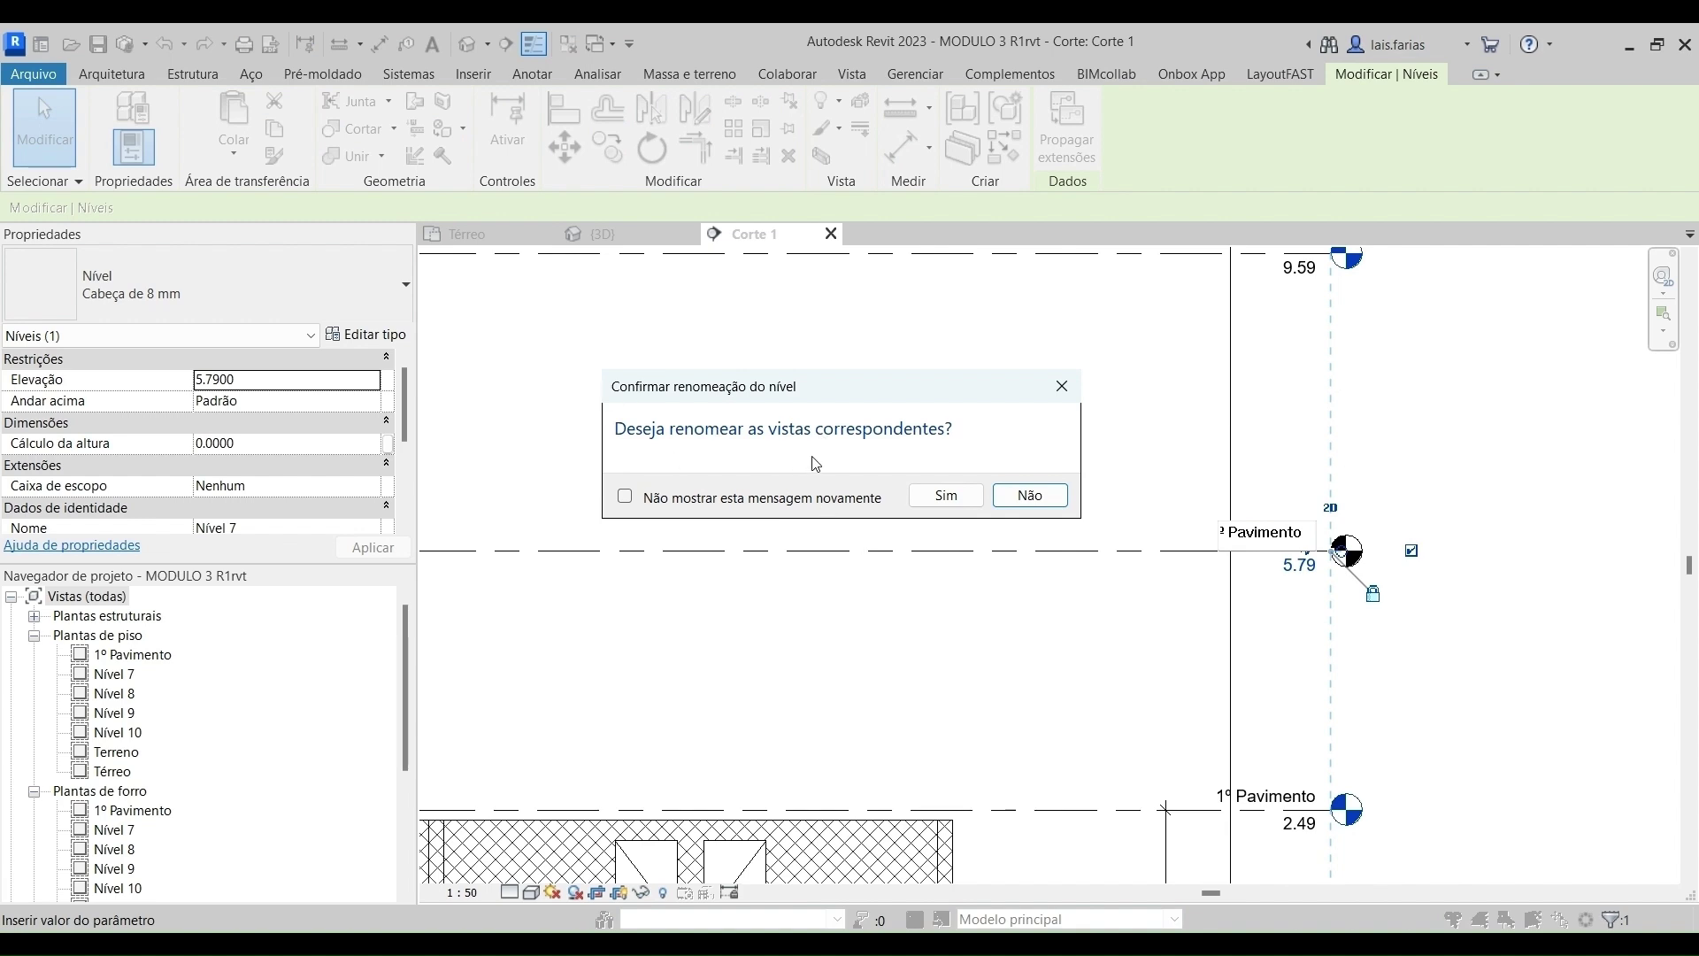
pyautogui.click(936, 495)
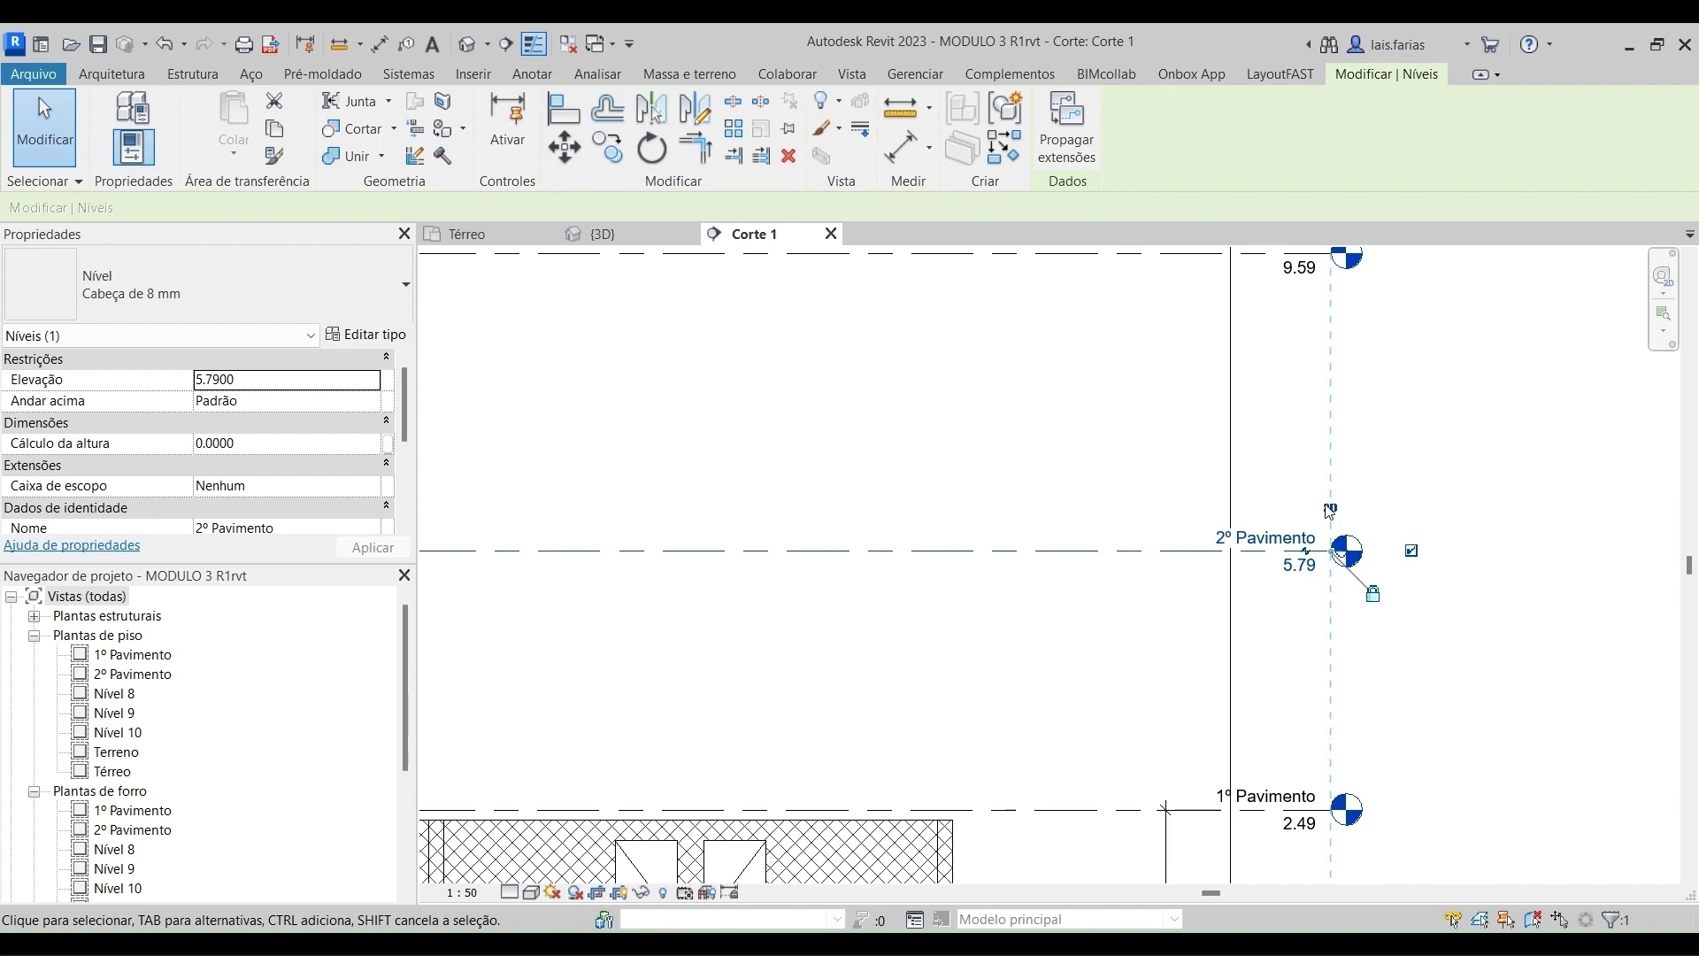
# Rename level Nível 8 as 3º Pavimento, renaming the corresponding views too.
pyautogui.scroll(-2, 1330, 511)
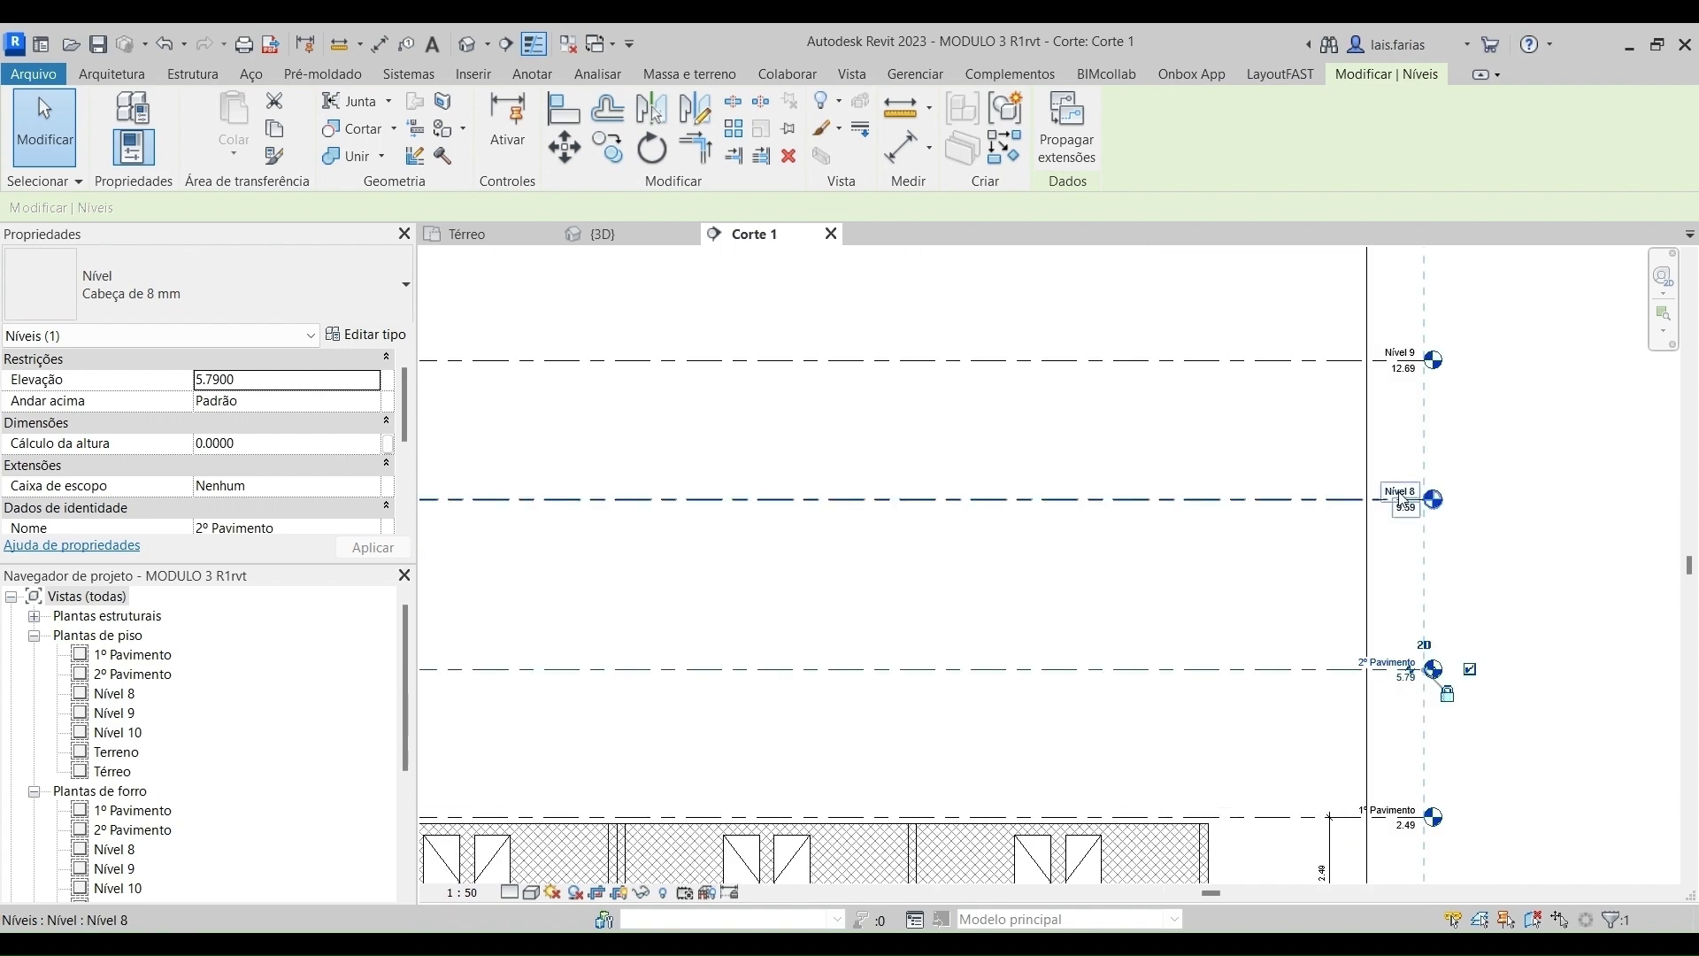
pyautogui.scroll(1, 1396, 713)
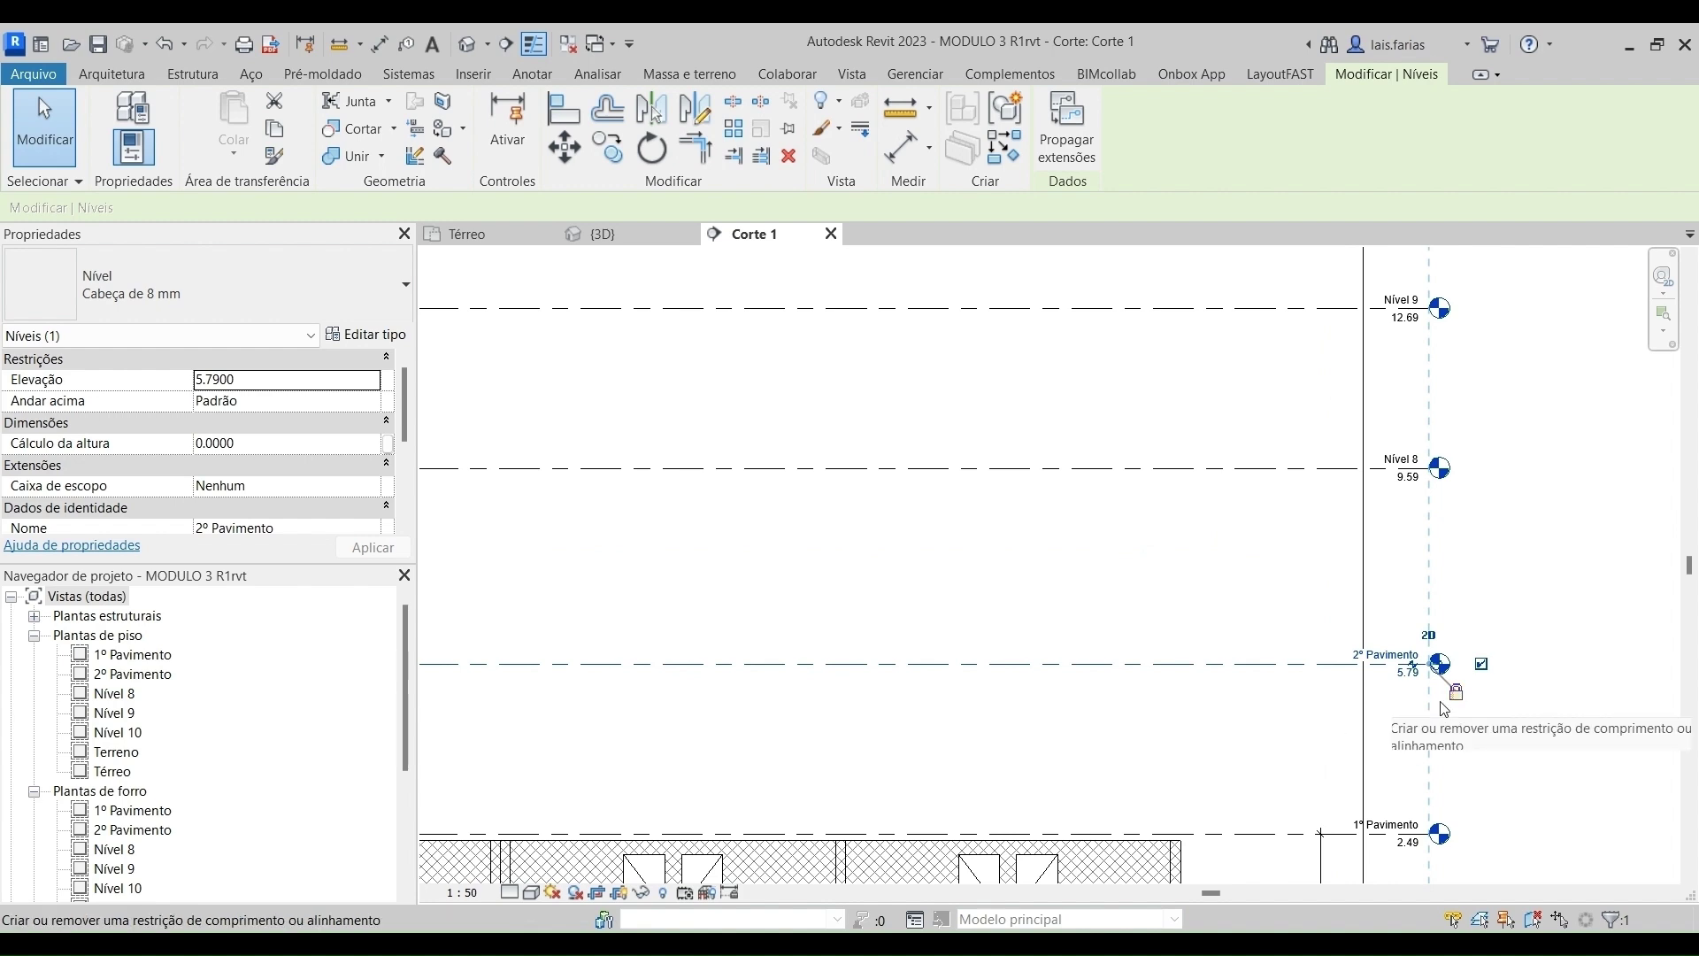
pyautogui.scroll(2, 1453, 542)
pyautogui.doubleClick(1378, 411)
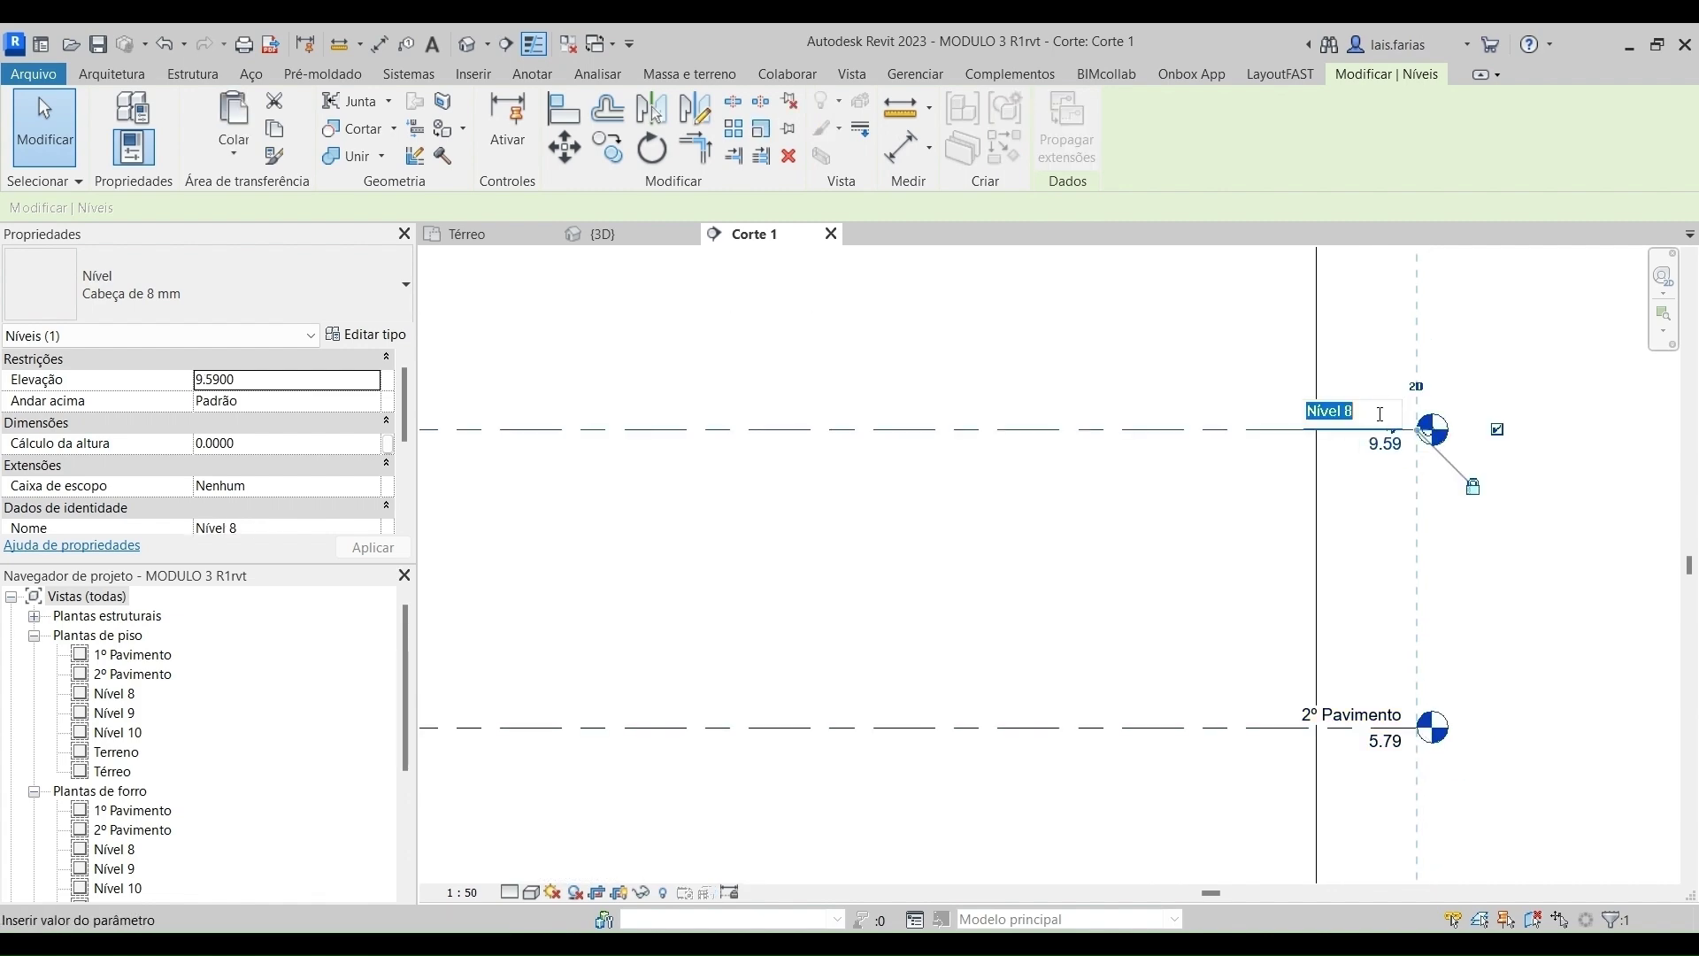
pyautogui.write('3º Pavimento')
pyautogui.press('Return')
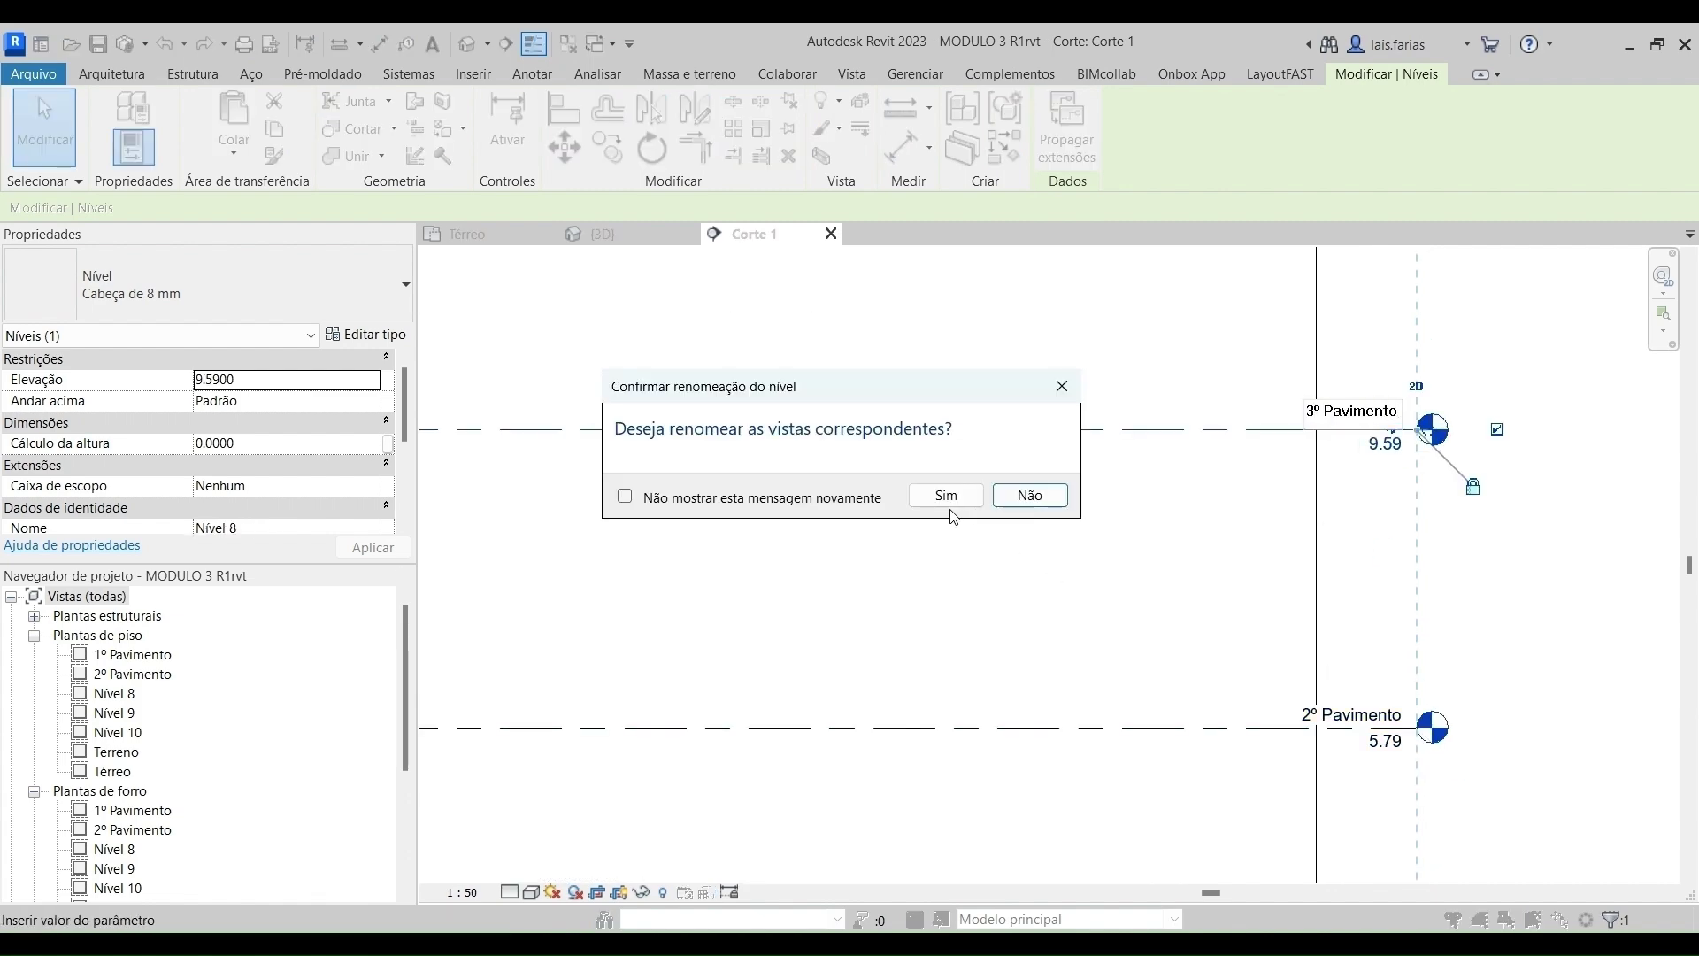
pyautogui.click(947, 496)
# Rename level Nível 9 as 4º Pavimento and rename its corresponding views as well.
pyautogui.scroll(-3, 1141, 584)
pyautogui.scroll(4, 1228, 502)
pyautogui.scroll(-1, 1200, 483)
pyautogui.doubleClick(1196, 457)
pyautogui.write('4º')
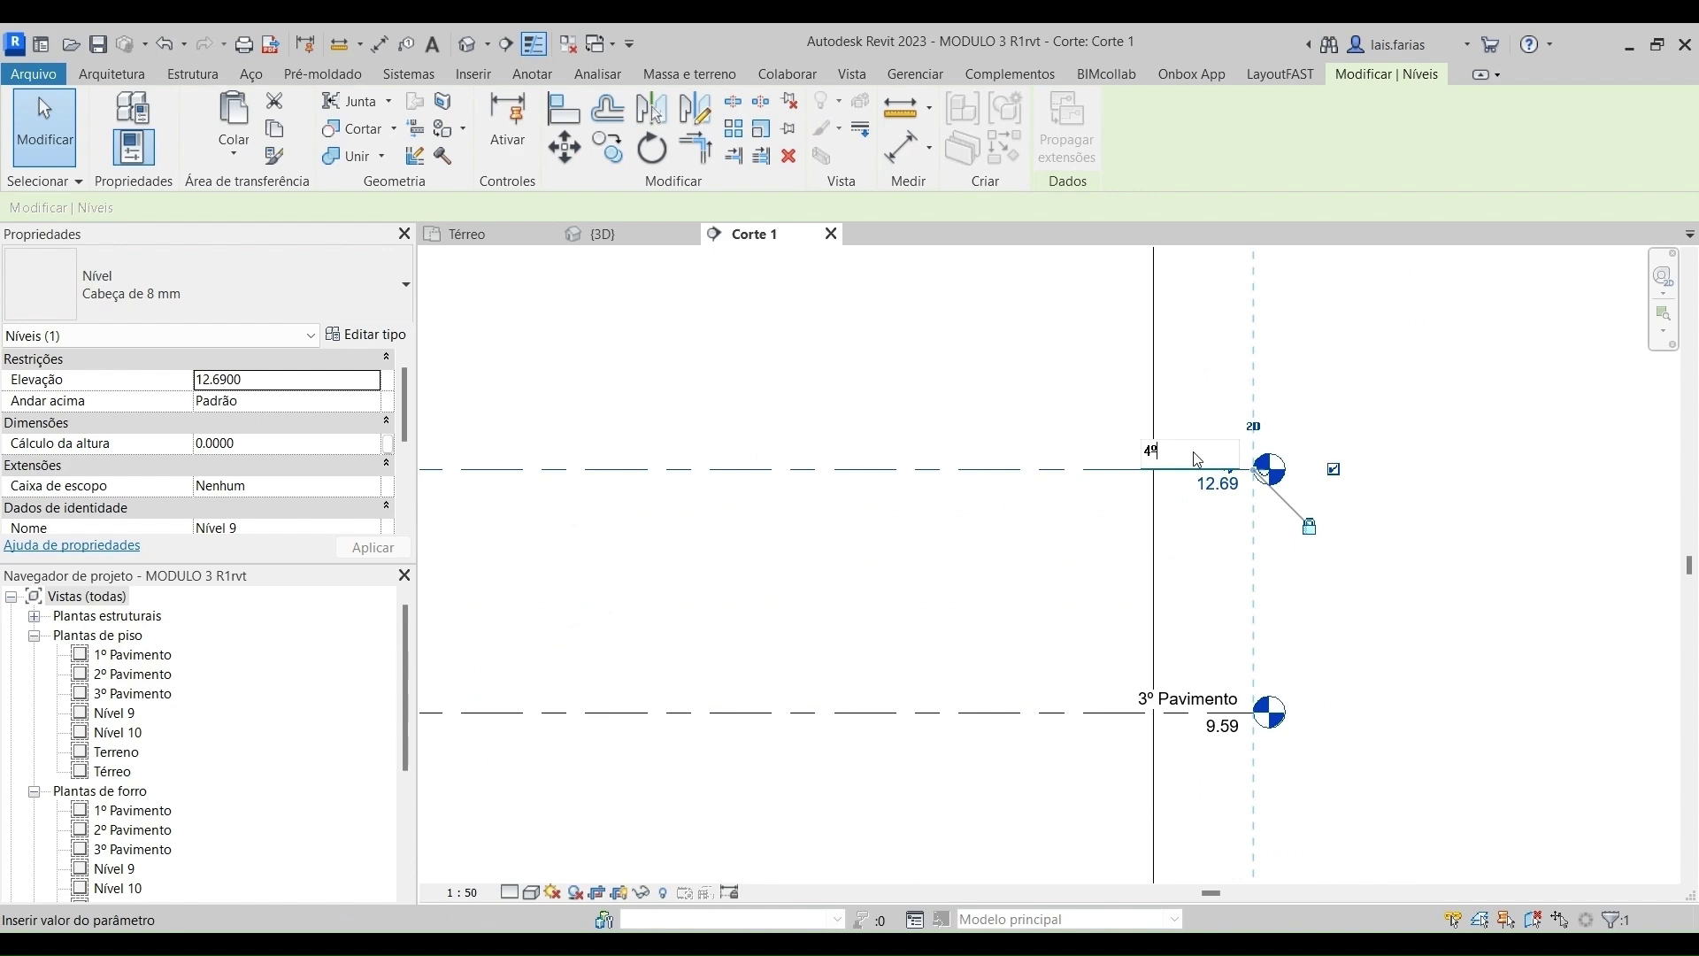
pyautogui.write(' Pavimento')
pyautogui.press('Return')
pyautogui.click(948, 496)
# Rename the topmost level, Nível 10, as Cobertura, renaming the corresponding views too.
pyautogui.scroll(2, 1120, 469)
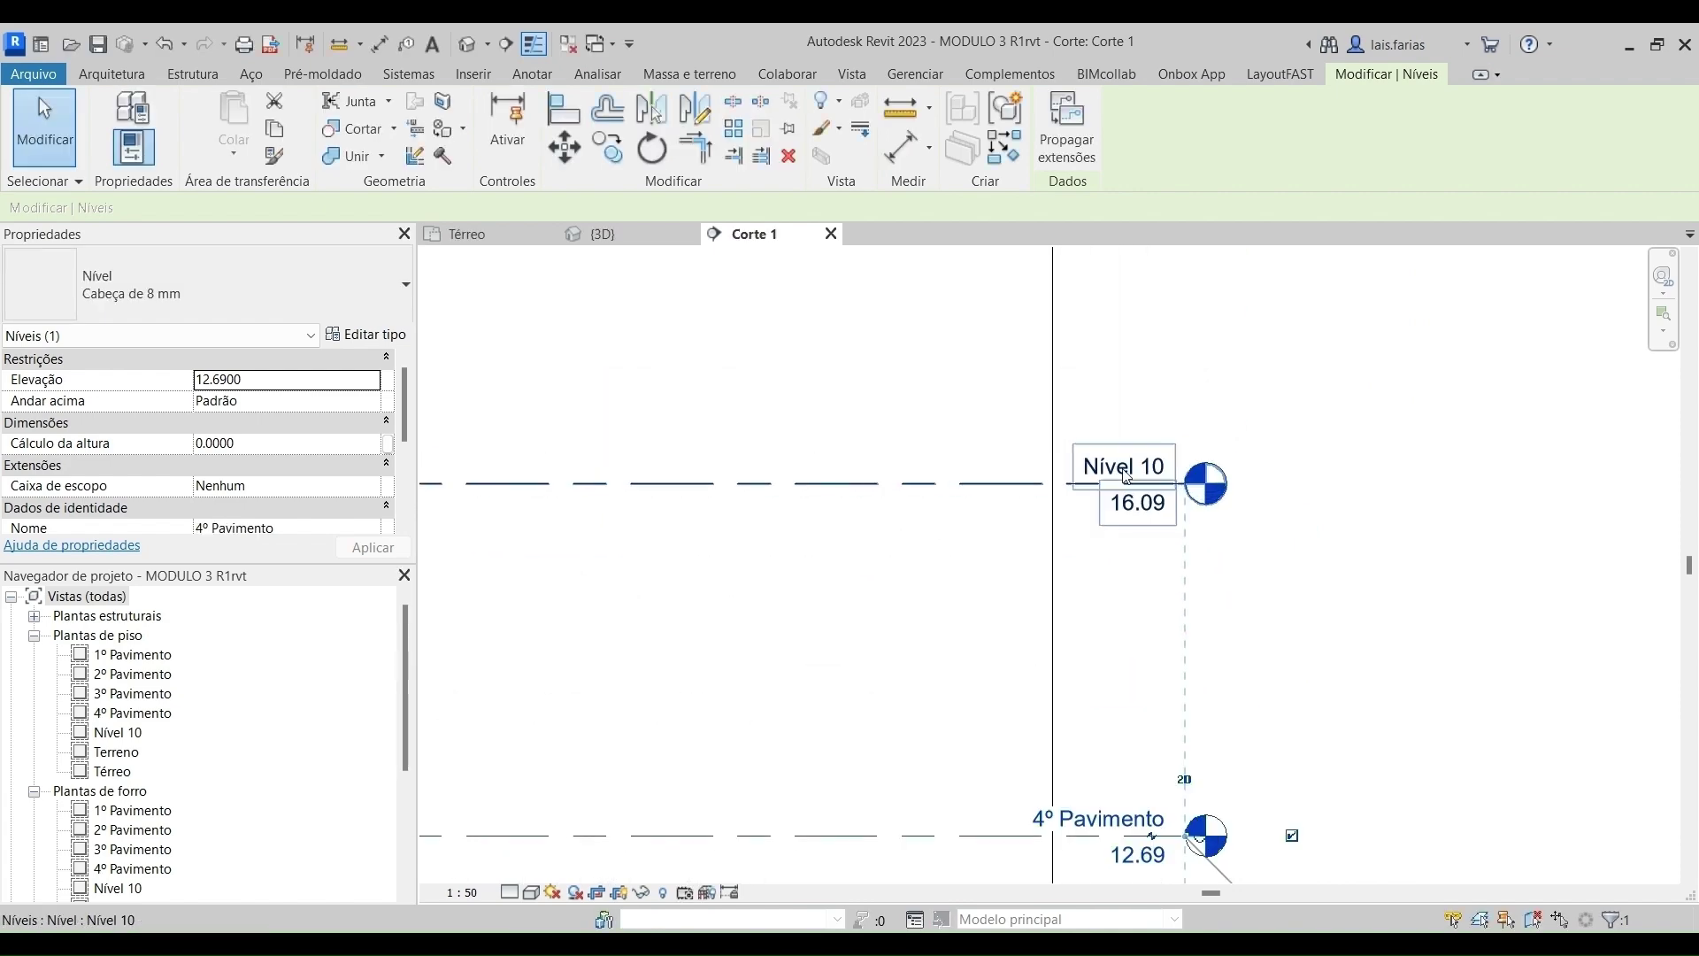
pyautogui.doubleClick(1097, 464)
pyautogui.write('Cobertura')
pyautogui.press('Return')
pyautogui.click(941, 493)
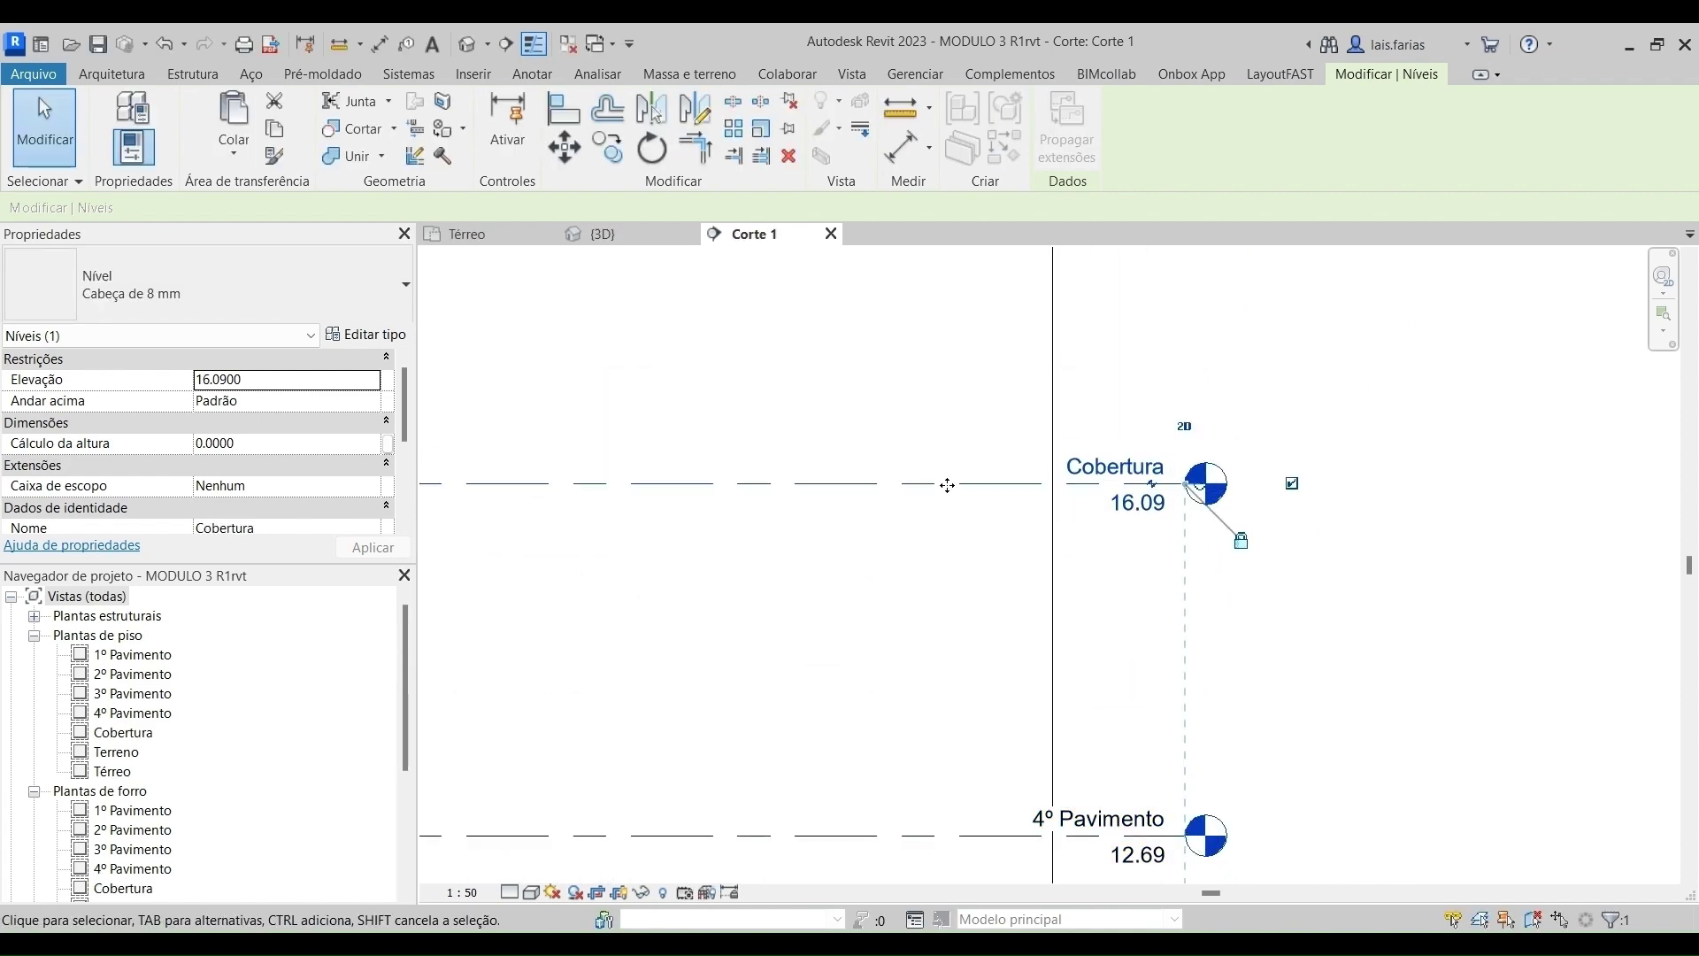
# Place a continuous aligned dimension chain through all levels from Térreo up to Cobertura, beside the building's end.
pyautogui.scroll(-4, 1100, 630)
pyautogui.scroll(3, 1161, 605)
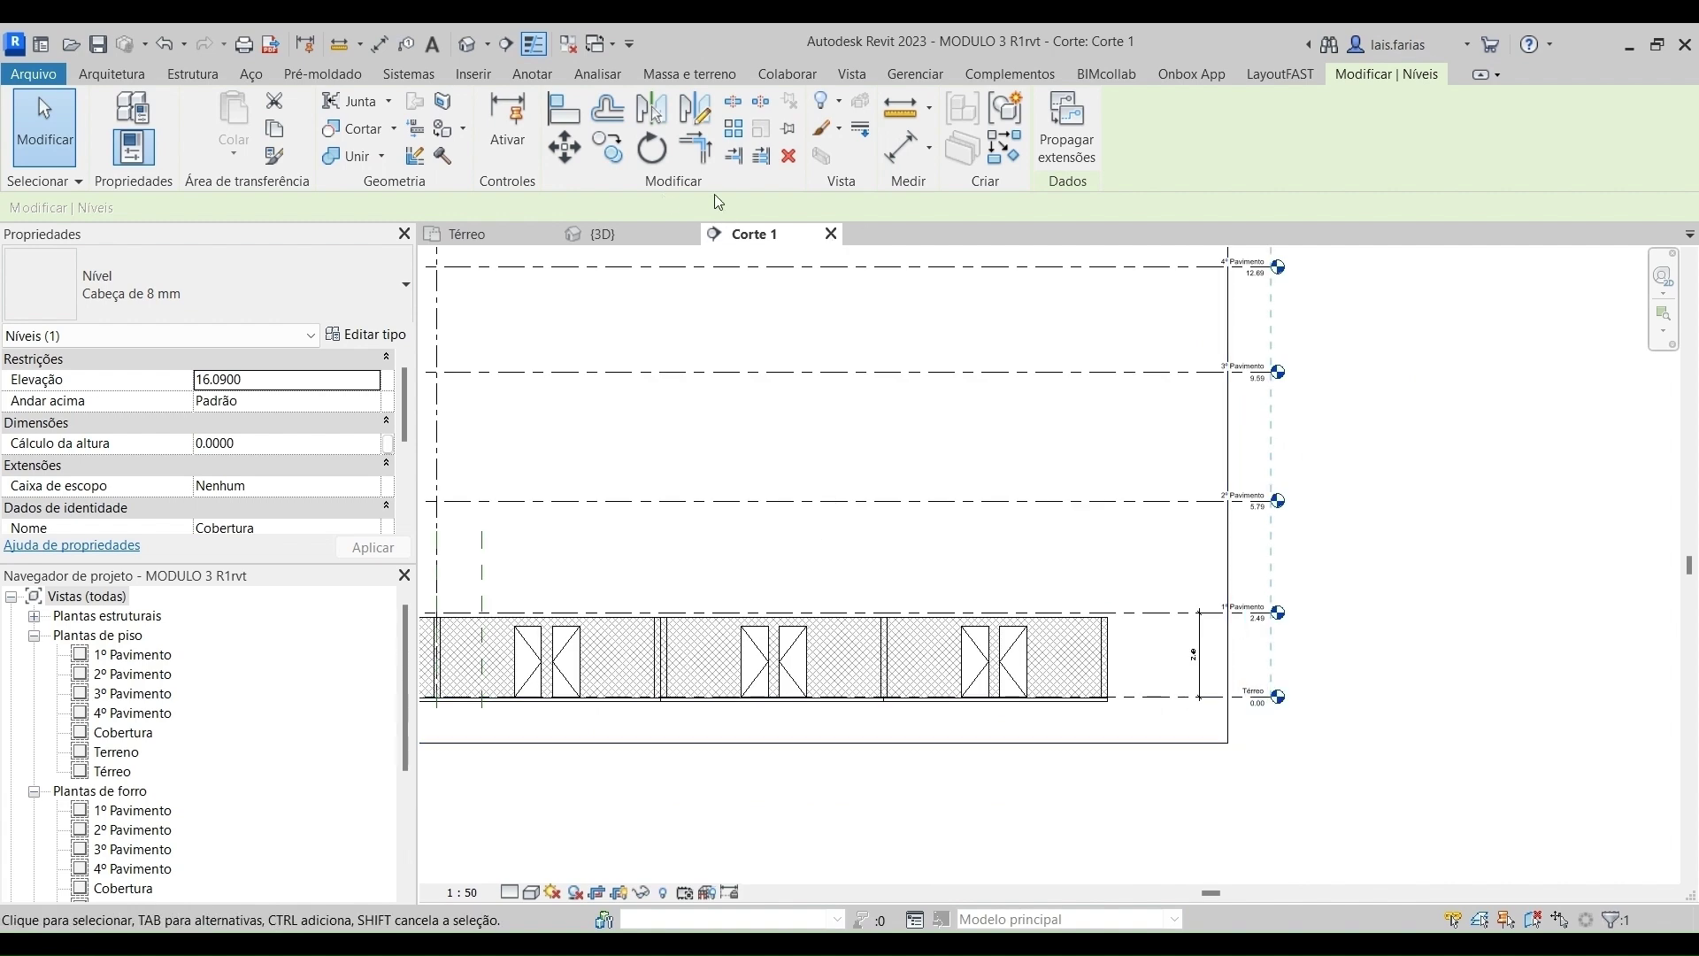
pyautogui.click(911, 155)
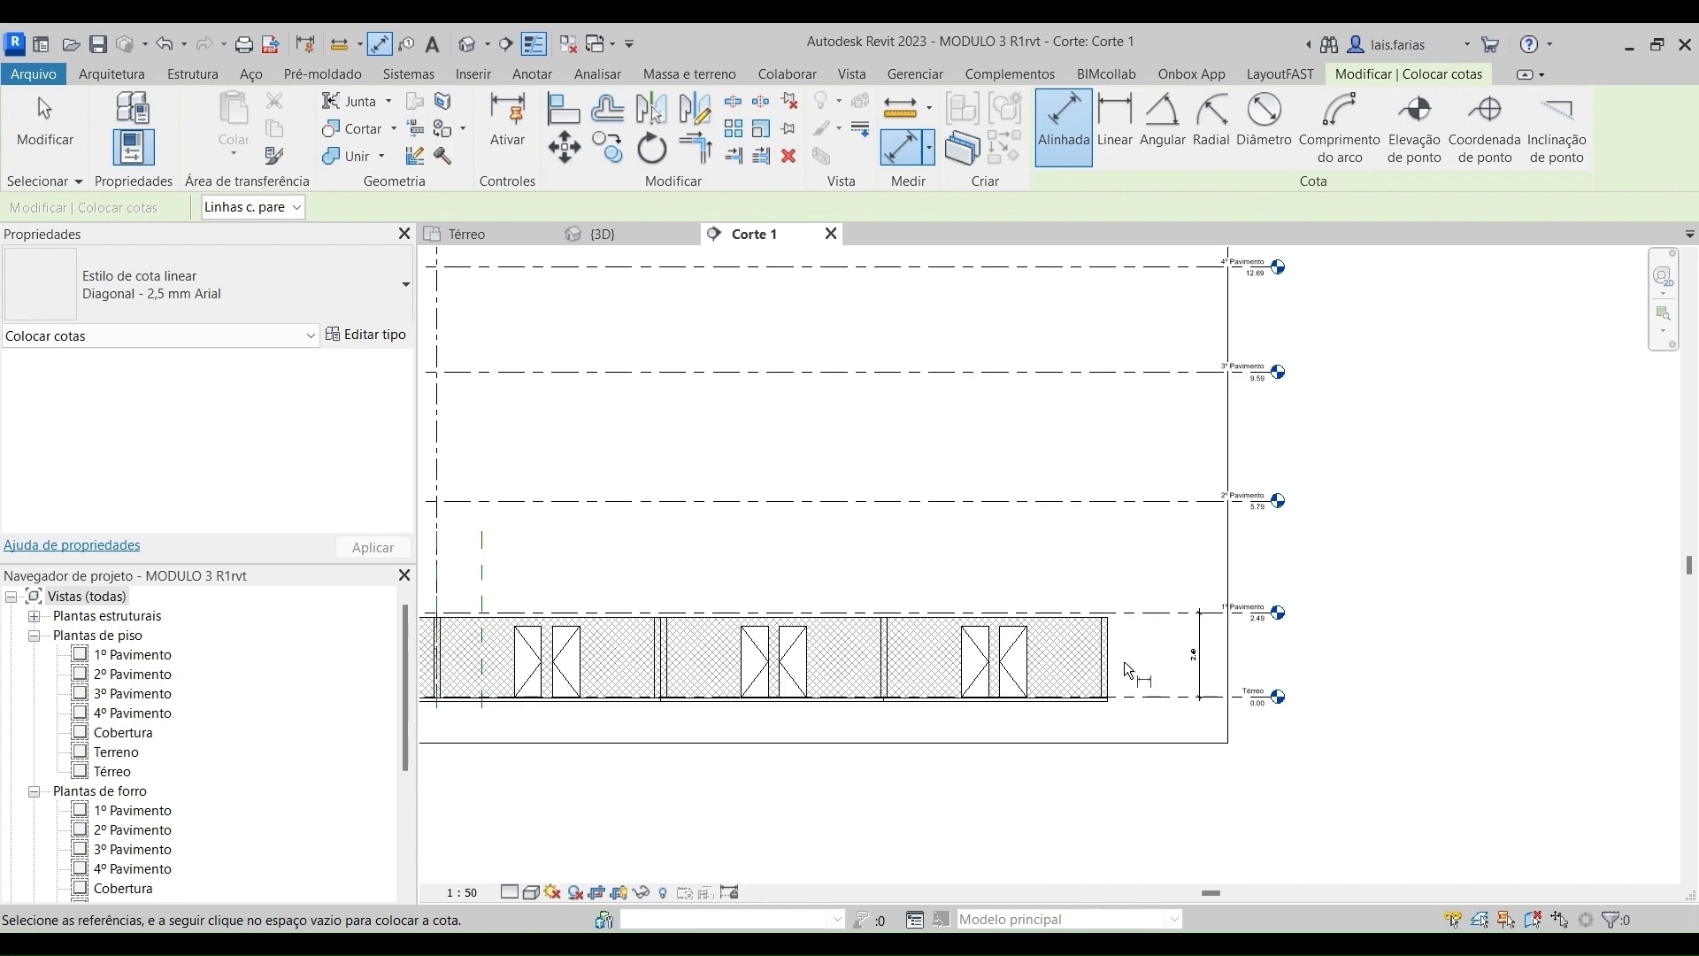
pyautogui.scroll(3, 1159, 696)
pyautogui.click(1138, 697)
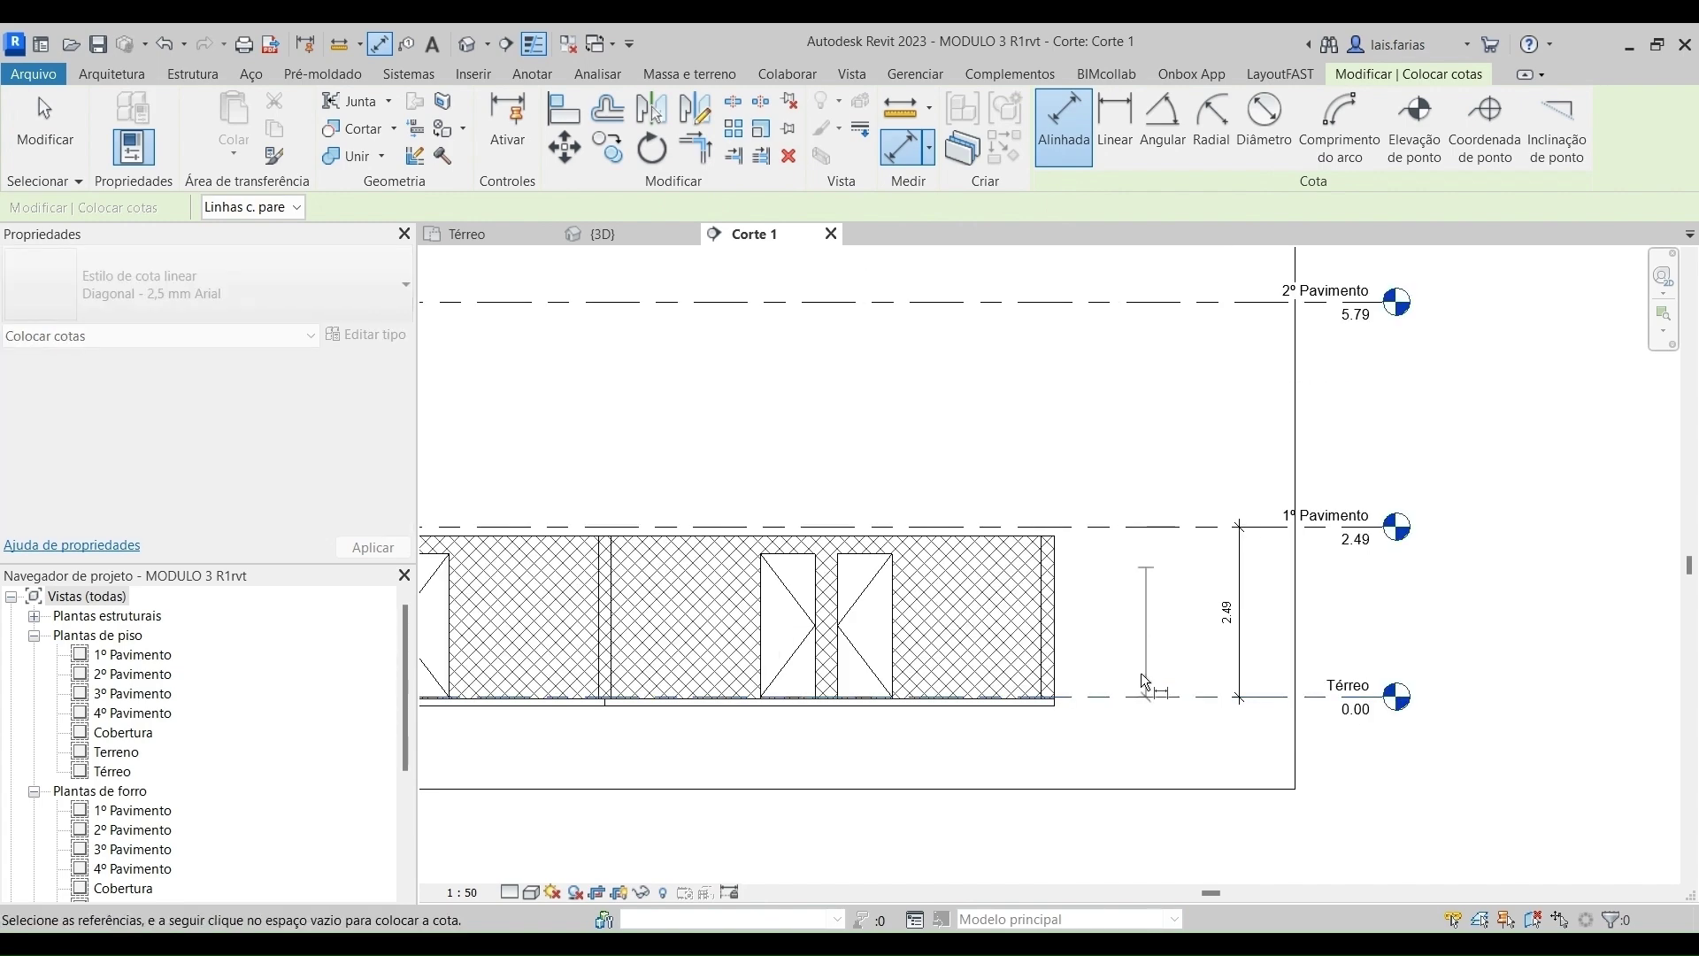
pyautogui.click(1151, 530)
pyautogui.scroll(-3, 1150, 529)
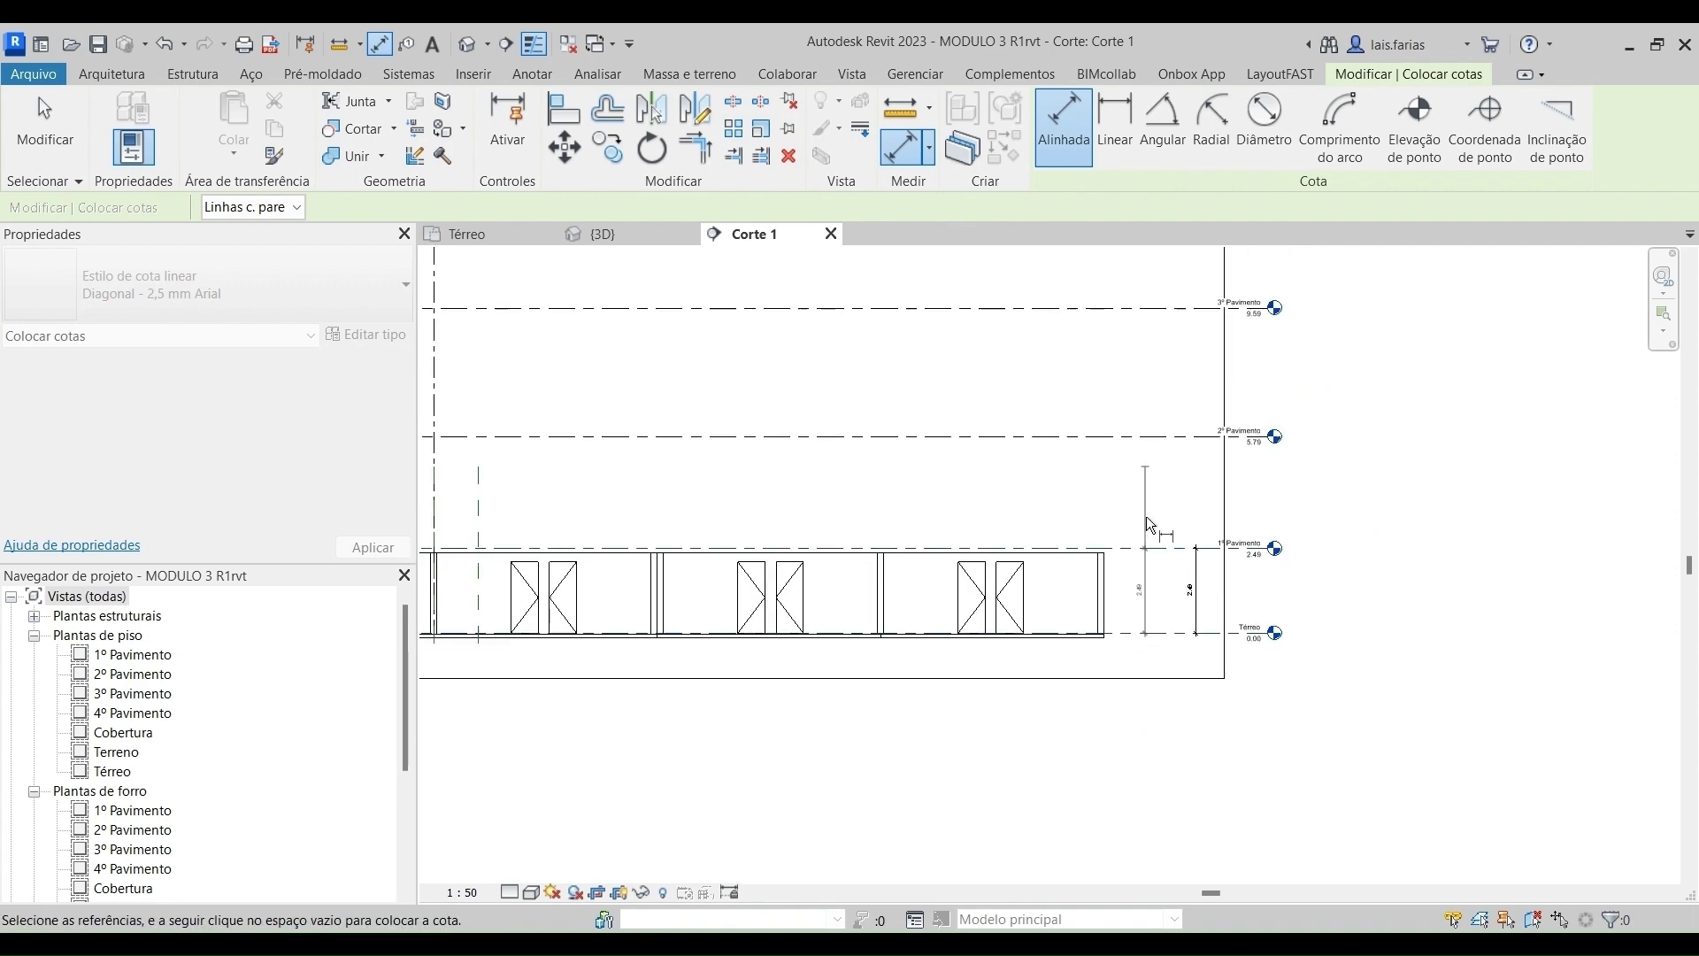
pyautogui.scroll(-3, 1154, 438)
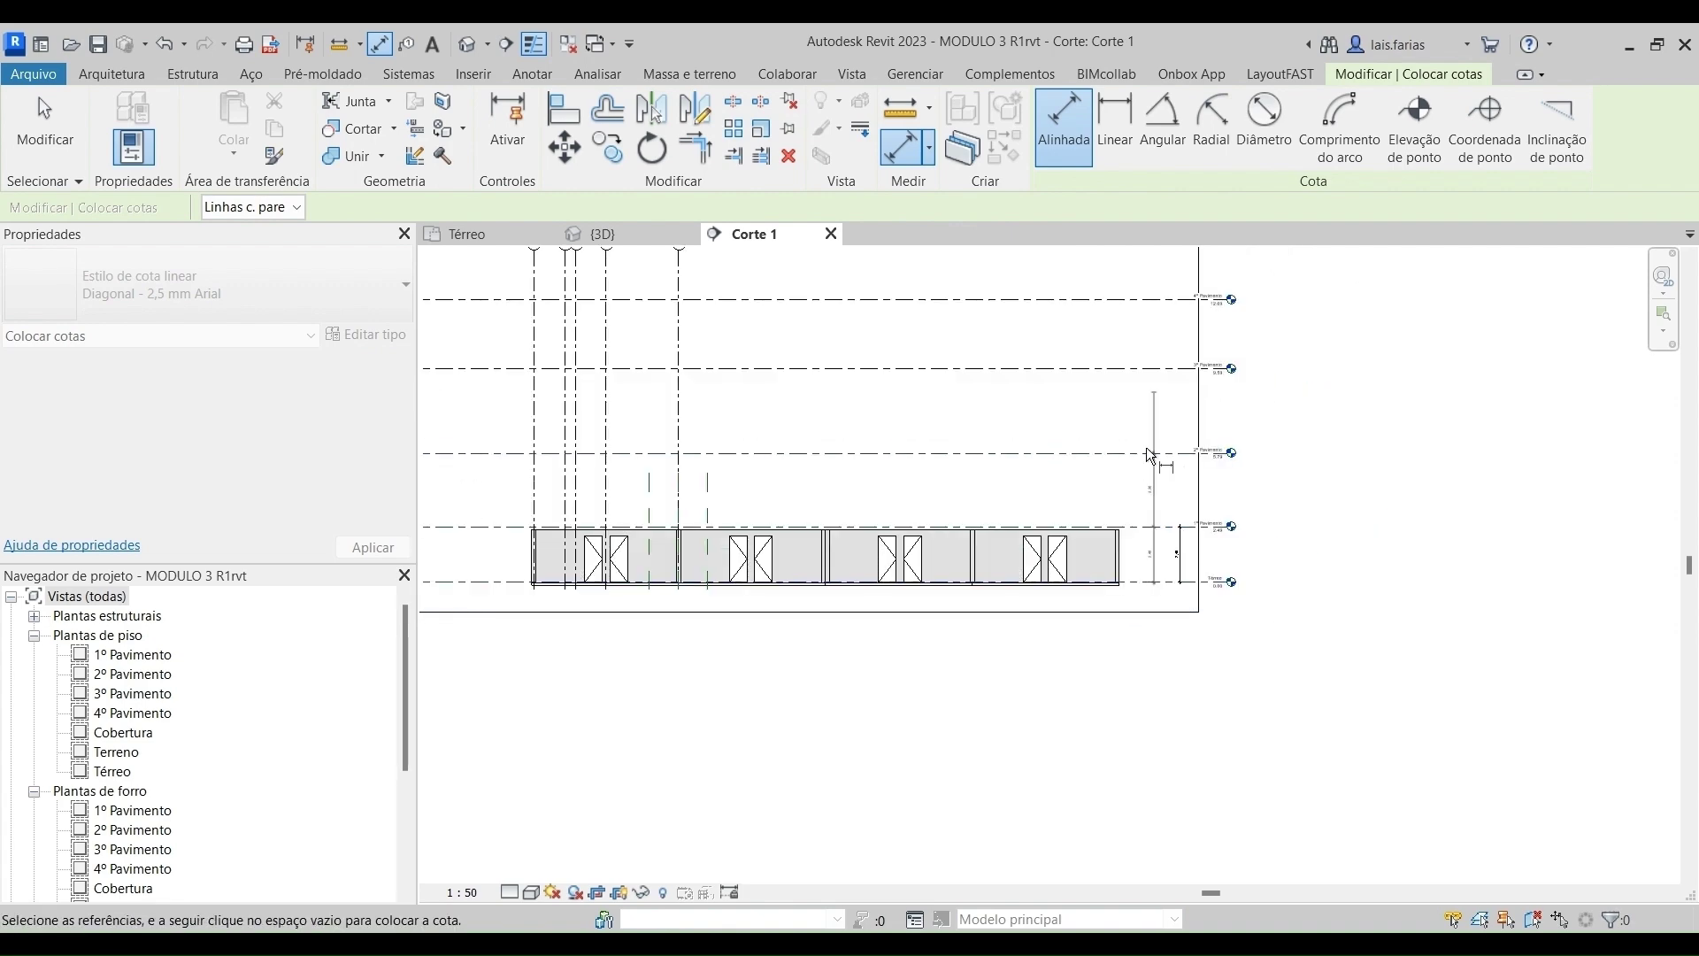
pyautogui.click(1151, 370)
pyautogui.scroll(-1, 1150, 370)
pyautogui.moveTo(1150, 370); pyautogui.dragTo(1127, 471, button='middle')
pyautogui.click(1125, 401)
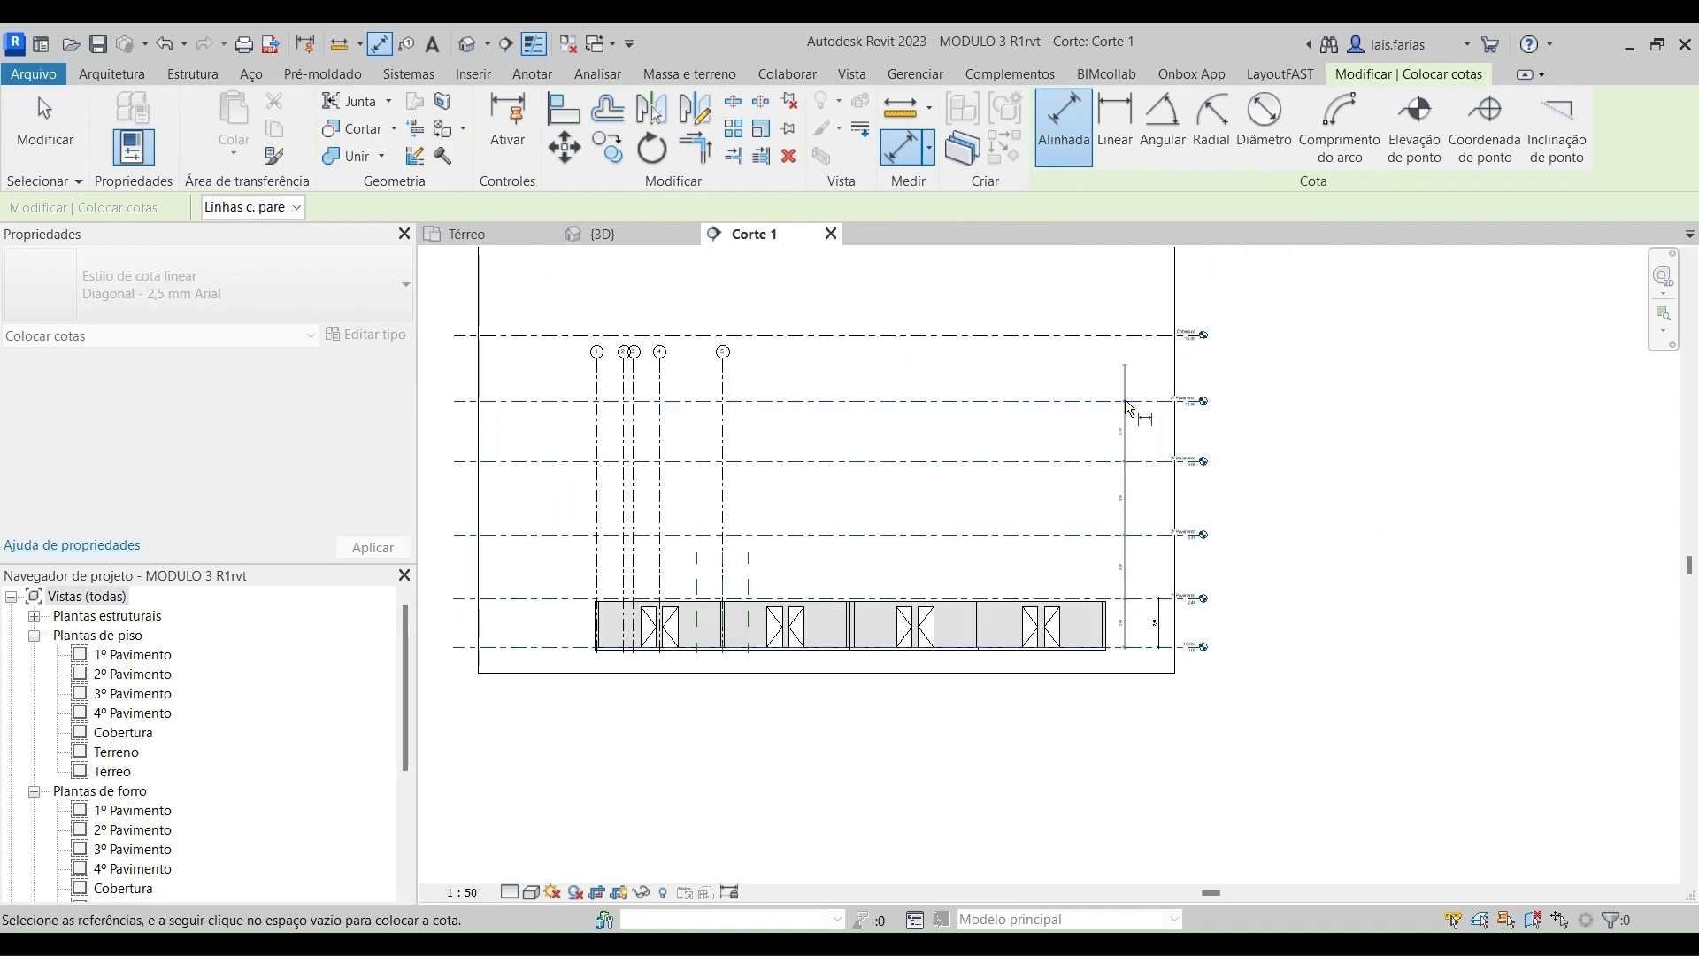
pyautogui.click(1123, 334)
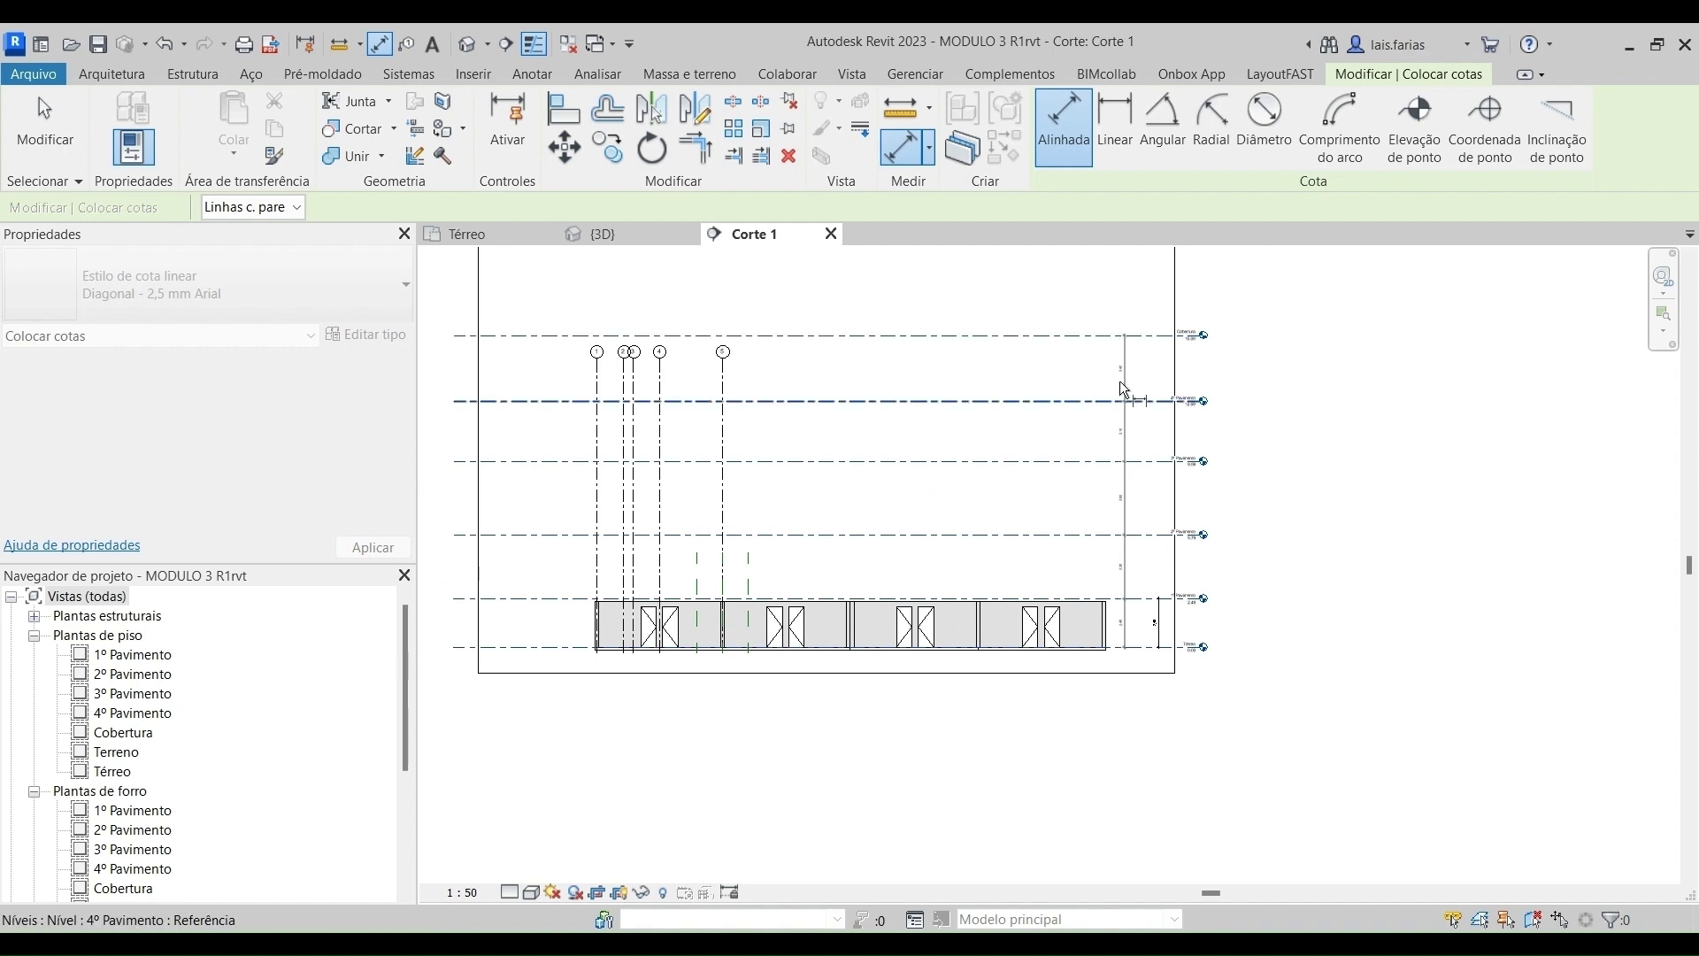
pyautogui.scroll(-1, 1139, 364)
pyautogui.scroll(3, 1138, 407)
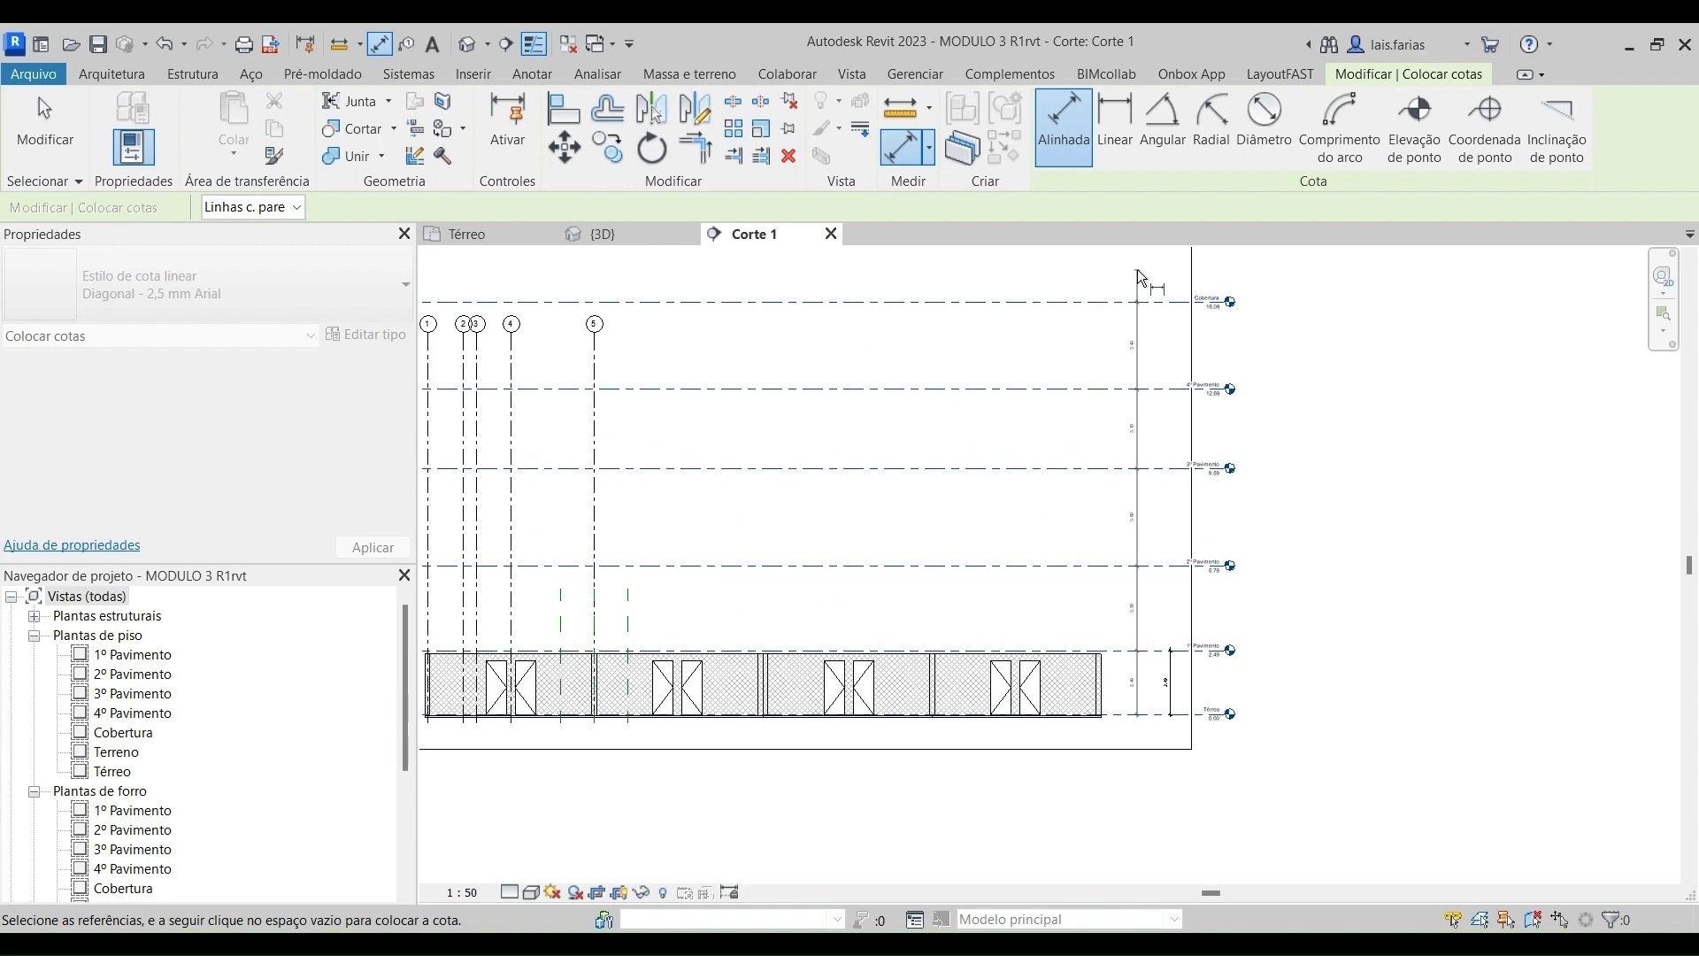
pyautogui.click(1140, 277)
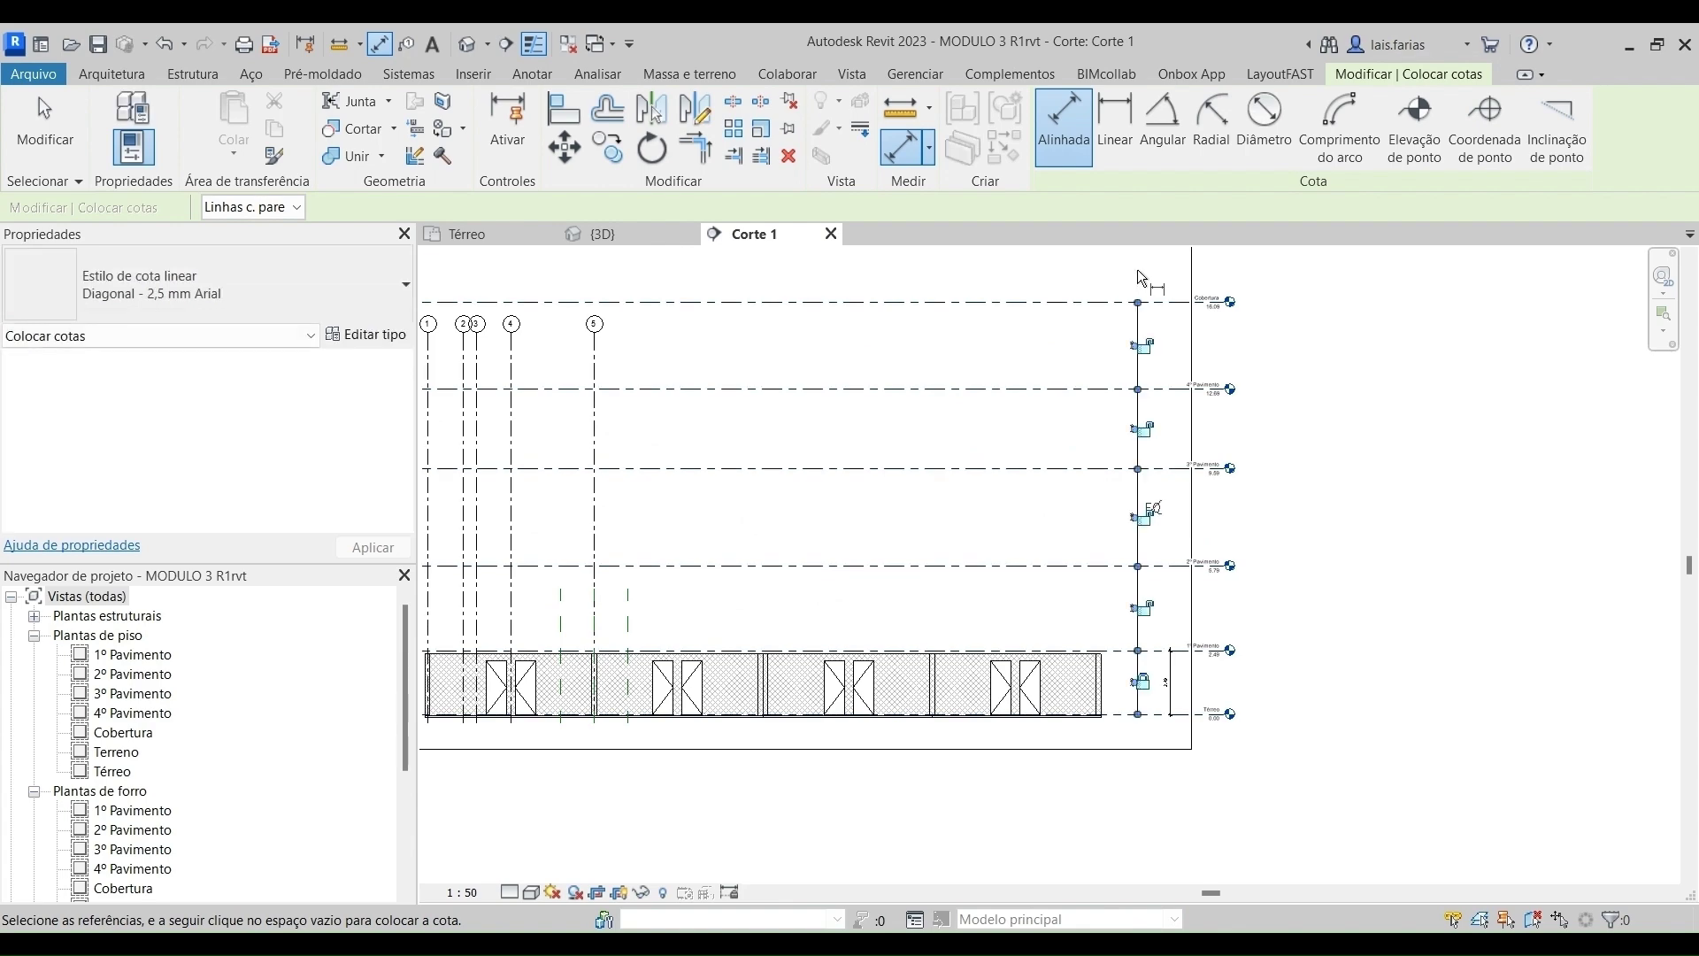
# Apply the equality (EQ) constraint to the level dimension chain so all floor heights match.
pyautogui.scroll(4, 1150, 620)
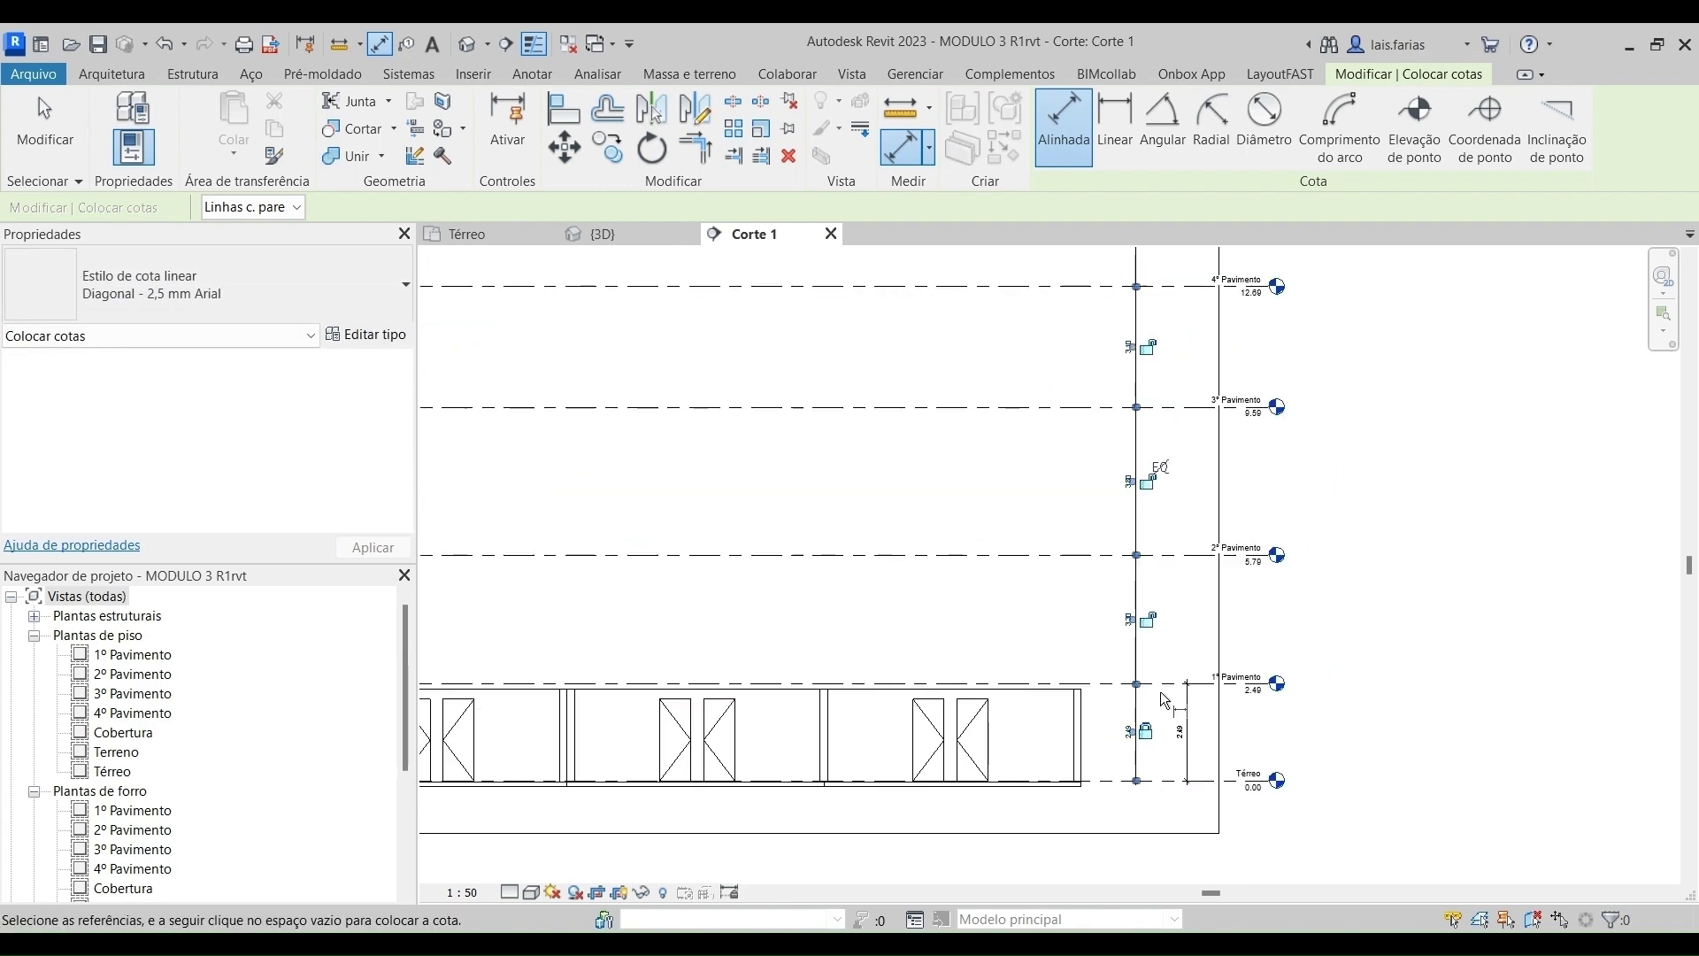
pyautogui.scroll(5, 1164, 700)
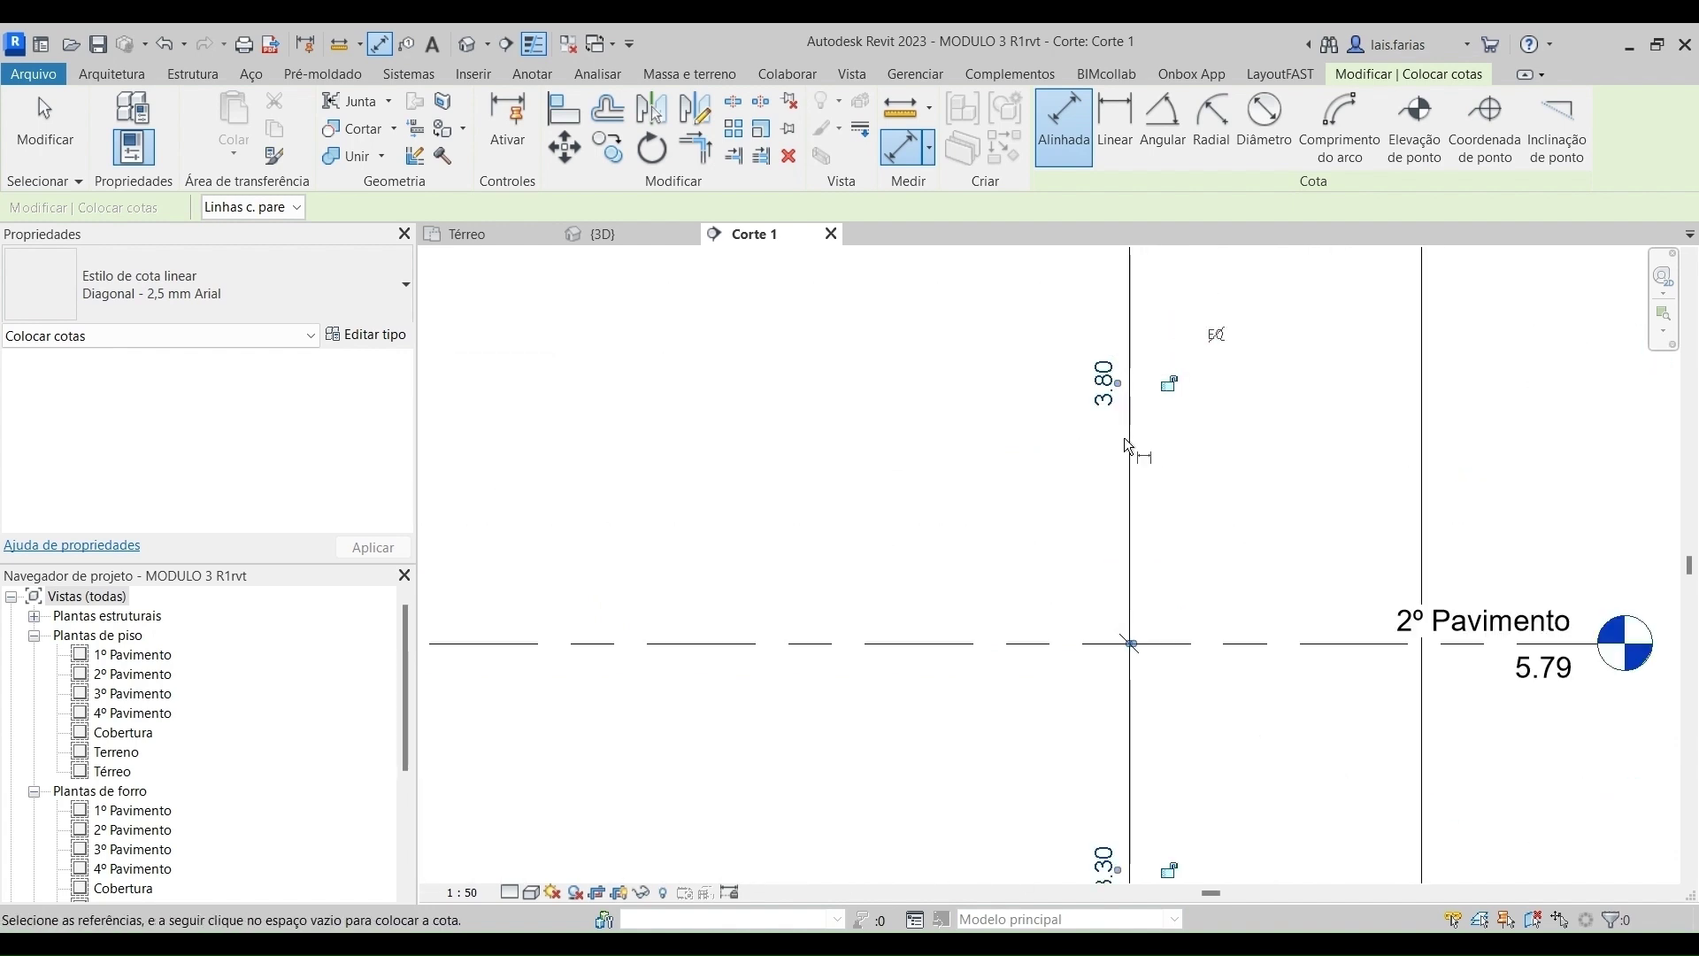
pyautogui.scroll(-4, 1141, 531)
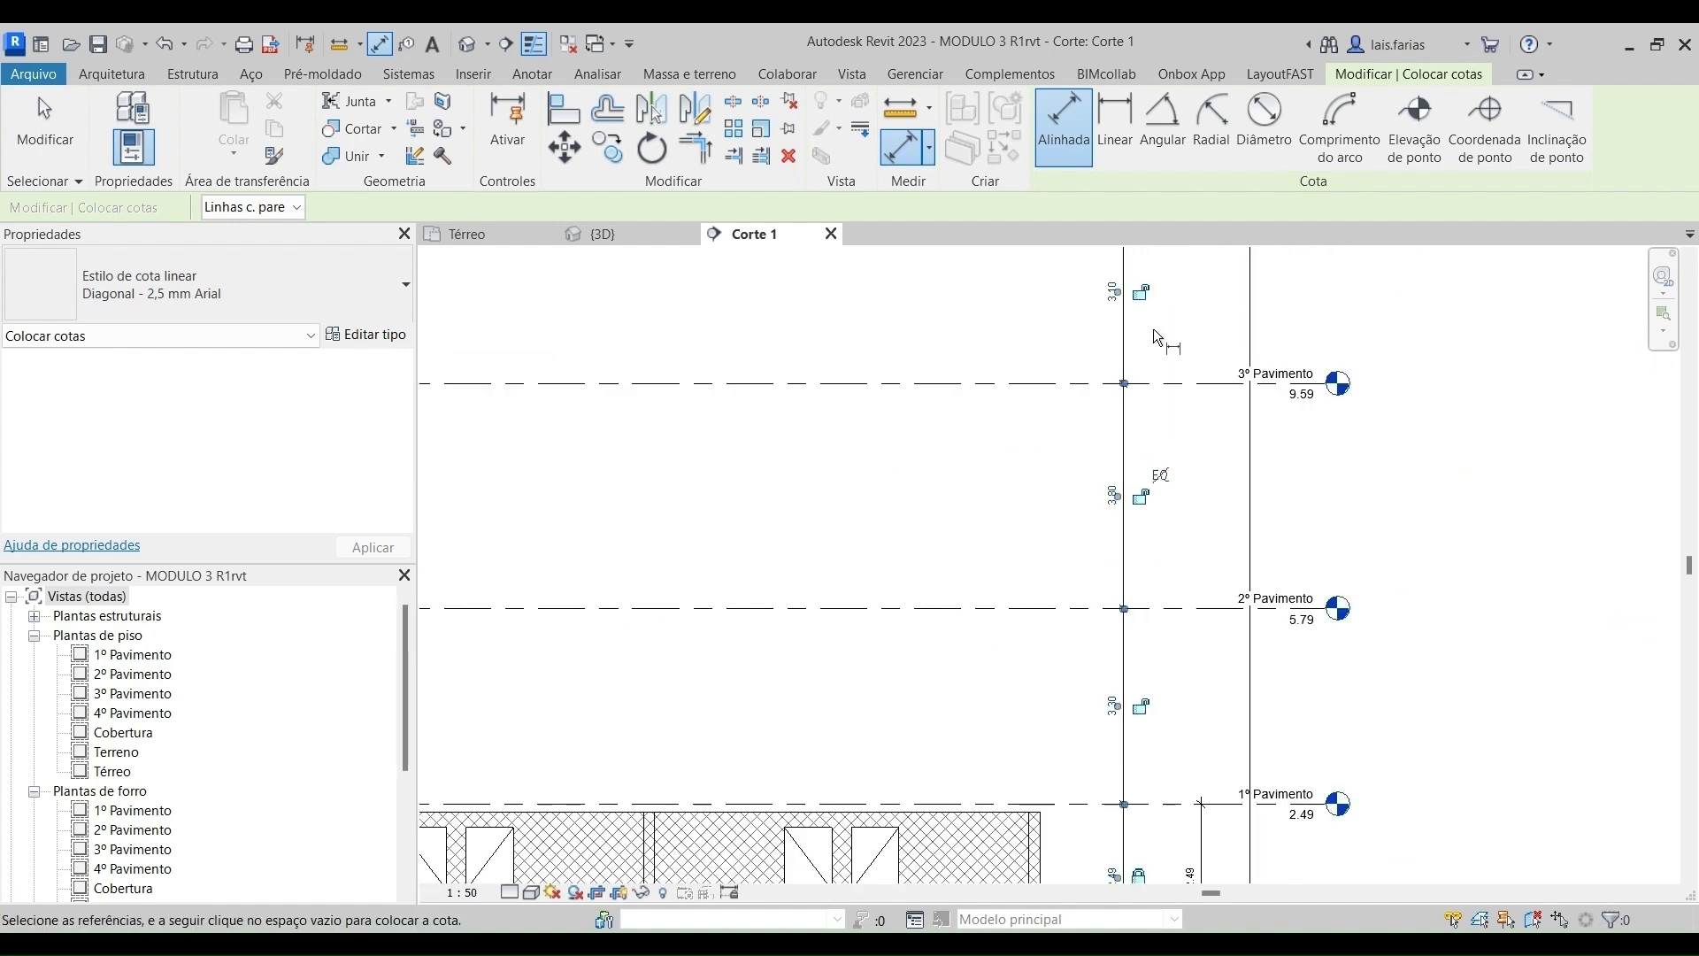
pyautogui.click(1163, 477)
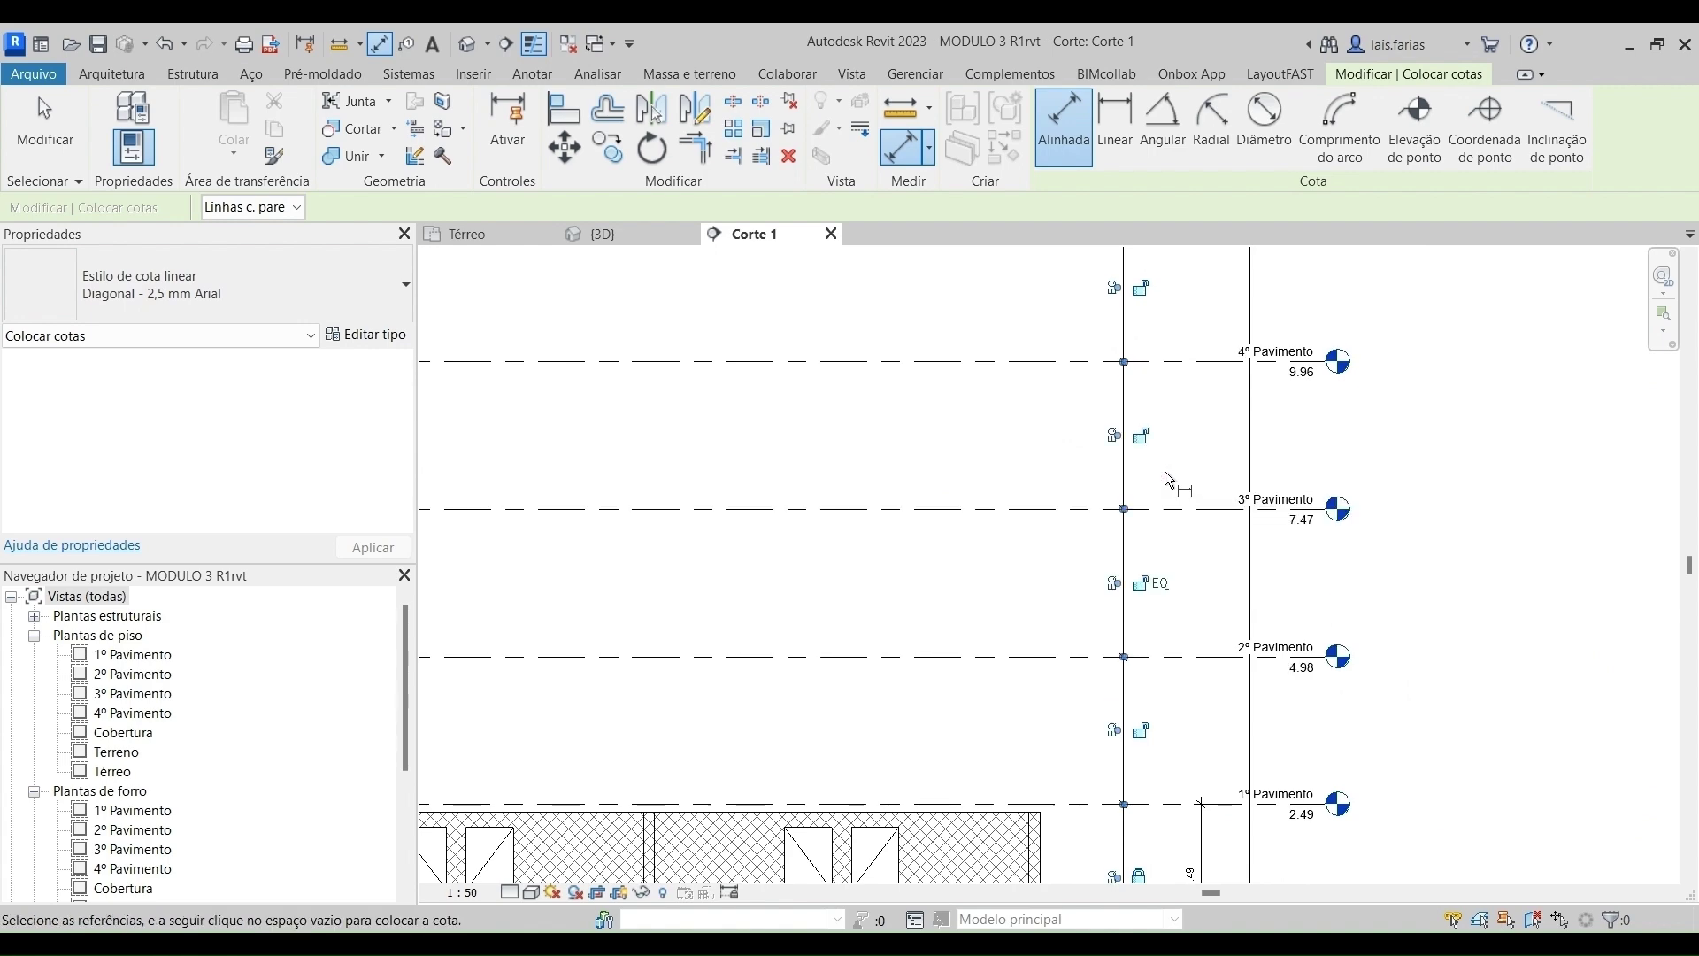
# Add an aligned dimension between 1º Pavimento and 2º Pavimento to check the spacing, and delete it.
pyautogui.scroll(-3, 1090, 310)
pyautogui.scroll(6, 1207, 506)
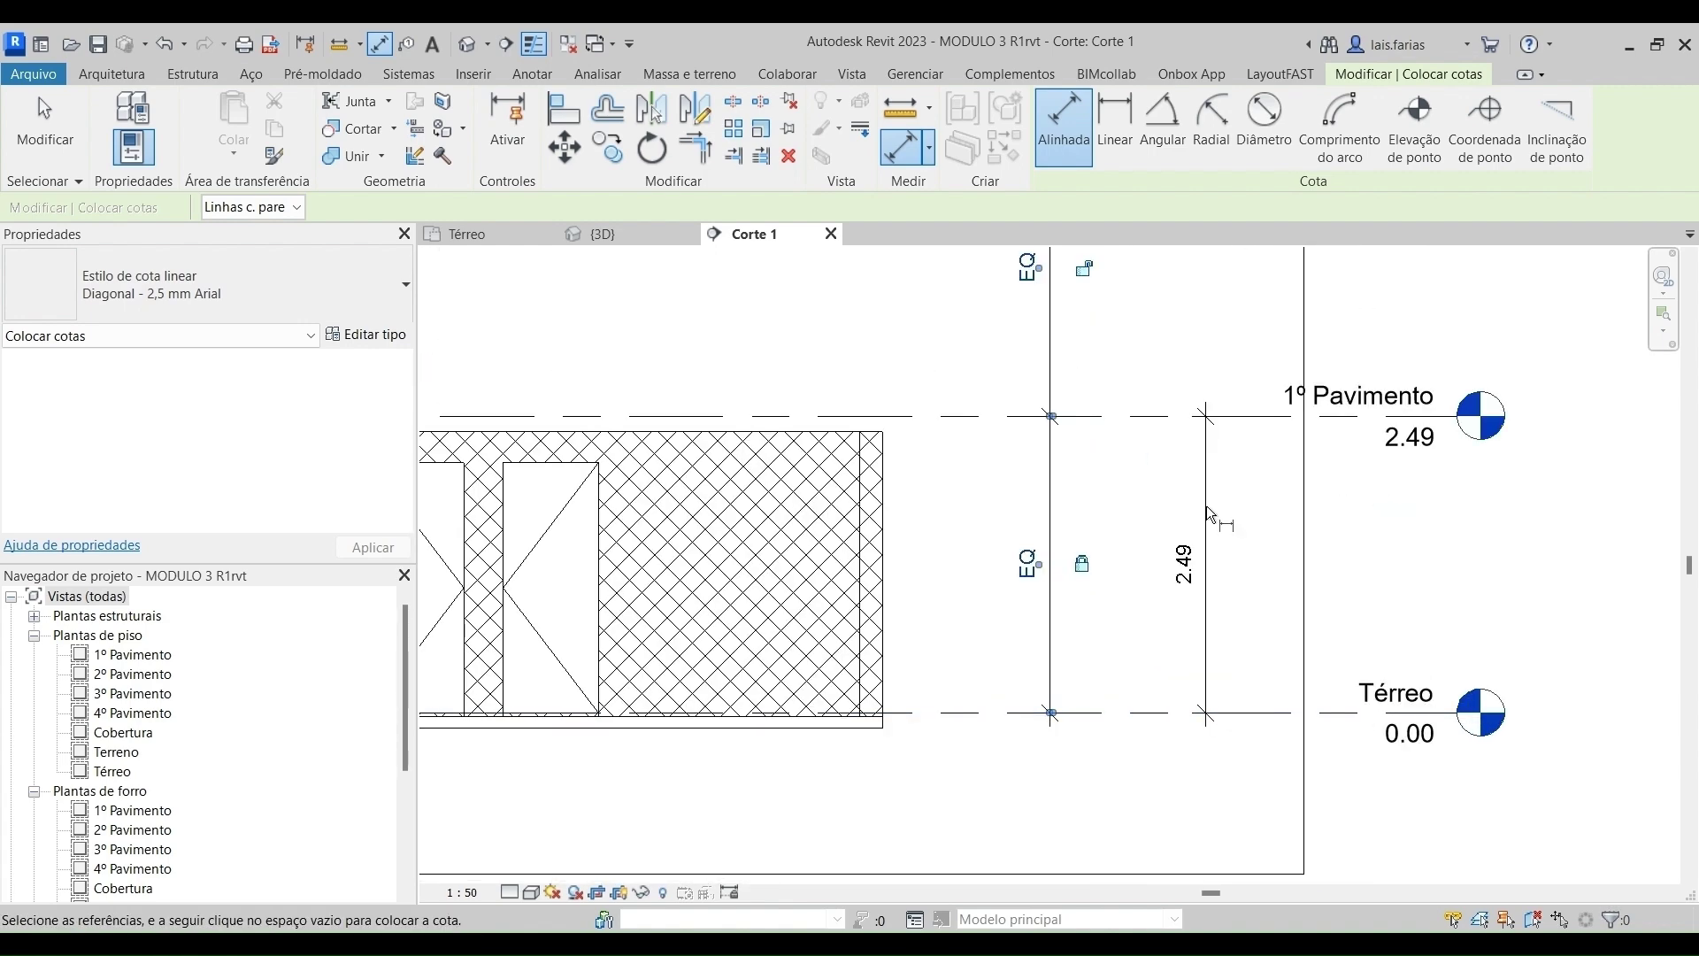
pyautogui.scroll(-4, 1208, 557)
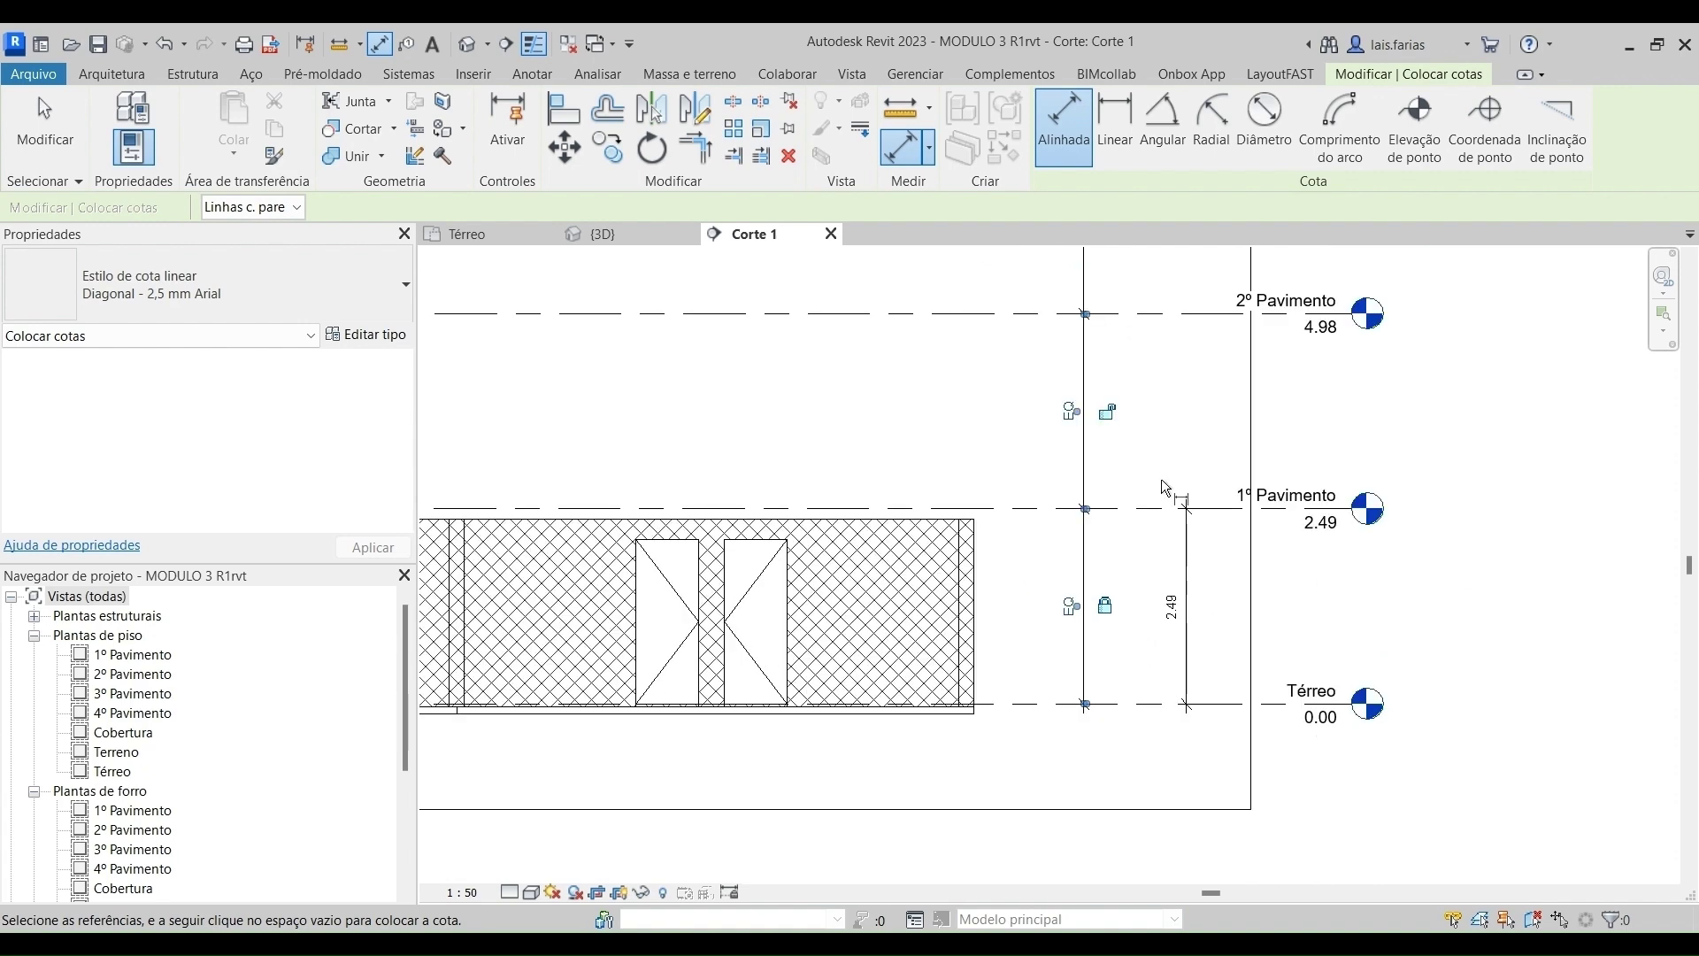
pyautogui.scroll(2, 1150, 673)
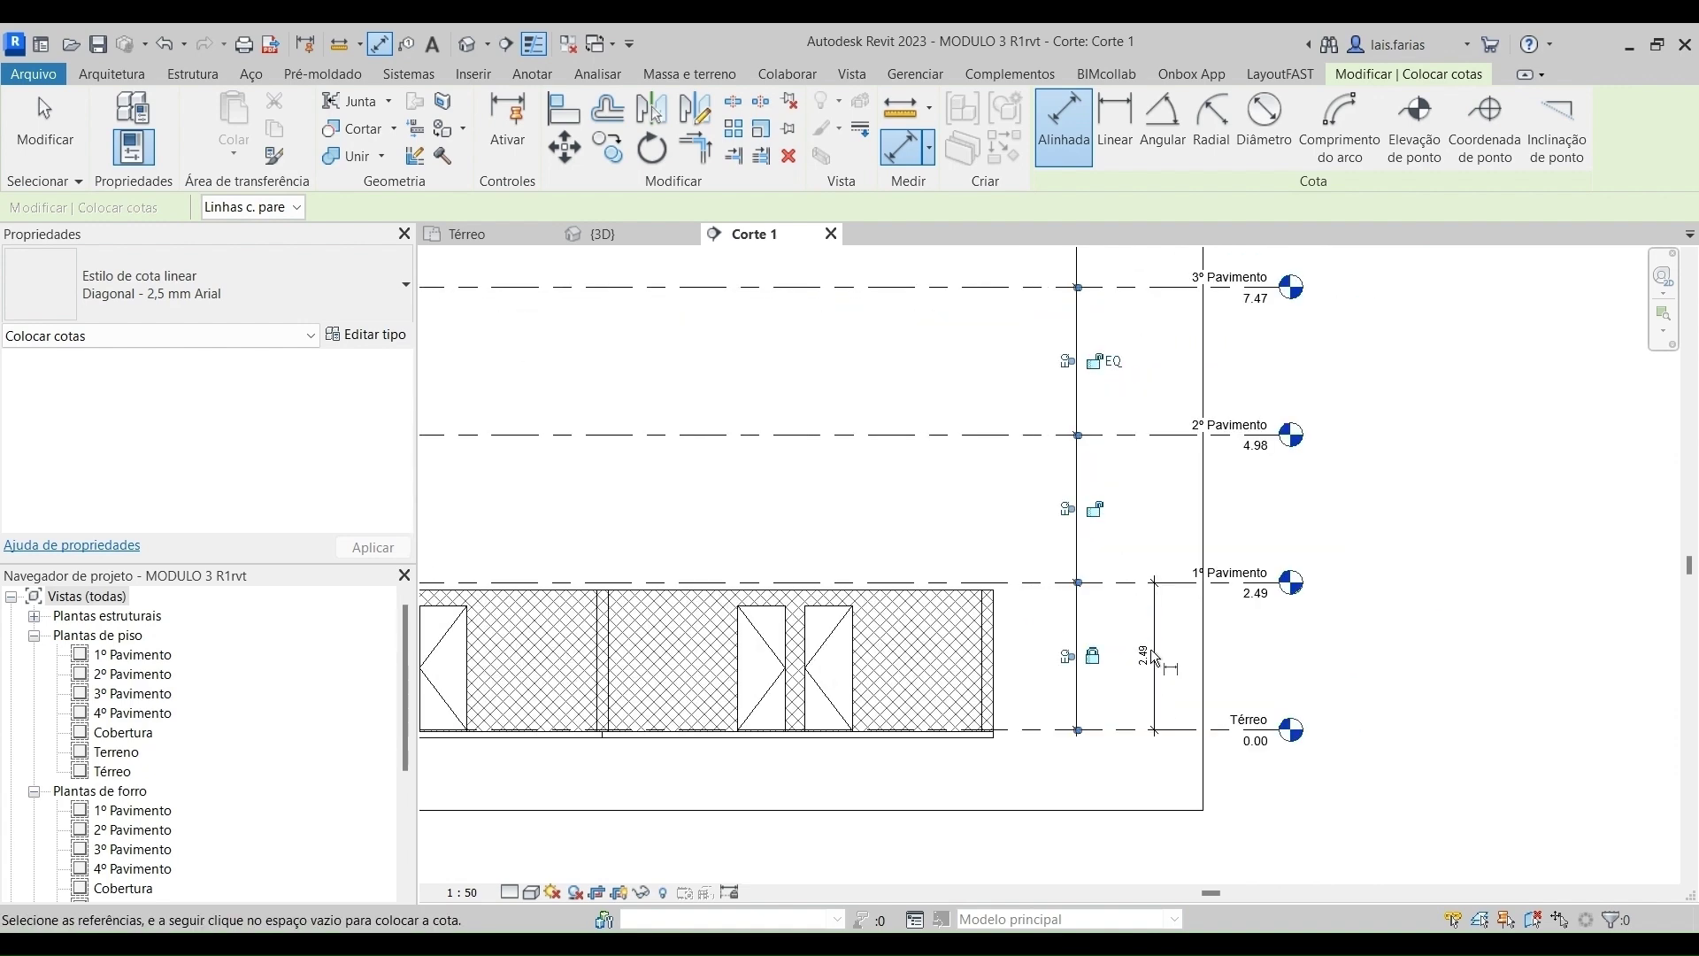
pyautogui.click(1038, 586)
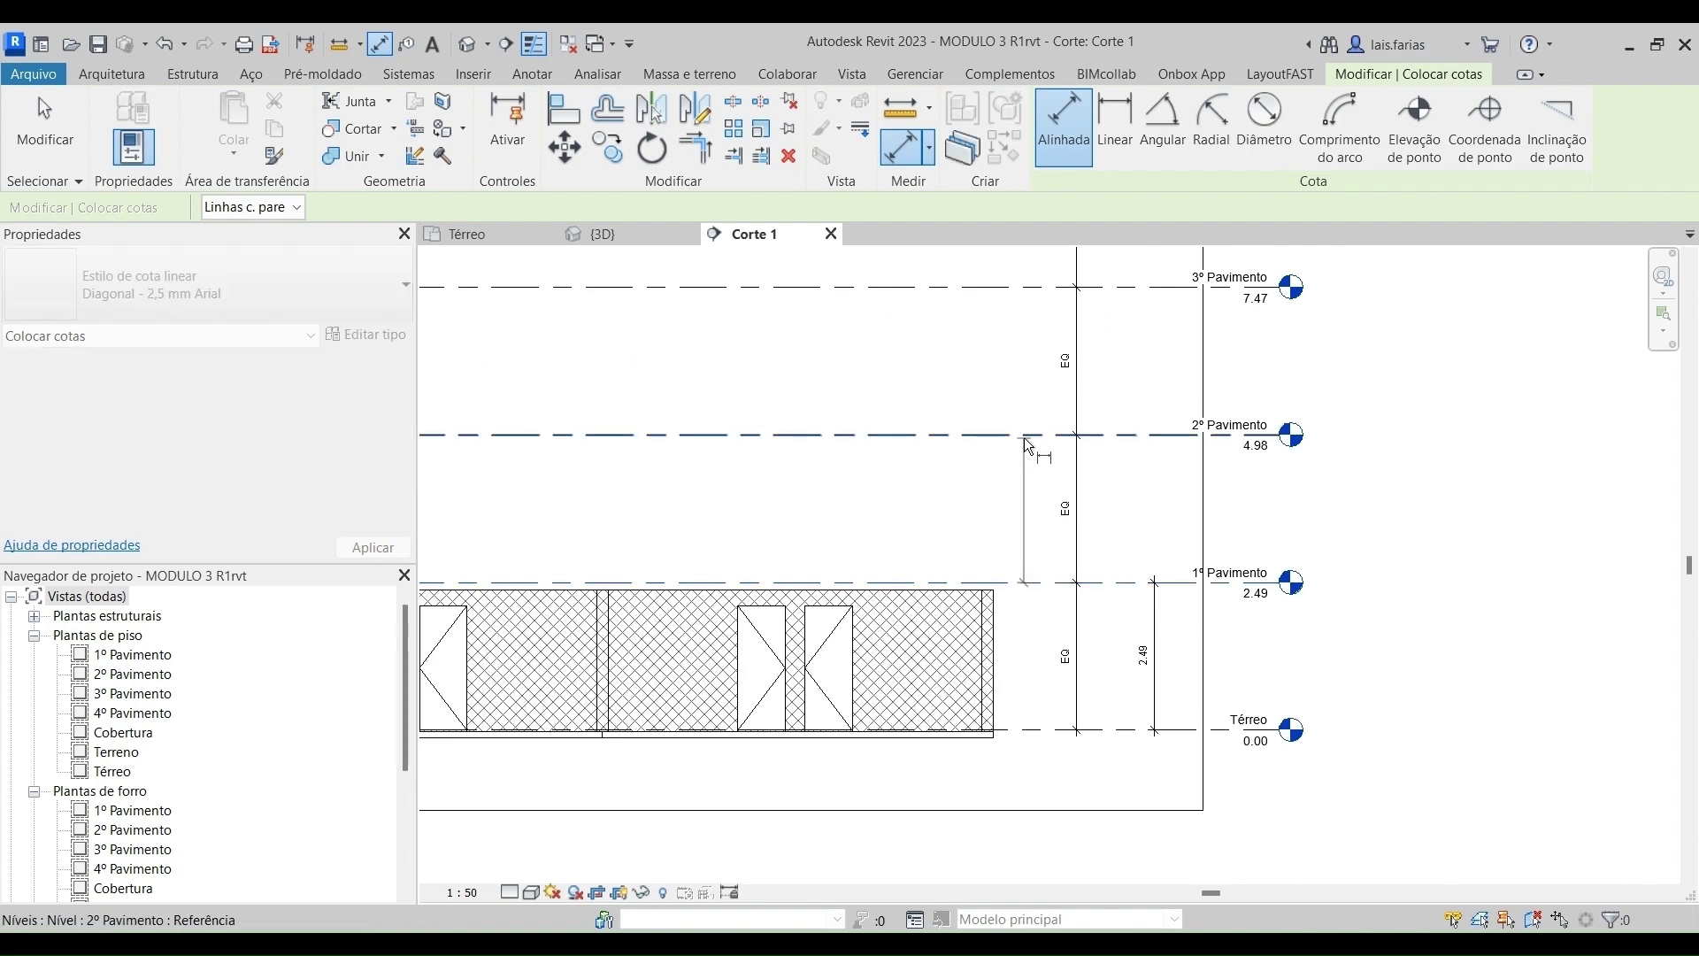
pyautogui.click(1023, 438)
pyautogui.click(1023, 465)
pyautogui.press('Escape')
pyautogui.press('Escape')
pyautogui.click(1024, 550)
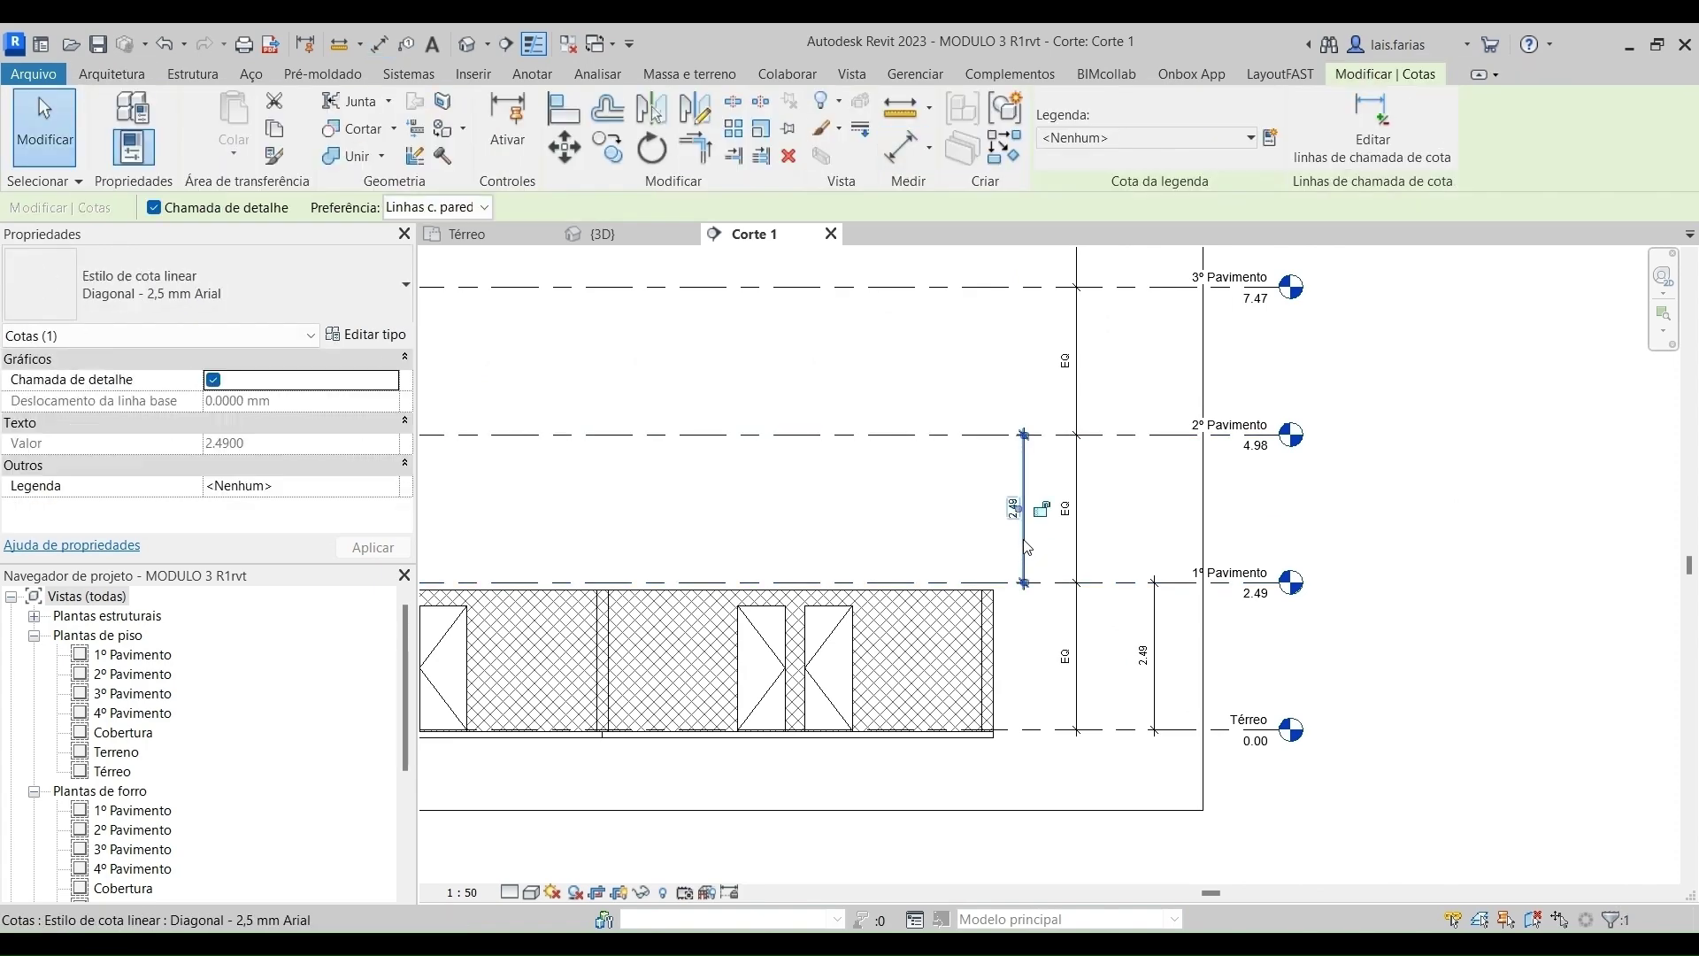
pyautogui.press('Delete')
# Examine the locked dimension between Térreo and 1º Pavimento and the equalized spacing of the levels above.
pyautogui.scroll(2, 1151, 675)
pyautogui.click(1154, 682)
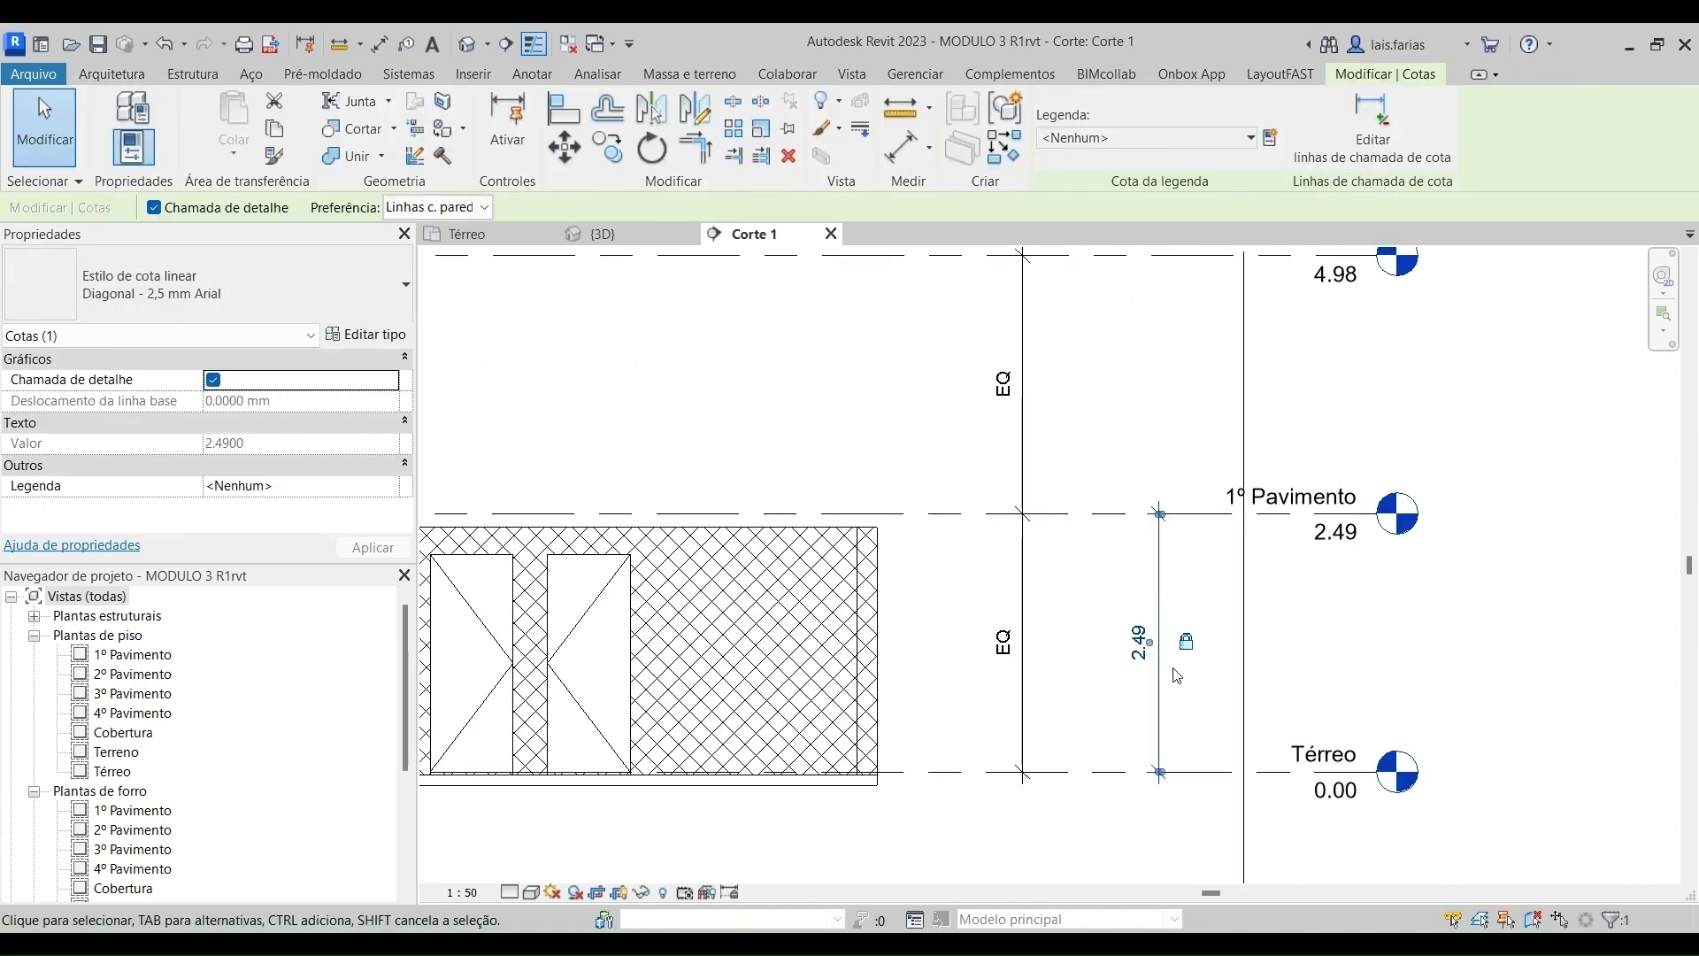
pyautogui.scroll(-2, 1144, 787)
pyautogui.scroll(-2, 1144, 790)
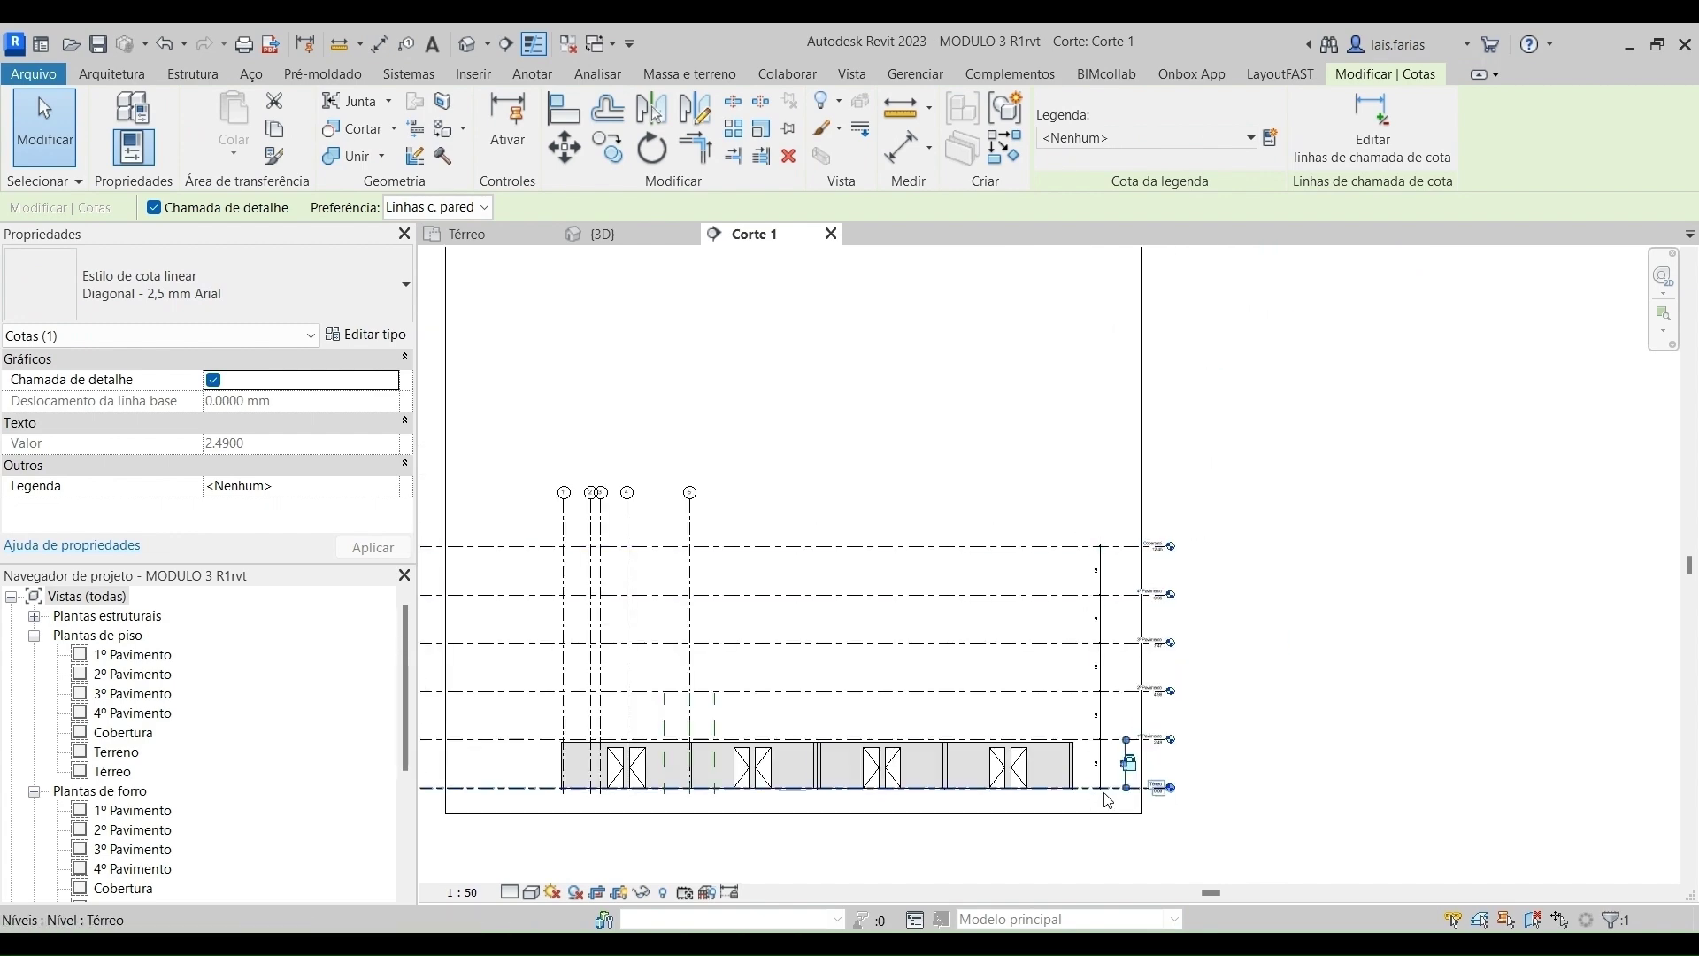
pyautogui.scroll(2, 1117, 779)
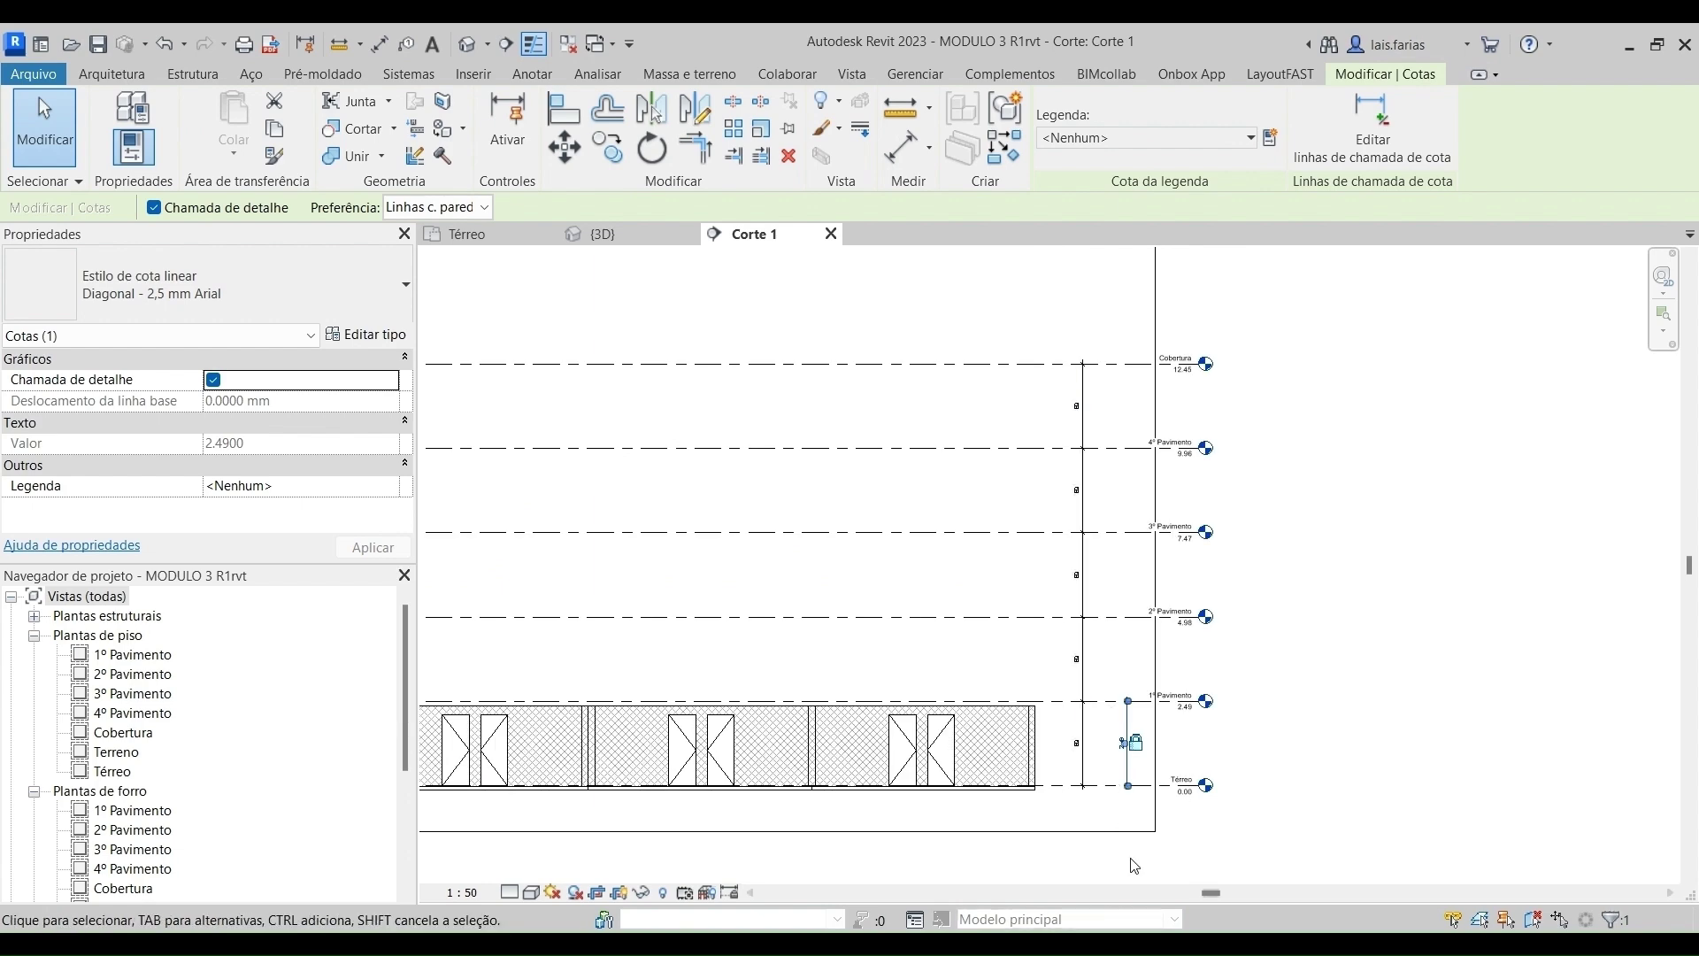
pyautogui.scroll(5, 1128, 779)
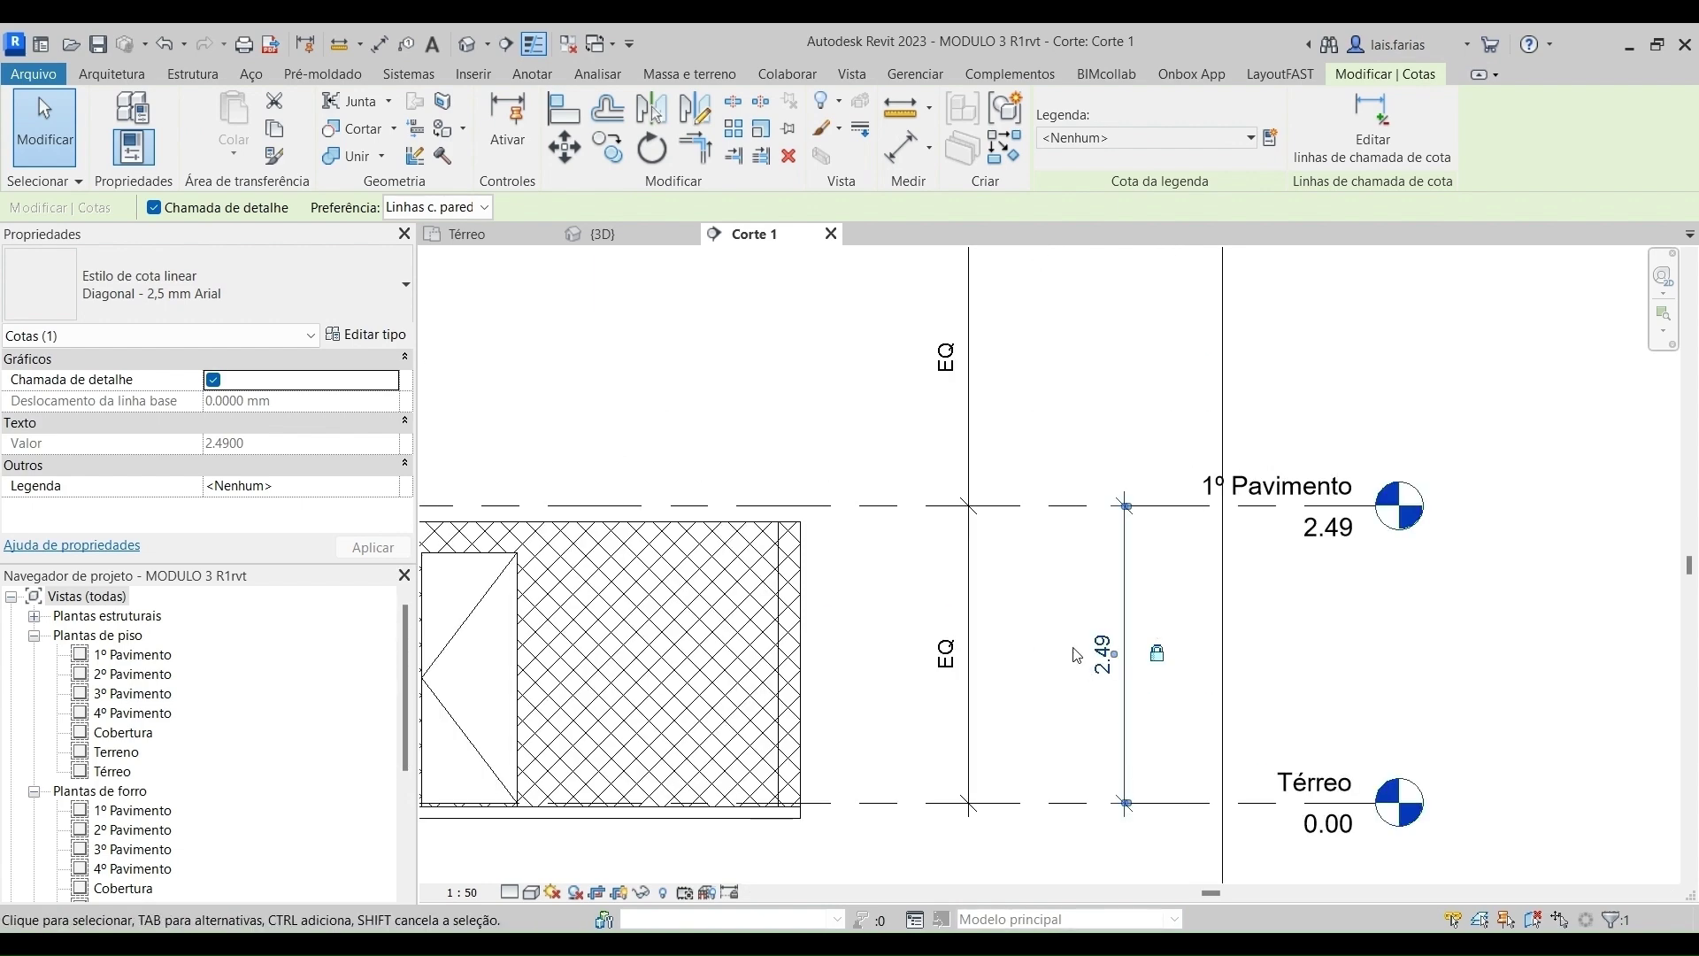
pyautogui.scroll(-6, 1076, 654)
pyautogui.press('Escape')
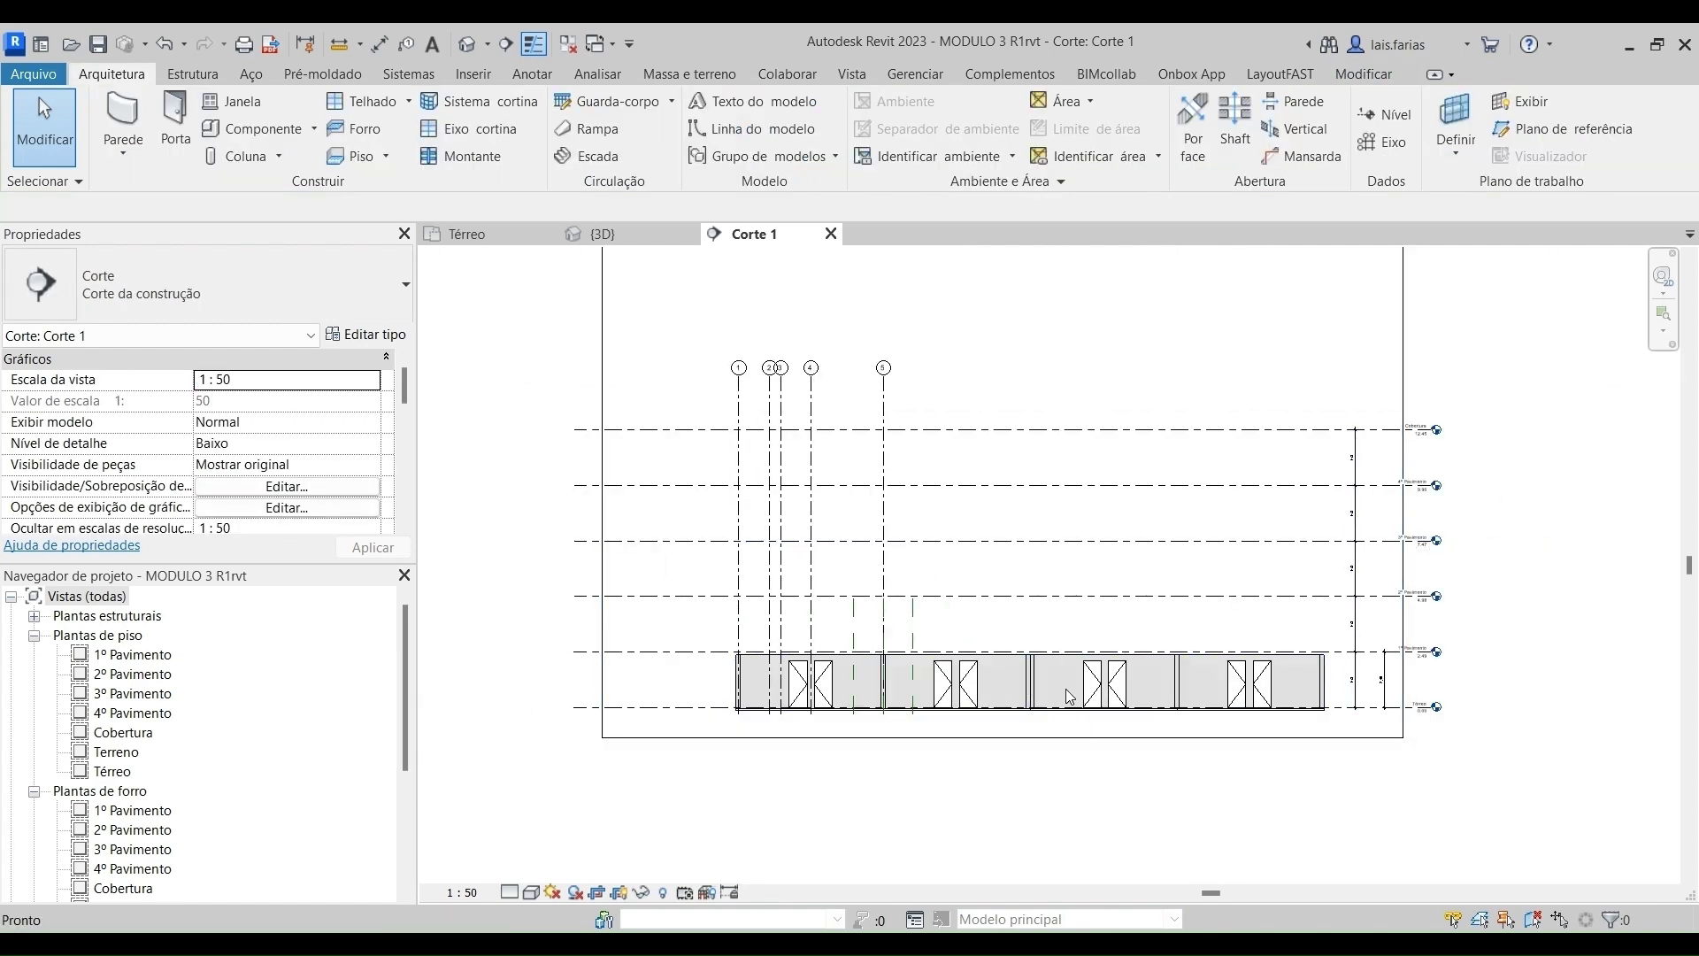
# In the Térreo floor plan, select all four GRUPO APARTAMENTO groups and both ESCADA groups and copy them to the clipboard.
pyautogui.click(466, 234)
pyautogui.scroll(-3, 1320, 601)
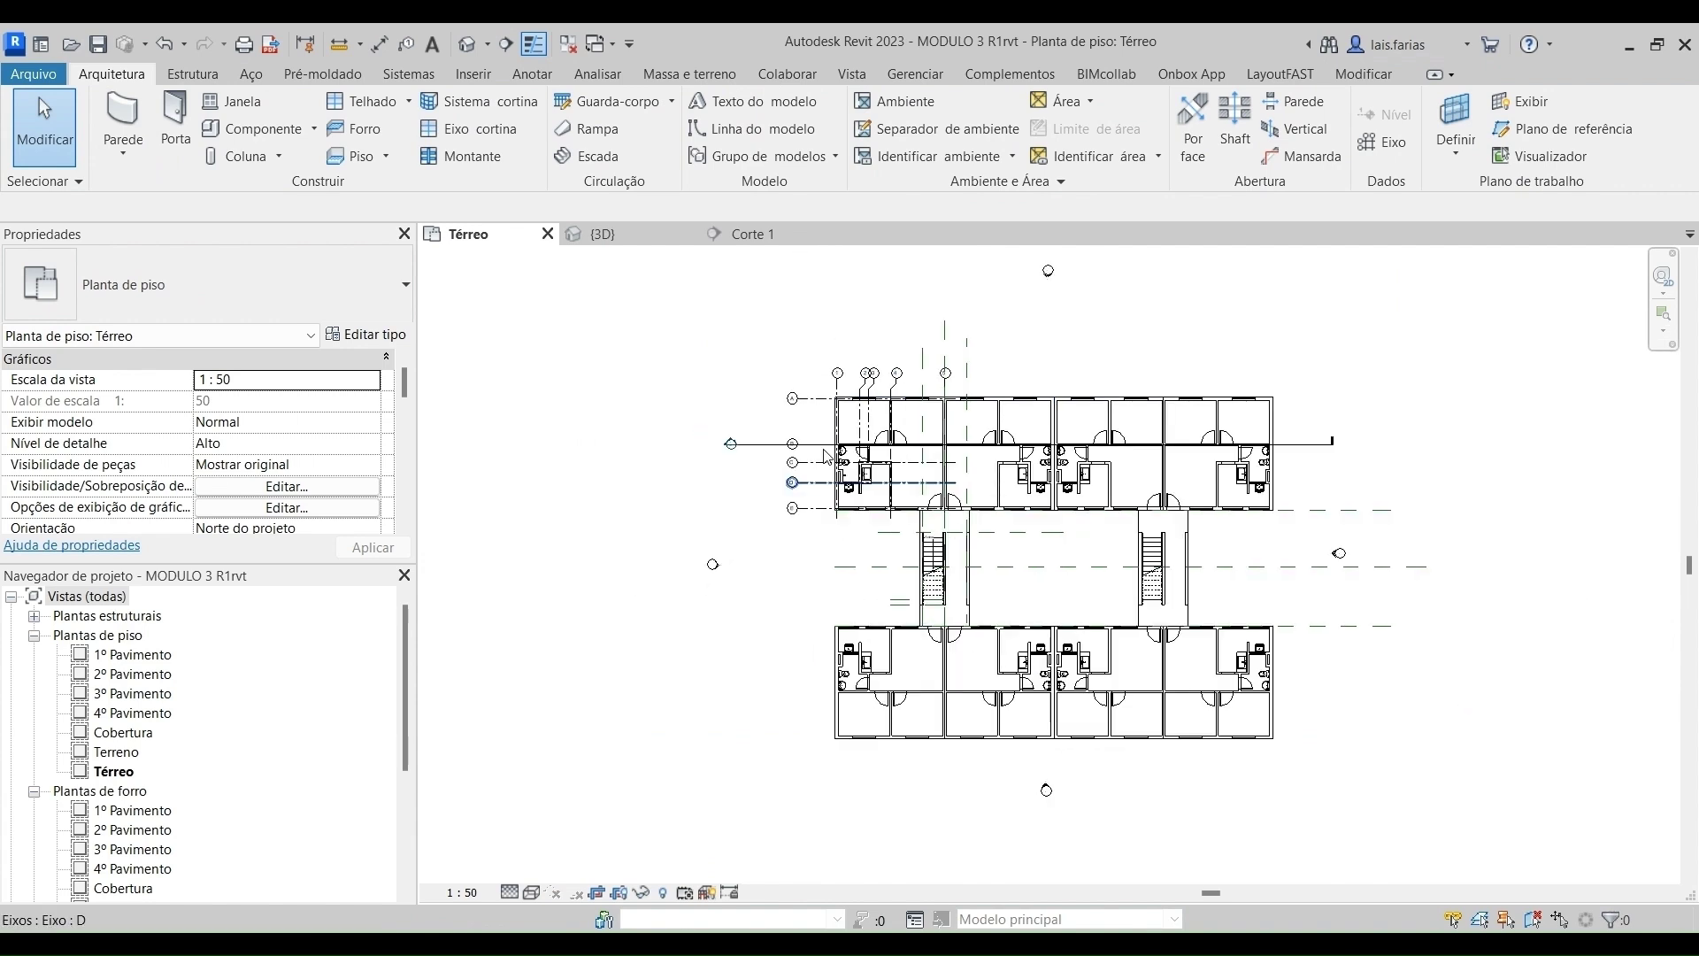
pyautogui.scroll(2, 1320, 601)
pyautogui.click(872, 370)
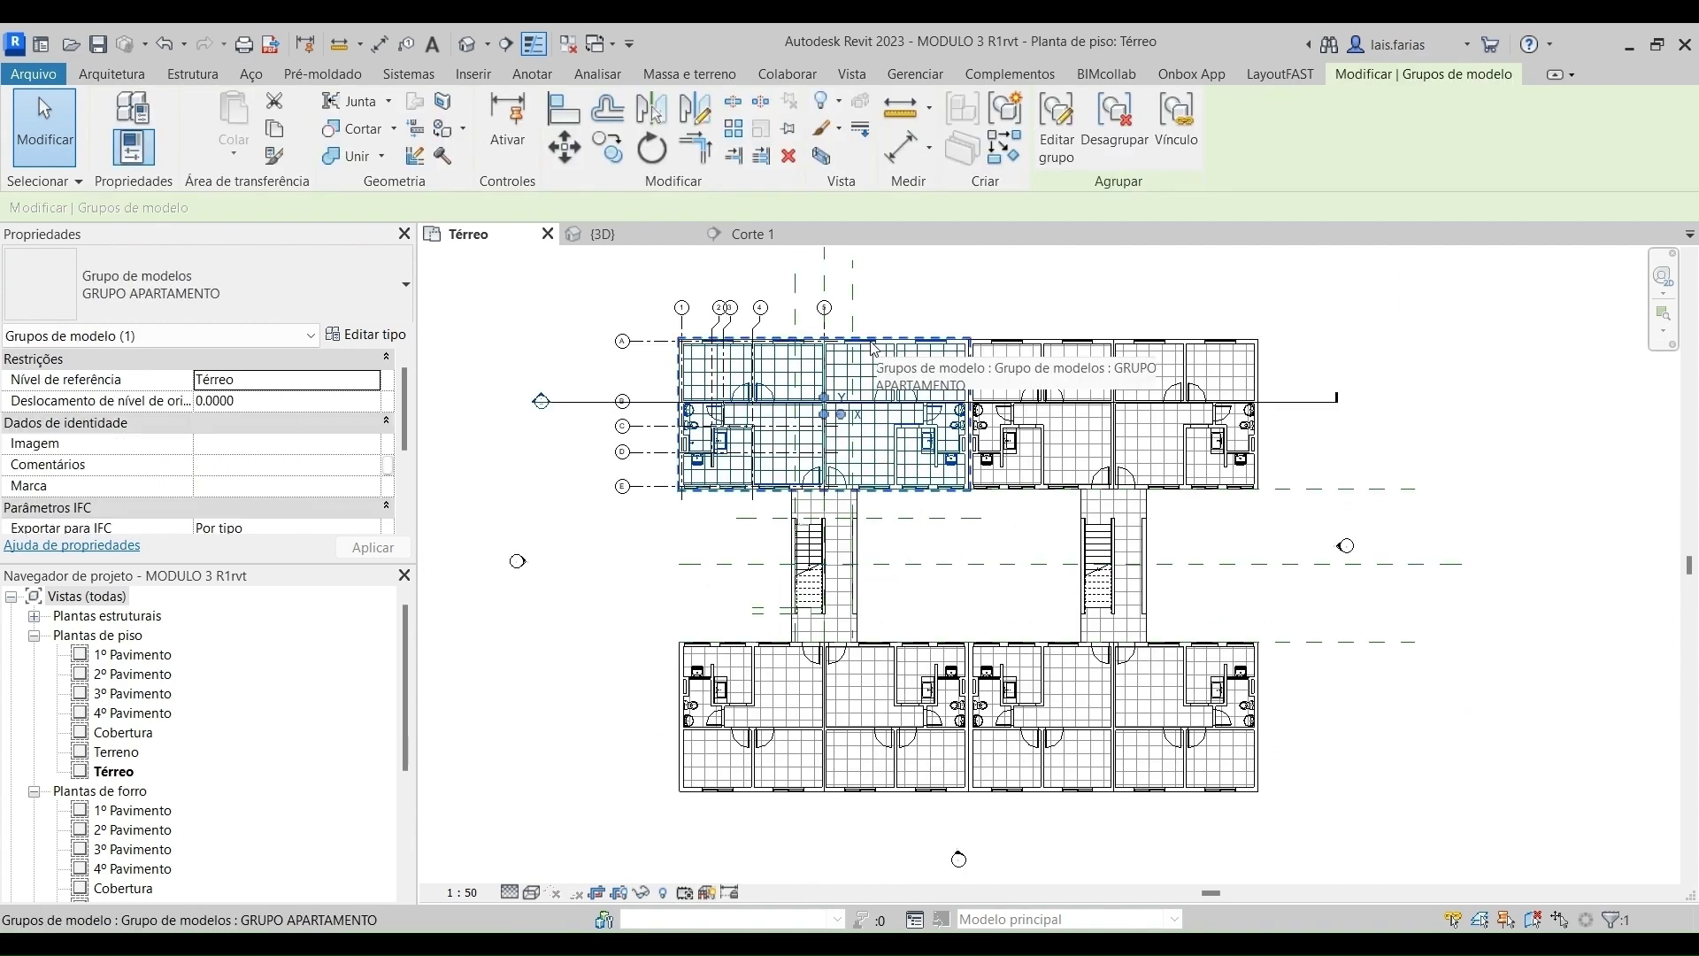
pyautogui.keyDown('ctrl'); pyautogui.click(1053, 352); pyautogui.keyUp('ctrl')
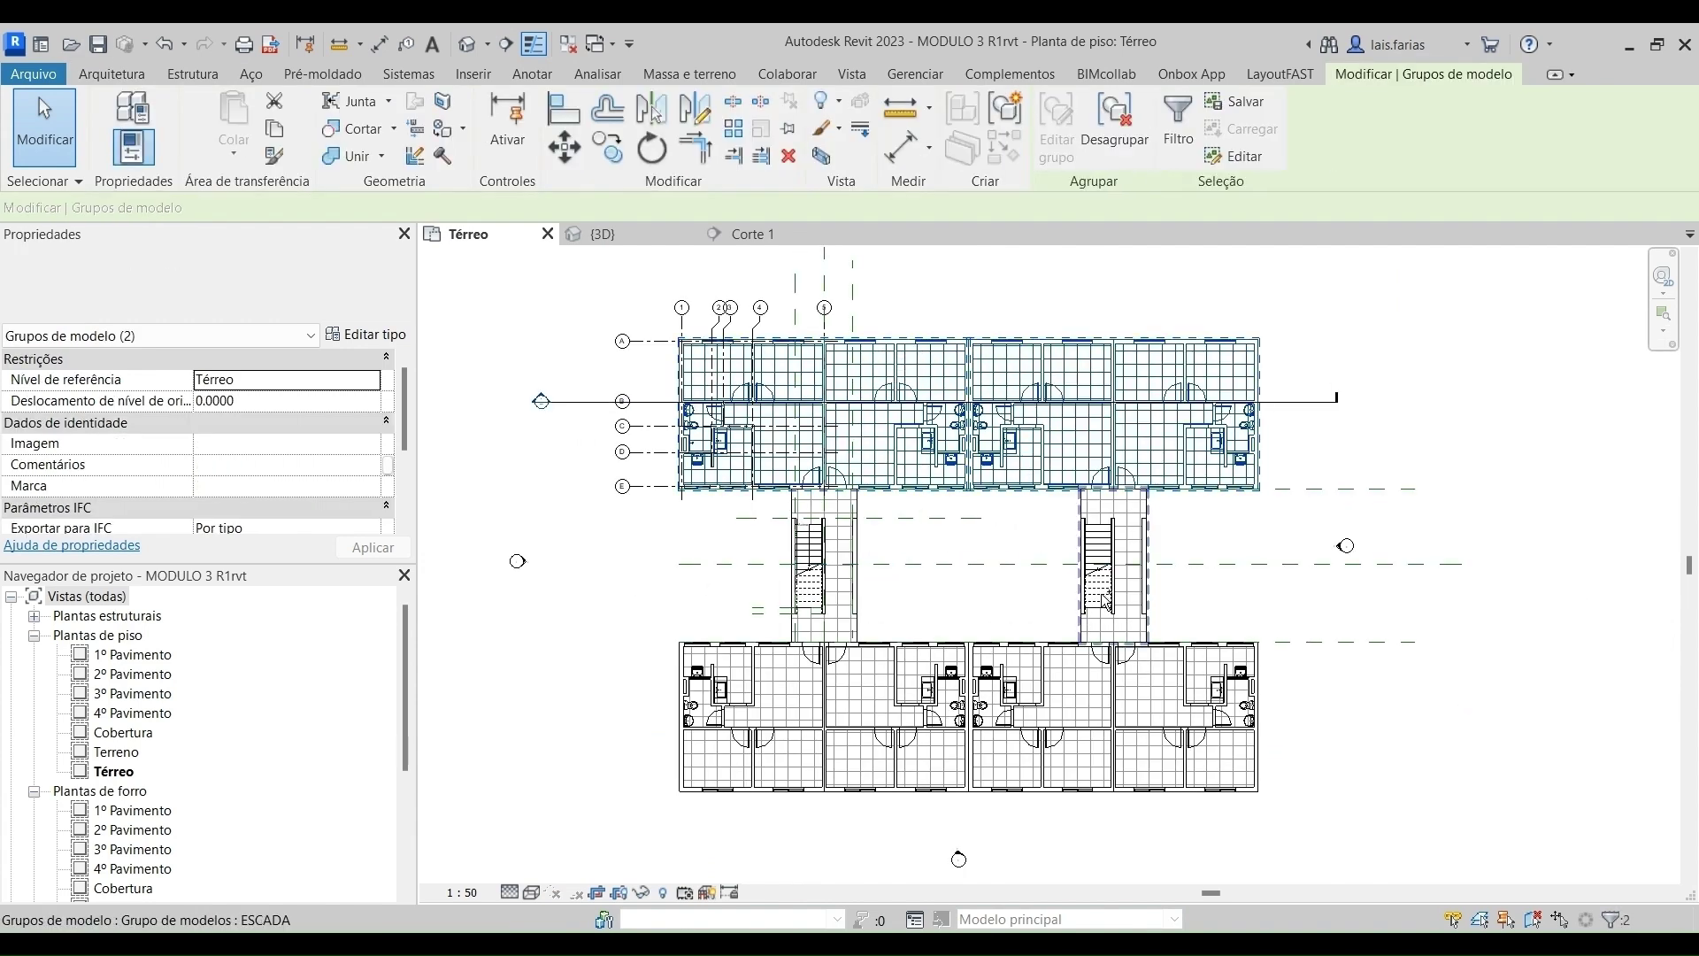
pyautogui.keyDown('ctrl'); pyautogui.click(833, 591); pyautogui.keyUp('ctrl')
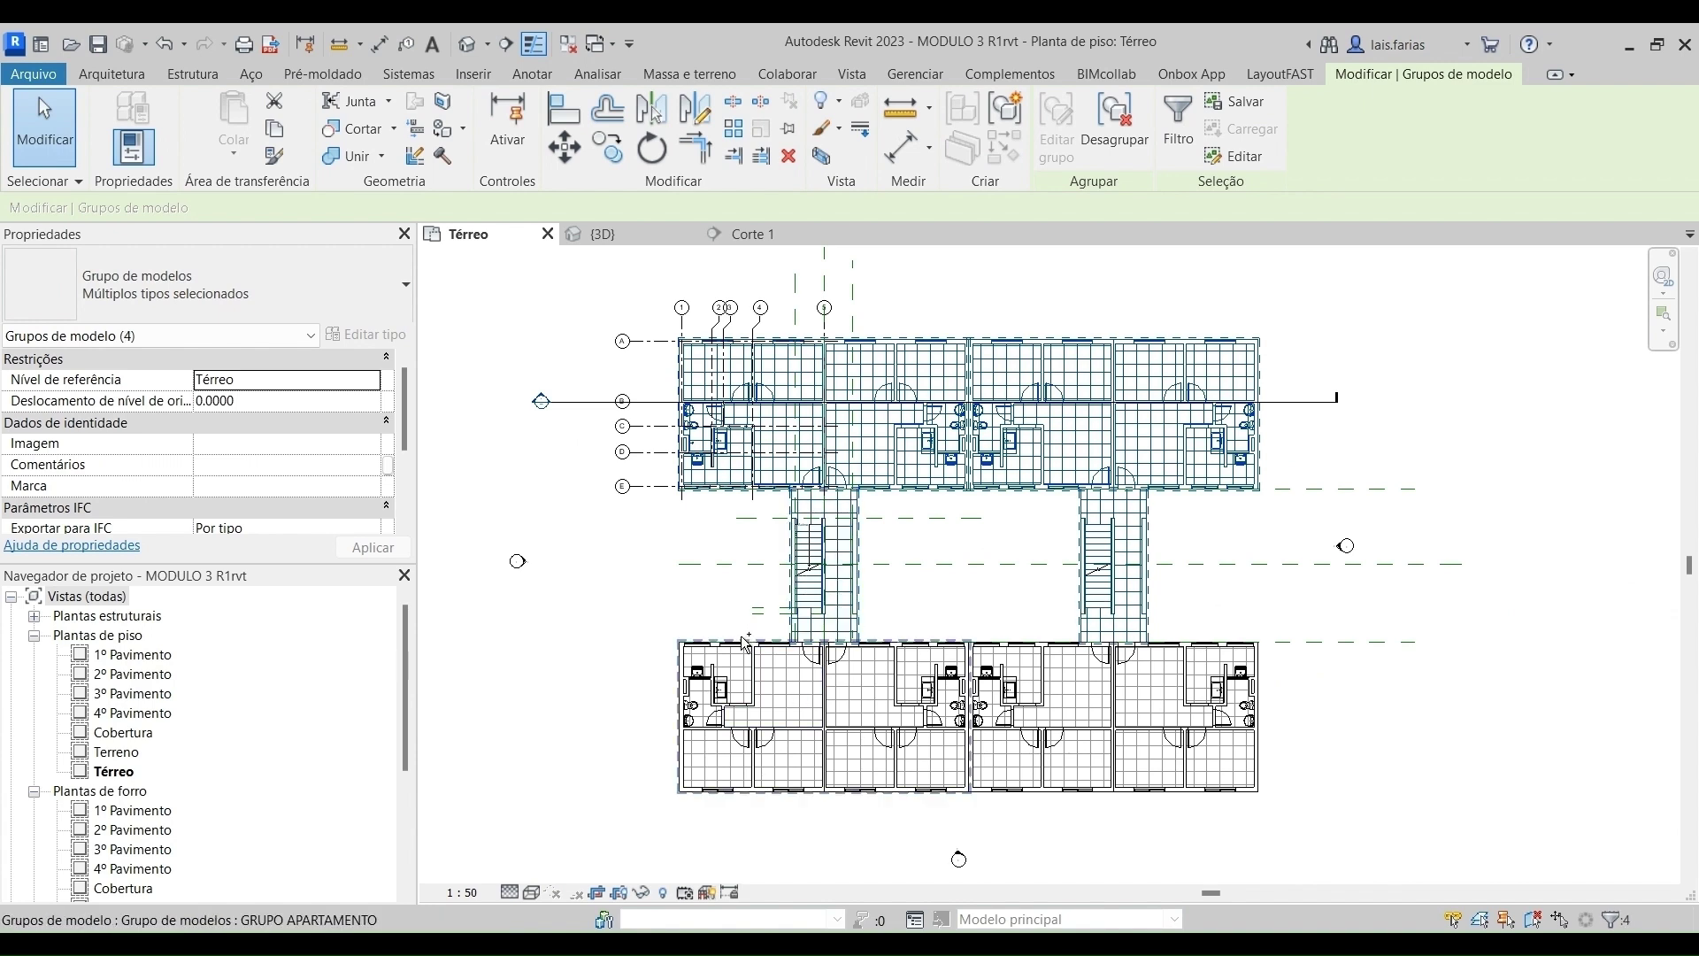
pyautogui.keyDown('ctrl'); pyautogui.click(842, 639); pyautogui.keyUp('ctrl')
pyautogui.keyDown('ctrl'); pyautogui.click(1034, 648); pyautogui.keyUp('ctrl')
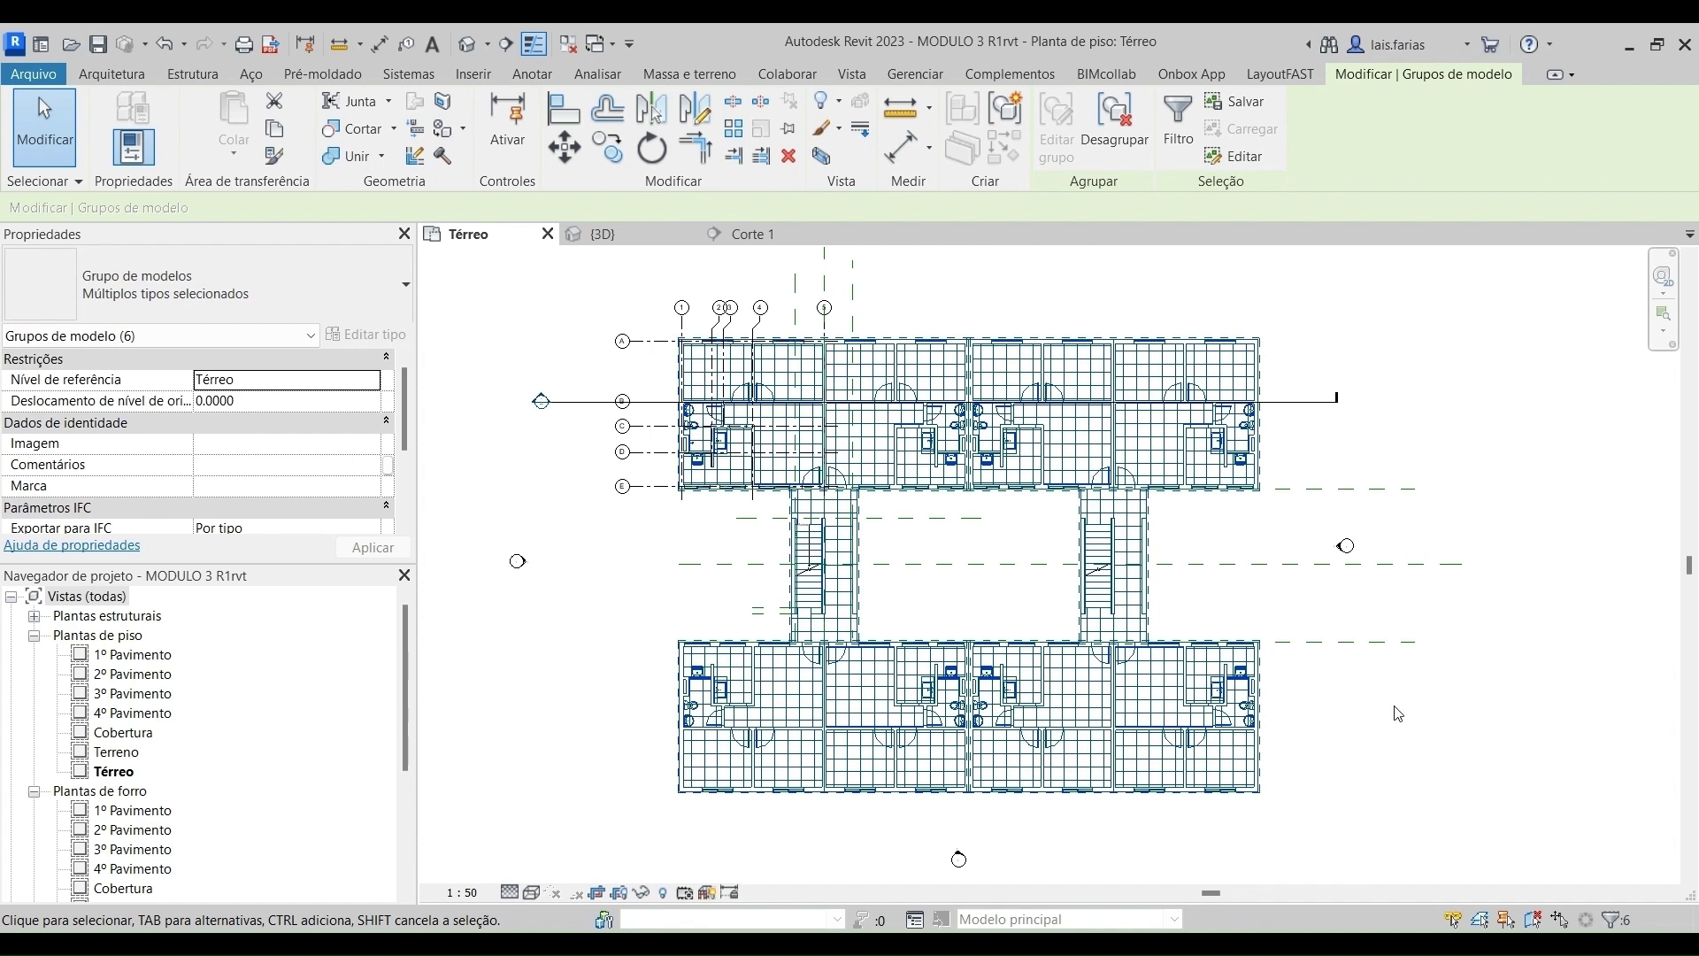
pyautogui.hotkey('ctrl', 'c')
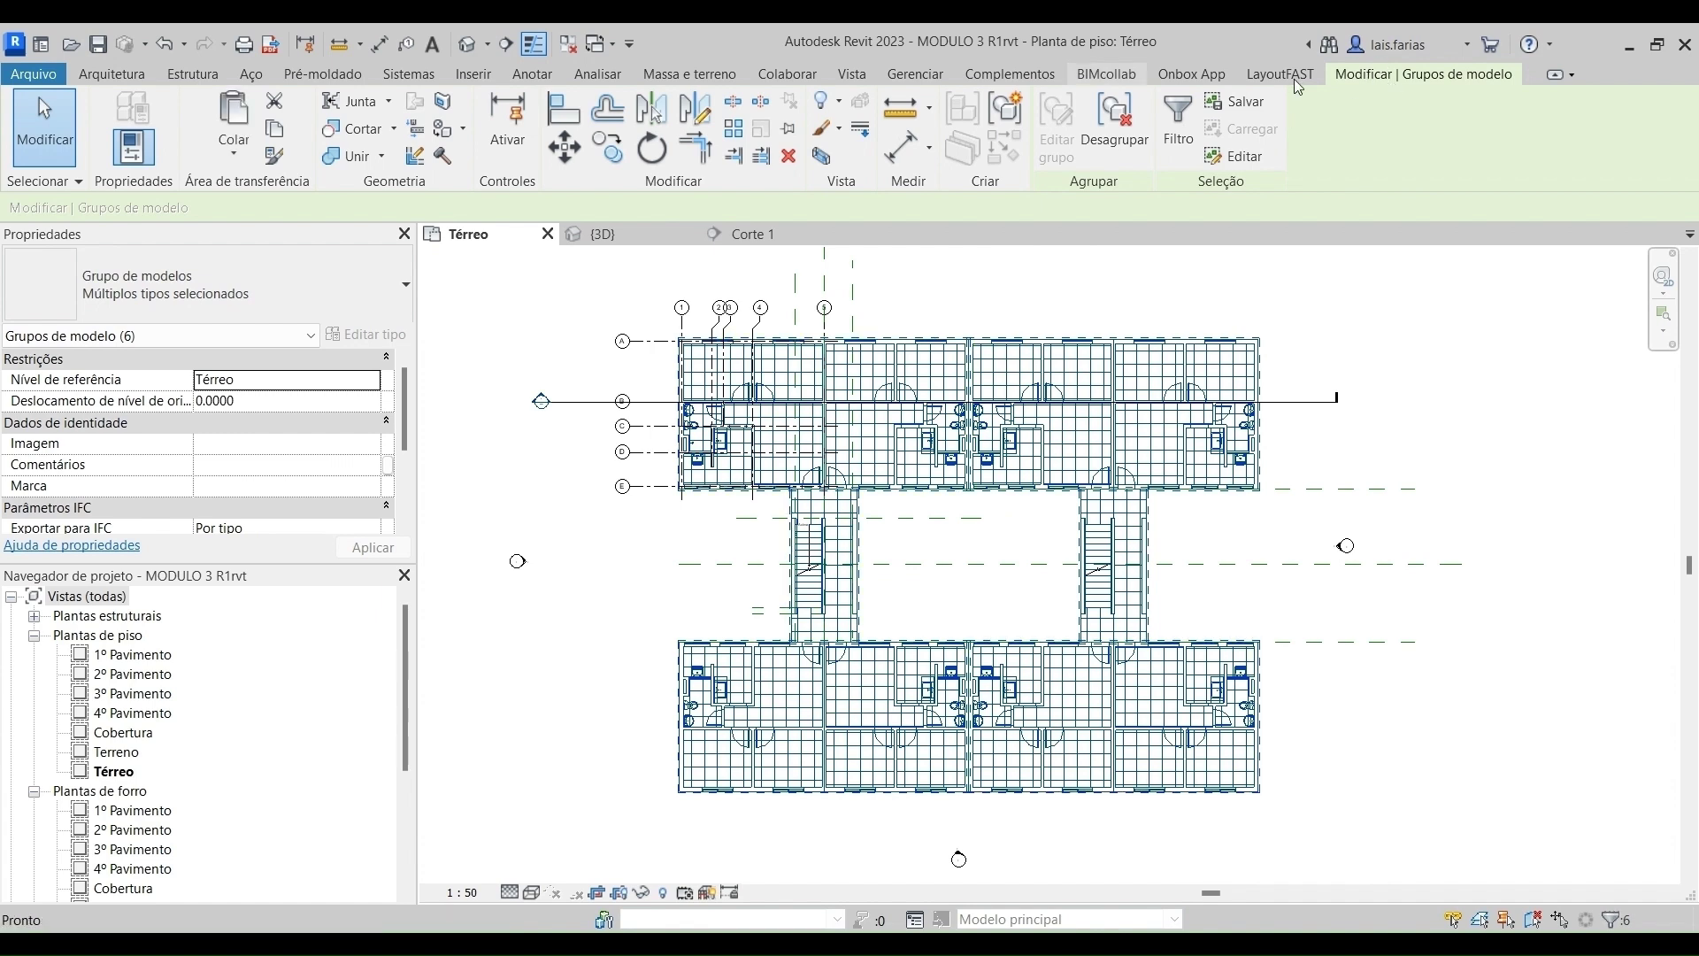
# Paste the copied apartment and stair groups aligned to the selected levels 1º, 2º, 3º and 4º Pavimento.
pyautogui.click(235, 154)
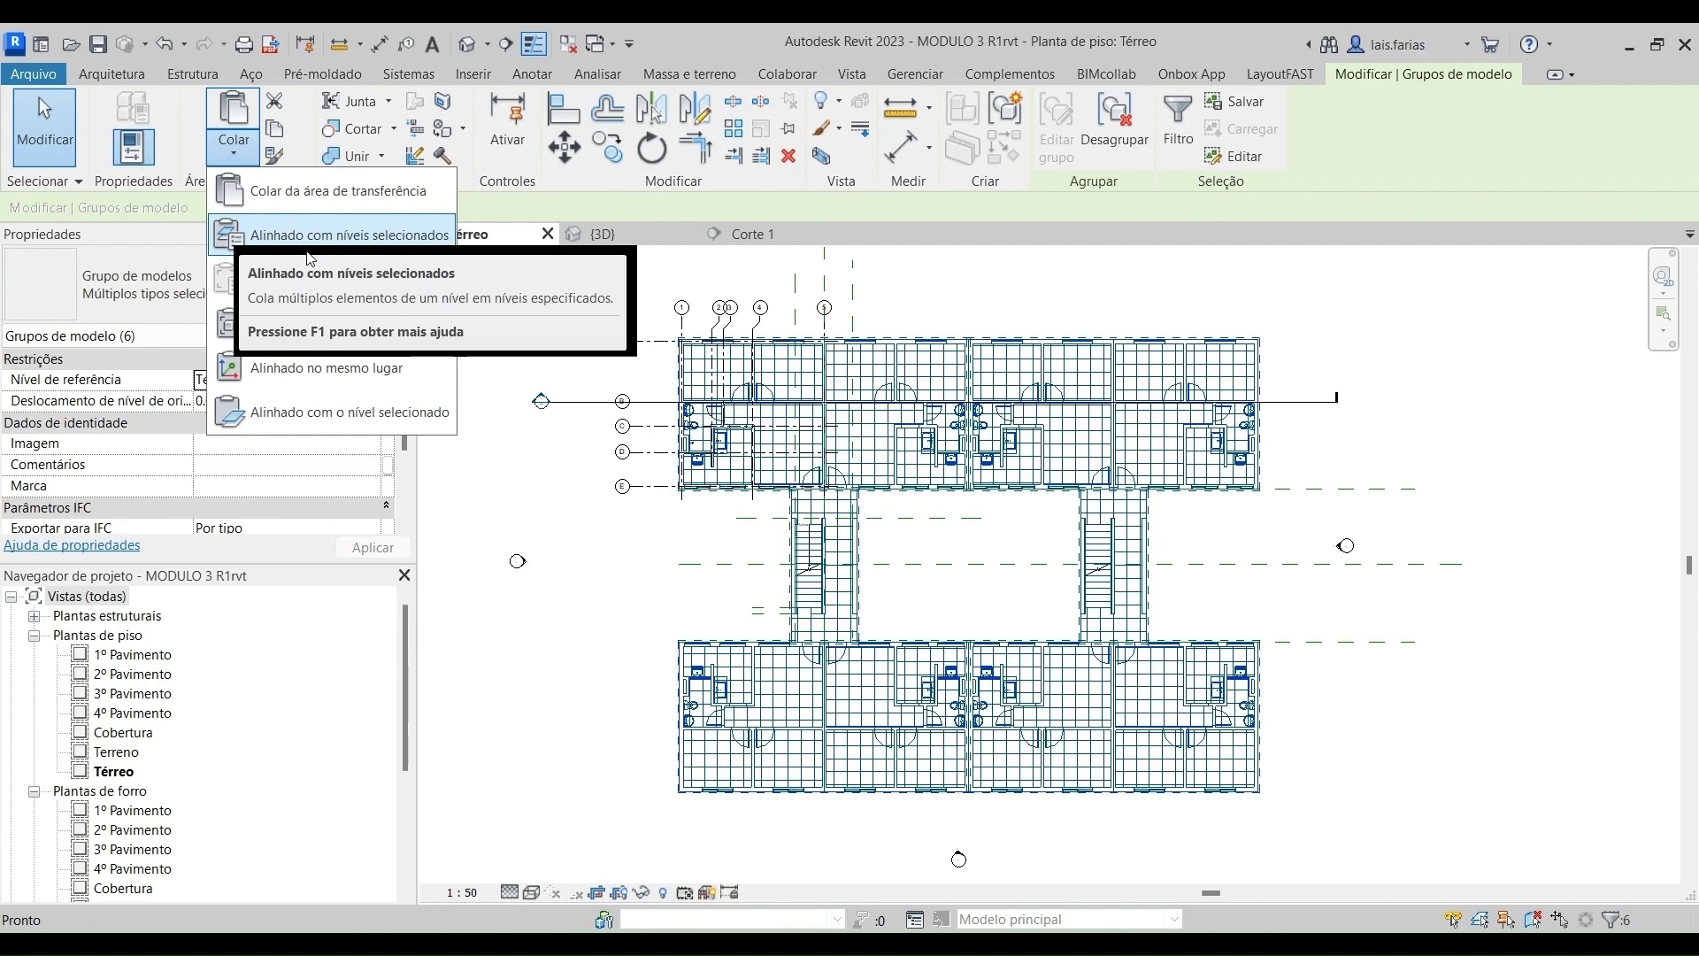
pyautogui.click(345, 239)
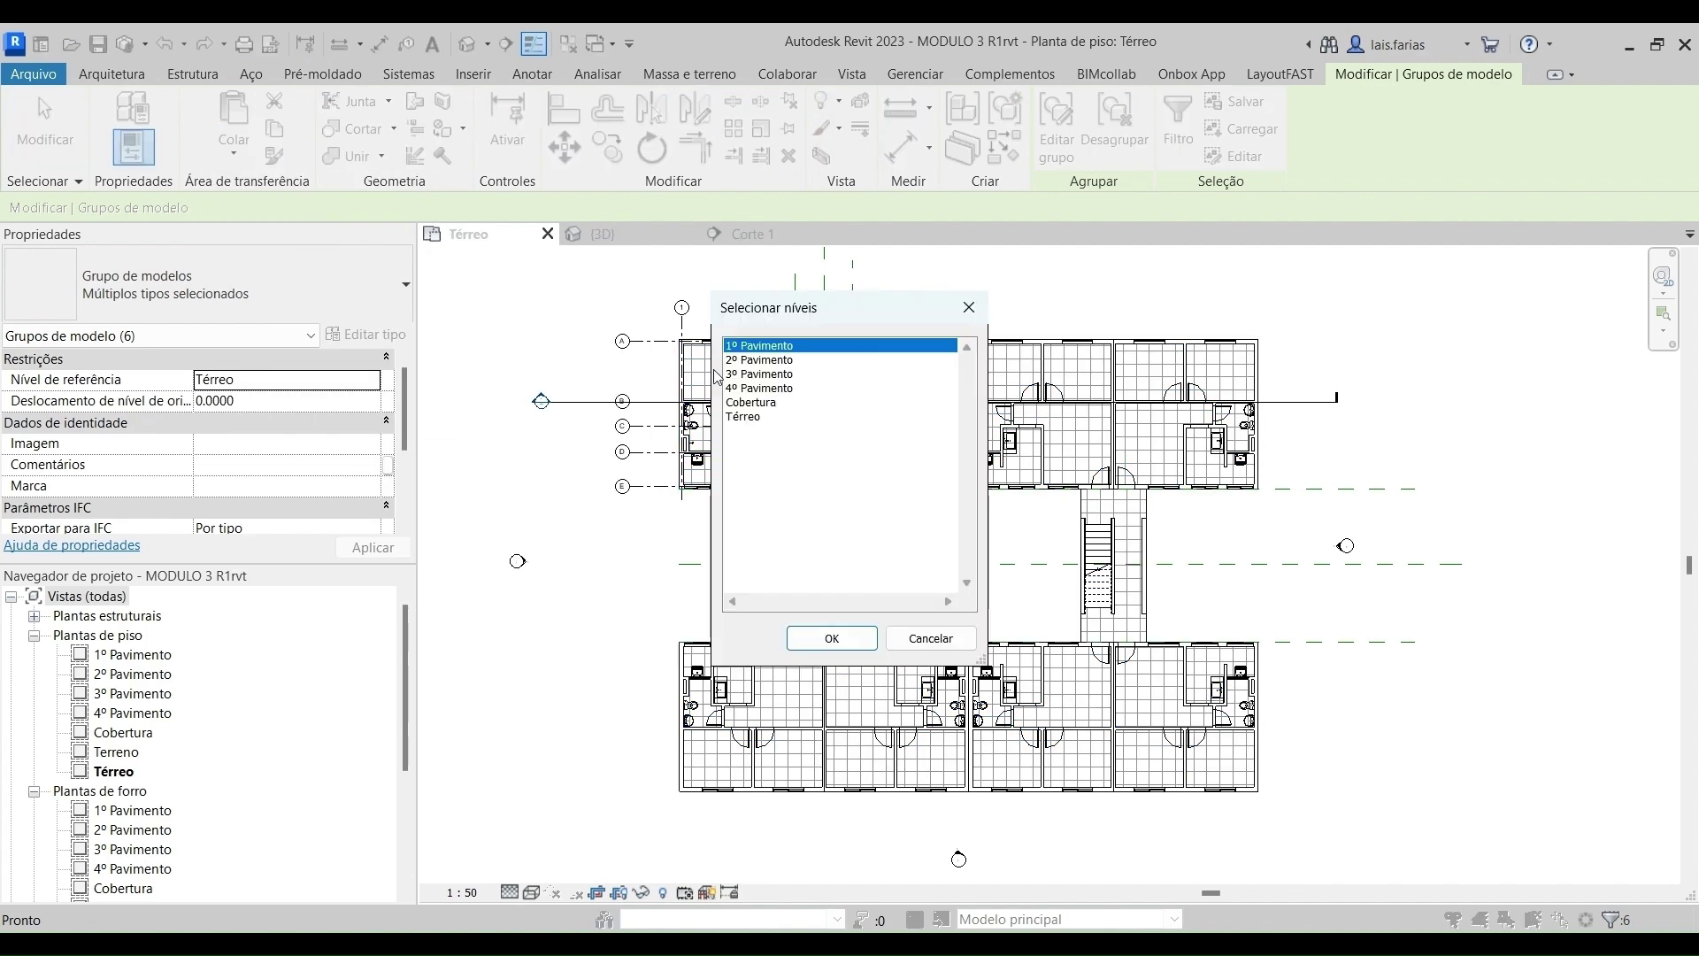
pyautogui.keyDown('ctrl'); pyautogui.click(778, 363); pyautogui.keyUp('ctrl')
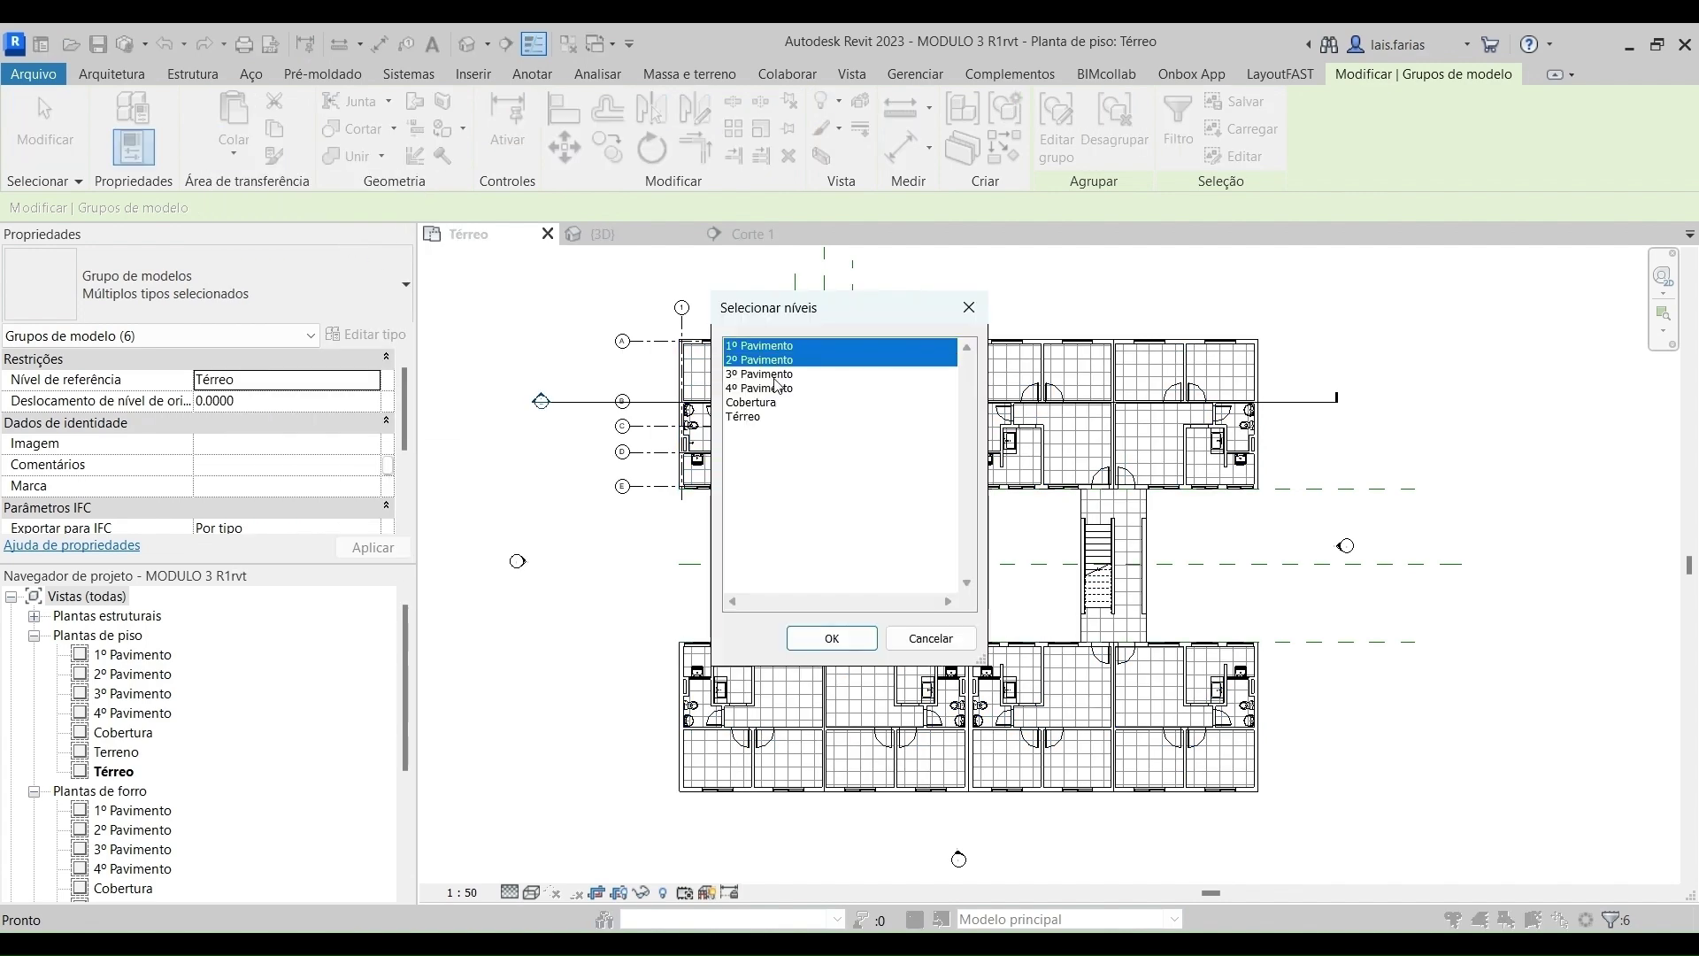
pyautogui.keyDown('ctrl'); pyautogui.click(775, 387); pyautogui.keyUp('ctrl')
pyautogui.keyDown('ctrl'); pyautogui.click(774, 373); pyautogui.keyUp('ctrl')
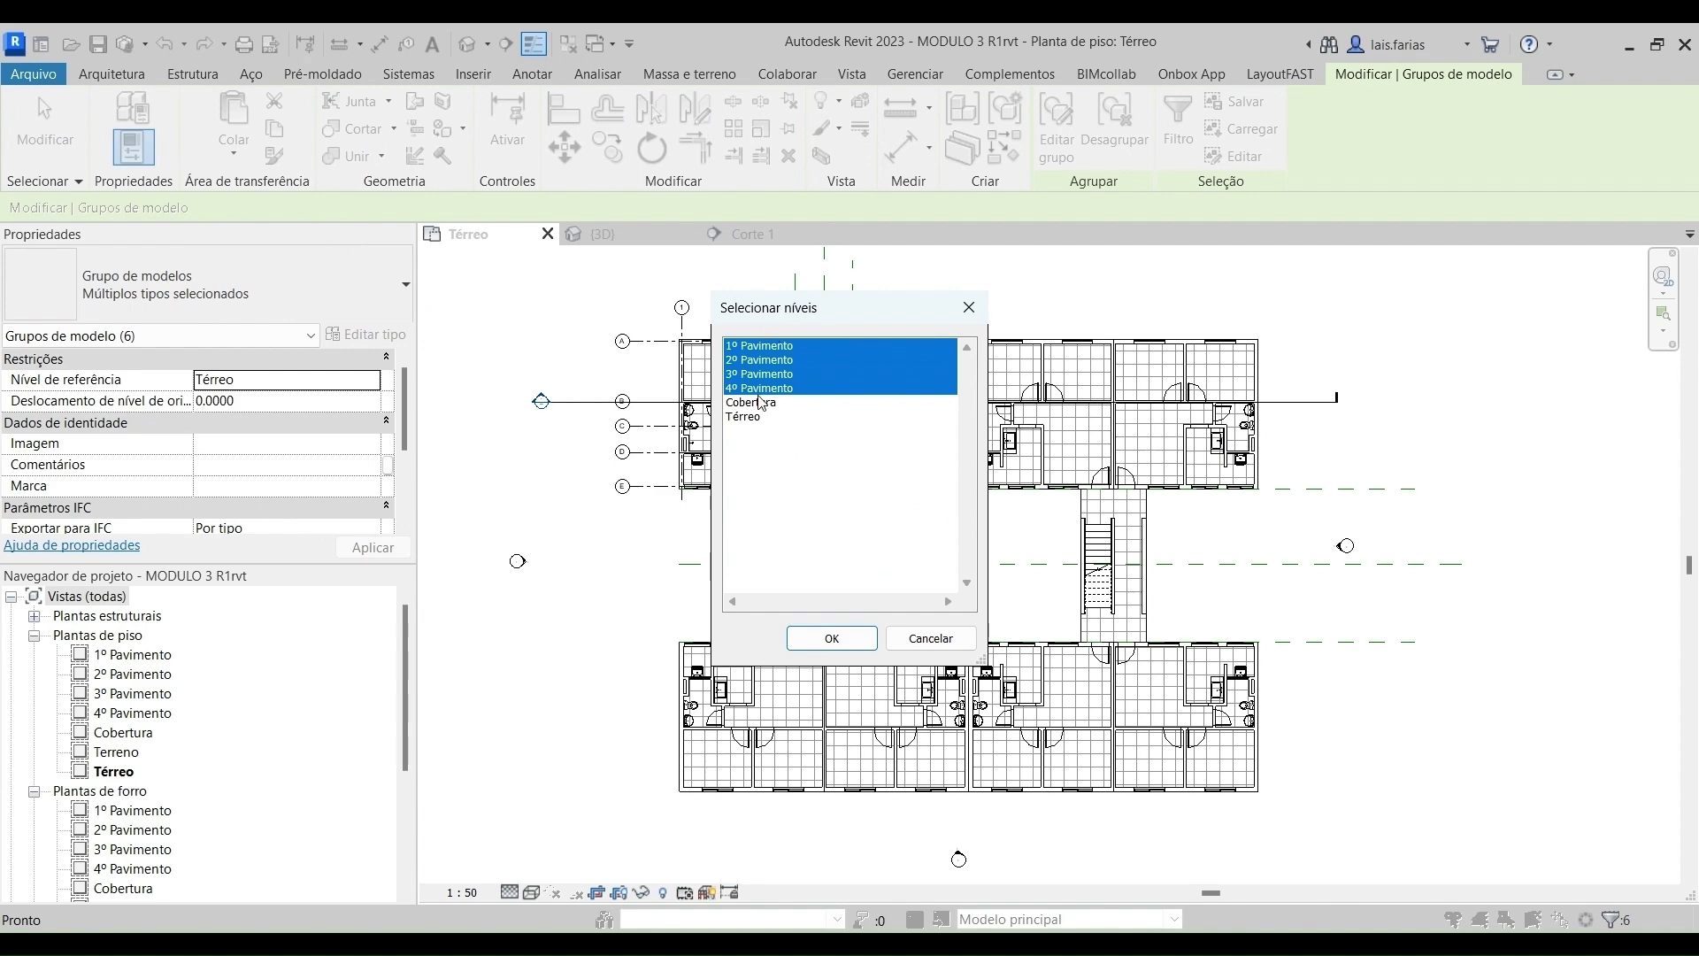
pyautogui.click(845, 639)
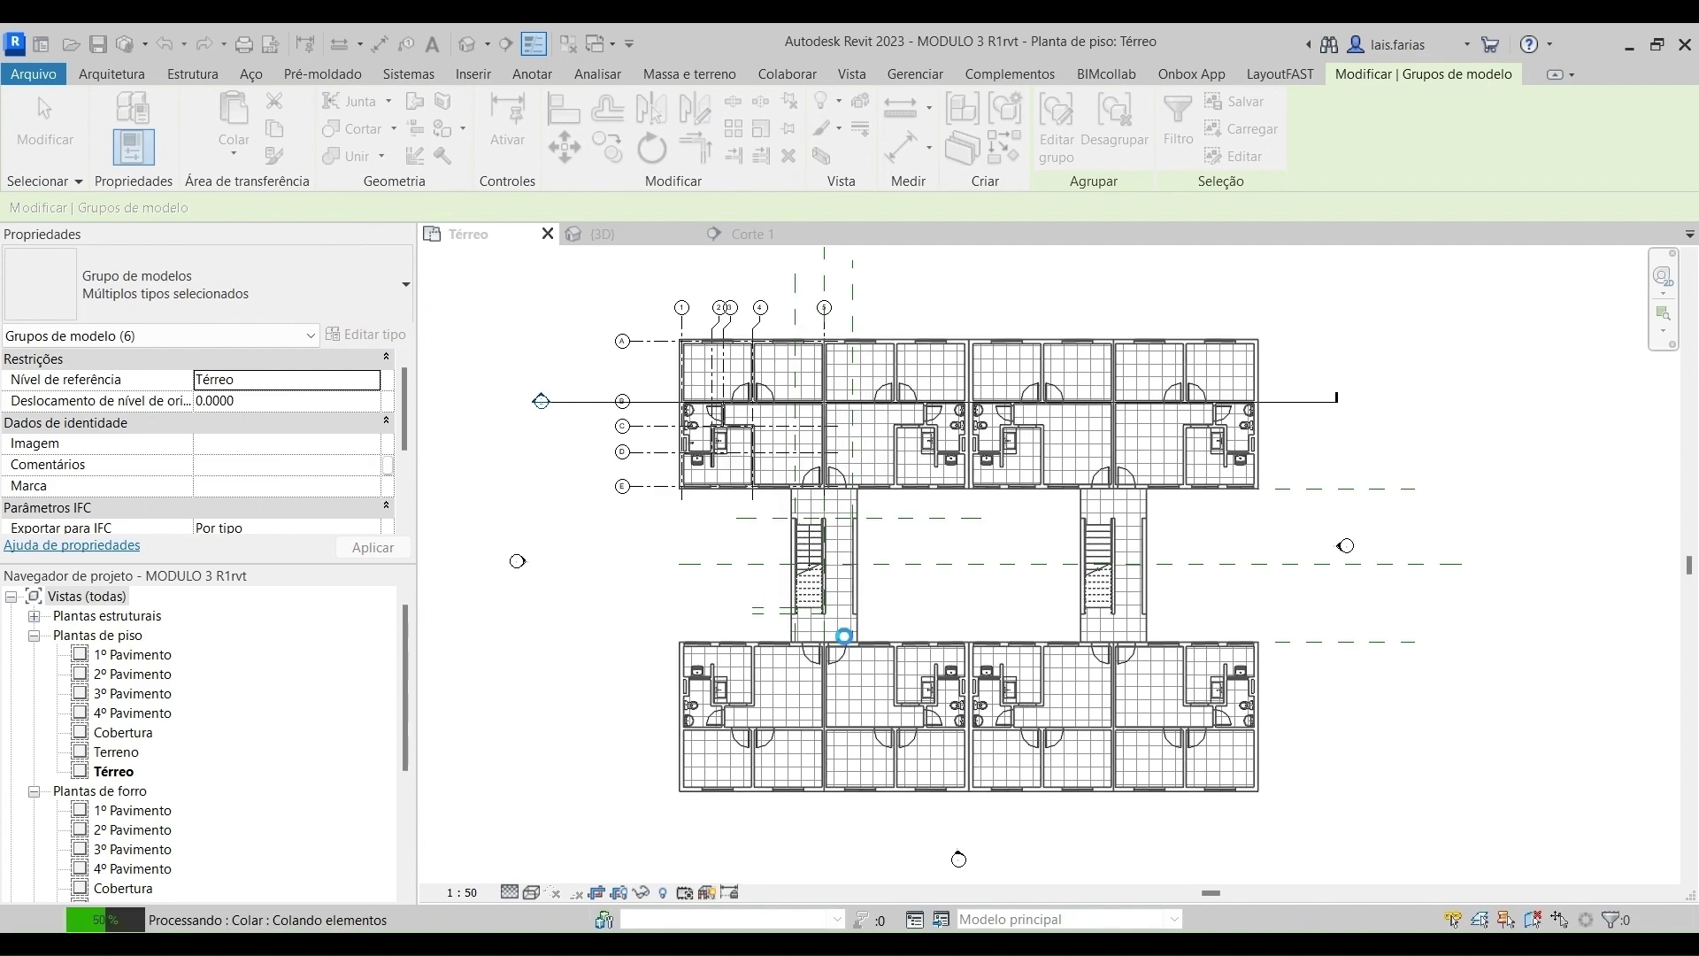
# Inspect the pasted floors in the 3D view and their alignment with the levels in section Corte 1, and return to the 3D view.
pyautogui.click(637, 236)
pyautogui.scroll(-5, 1050, 778)
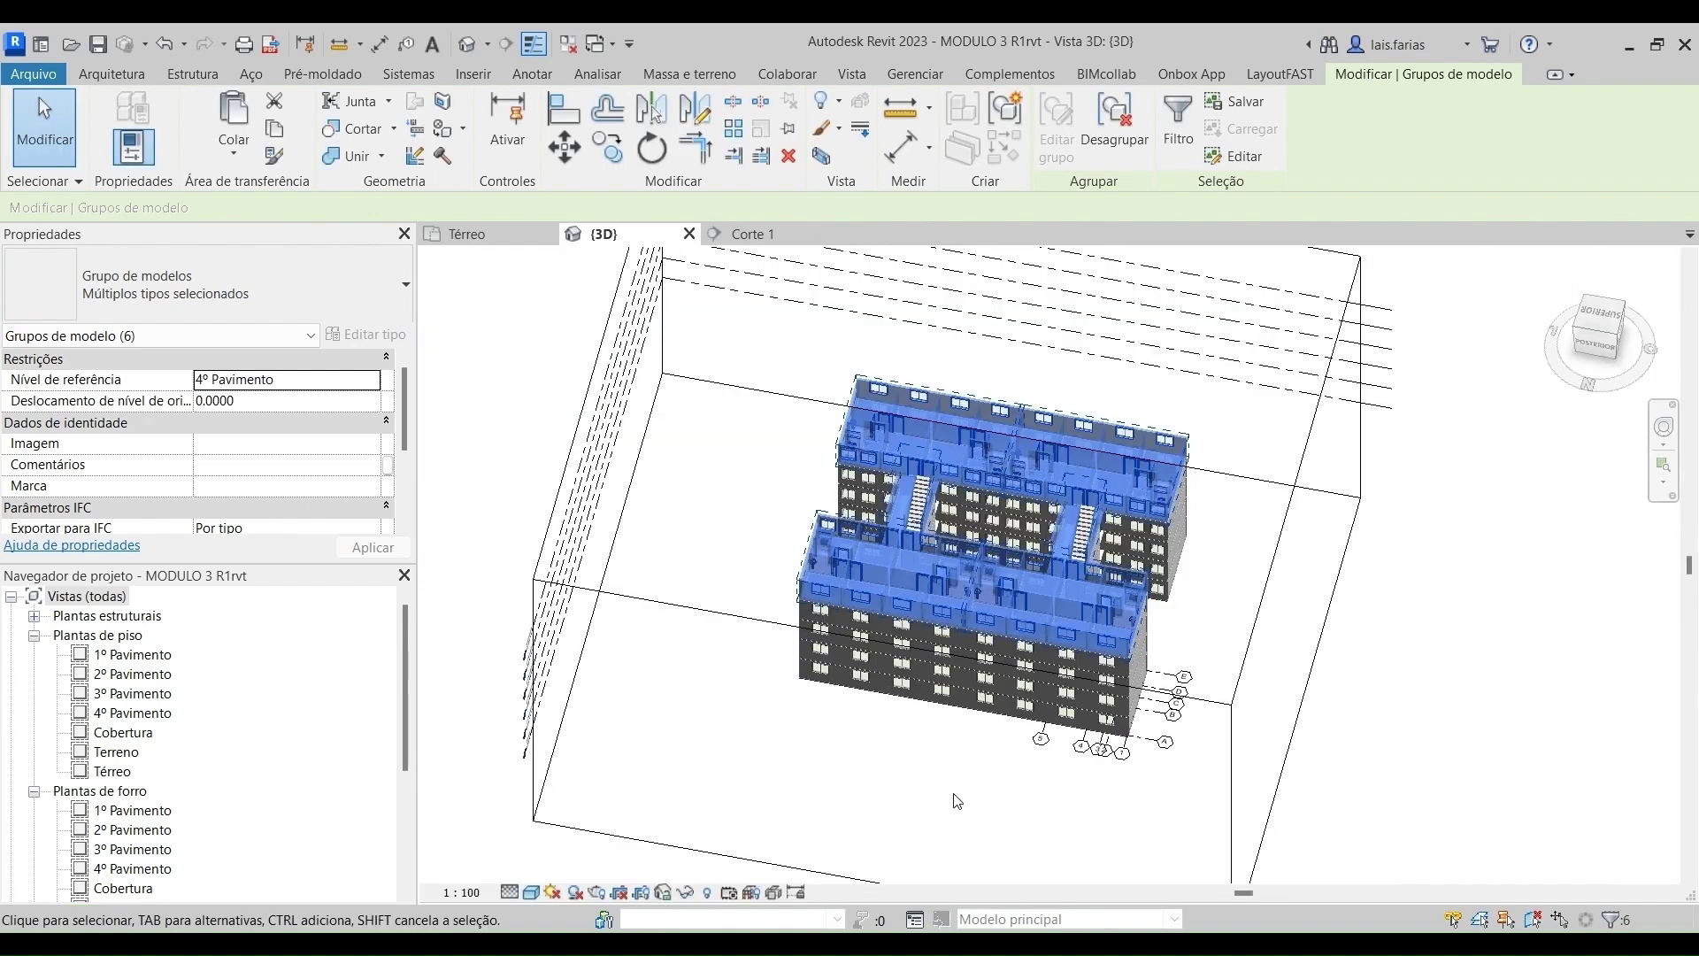
pyautogui.press('Escape')
pyautogui.keyDown('shift'); pyautogui.moveTo(1111, 703); pyautogui.dragTo(1085, 602, button='middle'); pyautogui.keyUp('shift')
pyautogui.click(769, 235)
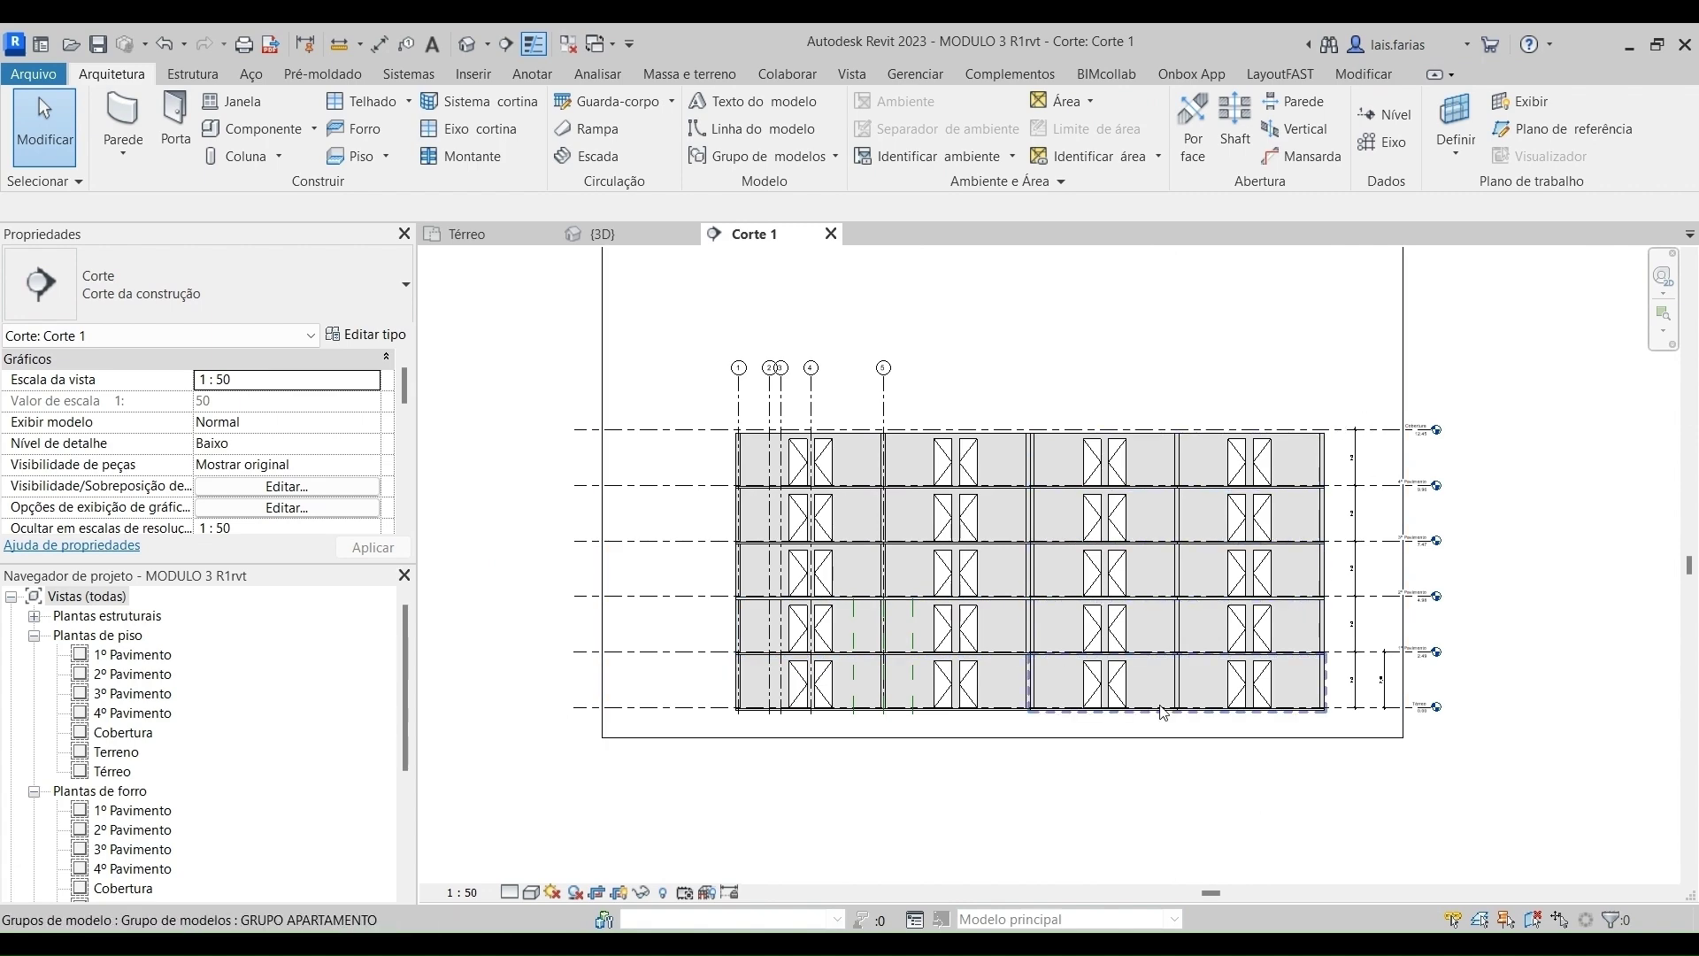
pyautogui.scroll(2, 911, 677)
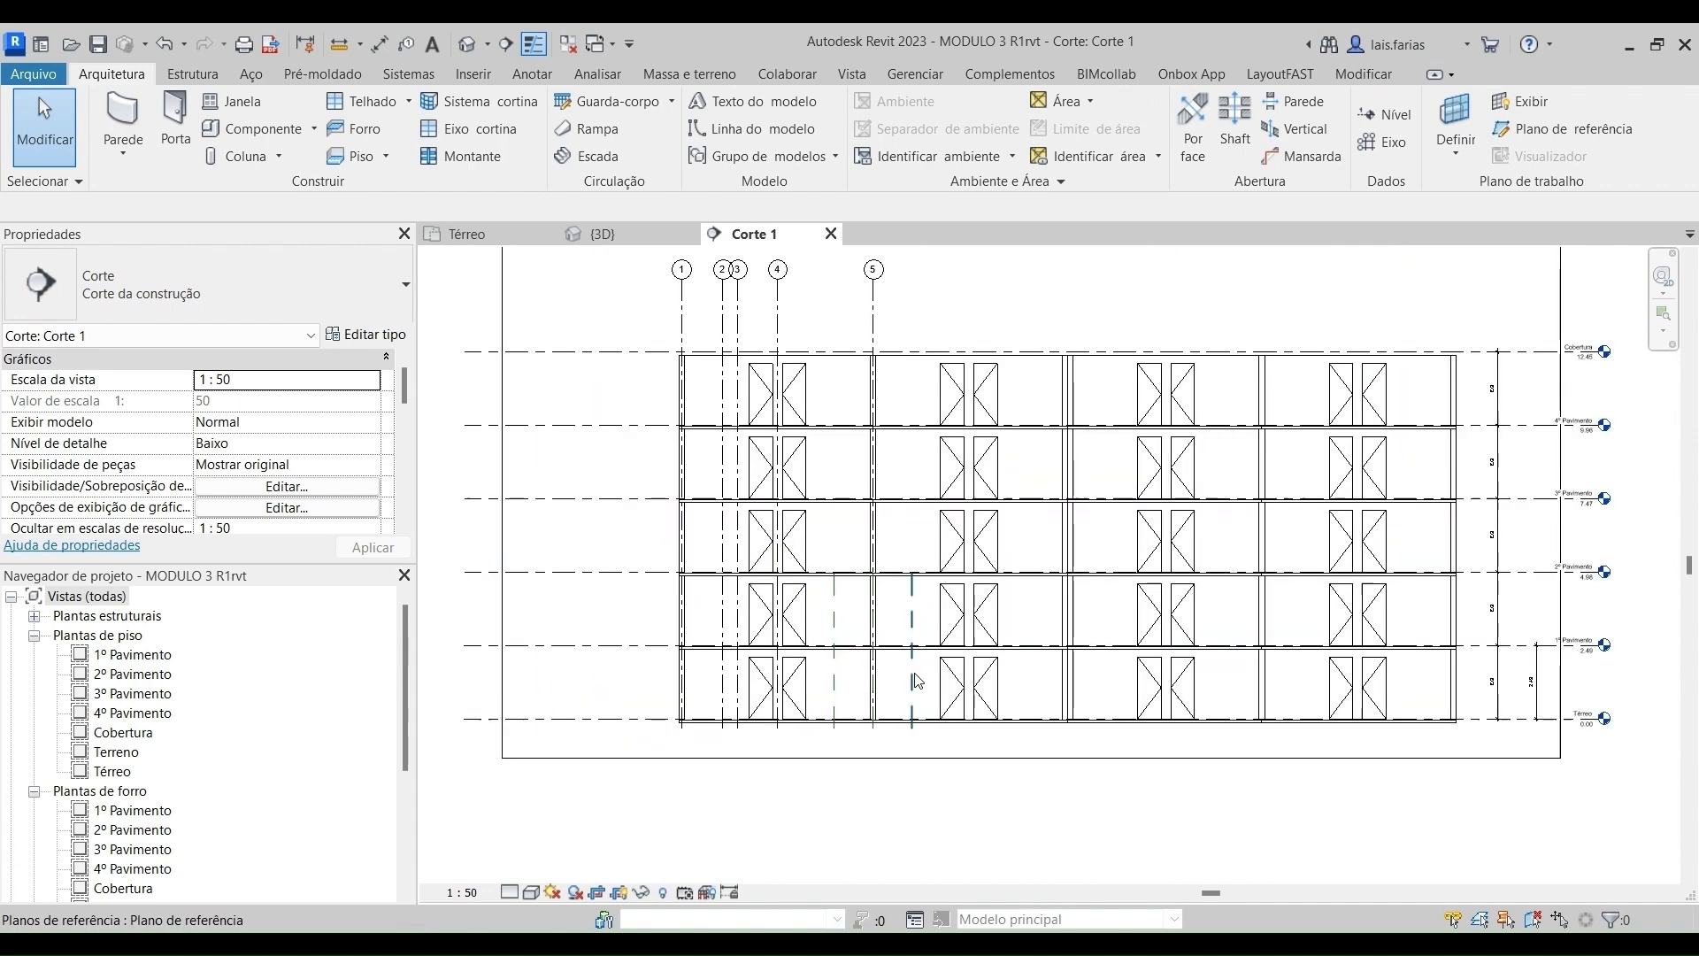
pyautogui.scroll(6, 589, 747)
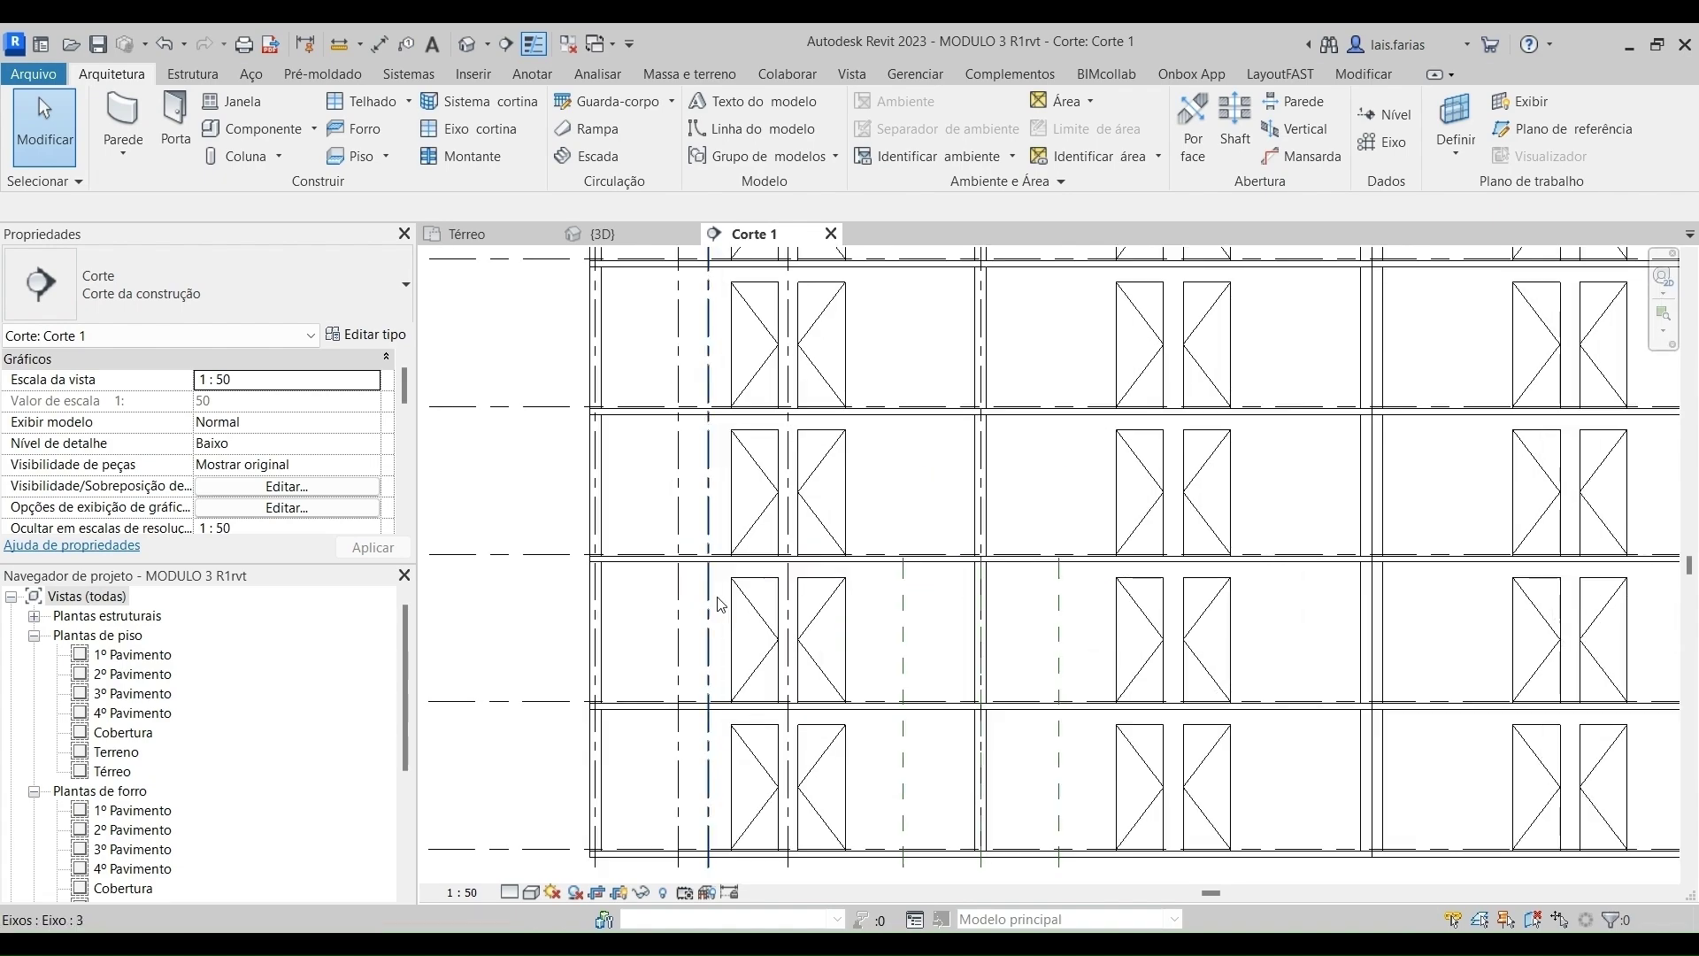
pyautogui.scroll(-6, 584, 761)
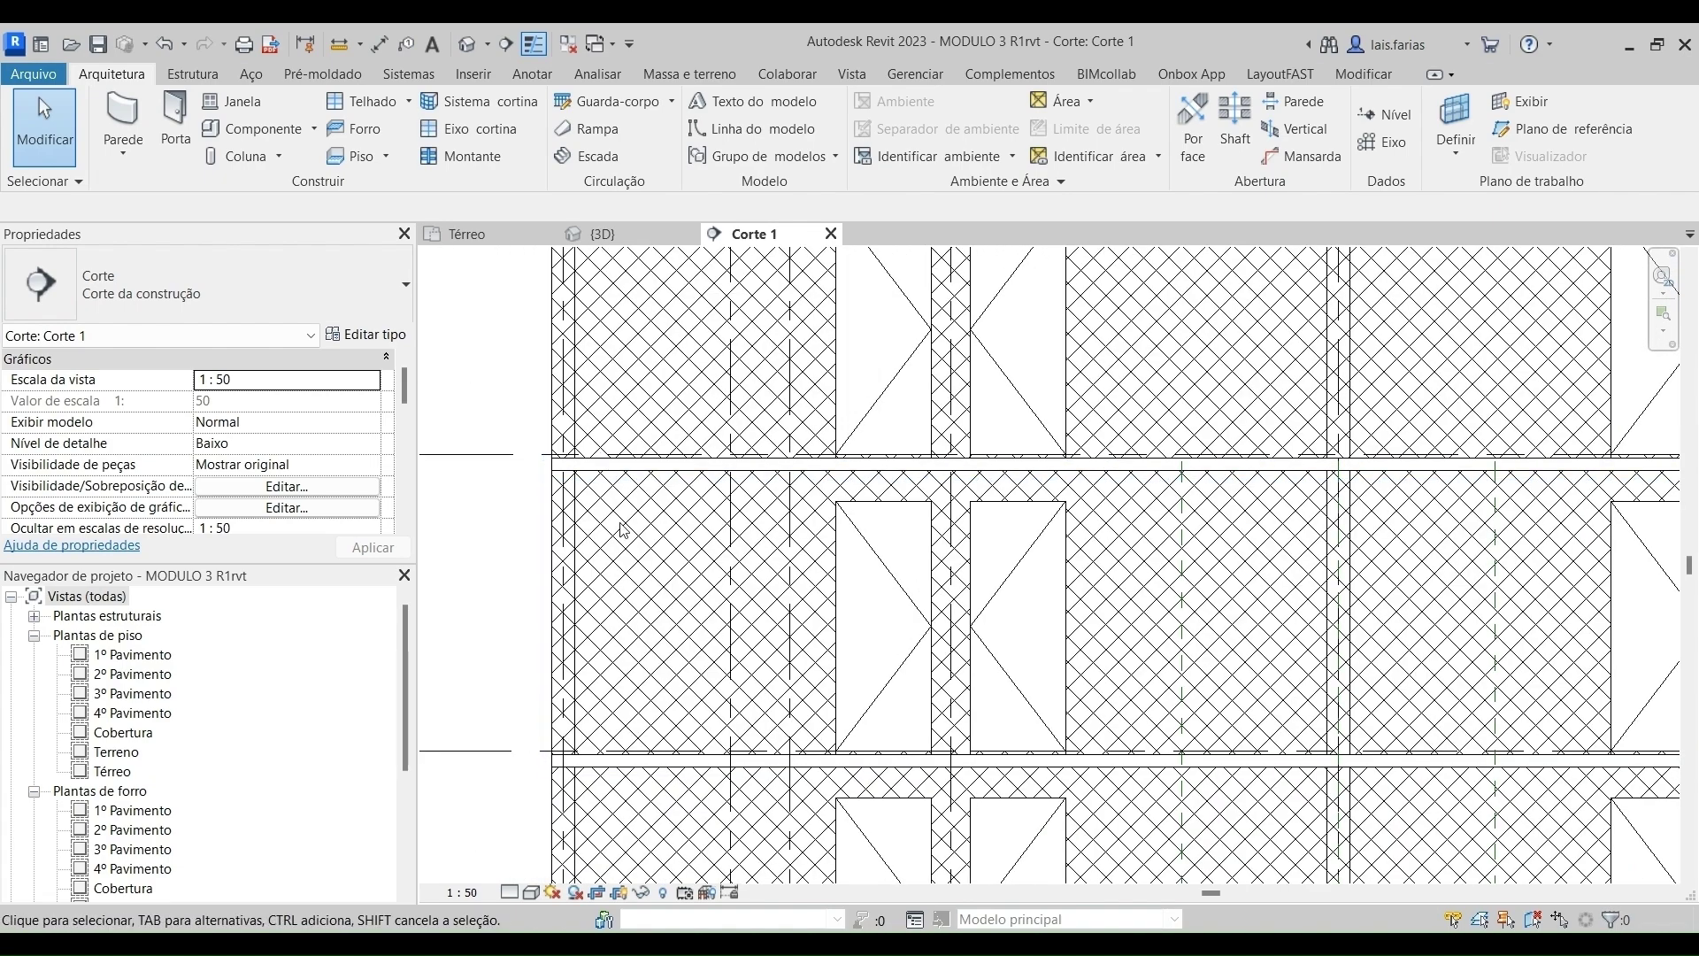
pyautogui.scroll(-2, 786, 298)
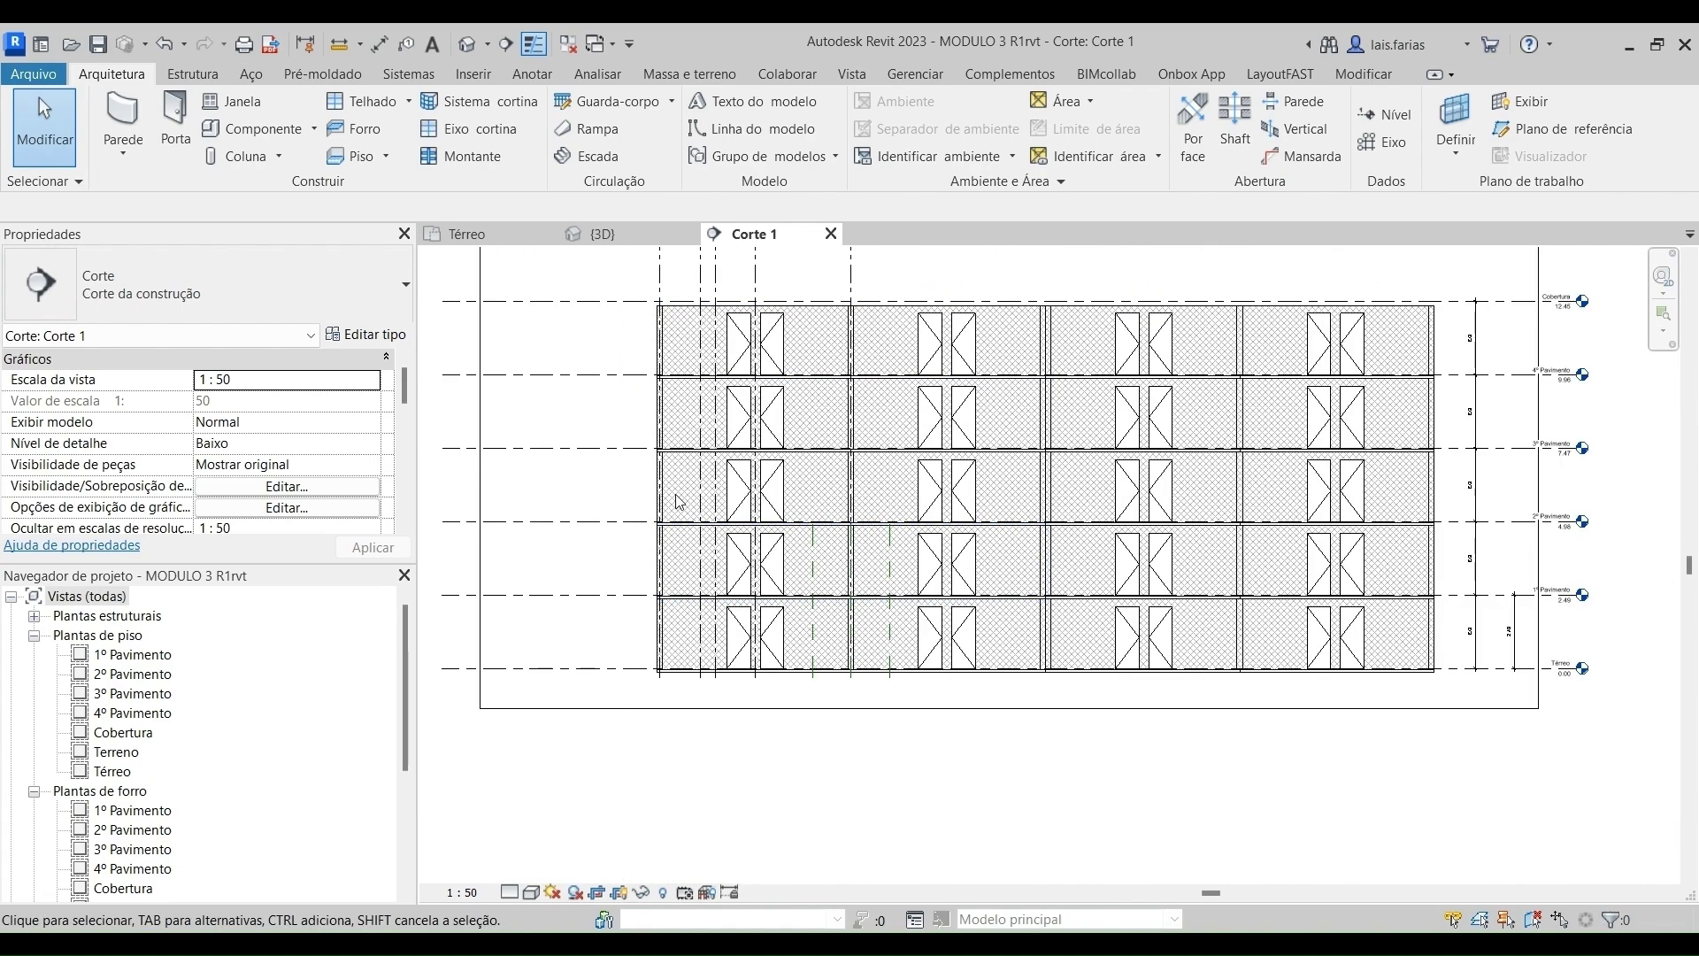
pyautogui.click(591, 234)
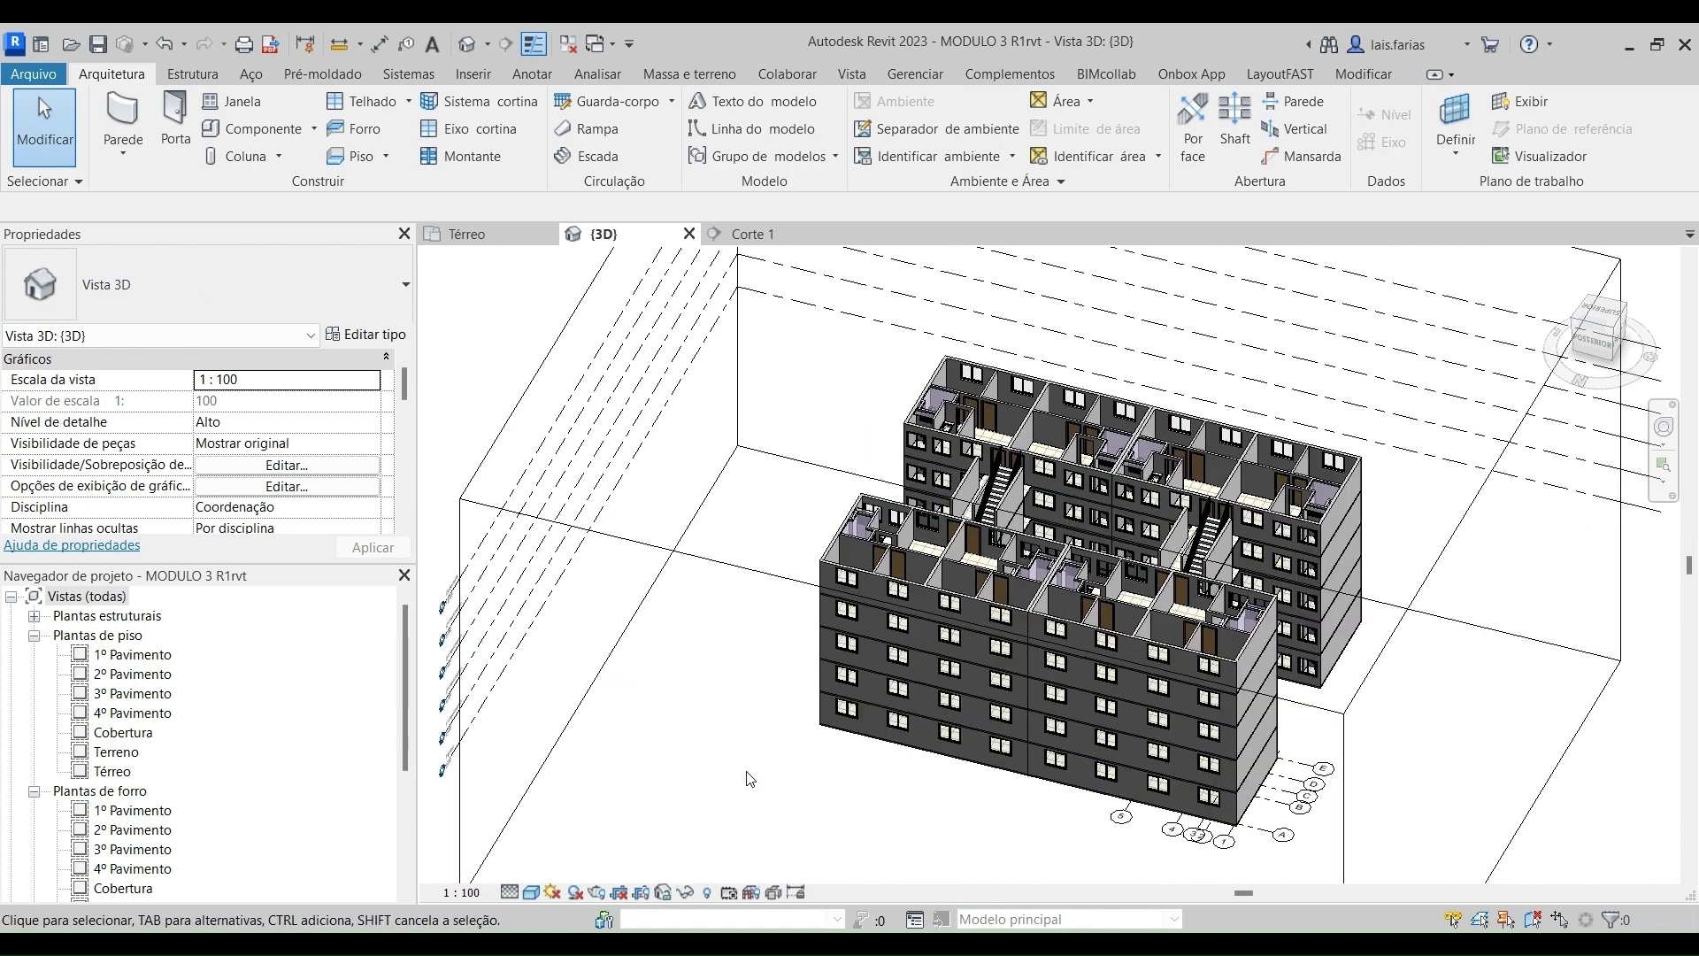